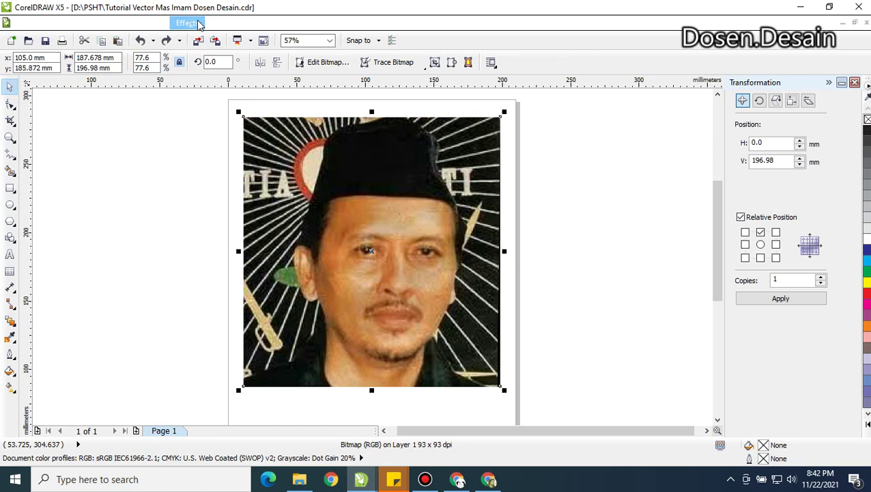
Apply the Posterize effect to the selected portrait bitmap at level 2
left_click(200, 23)
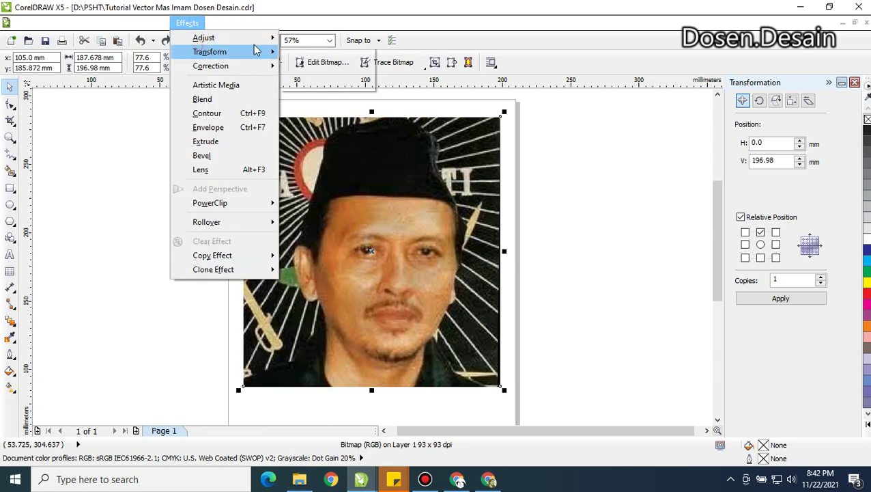
mouse_move(225, 57)
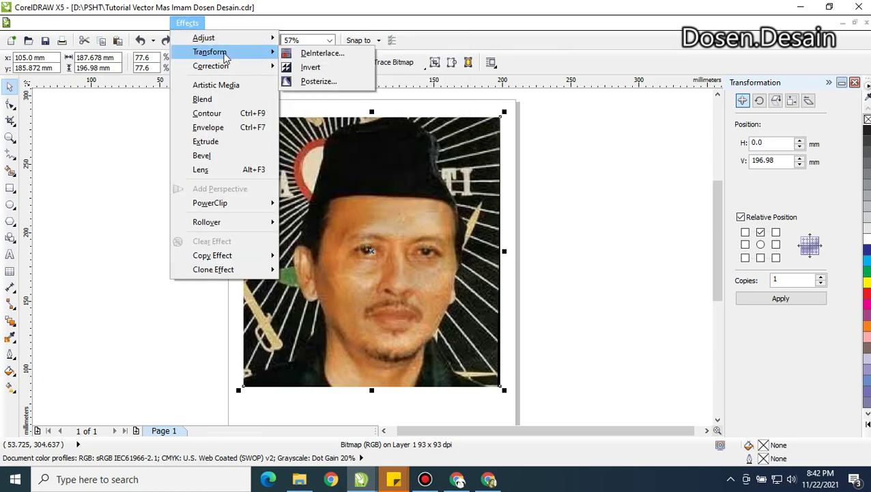
left_click(303, 81)
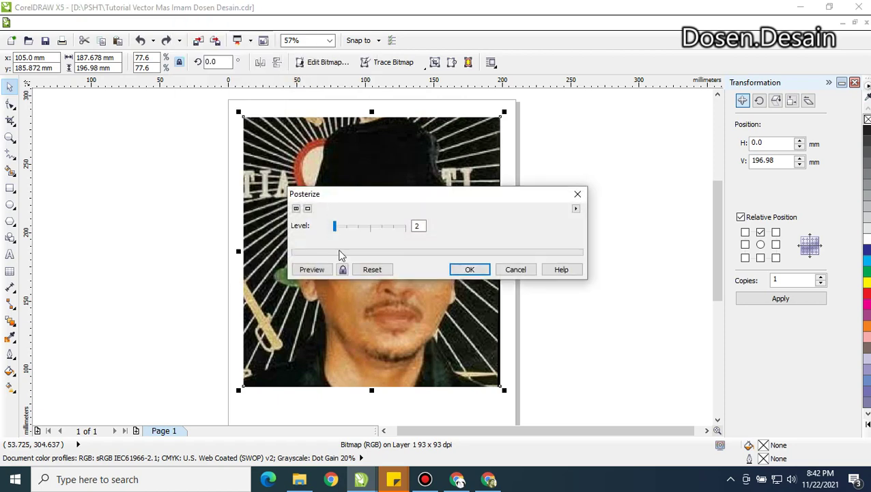
left_click(464, 268)
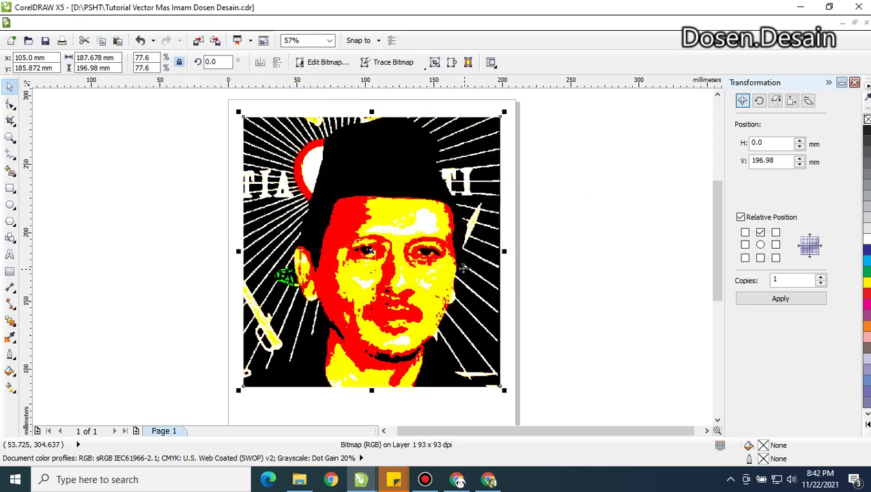
Move the posterized bitmap aside, undo that move, and send the bitmap to the back of the layer
left_click_drag(308, 191, 494, 212)
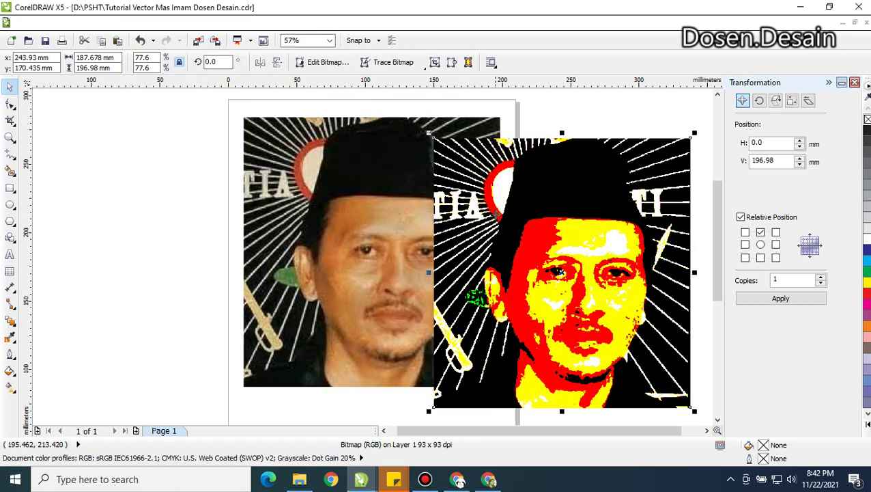
key("ctrl+z")
key("Delete")
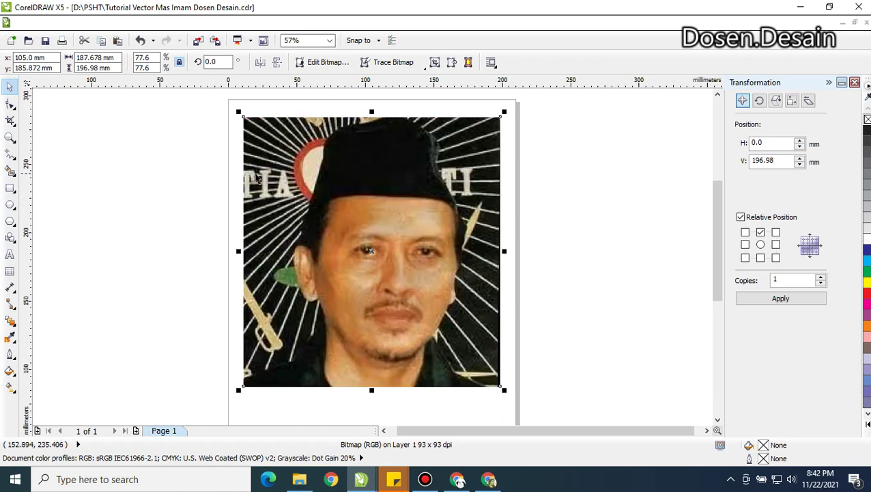
Select the original colour photo and lock it in place on the page
left_click(190, 175)
left_click(295, 174)
right_click(296, 173)
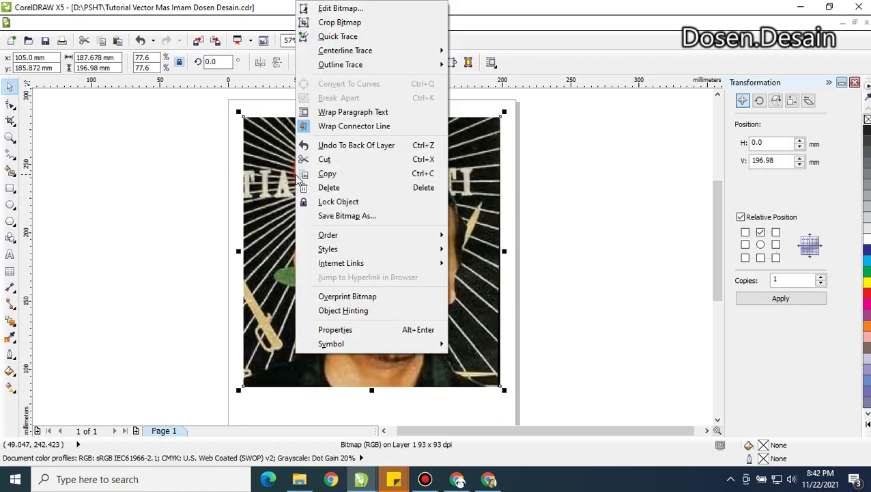
left_click(327, 200)
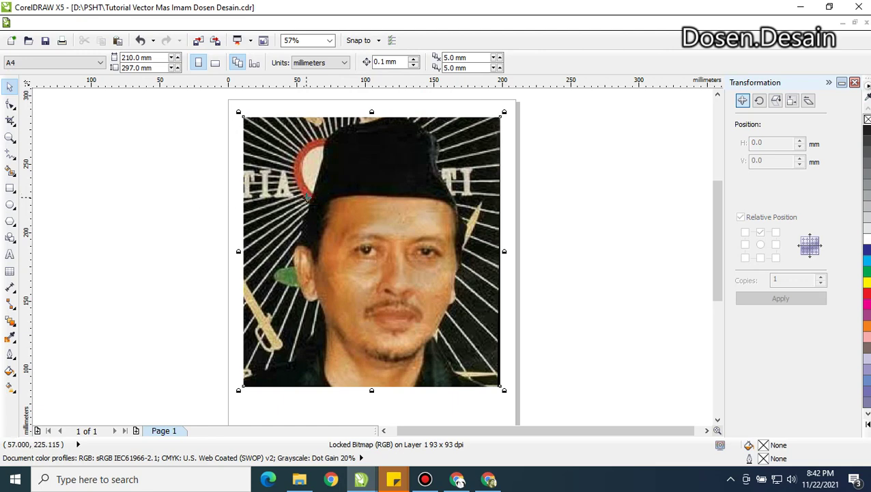
Unlock the original colour photo and send it to the back of the layer, behind the posterized copy
right_click(306, 200)
left_click(183, 200)
right_click(353, 156)
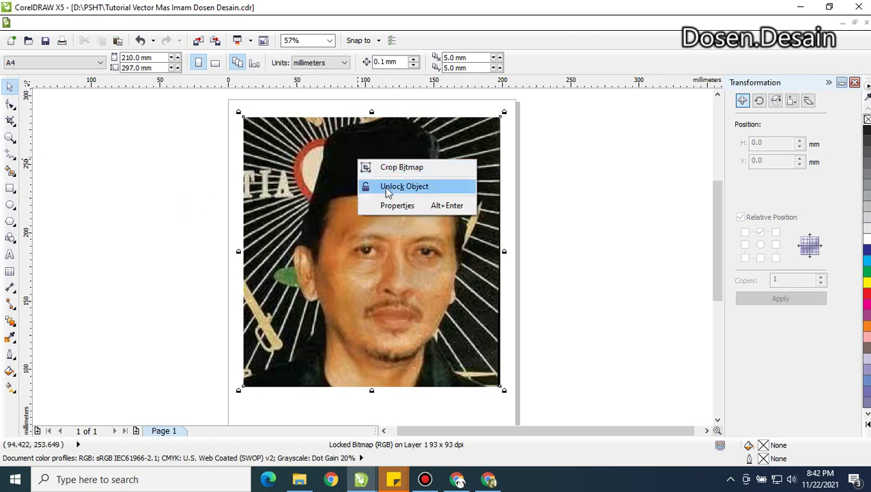
left_click(386, 187)
key("shift+Page_Down")
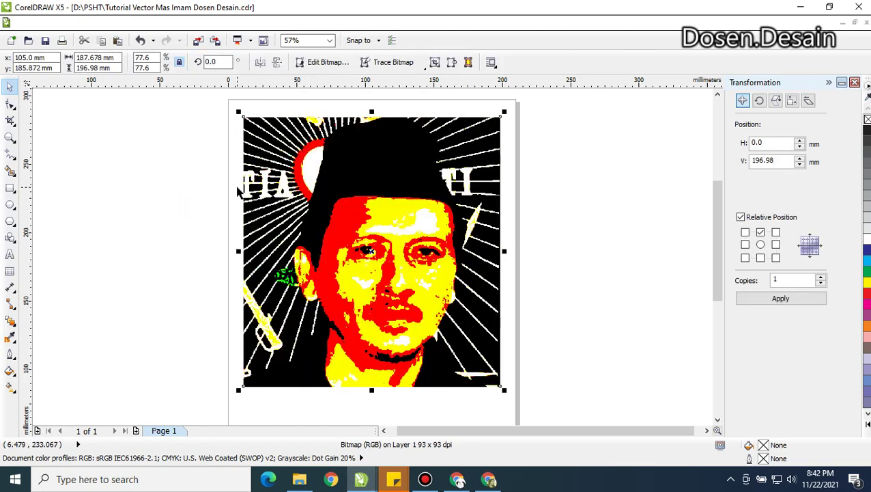
Select the posterized portrait bitmap and lock it as the tracing reference
left_click(190, 187)
left_click(325, 234)
right_click(349, 251)
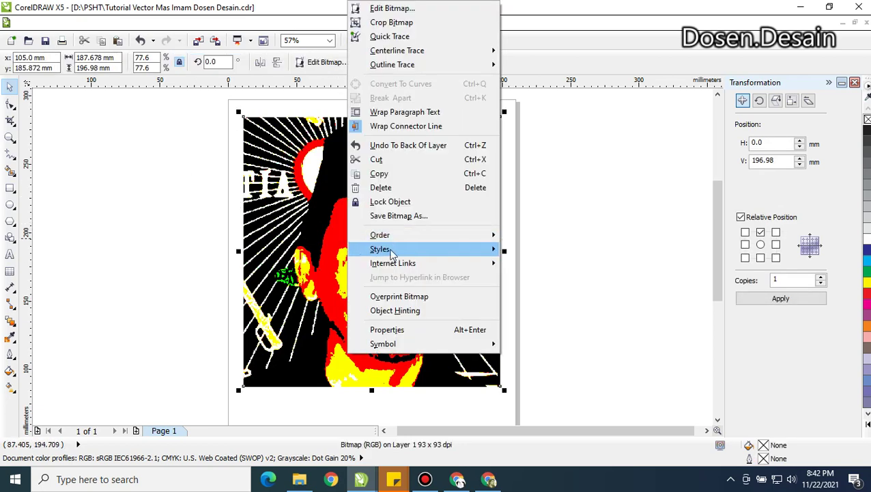
left_click(393, 206)
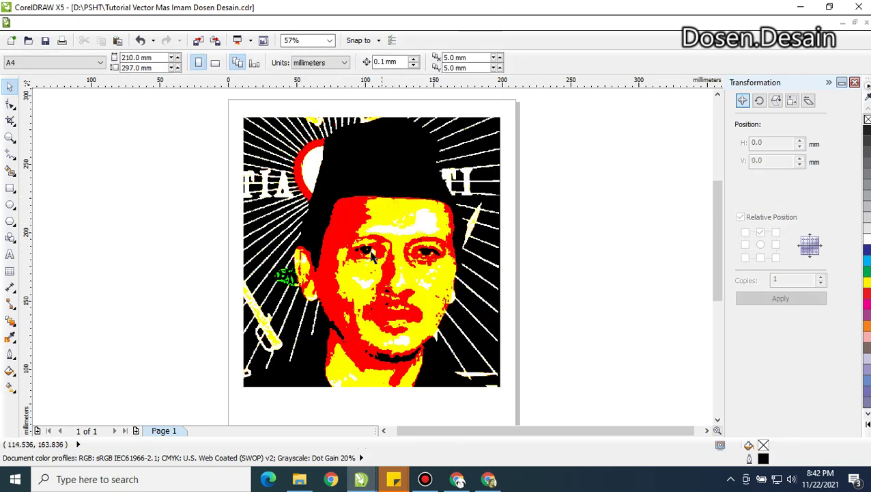
Trace a freehand curve about 41 × 77 mm along the red-yellow edge from the cap past the brow and nose to the upper lip
scroll(373, 257, "up", 2)
left_click(717, 94)
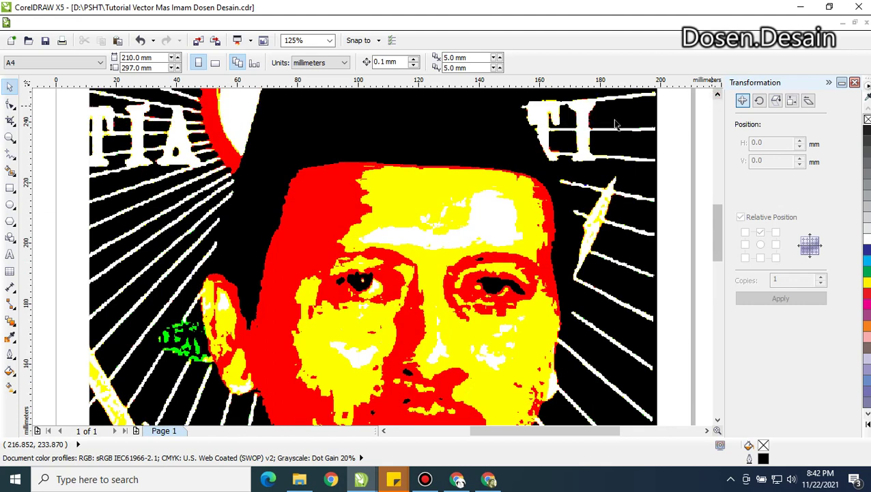
left_click(7, 155)
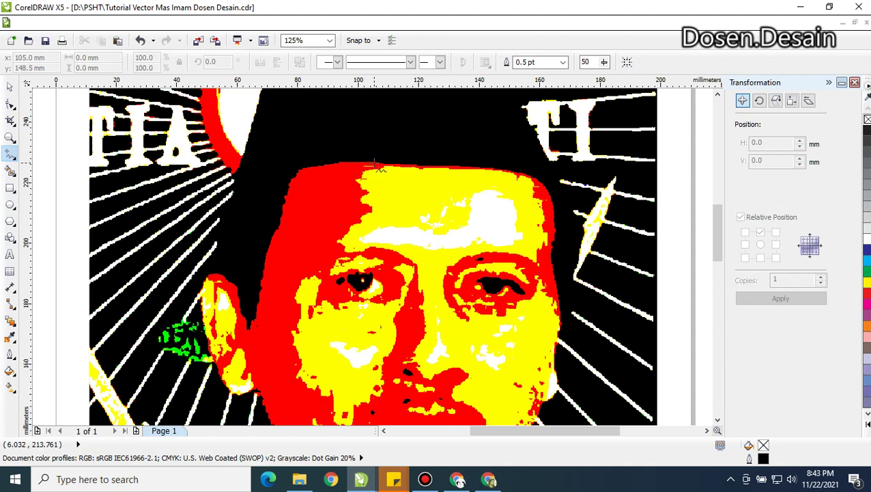
mouse_move(374, 164)
left_mouse_down()
mouse_move(372, 211)
mouse_move(344, 233)
mouse_move(342, 257)
mouse_move(374, 253)
mouse_move(418, 258)
mouse_move(422, 285)
left_mouse_up()
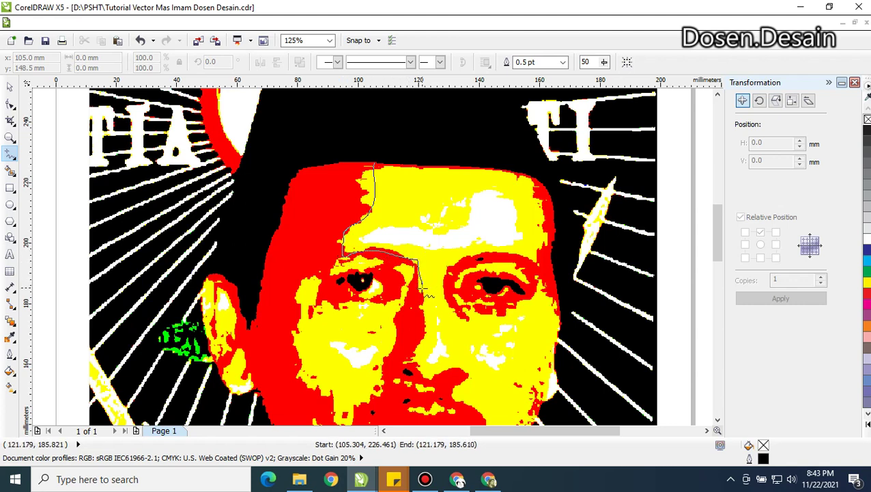
left_click_drag(428, 334, 420, 354)
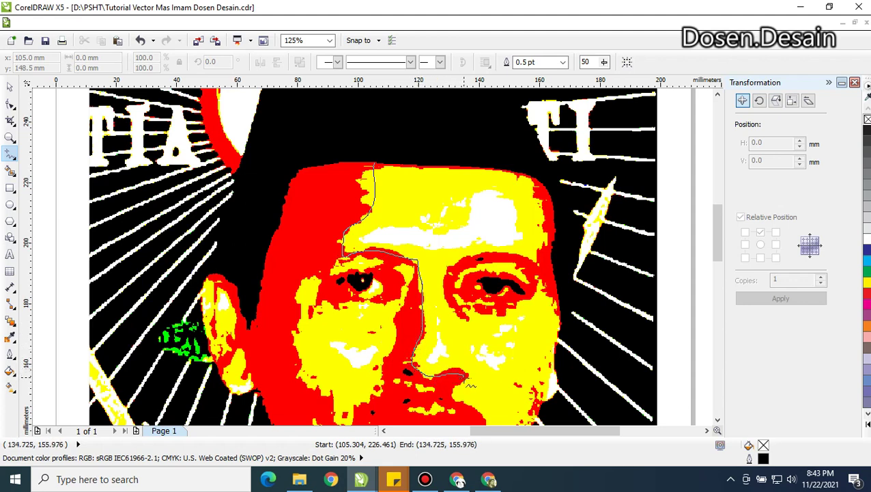
left_click_drag(453, 393, 453, 393)
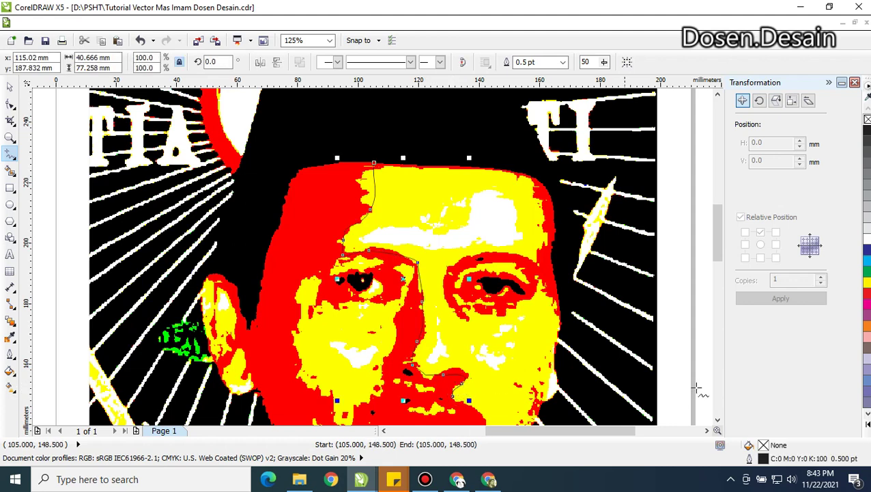
Extend the freehand curve from its upper-lip end node around the mouth shadow and up the left side of the nose
left_click(717, 419)
left_click(717, 420)
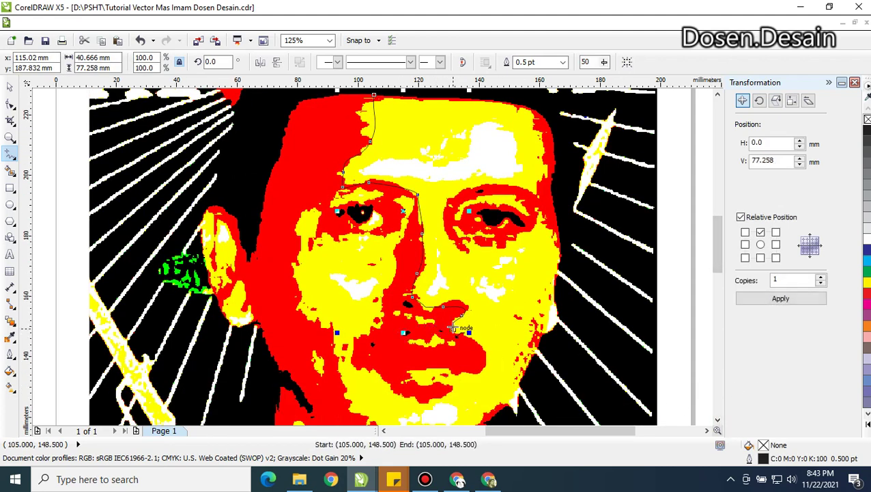
left_click_drag(452, 328, 458, 334)
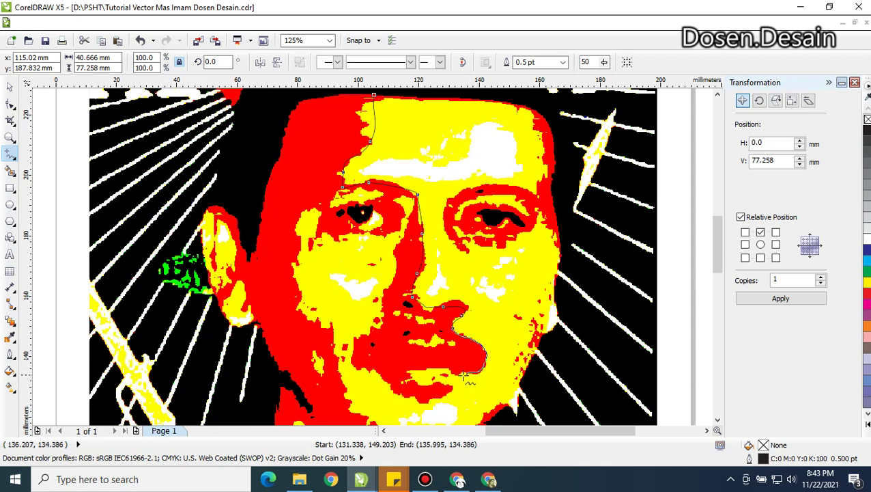
left_click_drag(465, 375, 436, 399)
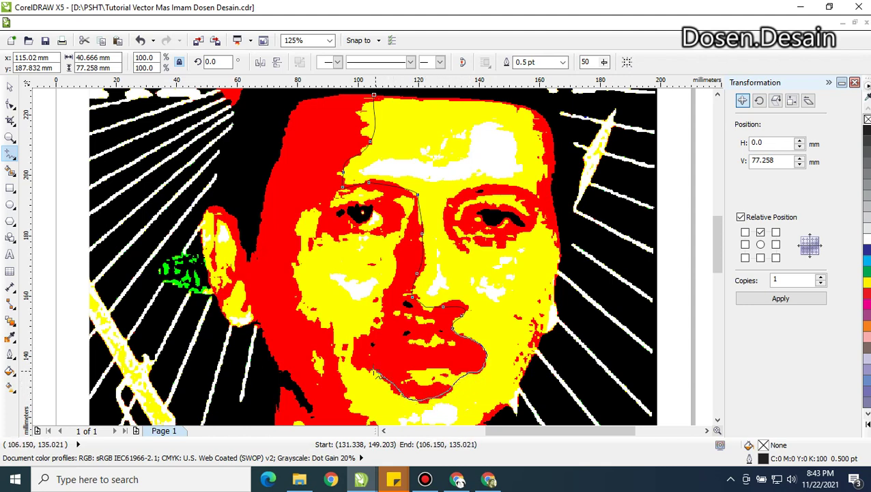
mouse_move(359, 368)
left_mouse_down()
mouse_move(351, 348)
mouse_move(358, 339)
left_mouse_up()
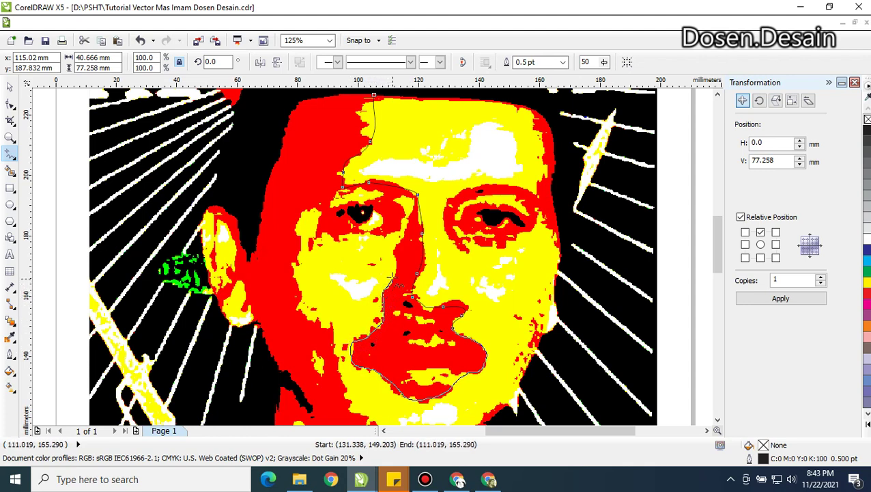
Carry the freehand curve around the shadow below the left eye and down the left cheek to the chin
left_click_drag(383, 259, 385, 251)
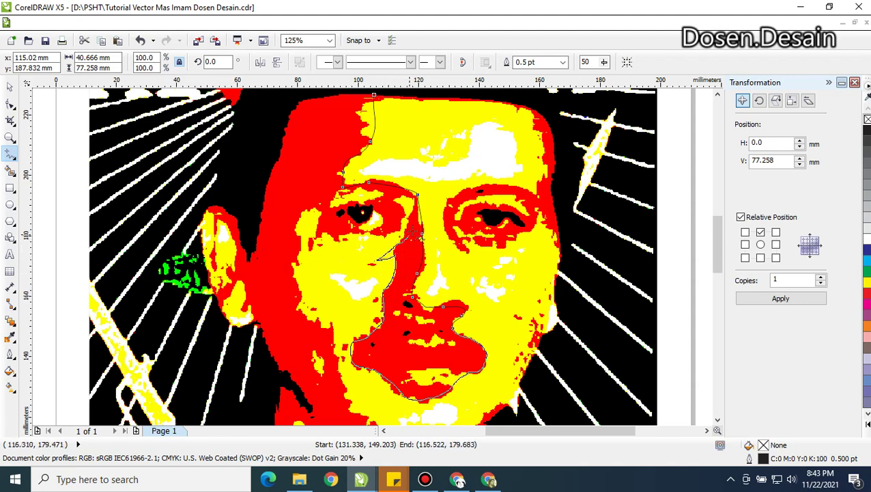
mouse_move(416, 221)
left_mouse_down()
mouse_move(415, 207)
mouse_move(405, 211)
left_mouse_up()
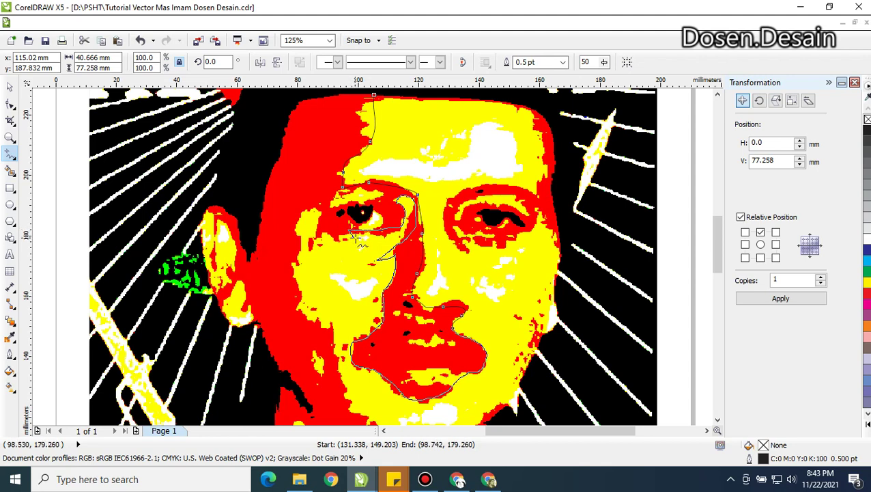
left_click_drag(357, 235, 320, 242)
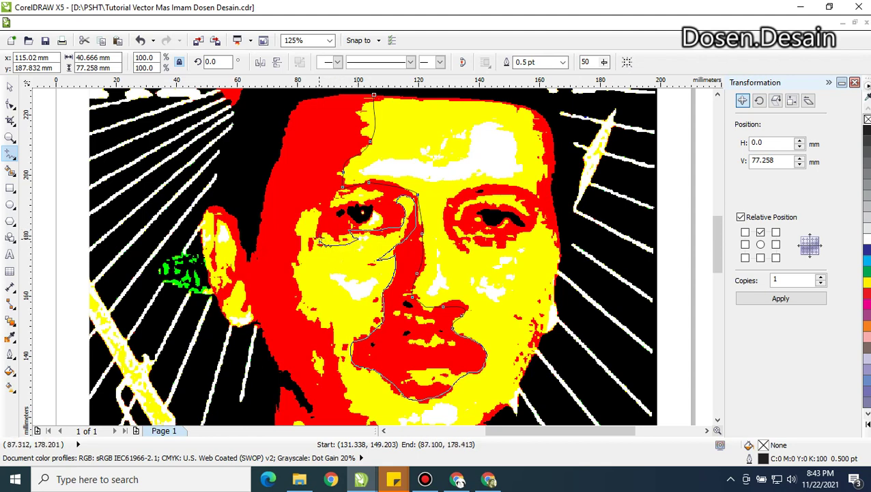
mouse_move(319, 209)
left_mouse_down()
mouse_move(301, 217)
mouse_move(297, 272)
left_mouse_up()
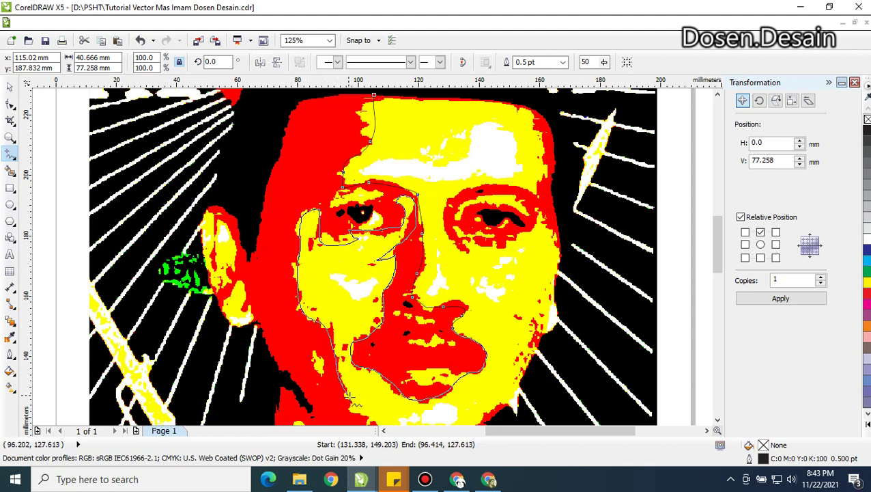
mouse_move(349, 397)
left_mouse_down()
mouse_move(370, 411)
mouse_move(378, 405)
left_mouse_up()
Extend the curve from its chin node along the jaw up to the right earlobe, then down the neck's right edge
scroll(697, 285, "down", 3)
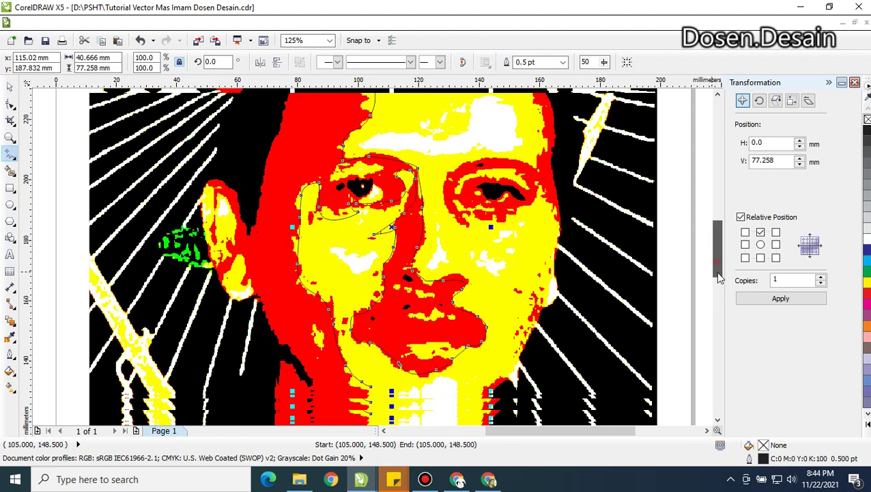
left_click(370, 318)
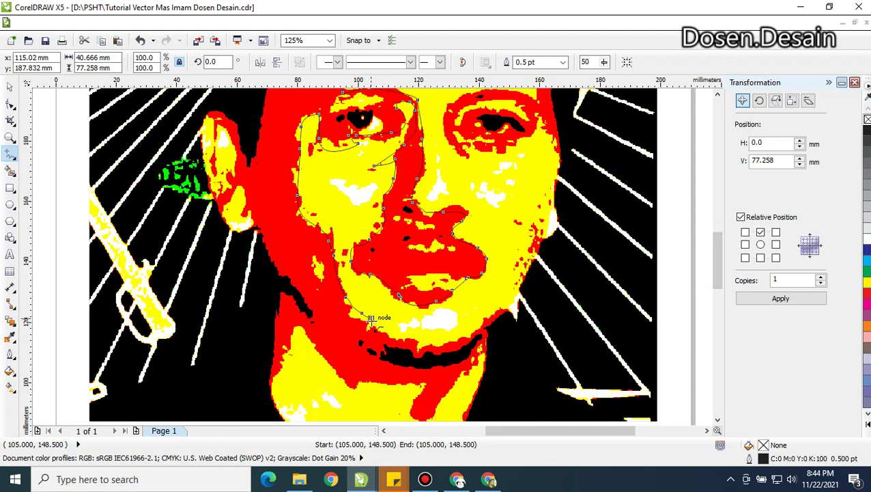
left_click_drag(370, 319, 437, 342)
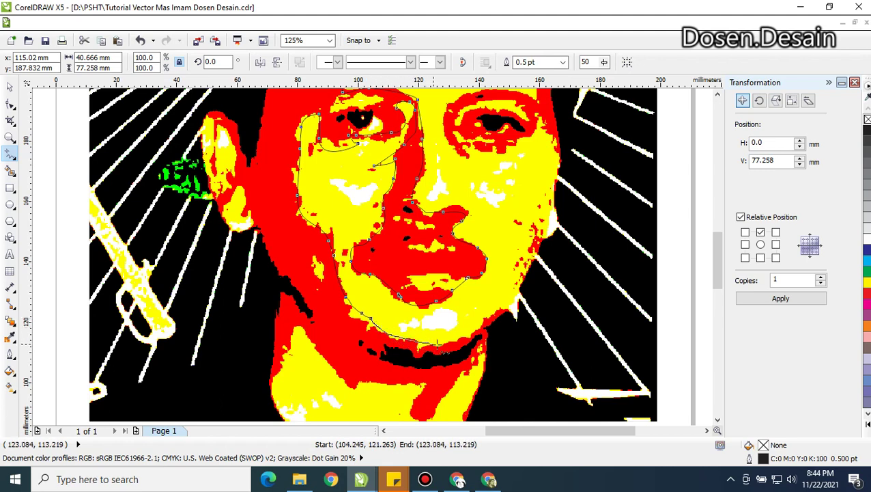
mouse_move(499, 325)
left_mouse_down()
mouse_move(522, 270)
mouse_move(532, 225)
mouse_move(552, 214)
mouse_move(548, 249)
mouse_move(515, 316)
mouse_move(490, 336)
mouse_move(468, 420)
left_mouse_up()
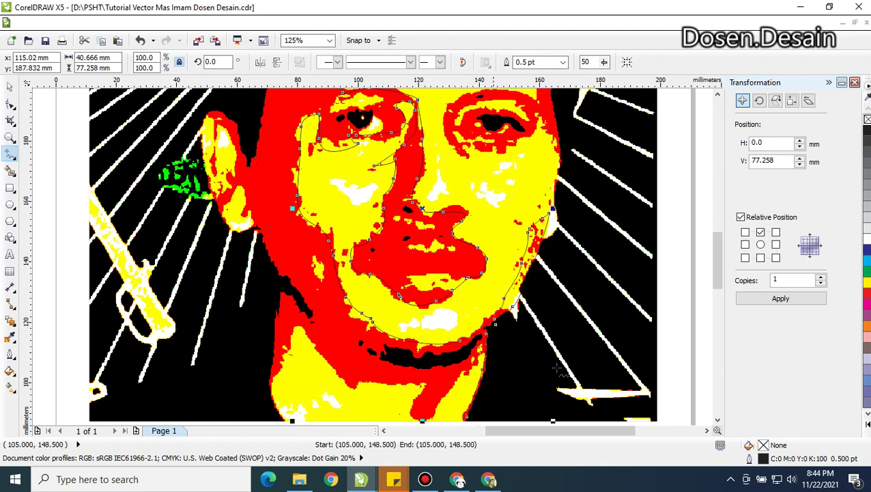
Extend the curve from the neck's lower right node around the neck shadow and up the left neck edge to the jaw
left_click_drag(717, 284, 717, 310)
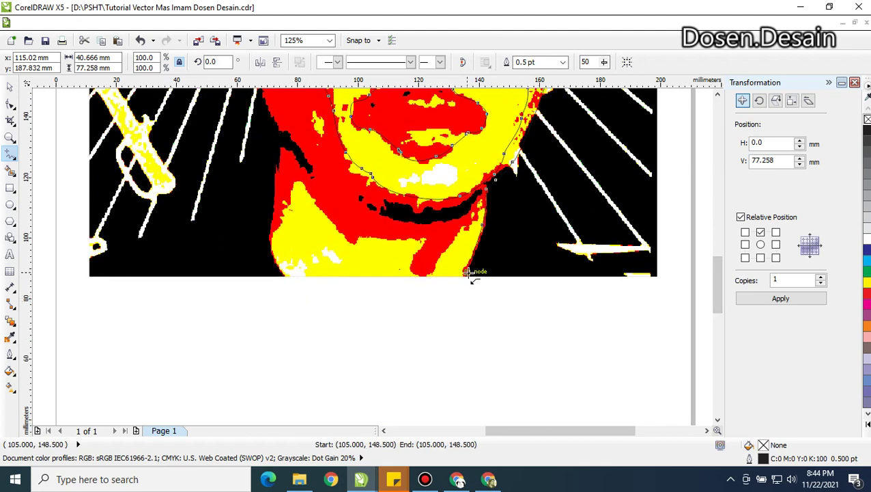
mouse_move(468, 272)
left_mouse_down()
mouse_move(481, 205)
mouse_move(476, 224)
mouse_move(438, 261)
mouse_move(410, 264)
mouse_move(418, 242)
mouse_move(404, 235)
mouse_move(365, 235)
mouse_move(377, 261)
mouse_move(347, 230)
left_mouse_up()
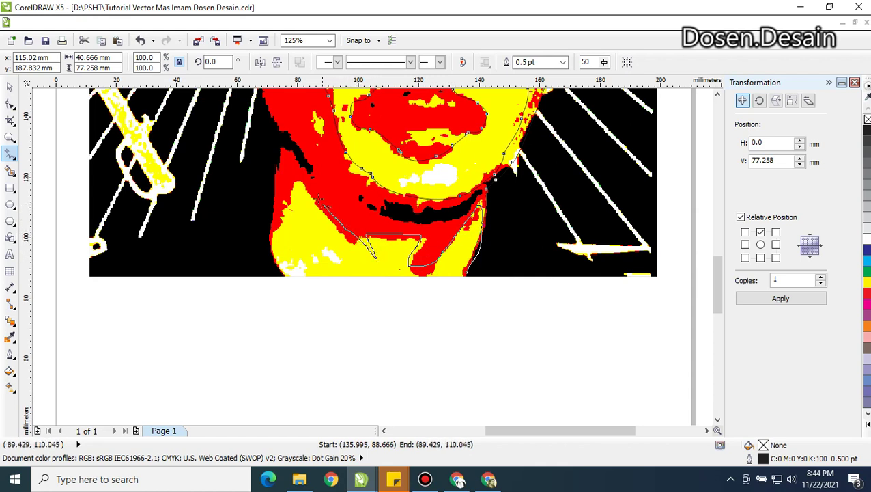
mouse_move(301, 183)
left_mouse_down()
mouse_move(270, 245)
mouse_move(284, 273)
left_mouse_up()
left_click_drag(265, 245, 270, 212)
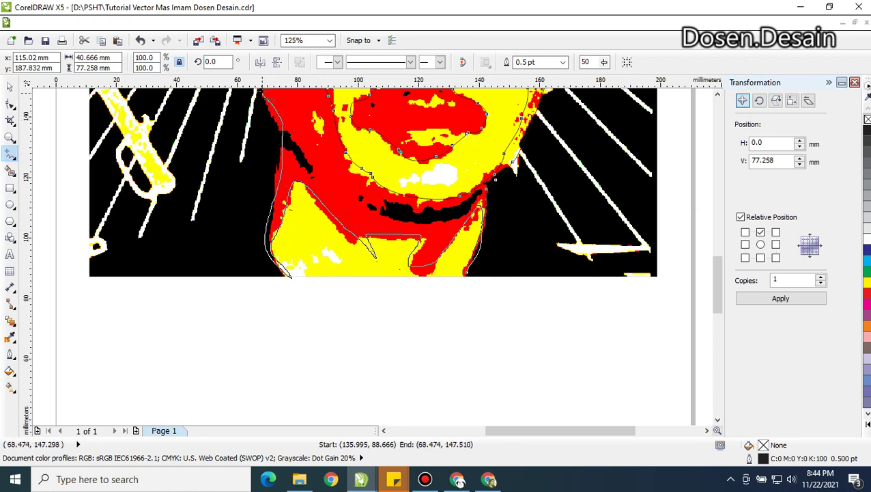
left_click_drag(263, 93, 263, 91)
Extend the freehand curve from its left earlobe node around the ear and sideburn, up the left hairline
left_click(717, 94)
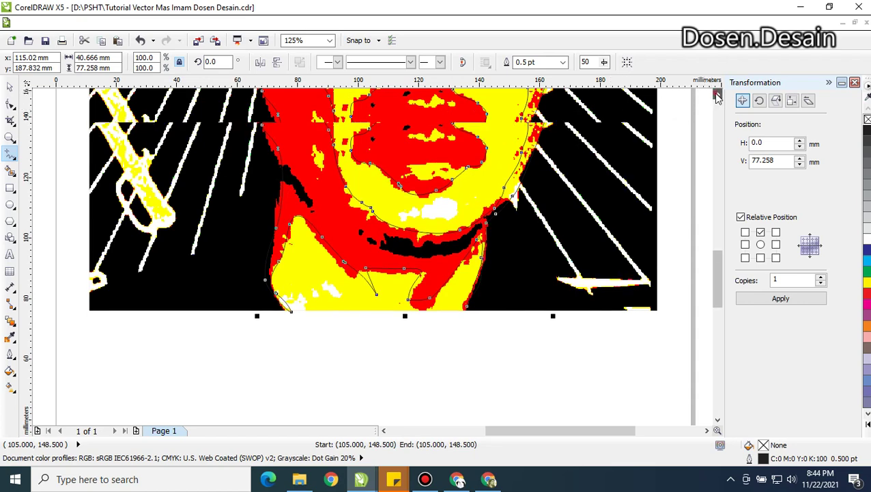
left_click(717, 96)
left_click(717, 95)
left_click(717, 96)
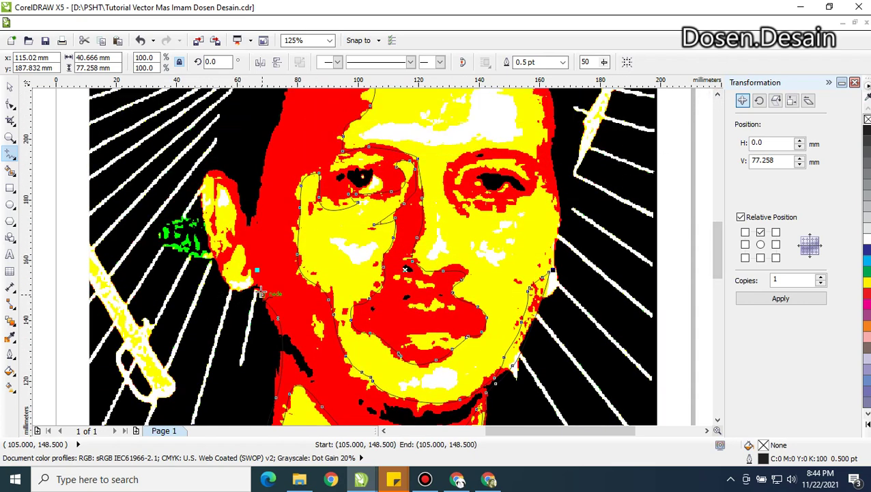
left_click(262, 293)
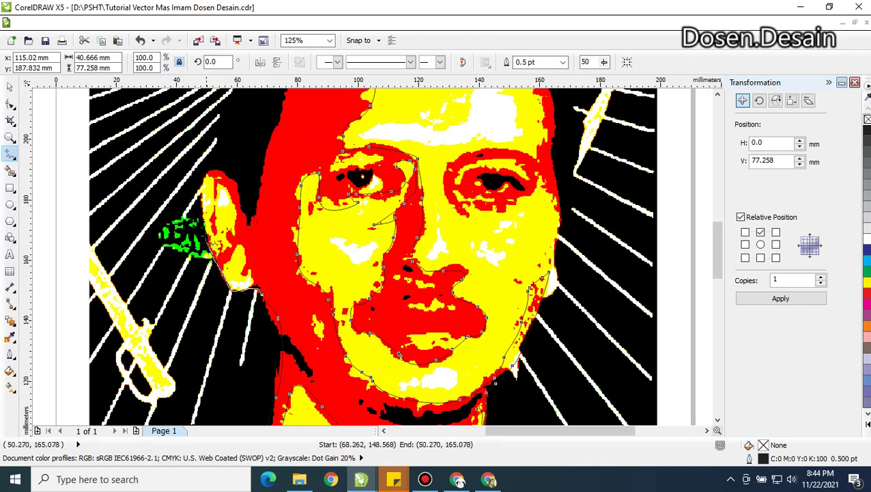
mouse_move(201, 209)
left_mouse_down()
mouse_move(205, 168)
mouse_move(217, 165)
mouse_move(237, 180)
mouse_move(253, 220)
mouse_move(279, 89)
left_mouse_up()
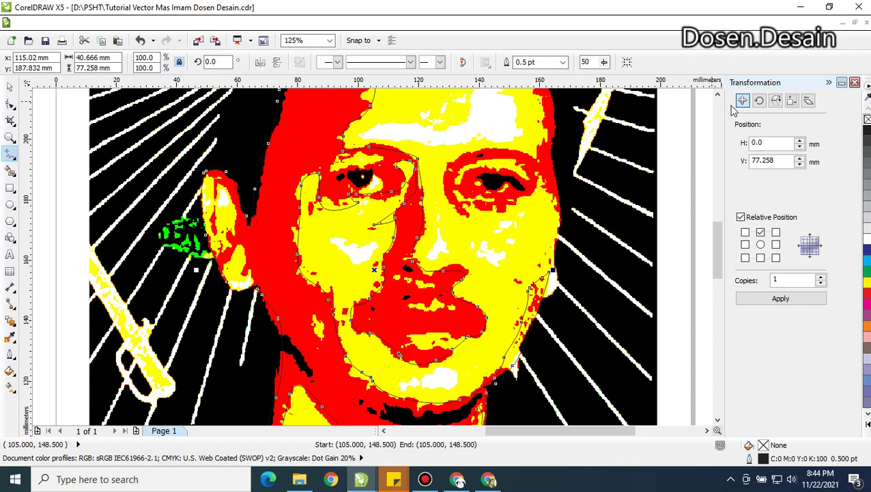
Continue the freehand curve from the left hairline across the top of the forehead and close it at its start node
left_click(718, 95)
left_click(718, 95)
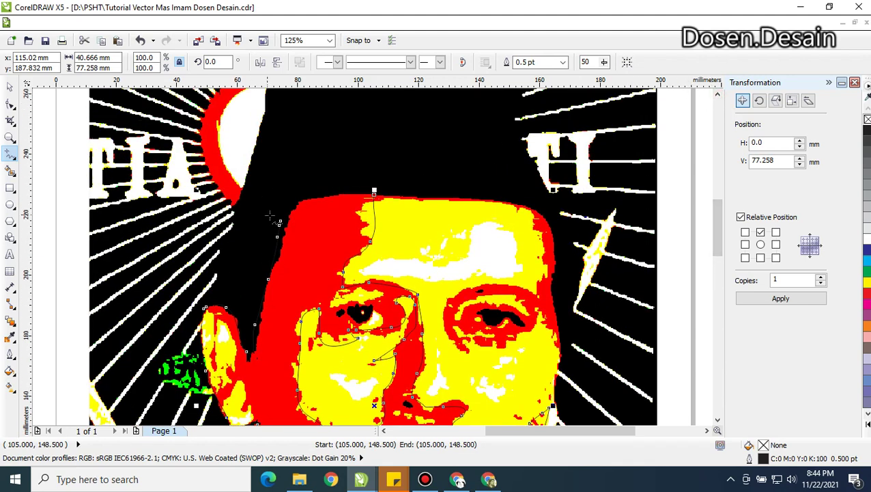
mouse_move(280, 220)
left_mouse_down()
mouse_move(293, 199)
mouse_move(373, 183)
left_mouse_up()
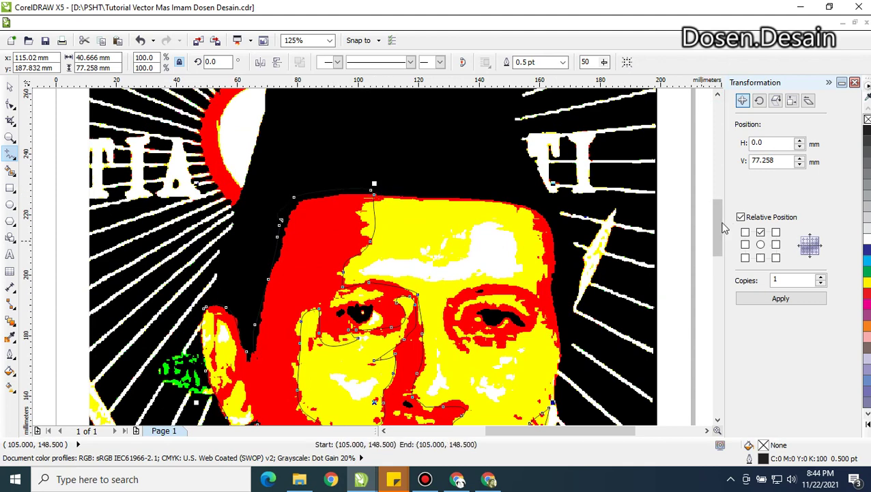
Draw a closed freehand curve around the right temple and right eye shadow, about 39 by 52 mm, from the forehead's right corner
left_click_drag(724, 228, 722, 239)
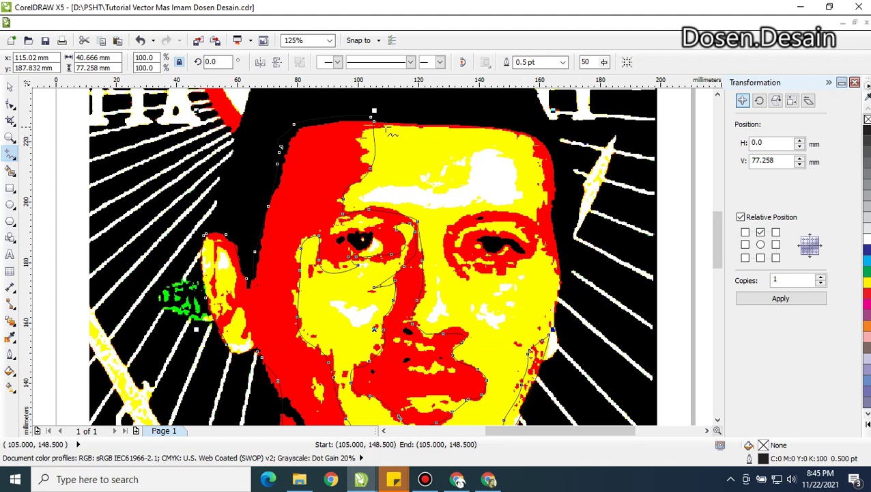
mouse_move(529, 135)
left_mouse_down()
mouse_move(539, 198)
mouse_move(533, 215)
mouse_move(472, 219)
mouse_move(443, 266)
mouse_move(468, 283)
mouse_move(465, 269)
mouse_move(512, 268)
mouse_move(486, 264)
mouse_move(484, 253)
mouse_move(538, 248)
mouse_move(566, 294)
mouse_move(553, 130)
mouse_move(526, 128)
left_mouse_up()
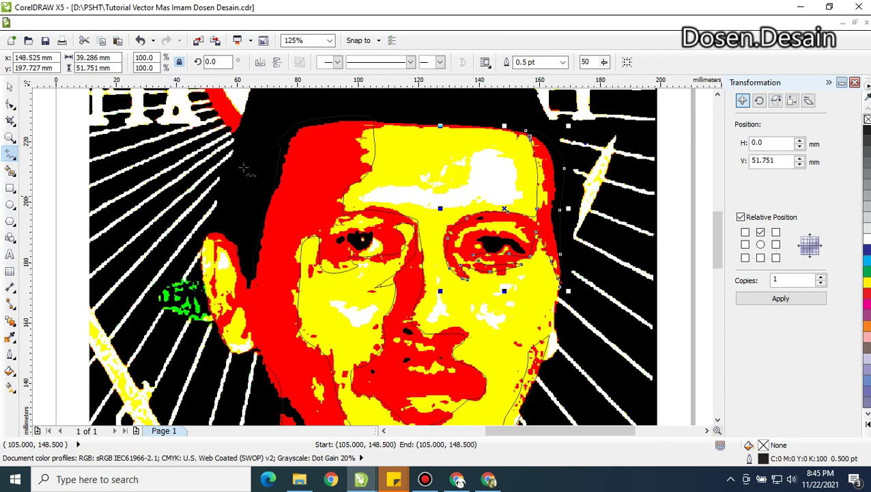
Fill the large face shadow curve and the right eye and temple curve with orange, C0 M60 Y100 K0
left_click(9, 86)
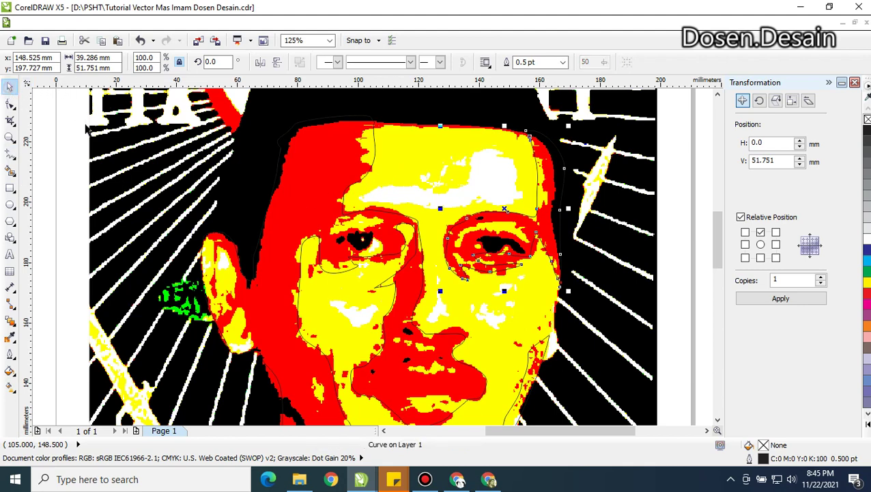
left_click(313, 209)
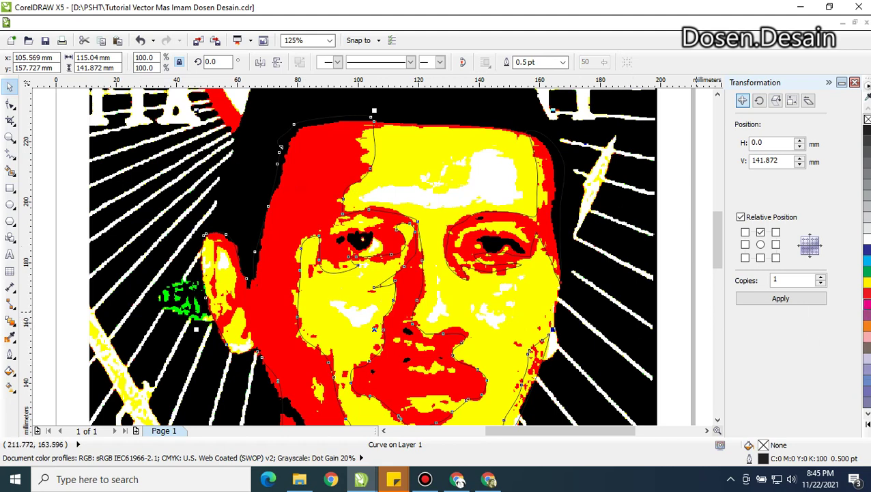
left_click(867, 325)
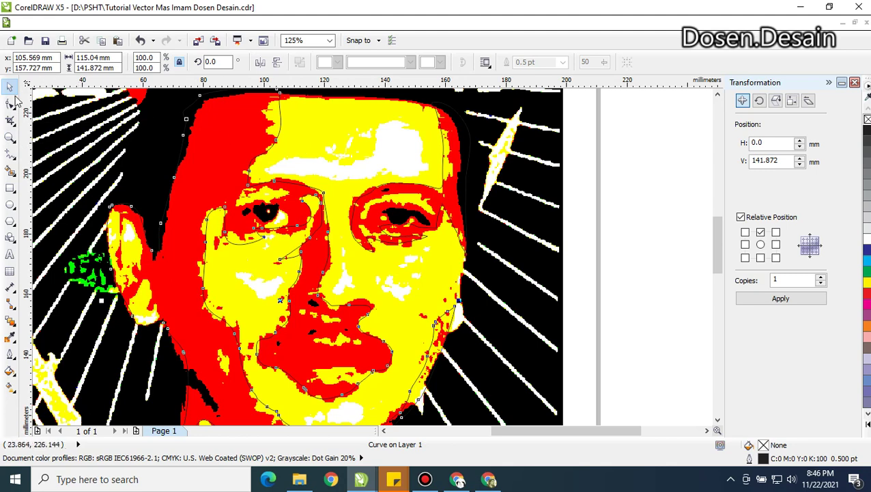
left_click(867, 327)
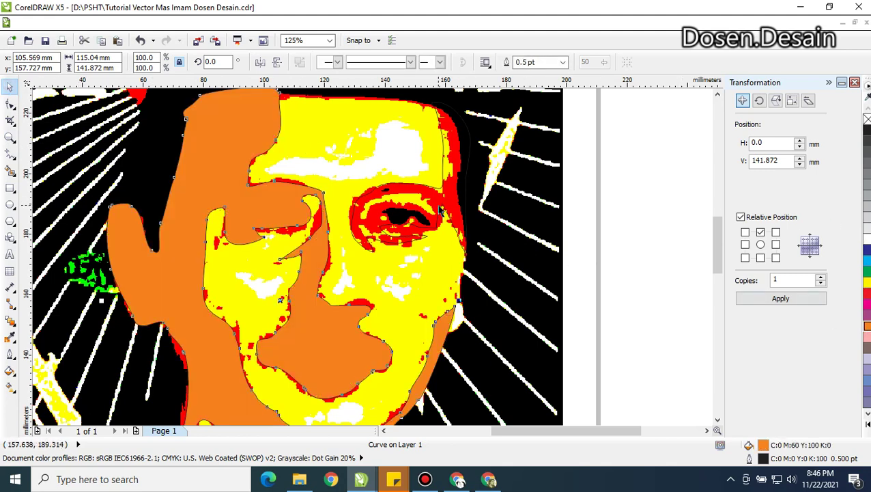
left_click(439, 215)
left_click(867, 327)
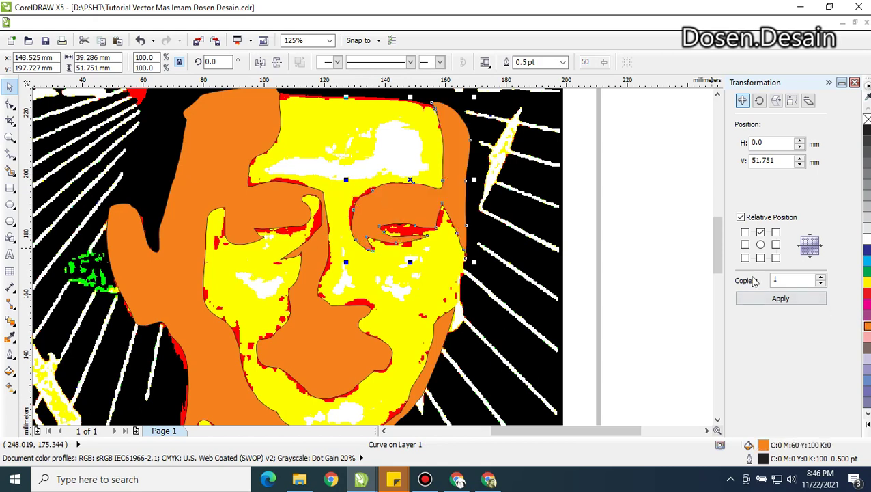
Undo the orange fills on both shadow curves and clear the selection
key("ctrl+z")
key("ctrl+z")
key("ctrl+z")
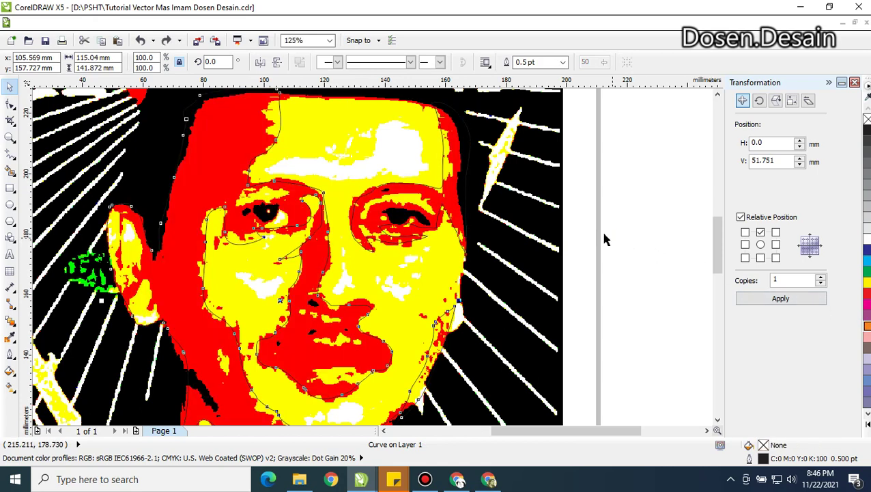
left_click(575, 197)
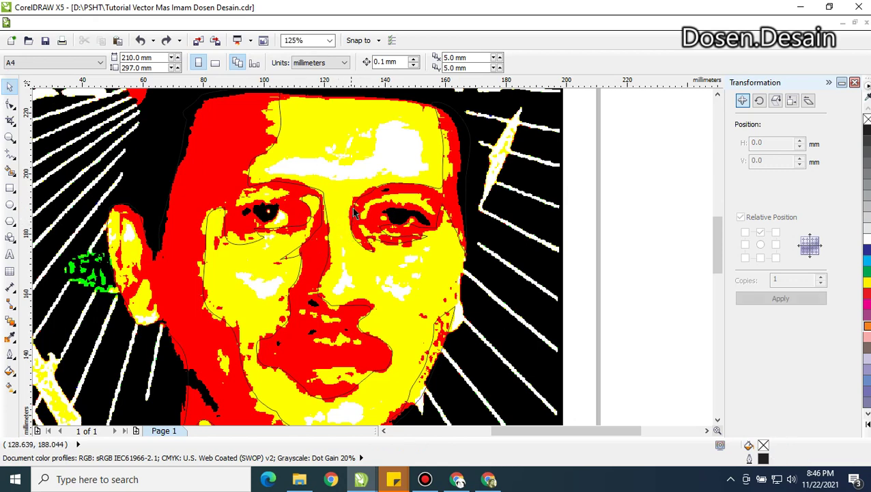
Trace the right eyelid highlight as a closed freehand shape about 25 by 8 mm and subtract it from the right eye shadow curve
scroll(349, 216, "up", 2)
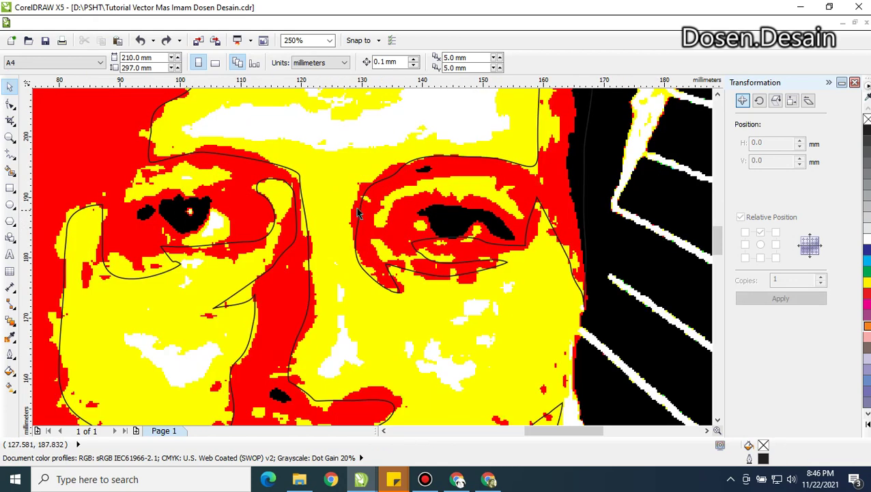
left_click(10, 156)
mouse_move(375, 226)
left_mouse_down()
mouse_move(381, 198)
mouse_move(402, 180)
mouse_move(426, 179)
mouse_move(484, 182)
mouse_move(519, 204)
mouse_move(525, 224)
mouse_move(494, 205)
mouse_move(430, 195)
mouse_move(400, 198)
mouse_move(375, 226)
left_mouse_up()
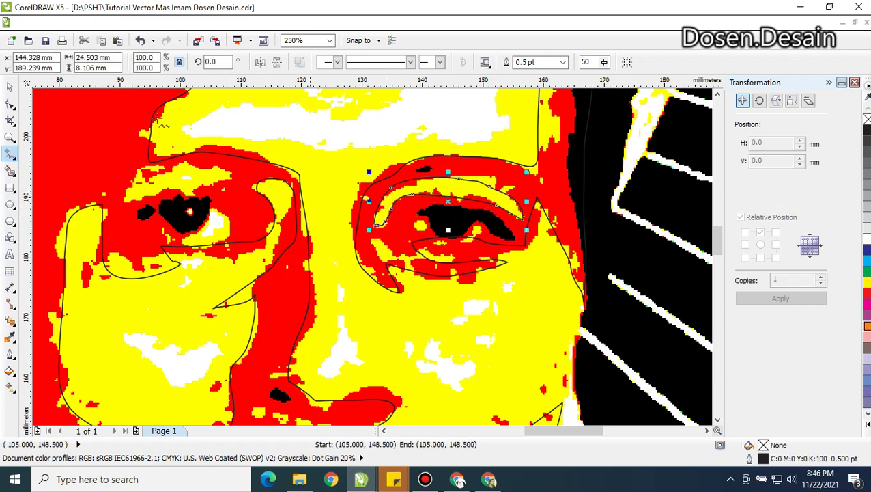
key("space")
left_click(499, 162, "shift")
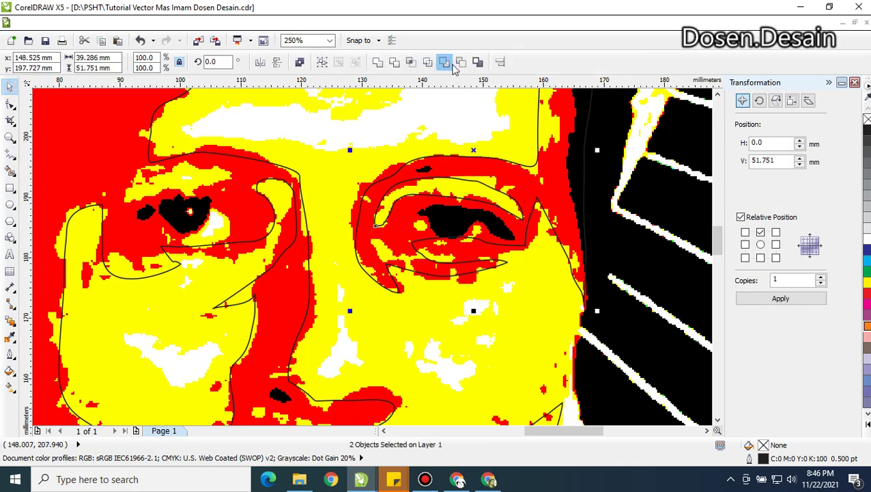
left_click(461, 62)
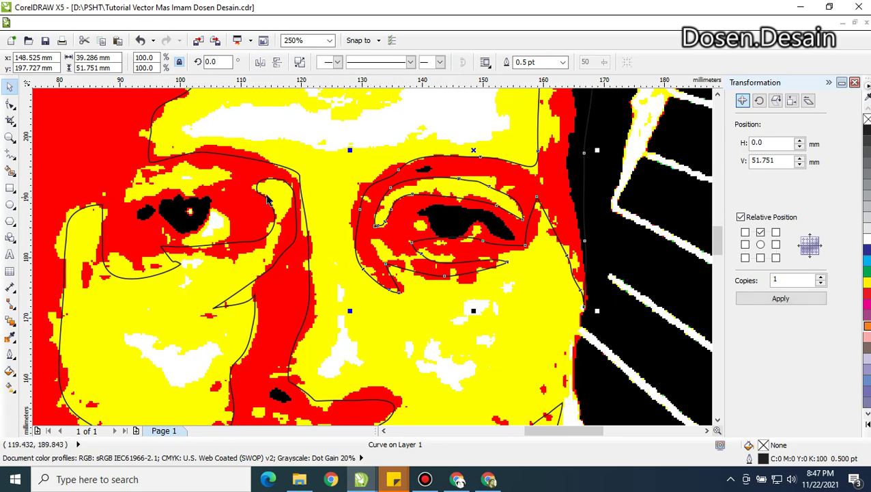
Trace the left eyelid highlight as a closed freehand shape about 14 by 5 mm and subtract it from the large face shadow curve
left_click(11, 153)
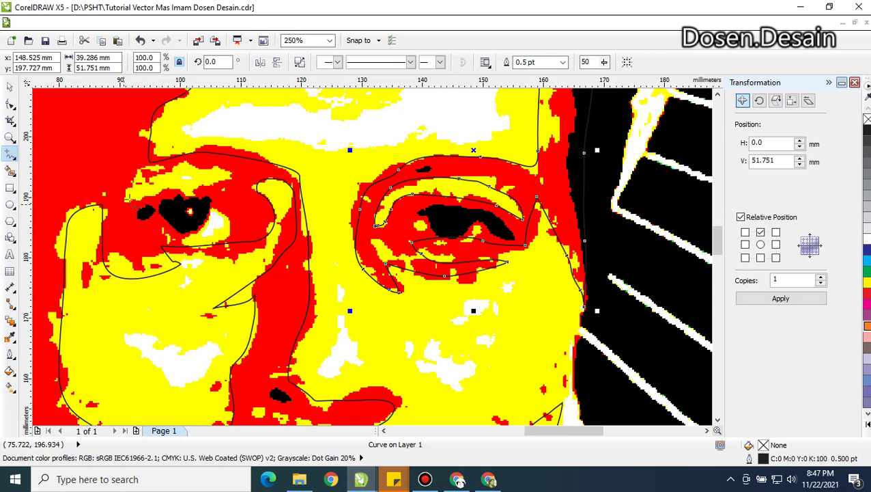
mouse_move(127, 202)
left_mouse_down()
mouse_move(187, 172)
mouse_move(212, 183)
mouse_move(127, 202)
left_mouse_up()
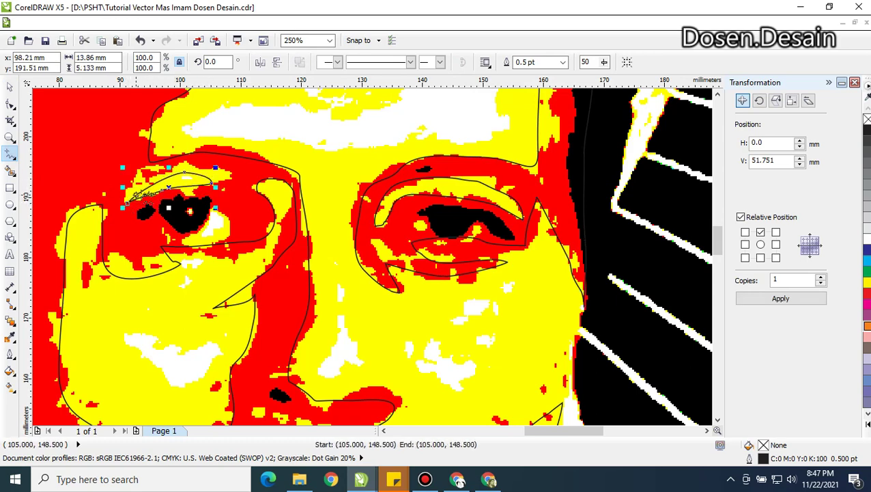
left_click(10, 86)
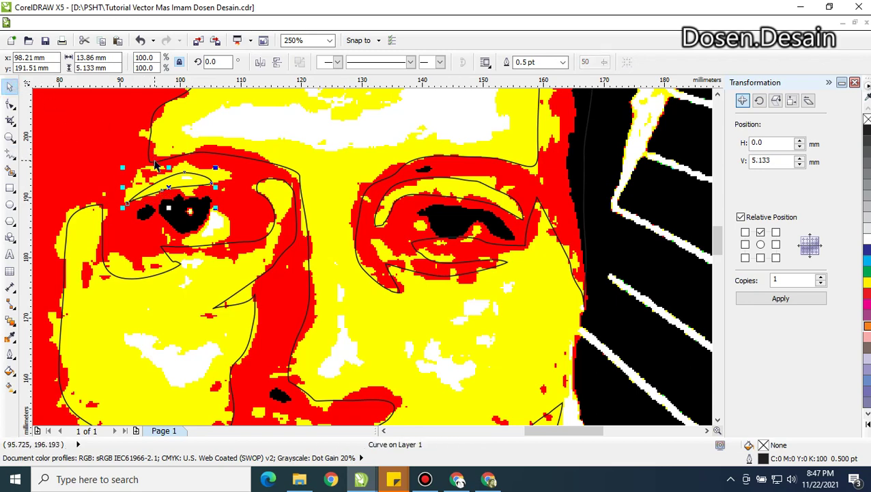
left_click(157, 167, "shift")
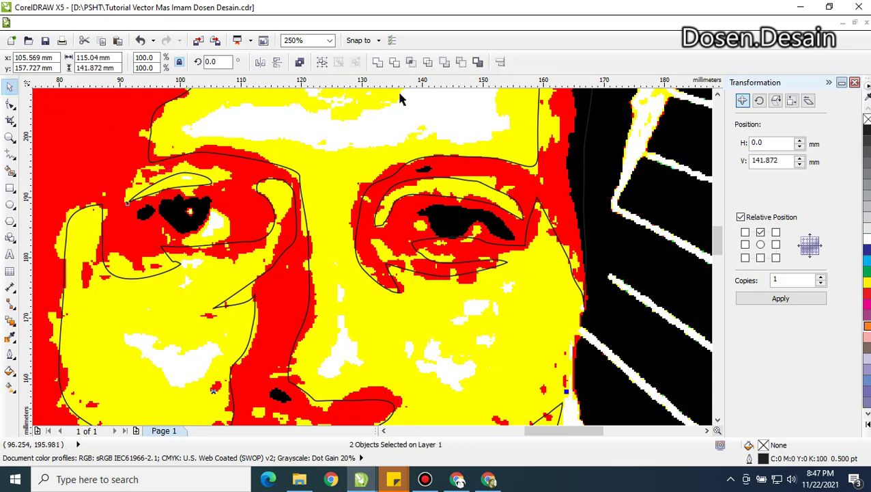
left_click(461, 63)
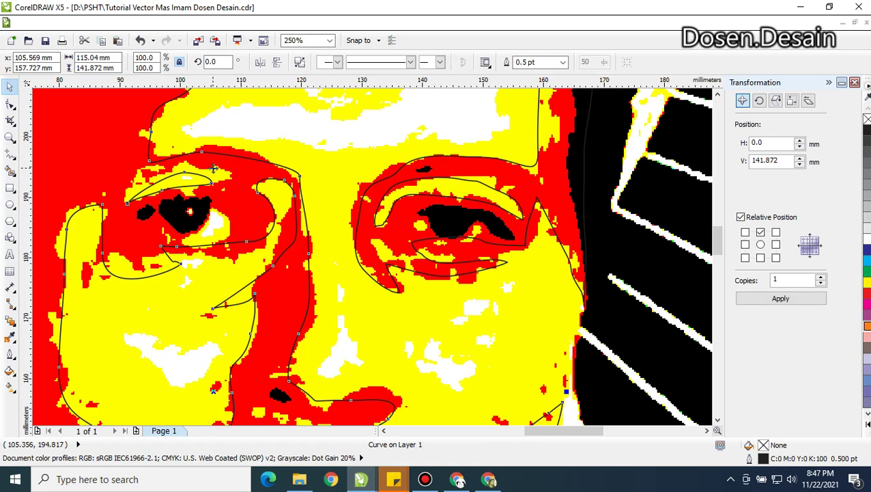
Draw a closed freehand strip about 12 by 46 mm along the outside of the right hairline and fill it with red, C0 M100 Y100 K0
scroll(178, 175, "down", 2)
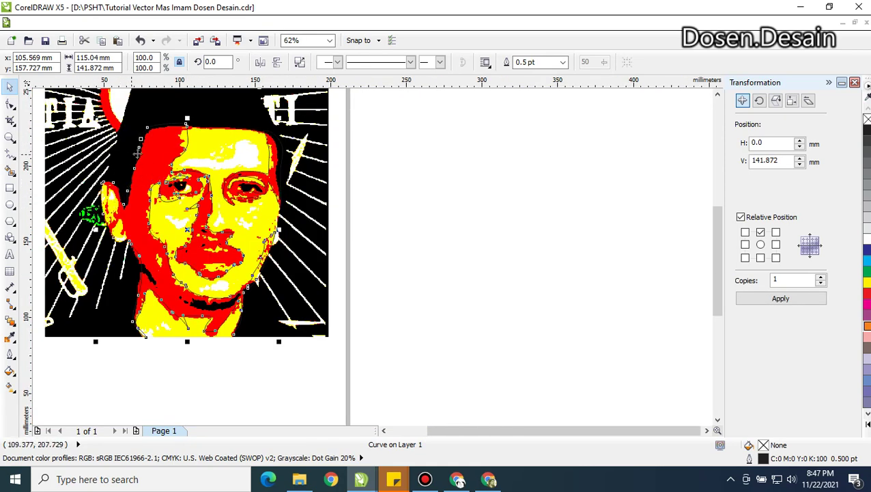
scroll(267, 157, "up", 4)
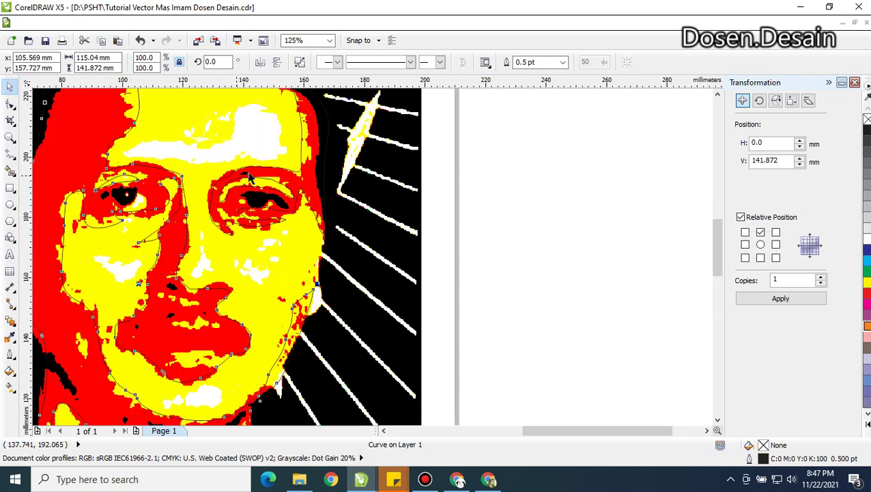
scroll(328, 142, "down", 2)
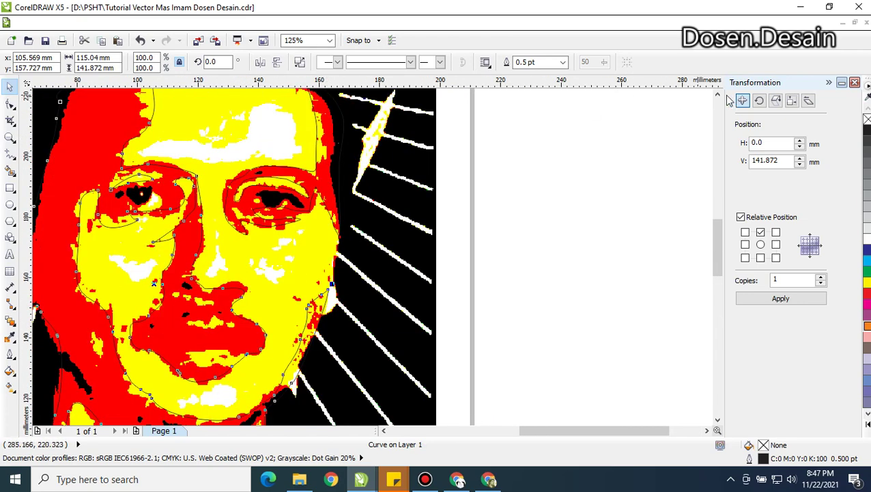
scroll(706, 105, "up", 3)
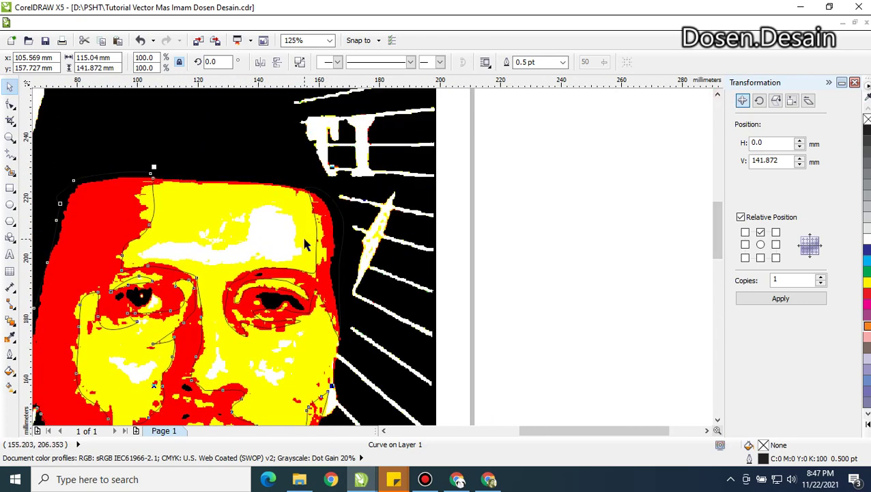
scroll(306, 245, "up", 2)
scroll(307, 245, "down", 2)
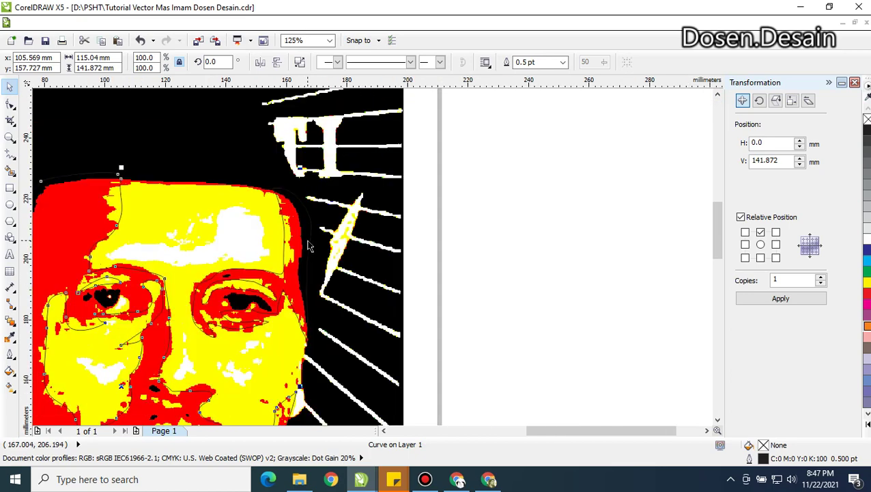
scroll(310, 246, "up", 2)
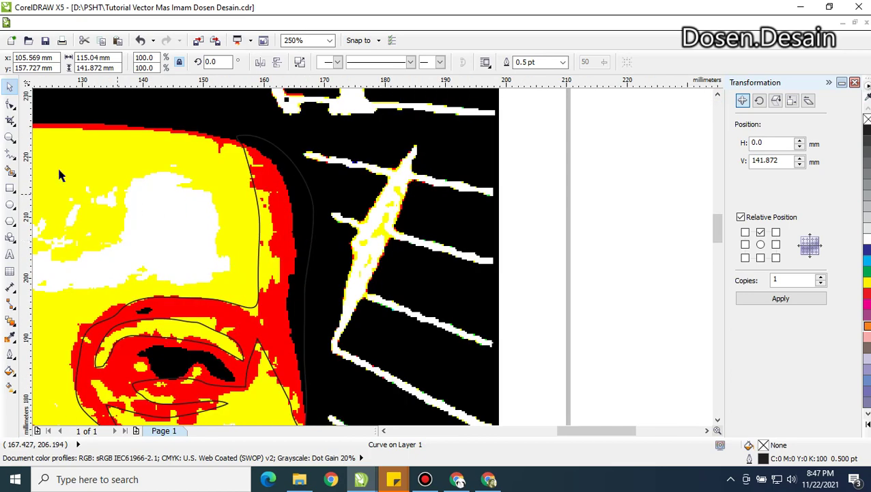
left_click(11, 157)
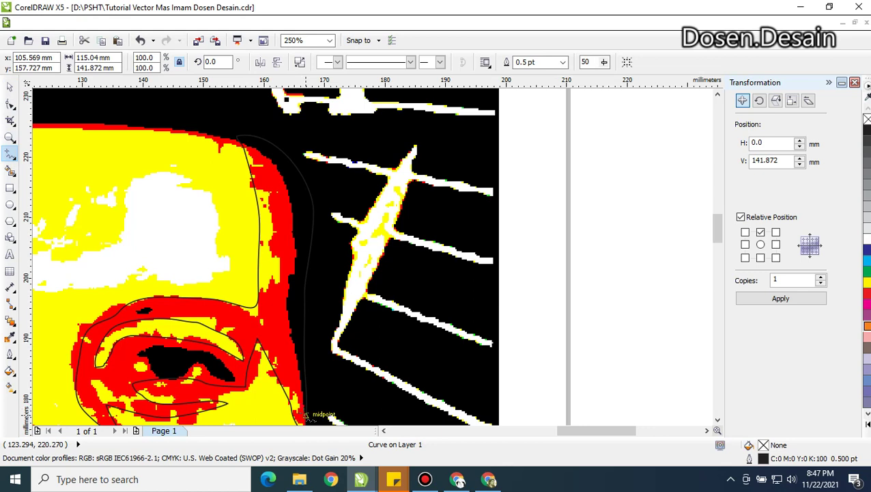
left_click(305, 415)
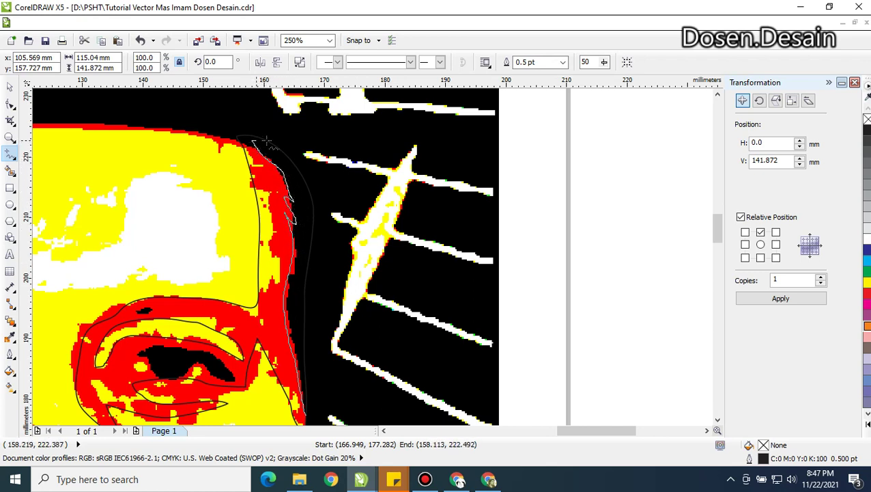
mouse_move(266, 142)
left_mouse_down()
mouse_move(299, 160)
mouse_move(321, 197)
mouse_move(325, 361)
mouse_move(305, 415)
left_mouse_up()
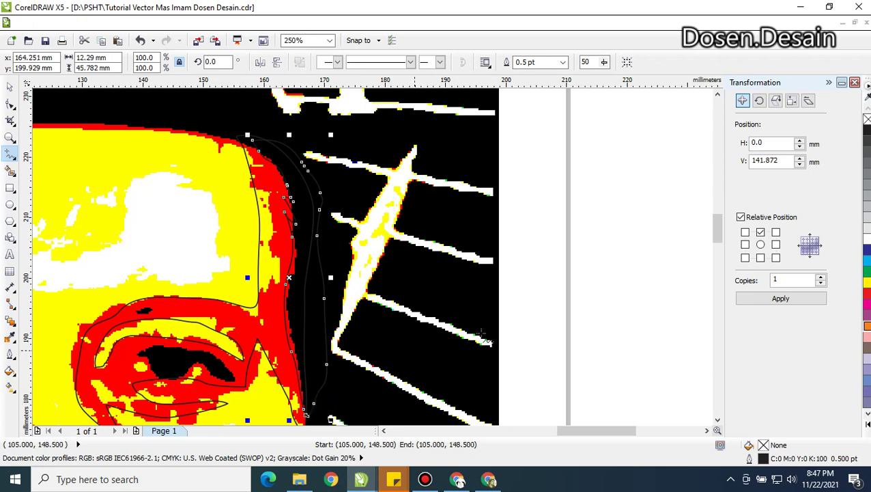
left_click(866, 294)
scroll(399, 269, "down", 1)
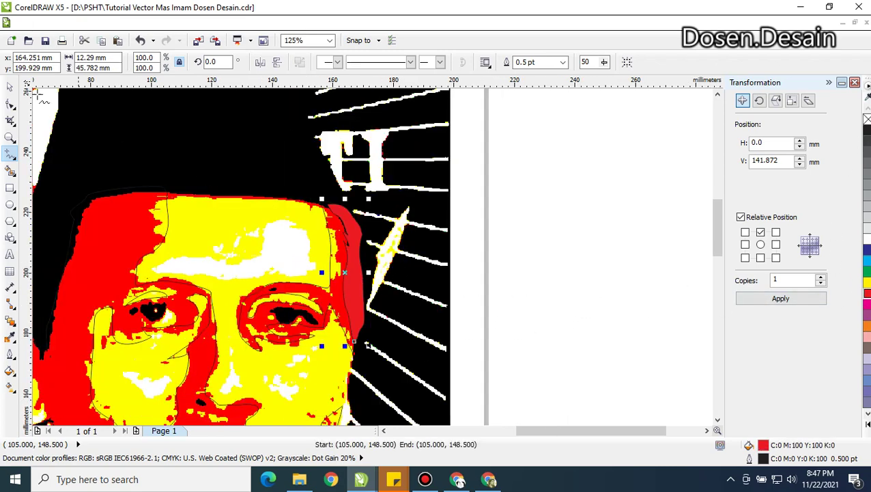
Fill the right eye shadow curve with orange, C0 M60 Y100 K0
left_click(10, 87)
left_click(303, 295)
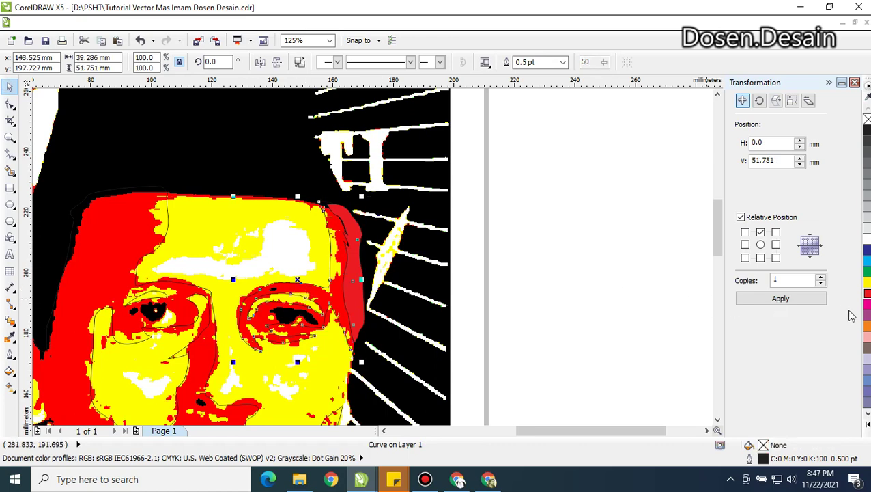
left_click(866, 329)
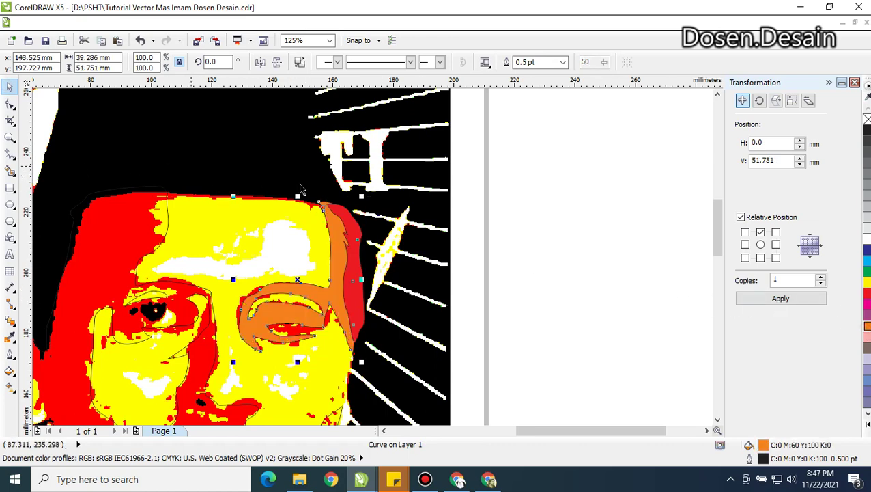
Trace the cap as a closed freehand shape about 105 by 67 mm and fill it with red, C0 M100 Y100 K0
left_click(384, 431)
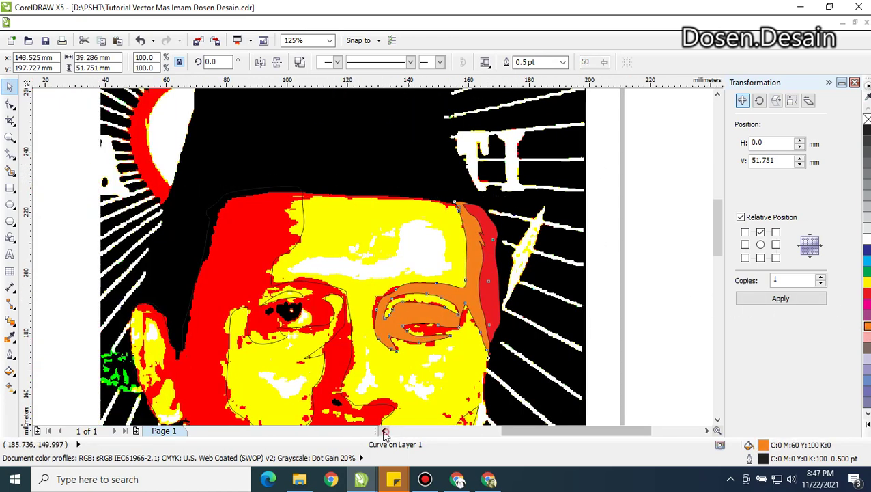
left_click(717, 93)
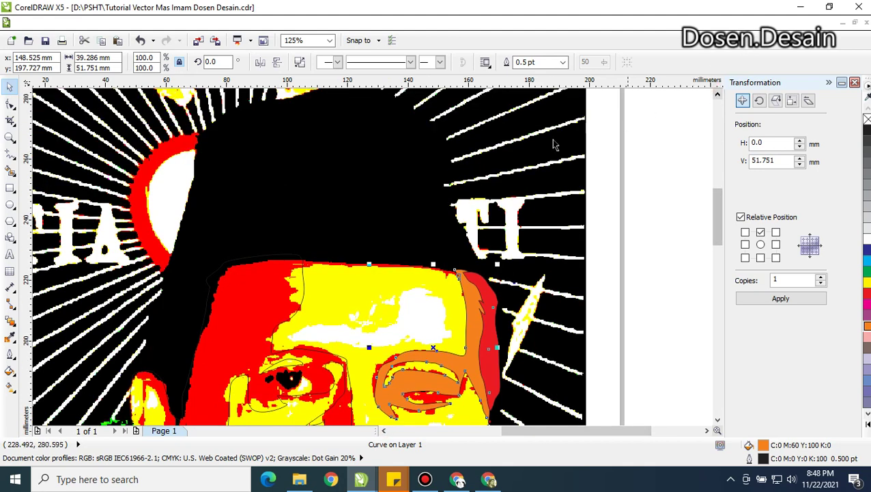
left_click(717, 94)
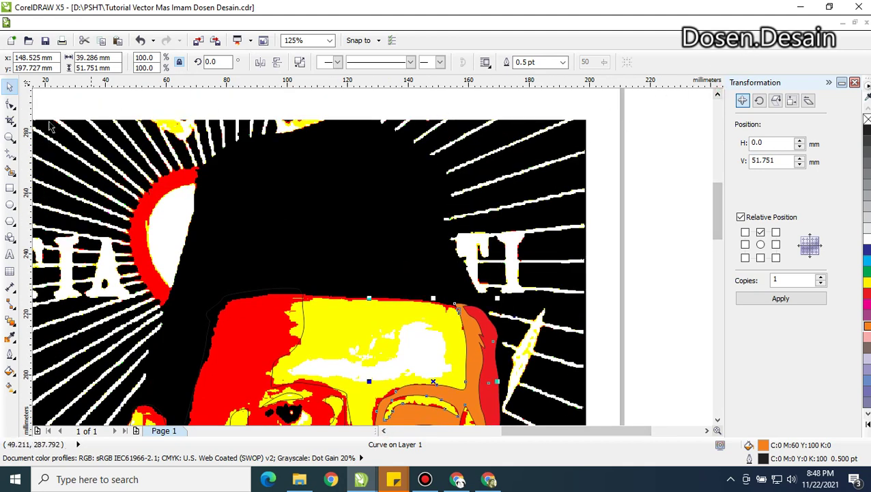
left_click(10, 152)
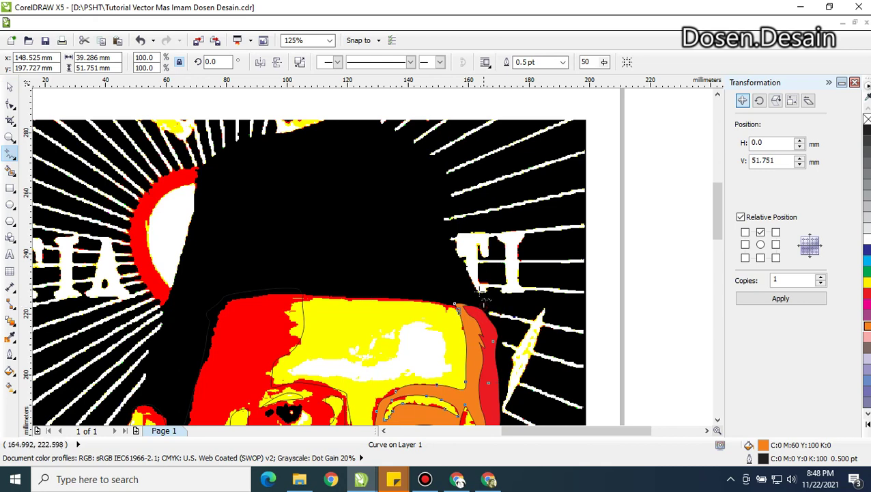
mouse_move(484, 306)
left_mouse_down()
mouse_move(445, 171)
mouse_move(398, 133)
mouse_move(348, 114)
mouse_move(230, 143)
mouse_move(200, 176)
mouse_move(168, 307)
mouse_move(171, 317)
mouse_move(235, 300)
mouse_move(484, 307)
left_mouse_up()
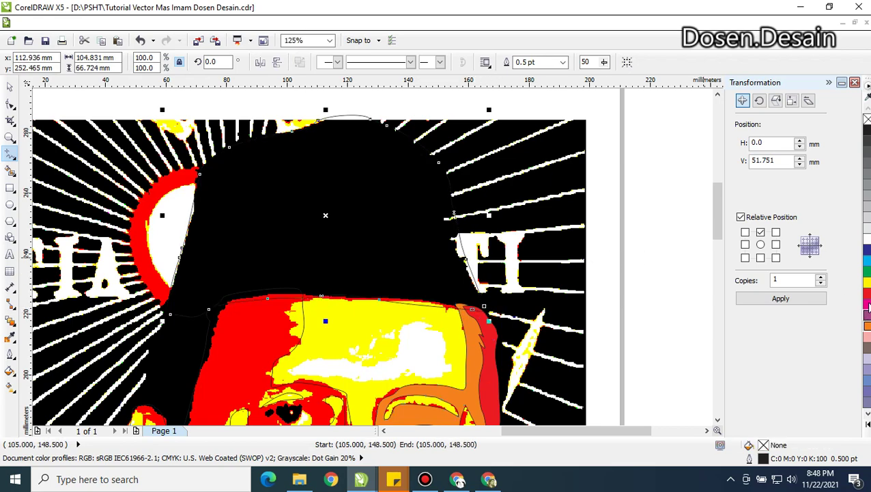
left_click(866, 293)
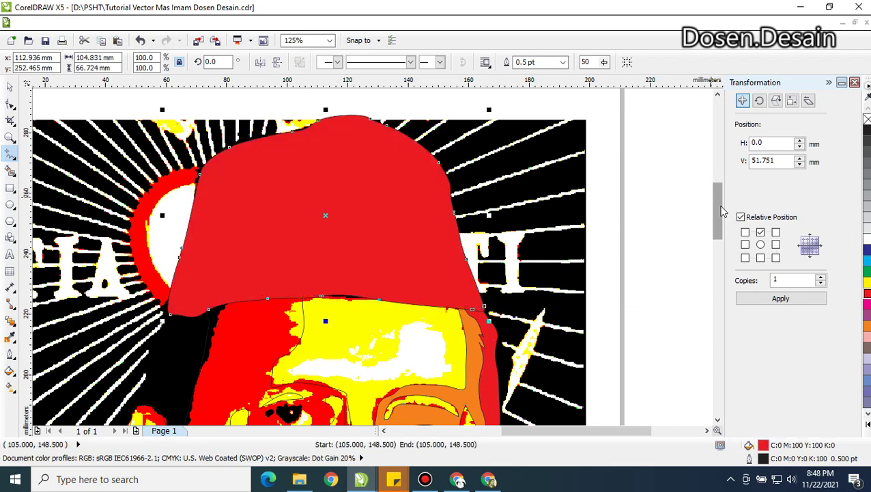
Trace the left-side hair from the cap to the ear as a closed freehand shape about 28 by 55 mm and fill it red
left_click_drag(718, 208, 716, 239)
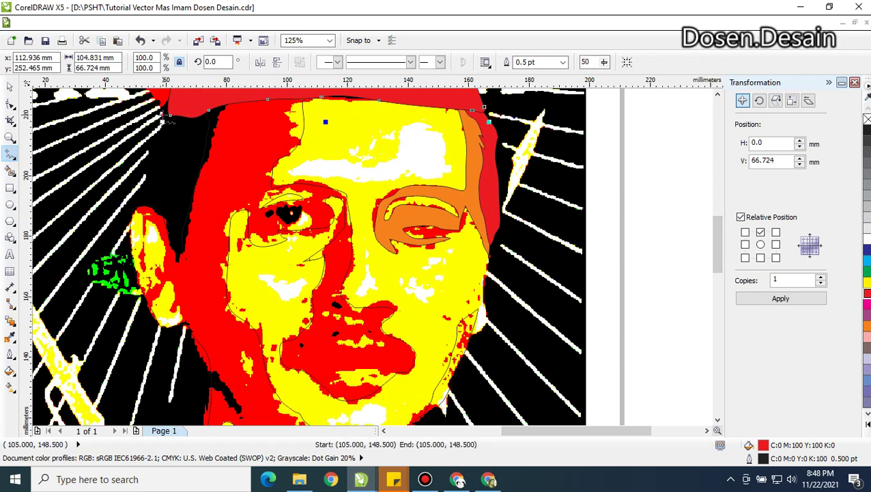
left_click_drag(162, 114, 150, 138)
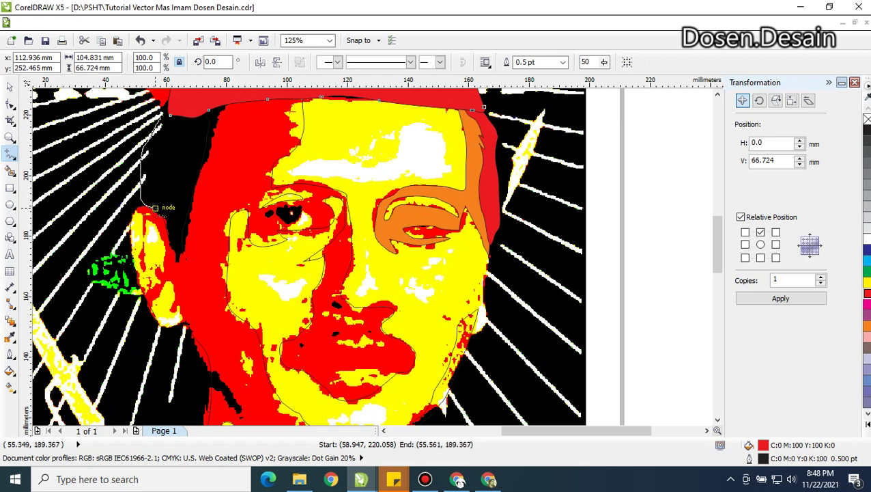
left_click_drag(153, 208, 159, 215)
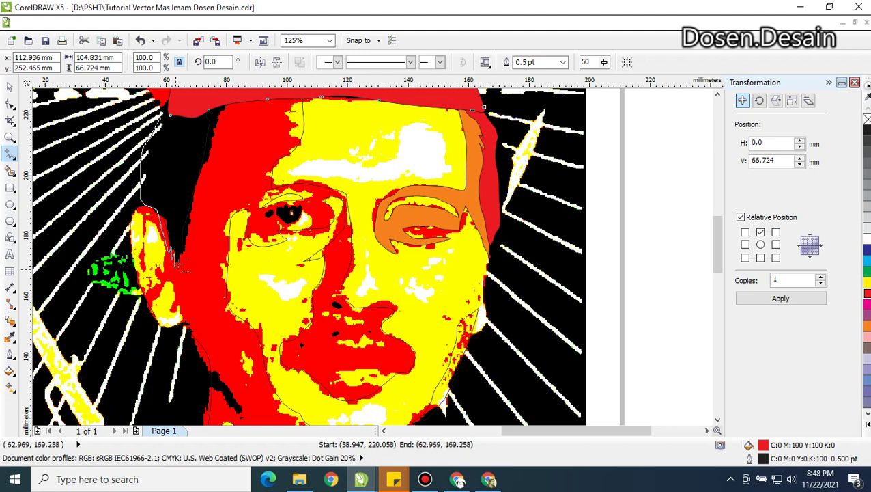
left_click_drag(174, 267, 185, 226)
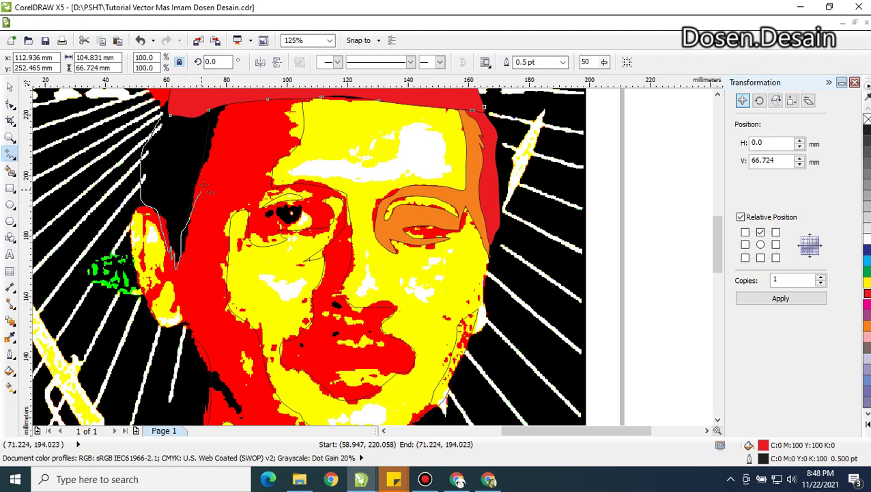
mouse_move(213, 140)
left_mouse_down()
mouse_move(212, 125)
mouse_move(201, 124)
mouse_move(223, 105)
mouse_move(157, 112)
mouse_move(164, 114)
left_mouse_up()
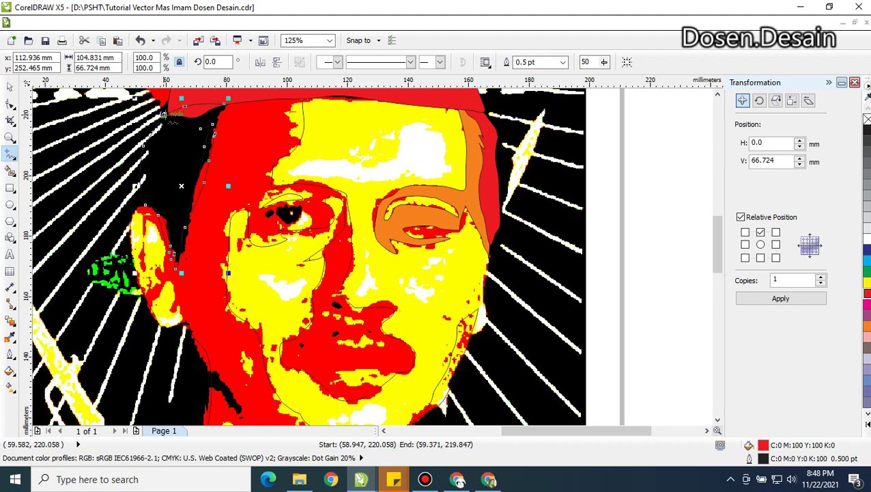
left_click(867, 293)
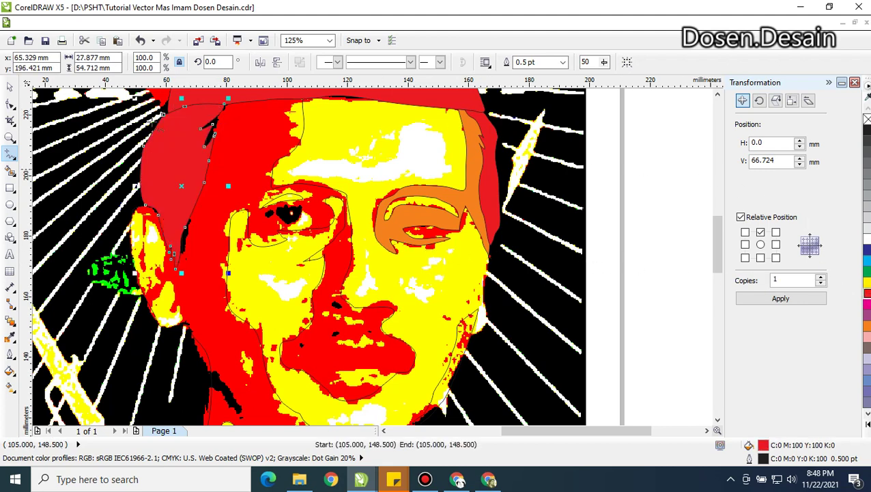
Try filling the large face shadow curve with orange, C0 M60 Y100 K0
left_click(9, 87)
left_click(167, 119)
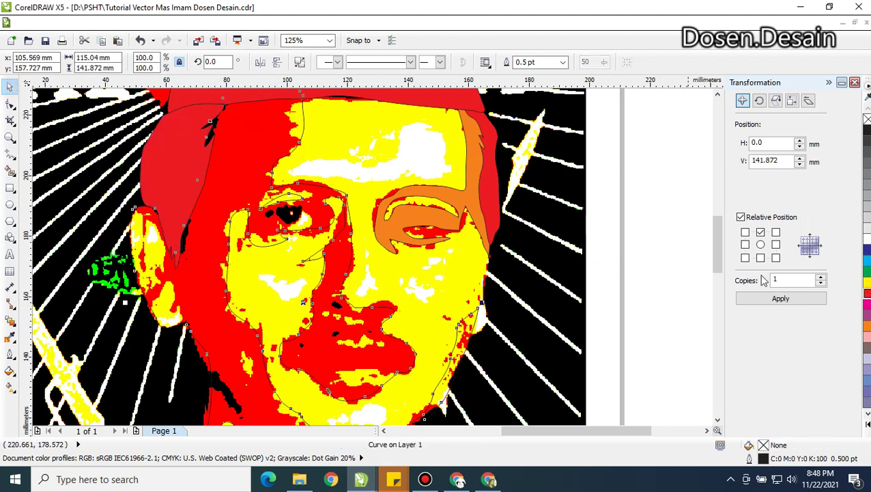
left_click(867, 326)
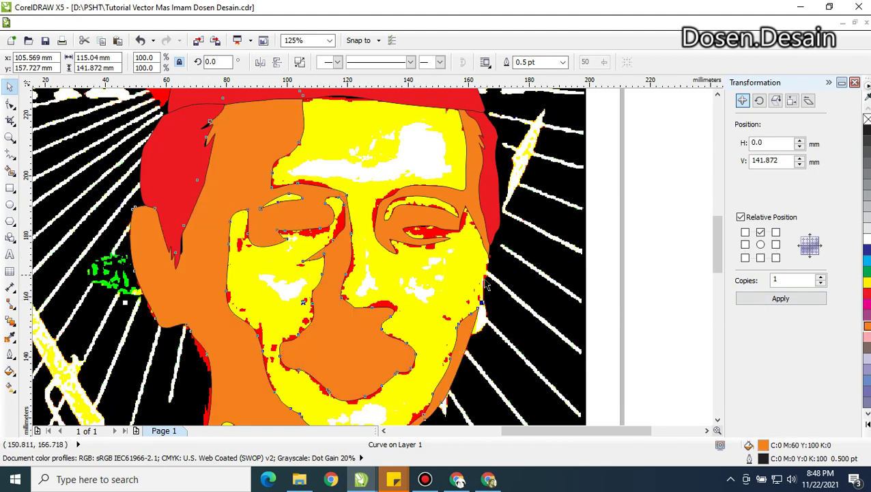
left_click(717, 420)
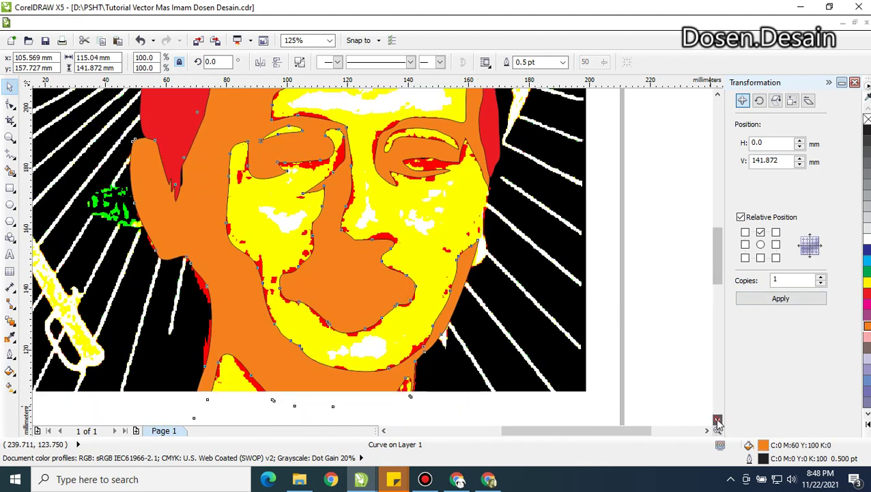
left_click(717, 420)
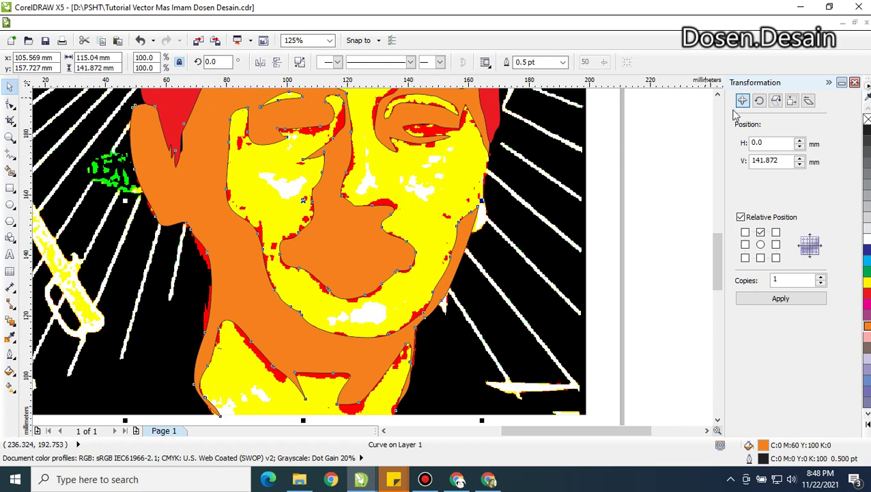
left_click(717, 94)
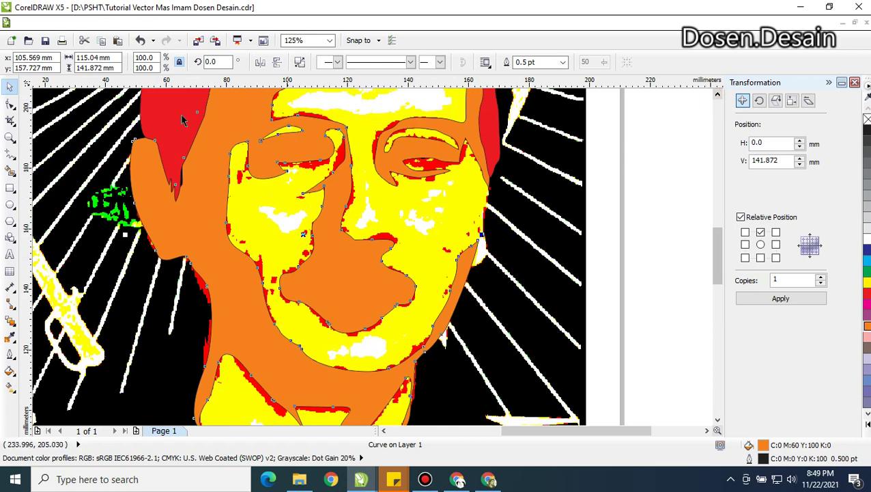
Remove the fill from the large face shadow curve
left_click(11, 155)
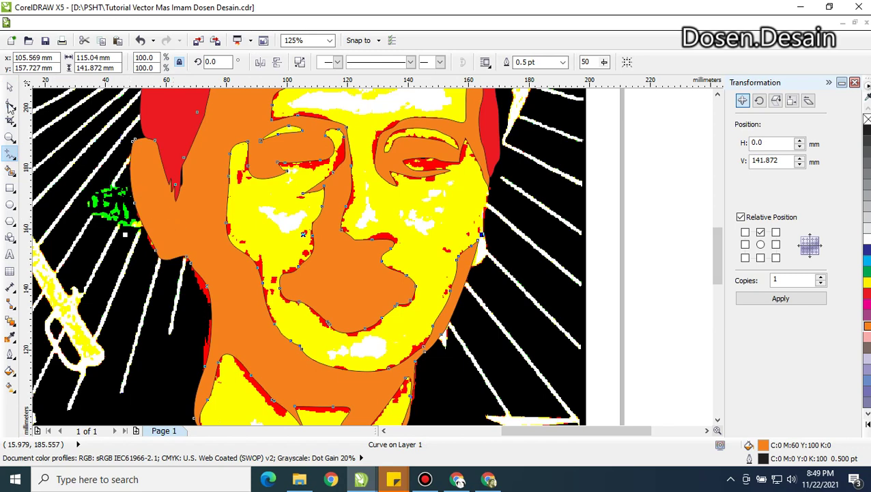
left_click(10, 87)
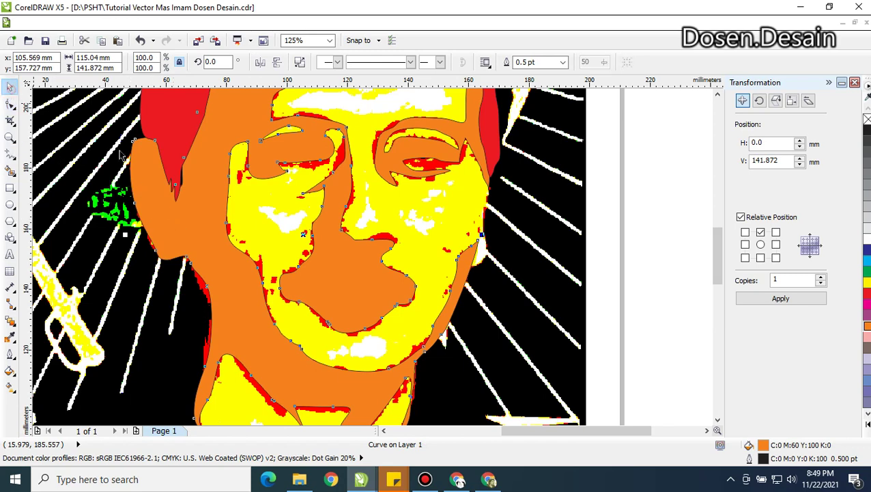
left_click(867, 121)
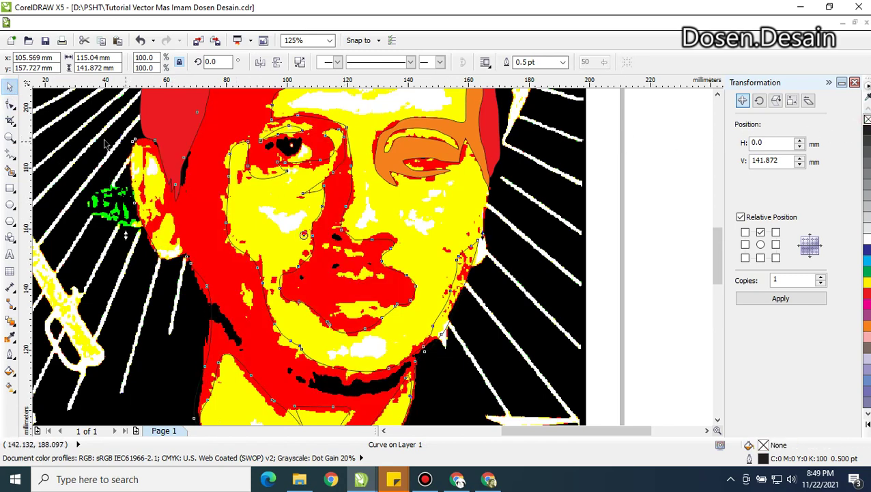
Trace the left ear's shadow as a closed freehand shape about 16 by 37 mm, fill it with red and clear the selection
left_click(11, 154)
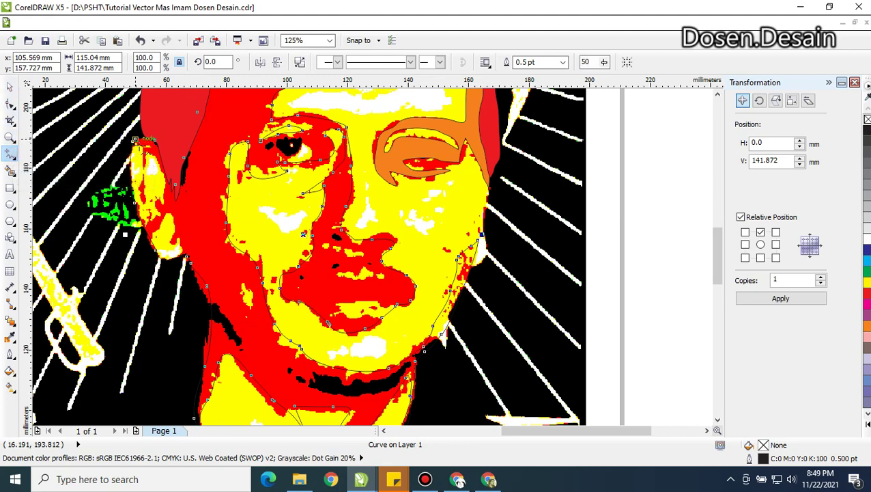
mouse_move(139, 146)
left_mouse_down()
mouse_move(142, 208)
mouse_move(146, 163)
mouse_move(158, 163)
mouse_move(151, 218)
mouse_move(161, 234)
mouse_move(170, 210)
mouse_move(174, 244)
mouse_move(173, 163)
mouse_move(156, 139)
mouse_move(142, 135)
mouse_move(131, 144)
left_mouse_up()
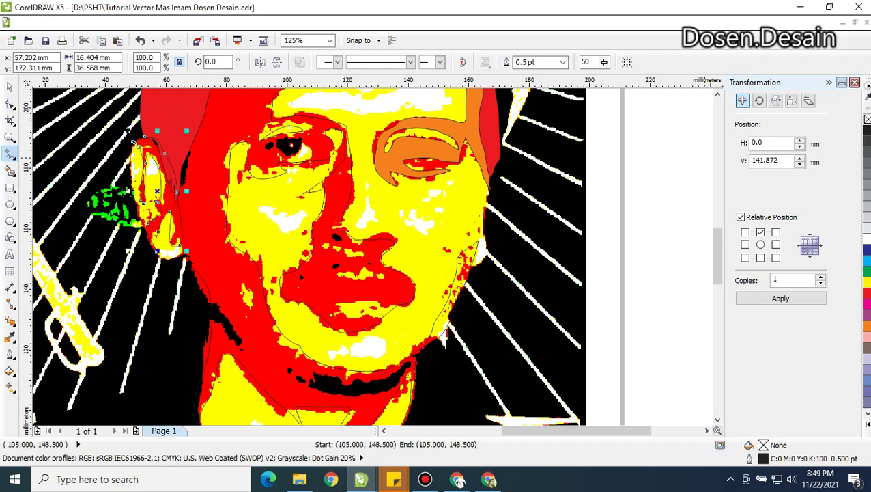
left_click(866, 295)
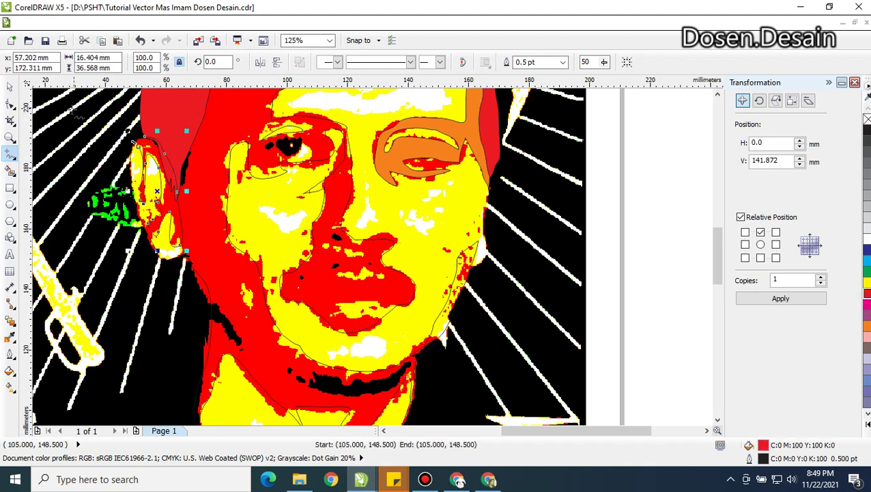
scroll(109, 132, "up", 1)
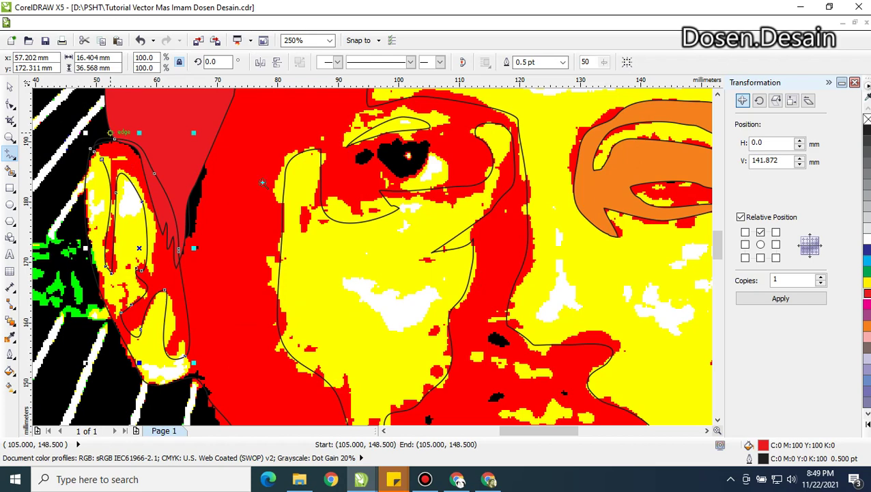
key("Escape")
scroll(478, 269, "down", 1)
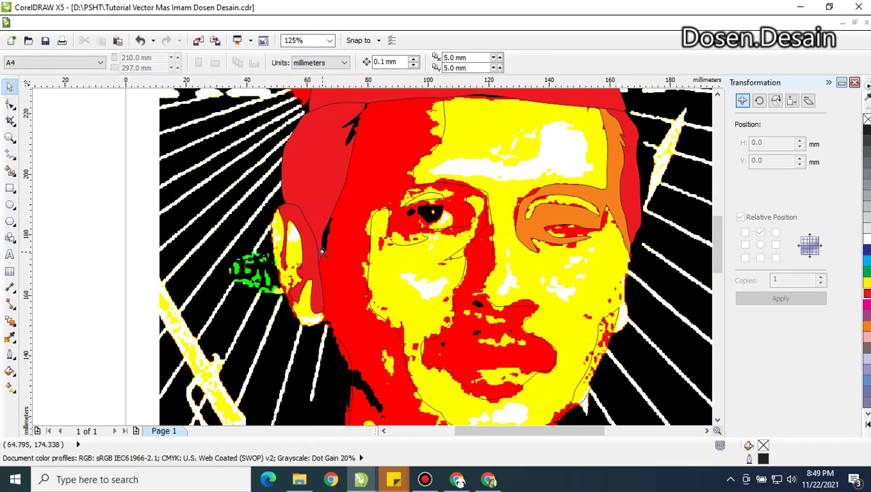
scroll(321, 252, "down", 2)
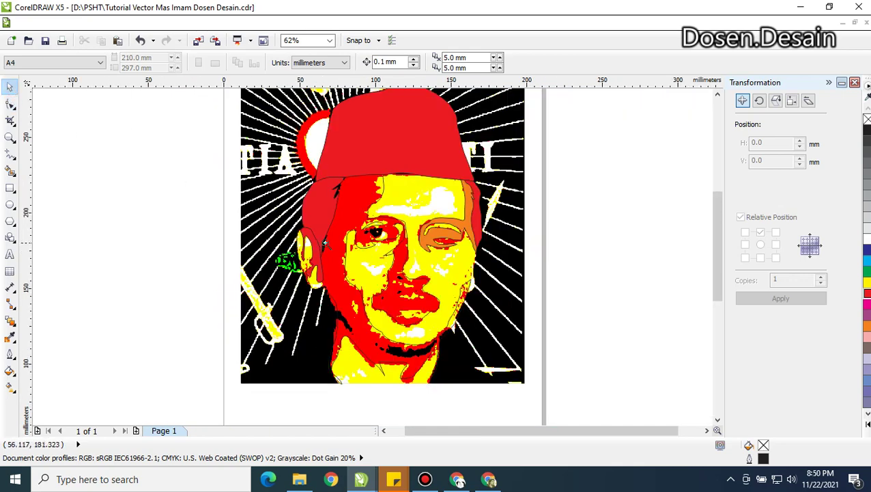
scroll(325, 244, "up", 1)
scroll(386, 243, "down", 1)
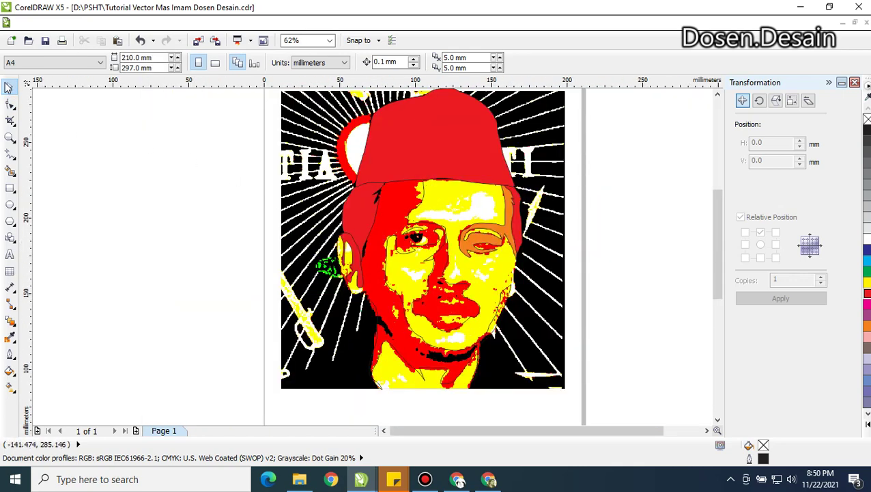
left_click(8, 87)
scroll(382, 351, "up", 2)
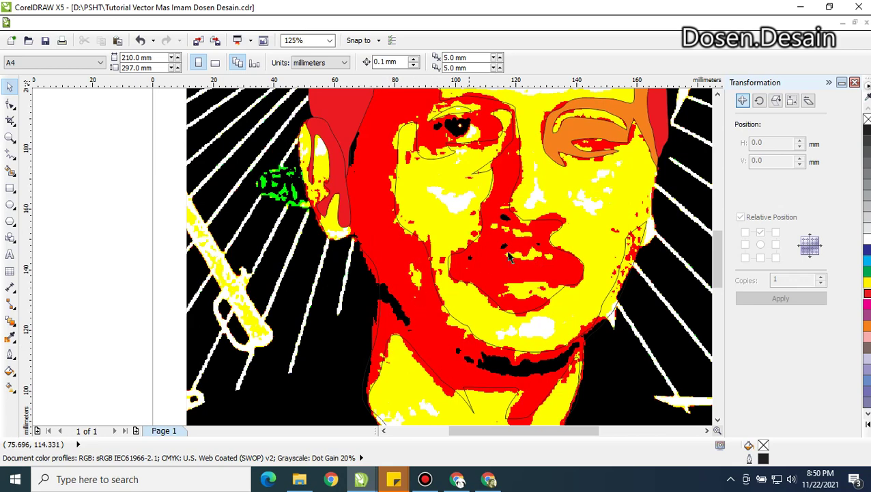
scroll(641, 266, "down", 2)
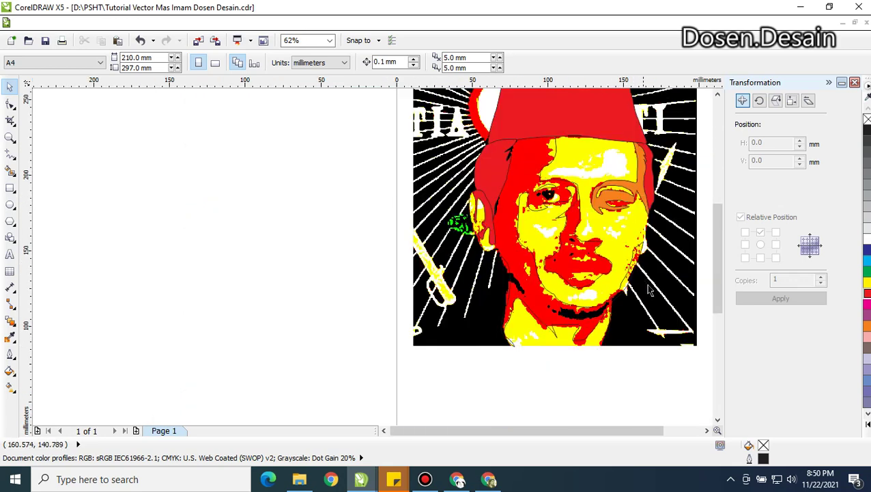
Trace the left edge of the neck and jaw as a freehand curve about 48 by 108 mm, from below the photo up to the ear
left_click(706, 430)
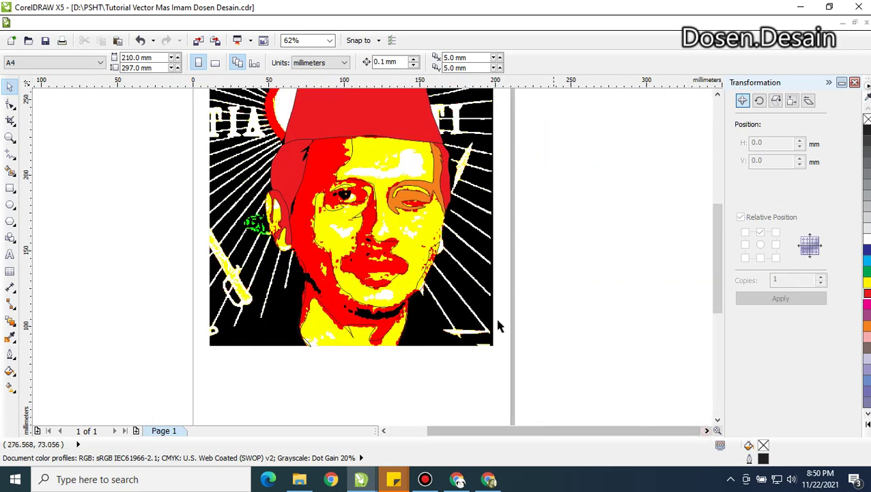
scroll(396, 254, "up", 2)
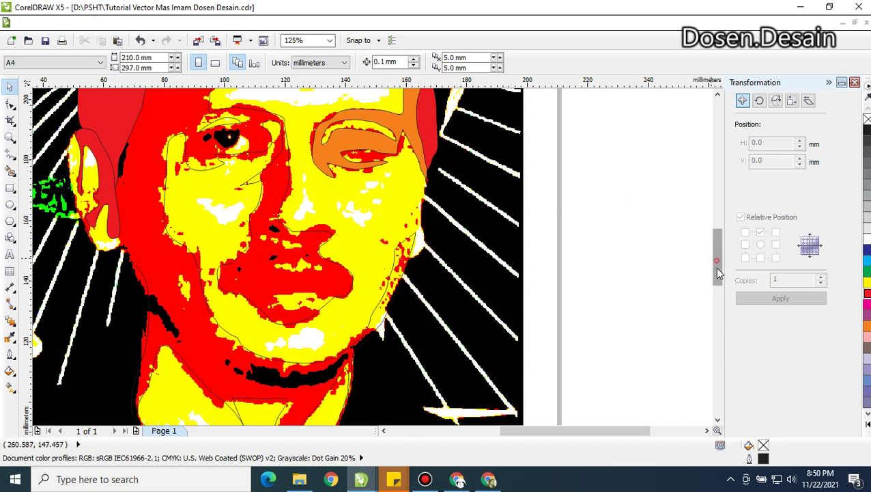
left_click_drag(716, 271, 717, 277)
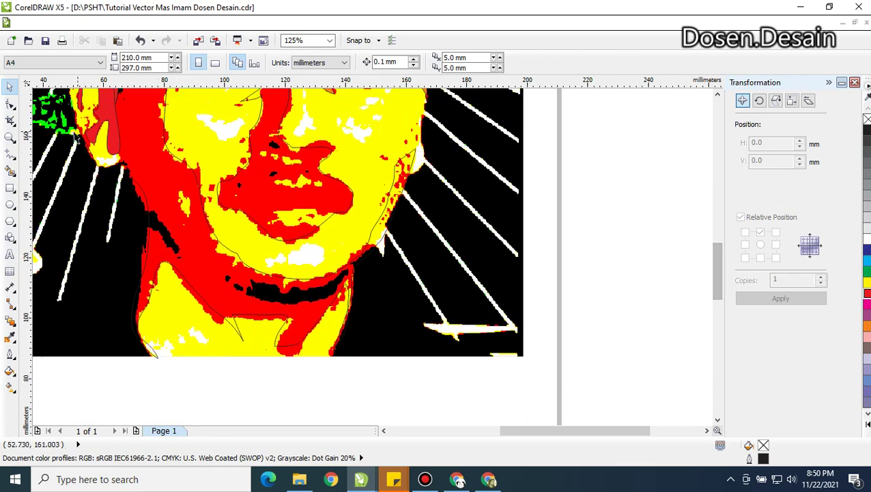
left_click(10, 154)
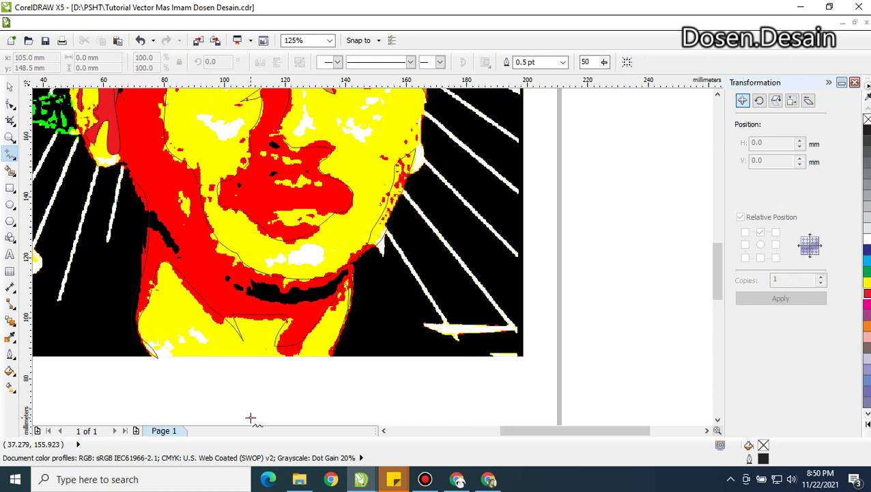
mouse_move(250, 417)
left_mouse_down()
mouse_move(195, 394)
mouse_move(136, 334)
mouse_move(131, 314)
mouse_move(155, 205)
left_mouse_up()
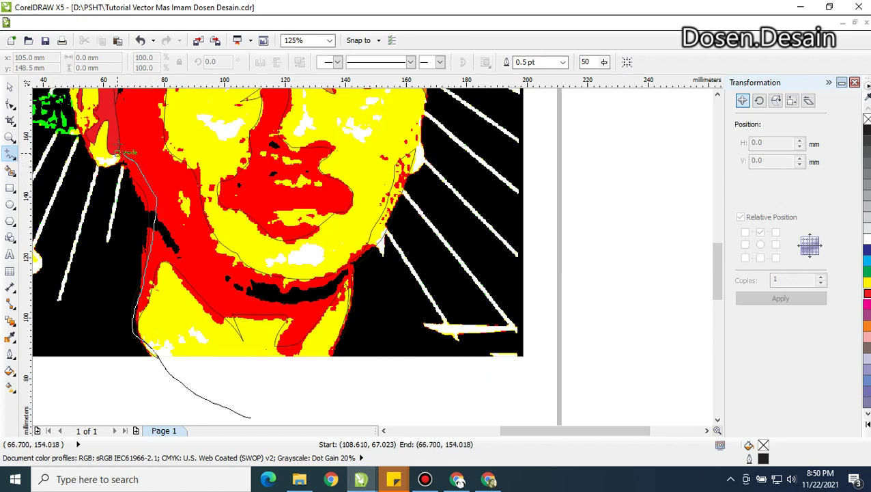
left_click_drag(109, 97, 106, 91)
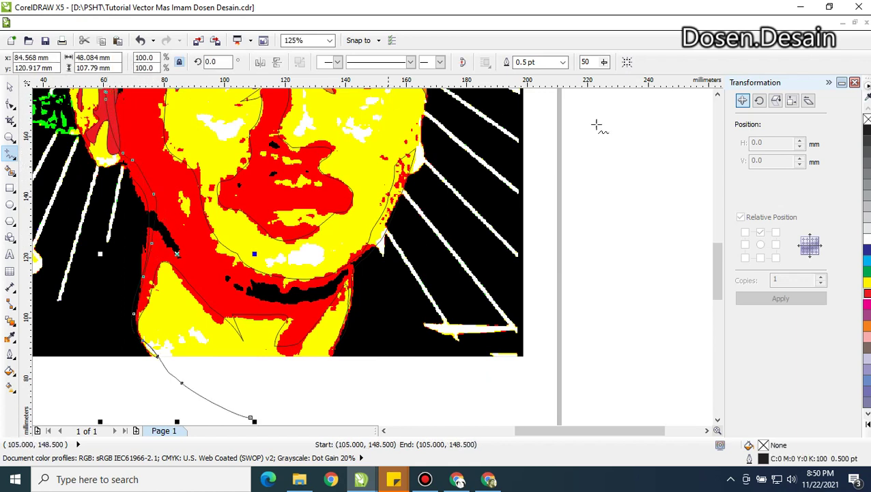
Continue the freehand curve from the left ear across the forehead, down the right cheek and neck, and close it at its start point
left_click(719, 95)
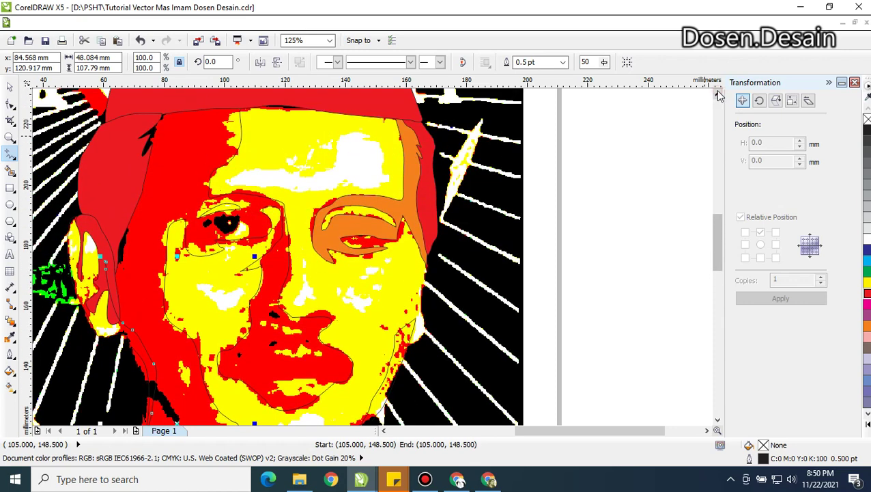
left_click(106, 260)
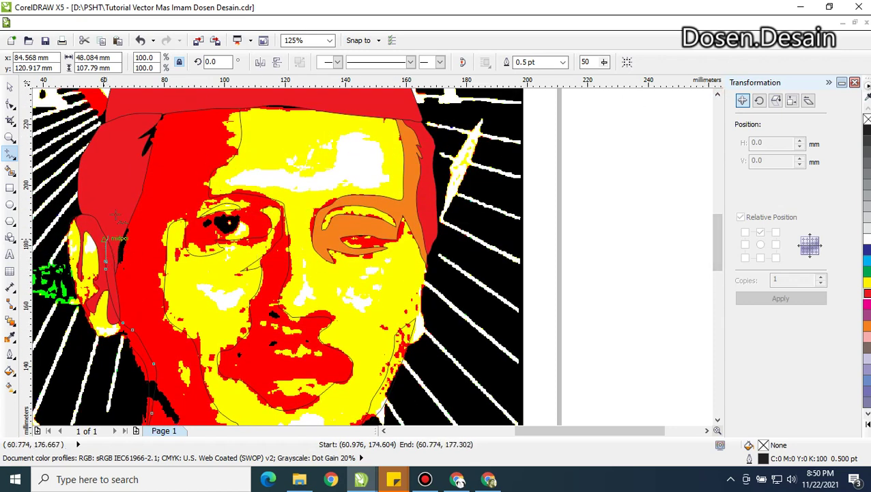
left_click_drag(191, 114, 314, 104)
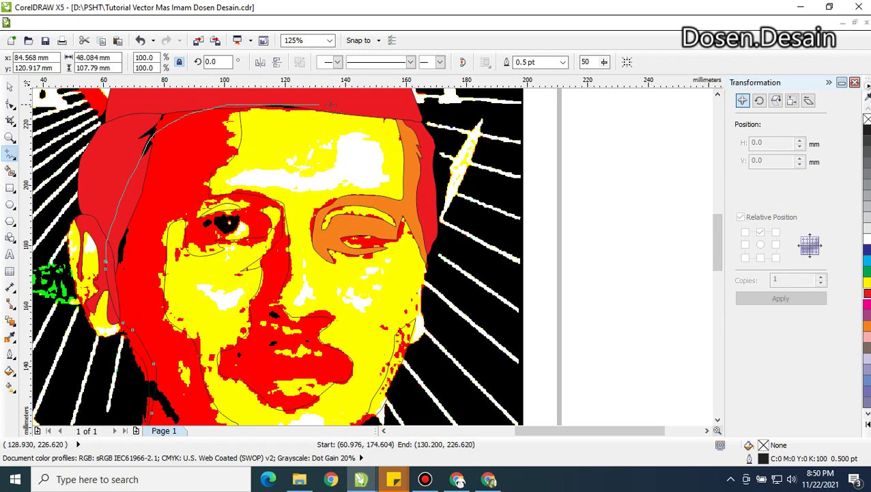
mouse_move(386, 118)
left_mouse_down()
mouse_move(417, 139)
mouse_move(426, 299)
left_mouse_up()
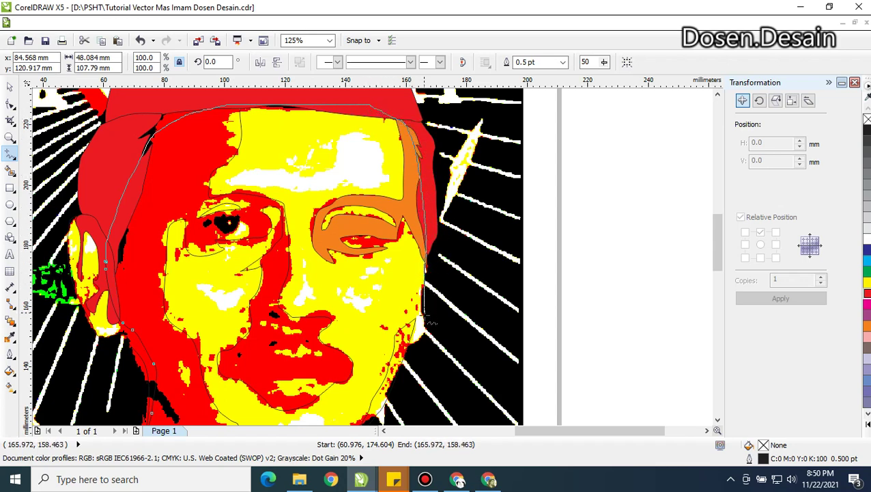
mouse_move(419, 347)
left_mouse_down()
mouse_move(386, 383)
mouse_move(392, 387)
left_mouse_up()
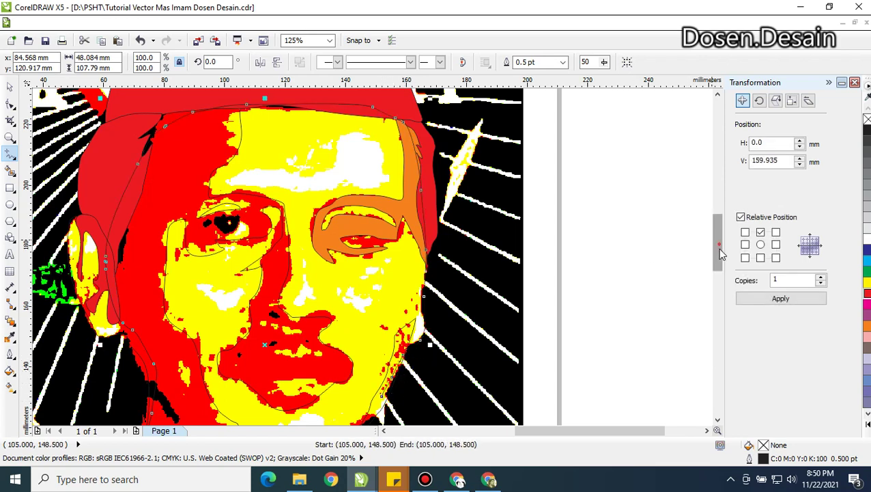
left_click_drag(720, 253, 720, 286)
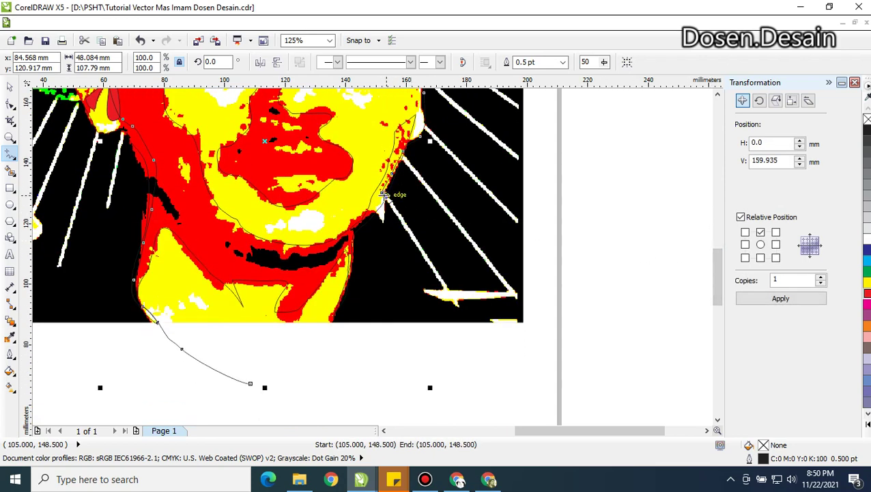
mouse_move(384, 194)
left_mouse_down()
mouse_move(348, 271)
mouse_move(349, 294)
mouse_move(326, 326)
mouse_move(305, 355)
mouse_move(250, 382)
left_mouse_up()
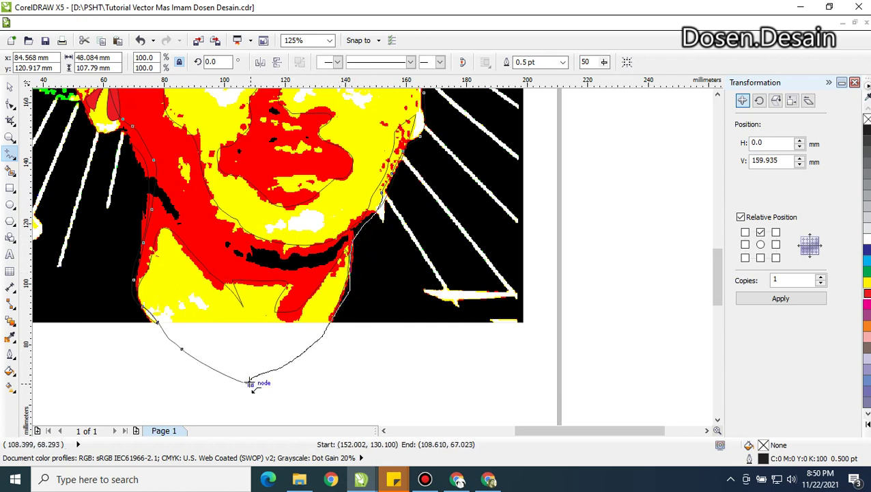
Fill the traced face and neck outline with yellow, C0 M0 Y100 K0, and arrange the shadow and hair shapes in front of it
left_click(8, 87)
left_click(866, 423)
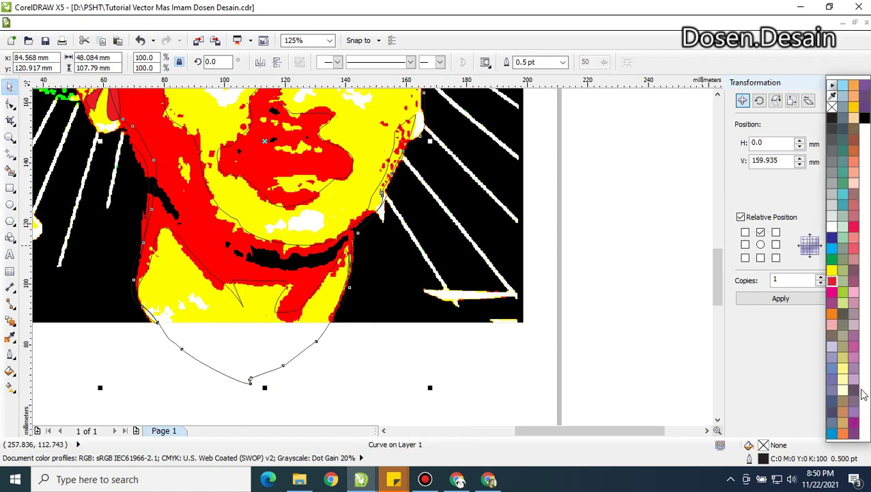
left_click(833, 271)
scroll(612, 240, "down", 1)
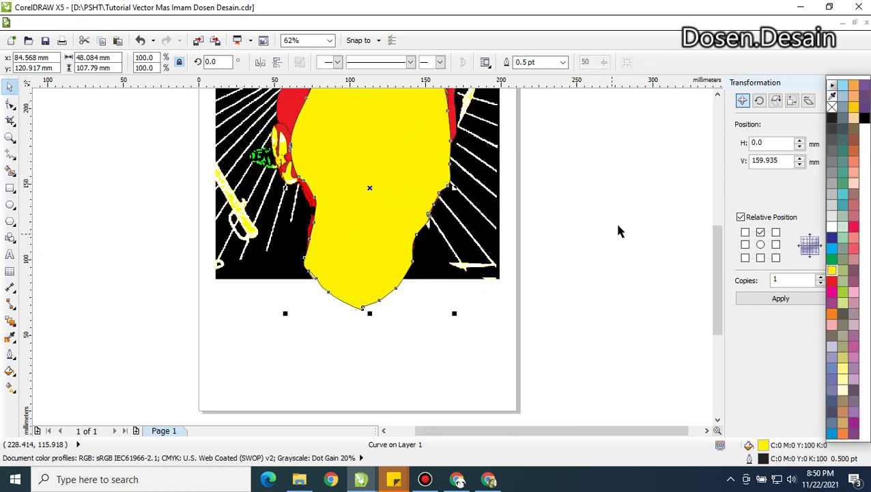
scroll(668, 170, "up", 3)
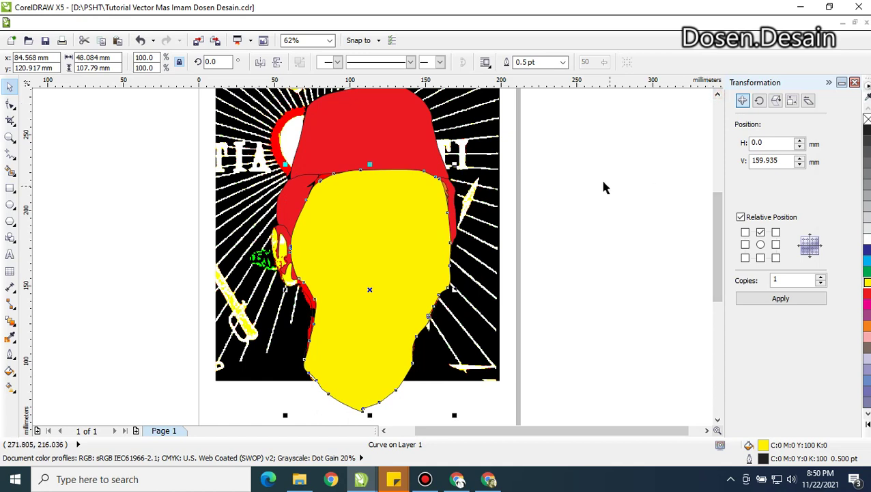
left_click_drag(162, 147, 525, 404)
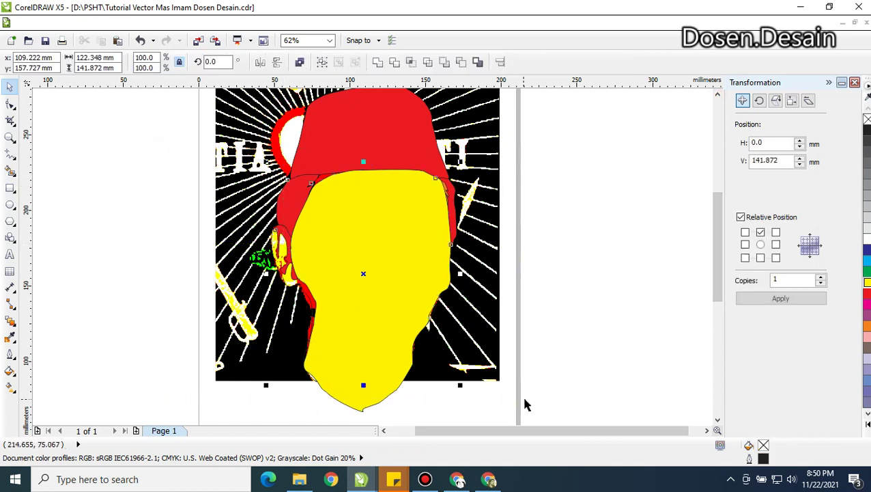
key("ctrl+Page_Down")
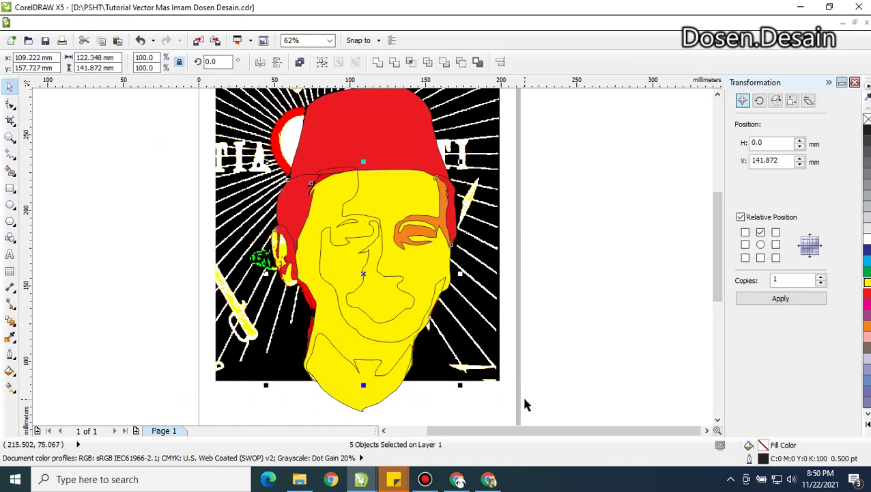
left_click(637, 313)
Fill the large face shadow curve with orange and clear the selection
left_click(342, 220)
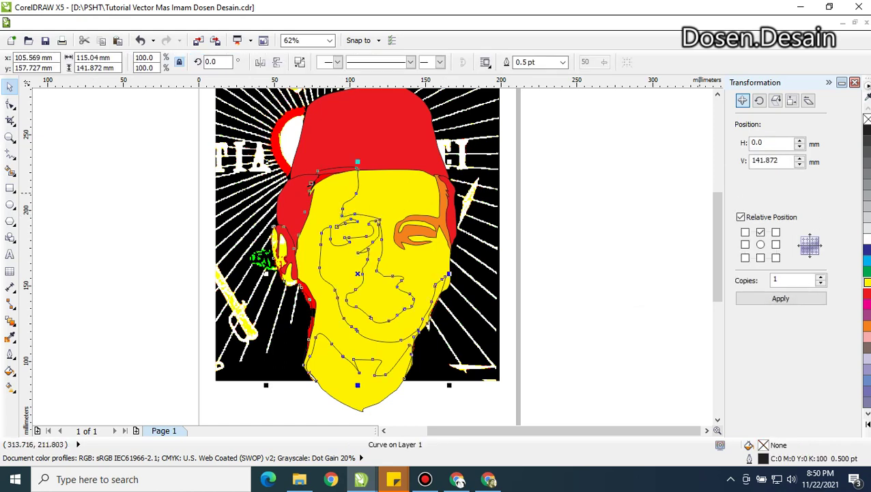
left_click(866, 329)
left_click(566, 268)
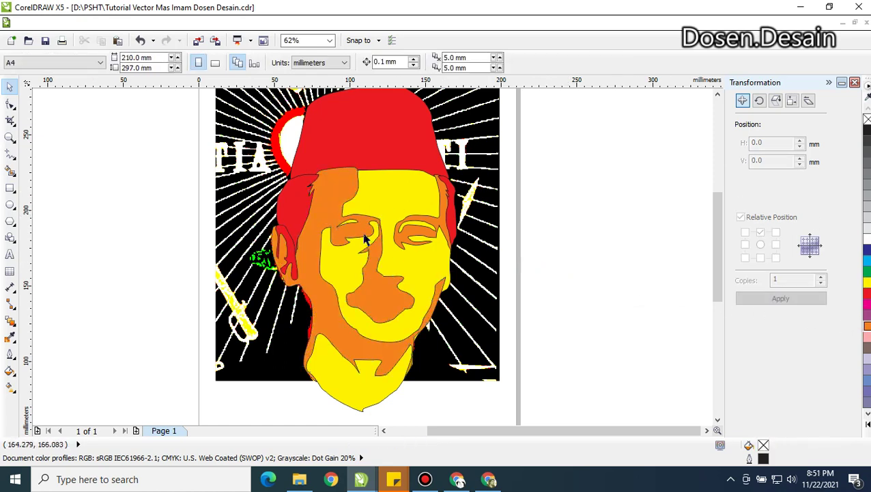
Bring the red cap in front of the face and hair shapes and clear the selection
left_click(308, 177)
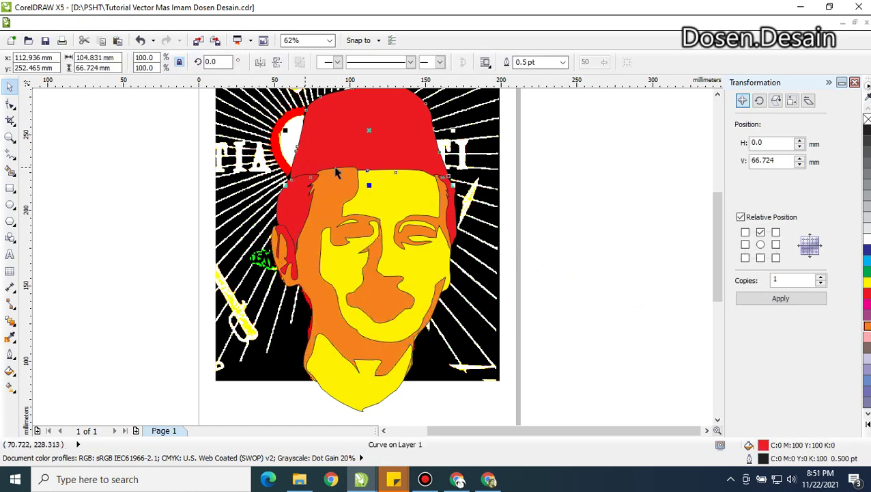
left_click(537, 176)
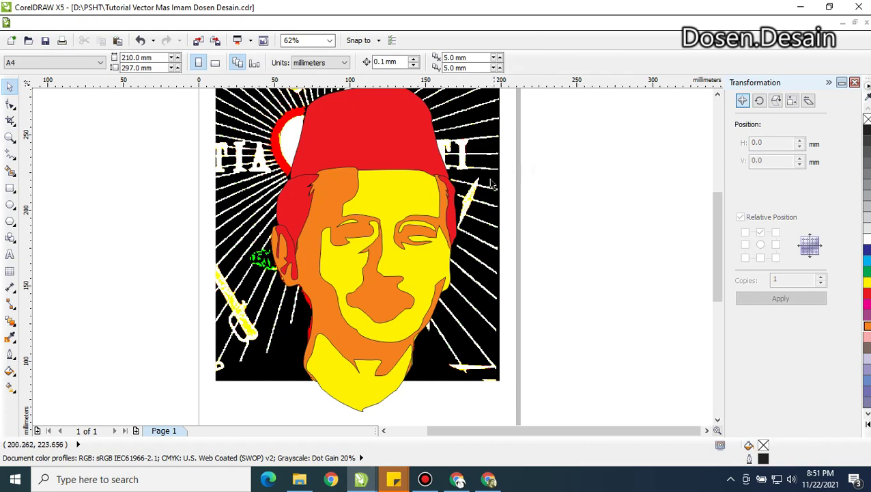
left_click(386, 142)
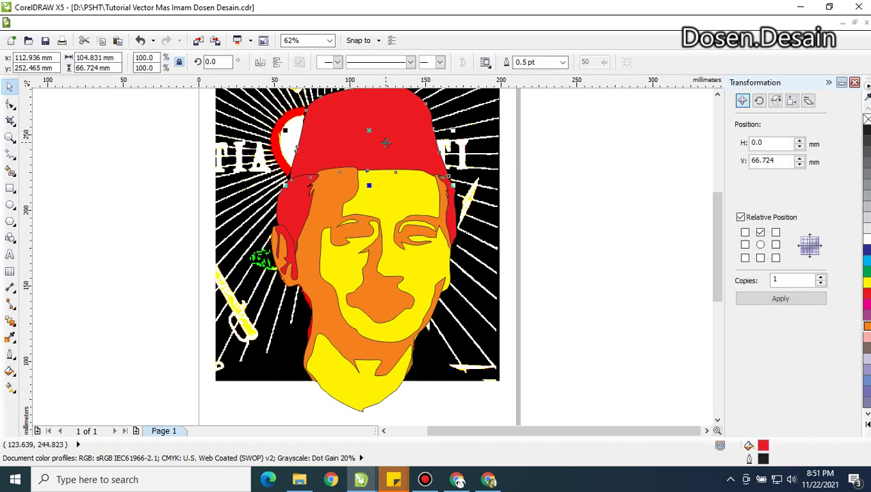
left_click(546, 164)
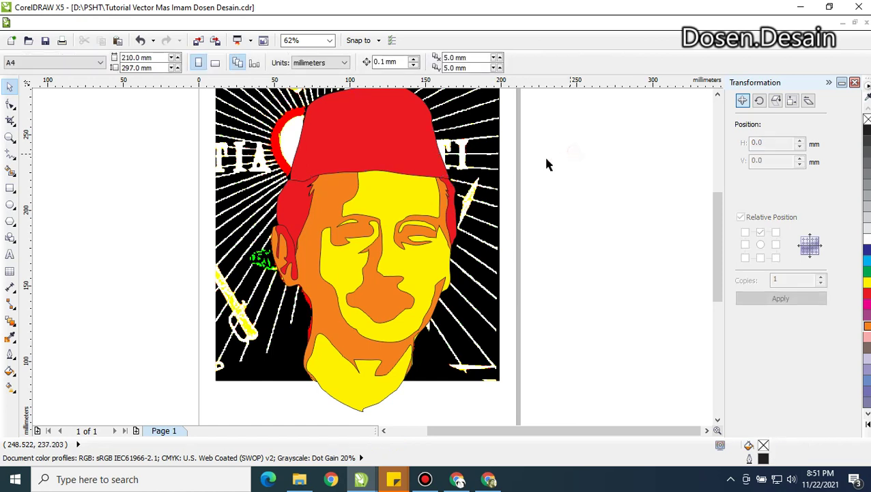
Unlock the posterized bitmap and remove it to expose the original photo underneath
right_click(483, 149)
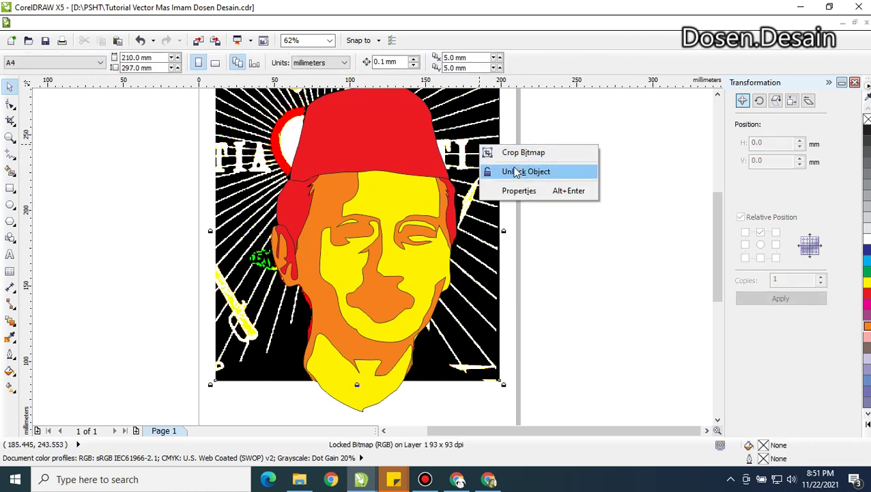
left_click(515, 172)
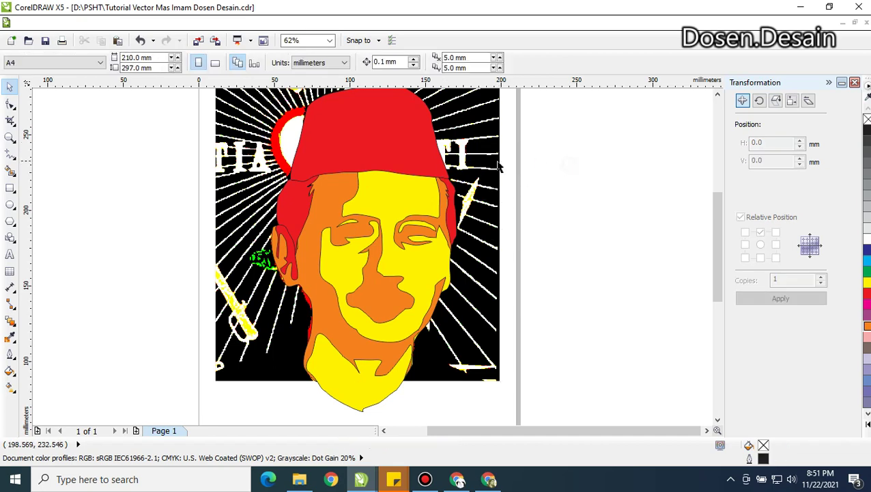
key("Escape")
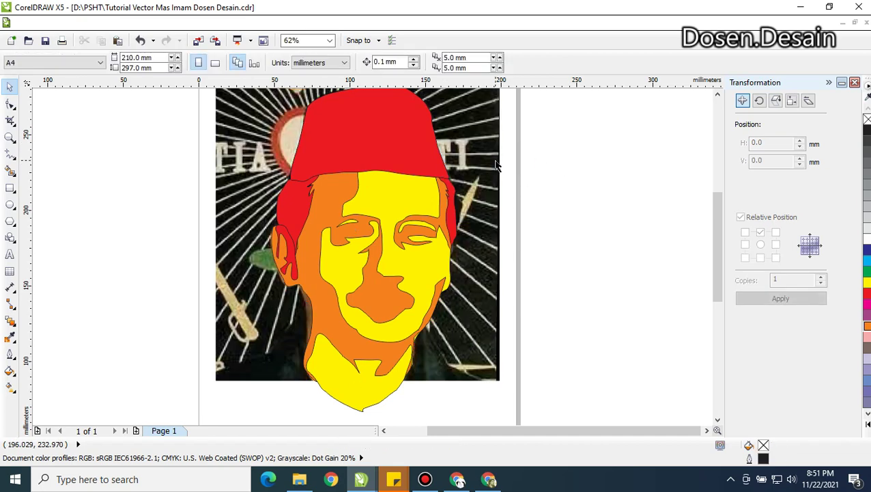
left_click(482, 167)
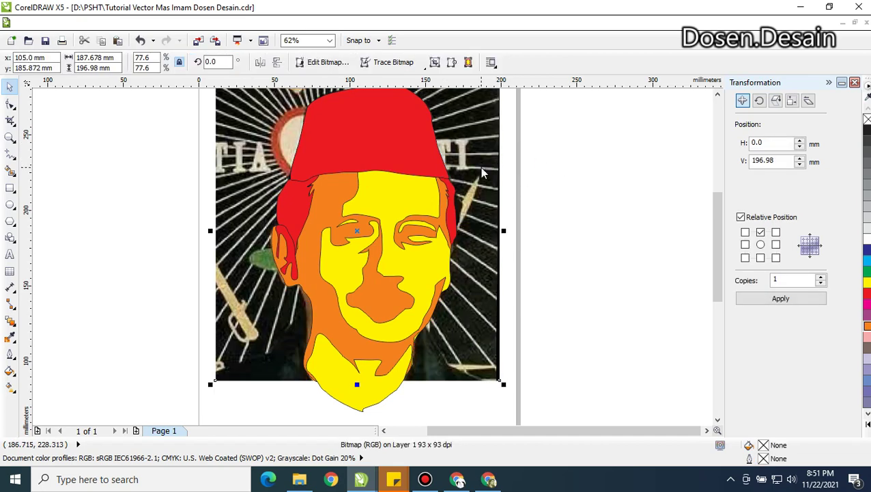
right_click(482, 170)
key("Escape")
scroll(599, 154, "down", 2)
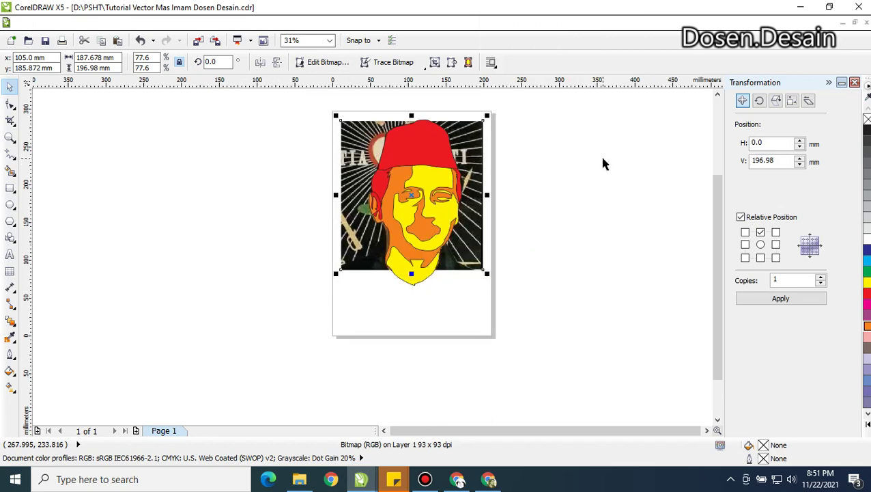
scroll(599, 154, "up", 1)
left_click(366, 96)
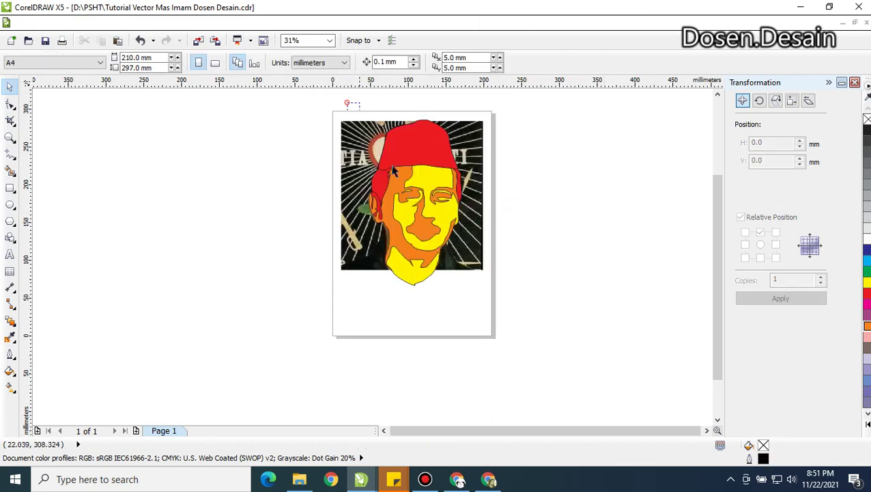
left_click_drag(345, 100, 471, 303)
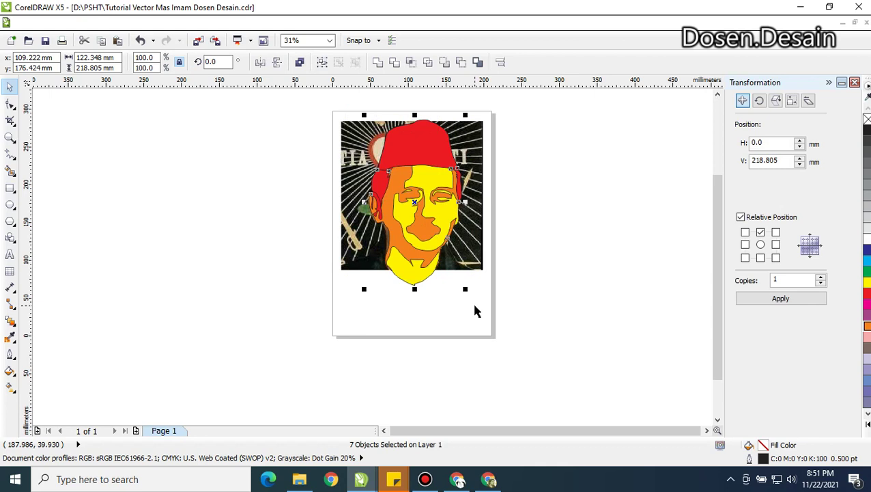
left_click_drag(416, 203, 536, 208)
key("Delete")
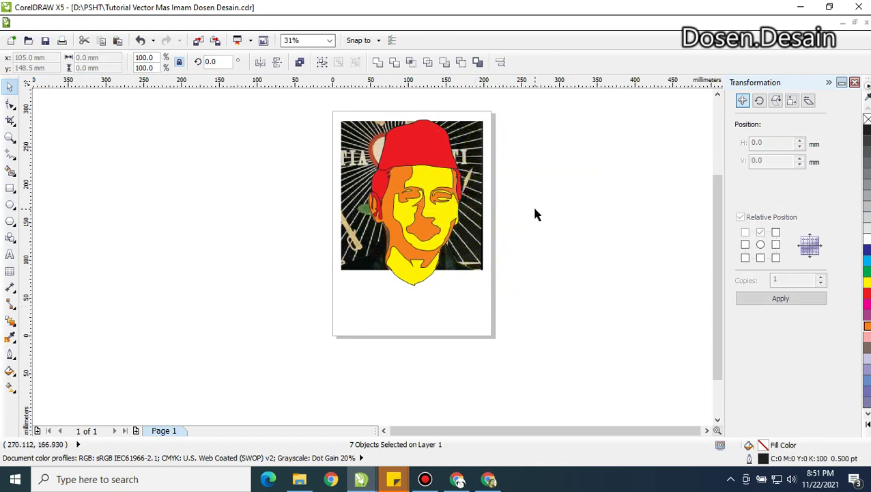
Duplicate the photo together with all the vector shapes to the right of the page, centred at about X 316 mm
left_click_drag(328, 114, 543, 354)
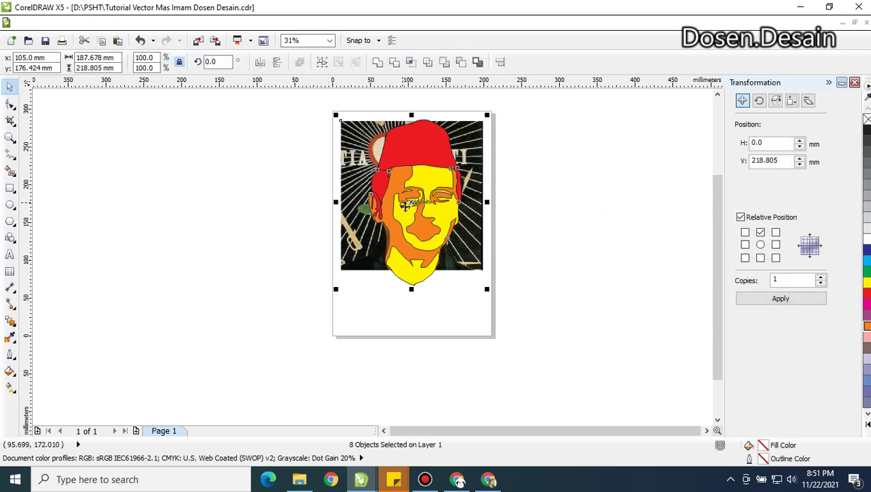
left_click_drag(416, 204, 576, 205)
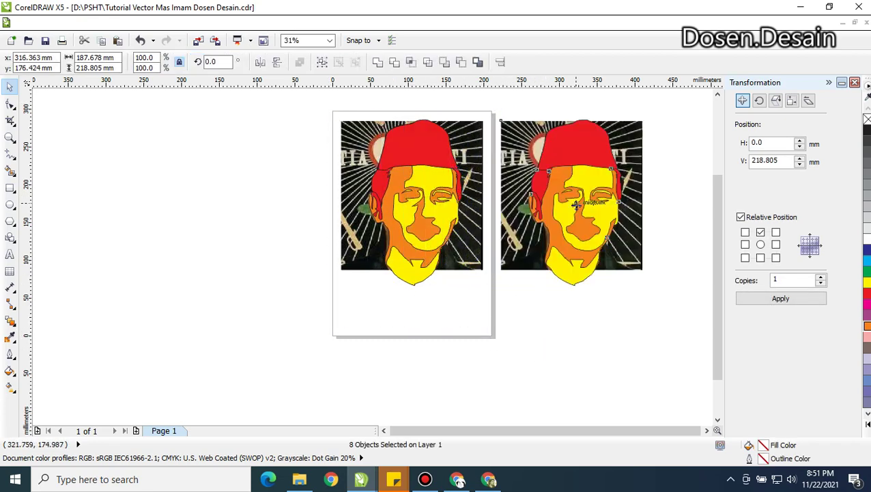
left_click(552, 305)
scroll(437, 200, "up", 2)
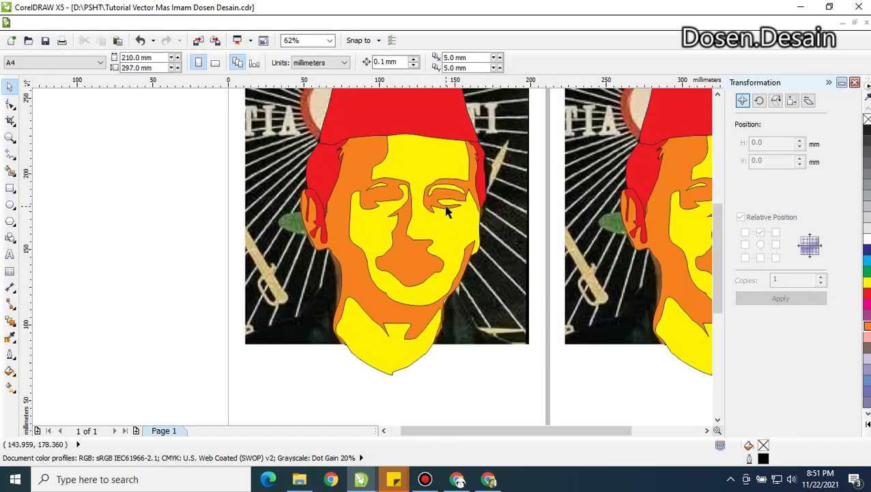
Remove the fill from all seven face, hair and cap shapes over the photo on the page and clear the selection
scroll(447, 213, "down", 2)
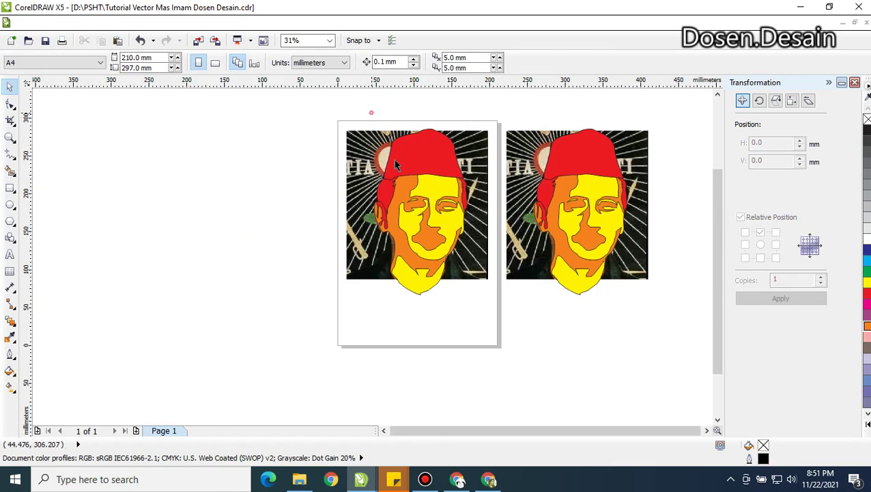
left_click_drag(371, 113, 484, 319)
left_click(866, 119)
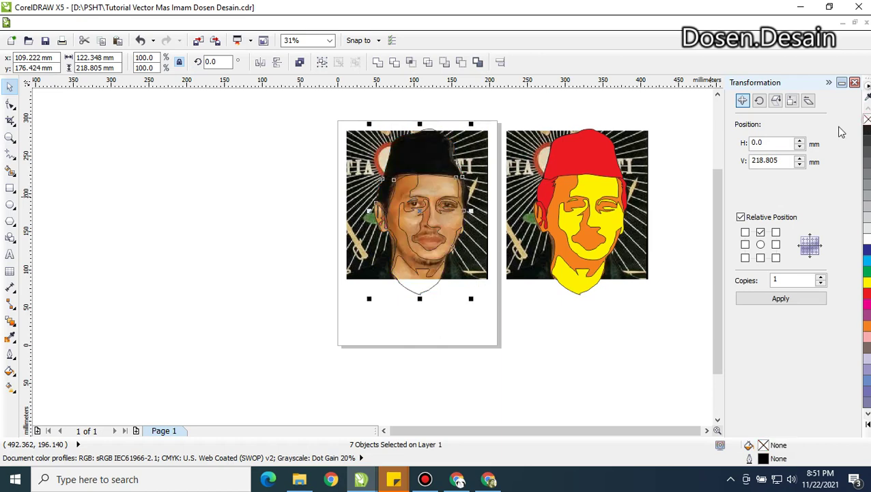
left_click(560, 344)
Trace the left-hand eyebrow with the Freehand tool as a jagged tuft about 5 mm wide and a curved band about 21 mm long
left_click(9, 136)
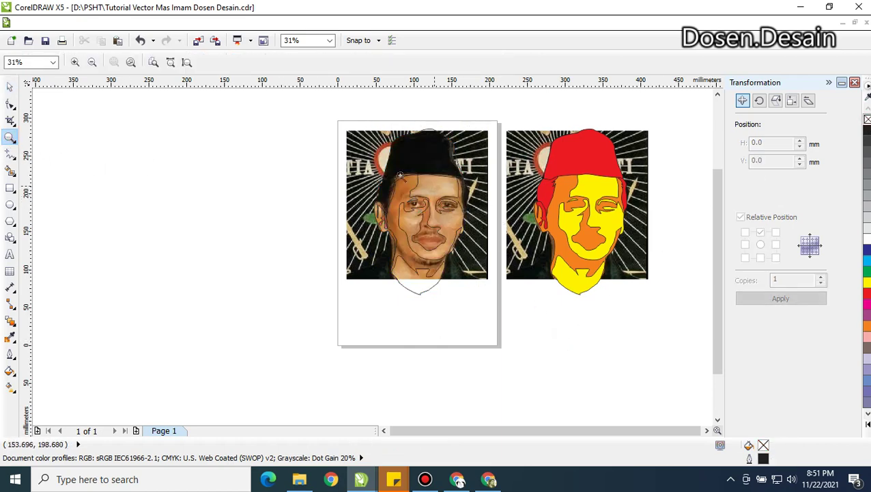
left_click_drag(400, 176, 476, 255)
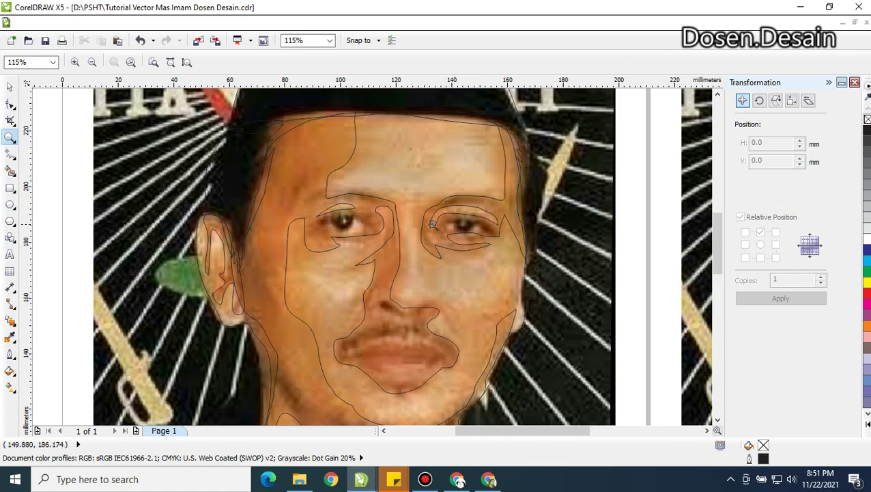
scroll(432, 224, "up", 2)
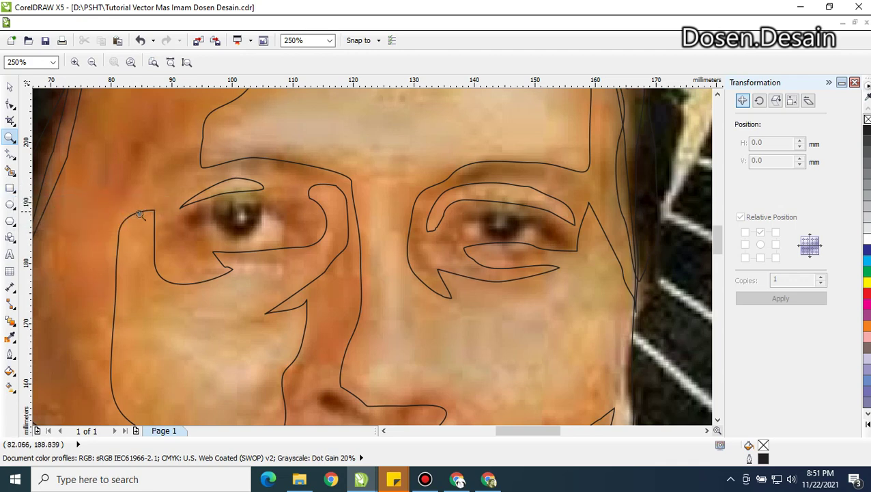
left_click(12, 154)
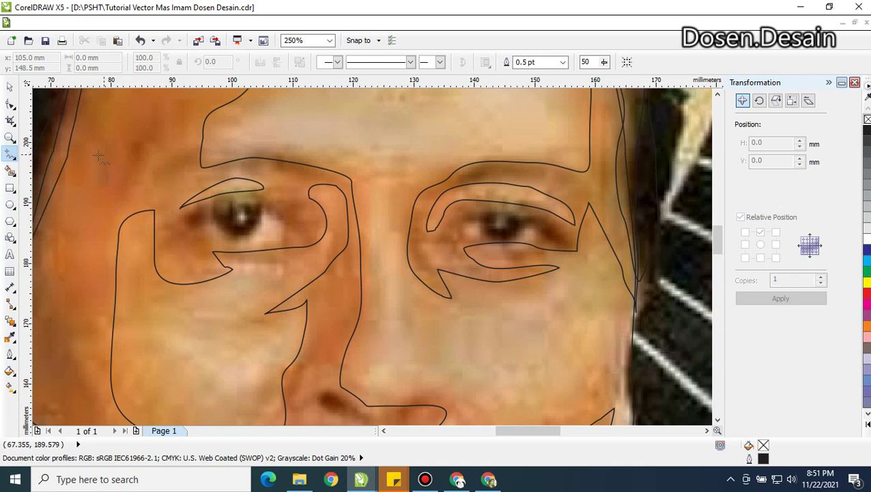
mouse_move(185, 155)
left_mouse_down()
mouse_move(168, 168)
mouse_move(188, 173)
mouse_move(197, 157)
mouse_move(184, 154)
left_mouse_up()
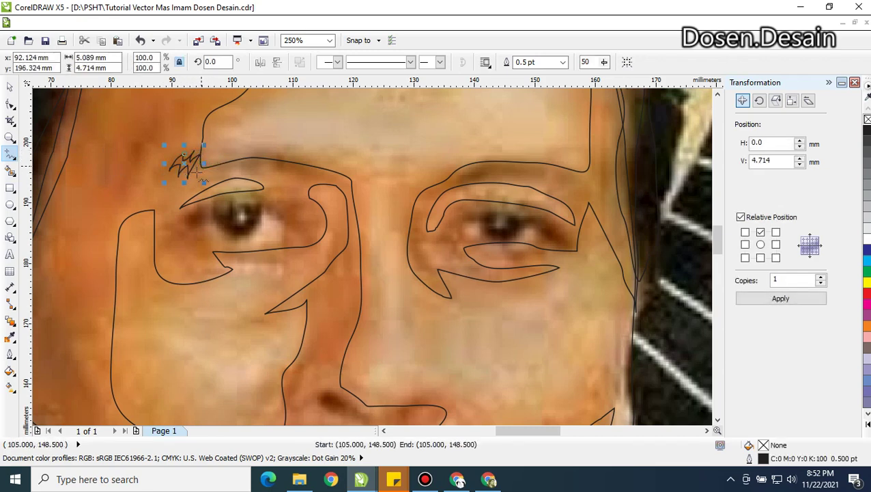
mouse_move(202, 176)
left_mouse_down()
mouse_move(217, 161)
mouse_move(254, 154)
mouse_move(333, 168)
mouse_move(196, 176)
mouse_move(202, 168)
left_mouse_up()
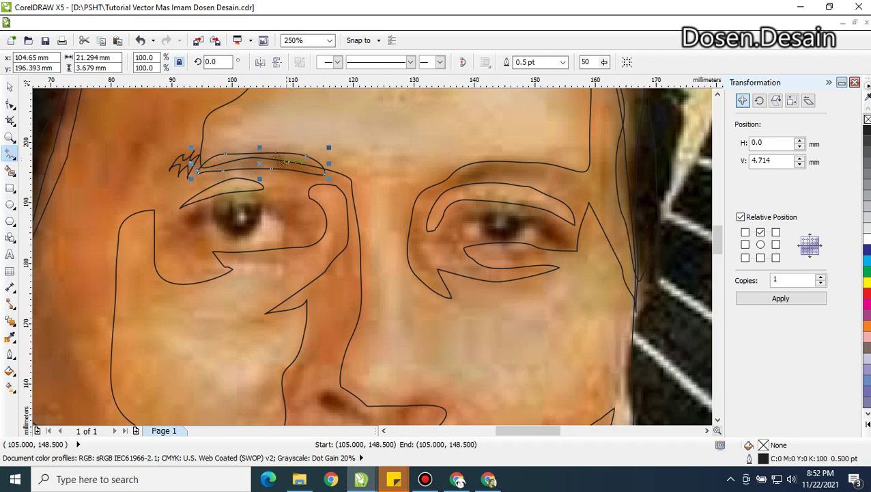
Fill the left-hand eyebrow's jagged tuft and curved band with black and clear the selection
key("space")
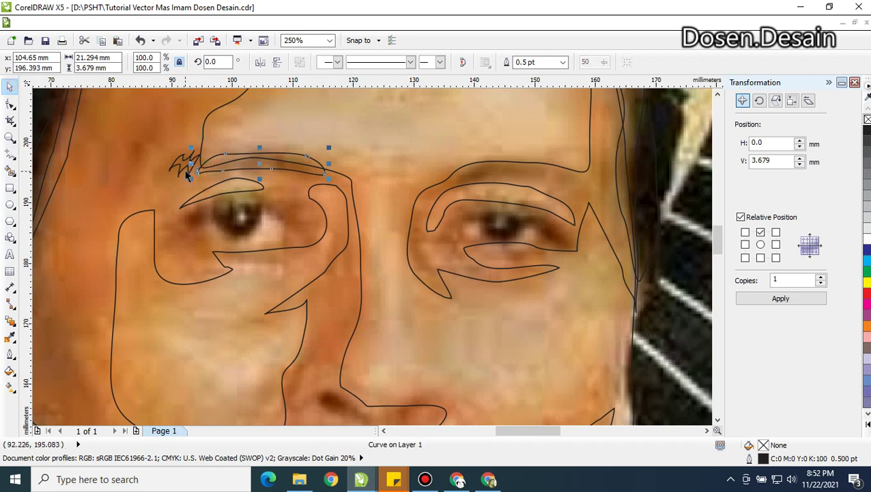
left_click(186, 170, "shift")
left_click(865, 136)
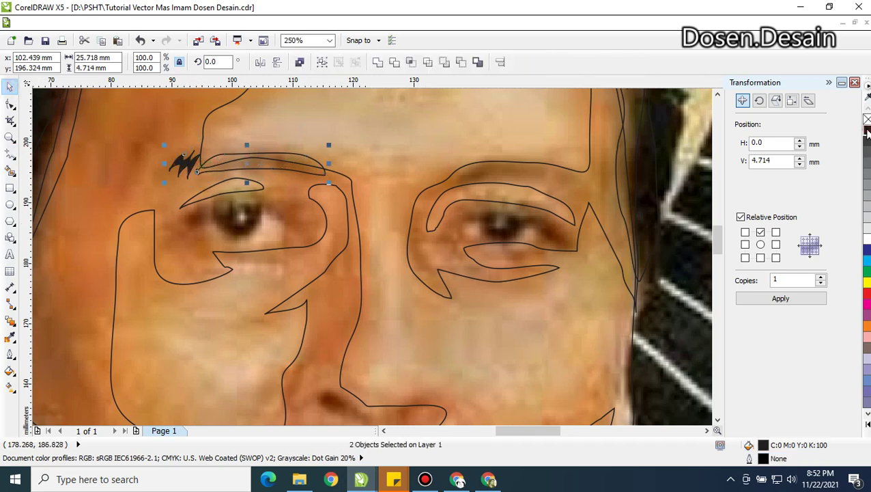
left_click(234, 176)
left_click(232, 168)
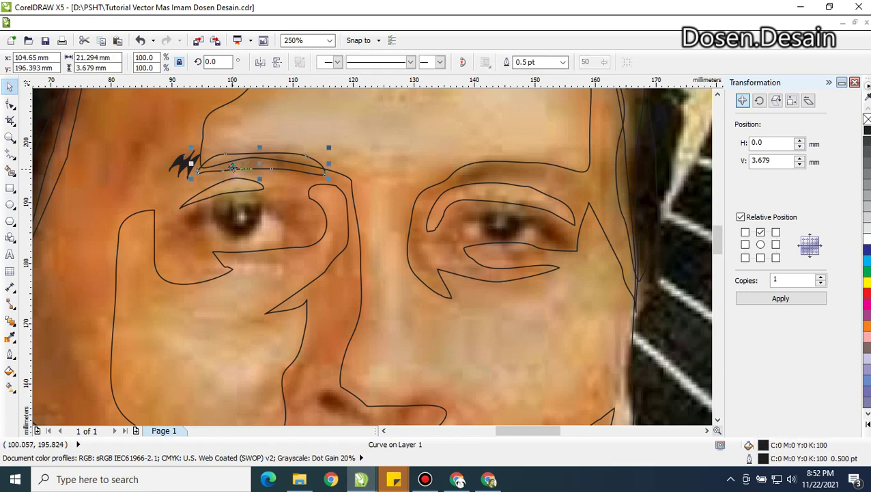
left_click(231, 165)
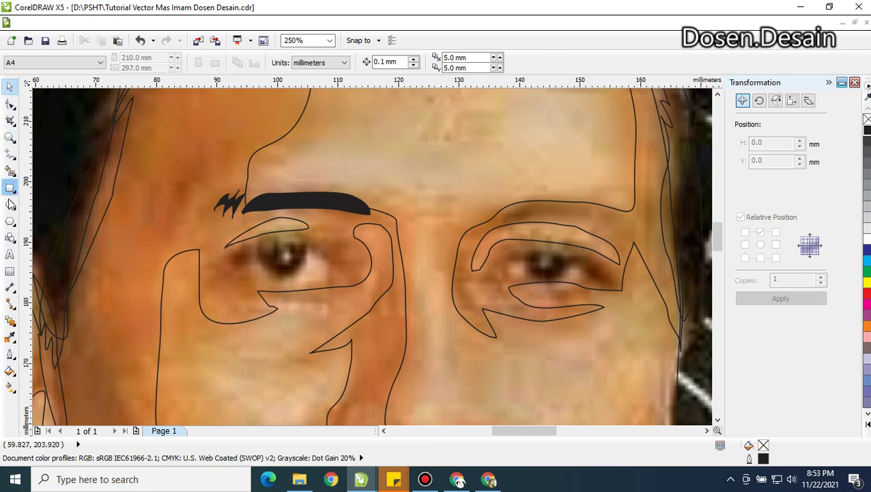
Draw a circle about 8 mm in diameter over the iris of the left-hand eye
left_click(10, 204)
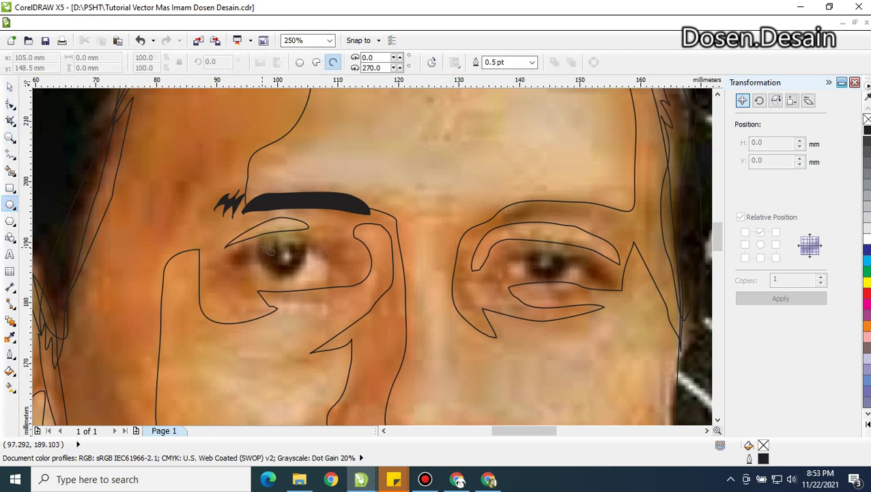
left_click_drag(258, 233, 280, 251)
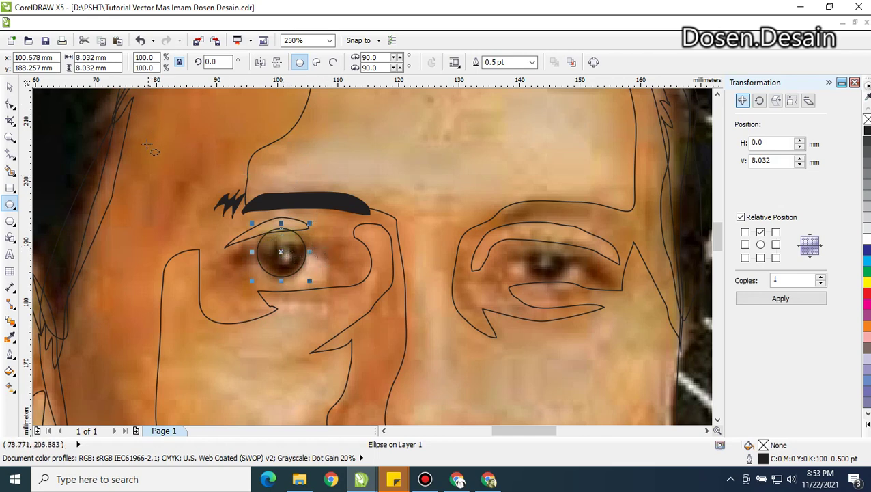
left_click(77, 22)
left_click(111, 356)
Trace the left-hand eye with the Freehand tool as an outer outline about 20 mm wide and an inner one about 16 mm wide
left_click(8, 157)
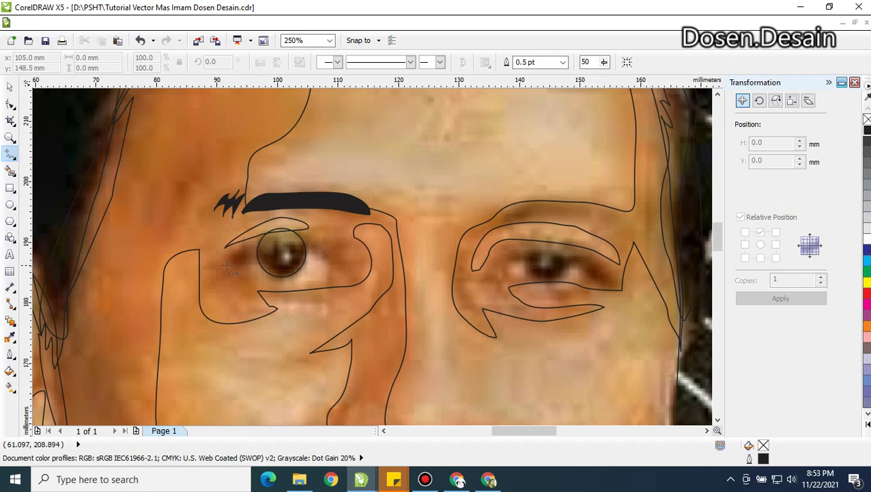
mouse_move(226, 264)
left_mouse_down()
mouse_move(256, 243)
mouse_move(292, 241)
mouse_move(341, 263)
left_mouse_up()
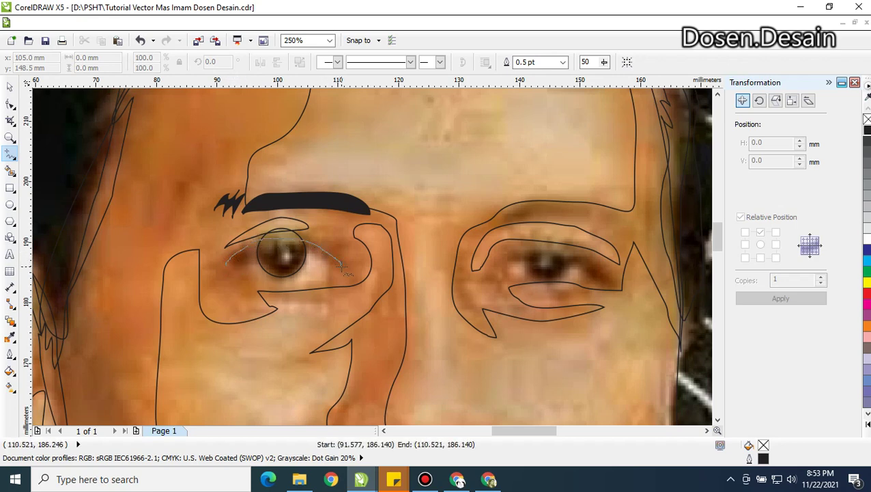
mouse_move(341, 265)
left_mouse_down()
mouse_move(320, 280)
mouse_move(286, 281)
mouse_move(226, 265)
left_mouse_up()
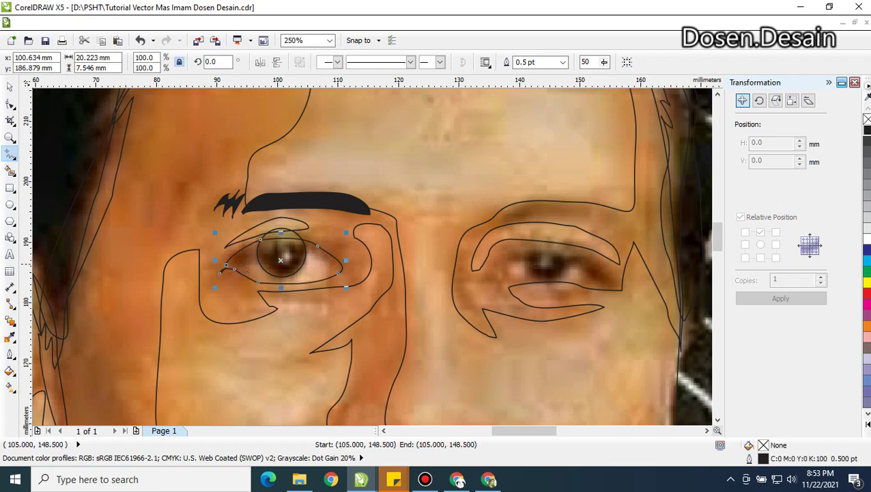
mouse_move(226, 265)
left_mouse_down()
mouse_move(318, 257)
mouse_move(337, 273)
mouse_move(262, 281)
mouse_move(244, 278)
mouse_move(232, 262)
left_mouse_up()
left_click(10, 87)
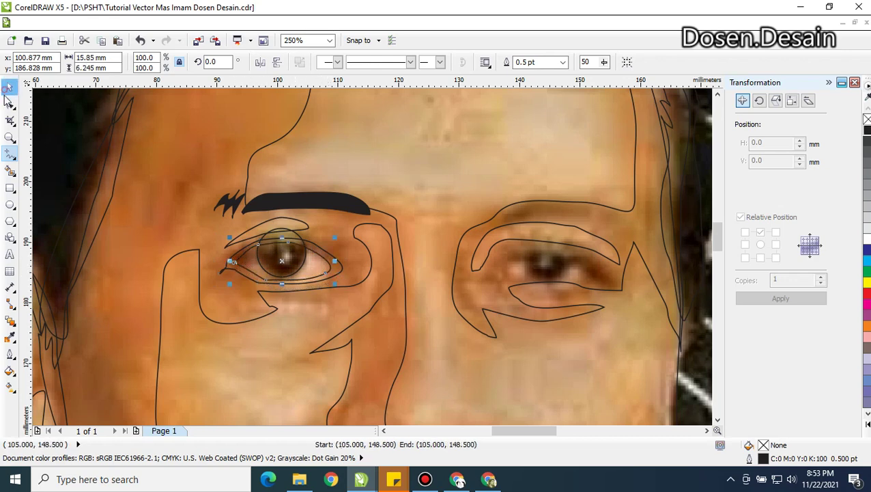
Cut the inner eye outline out of the outer one with Back Minus Front, and fill the resulting rim and the iris circle with black
left_click(330, 253, "shift")
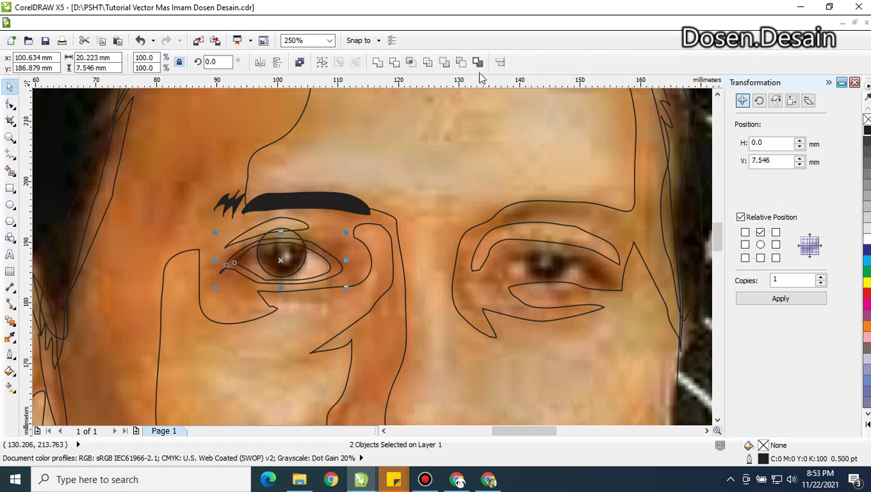
left_click(461, 62)
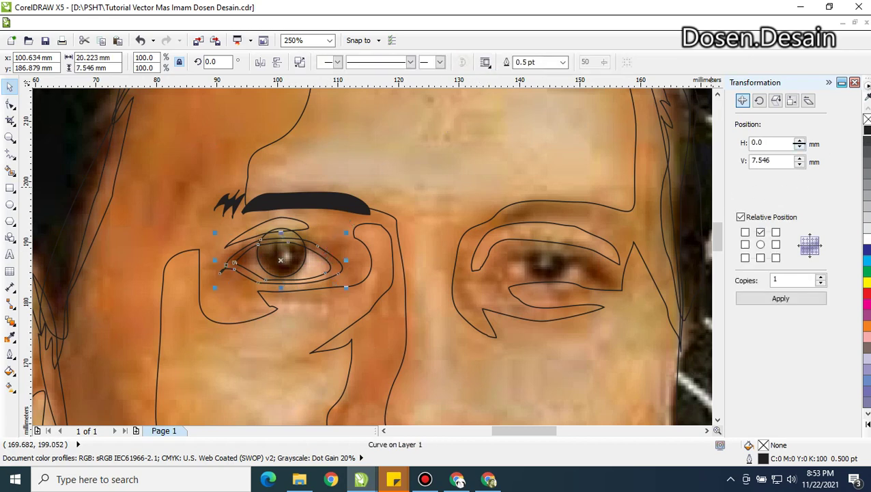
left_click(867, 130)
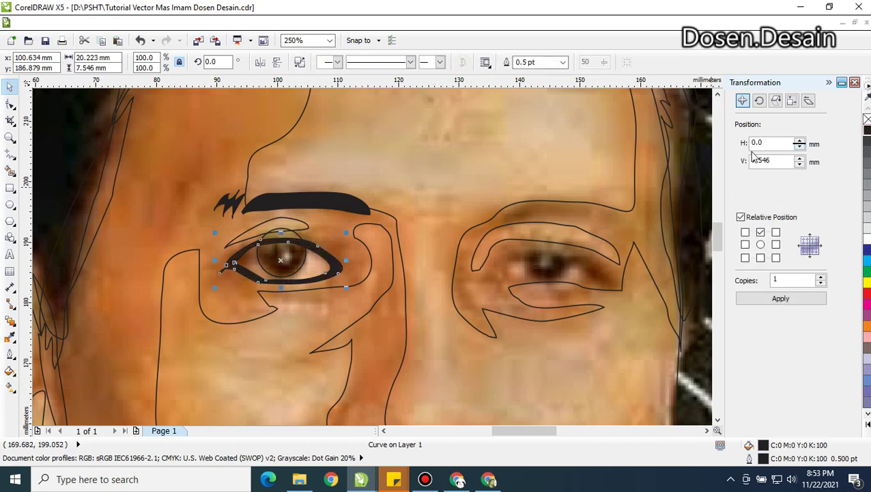
left_click(302, 269)
left_click(867, 130)
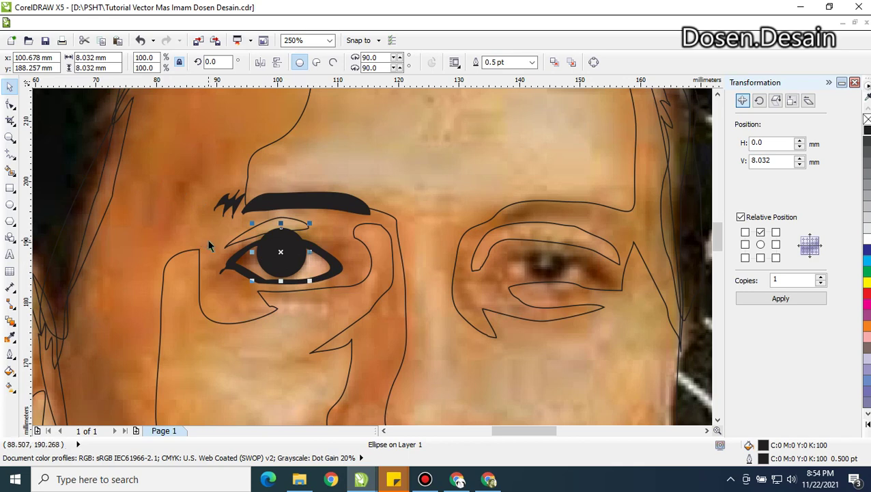
Draw an upper eyelid stroke about 15 mm wide and a lower eyelid crease about 16 mm wide at the left-hand eye, filling both with black
left_click(241, 235)
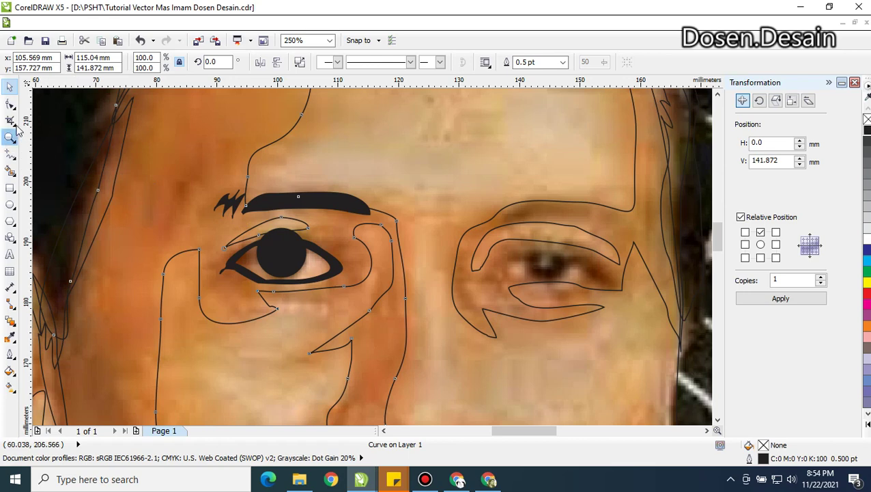
left_click(10, 157)
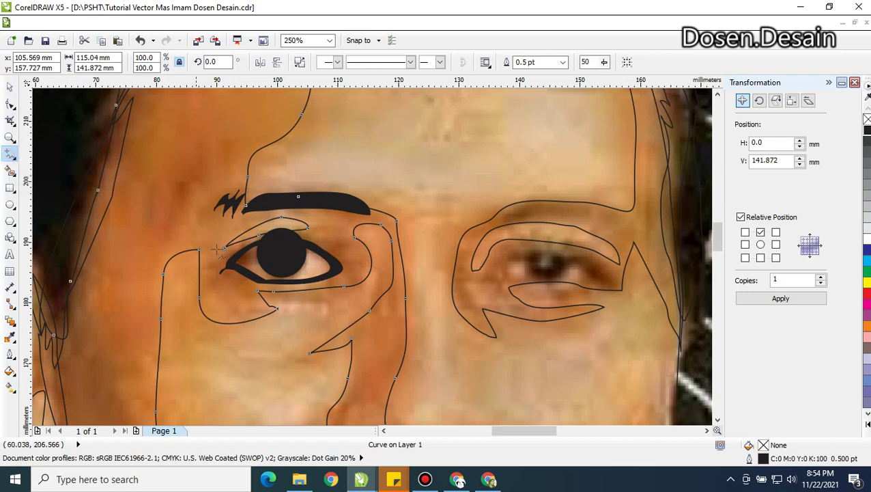
mouse_move(224, 267)
left_mouse_down()
mouse_move(267, 235)
mouse_move(315, 226)
mouse_move(251, 232)
mouse_move(224, 268)
left_mouse_up()
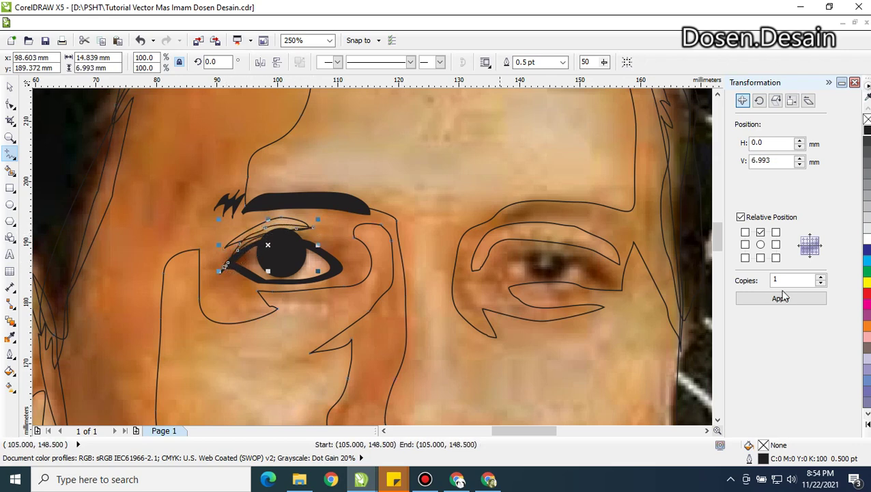
left_click(866, 131)
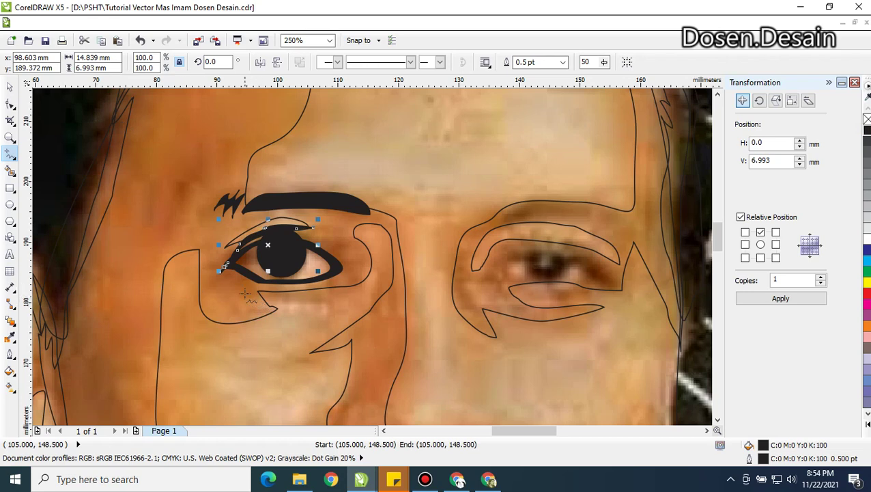
mouse_move(229, 280)
left_mouse_down()
mouse_move(293, 290)
mouse_move(332, 284)
mouse_move(275, 295)
mouse_move(226, 281)
left_mouse_up()
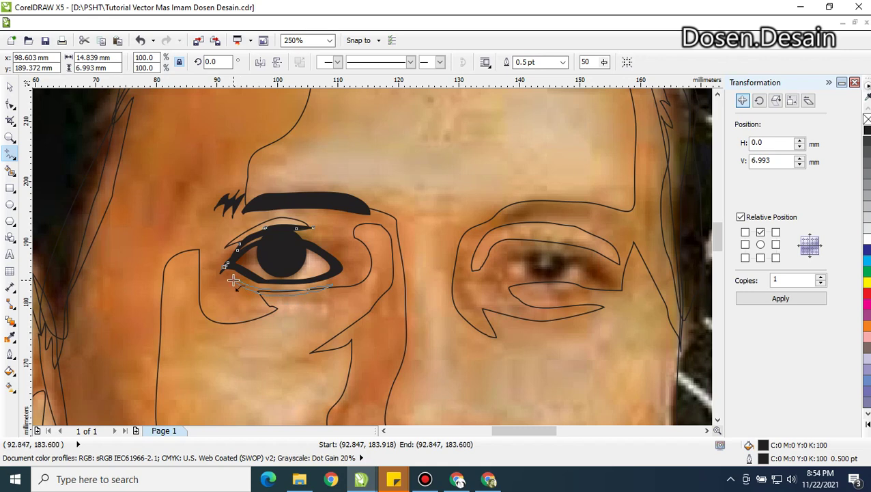
left_click(866, 131)
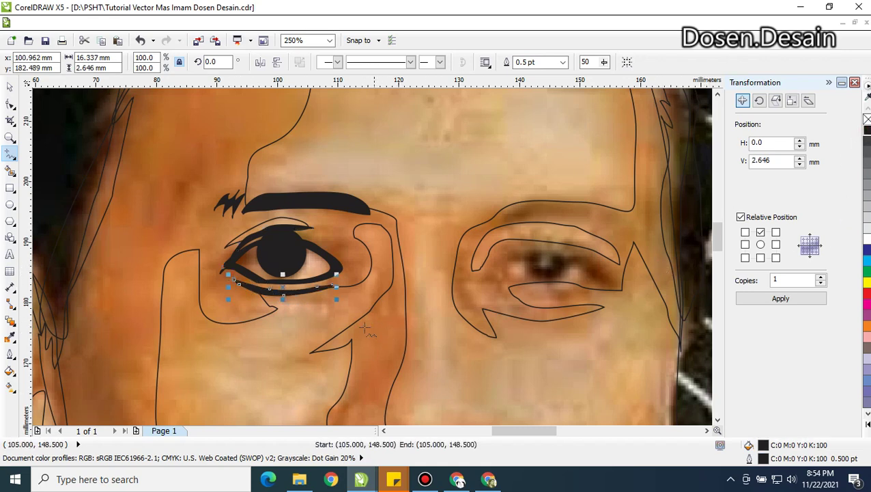
Draw crescent creases about 8 mm and 7 mm tall beside the nose bridge, one at each eye's inner corner, and fill both with black
mouse_move(386, 267)
left_mouse_down()
mouse_move(367, 311)
mouse_move(388, 303)
mouse_move(387, 266)
left_mouse_up()
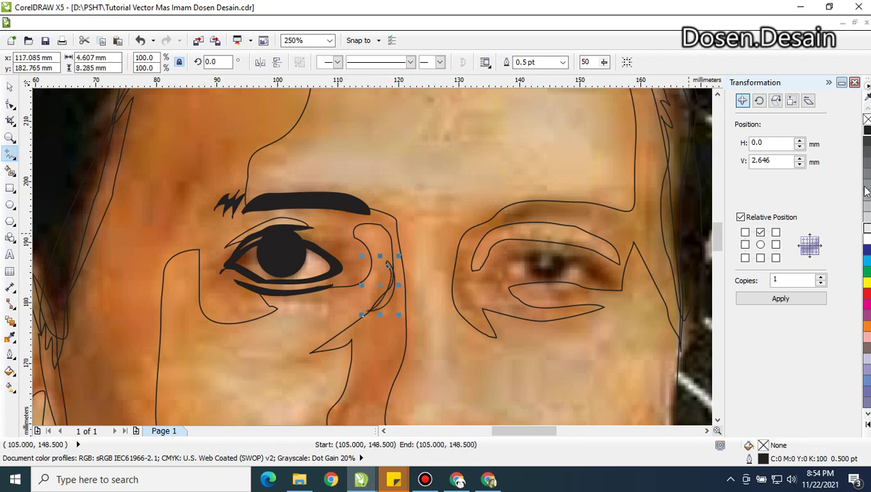
left_click(866, 132)
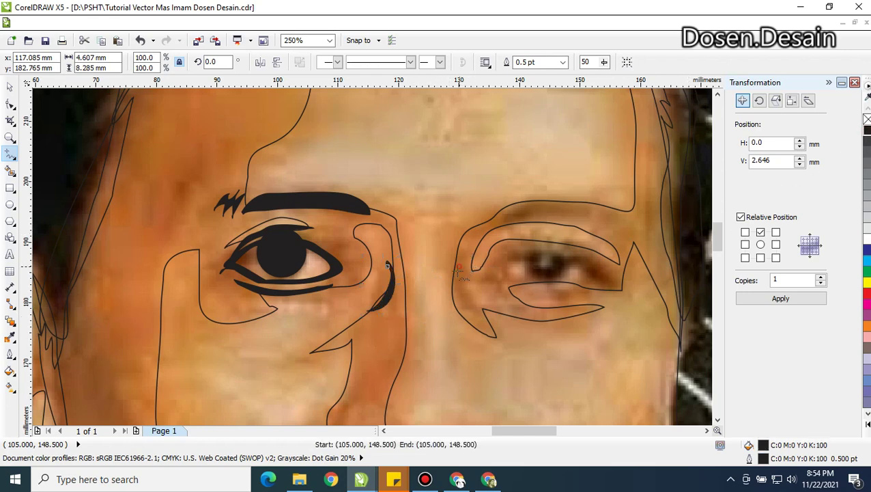
mouse_move(458, 271)
left_mouse_down()
mouse_move(477, 312)
mouse_move(457, 262)
left_mouse_up()
left_click(866, 132)
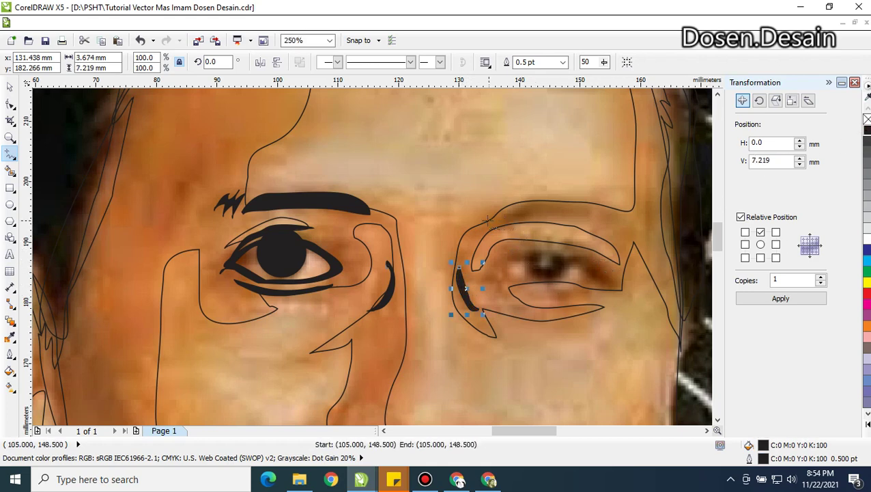
Trace the right-hand eyebrow with jagged ends as a freehand shape about 23 mm wide and fill it with black
left_click_drag(489, 220, 518, 208)
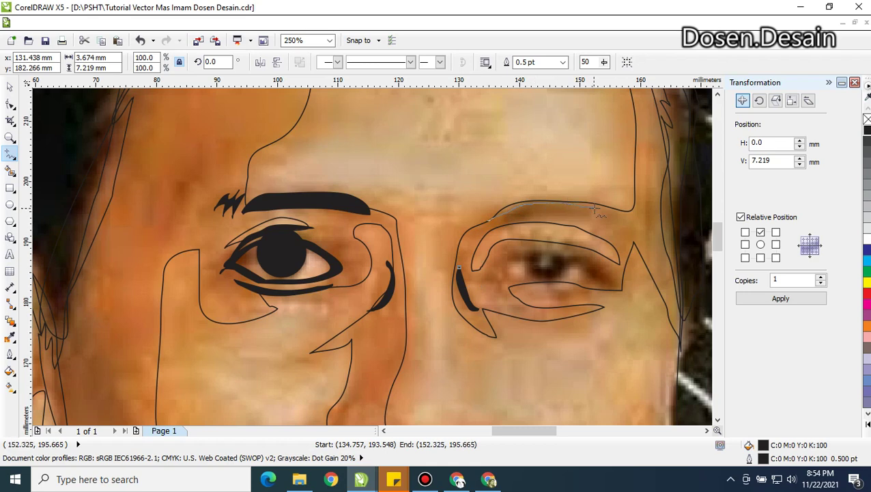
mouse_move(610, 219)
left_mouse_down()
mouse_move(626, 240)
mouse_move(615, 226)
mouse_move(583, 220)
mouse_move(482, 221)
left_mouse_up()
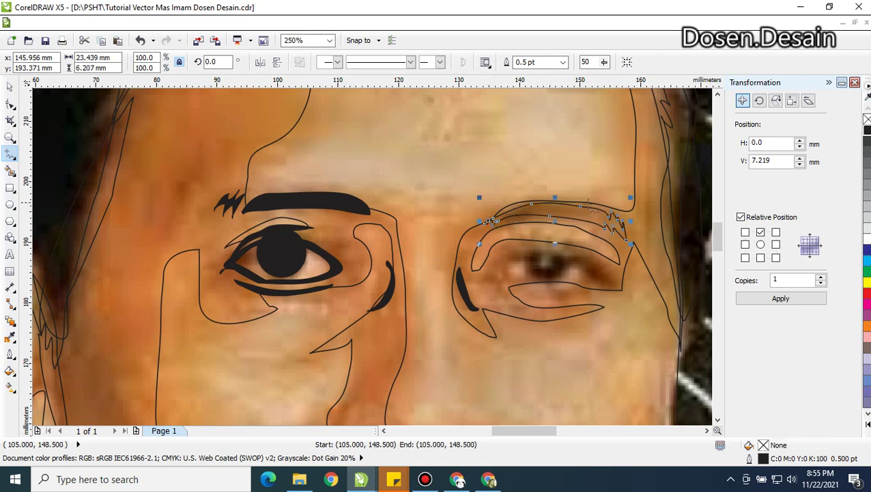
left_click(868, 130)
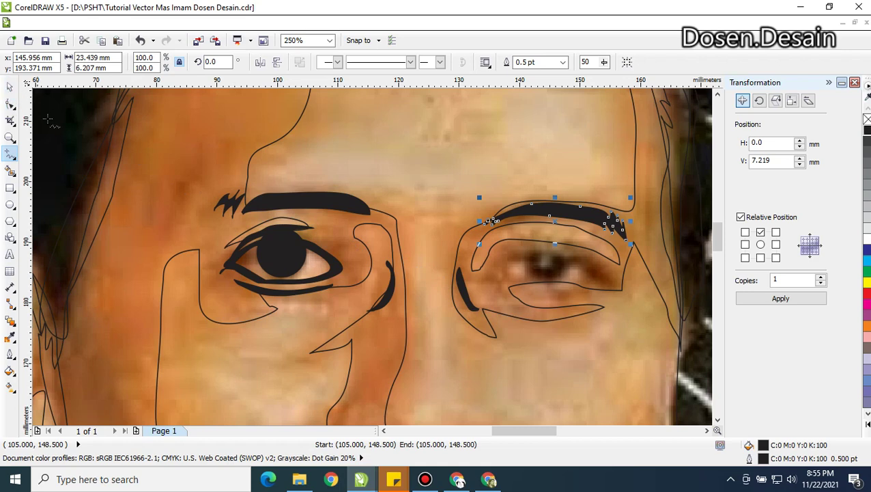
Copy the black iris circle onto the right-hand eye and scale the copy to about 6.6 mm in diameter
left_click(10, 87)
left_click(282, 262)
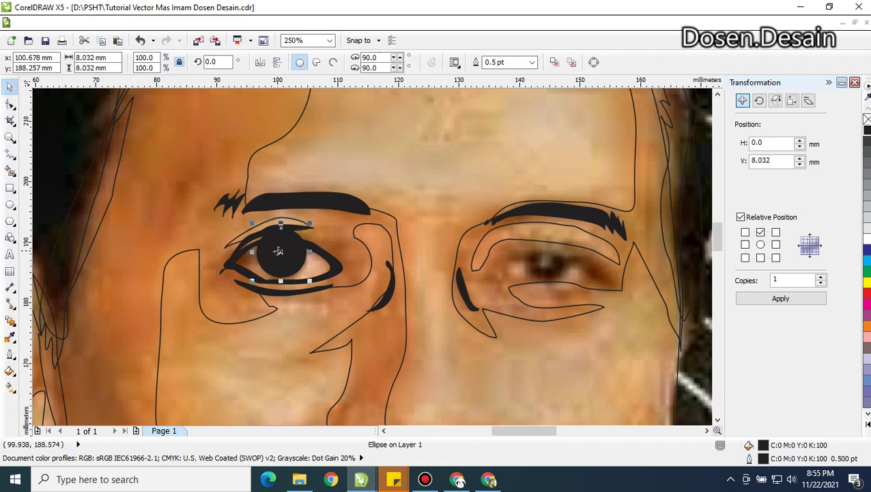
left_click_drag(278, 251, 551, 268)
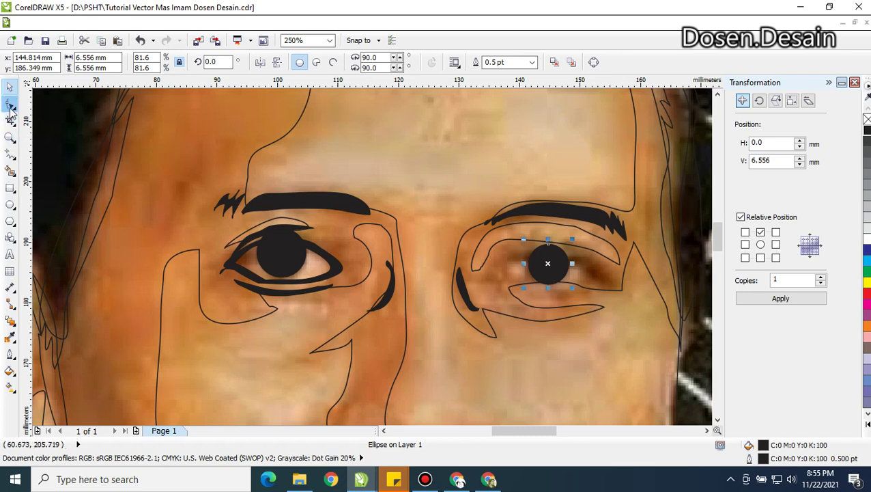
Trace an inner outline about 15 mm wide and an outer outline about 20 mm wide around the right-hand eye
left_click(13, 151)
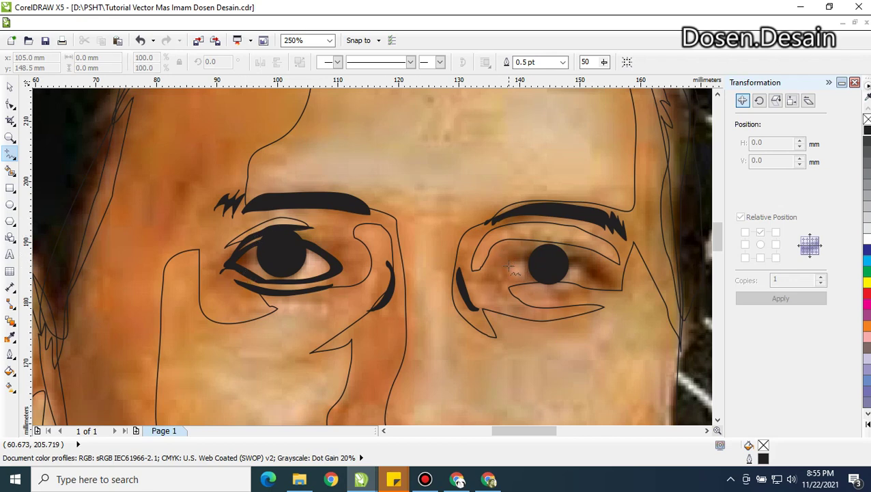
mouse_move(509, 267)
left_mouse_down()
mouse_move(548, 249)
mouse_move(597, 282)
mouse_move(551, 289)
mouse_move(506, 267)
left_mouse_up()
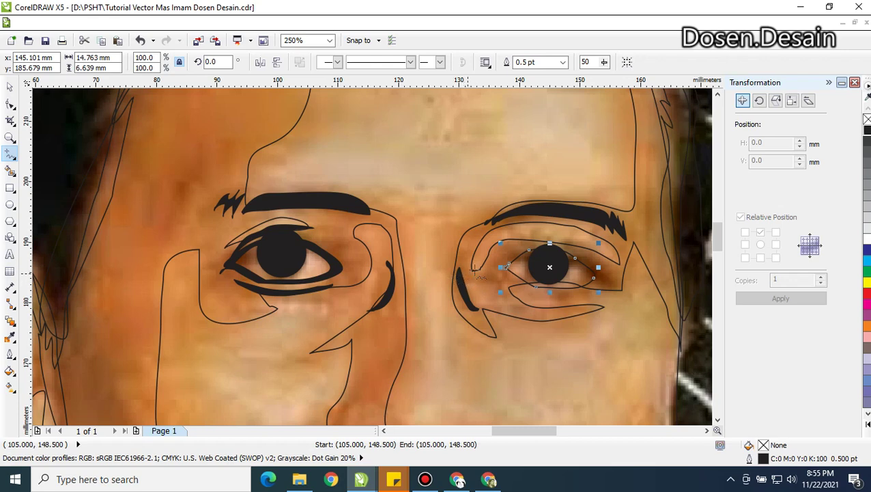
mouse_move(505, 266)
left_mouse_down()
mouse_move(542, 250)
mouse_move(572, 255)
mouse_move(626, 293)
mouse_move(537, 290)
mouse_move(516, 285)
mouse_move(496, 265)
left_mouse_up()
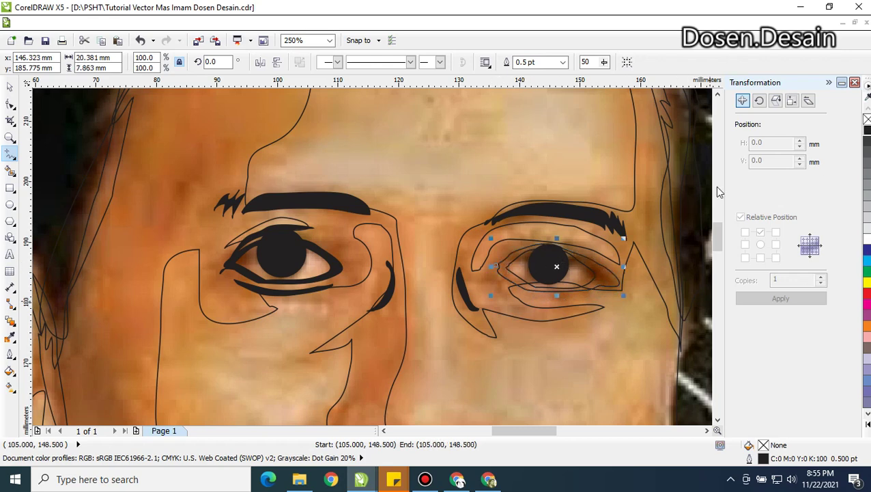
Try to cut the inner eye outline out of the outer one at the right-hand eye
key("space")
left_click(514, 278)
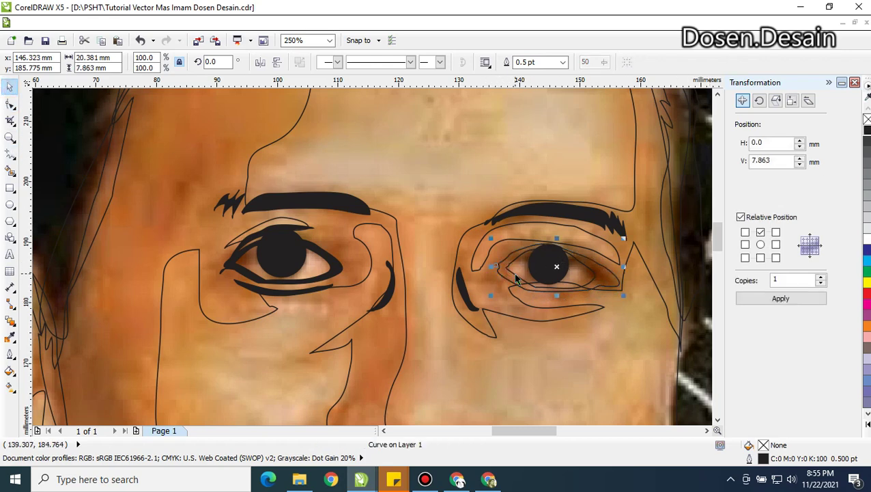
left_click(617, 285, "shift")
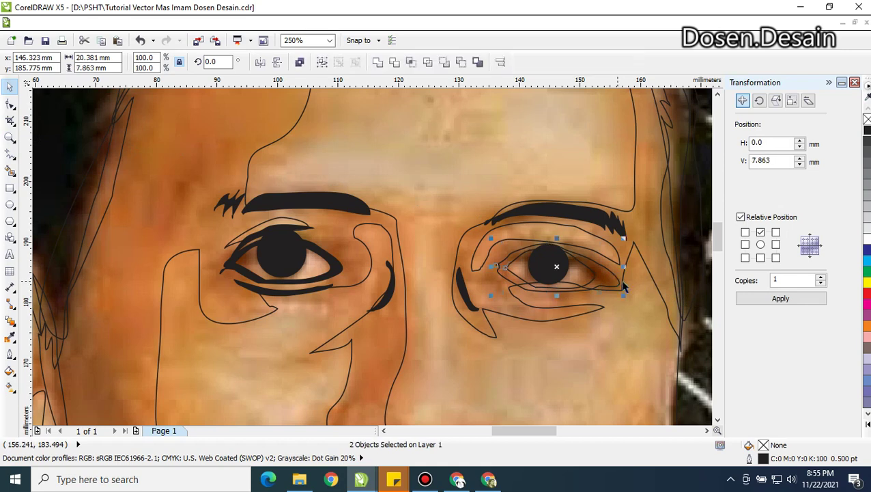
left_click(477, 62)
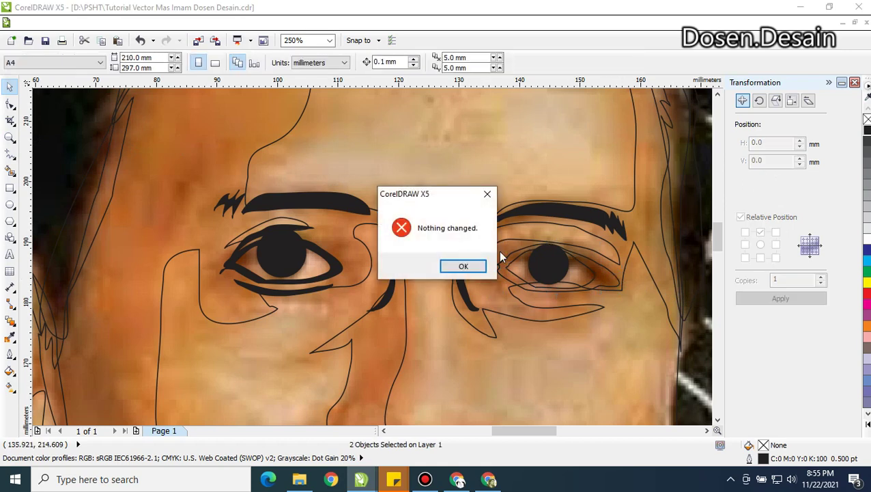
left_click(464, 266)
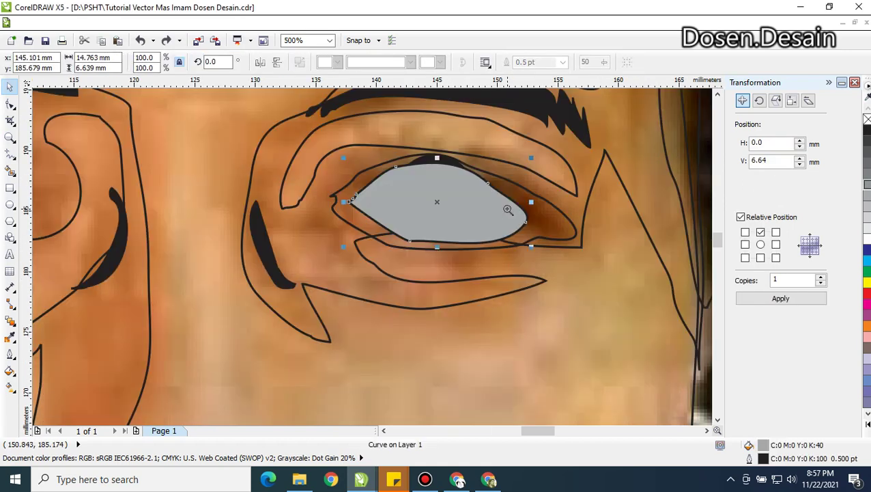
Cut the inner outline out of the outer one at the right-hand eye with Back Minus Front and fill the rim with black
left_click(10, 87)
left_click(499, 197)
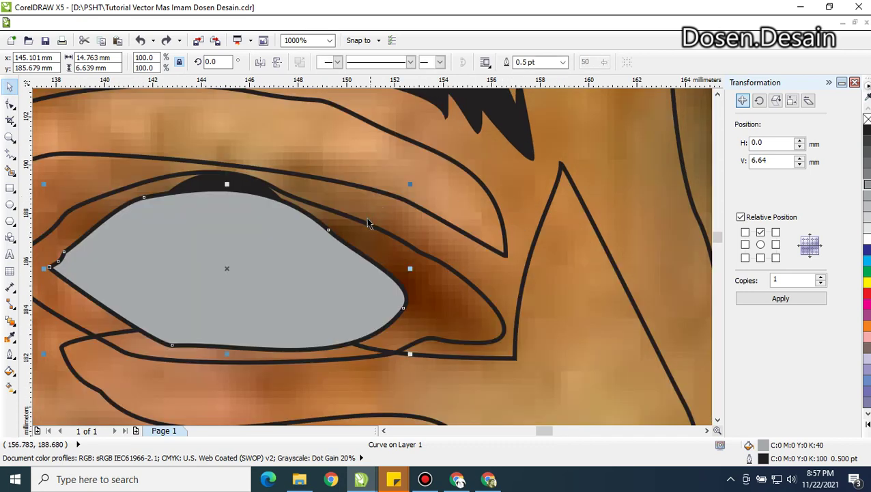
scroll(369, 223, "down", 2)
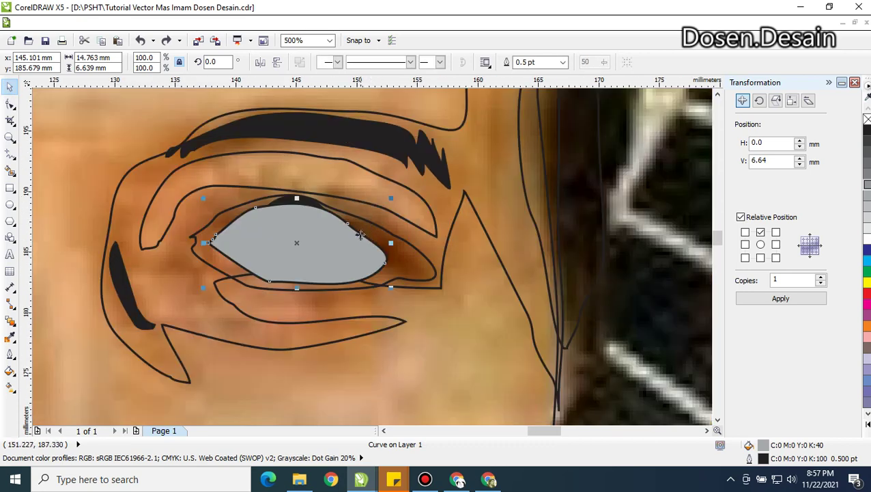
left_click(373, 225, "shift")
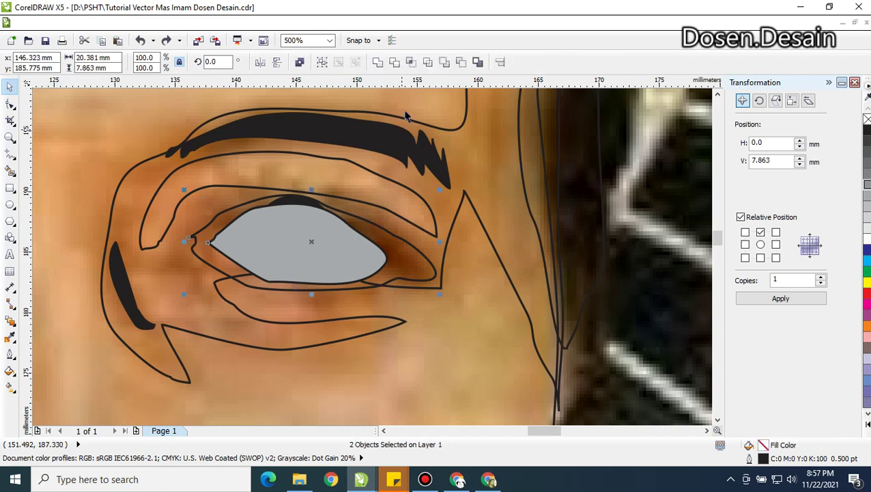
left_click(461, 62)
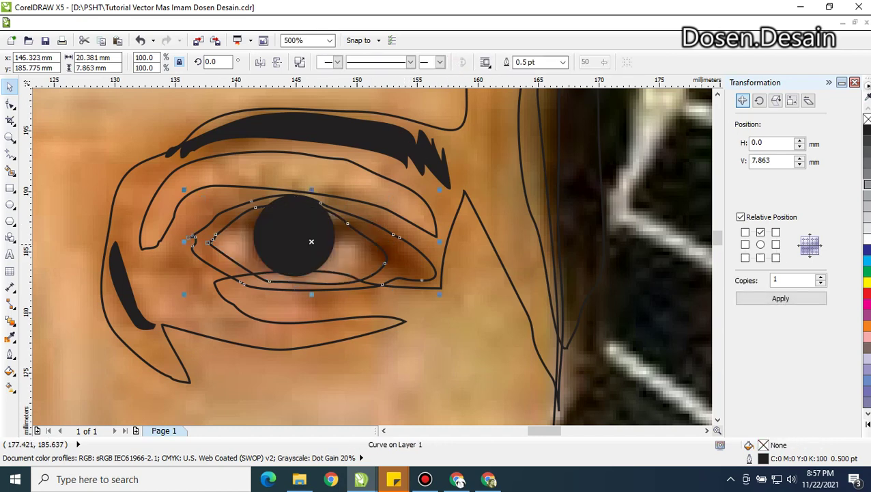
left_click(865, 130)
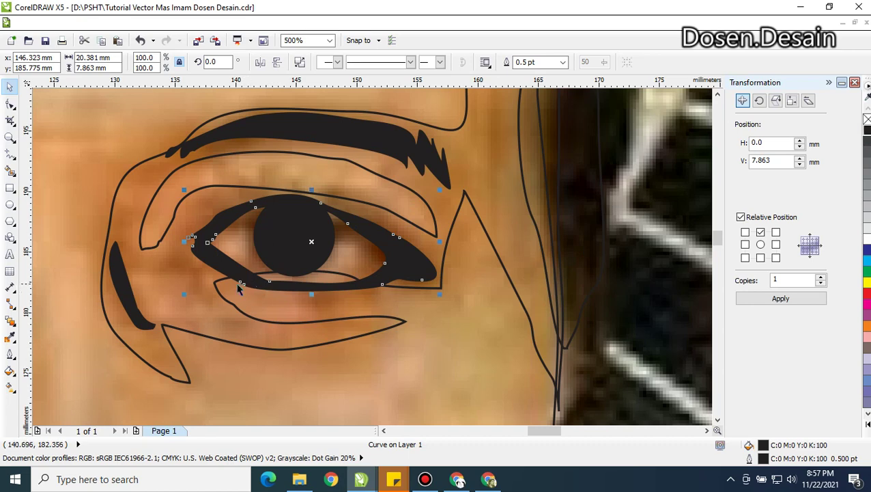
Draw a curved eyelid stroke about 7 mm wide above the right-hand eye's inner corner and fill it with black
left_click(10, 153)
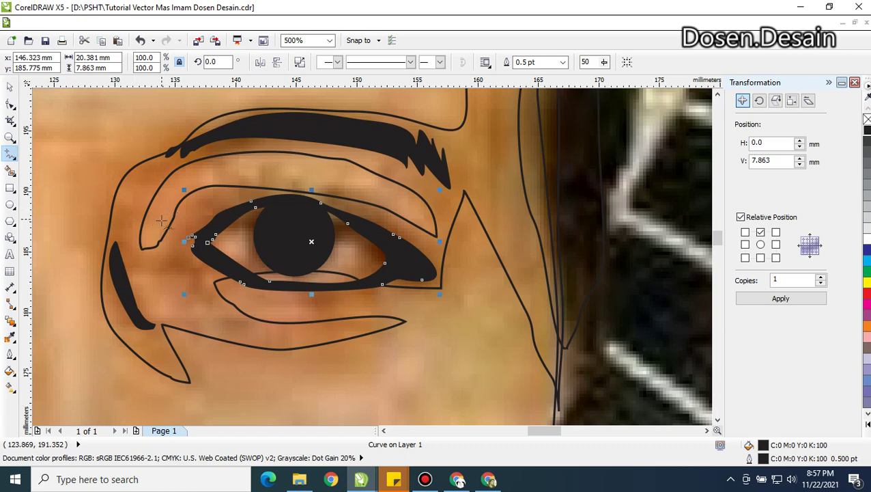
left_click(170, 248)
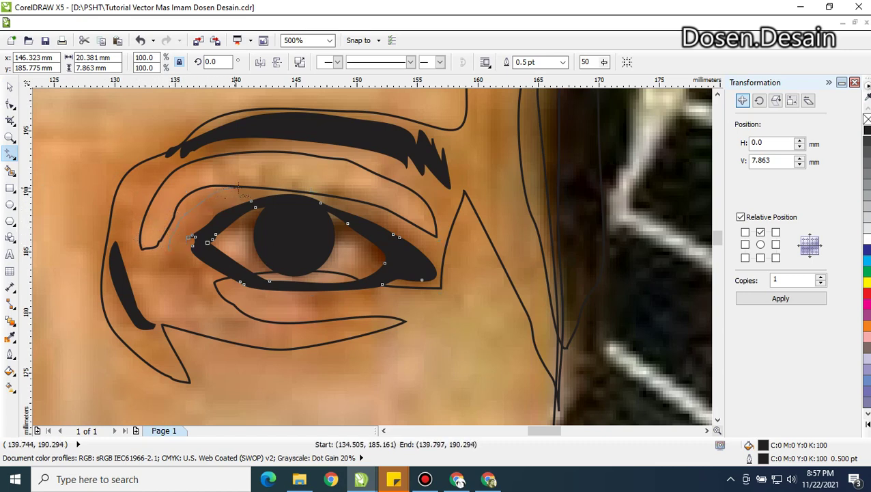
left_click_drag(190, 232, 168, 250)
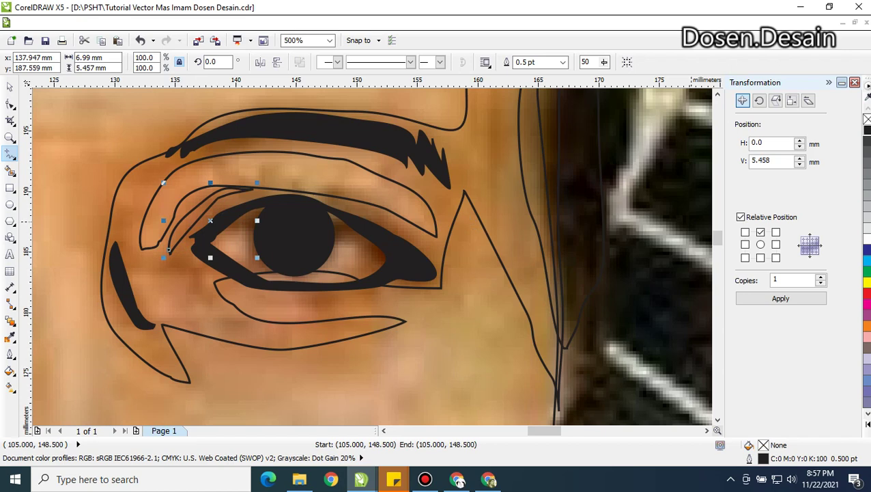
left_click(866, 133)
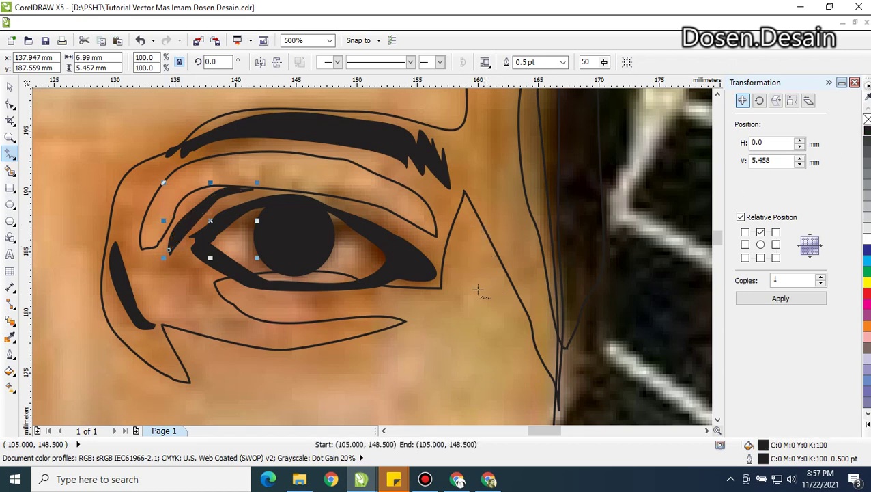
Draw a lower crease about 10 mm wide and an upper outer lid stroke about 11 mm wide at the right-hand eye, both filled black
mouse_move(269, 296)
left_mouse_down()
mouse_move(358, 308)
mouse_move(395, 298)
mouse_move(326, 314)
mouse_move(268, 296)
left_mouse_up()
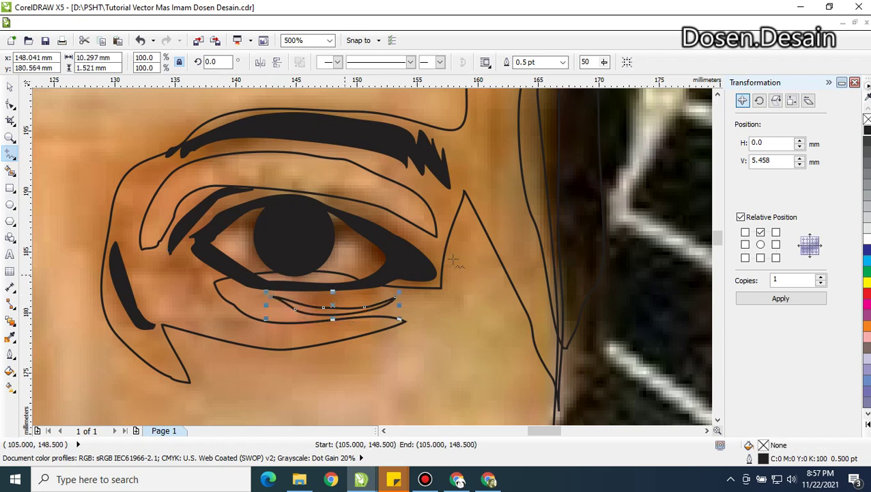
left_click(866, 130)
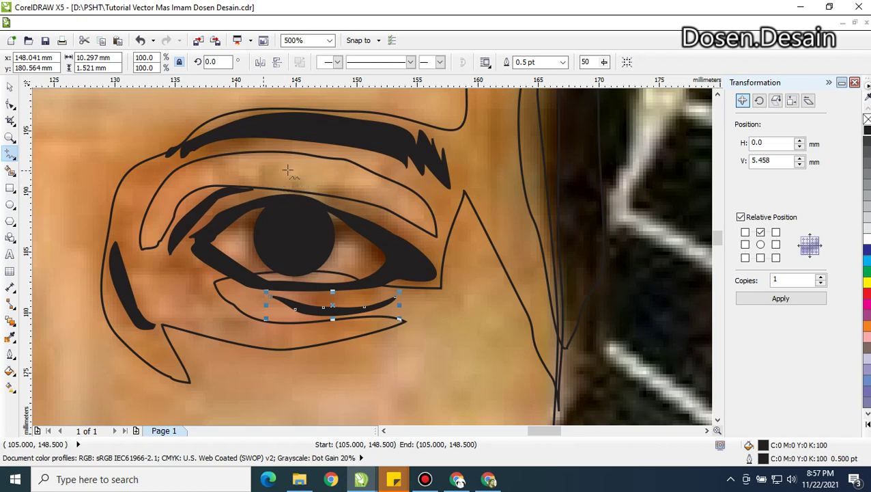
mouse_move(284, 179)
left_mouse_down()
mouse_move(375, 205)
mouse_move(423, 257)
mouse_move(396, 228)
mouse_move(287, 181)
left_mouse_up()
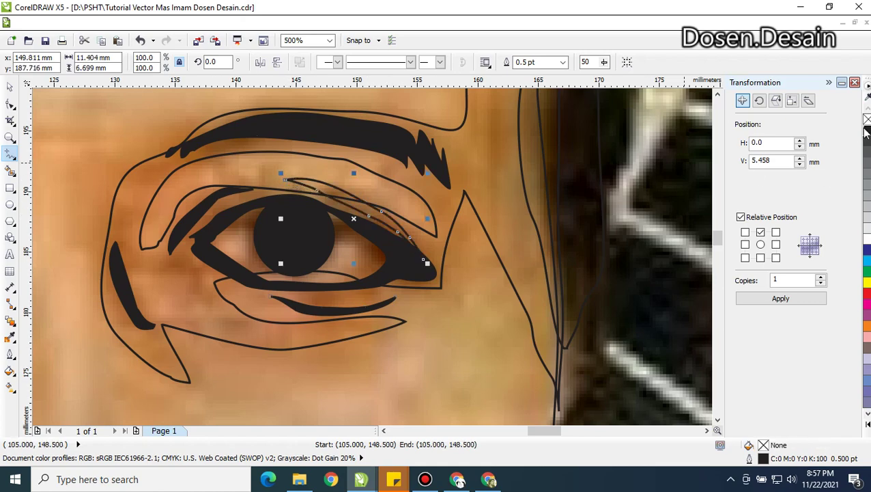
left_click(865, 132)
Draw a crescent about 9 mm tall along the left-hand nostril wing and fill it with black
scroll(358, 297, "down", 3)
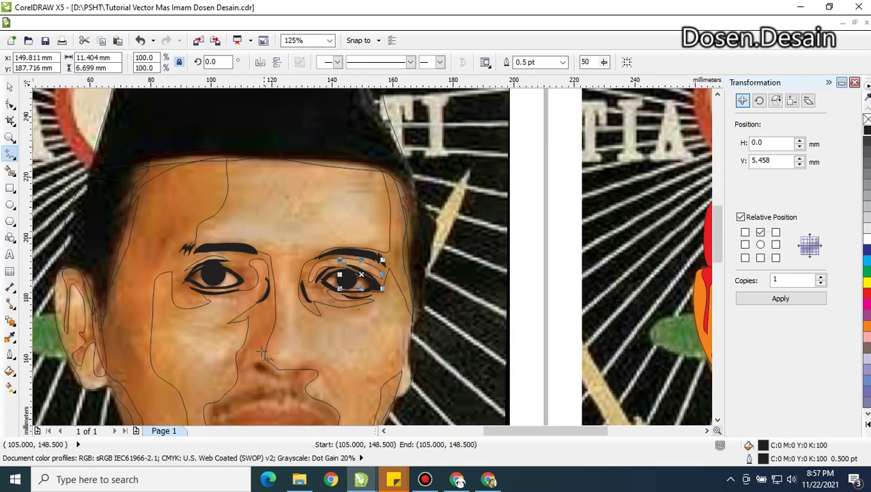
scroll(262, 351, "down", 1)
scroll(252, 351, "up", 1)
scroll(274, 352, "up", 1)
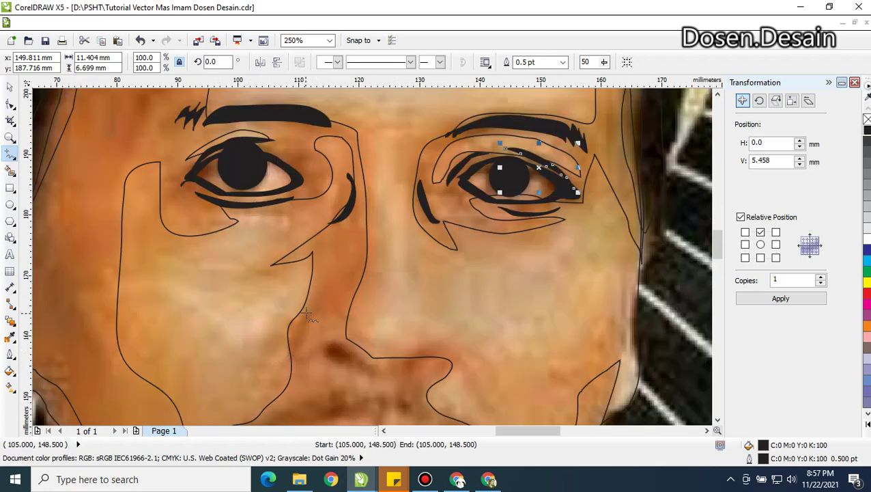
mouse_move(306, 313)
left_mouse_down()
mouse_move(289, 334)
mouse_move(293, 364)
mouse_move(305, 363)
mouse_move(292, 350)
mouse_move(305, 315)
left_mouse_up()
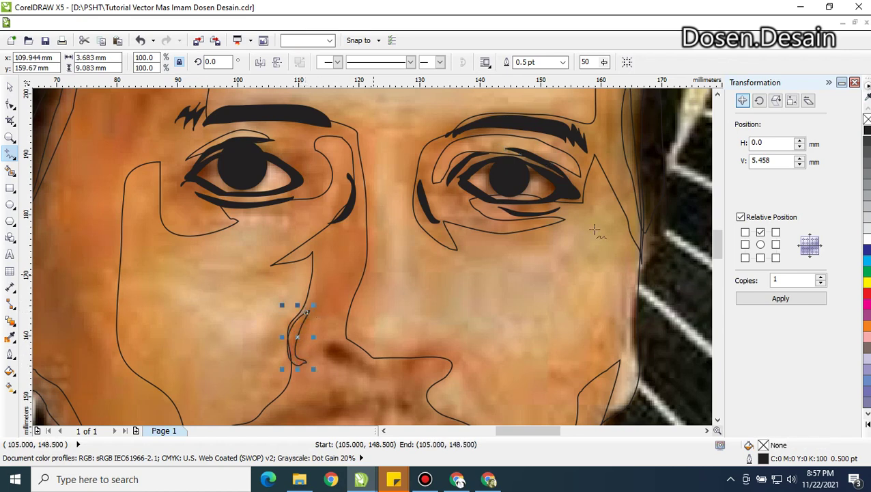
left_click(867, 129)
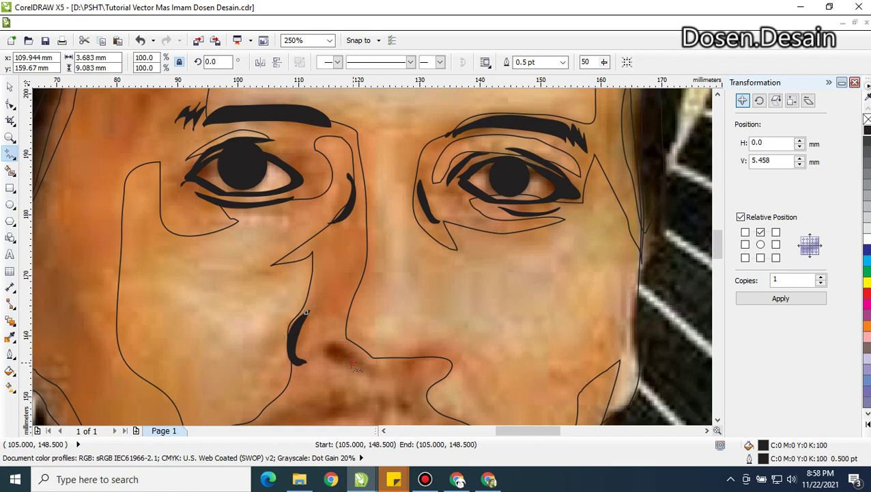
Trace the nostril and nose-base shape about 21 mm wide and a right-hand nostril crescent about 9 mm tall, filling both with black
mouse_move(354, 366)
left_mouse_down()
mouse_move(325, 356)
mouse_move(322, 346)
mouse_move(342, 343)
mouse_move(383, 372)
mouse_move(433, 351)
mouse_move(447, 351)
mouse_move(431, 365)
left_mouse_up()
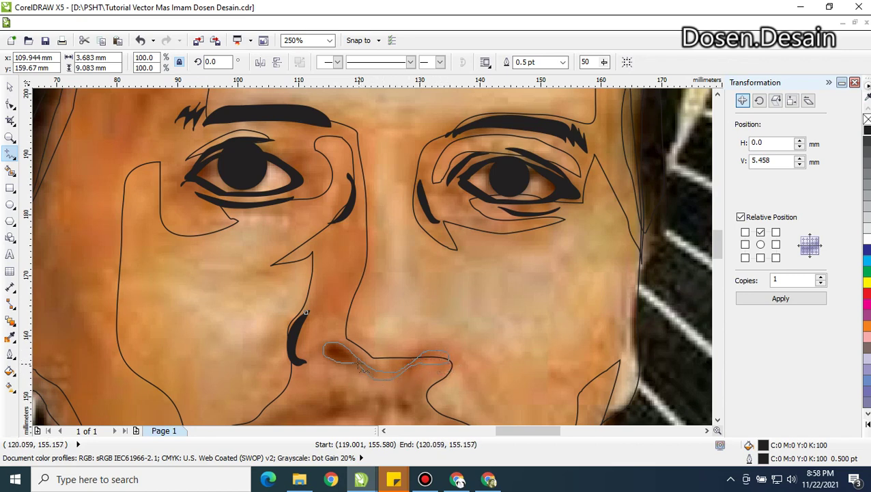
left_click_drag(360, 367, 345, 355)
left_click(867, 130)
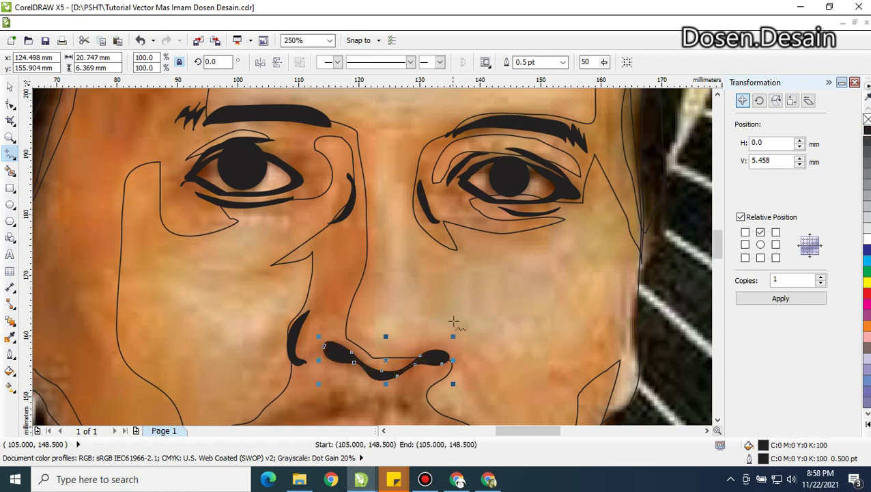
mouse_move(445, 319)
left_mouse_down()
mouse_move(464, 338)
mouse_move(460, 369)
mouse_move(472, 361)
mouse_move(445, 319)
left_mouse_up()
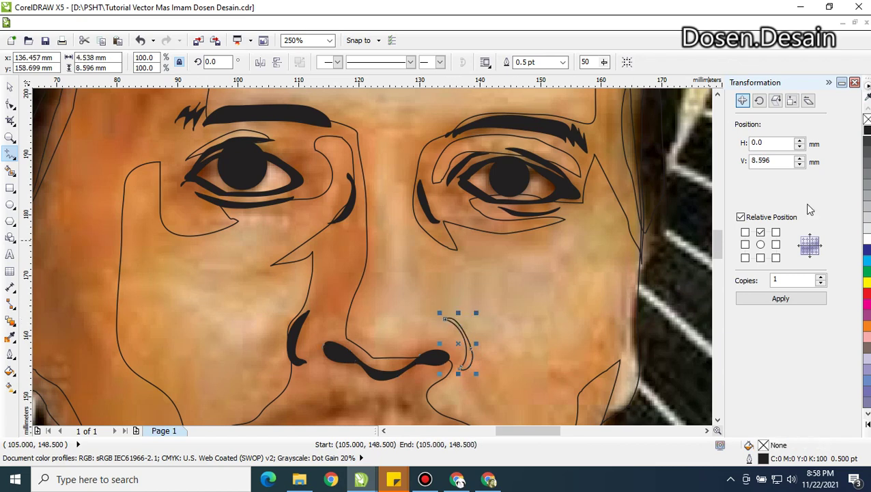
Trace the upper lip as a closed shape about 33 mm wide and draw two small highlight shapes inside its upper edge
left_click(717, 419)
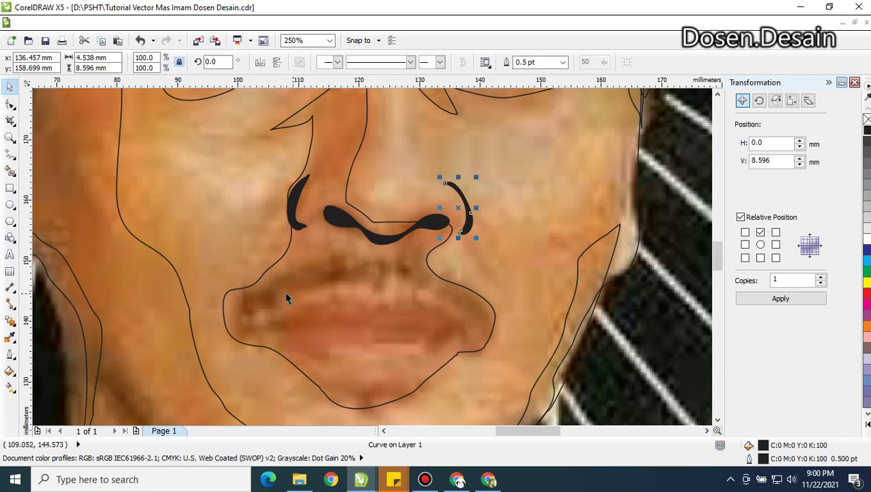
left_click(10, 154)
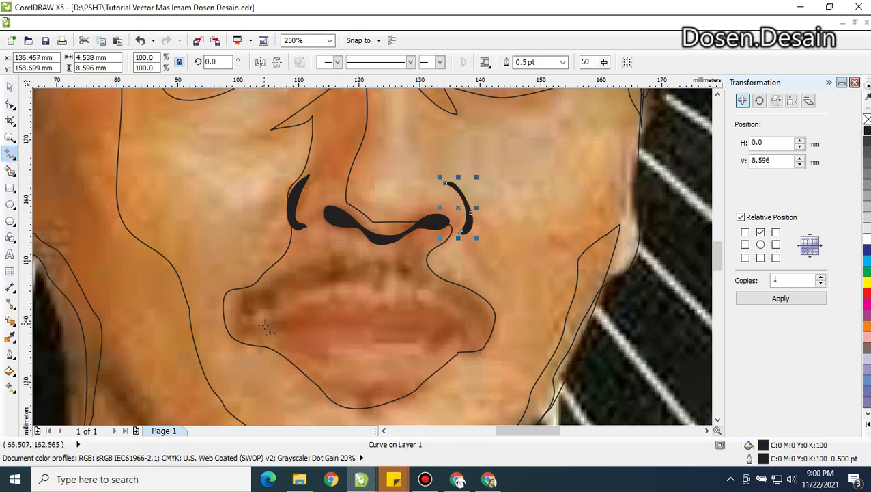
mouse_move(266, 326)
left_mouse_down()
mouse_move(352, 296)
mouse_move(385, 305)
mouse_move(424, 300)
mouse_move(461, 321)
mouse_move(449, 339)
mouse_move(446, 327)
mouse_move(429, 323)
mouse_move(263, 327)
left_mouse_up()
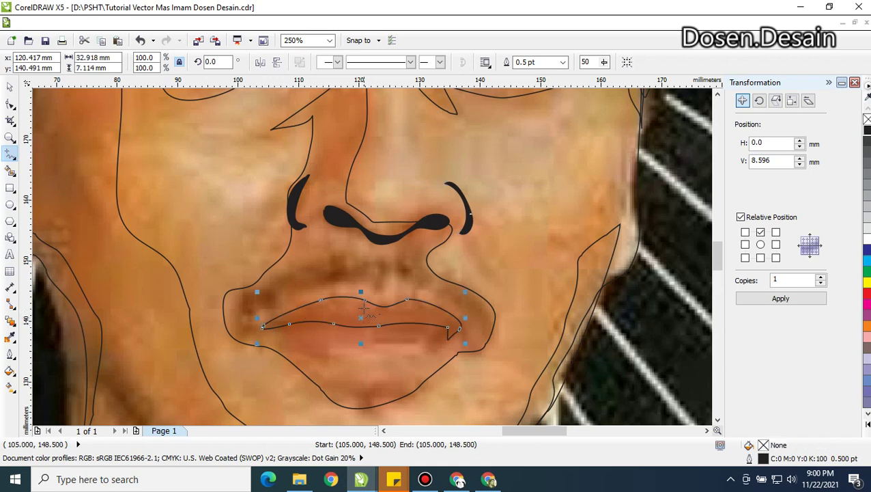
mouse_move(364, 308)
left_mouse_down()
mouse_move(331, 305)
mouse_move(415, 307)
left_mouse_up()
Join the two lip highlights into one object and cut them out of the upper lip shape with Back Minus Front
left_click(10, 86)
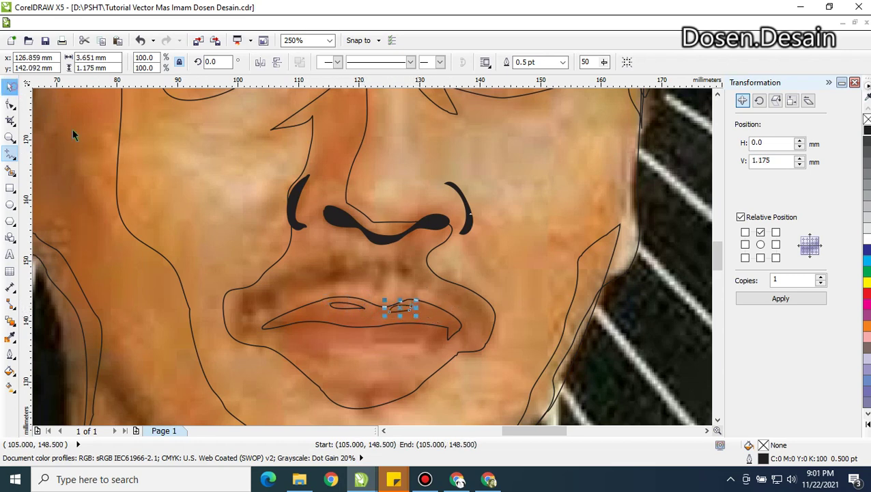
left_click(361, 311, "shift")
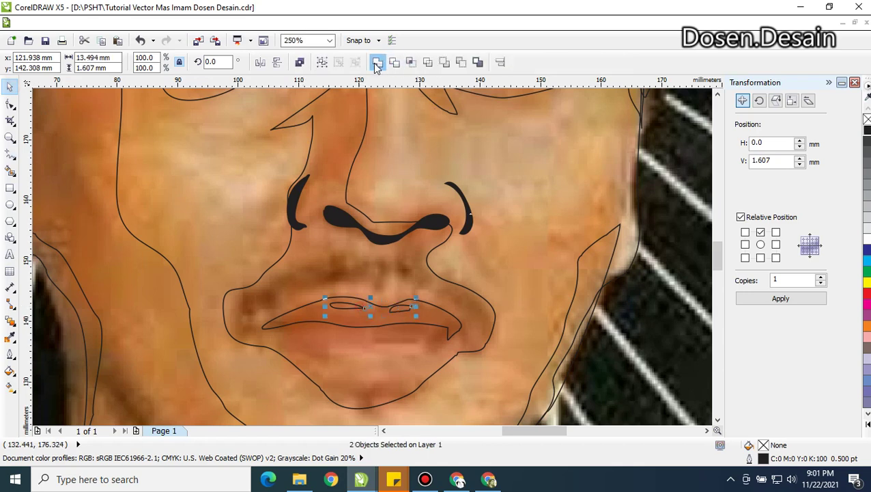
key("ctrl+l")
left_click(450, 332, "shift")
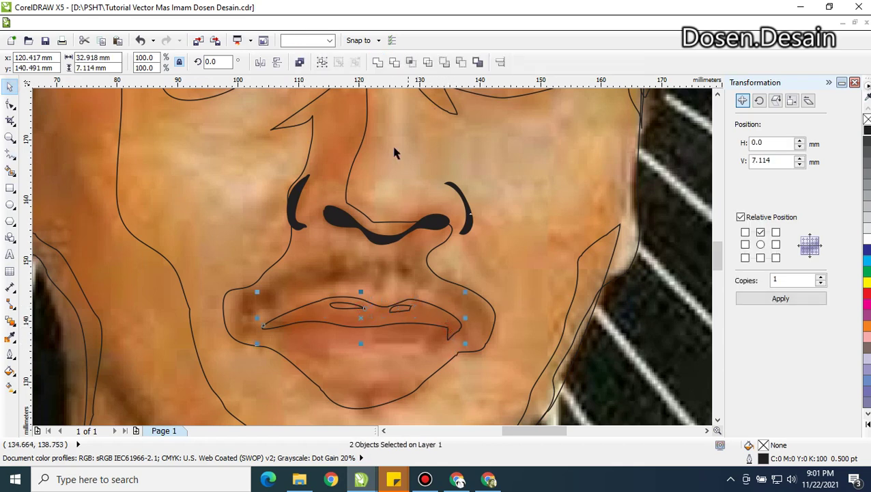
left_click(460, 62)
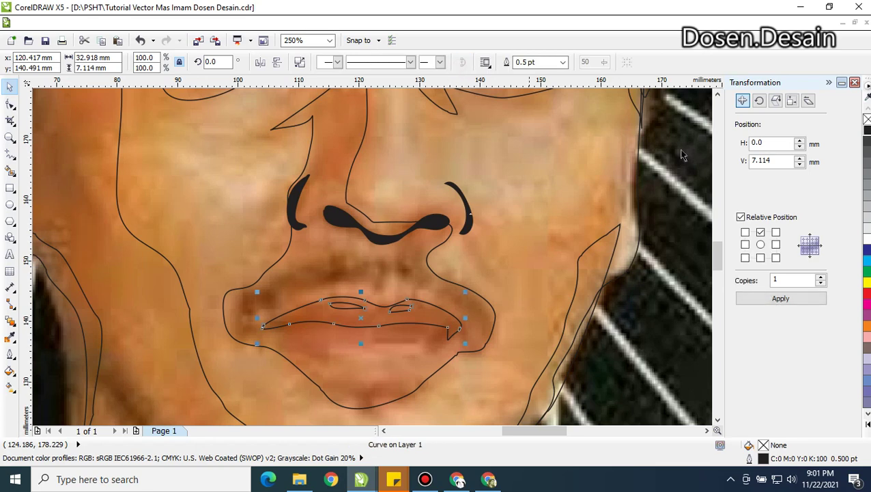
Fill the upper lip with black and draw a black accent about 15 mm wide along the lower lip's left side
left_click(868, 131)
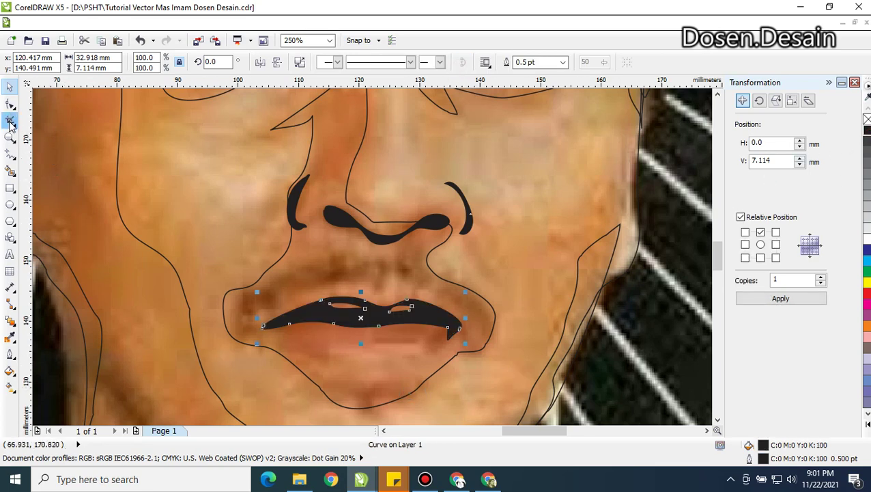
left_click(12, 157)
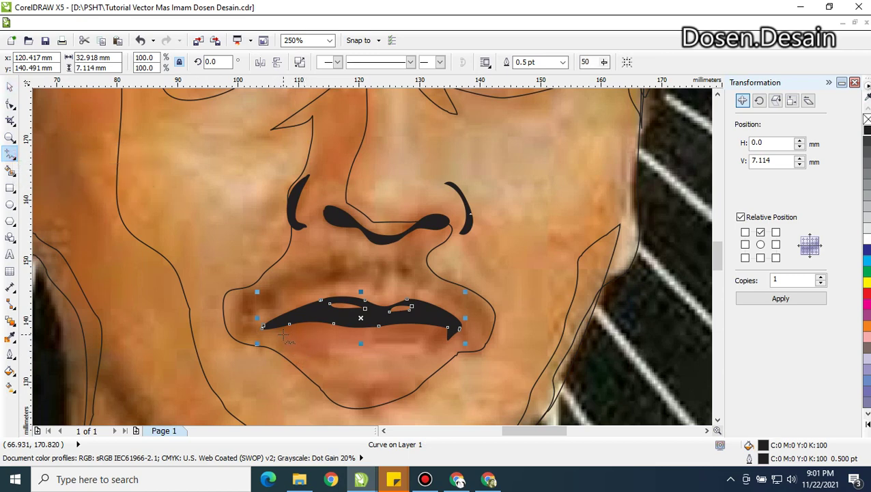
mouse_move(284, 335)
left_mouse_down()
mouse_move(373, 353)
mouse_move(345, 357)
mouse_move(284, 335)
left_mouse_up()
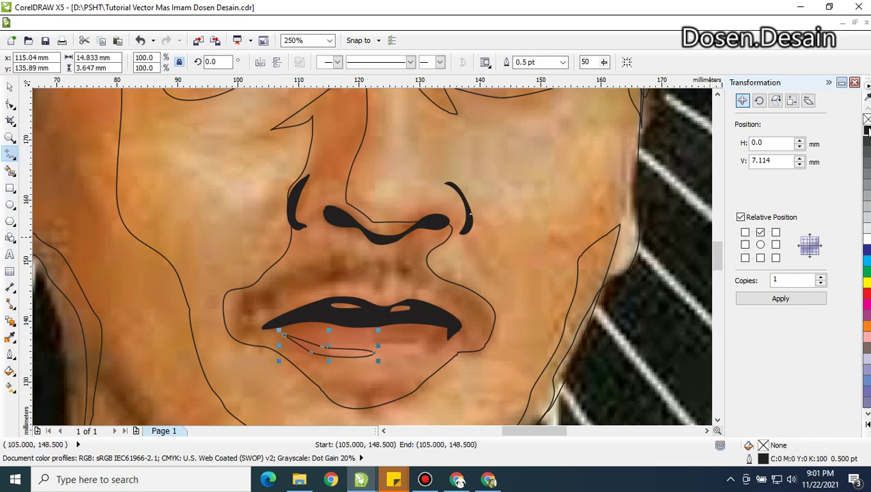
left_click(867, 130)
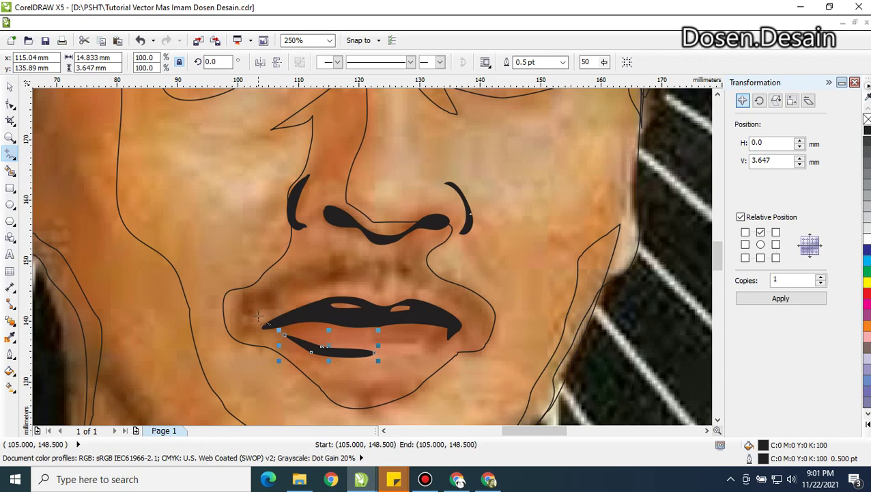
Trace the moustache as a closed jagged shape about 42 mm wide above the upper lip and fill it with black
left_click_drag(239, 322, 250, 291)
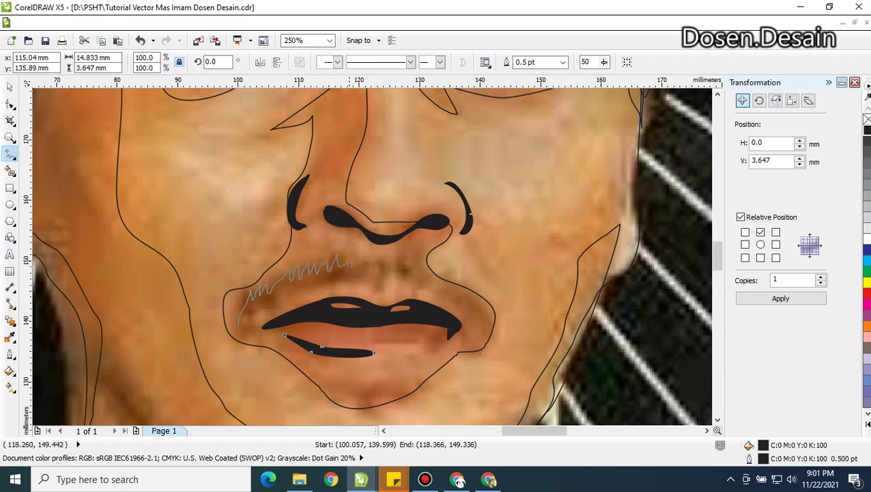
left_click_drag(356, 263, 386, 265)
mouse_move(447, 280)
left_mouse_down()
mouse_move(484, 303)
mouse_move(484, 350)
left_mouse_up()
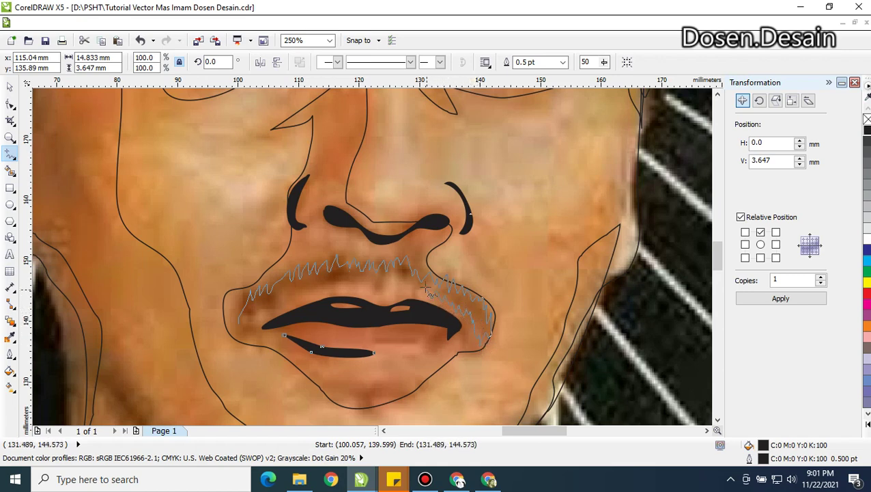
mouse_move(420, 289)
left_mouse_down()
mouse_move(386, 282)
mouse_move(380, 296)
mouse_move(357, 284)
left_mouse_up()
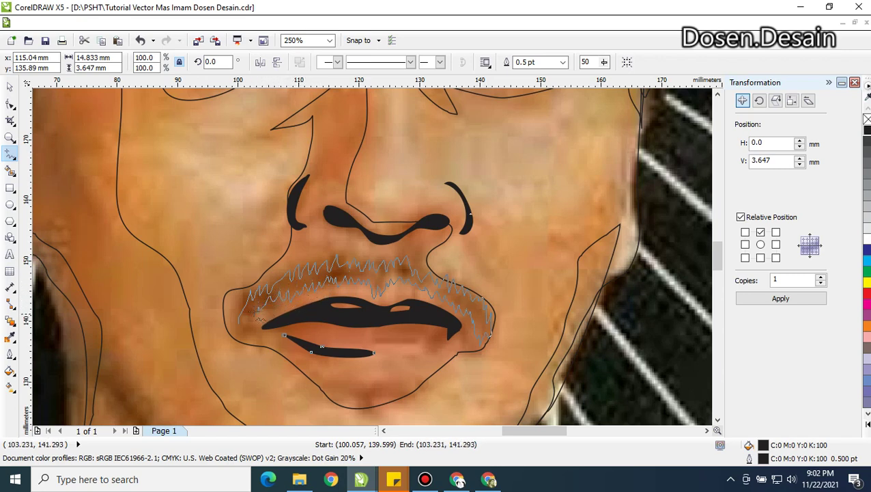
mouse_move(257, 311)
left_mouse_down()
mouse_move(237, 318)
mouse_move(240, 326)
left_mouse_up()
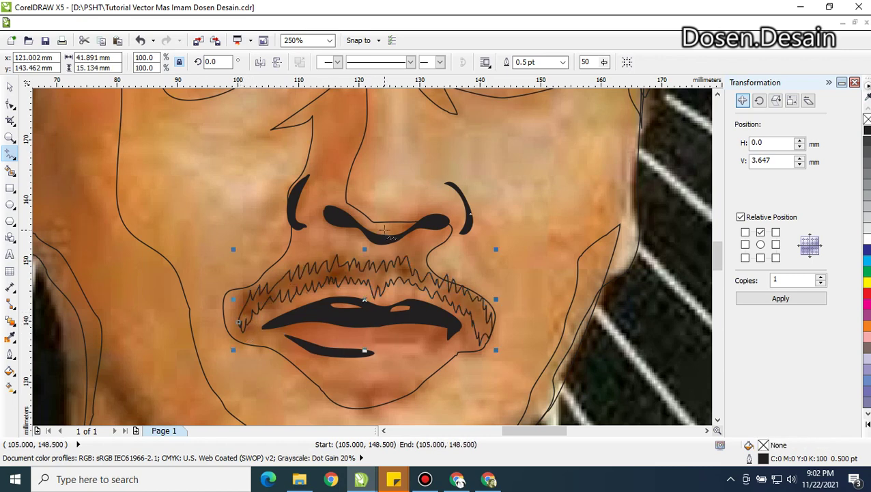
left_click(864, 131)
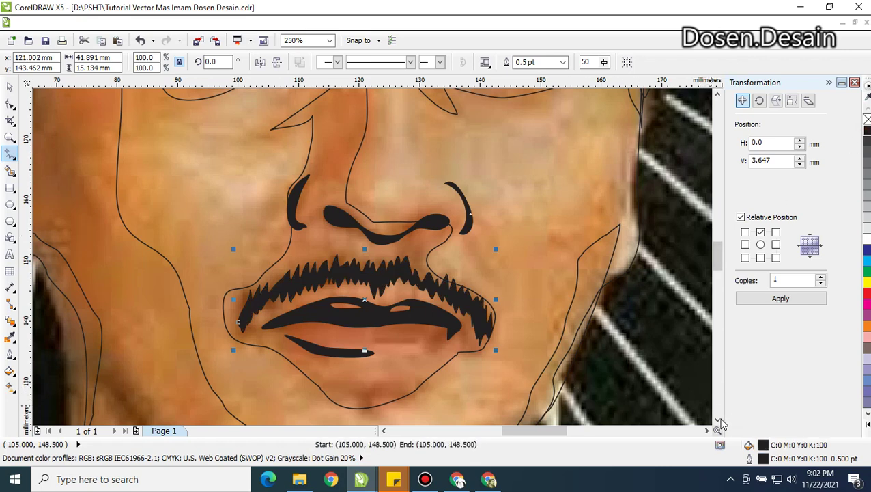
Draw a closed jagged beard patch about 16 mm wide below the lower lip and fill it with black
left_click(716, 419)
left_click(716, 419)
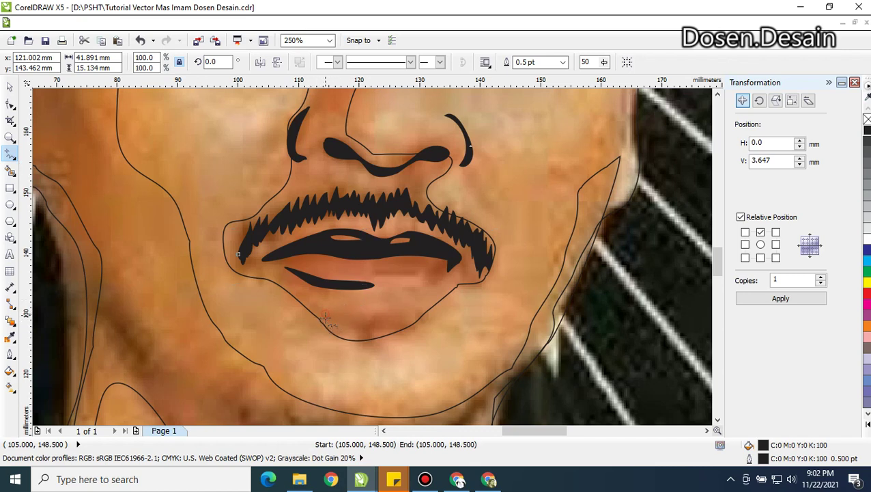
left_click(326, 314)
left_click(340, 310)
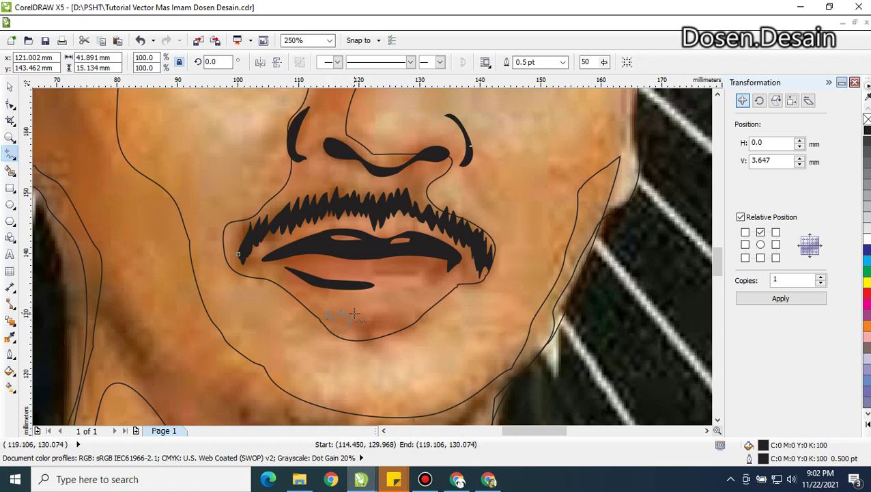
mouse_move(370, 317)
left_mouse_down()
mouse_move(392, 326)
mouse_move(414, 312)
mouse_move(408, 332)
mouse_move(418, 312)
mouse_move(419, 324)
mouse_move(407, 339)
mouse_move(396, 326)
mouse_move(389, 338)
mouse_move(372, 329)
mouse_move(363, 349)
mouse_move(366, 335)
mouse_move(359, 345)
mouse_move(356, 333)
mouse_move(324, 314)
left_mouse_up()
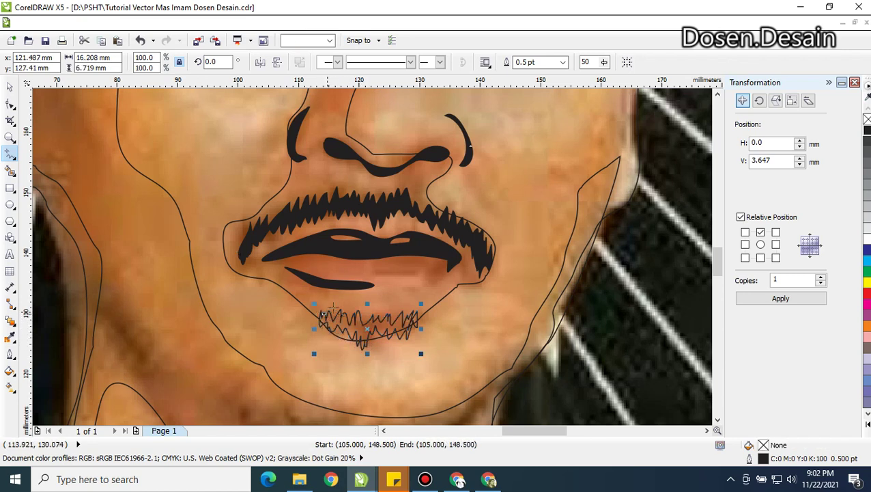
left_click(865, 134)
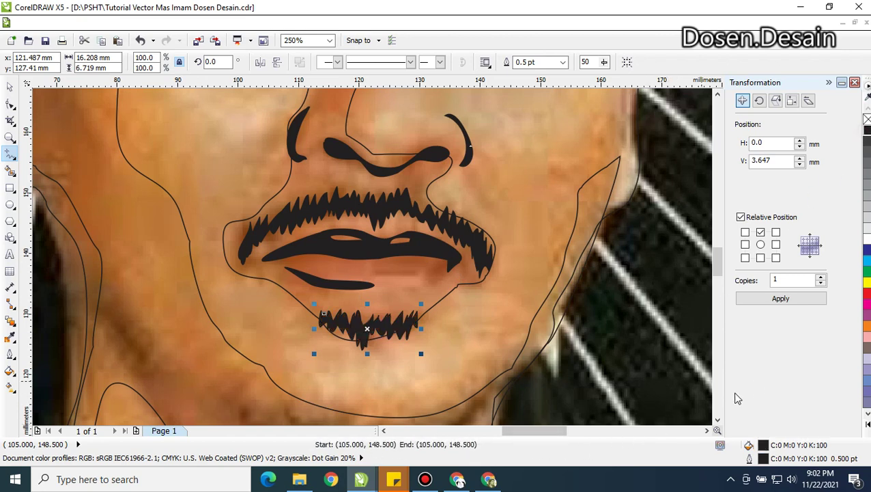
Trace the chin beard about 45 mm wide with a jagged upper edge and smooth lower edge, and fill it with black
scroll(713, 421, "down", 3)
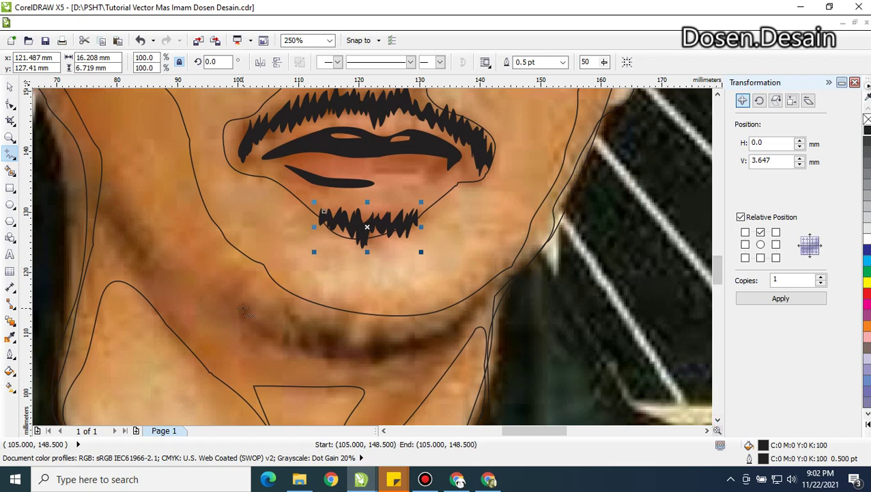
left_click(239, 308)
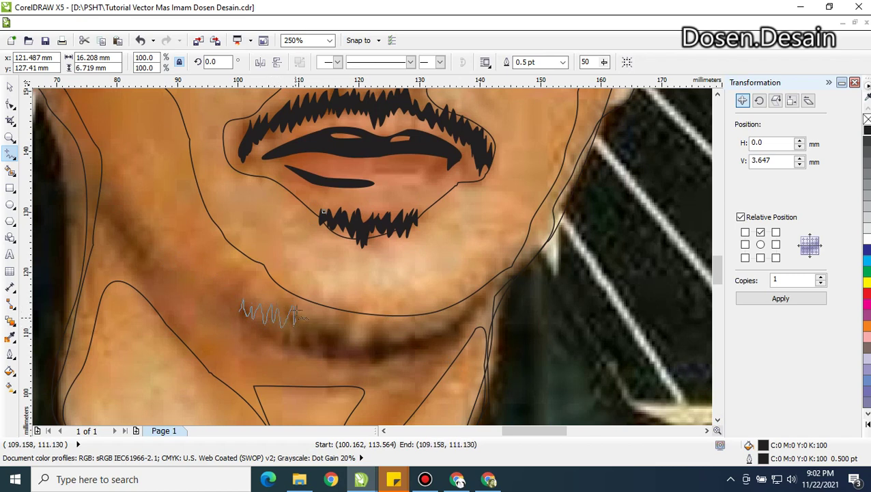
mouse_move(299, 316)
left_mouse_down()
mouse_move(319, 325)
mouse_move(347, 321)
mouse_move(355, 304)
mouse_move(356, 347)
mouse_move(367, 340)
mouse_move(371, 348)
mouse_move(374, 311)
mouse_move(378, 335)
mouse_move(393, 312)
left_mouse_up()
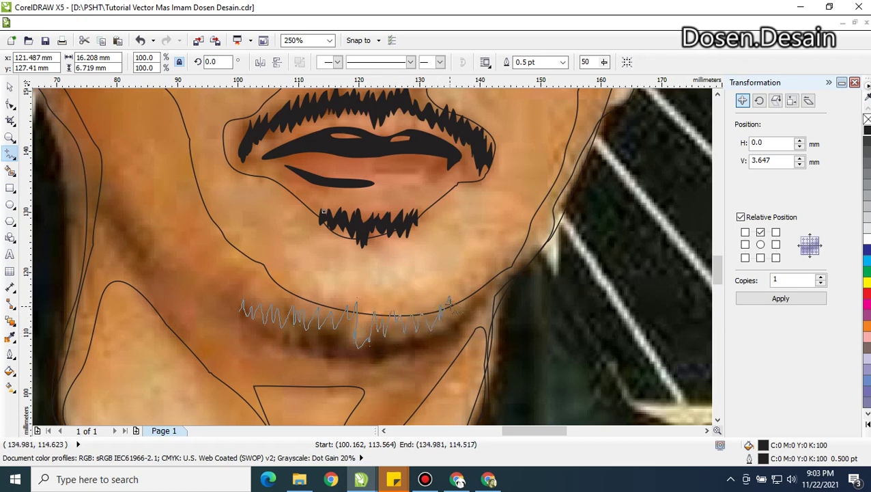
left_click_drag(470, 302, 500, 287)
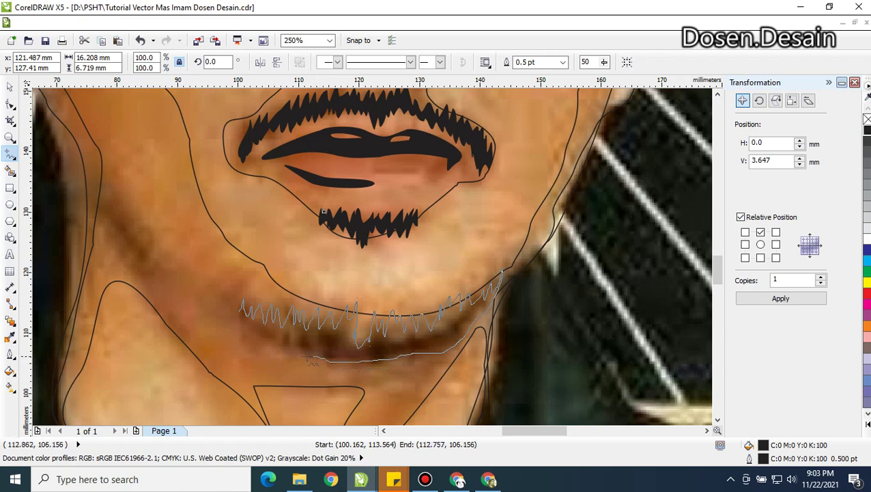
left_click_drag(309, 357, 292, 352)
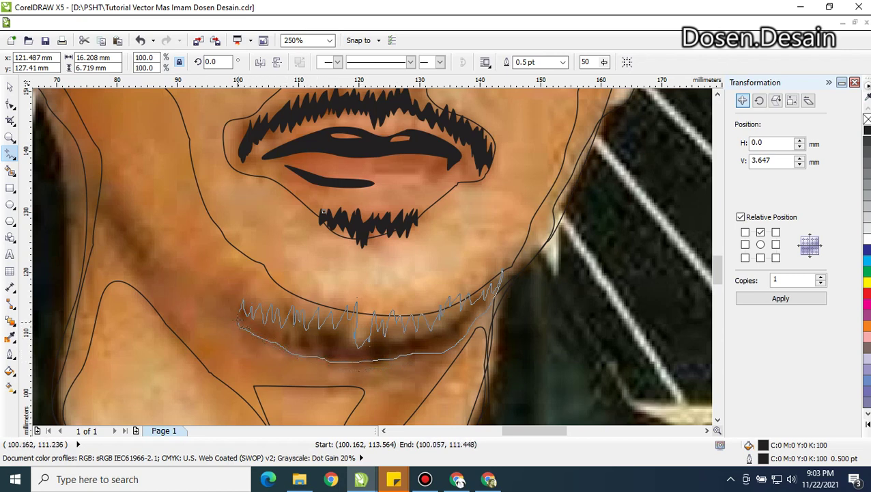
left_click_drag(239, 325, 237, 307)
left_click(866, 131)
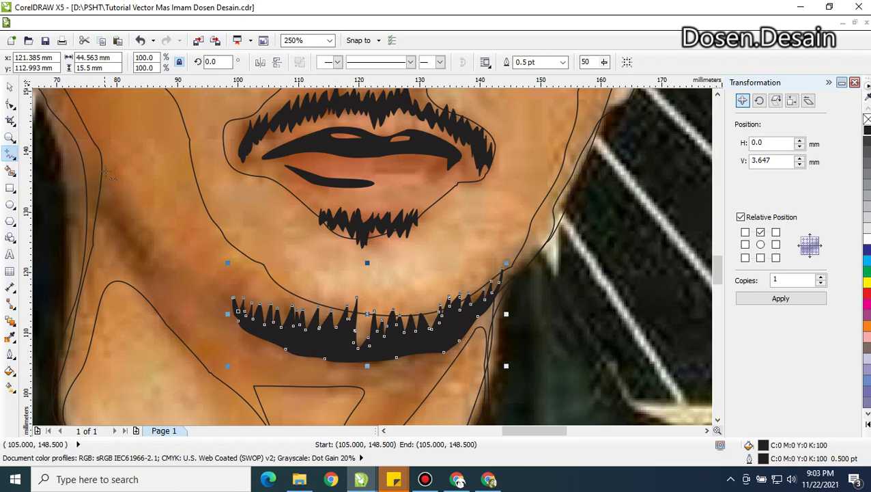
Draw a forked jawline shadow about 25 mm wide and 43 mm tall from below the left-hand ear towards the chin, filled with black
scroll(106, 175, "down", 3)
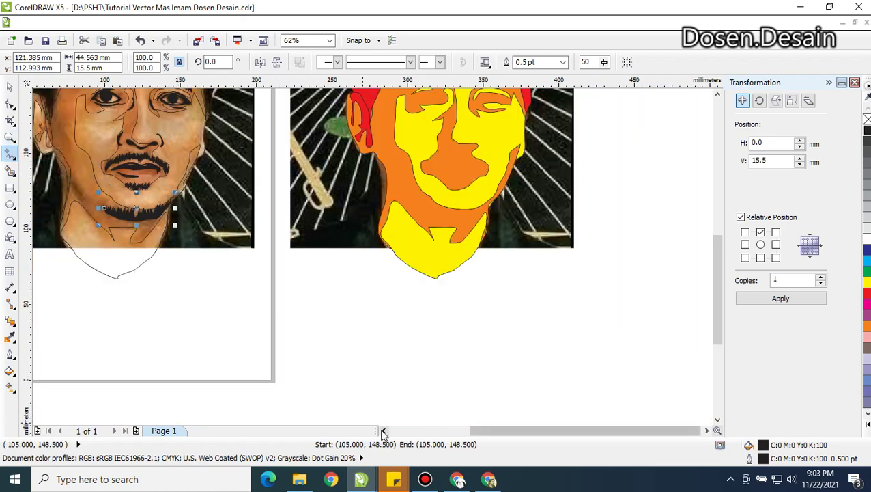
left_click(383, 431)
left_click(716, 94)
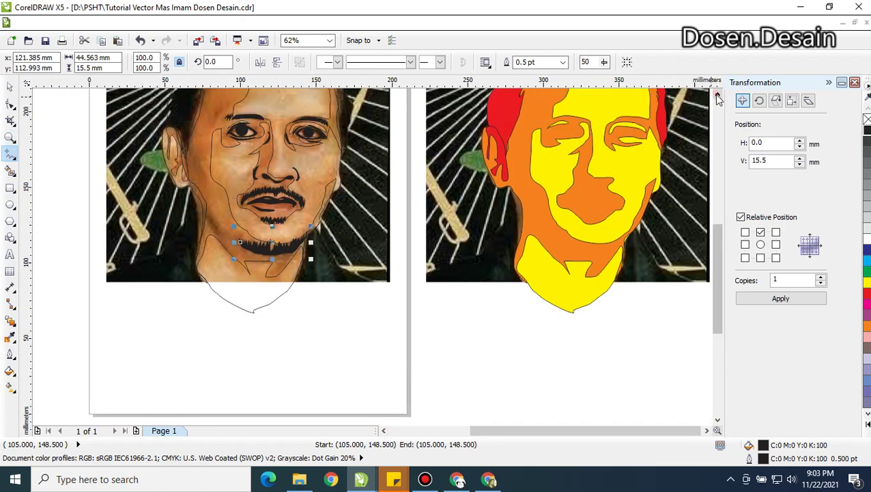
scroll(185, 221, "up", 2)
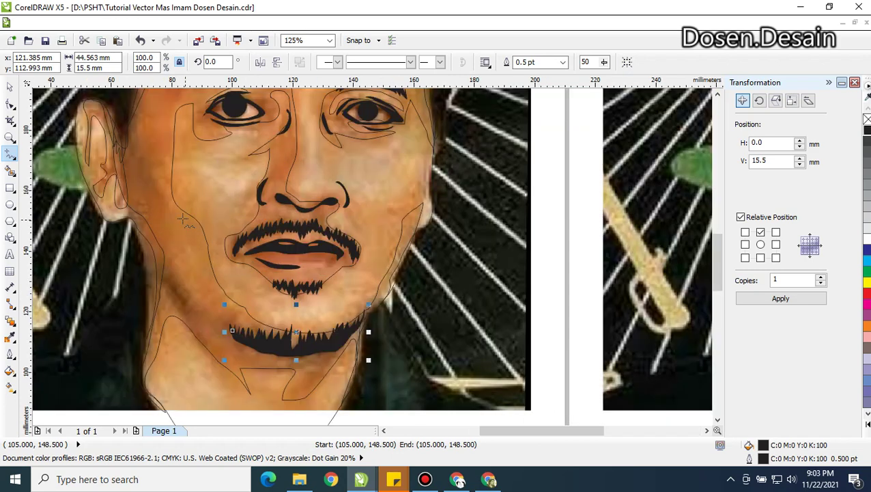
left_click(137, 219)
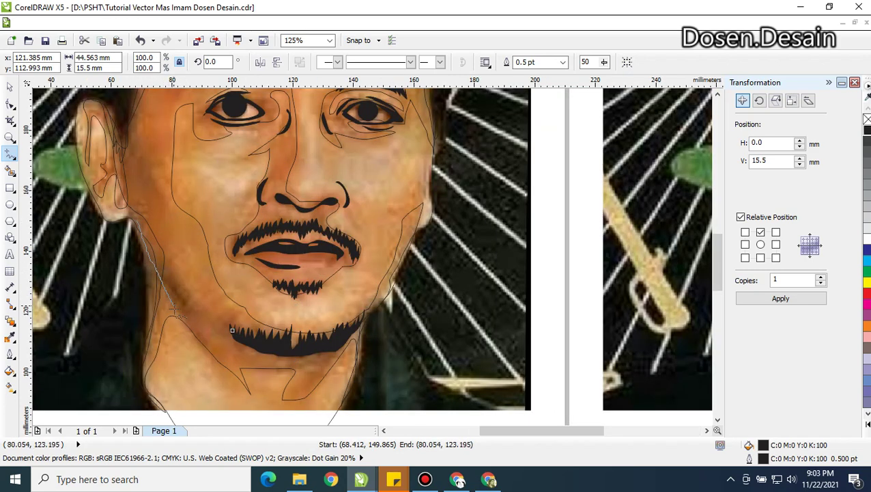
mouse_move(192, 331)
left_mouse_down()
mouse_move(207, 350)
mouse_move(181, 307)
mouse_move(191, 290)
mouse_move(186, 299)
mouse_move(202, 312)
mouse_move(132, 219)
left_mouse_up()
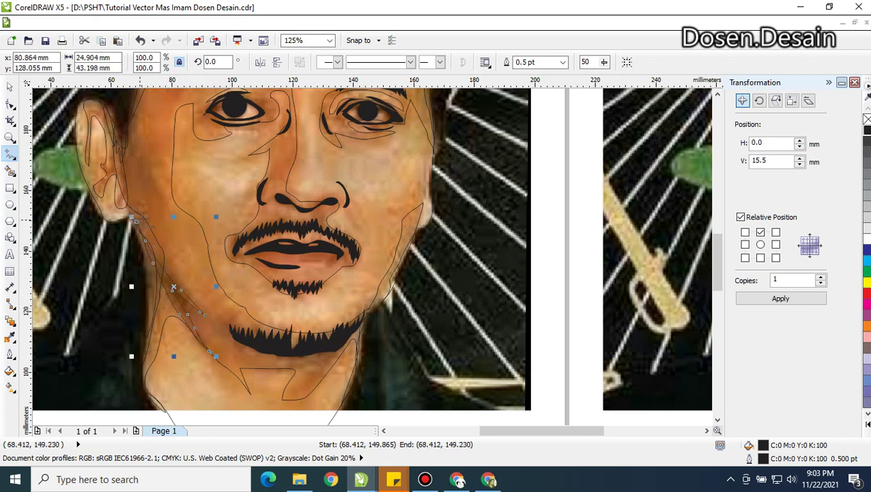
left_click(867, 129)
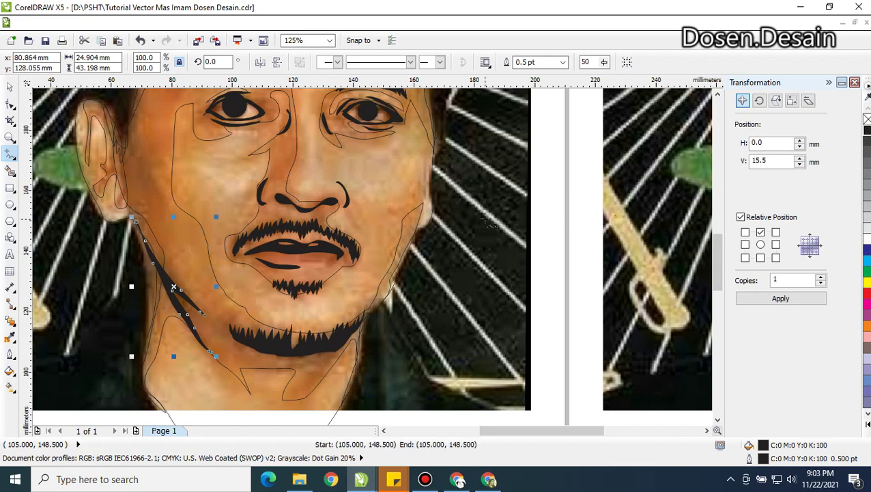
Convert the black iris circle of the left-hand eye to curves
left_click(10, 86)
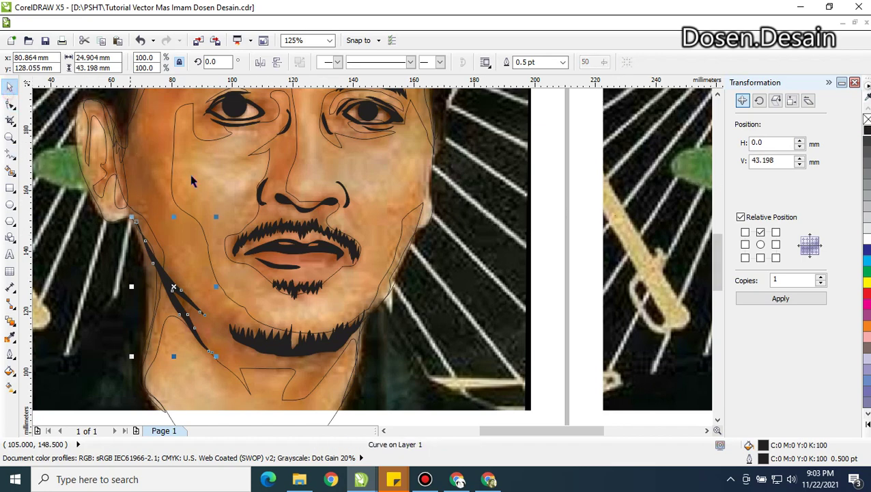
scroll(234, 175, "down", 2)
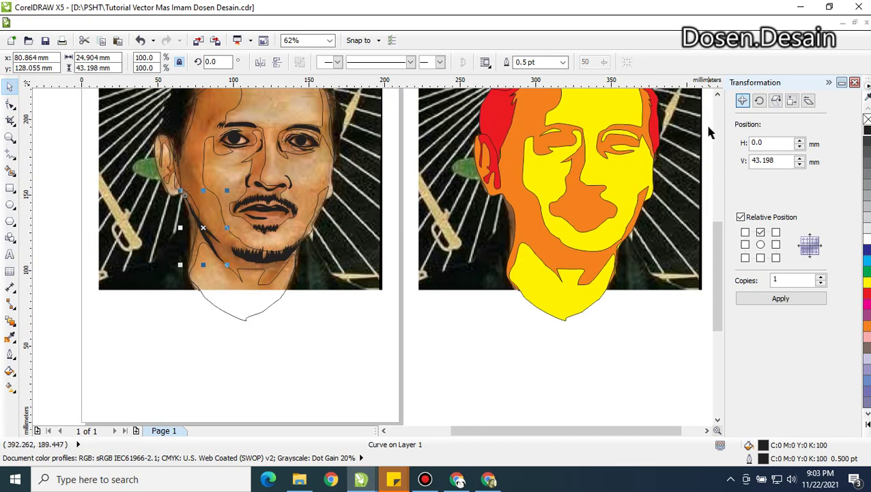
left_click(717, 96)
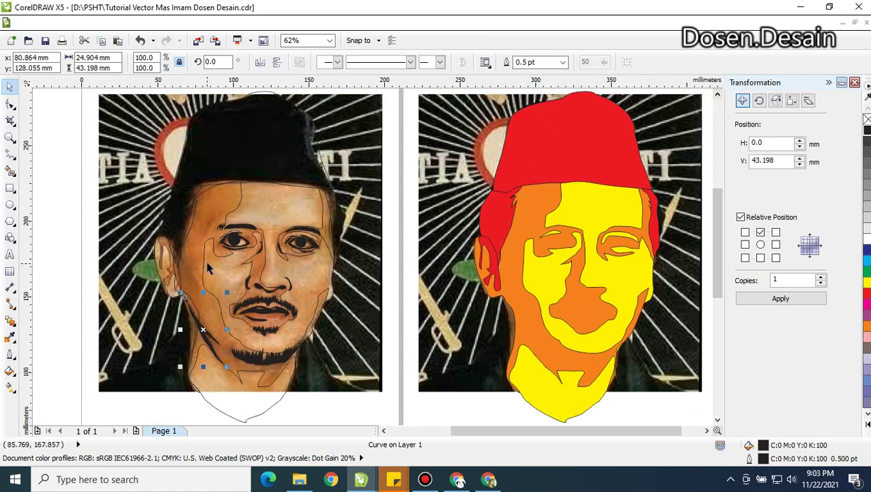
scroll(211, 229, "up", 2)
scroll(161, 222, "up", 2)
scroll(165, 220, "up", 2)
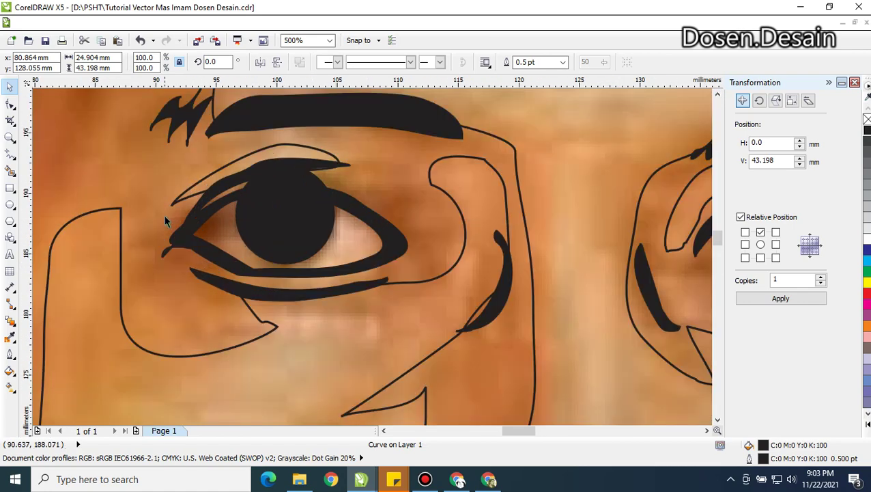
left_click(288, 188)
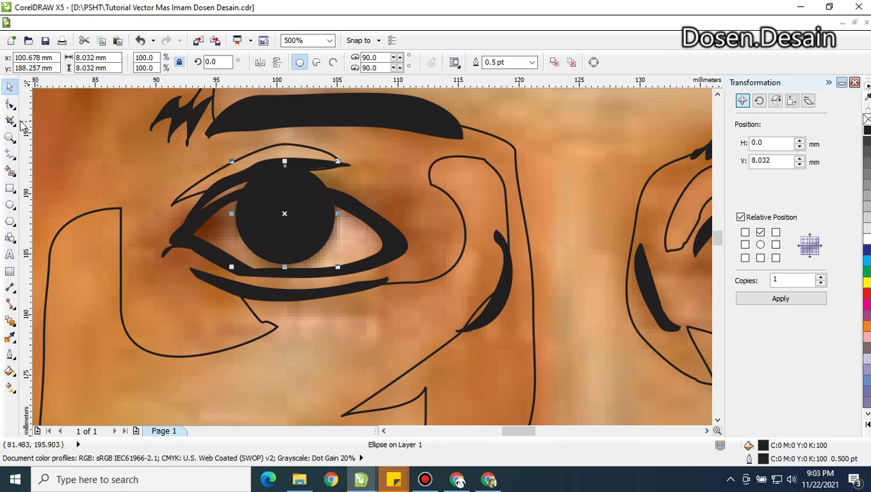
left_click(11, 102)
left_click(298, 196)
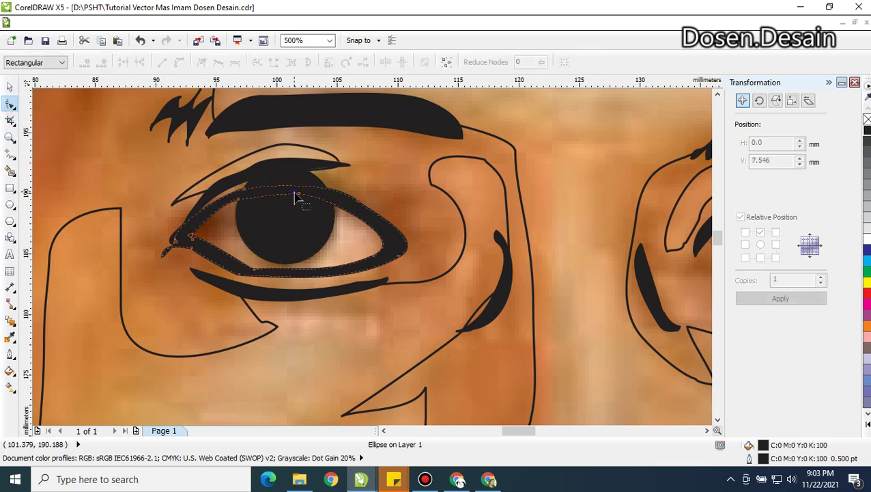
right_click(292, 190)
key("Escape")
left_click(296, 183)
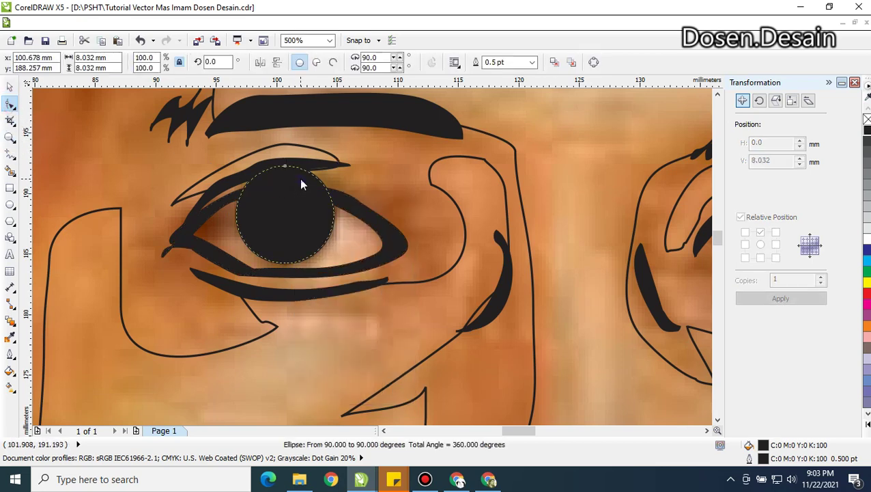
right_click(300, 184)
left_click(367, 9)
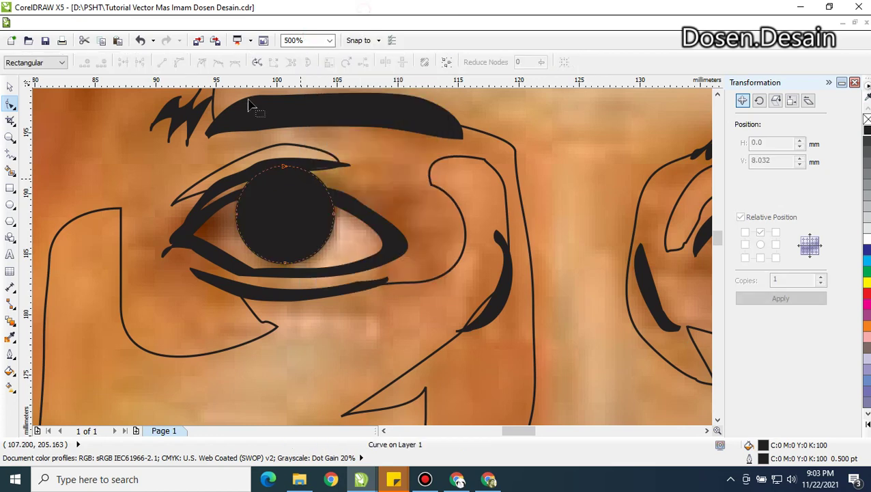
Add nodes on the iris's upper sides and lower its top edge so it no longer protrudes above the eye outline
double_click(330, 198)
left_click_drag(247, 159, 329, 181)
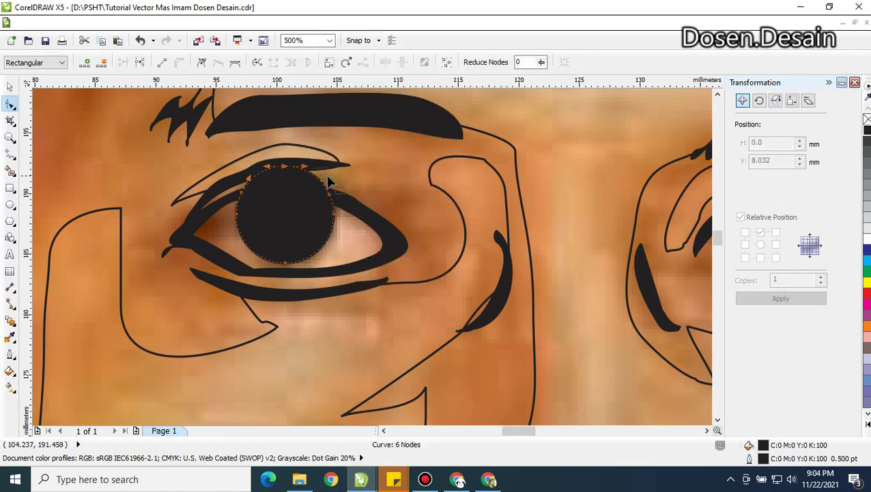
left_click_drag(283, 166, 287, 195)
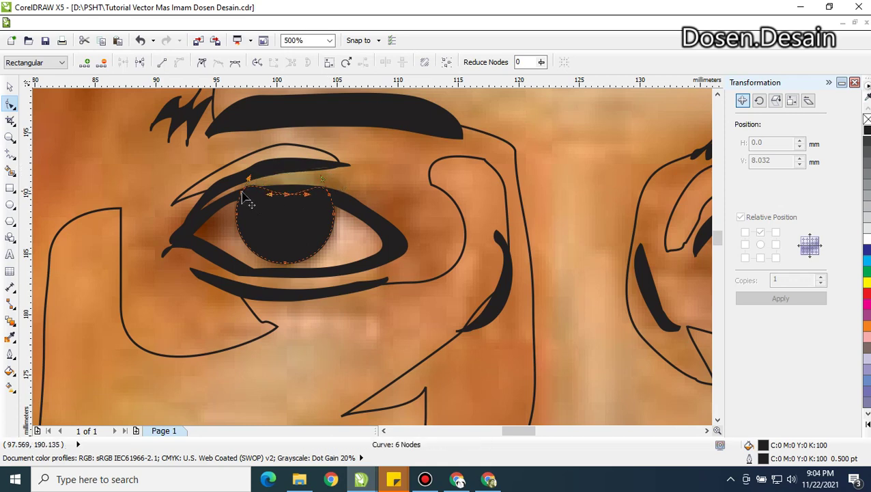
Move the upper side nodes of the left-hand eye's iris slightly inward and down, inside the eye outline
left_click(329, 195)
left_click_drag(330, 198, 327, 197)
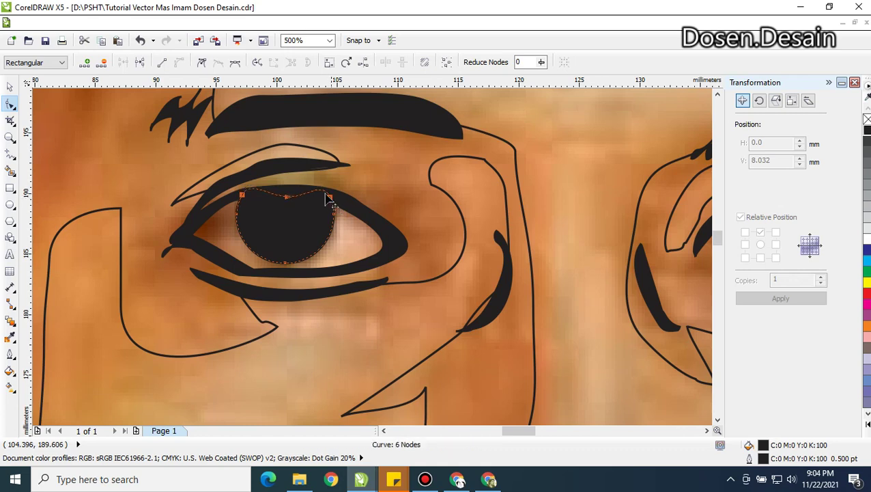
left_click(9, 86)
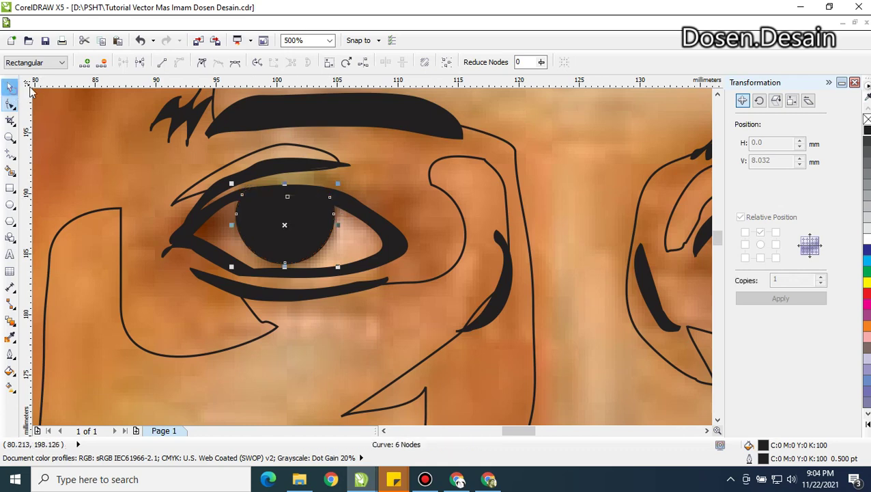
Fill the large face shadow shape and the right-hand temple shadow with orange (C0 M60 Y100 K0)
left_click(10, 136)
left_click(92, 62)
left_click(92, 62)
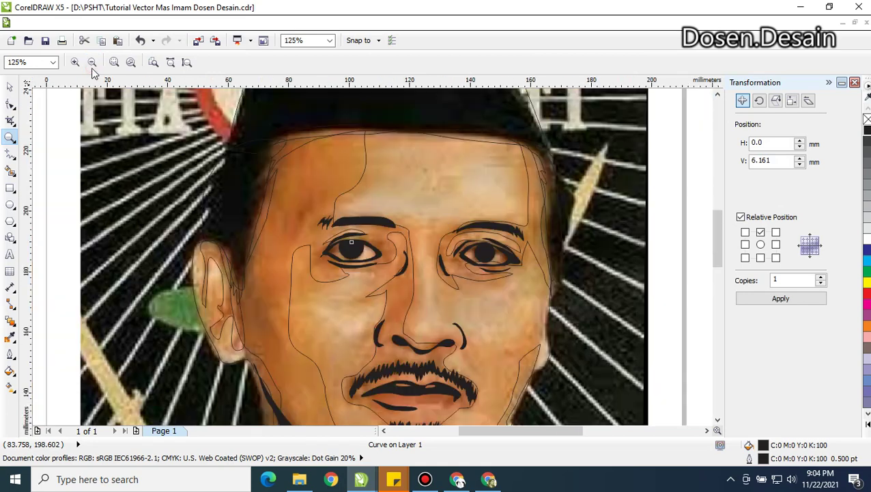
left_click(92, 62)
left_click(9, 86)
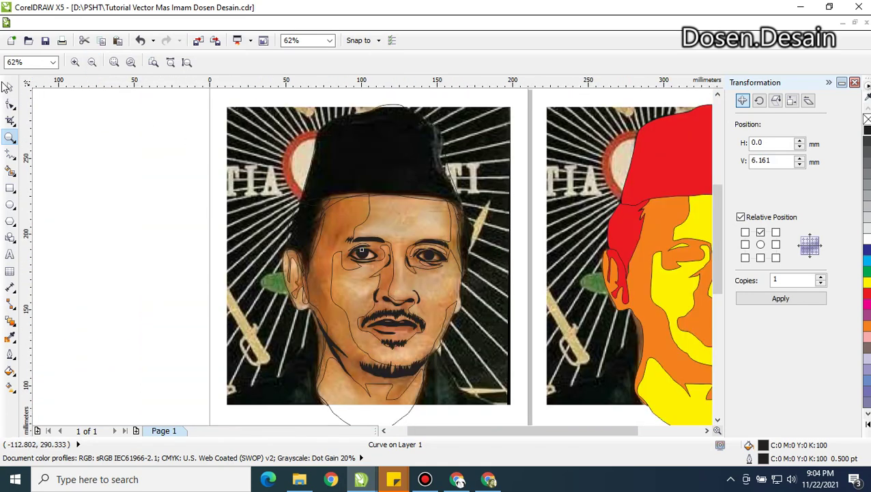
left_click(58, 103)
left_click(337, 234)
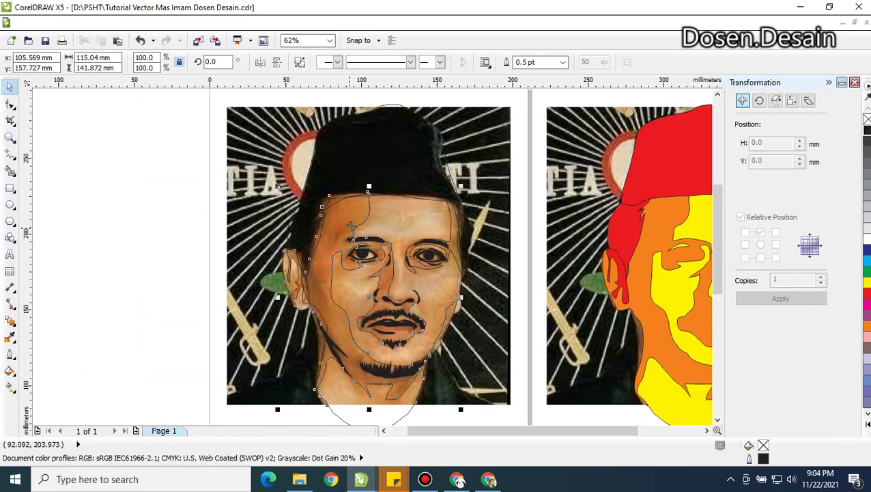
left_click(452, 230, "shift")
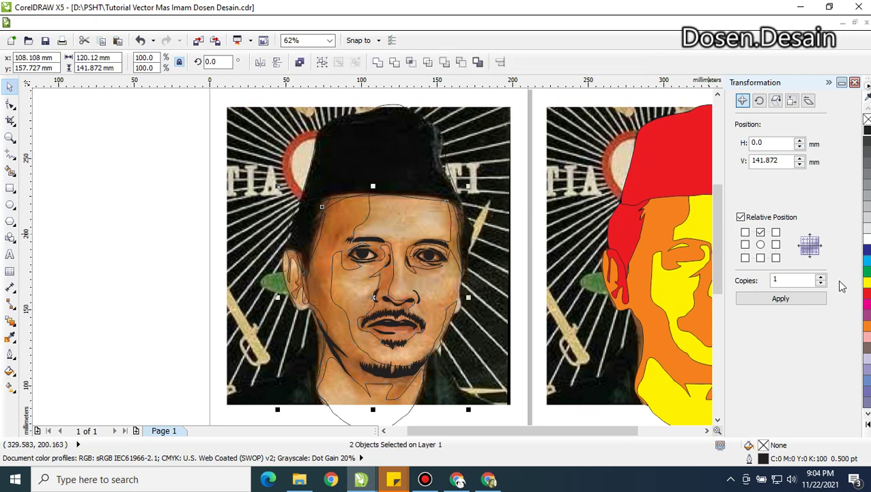
left_click(867, 329)
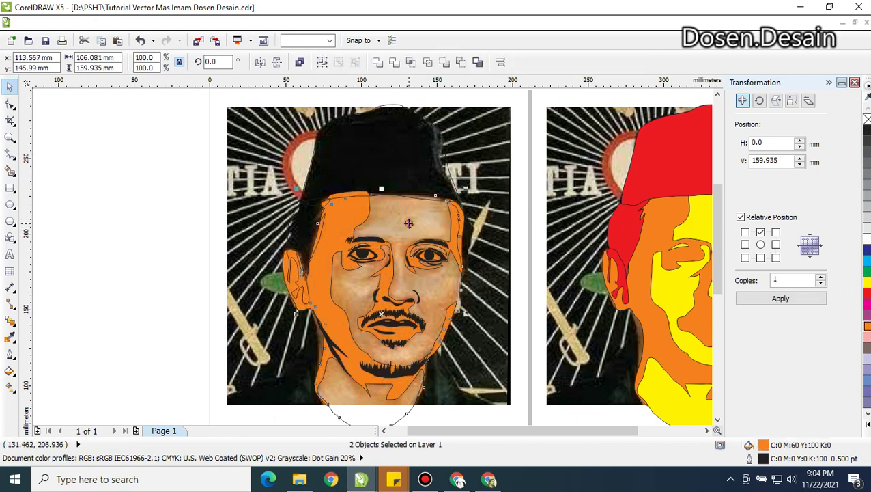
Fill the face and neck base shape with yellow (C0 M0 Y100 K0) and the cap with red (C0 M100 Y100 K0)
left_click(466, 259)
left_click(867, 283)
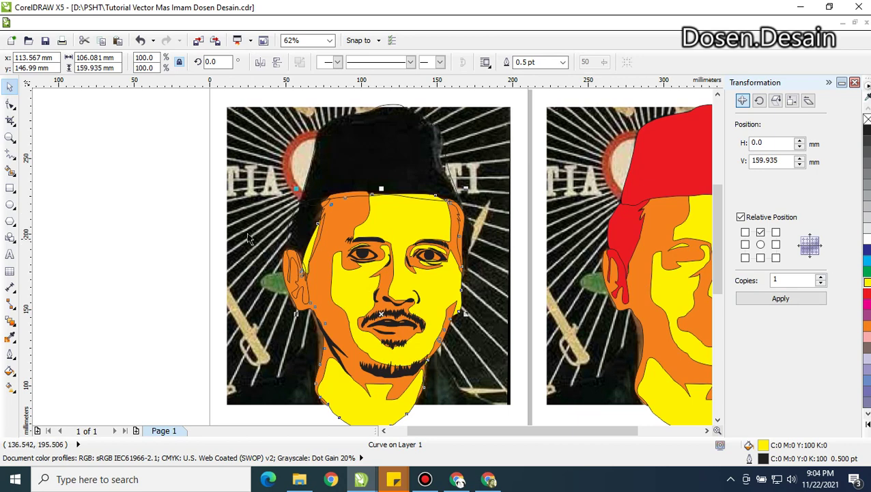
left_click(163, 220)
left_click(362, 171)
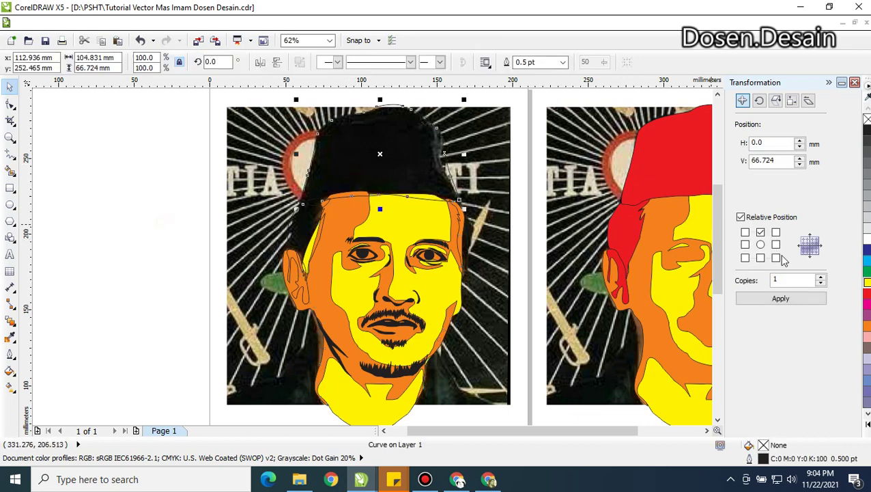
left_click(867, 294)
left_click(293, 227)
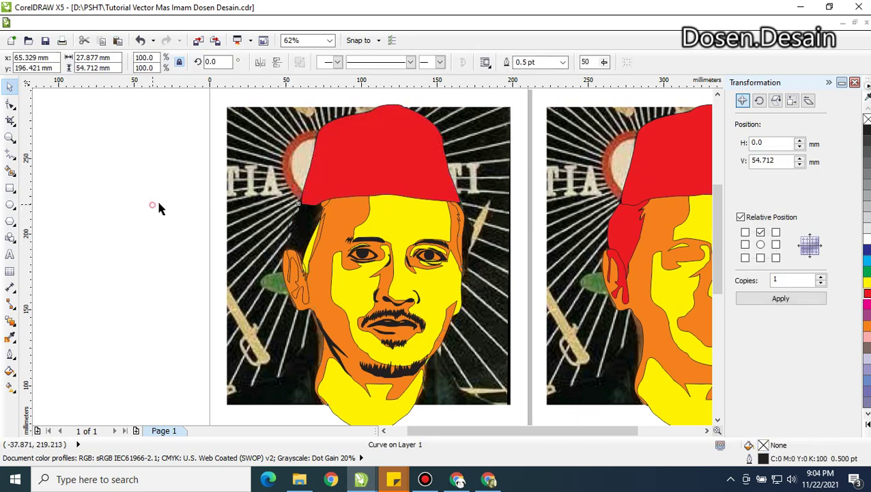
left_click_drag(161, 182, 338, 322)
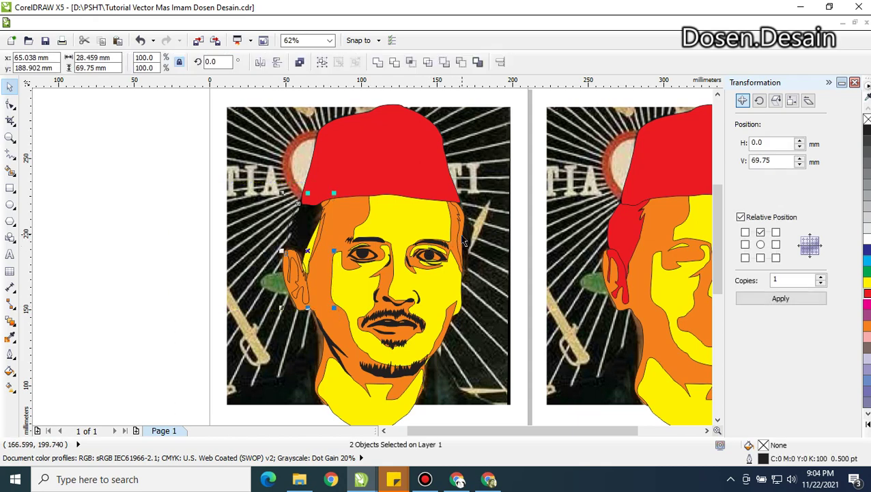
left_click(461, 235, "shift")
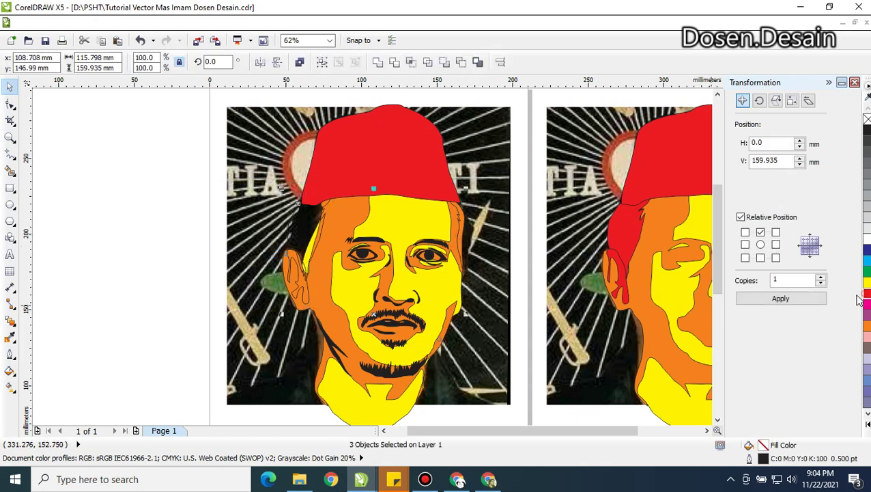
left_click(867, 294)
key("ctrl+z")
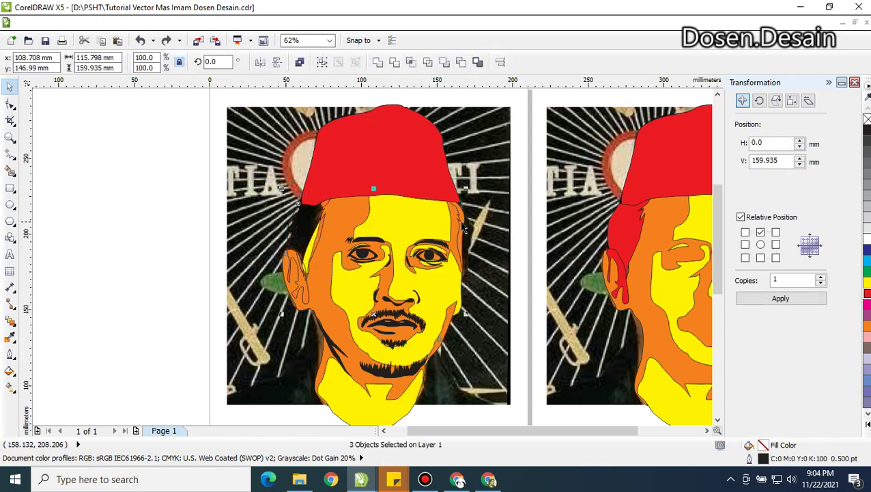
left_click(466, 228, "shift")
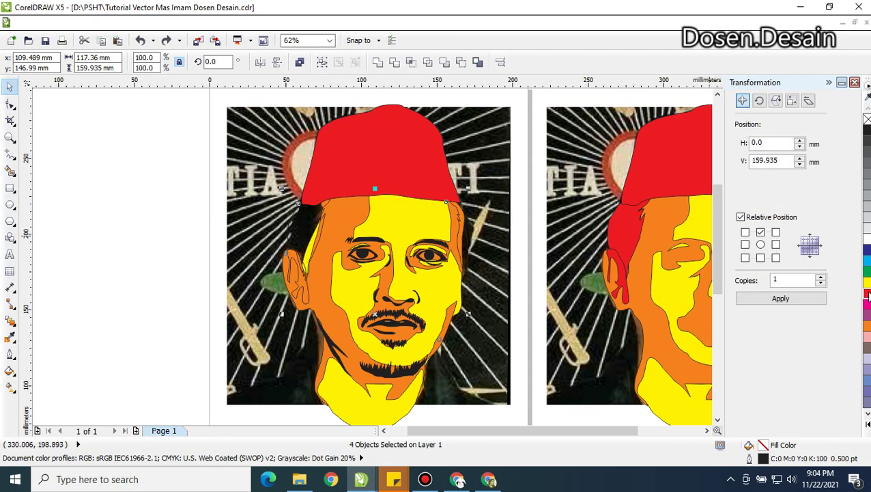
left_click(867, 293)
key("ctrl+z")
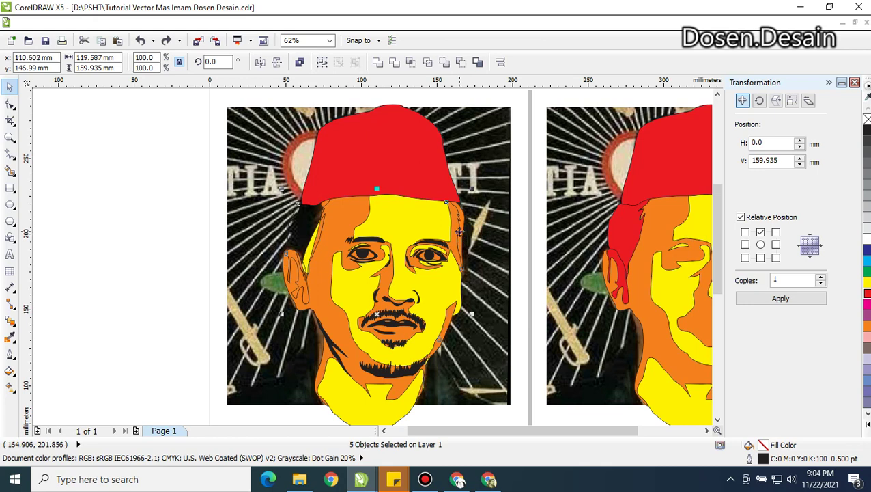
left_click(468, 223, "shift")
left_click(867, 292)
key("ctrl+z")
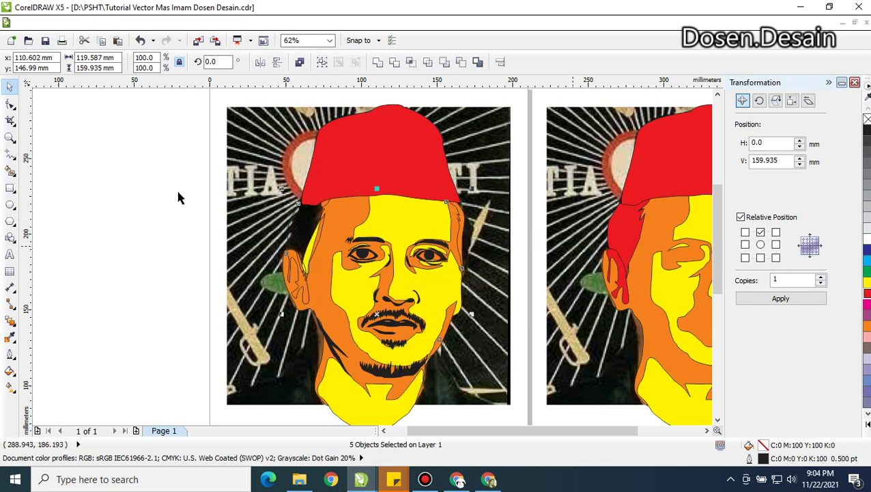
left_click_drag(125, 162, 486, 307)
key("Escape")
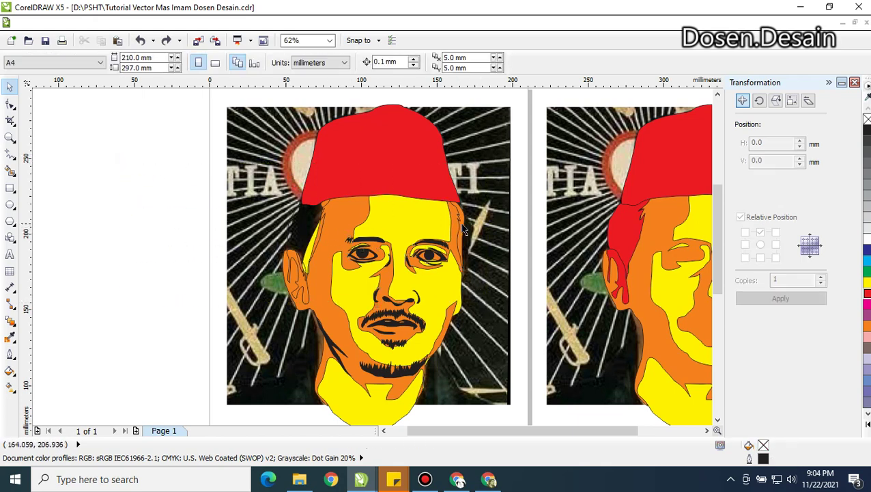
Fill the hair shapes on both sides of the head and the left-hand inner ear shadow with red (C0 M100 Y100 K0)
left_click(466, 230)
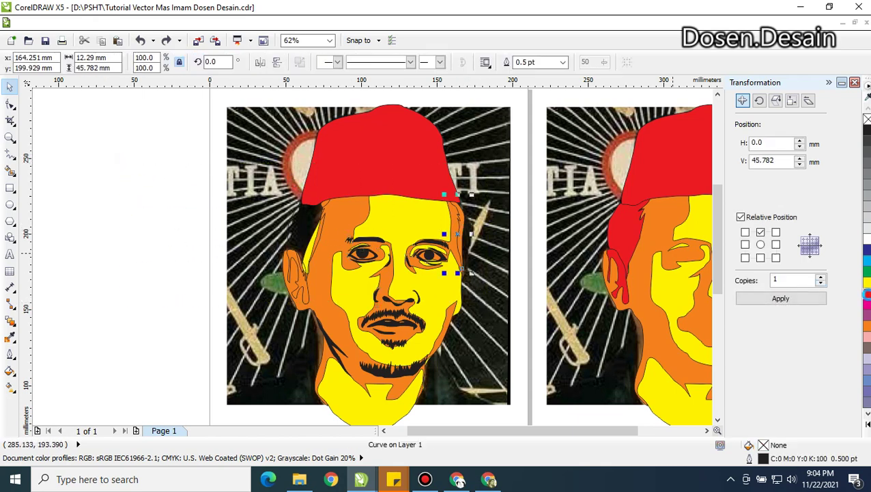
left_click(867, 292)
left_click(313, 217)
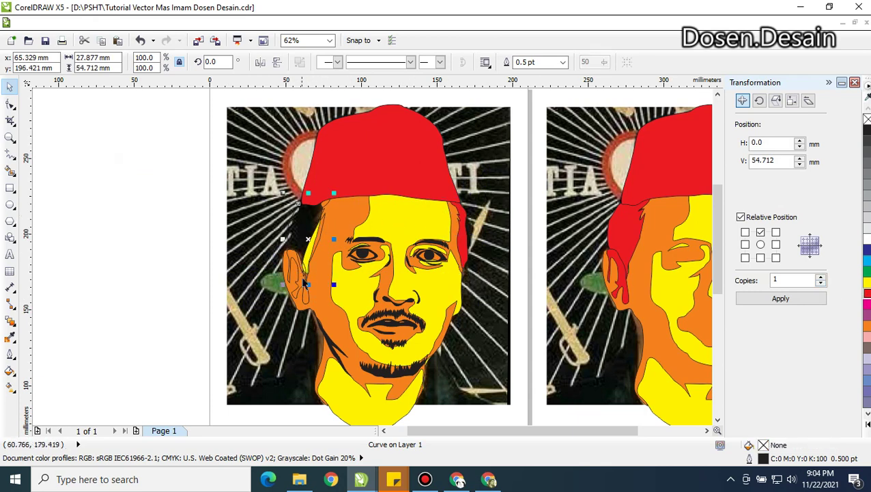
left_click(305, 294, "shift")
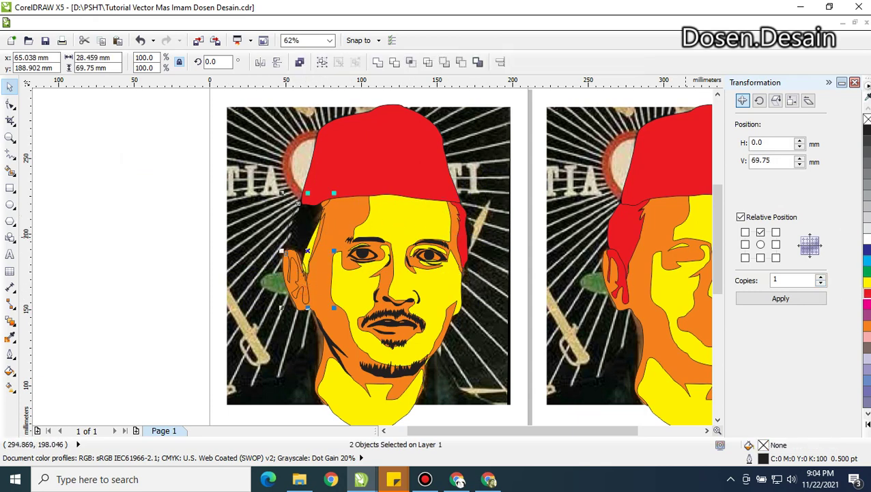
left_click(867, 292)
left_click(164, 266)
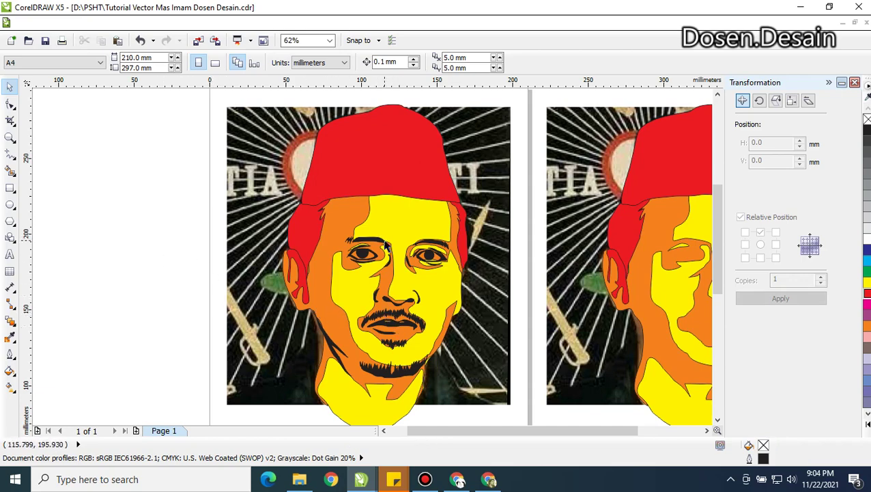
Delete the earlier coloured copy of the portrait and photo beside the page
scroll(386, 247, "down", 1)
scroll(394, 253, "up", 1)
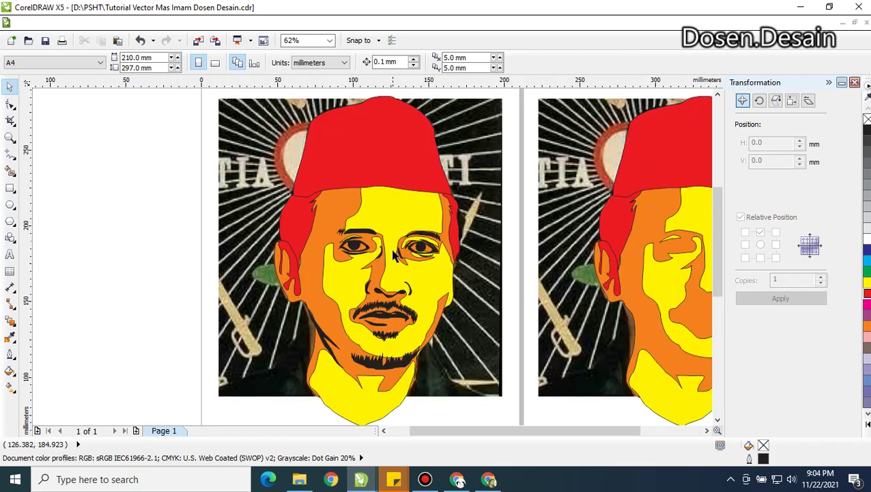
scroll(396, 263, "down", 1)
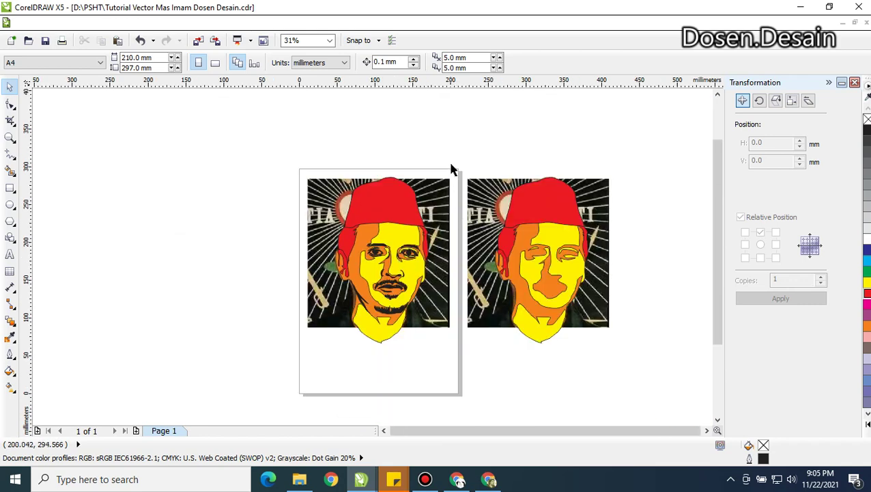
left_click_drag(459, 156, 635, 381)
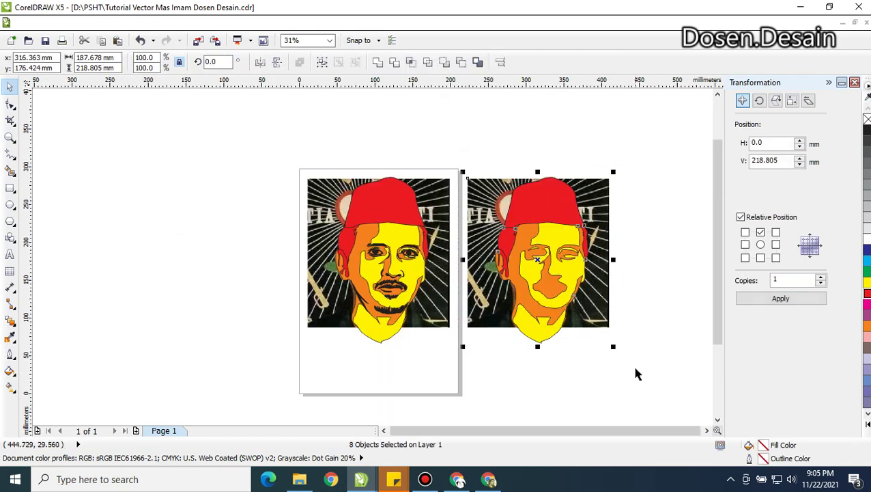
key("Delete")
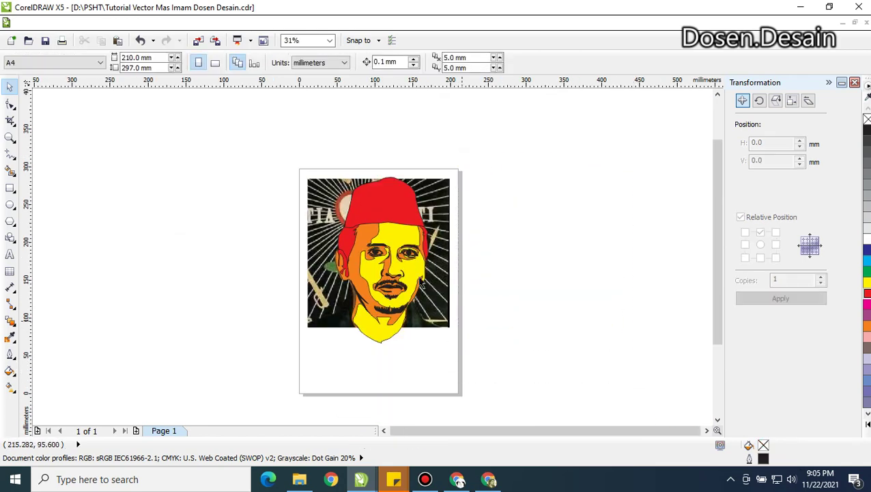
Unlock the photo on the page and place a copy of it with all the portrait shapes beside the page
right_click(441, 217)
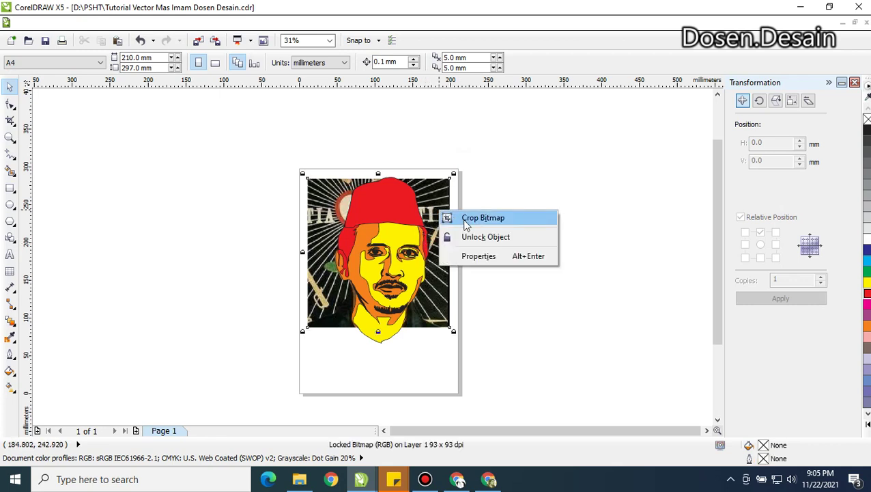
left_click(463, 232)
left_click_drag(277, 149, 488, 387)
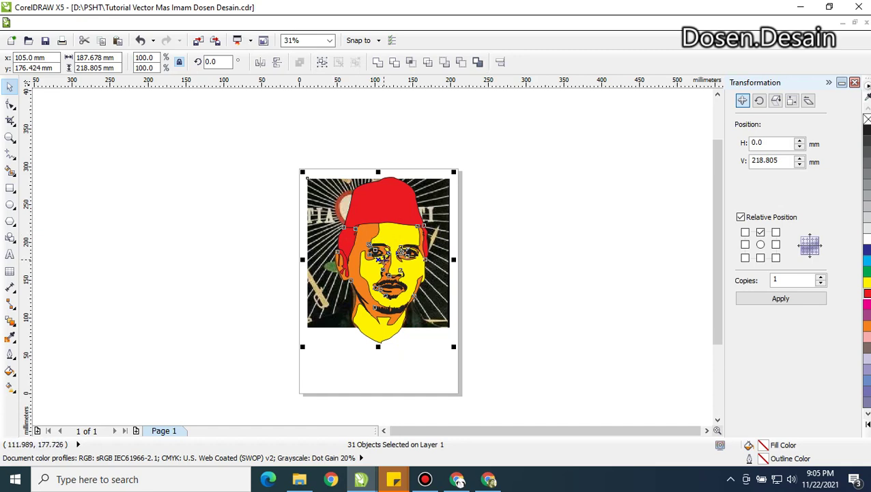
left_click_drag(383, 258, 568, 260)
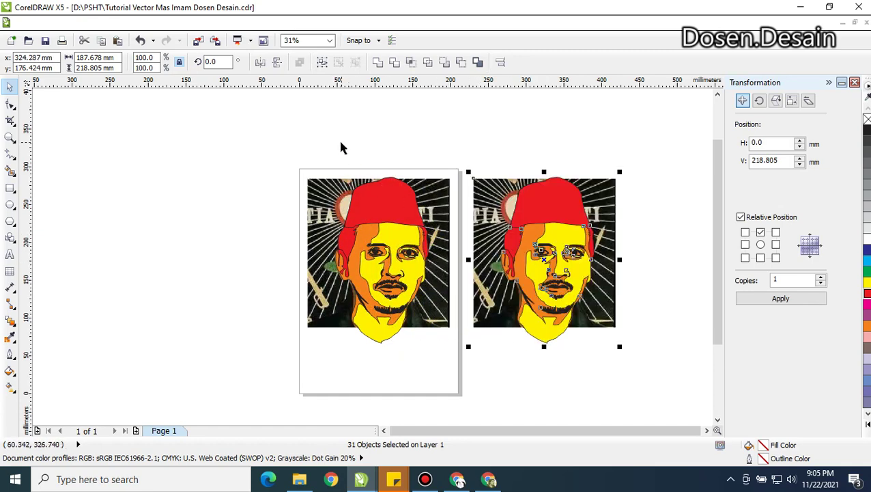
left_click(340, 146)
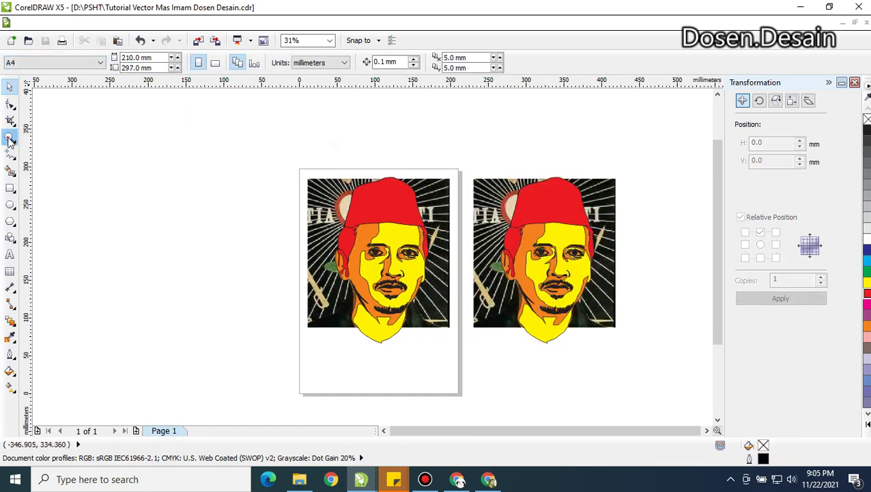
Reshape the black eyebrow above the left-hand eye, raising its lower edge and curving it toward the inner end
left_click(9, 137)
left_click_drag(293, 168, 461, 337)
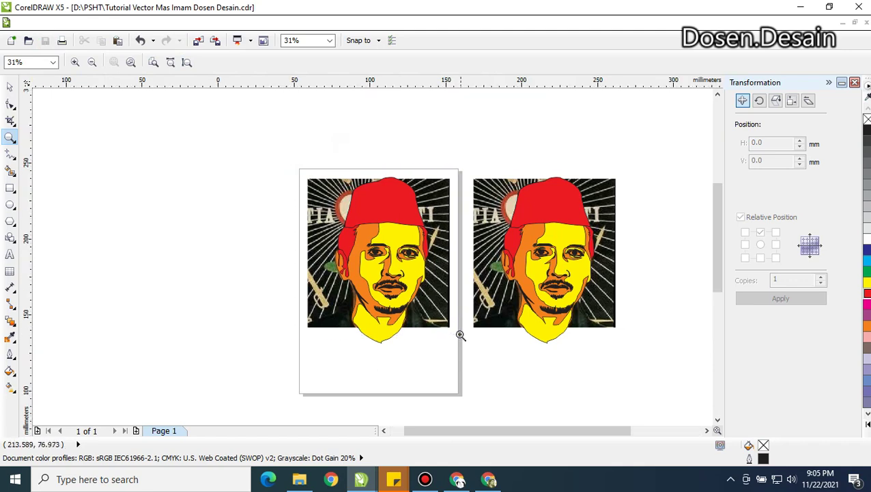
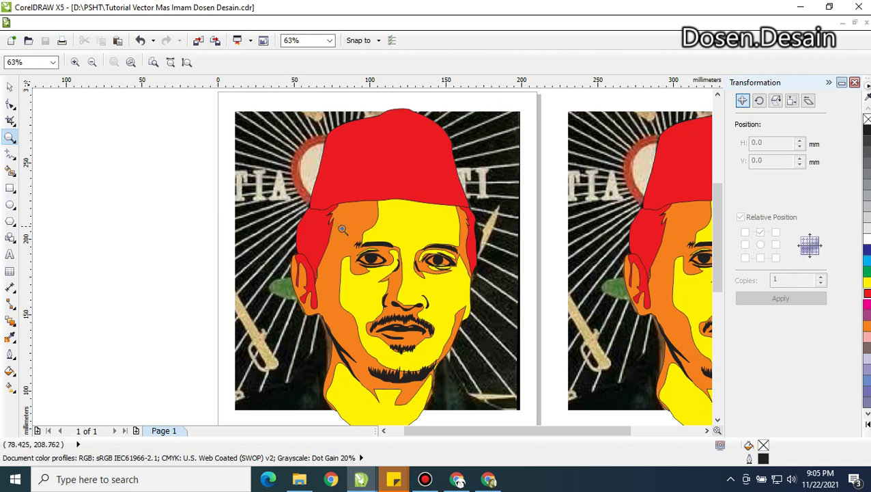
left_click_drag(337, 230, 406, 289)
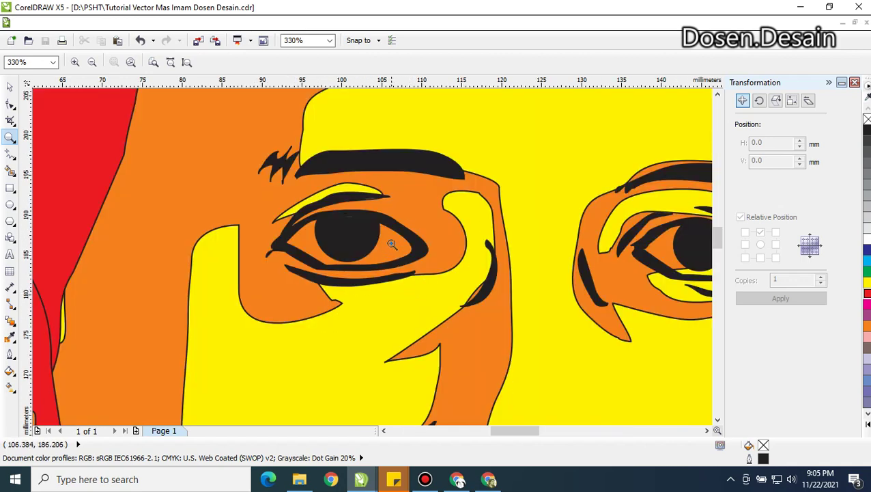
left_click(10, 103)
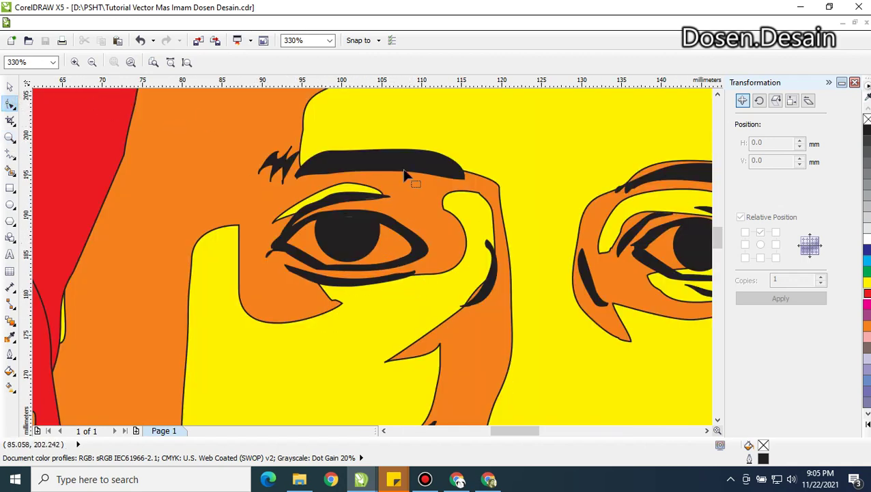
left_click(382, 169)
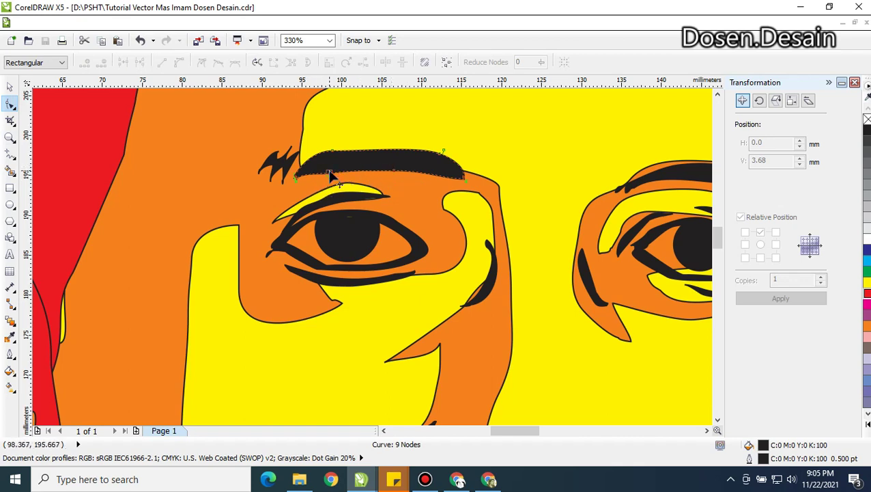
left_click_drag(333, 176, 406, 153)
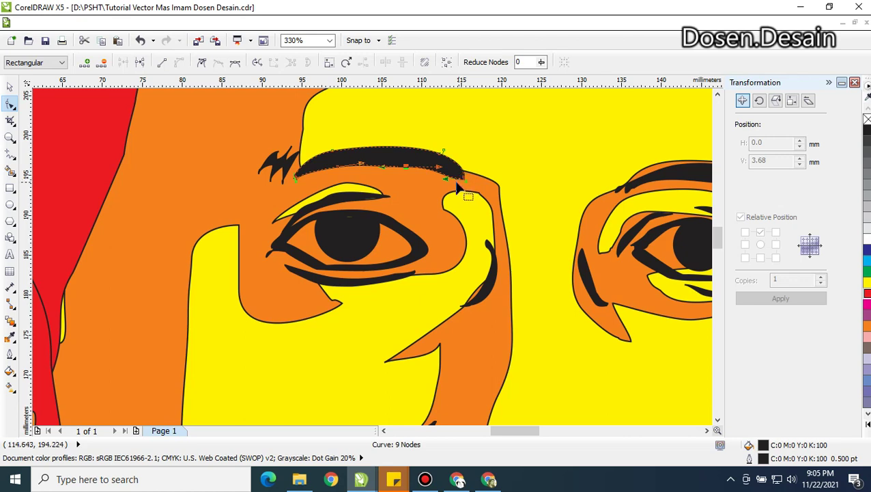
left_click_drag(454, 181, 459, 185)
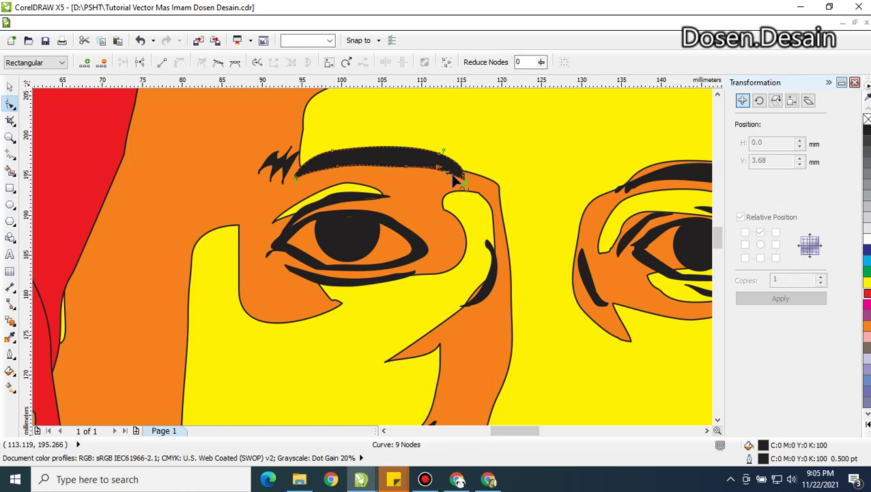
Smooth the corner of the orange face shadow beside the inner end of the left-hand eyebrow
left_click(495, 199)
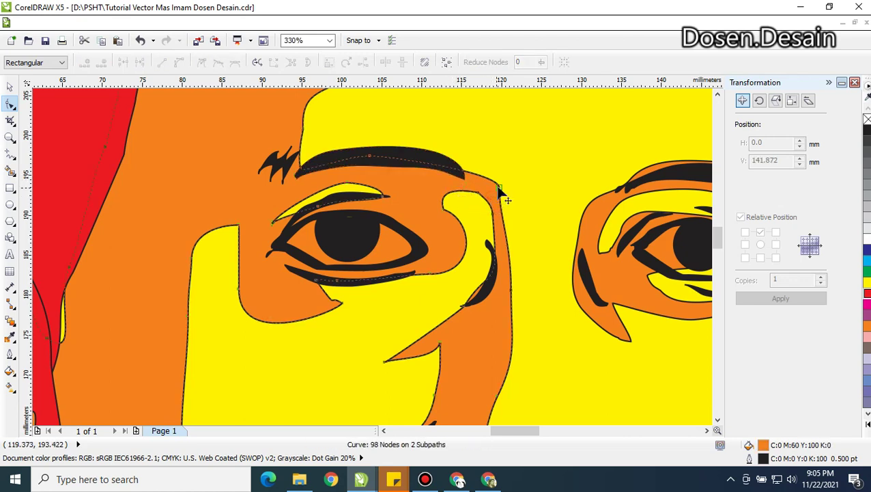
left_click_drag(500, 191, 484, 176)
left_click(340, 170)
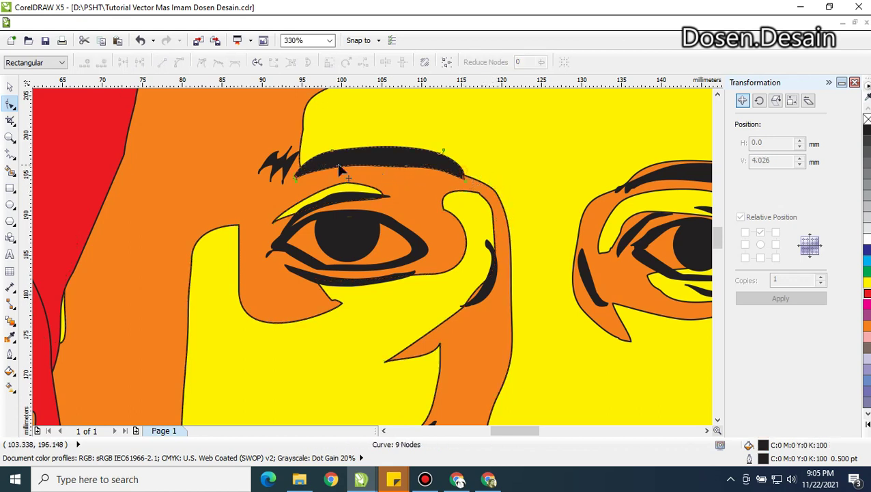
Split the lower right-hand strand of the small black hair tuft beside the eyebrow into two pointed strands
left_click(286, 172)
scroll(286, 174, "up", 2)
scroll(285, 172, "up", 2)
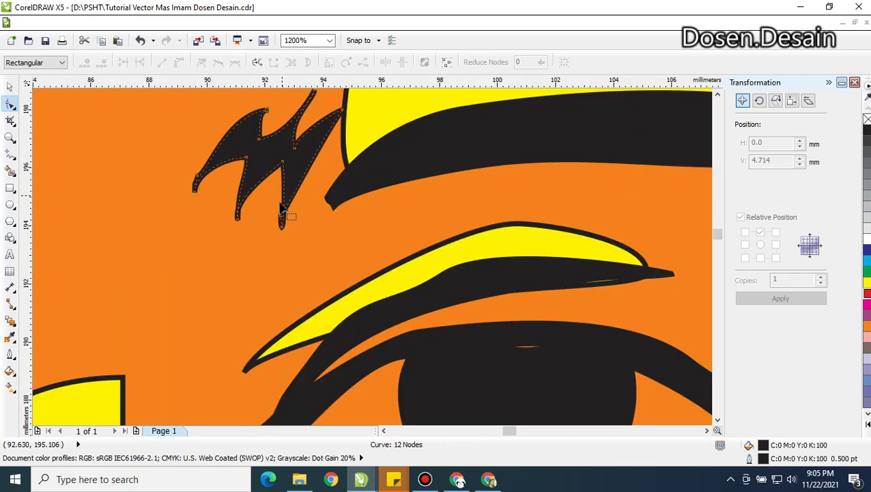
left_click(315, 234)
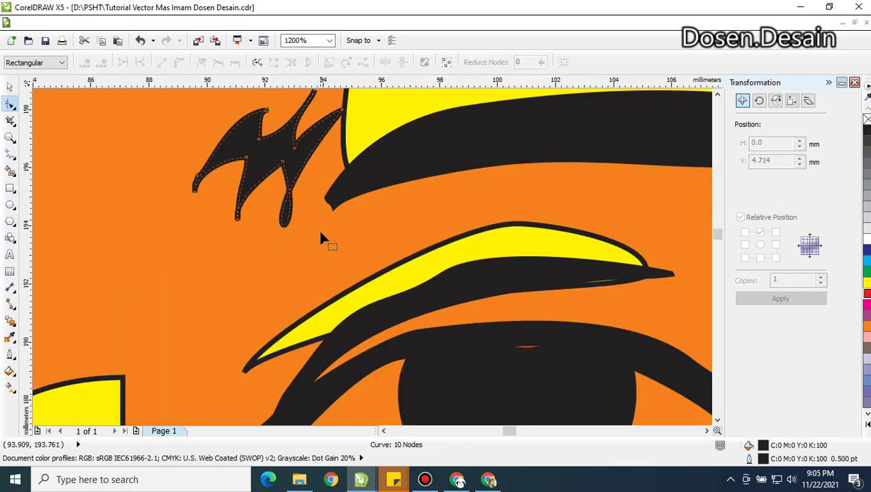
left_click(299, 223)
left_click(286, 222)
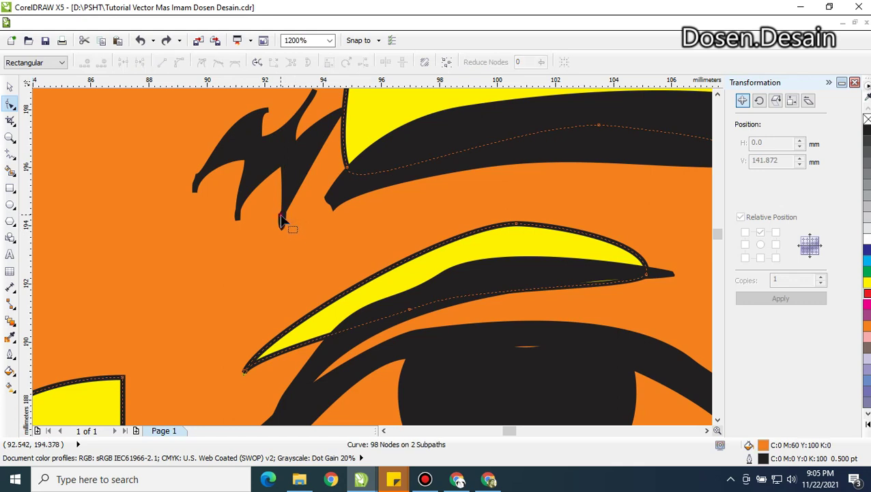
left_click(284, 220)
left_click_drag(281, 214, 294, 147)
scroll(286, 137, "down", 2)
scroll(277, 118, "up", 2)
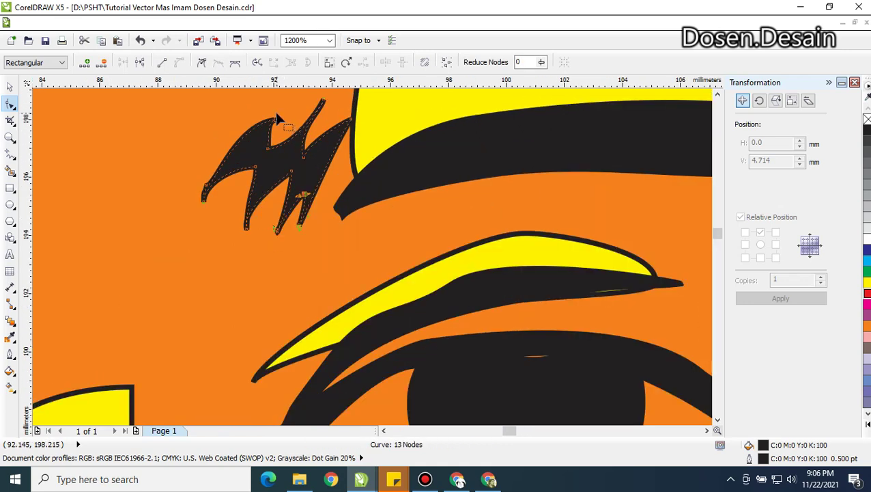
Reshape the hair tuft's upper left edge, delete the extra node near its left tip, and curve the tall upper strand
left_click_drag(238, 121, 263, 114)
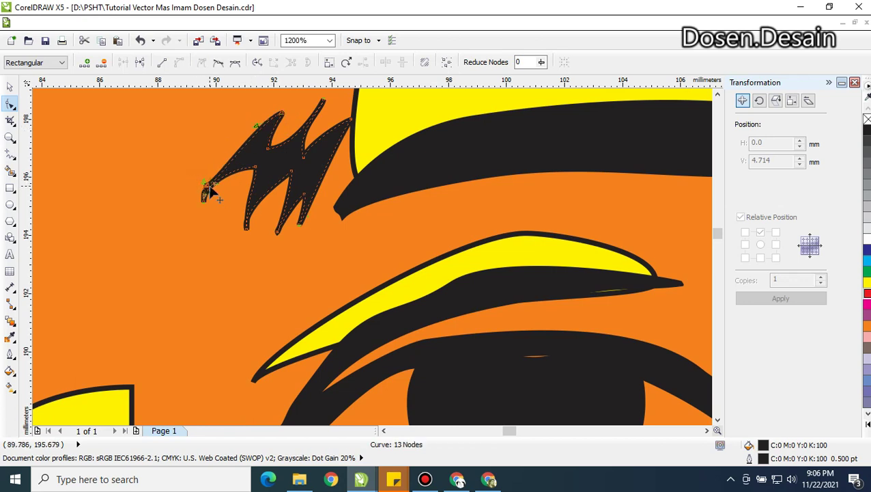
key("Delete")
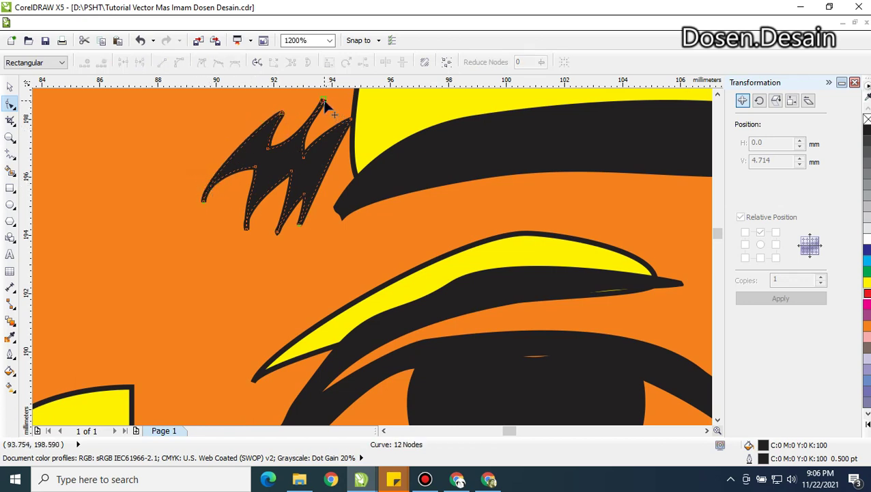
left_click(324, 102)
left_click_drag(298, 137, 307, 117)
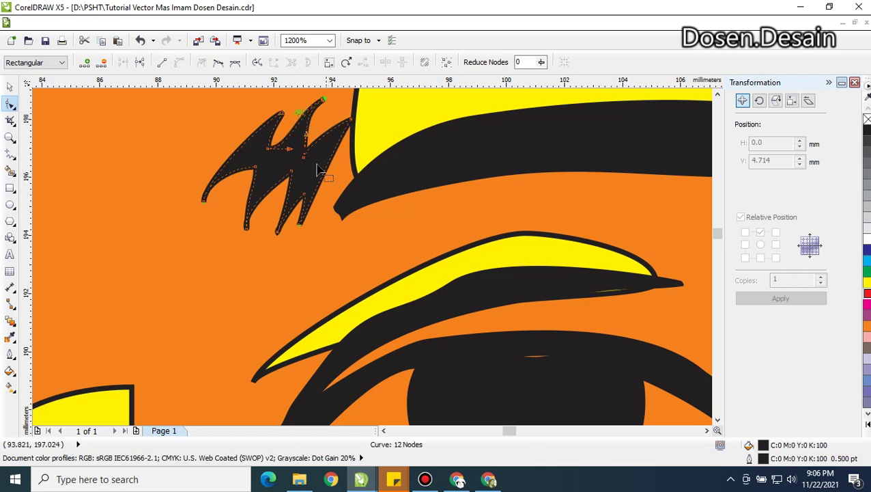
Curve the tuft's right and left outer edges and adjust the notches between its upper strands
left_click(321, 177)
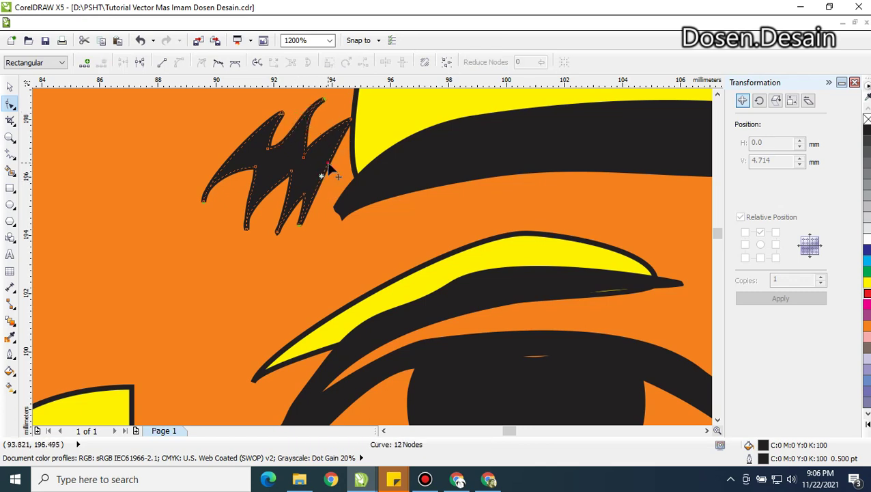
left_click_drag(328, 165, 326, 171)
left_click(306, 196)
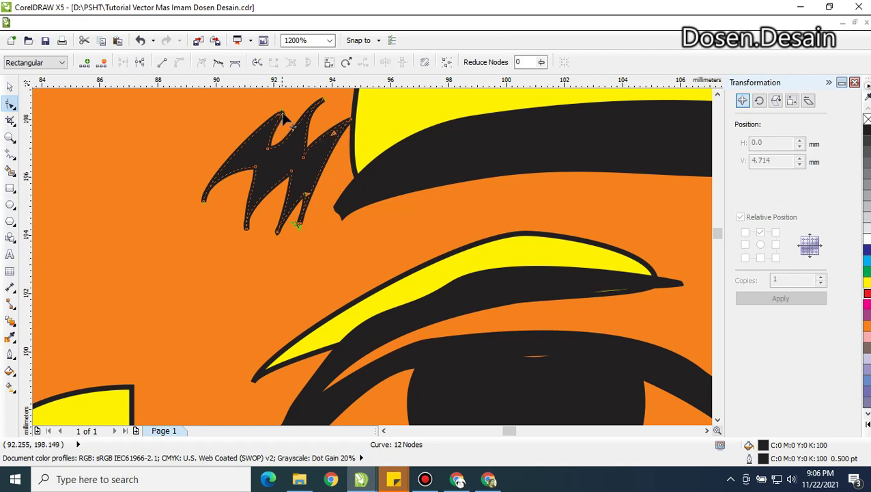
left_click_drag(286, 118, 217, 183)
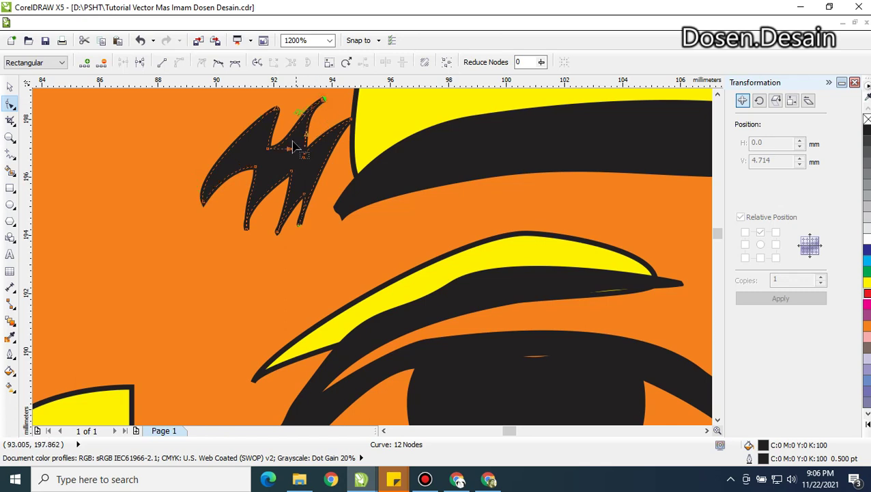
left_click_drag(292, 154, 305, 132)
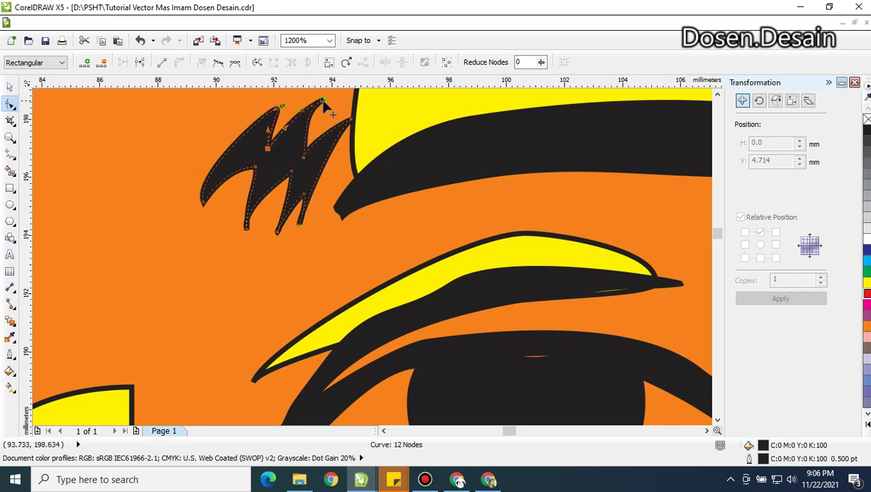
left_click_drag(305, 164, 293, 161)
Remove the outline of the left-hand eyebrow and delete the extra node at its outer tip
left_click(338, 205)
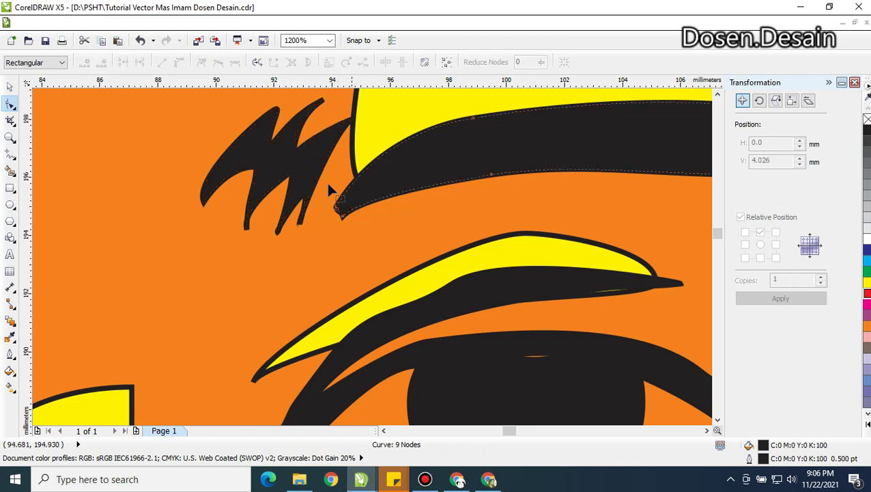
left_click(9, 86)
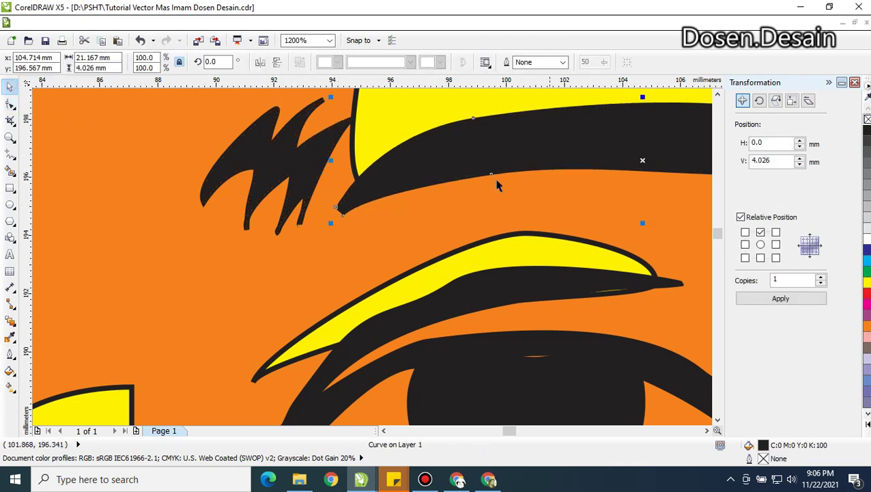
left_click(10, 103)
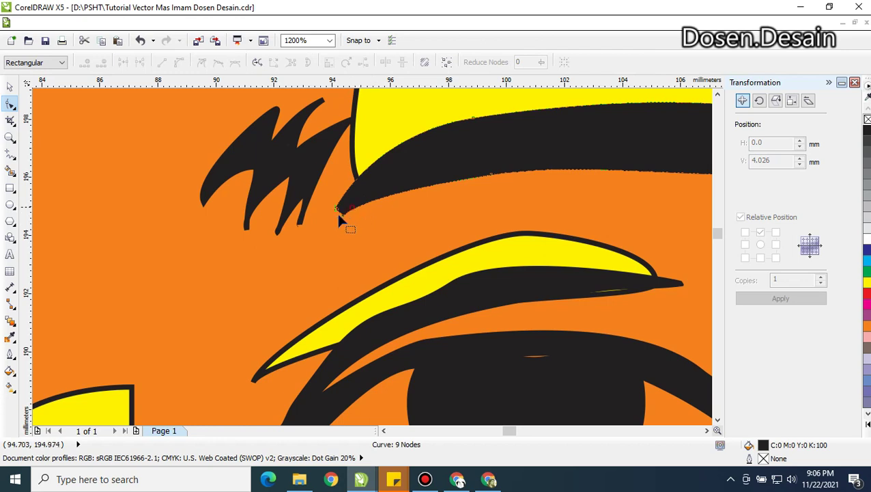
key("Delete")
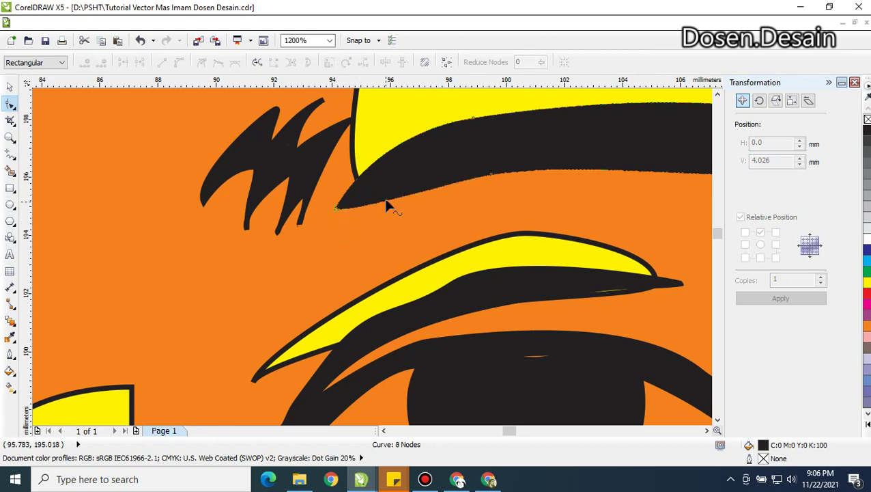
key("ctrl+z")
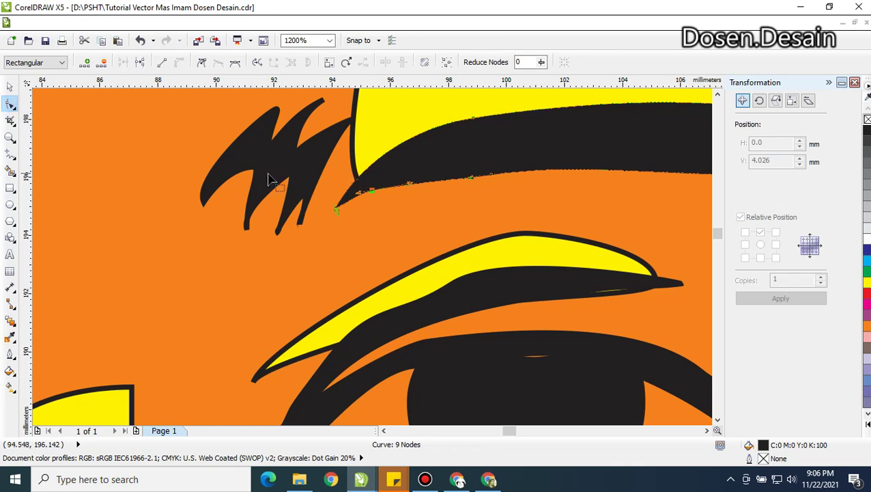
Add nodes along the eyebrow's lower edge near its outer end and shape them into jagged hair points
double_click(385, 192)
left_click_drag(385, 192, 350, 218)
left_click_drag(409, 207, 404, 203)
double_click(408, 203)
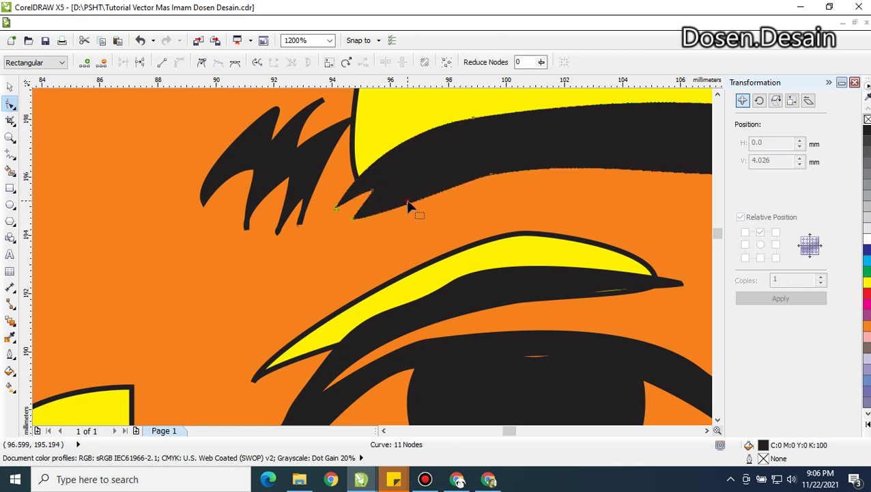
double_click(392, 216)
left_click_drag(404, 207, 383, 209)
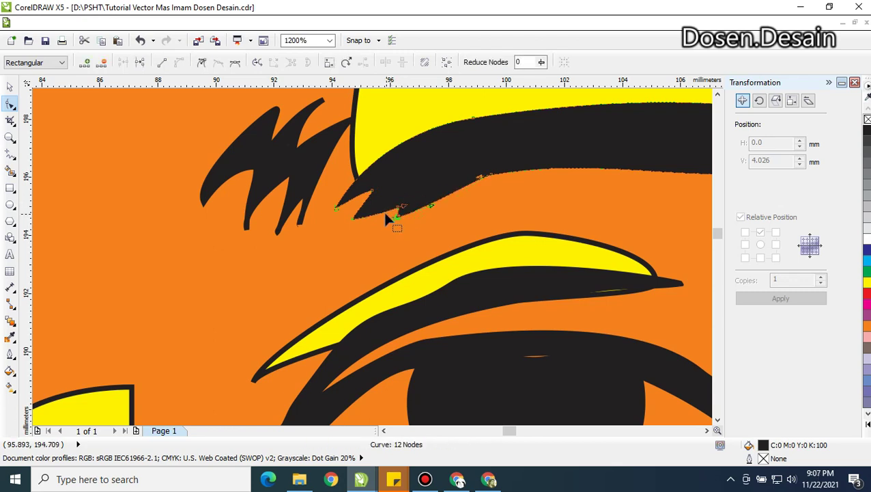
left_click(384, 213)
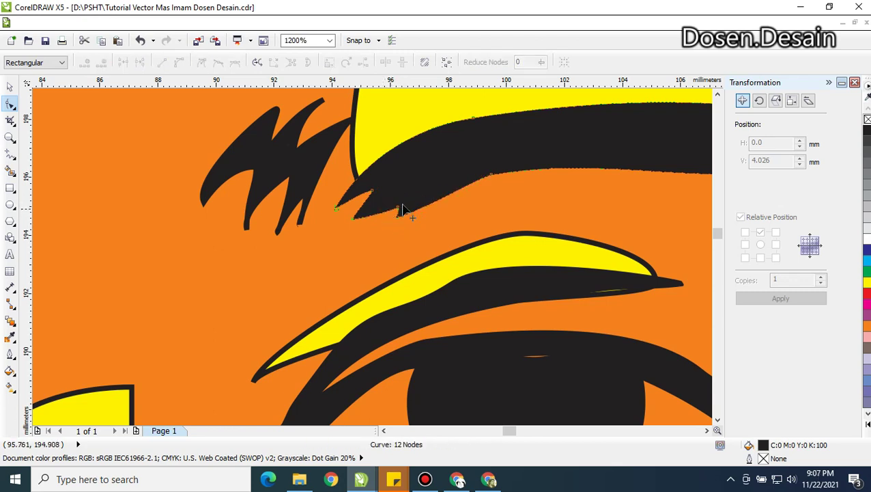
left_click(490, 175)
left_click_drag(387, 195, 390, 214)
Delete the tip node of the lower right-hand strand on the hair tuft
left_click(302, 227)
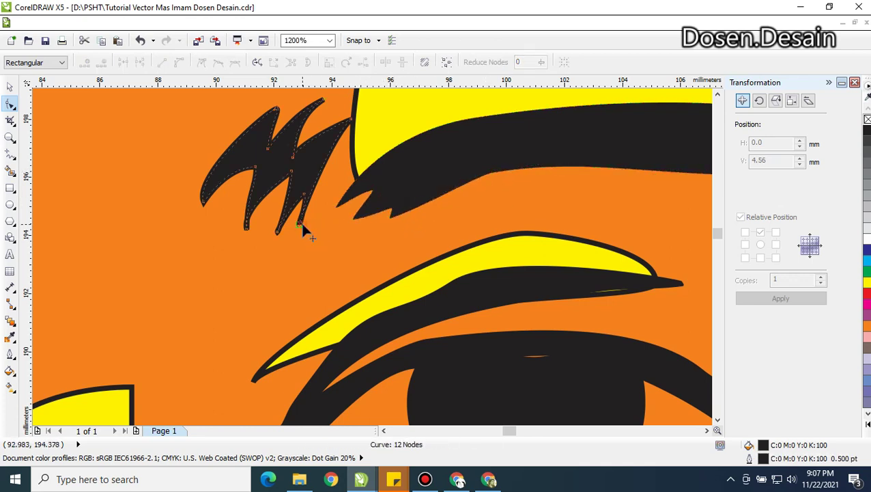
left_click_drag(314, 234, 310, 224)
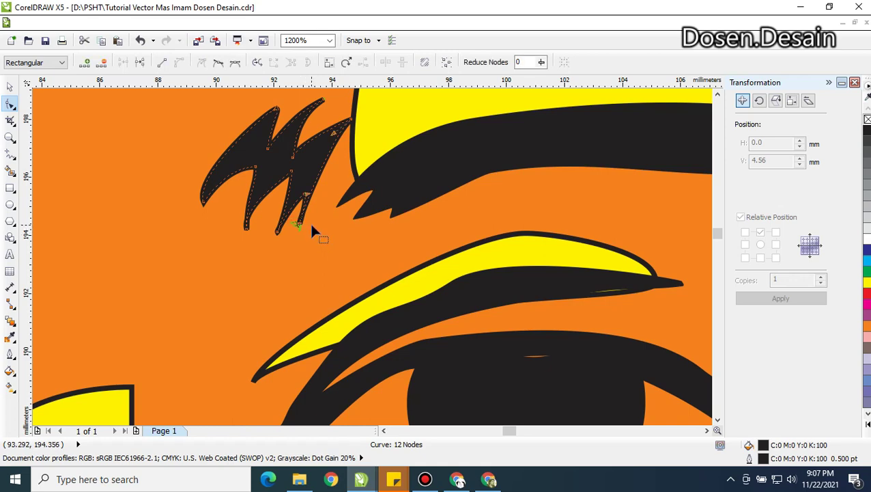
key("Delete")
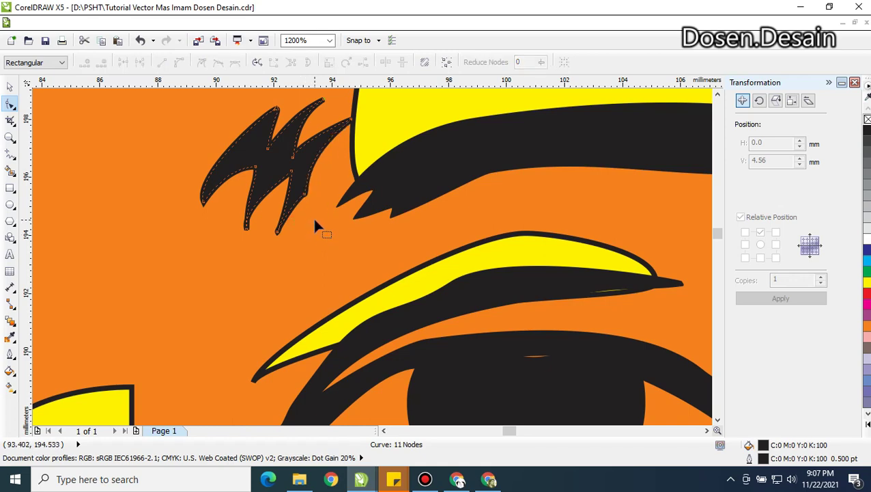
Adjust the curve handles at the tips of the hair tuft's left-hand and middle lower strands to taper them smoothly
scroll(314, 220, "down", 3)
scroll(321, 216, "up", 1)
scroll(301, 200, "up", 1)
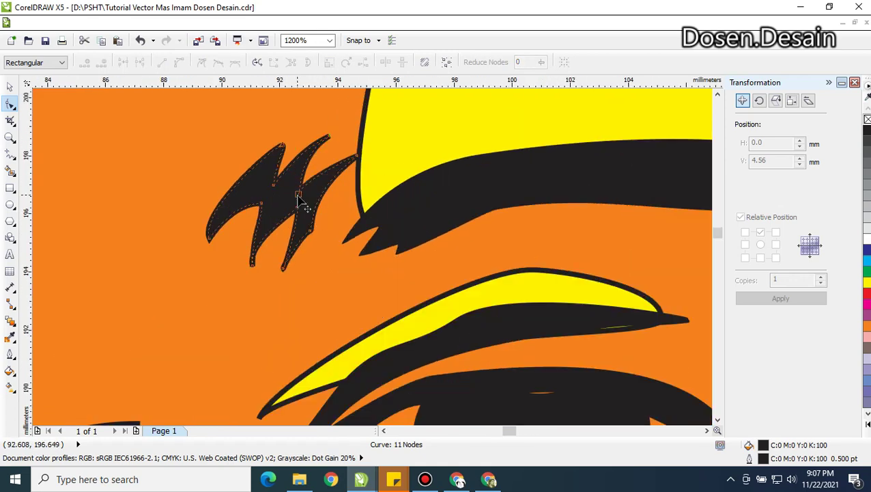
scroll(230, 211, "up", 1)
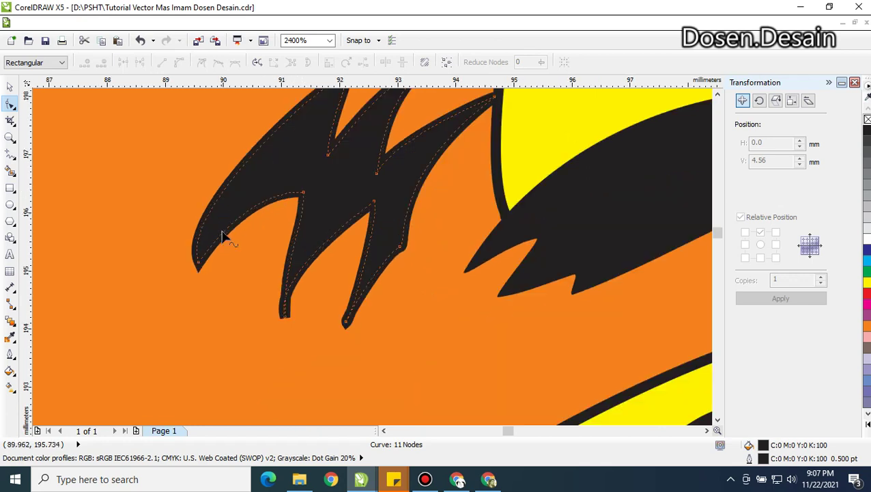
left_click(199, 262)
left_click_drag(177, 215, 199, 208)
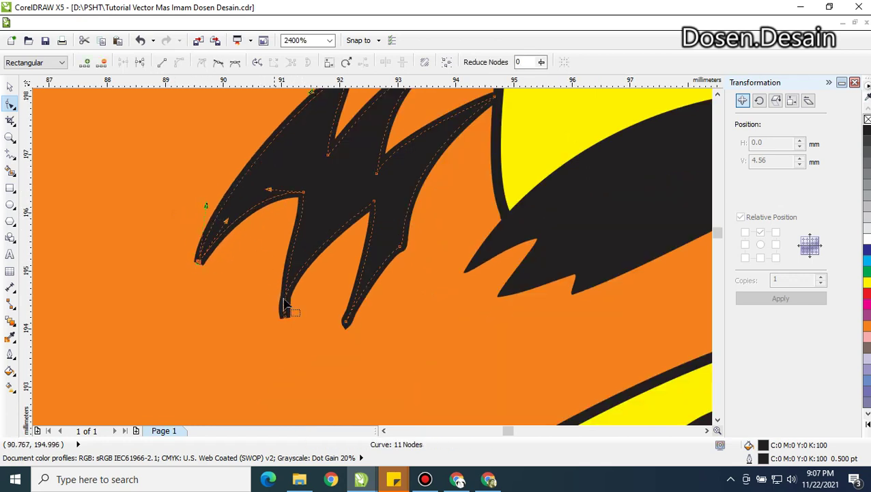
left_click(286, 313)
left_click_drag(271, 284, 299, 289)
Taper the tip of the tuft's right-hand lower strand and remove the tuft's outline
left_click(346, 320)
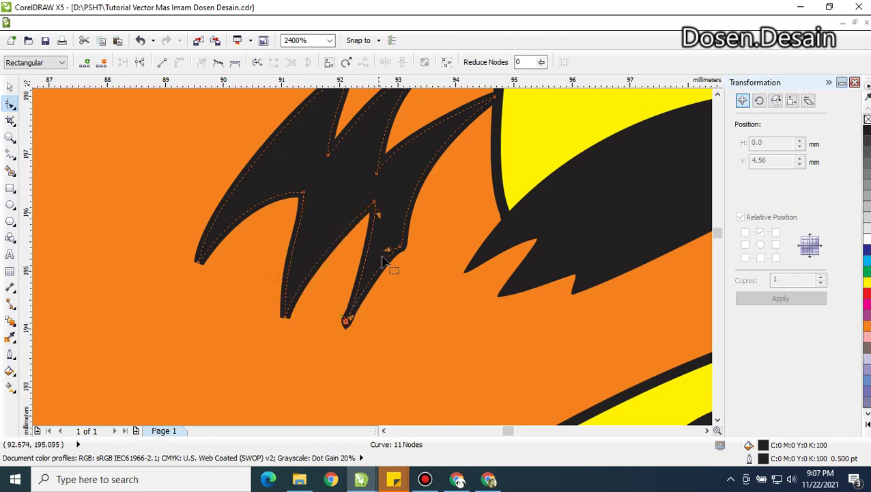
left_click_drag(354, 318, 344, 304)
scroll(436, 209, "down", 1)
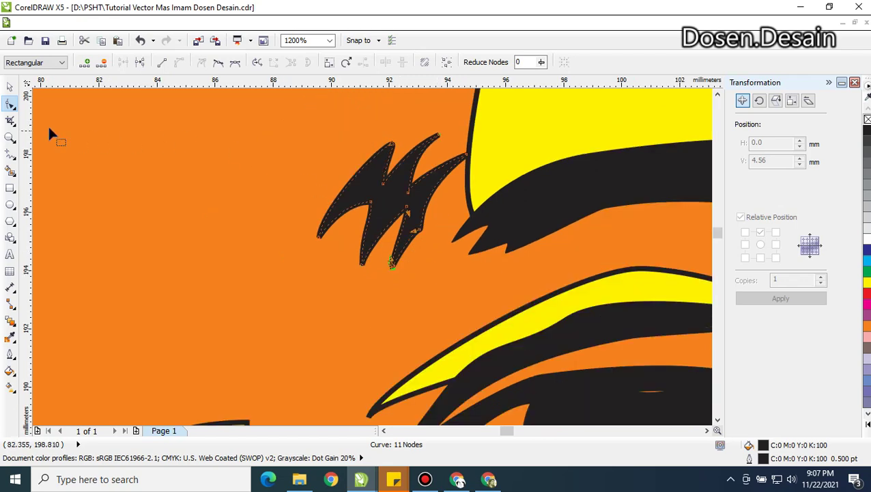
left_click(9, 87)
right_click(867, 120)
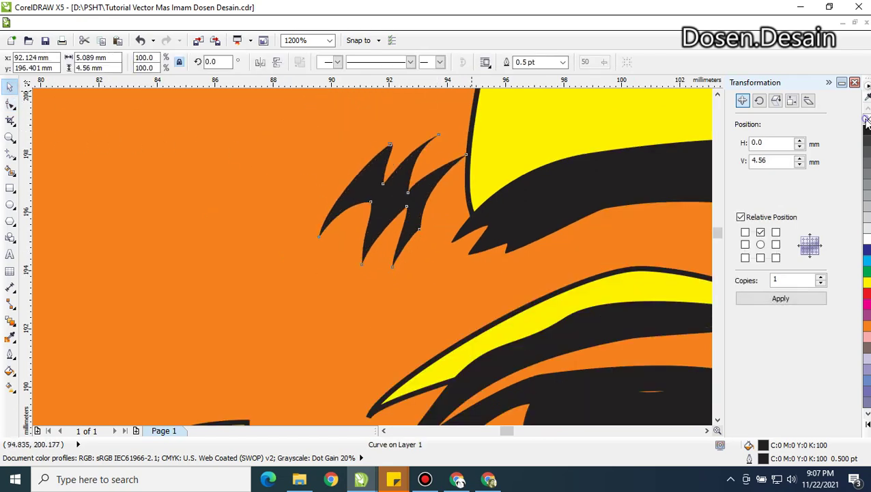
Delete the orange face shape's node above the left-hand eyebrow's outer end, then raise and curve the corner node below it
scroll(586, 212, "down", 2)
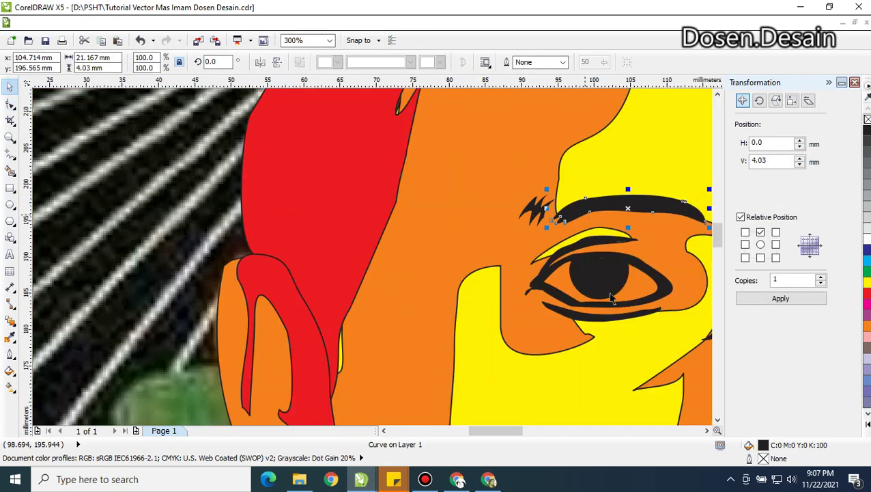
left_click(707, 430)
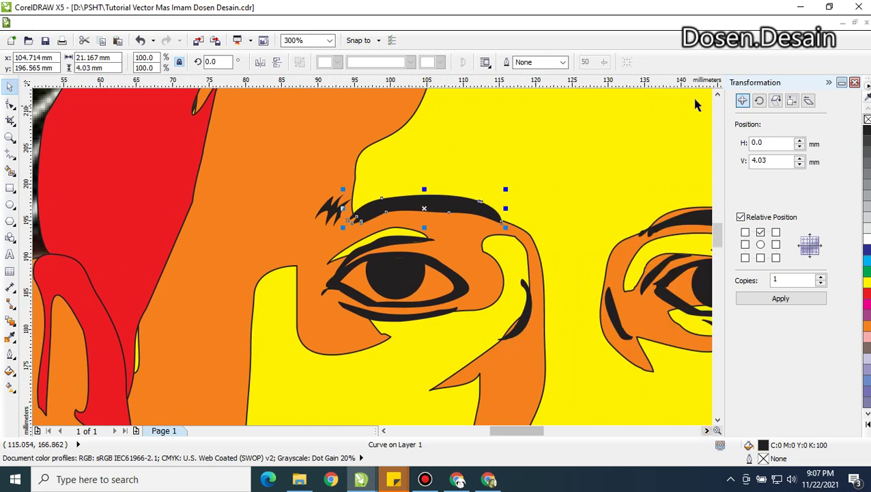
left_click(717, 94)
left_click(717, 94)
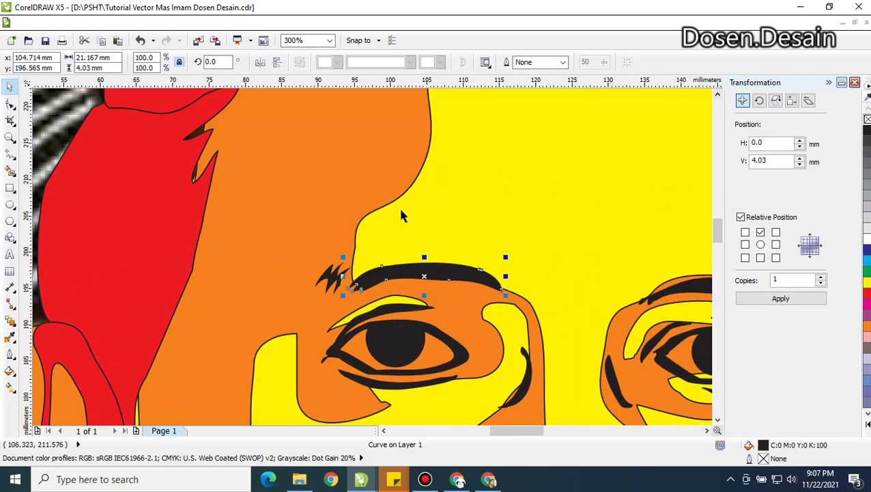
left_click(353, 249)
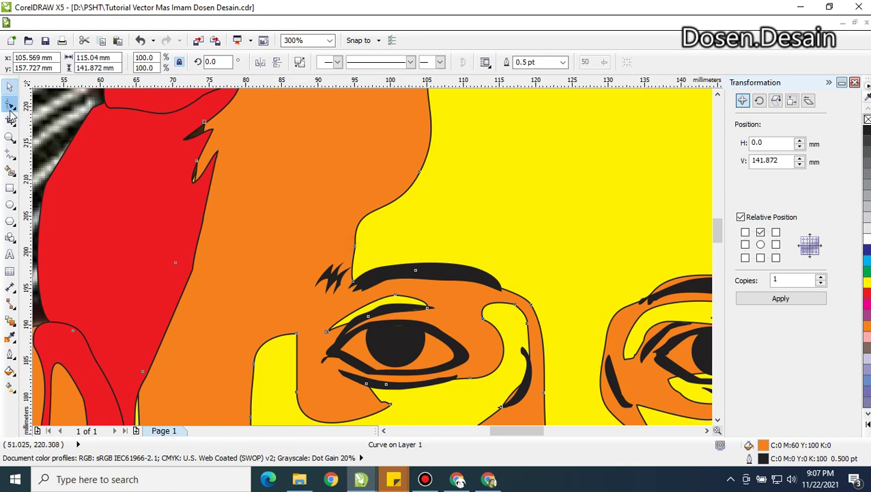
key("F10")
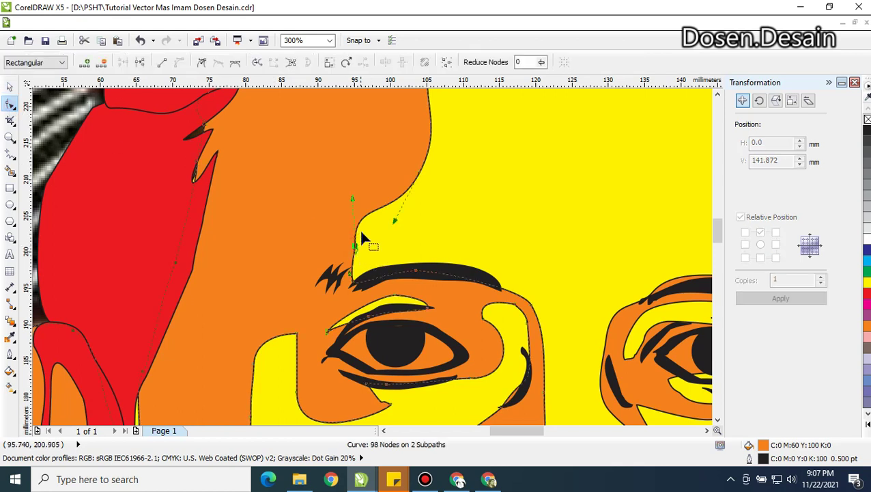
key("Delete")
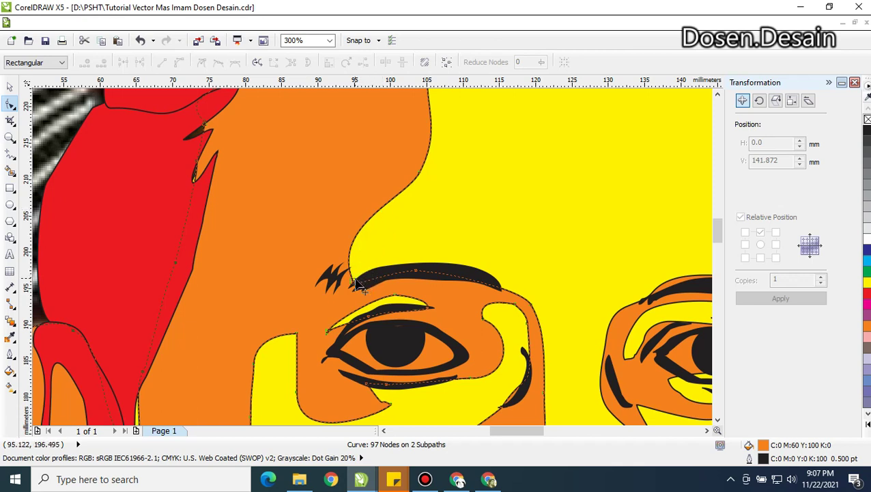
left_click_drag(356, 284, 356, 261)
mouse_move(329, 203)
left_mouse_down()
mouse_move(329, 216)
mouse_move(327, 207)
left_mouse_up()
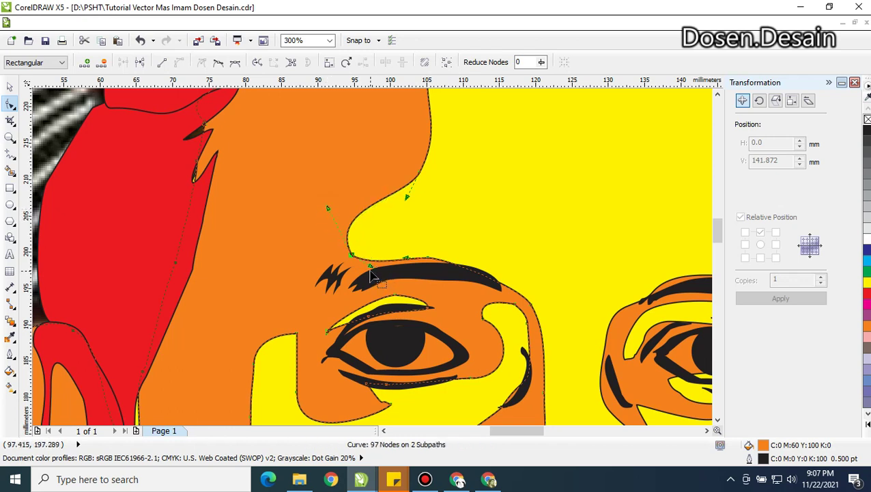
Reshape the orange face shape's edge into a smooth arch above the left-hand eyebrow, adding a node near the inner end
left_click_drag(374, 277, 381, 287)
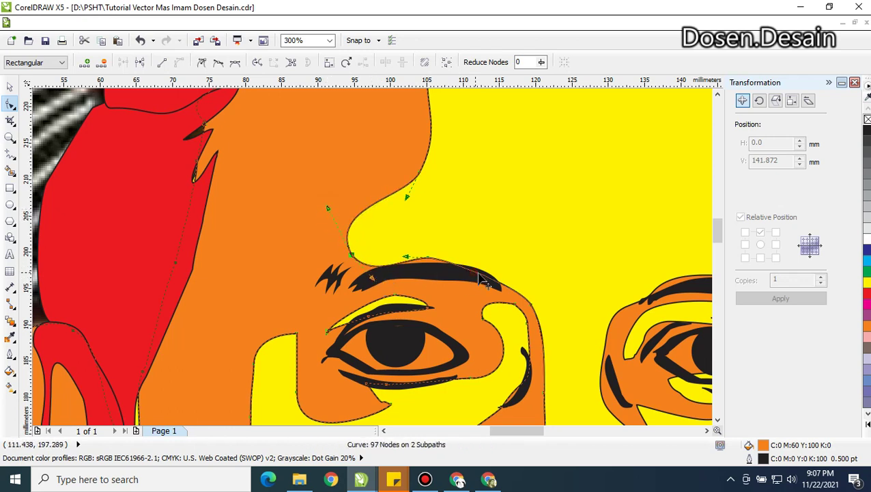
left_click_drag(476, 277, 498, 275)
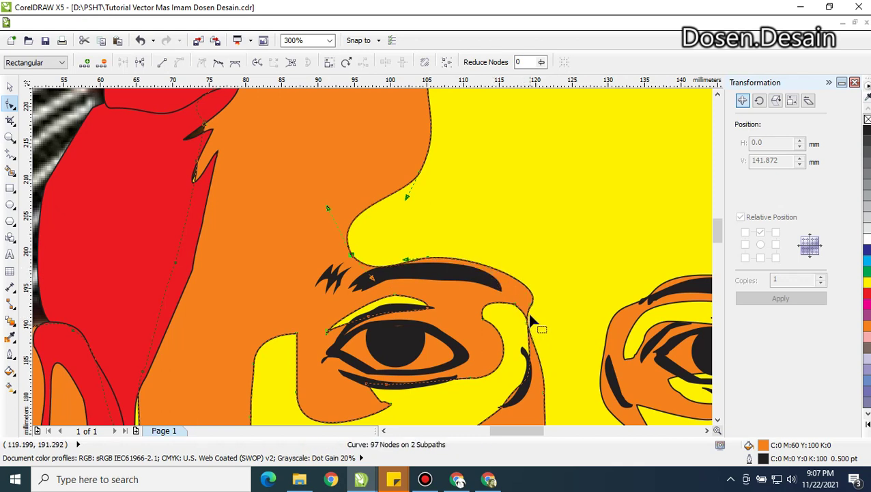
key("ctrl+z")
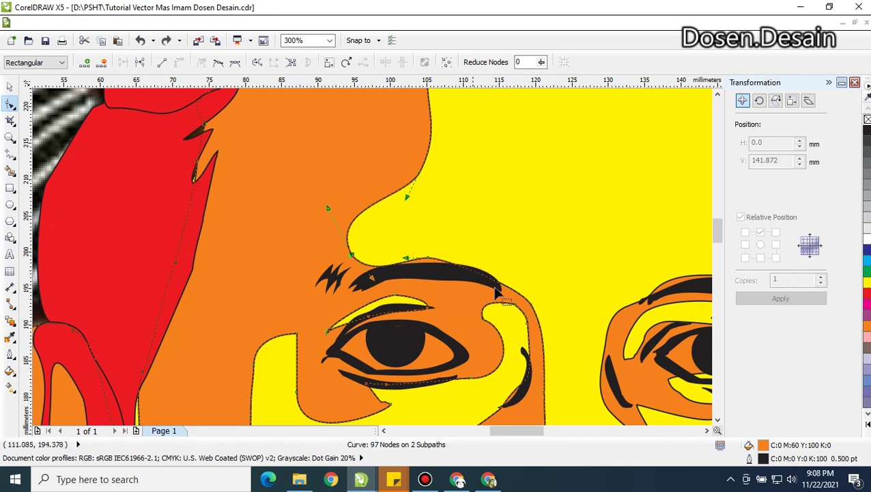
left_click_drag(494, 290, 482, 280)
left_click_drag(385, 272, 377, 269)
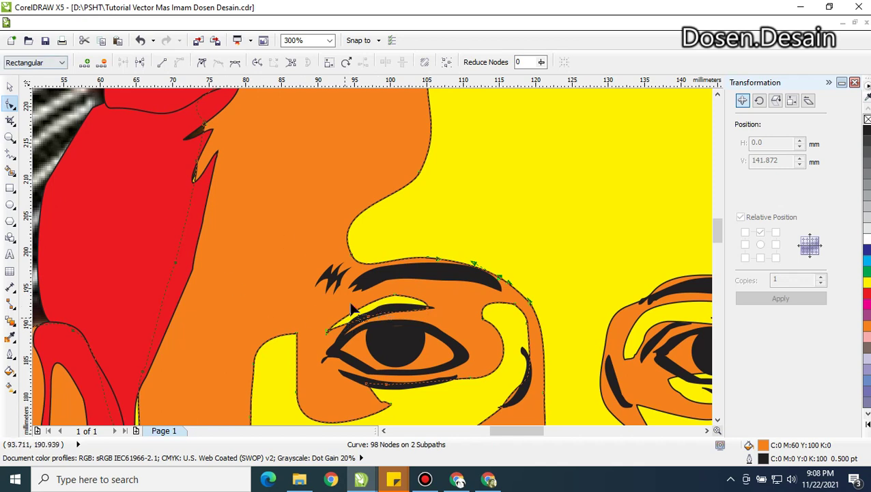
Select the nodes of the yellow highlight above the left-hand eye and move it up and outward, clear of the eyelid crease
left_click_drag(301, 284, 418, 344)
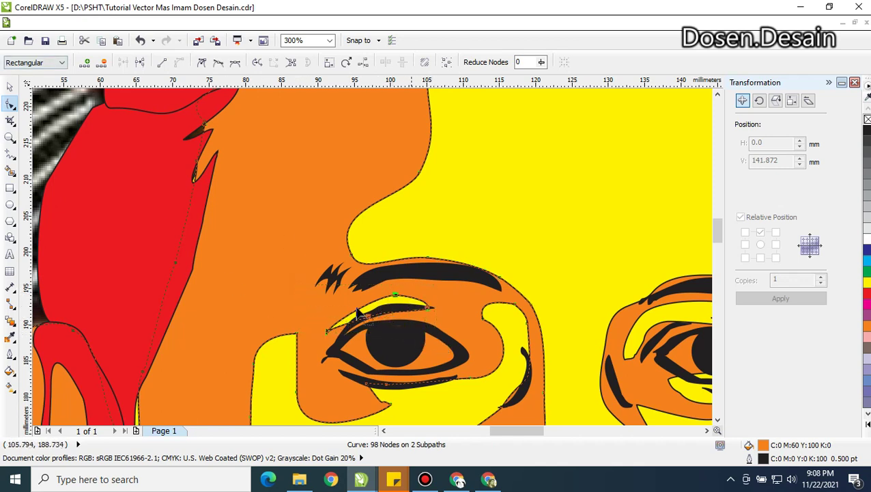
left_click(428, 308)
left_click_drag(428, 308, 414, 302)
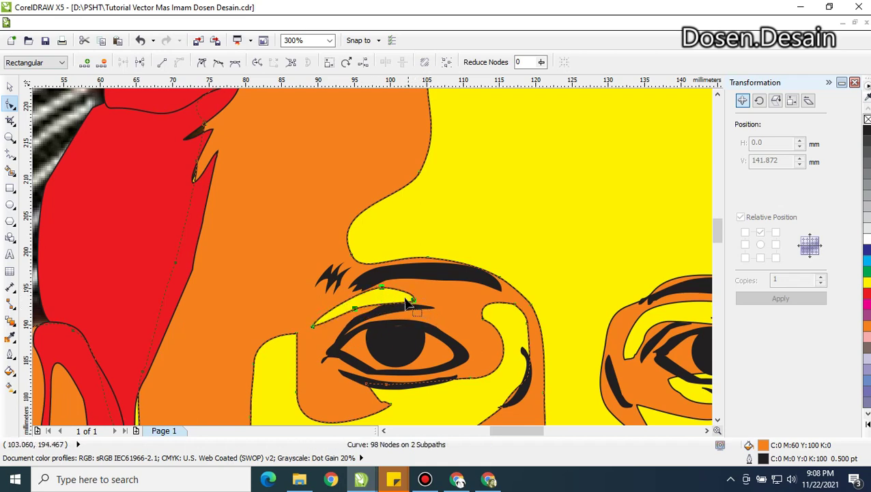
Adjust the curve handles at the yellow eyelid highlight's inner end to form a sharp point
scroll(418, 302, "up", 3)
left_click(304, 307)
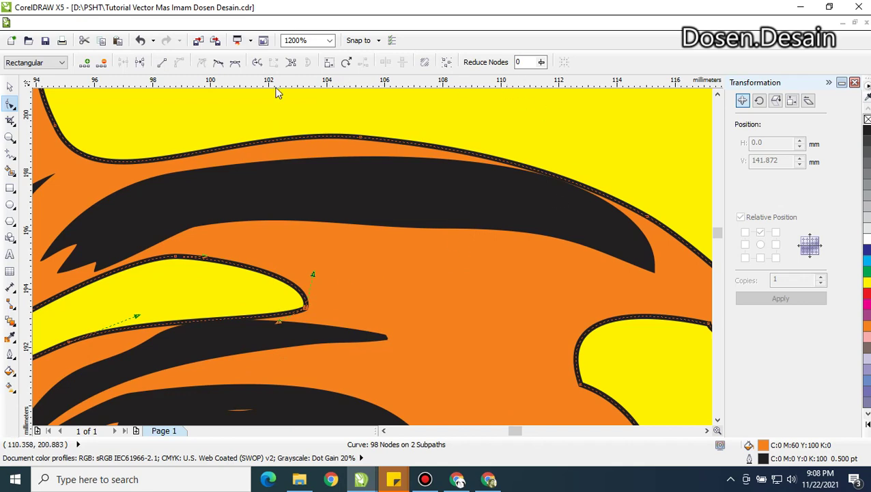
left_click_drag(313, 273, 258, 263)
left_click_drag(280, 330, 225, 295)
scroll(225, 295, "down", 2)
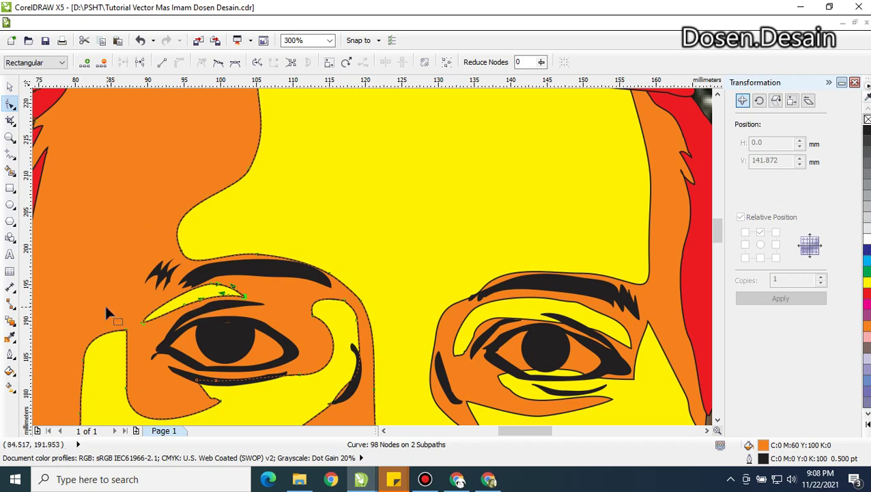
Reshape the yellow eyelid highlight's outer tip as a cusp with a smoother lower edge
scroll(106, 311, "up", 1)
left_click(185, 334)
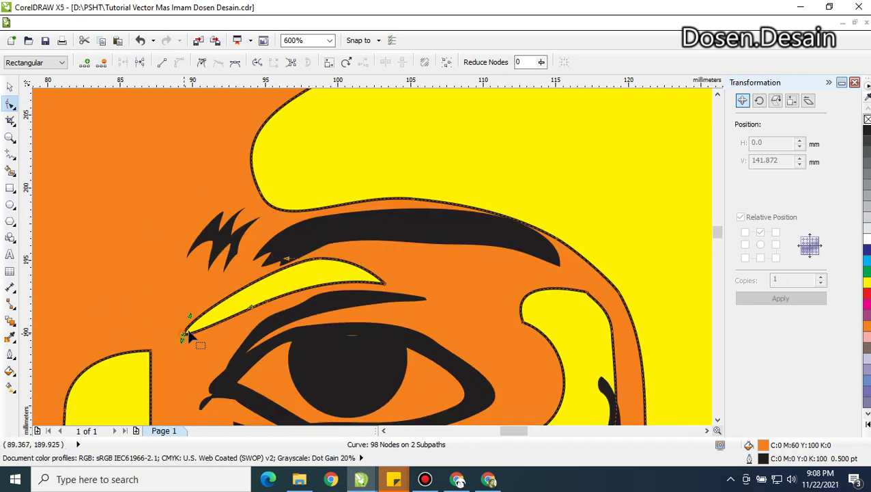
left_click_drag(181, 337, 268, 309)
left_click(201, 62)
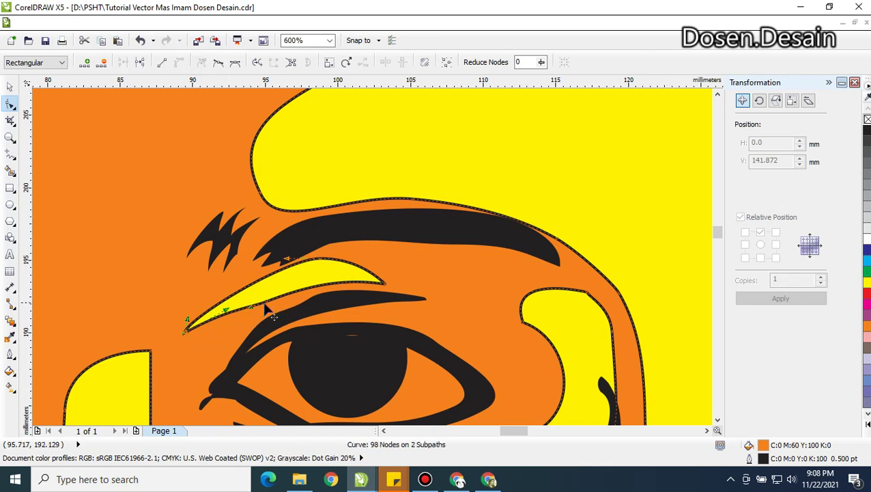
Delete the middle node on the highlight's lower edge and lower its upper edge away from the eyebrow
left_click(266, 302)
key("Delete")
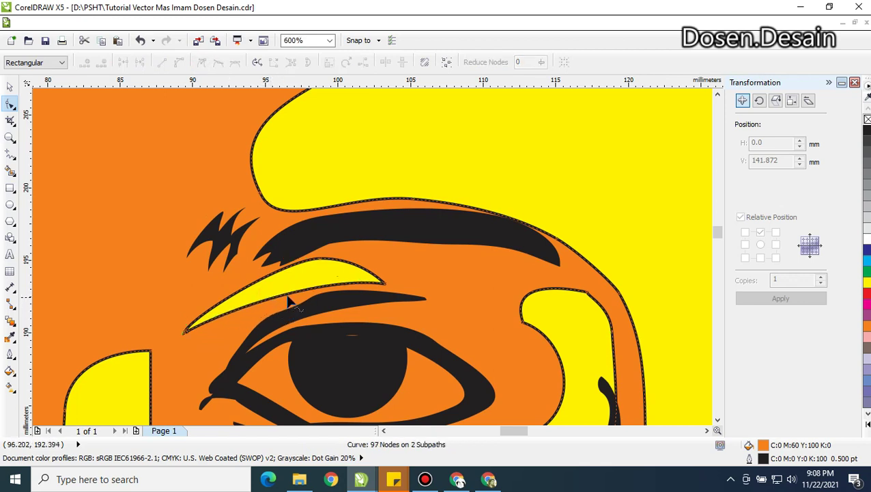
left_click_drag(323, 266, 306, 276)
Smooth the curve along the lower edge of the left-hand eyebrow
left_click(327, 243)
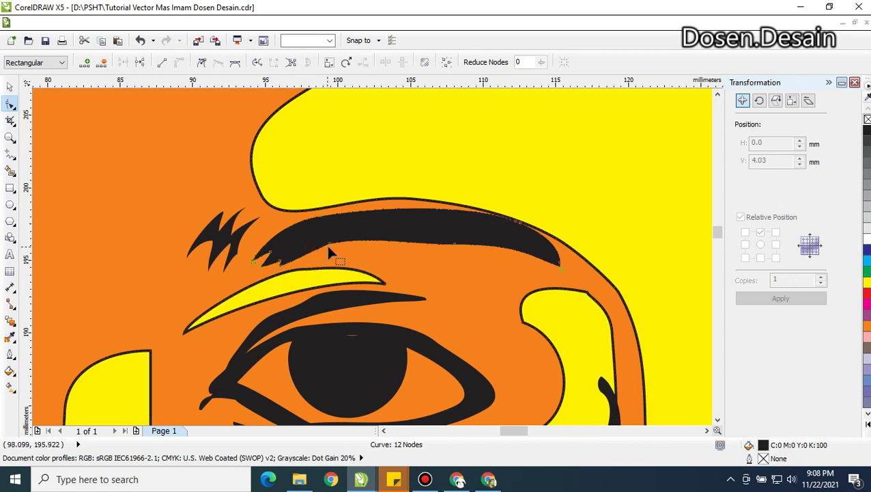
left_click_drag(328, 243, 414, 240)
scroll(488, 251, "down", 3)
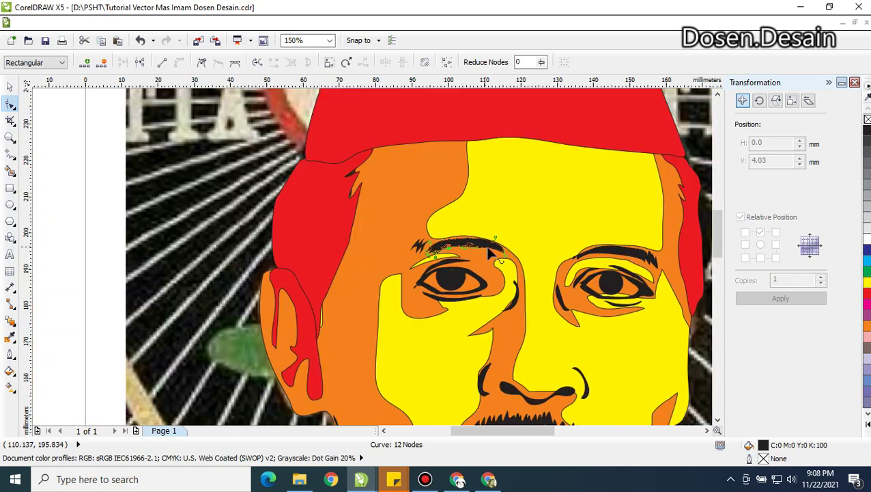
scroll(486, 259, "down", 1)
Remove the outline of the orange face shape
scroll(482, 275, "up", 3)
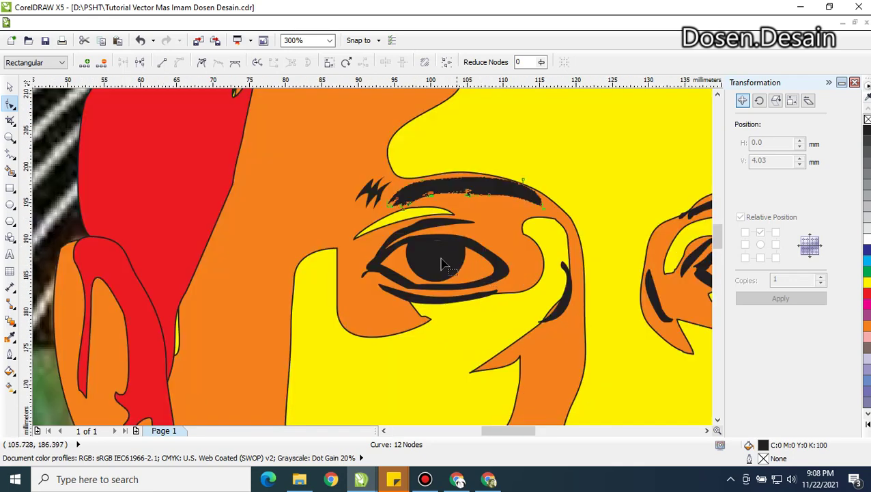
left_click(10, 86)
left_click(343, 208)
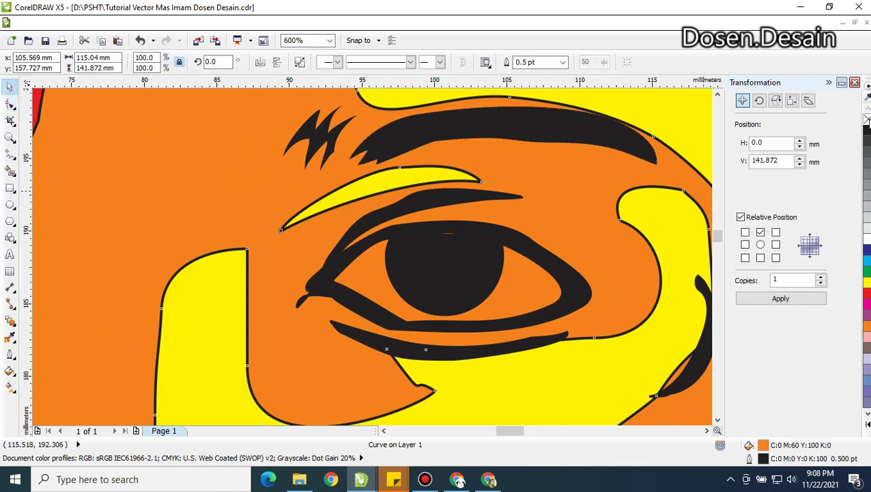
right_click(866, 119)
scroll(594, 204, "down", 2)
scroll(580, 216, "up", 2)
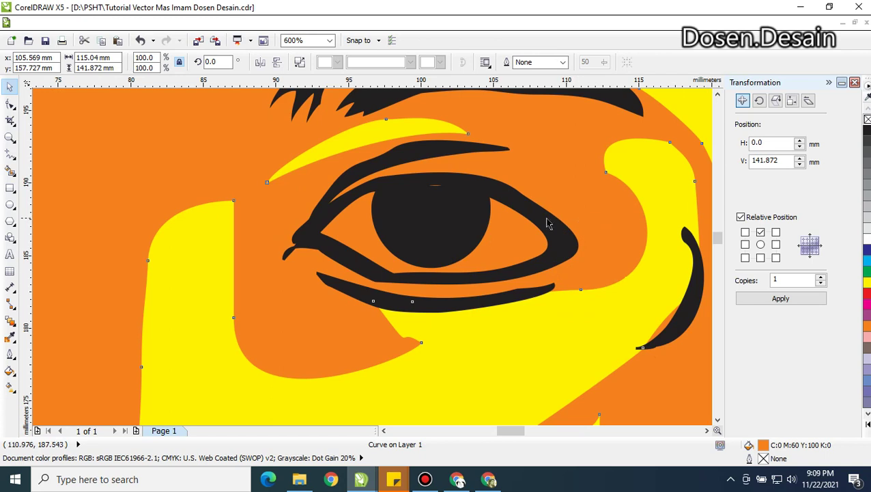
Open the black crease above the left-hand eye for node editing
left_click(430, 154)
left_click(10, 104)
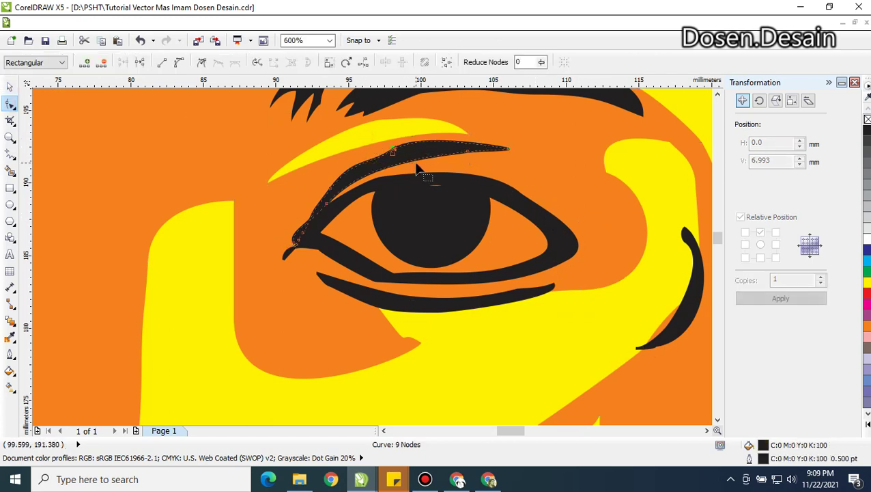
Reduce the black eyelid crease above the eye to three nodes by deleting its surplus nodes
key("Delete")
left_click(508, 148)
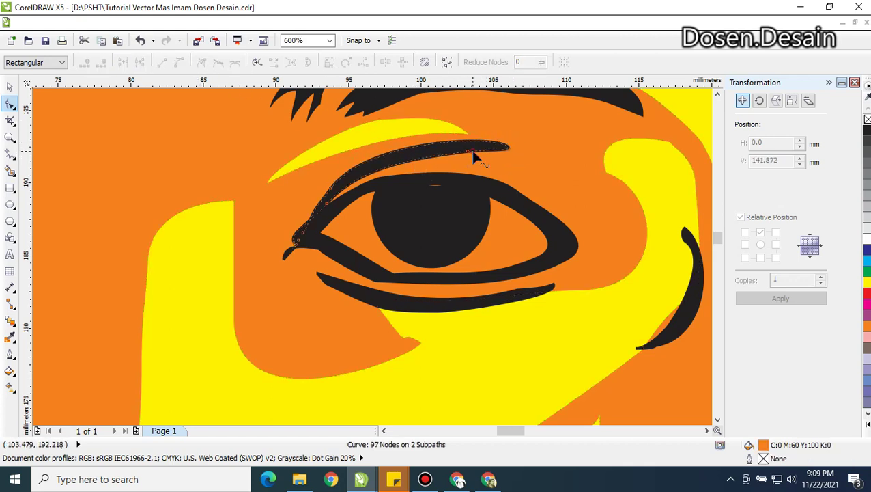
left_click(508, 145)
left_click_drag(511, 136, 478, 139)
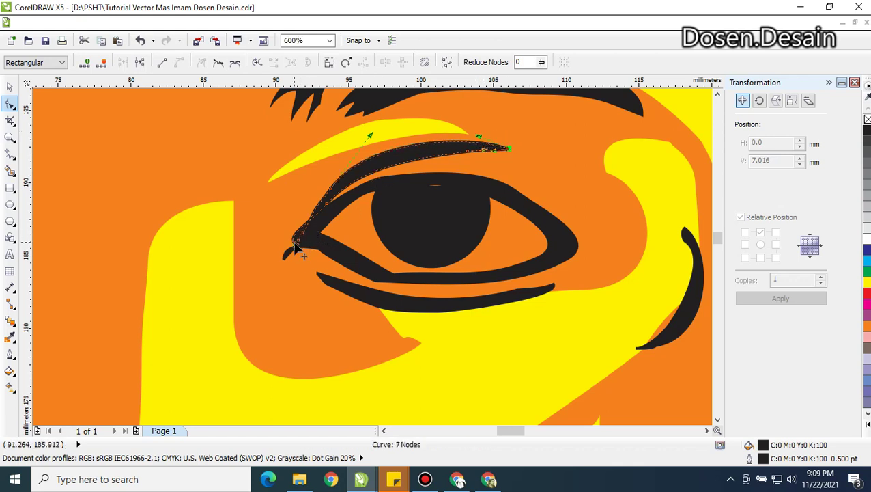
left_click(295, 244)
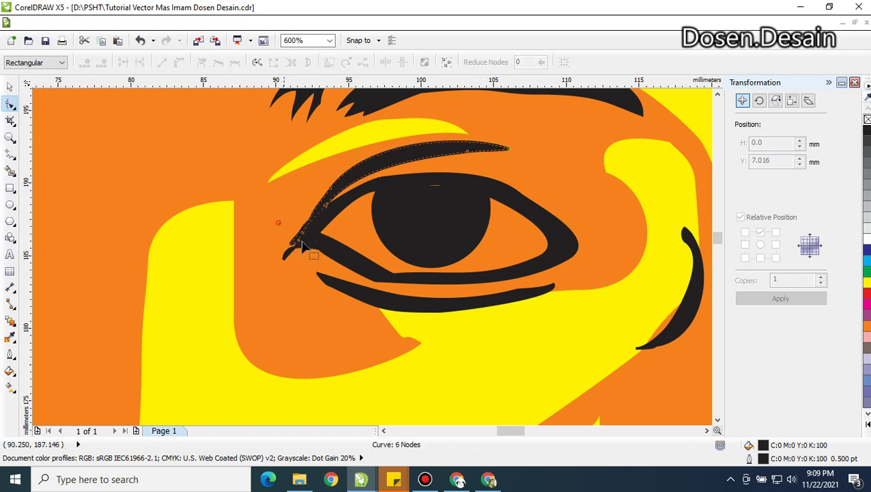
left_click_drag(287, 232, 325, 262)
key("Delete")
left_click(306, 232)
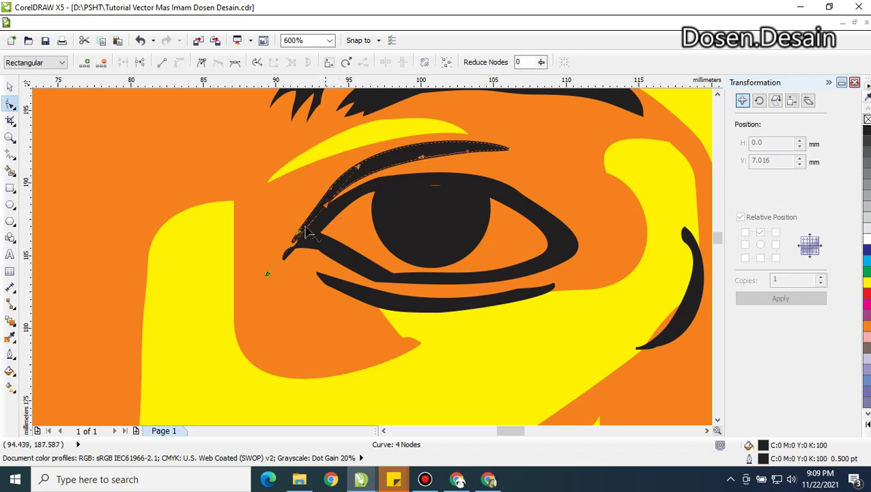
key("Delete")
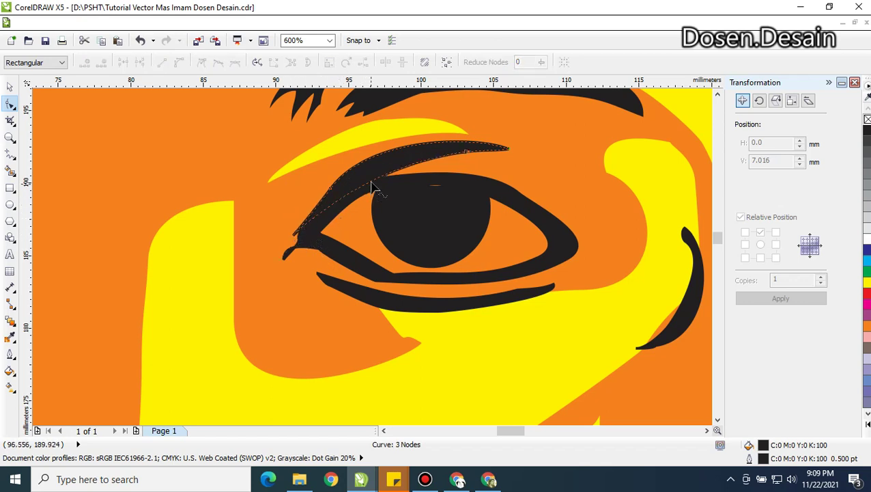
Reshape the eyelid crease's upper edge and left end, and add a node near that end
left_click_drag(334, 196, 326, 200)
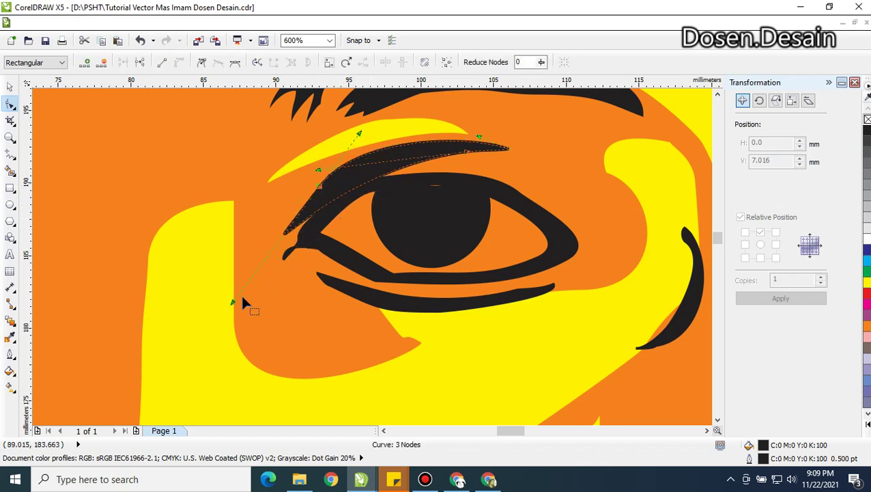
left_click_drag(232, 306, 295, 237)
left_click(314, 205)
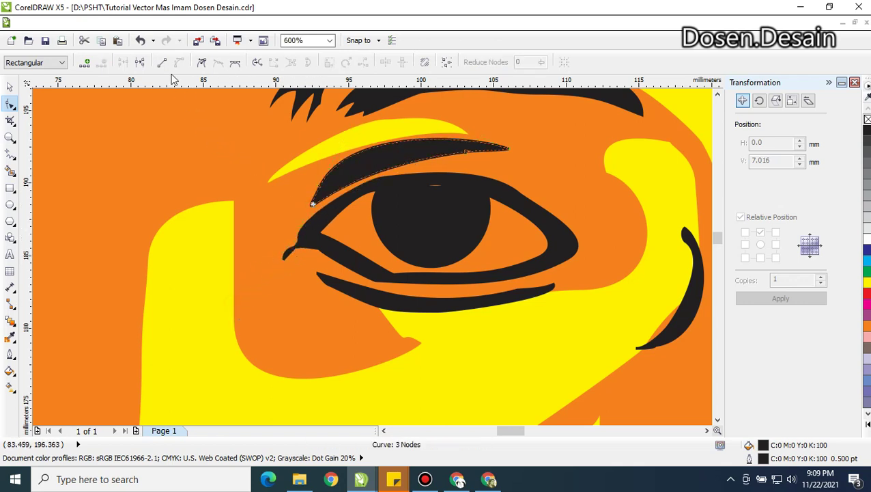
left_click(87, 65)
scroll(346, 188, "up", 2)
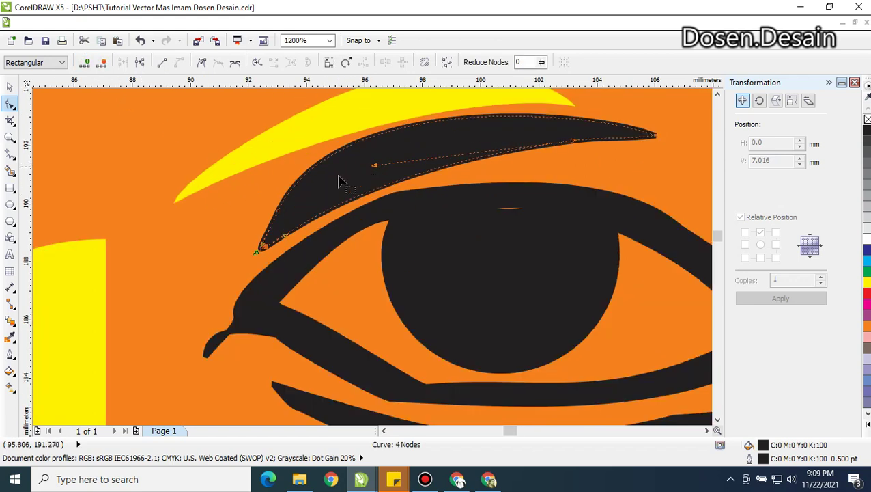
Extend the eyelid crease's left tip down to the eye outline's corner and curve its lower edge
left_click(241, 236)
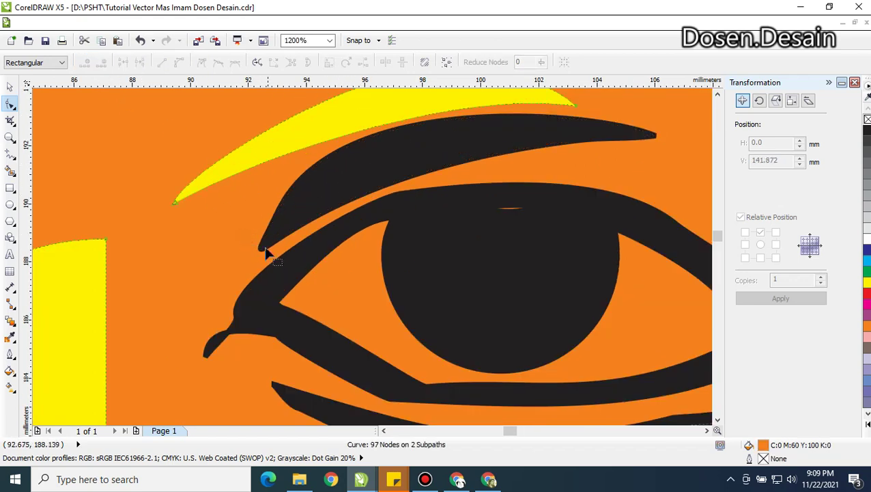
left_click(265, 248)
left_click_drag(263, 251, 244, 295)
left_click_drag(374, 166, 298, 163)
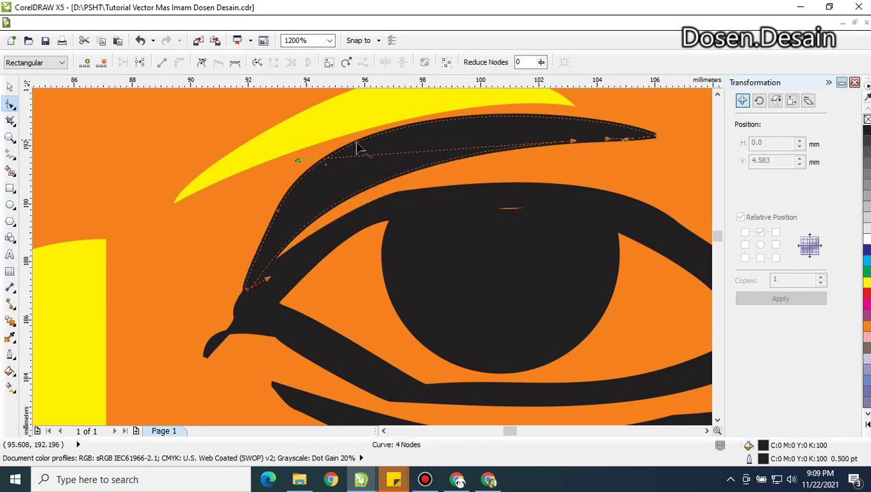
Slim the eyelid crease by lowering its upper-left node, and shorten the shape by moving its right tip inward
left_click_drag(372, 144, 395, 165)
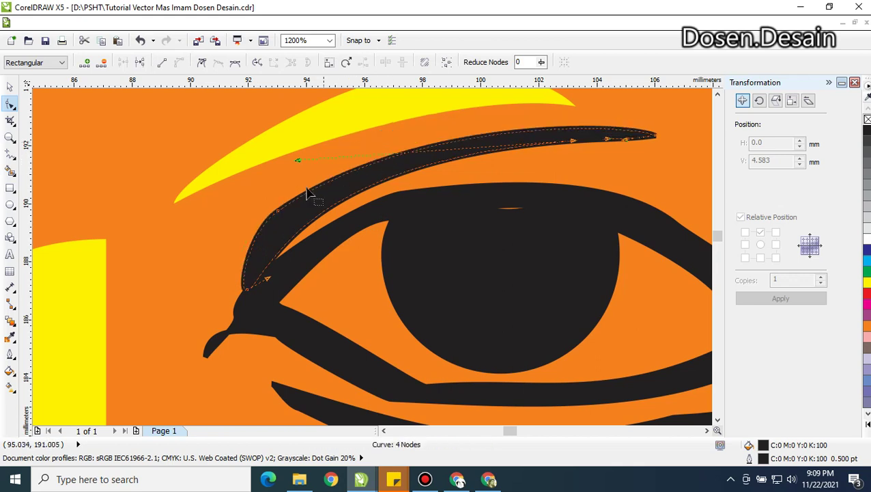
left_click_drag(330, 189, 344, 161)
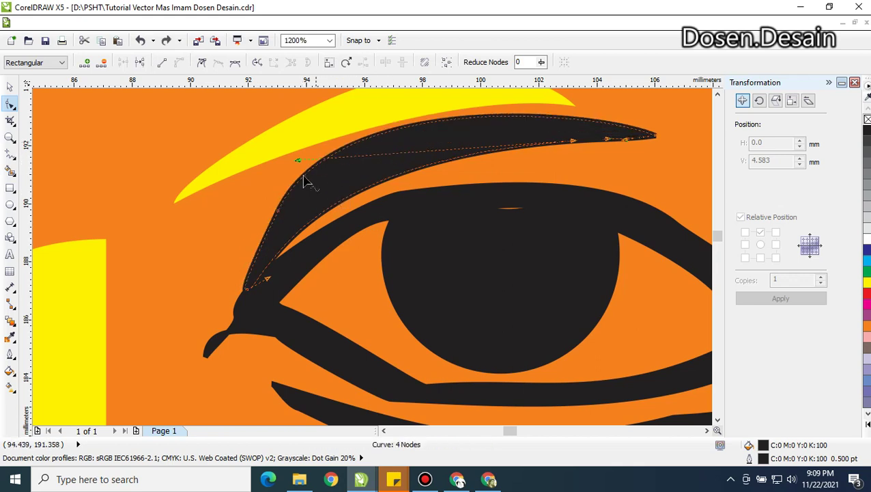
left_click_drag(290, 191, 269, 243)
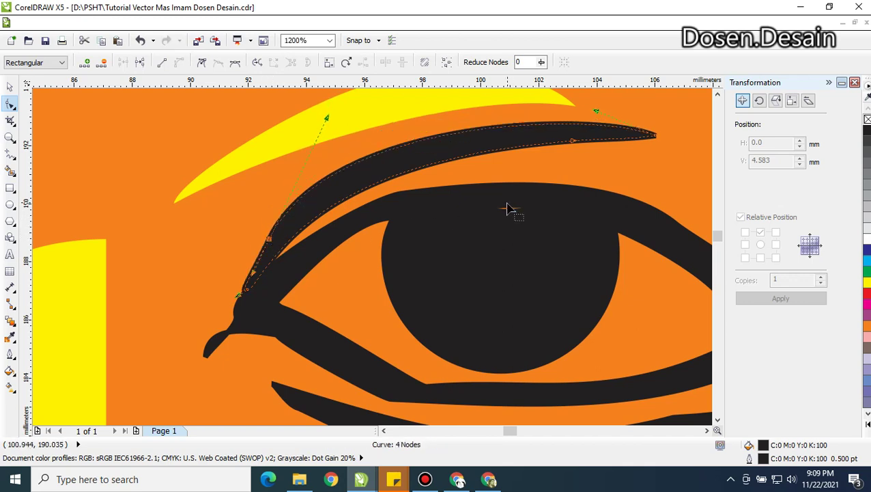
left_click_drag(571, 111, 670, 169)
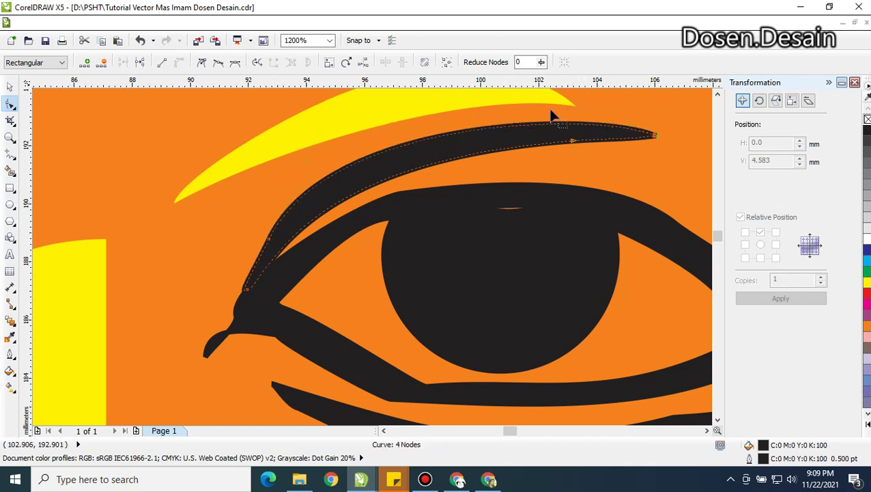
left_click_drag(655, 136, 599, 152)
Remove the outline from the black eyelid crease, keeping its fill
left_click(279, 235)
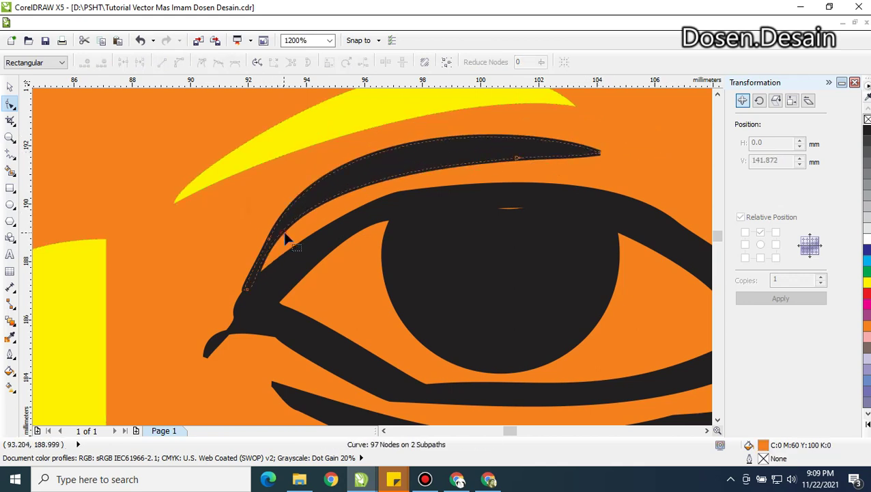
left_click(285, 237)
right_click(866, 123)
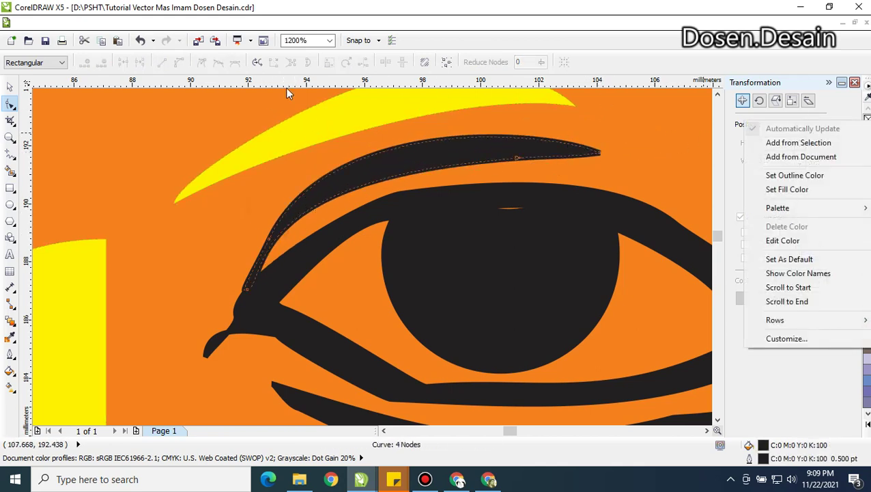
left_click(9, 87)
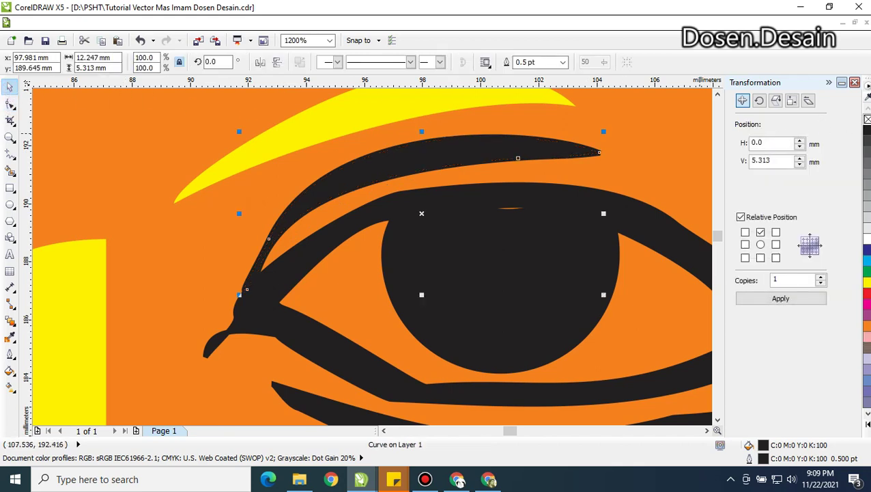
right_click(867, 120)
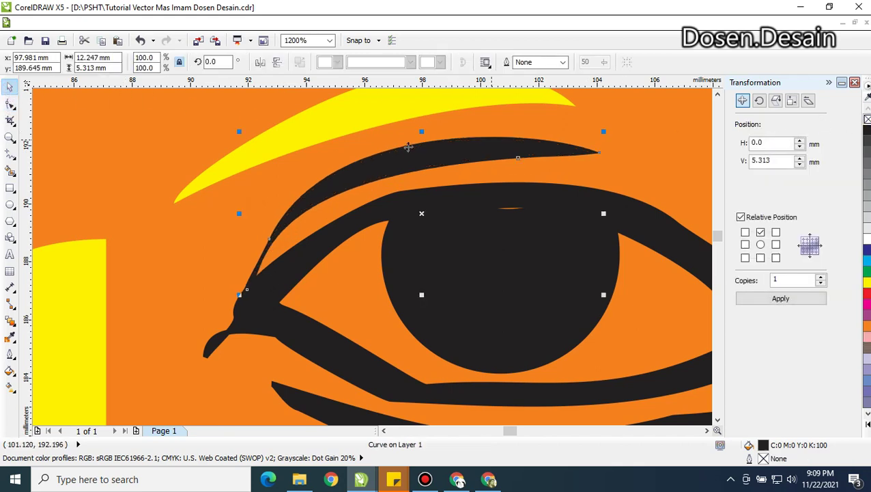
Smooth the black eye outline's upper edge and shift the eye opening's upper-left node slightly to the right
left_click(392, 199)
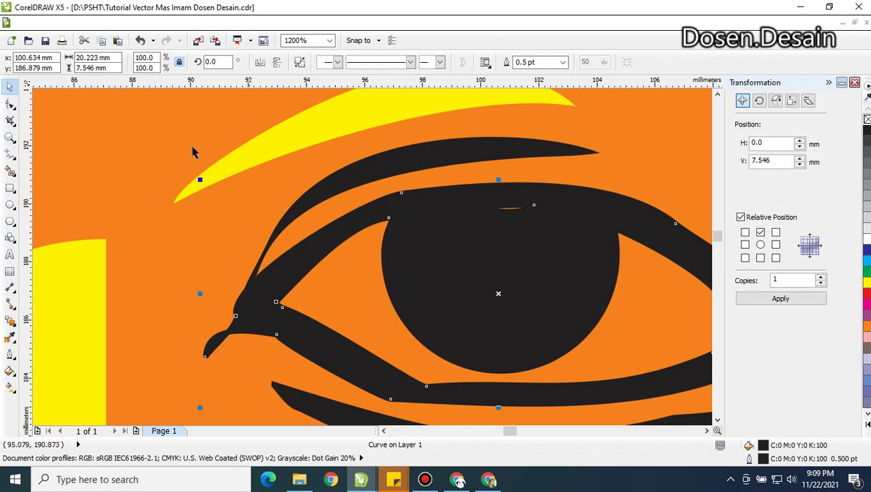
left_click(10, 104)
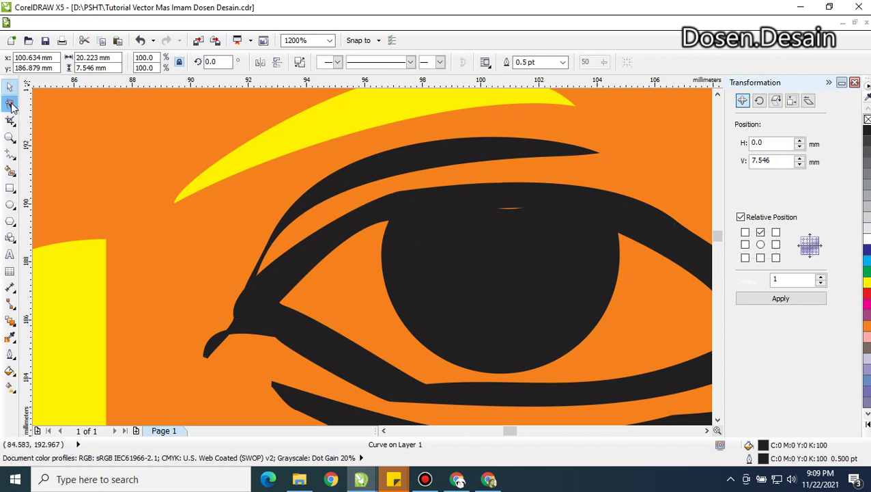
left_click(400, 194)
left_click_drag(477, 185, 454, 181)
left_click_drag(390, 222, 395, 220)
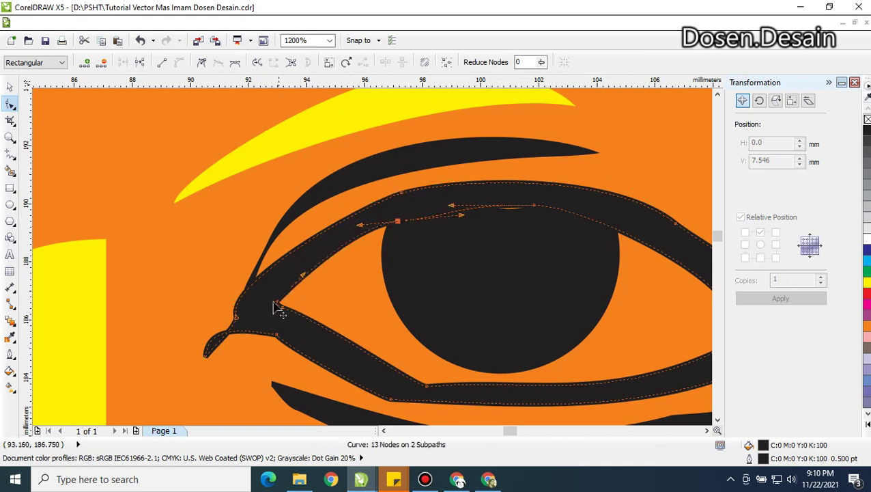
Move the eye opening's left corner nodes inward and lower the node on its upper edge above the iris
left_click_drag(285, 310, 316, 319)
left_click(398, 220)
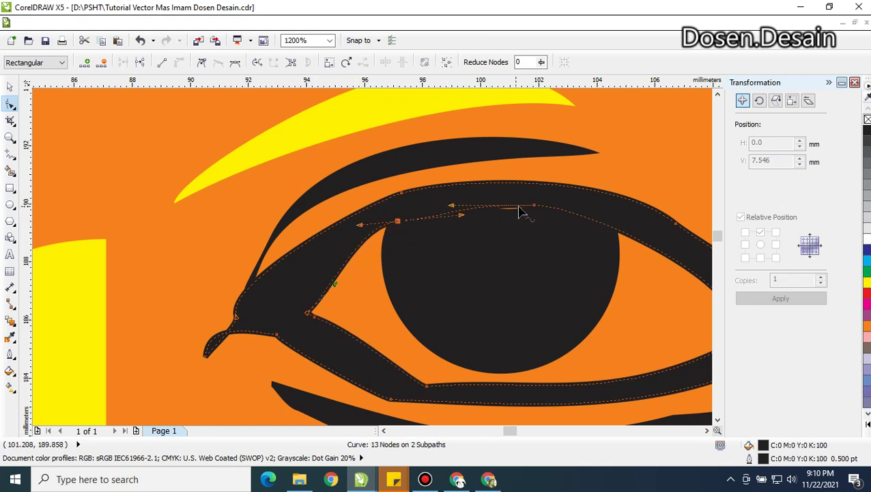
left_click_drag(533, 207, 541, 219)
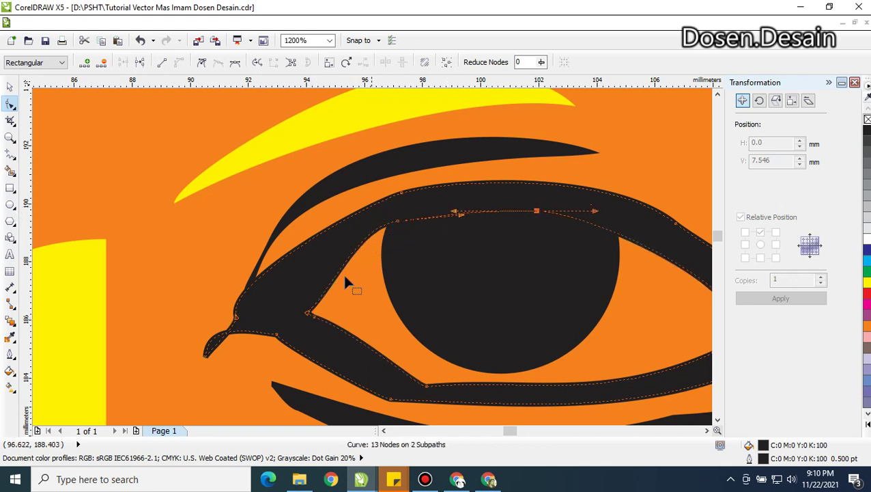
Delete the kinked node at the eye outline's left corner and bend the upper edge into a smooth curve
left_click(207, 308)
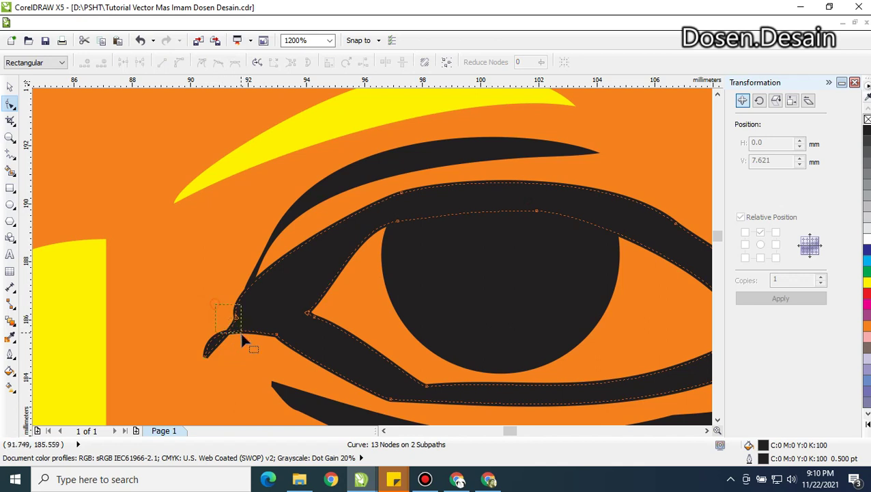
left_click_drag(240, 330, 258, 328)
key("Delete")
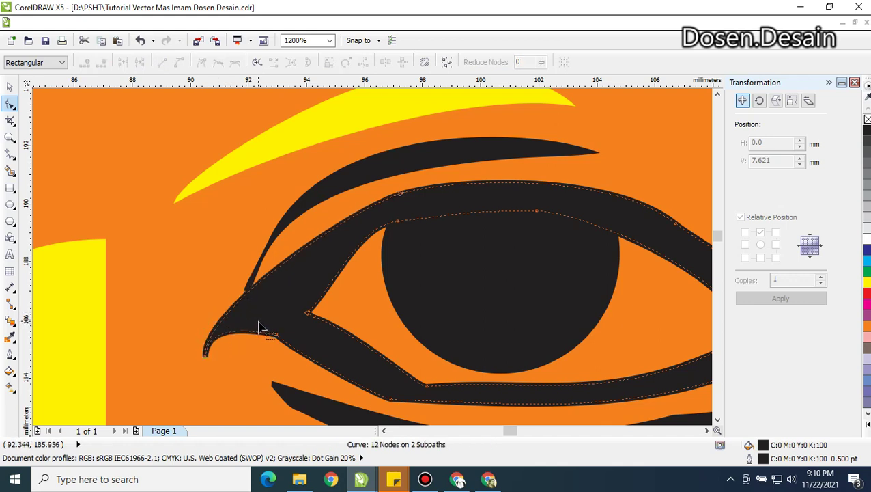
left_click_drag(315, 246, 276, 250)
Move the eyelid crease's left end outward to blend with the eye corner and bend its lower edge upward
left_click(300, 232)
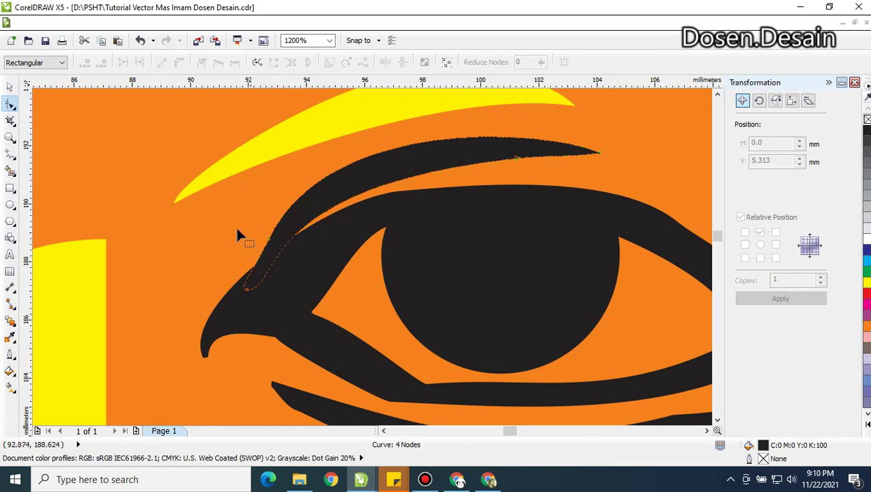
left_click_drag(266, 282, 223, 305)
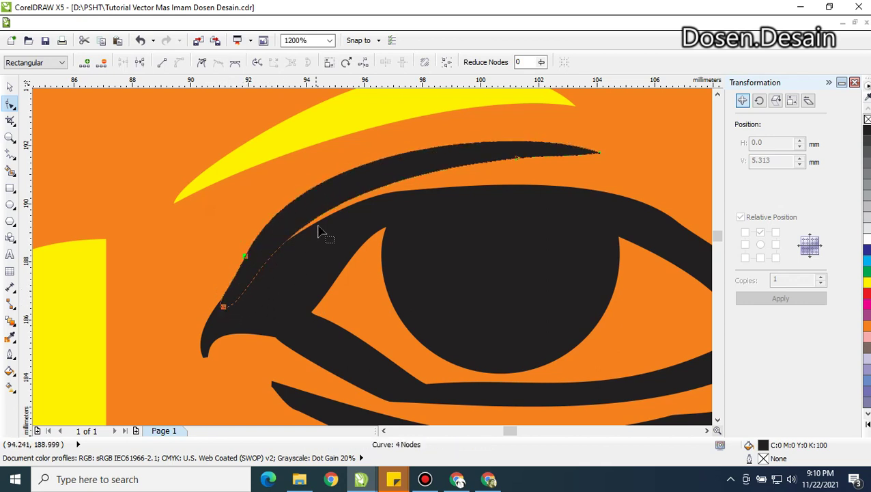
left_click_drag(329, 214, 345, 204)
Refine the eye shape's left tip by adjusting its curve handle, removing the shape's outline and moving the tip slightly outward
left_click(204, 354)
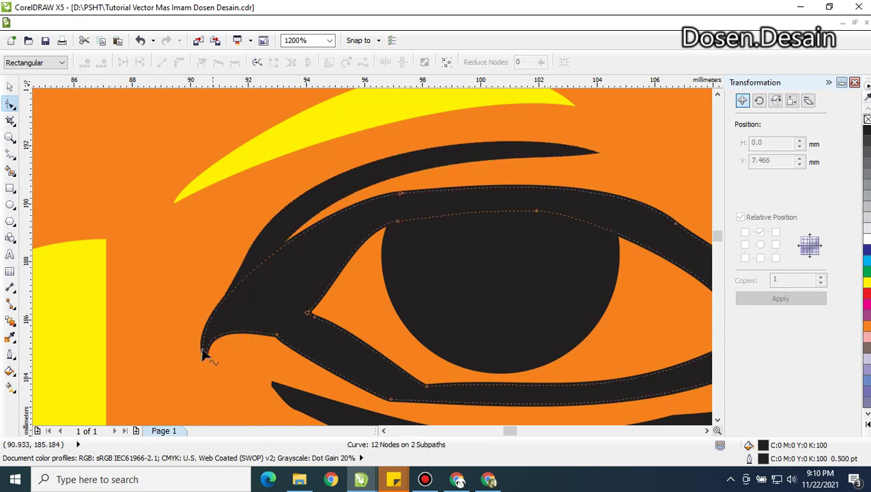
left_click_drag(218, 366, 217, 362)
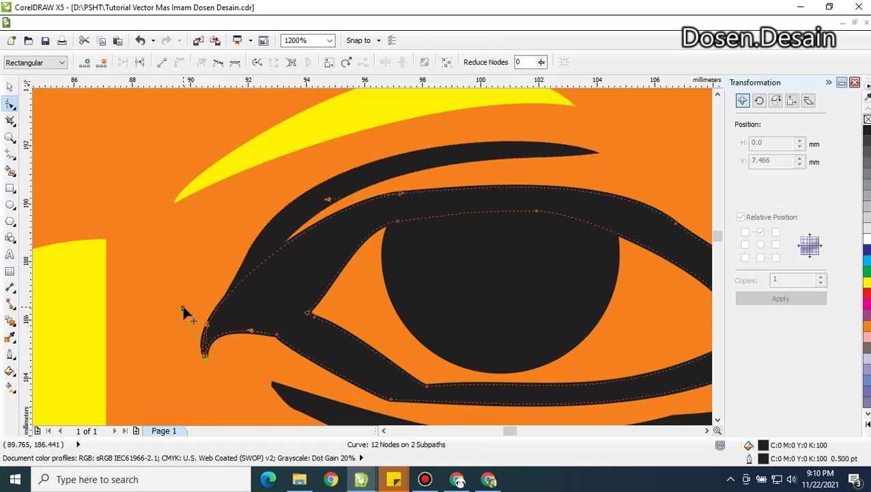
left_click_drag(183, 307, 212, 293)
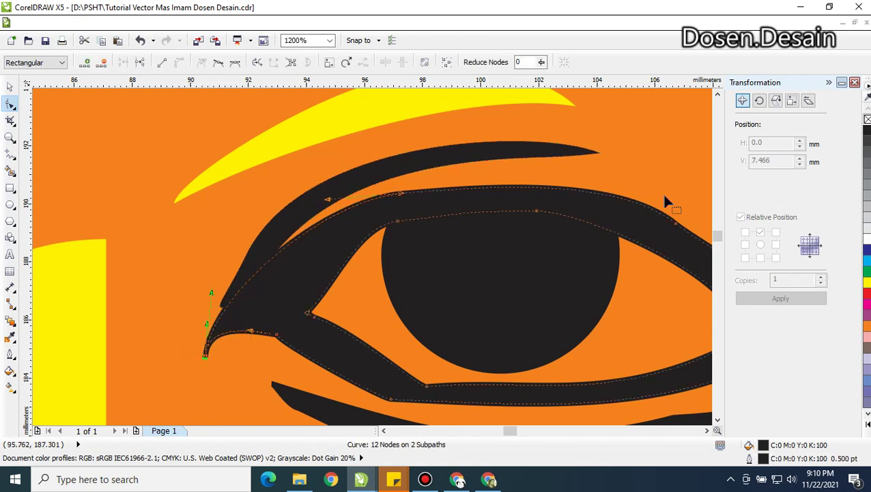
right_click(866, 122)
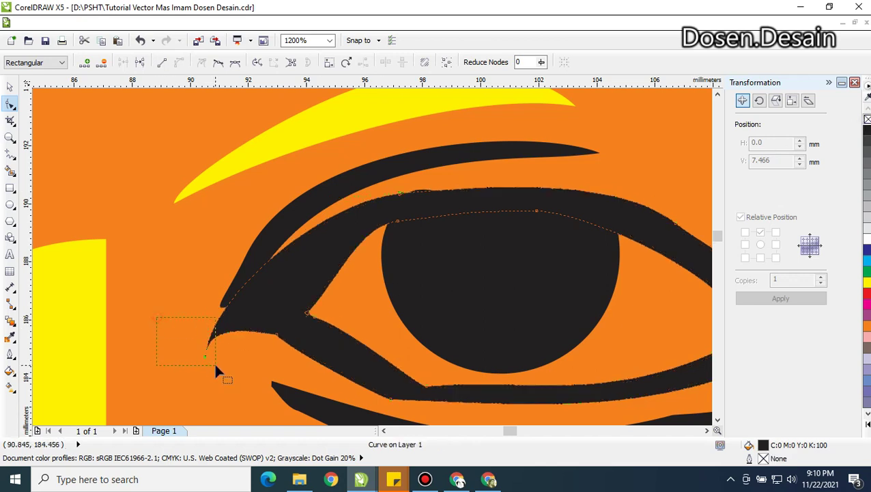
left_click_drag(215, 367, 196, 348)
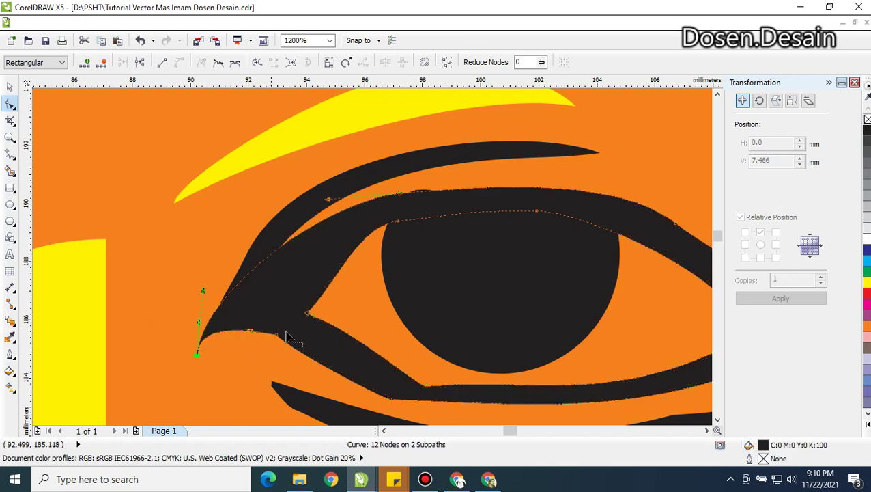
Round the eye opening's left corner by bending its upper edge outward and its lower edge down toward the eye outline
left_click_drag(298, 284, 333, 333)
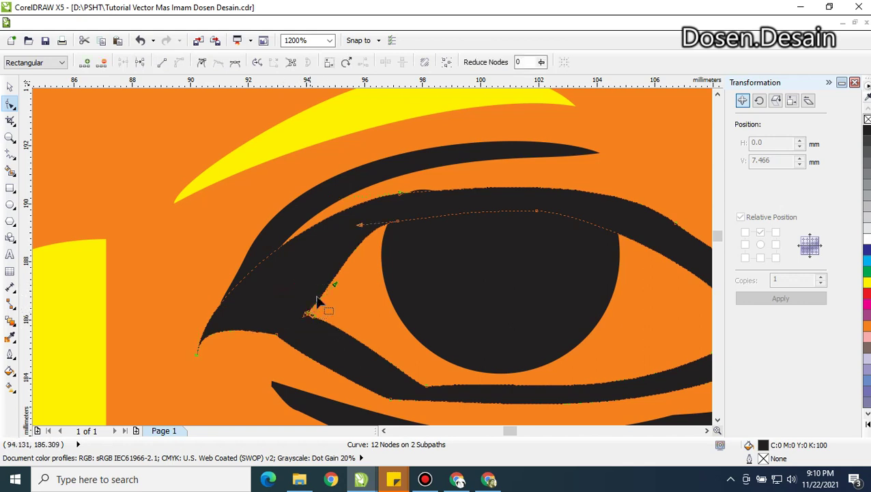
left_click_drag(332, 291, 310, 286)
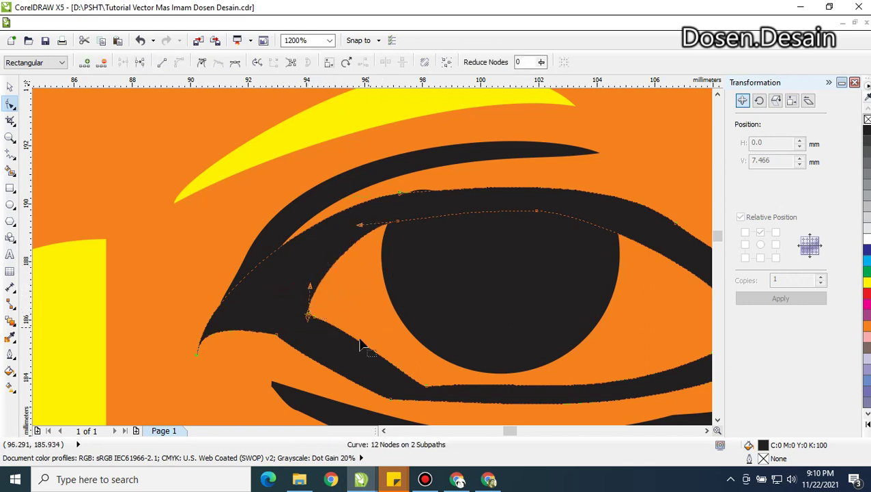
left_click(344, 345)
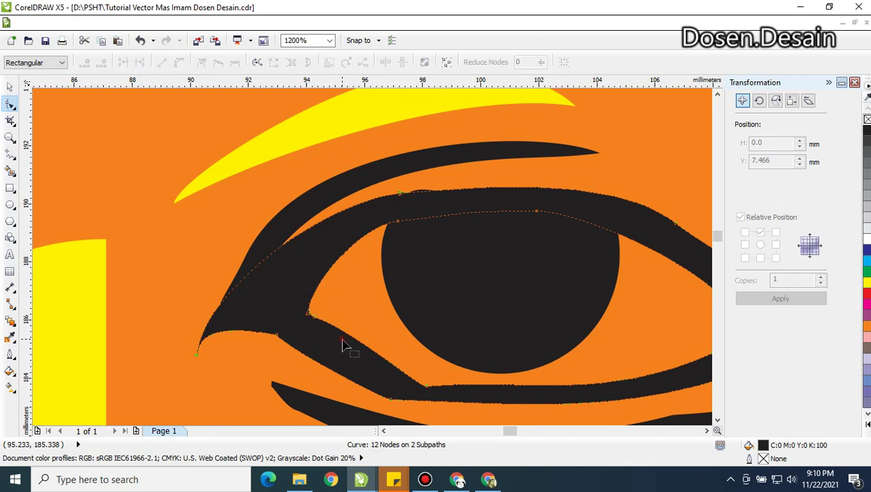
left_click(311, 318)
left_click_drag(334, 346, 333, 356)
Delete the excess nodes on the lower left of the eye outline, on both its inner and outer edges, to smooth the curves
left_click(424, 386)
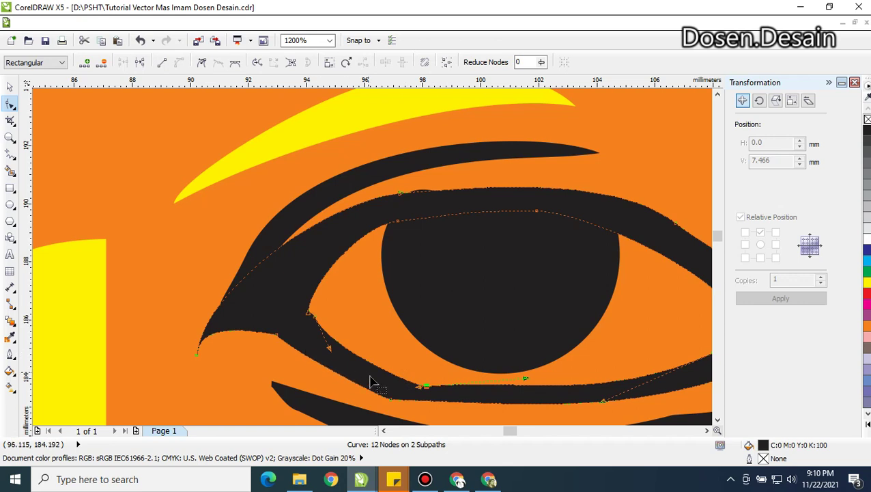
key("Delete")
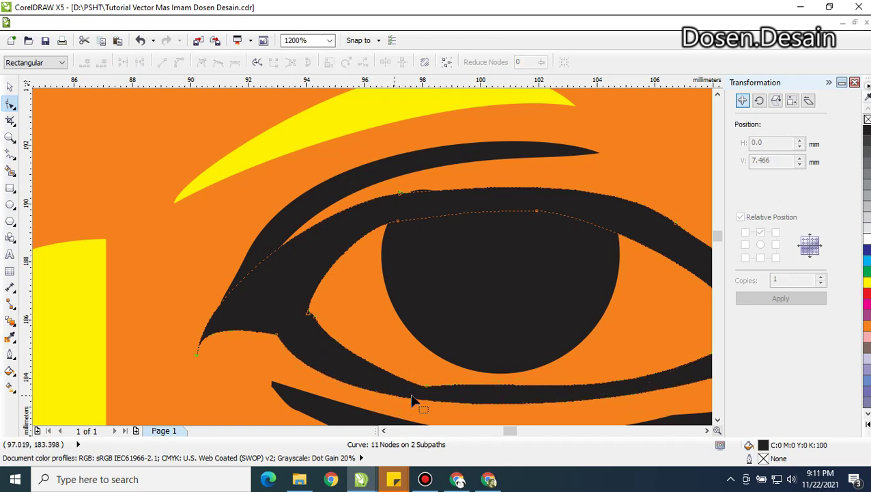
left_click(423, 390)
key("Delete")
scroll(514, 384, "down", 1)
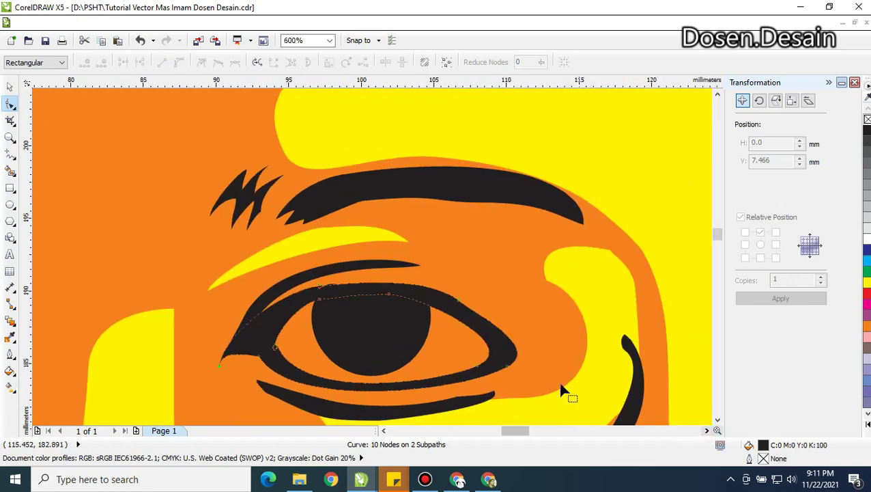
Add a node at the eye opening's right corner and move the corner nodes inward to thicken the black outline there
scroll(467, 374, "up", 1)
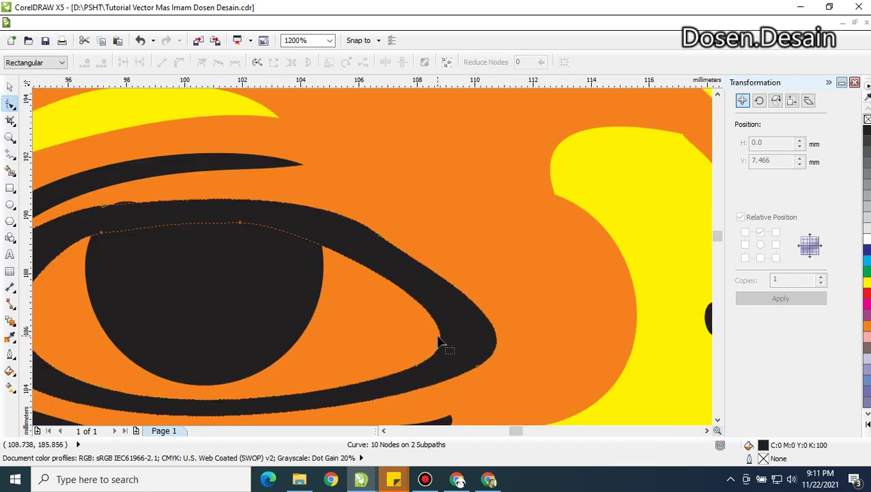
left_click(440, 338)
left_click_drag(442, 345, 430, 342)
key("ctrl+z")
double_click(442, 345)
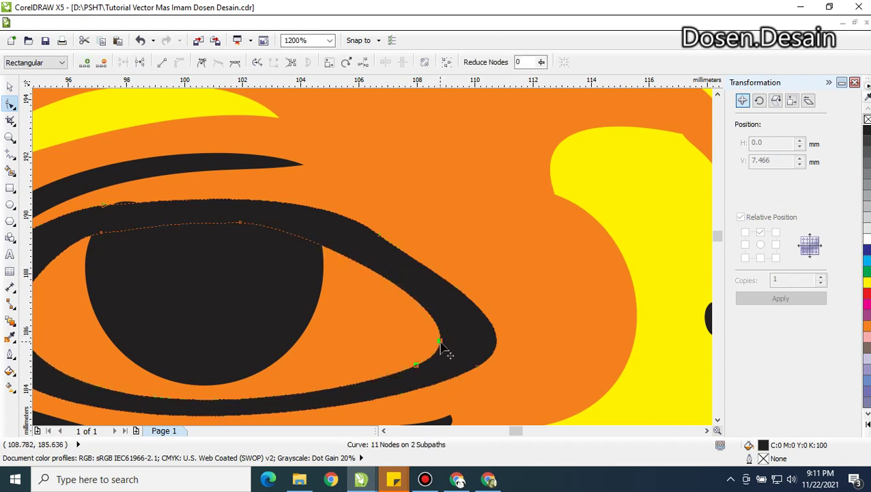
left_click_drag(441, 345, 431, 343)
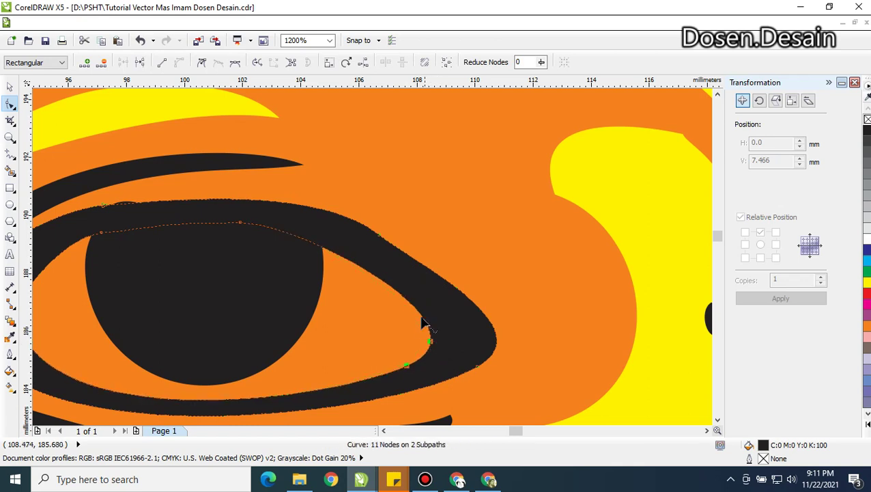
Add a node at the eye outline's outer right corner, delete the upper right node and bend the upper edge up over the iris
left_click(417, 262)
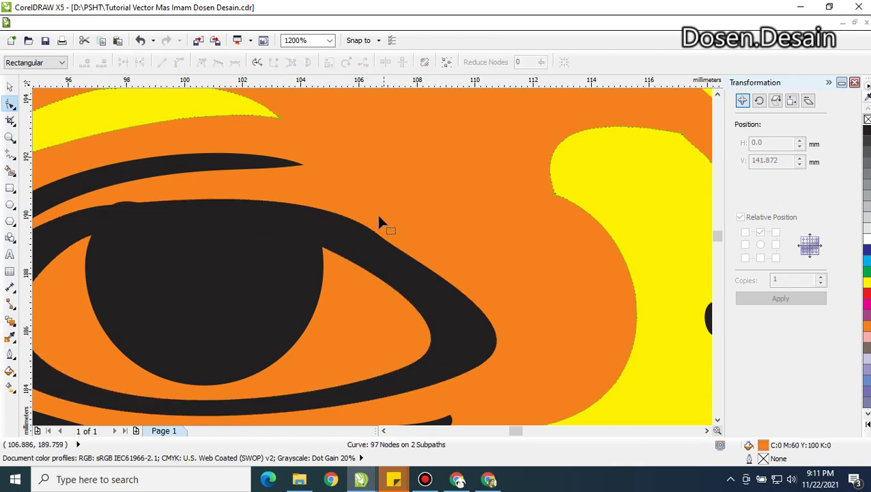
left_click(374, 240)
left_click(406, 256)
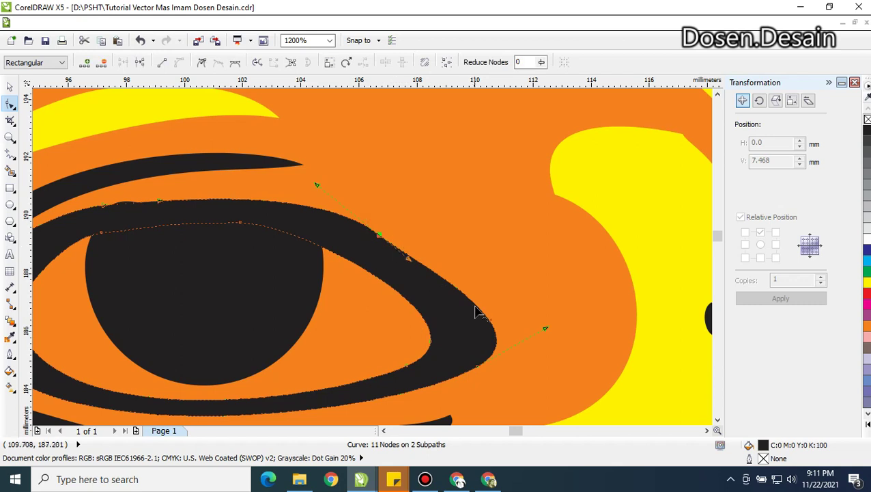
double_click(497, 340)
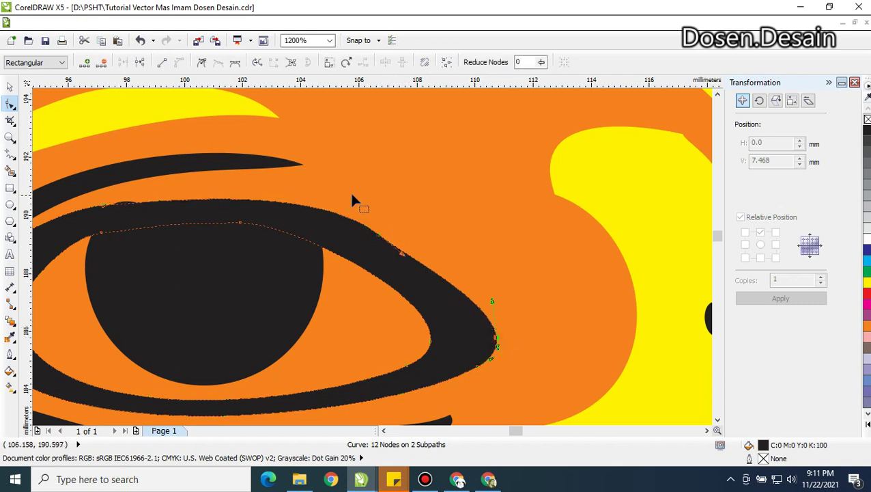
key("Delete")
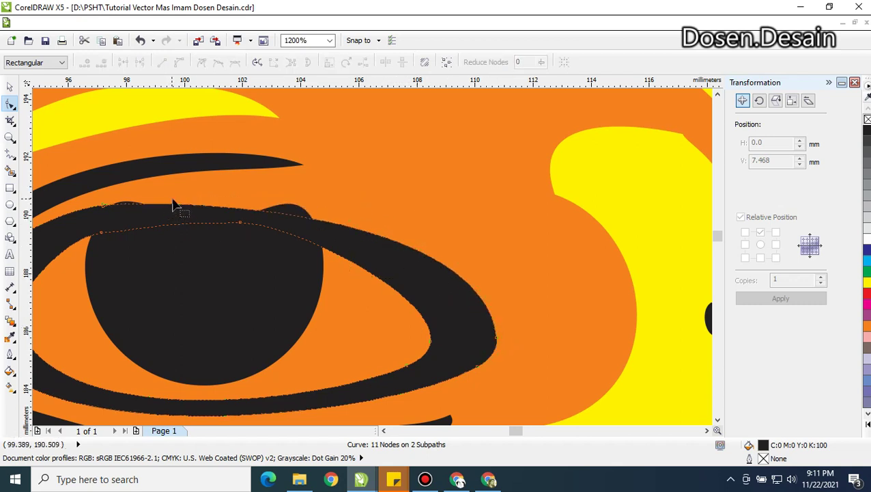
left_click_drag(207, 210, 216, 197)
Delete the excess nodes at both ends of the crease below the eye so that each end tapers to a point
scroll(268, 245, "down", 1)
scroll(267, 246, "down", 1)
scroll(199, 286, "up", 1)
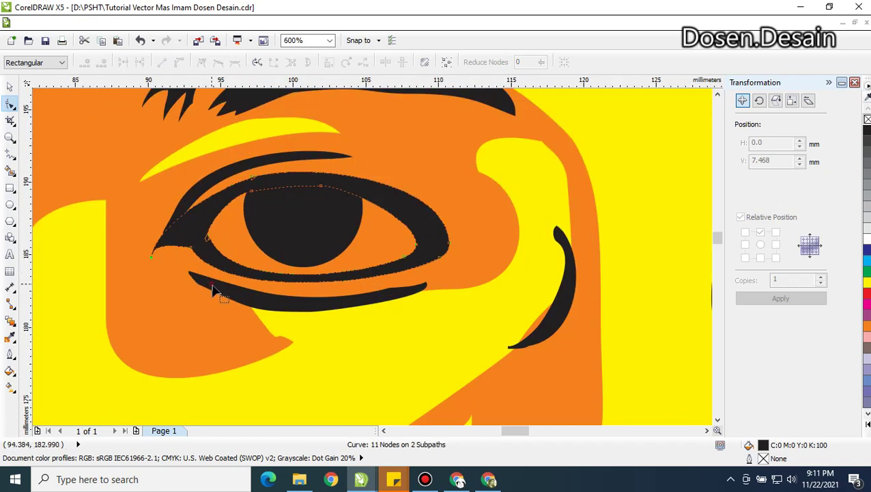
left_click(277, 300)
scroll(311, 305, "up", 1)
scroll(496, 252, "up", 1)
scroll(497, 258, "down", 1)
left_click_drag(496, 259, 576, 276)
key("Delete")
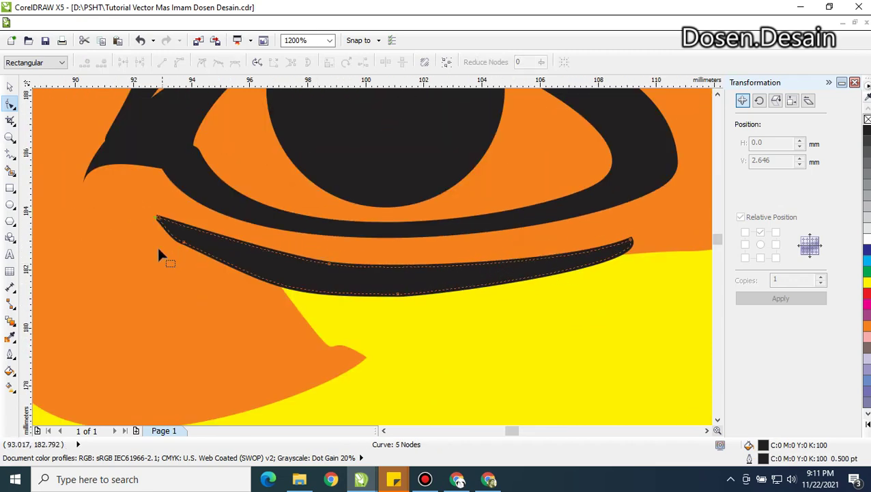
left_click_drag(161, 253, 199, 228)
key("Delete")
Smooth the lower edge of the crease below the eye with its curve handles and remove the shape's outline
left_click(397, 293)
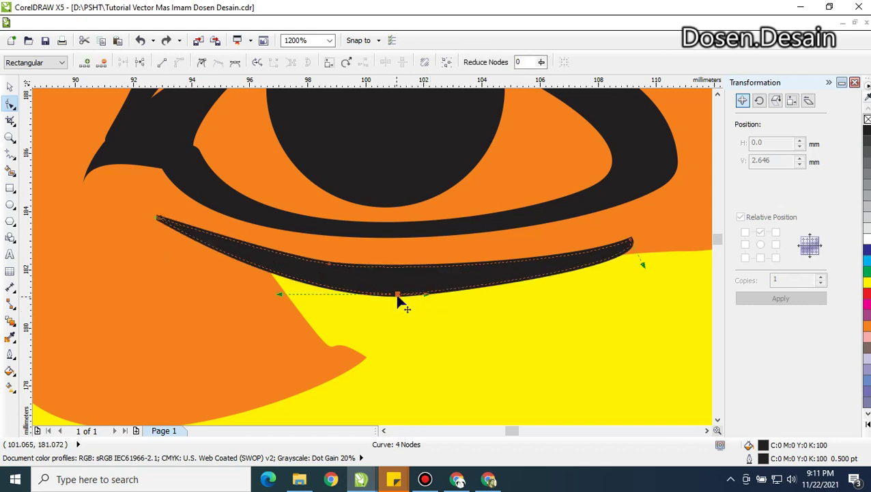
left_click_drag(426, 295, 469, 296)
left_click_drag(642, 265, 604, 271)
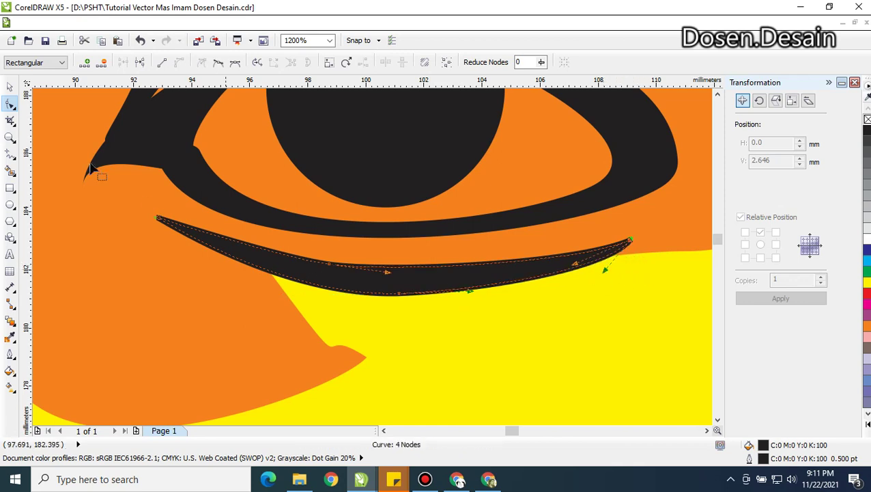
left_click(10, 86)
right_click(866, 118)
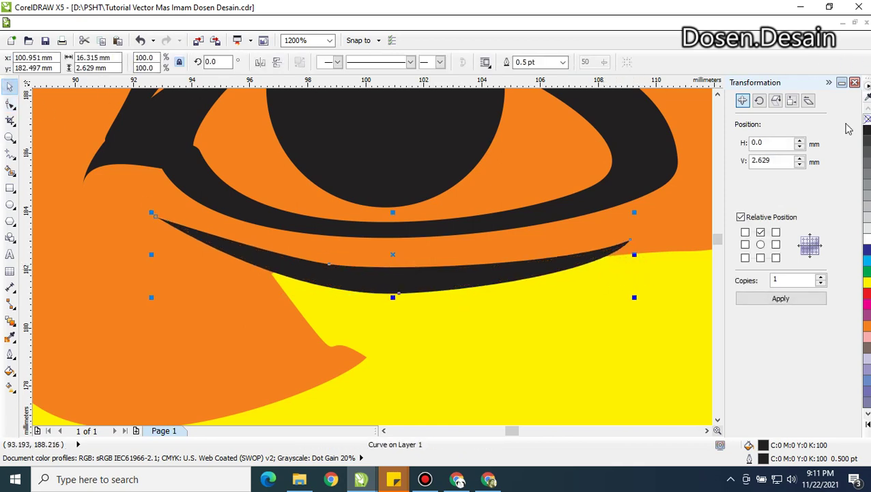
Reshape the orange shadow's pointed tip below the eye, bending its upper edge into a smooth inward curve
scroll(598, 255, "down", 3)
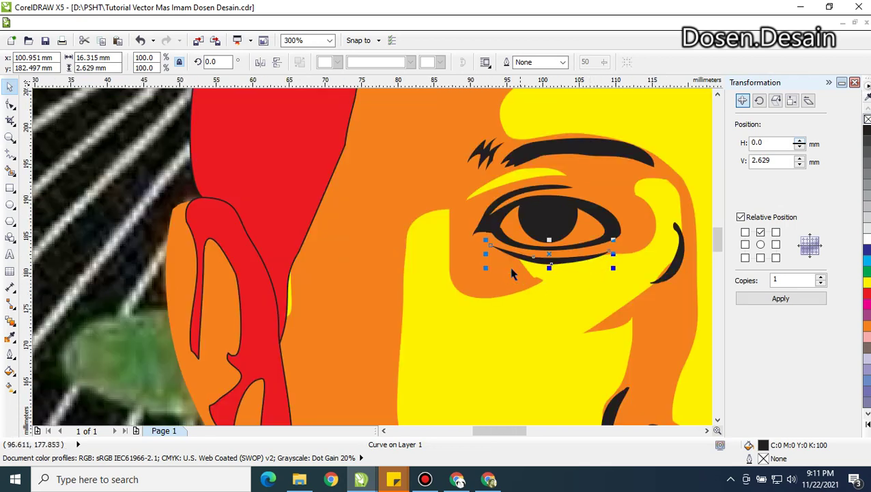
scroll(496, 274, "up", 2)
left_click(559, 276)
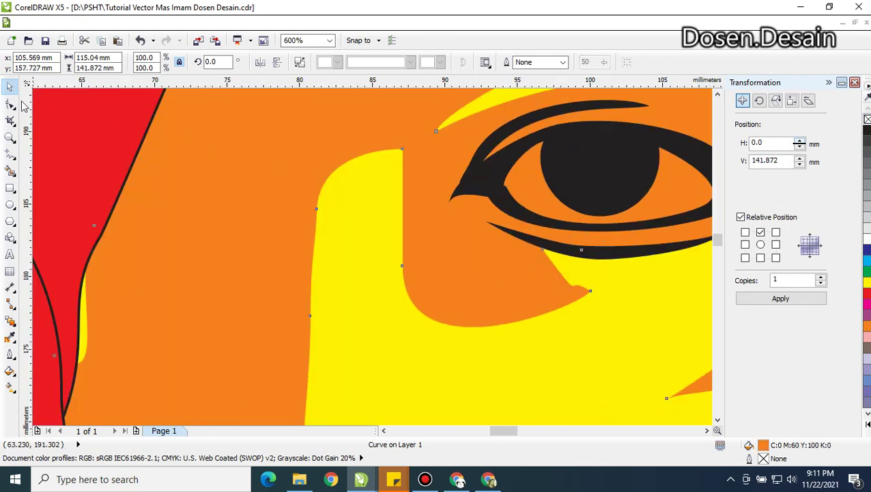
left_click(10, 103)
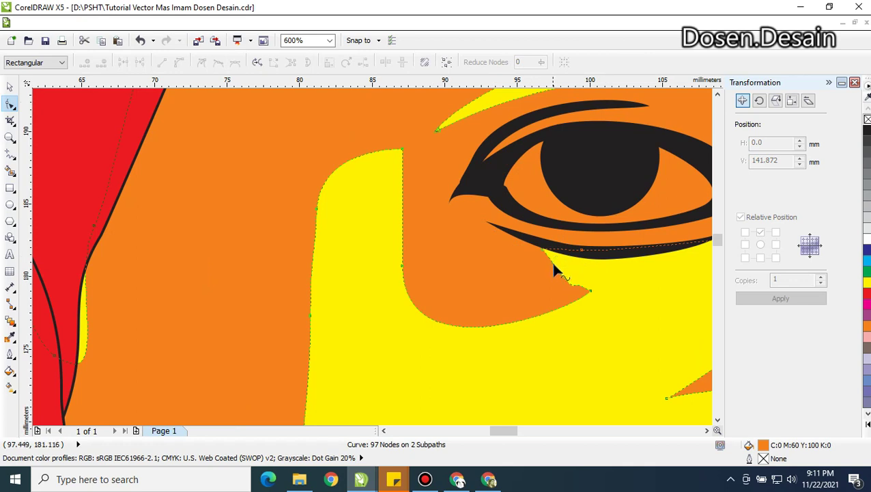
left_click(588, 288)
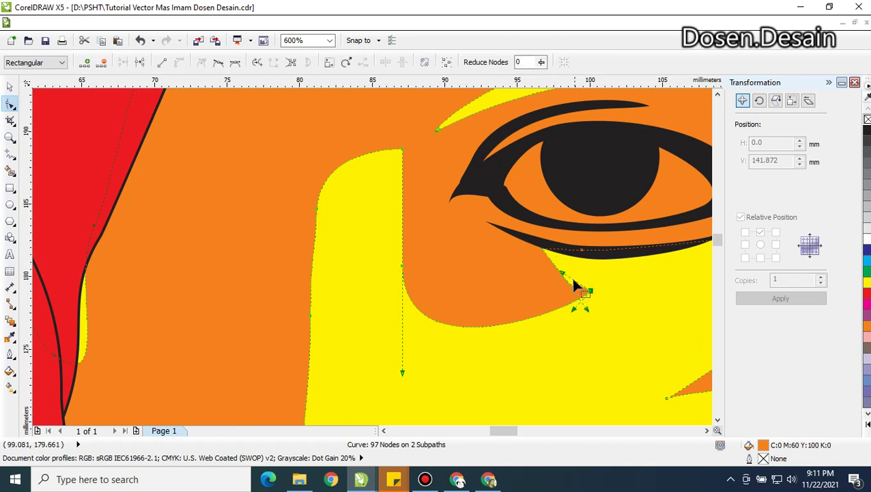
mouse_move(566, 306)
left_mouse_down()
mouse_move(535, 296)
mouse_move(558, 276)
mouse_move(577, 294)
left_mouse_up()
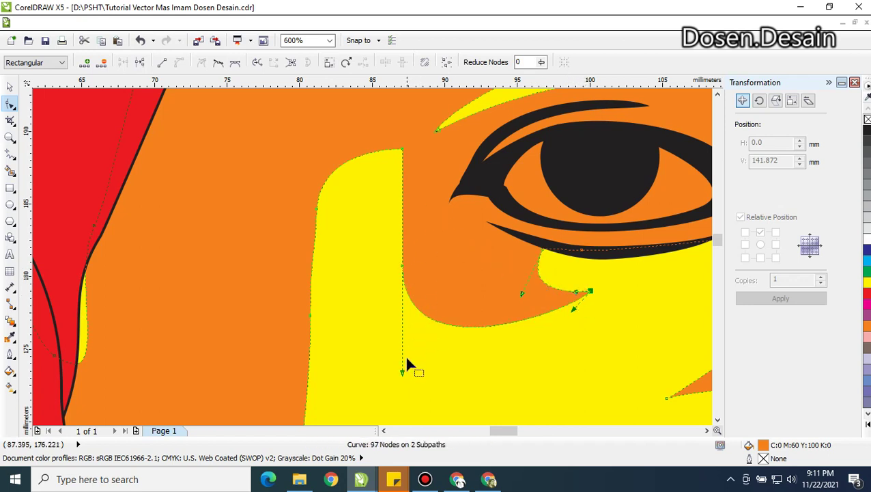
Move the node on the left side of the orange eye shadow outward and bend that edge into a rounded curve
left_click_drag(402, 373, 403, 305)
left_click_drag(385, 236, 371, 253)
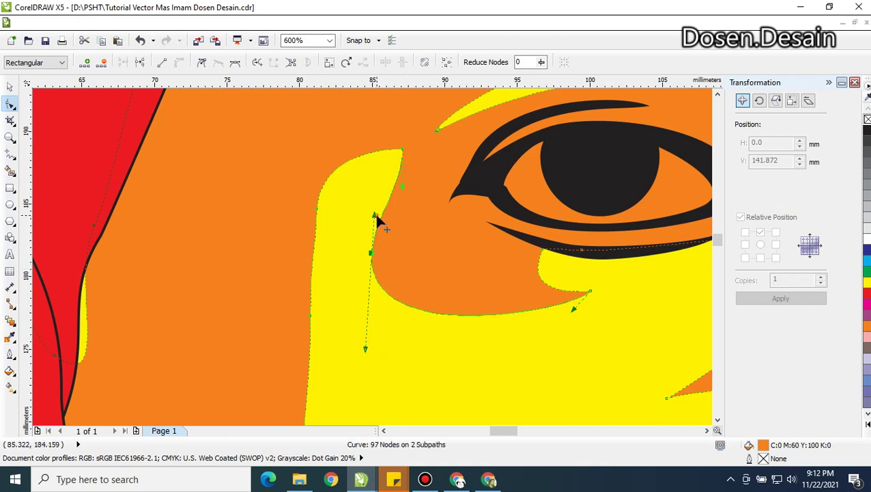
left_click_drag(376, 213, 387, 178)
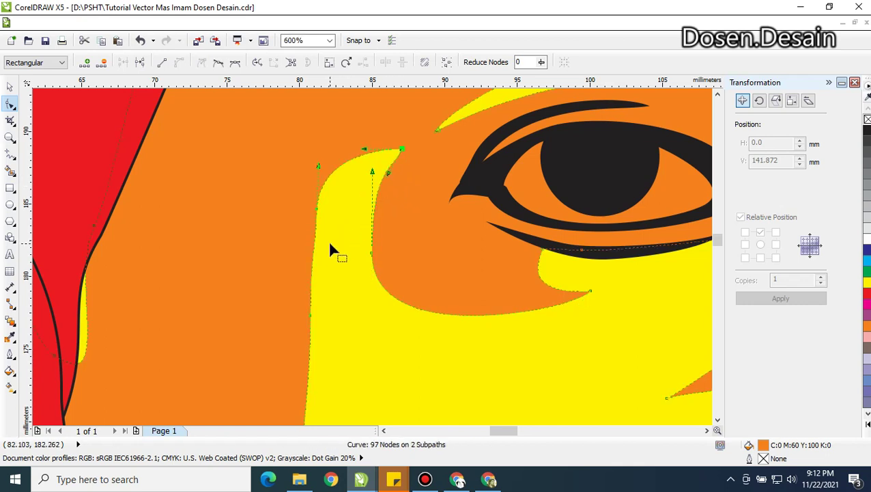
Delete the extra node on the yellow cheek's left edge and bend the edge outward toward the ear
scroll(325, 252, "down", 2)
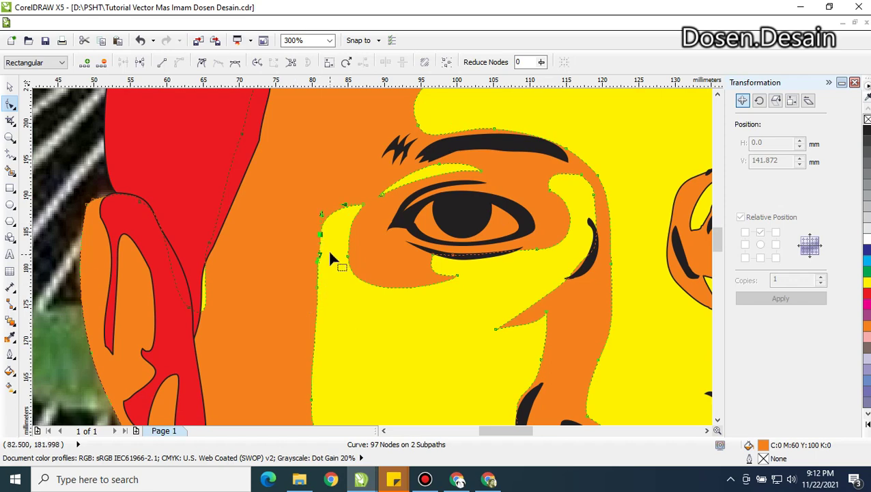
left_click_drag(303, 261, 335, 331)
key("Delete")
scroll(333, 321, "down", 4)
scroll(338, 344, "up", 2)
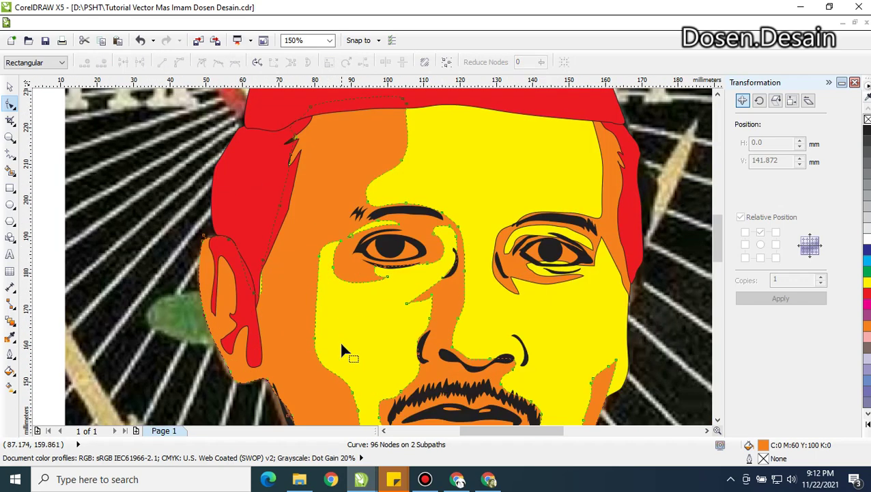
left_click_drag(314, 341, 311, 288)
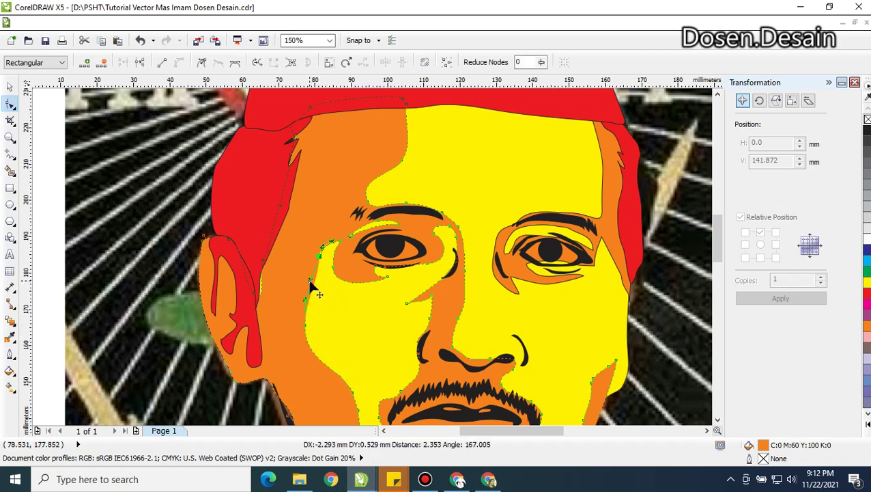
left_click(263, 284)
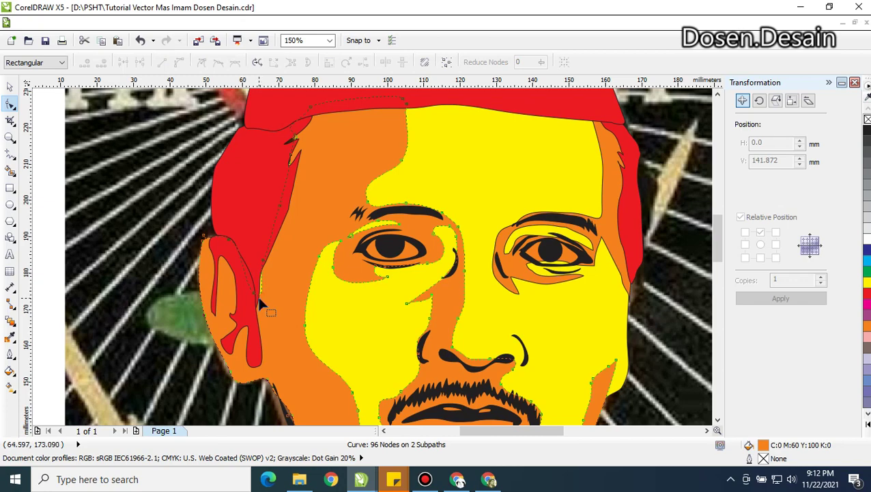
left_click(260, 298)
scroll(415, 280, "down", 2)
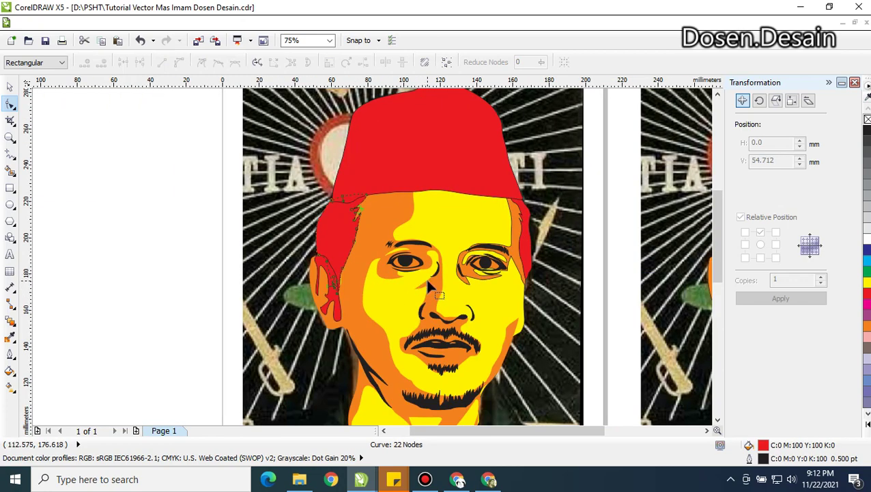
Delete the extra nodes at the upper end of the black crease beside the inner eye corner and remove its outline
scroll(427, 286, "up", 4)
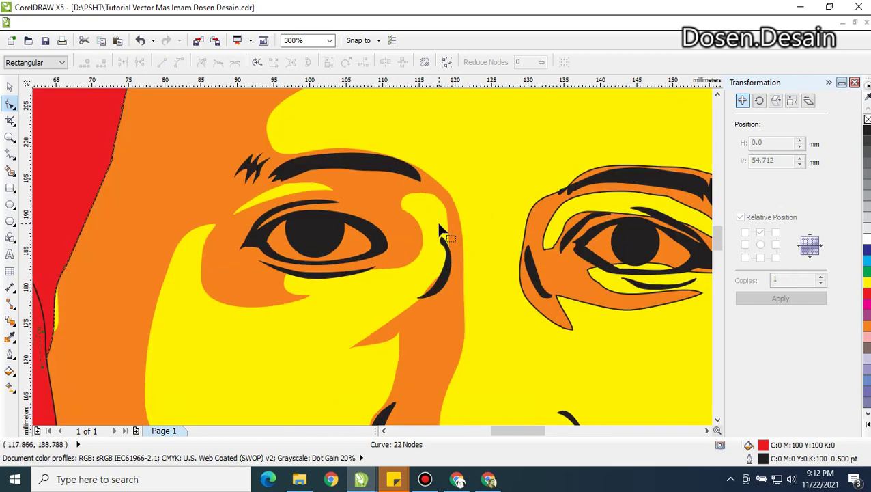
scroll(428, 248, "up", 4)
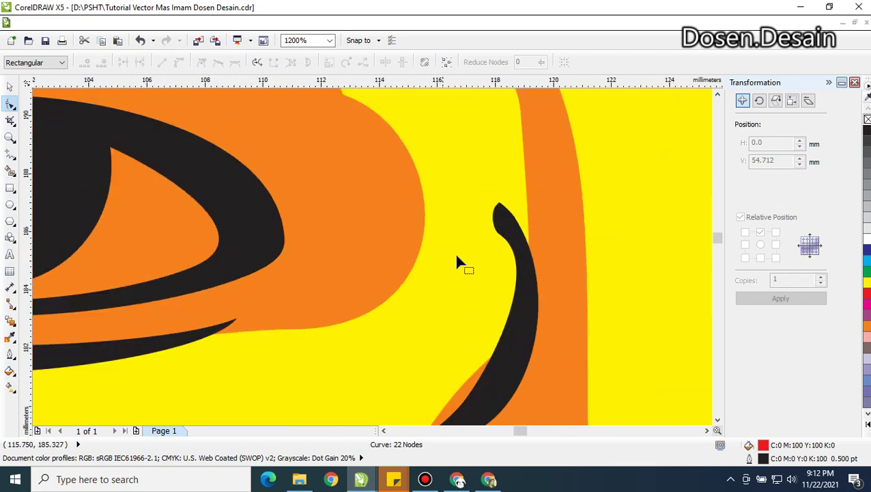
left_click(518, 266)
scroll(518, 266, "down", 1)
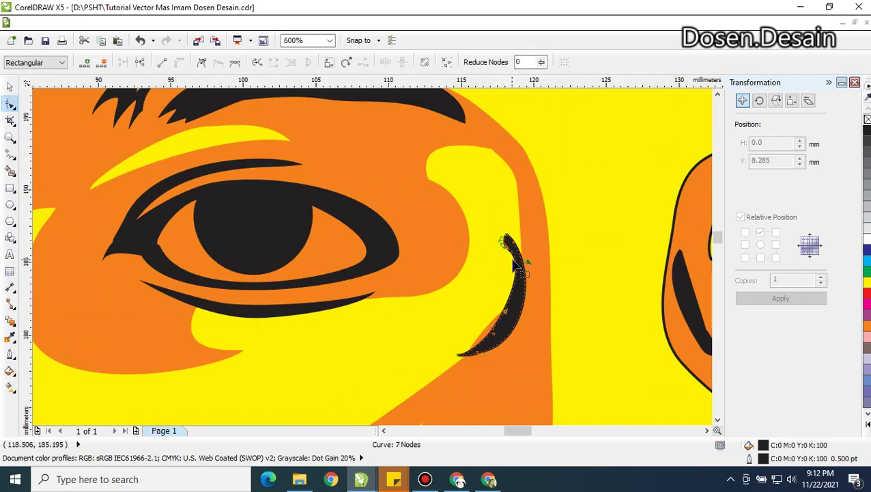
key("Delete")
mouse_move(512, 240)
left_mouse_down()
mouse_move(516, 248)
mouse_move(506, 245)
mouse_move(518, 271)
mouse_move(516, 254)
left_mouse_up()
key("Delete")
right_click(866, 120)
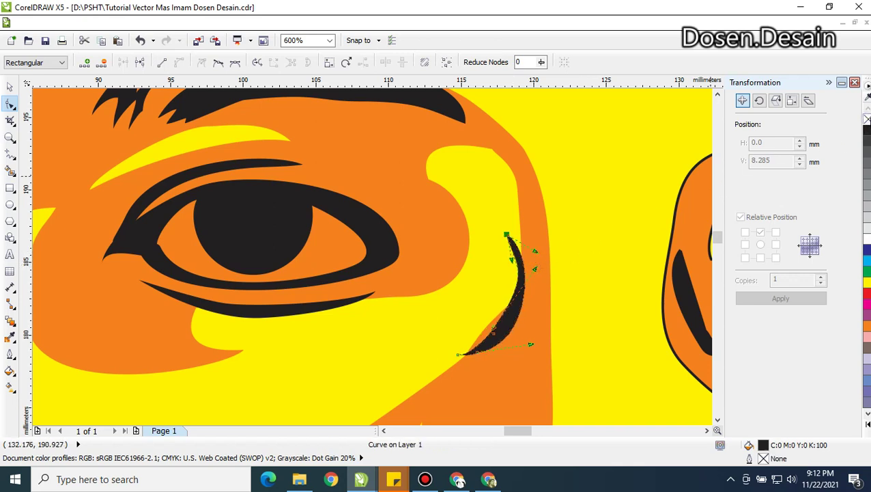
Delete the extra nodes near the lower tip of the inner-eye crease, leaving only its two end nodes
left_click_drag(461, 356, 467, 363)
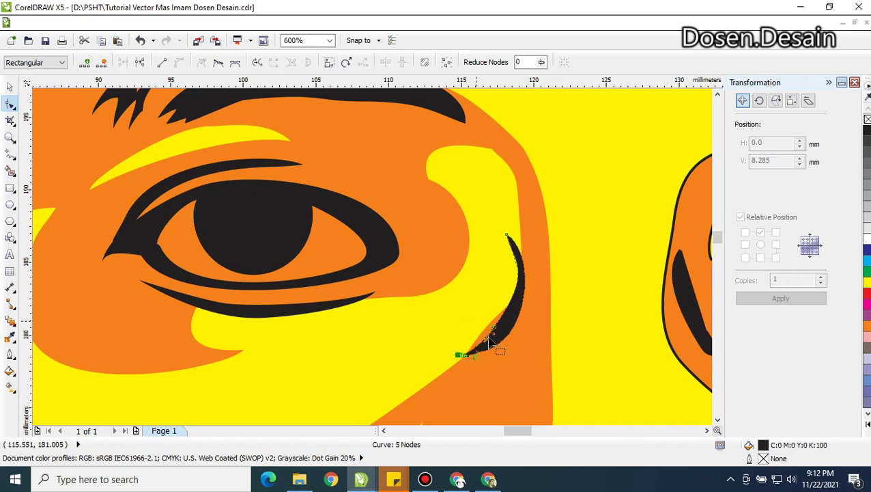
scroll(499, 350, "up", 2)
left_click_drag(457, 268, 534, 356)
key("Delete")
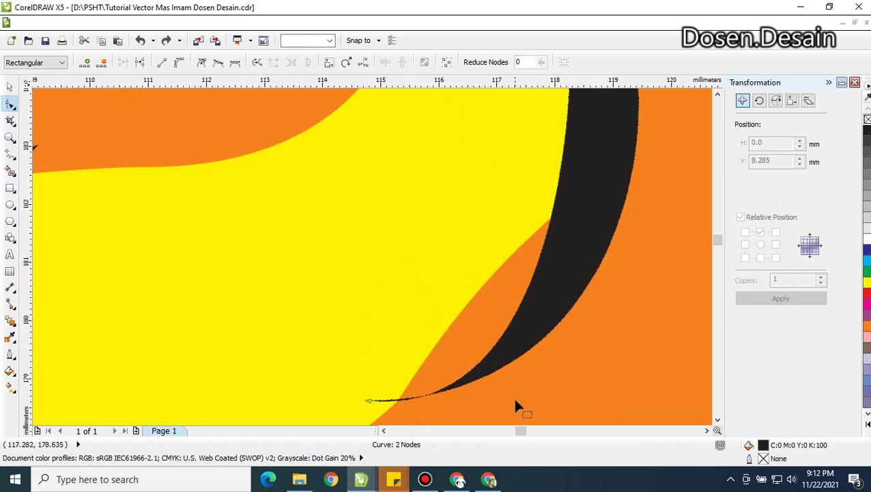
Adjust the curve handles at the crease's lower tip so its edges taper into a slim, smooth point
left_click(368, 403)
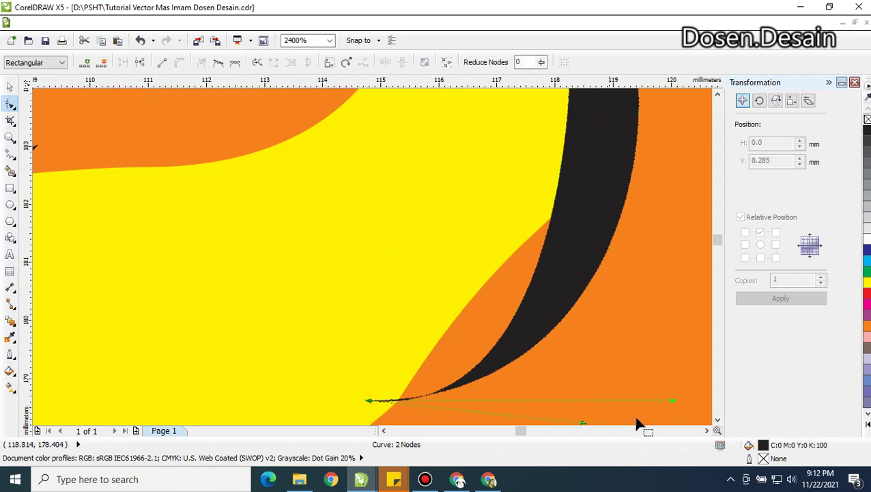
left_click_drag(671, 402, 624, 379)
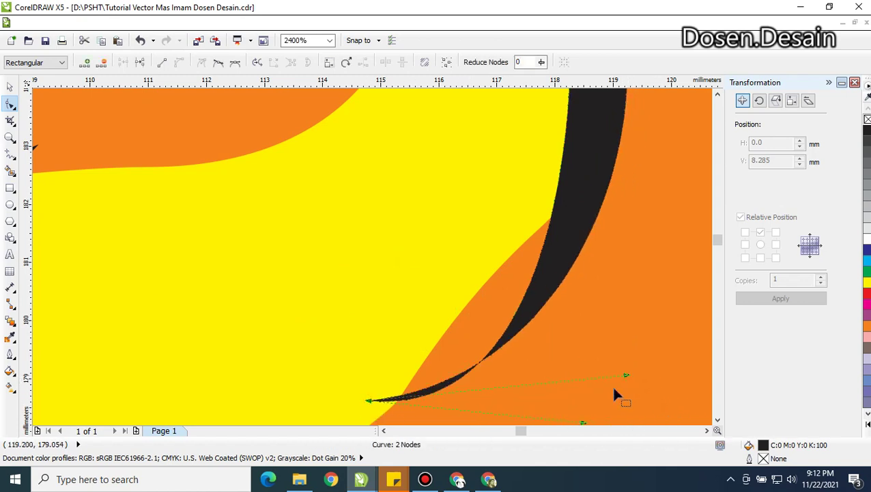
key("ctrl+z")
left_click_drag(579, 424, 623, 370)
scroll(623, 371, "down", 2)
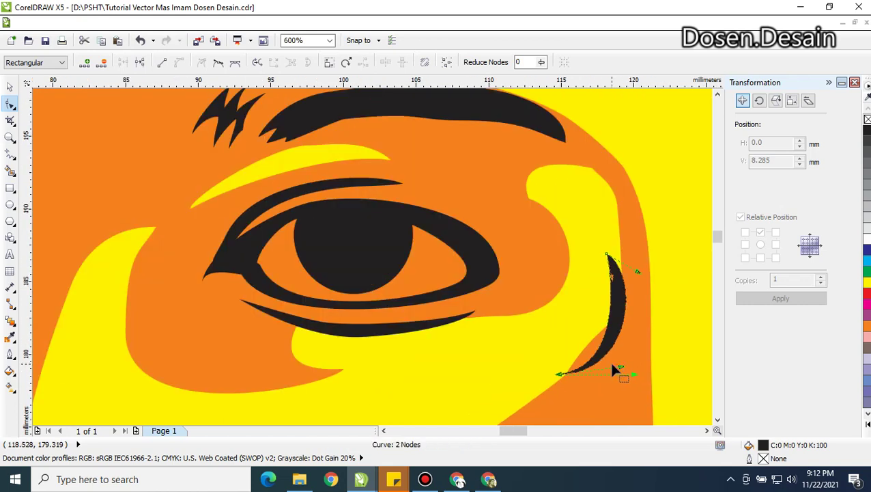
Move the crease's upper end toward the nose bridge and extend its lower tip slightly down toward the cheek
scroll(615, 370, "up", 1)
scroll(615, 369, "down", 1)
left_click_drag(610, 253, 619, 254)
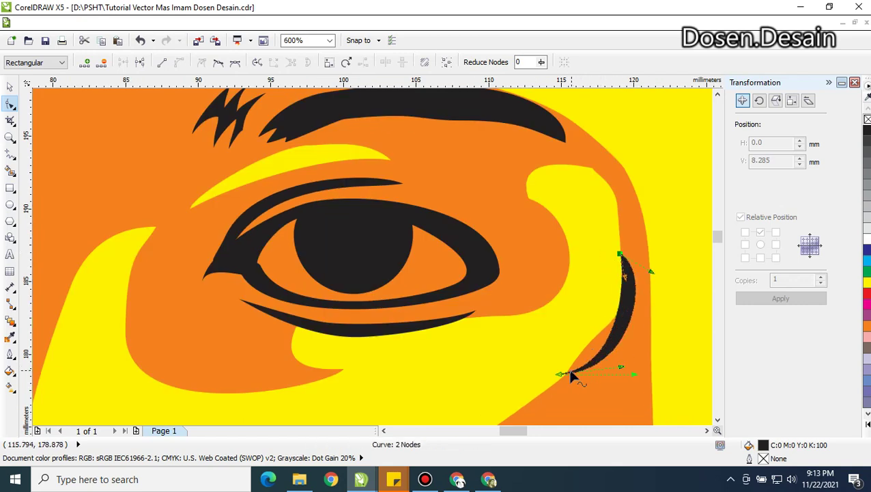
left_click_drag(558, 375, 548, 381)
Stretch the pointed tip of the orange shadow below the eye farther into the cheek and add a node on its upper edge
left_click(619, 199)
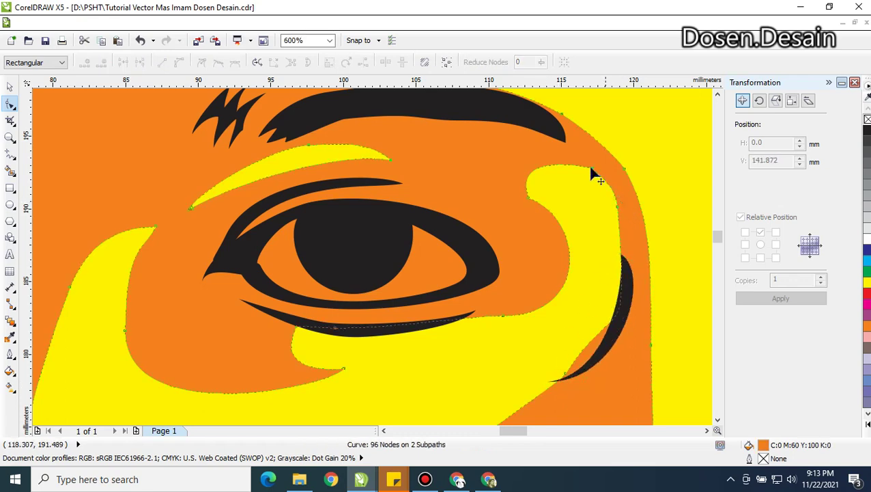
scroll(600, 188, "down", 3)
scroll(618, 304, "up", 1)
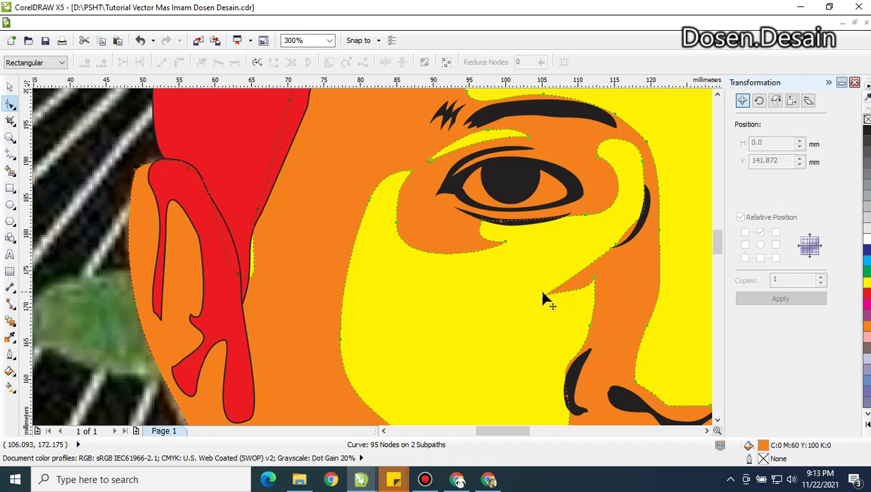
left_click_drag(542, 293, 480, 312)
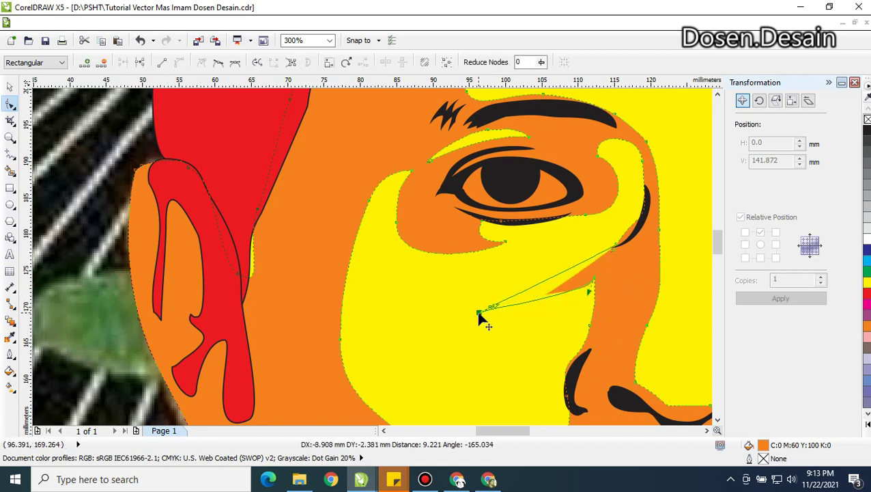
double_click(579, 268)
left_click_drag(579, 268, 582, 275)
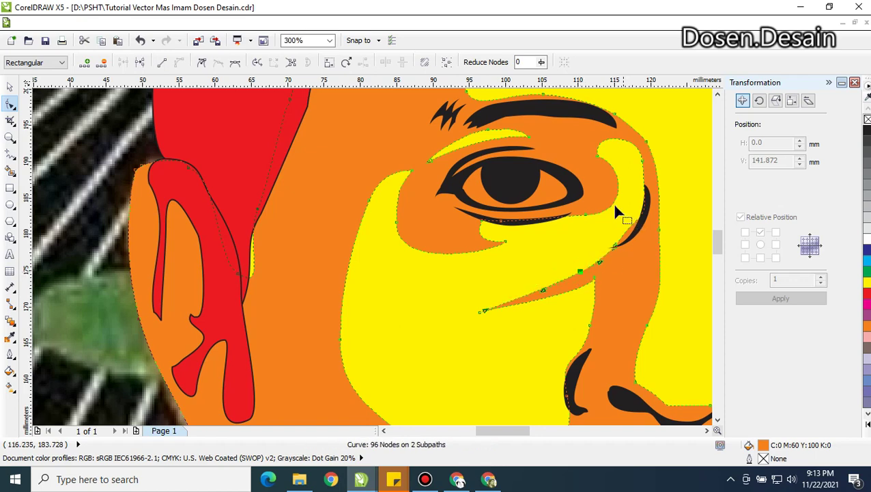
Delete the orange shadow's extra node beside the crease, shift its corner toward the nose and bend the tip's edges into smooth curves
left_click(606, 219)
key("Delete")
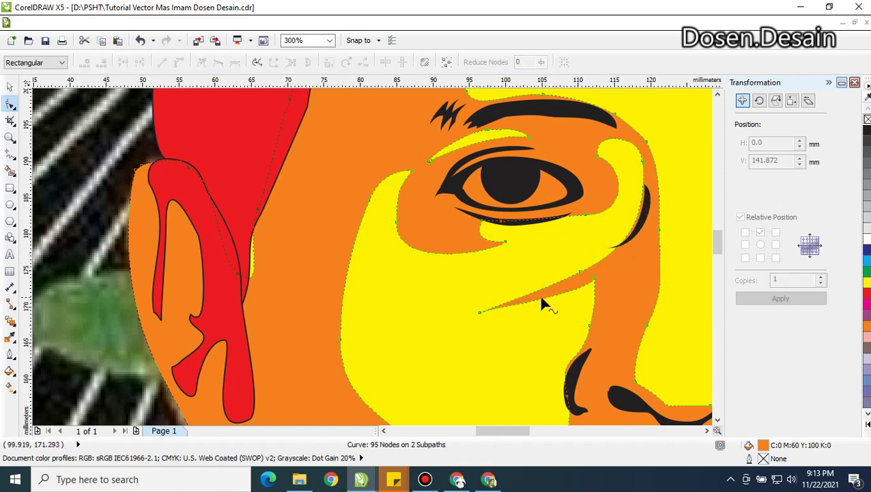
left_click(479, 312)
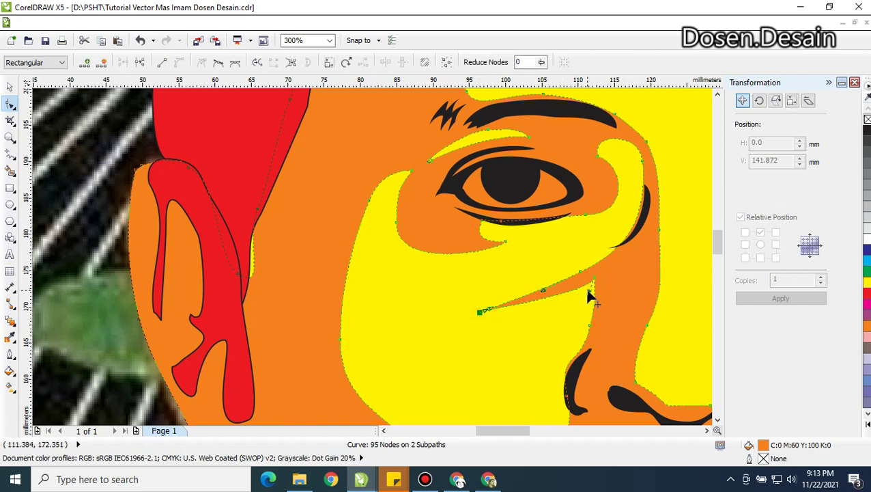
left_click_drag(579, 300, 559, 301)
left_click_drag(590, 273, 610, 268)
left_click_drag(579, 301, 578, 306)
left_click_drag(583, 276, 586, 285)
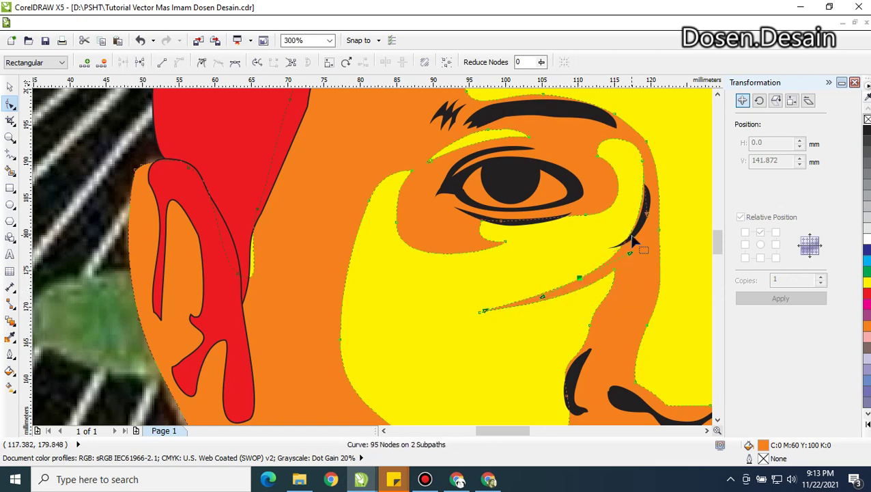
Rotate the black crease beside the inner eye corner by 9.7 degrees and reposition it along the yellow shape's edge
left_click(635, 237)
left_click(10, 86)
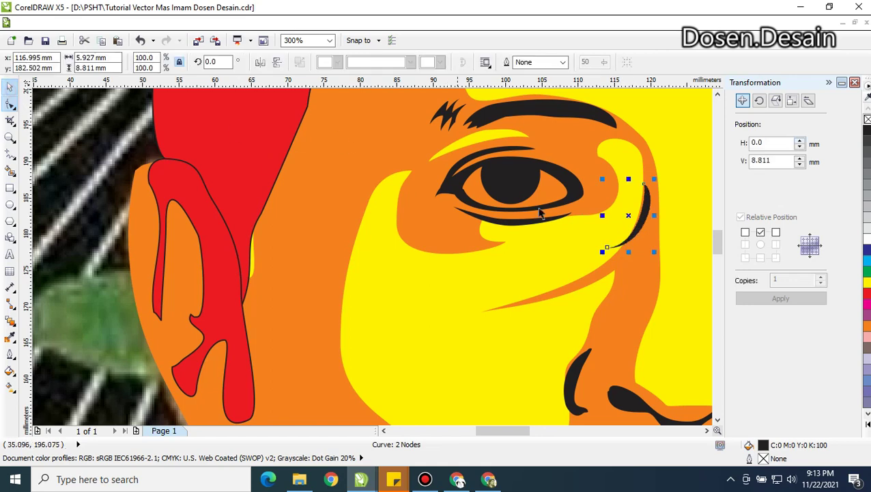
left_click(645, 220)
left_click_drag(660, 253, 663, 252)
mouse_move(642, 203)
left_mouse_down()
mouse_move(648, 196)
mouse_move(633, 214)
left_mouse_up()
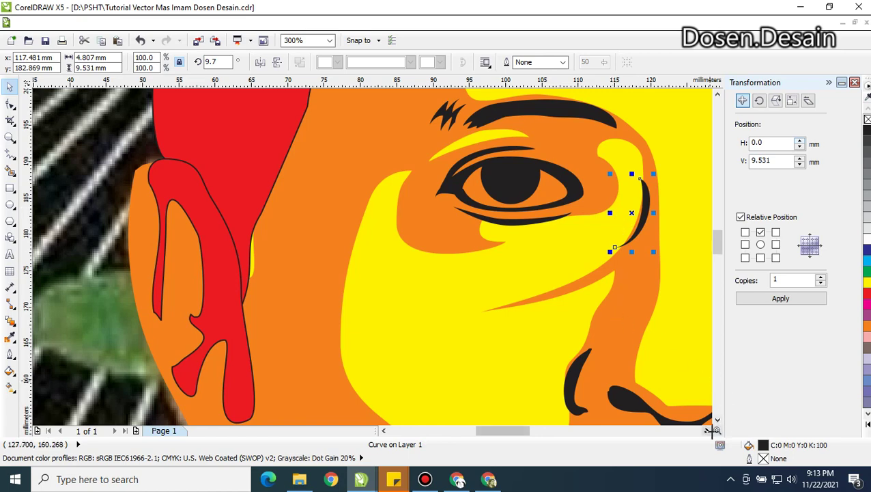
Reshape the eye outline's upper outer edge with the inner-corner node's handle so it slopes to a sharper corner
left_click(718, 419)
key("F3")
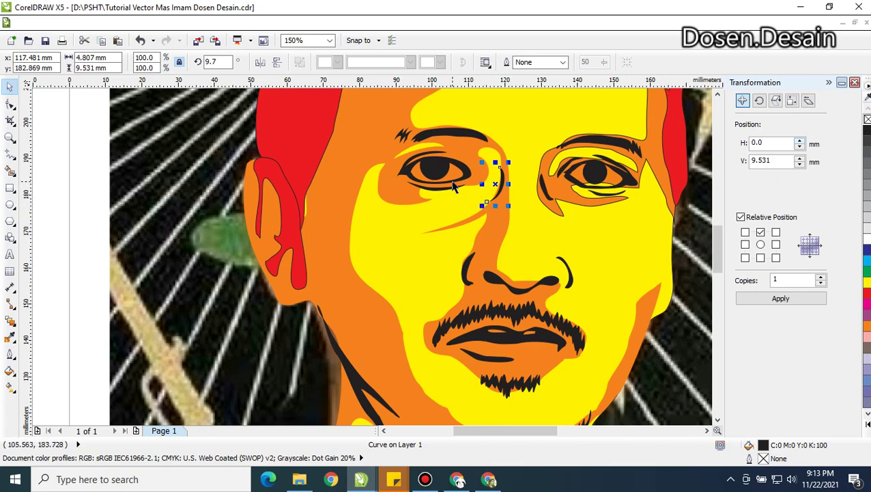
scroll(431, 151, "up", 2)
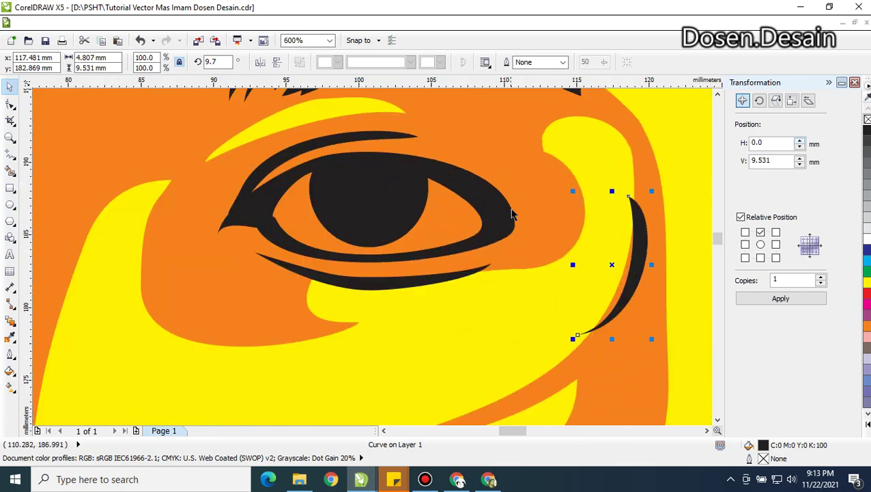
left_click(368, 225)
left_click(10, 104)
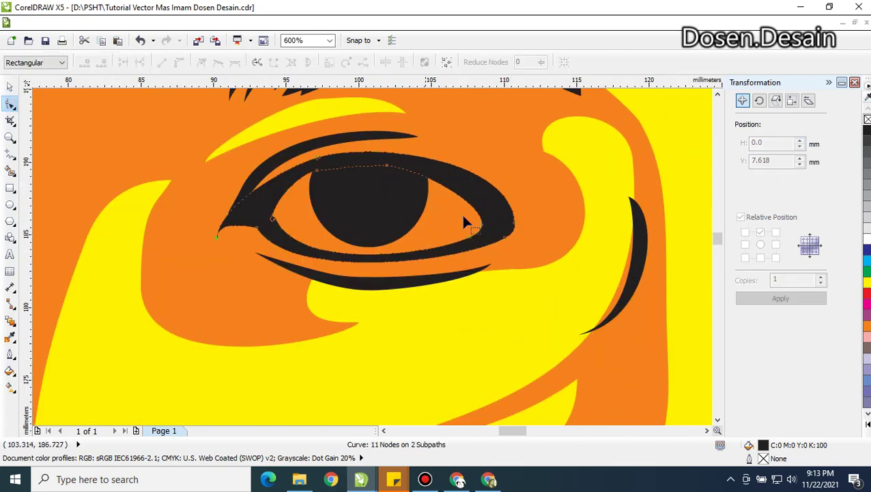
left_click(512, 225)
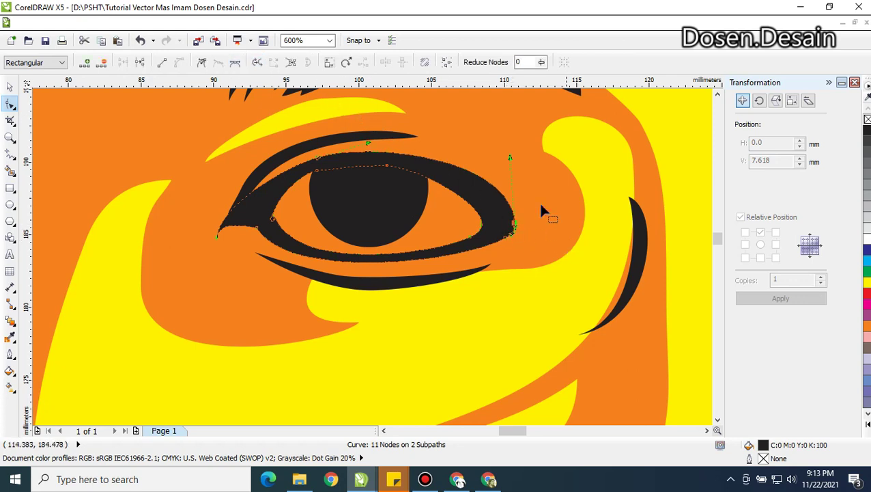
left_click_drag(511, 157, 469, 141)
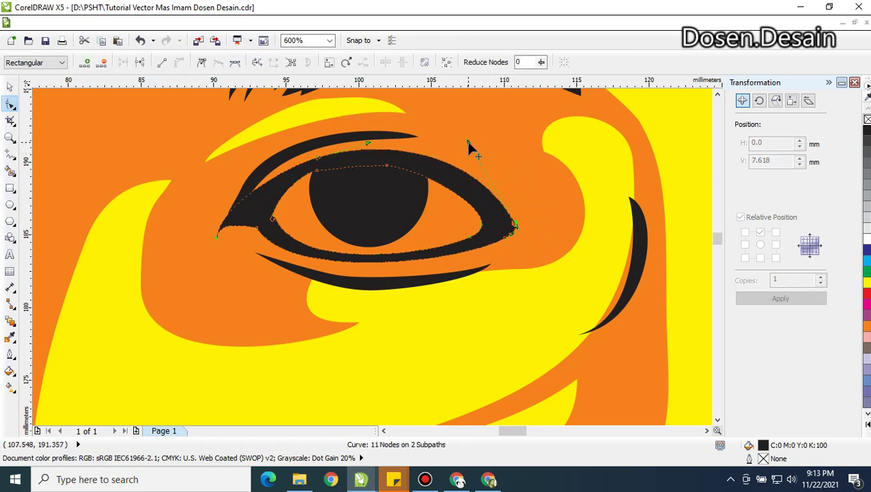
Bend the upper edge of the eye opening near the inner corner to follow the outer lid curve
left_click(483, 227)
scroll(461, 217, "up", 1)
left_click_drag(515, 194, 463, 156)
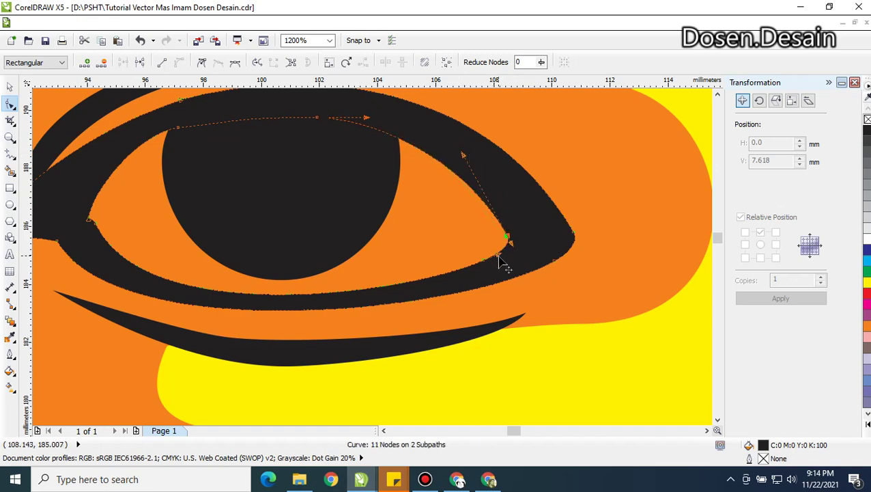
scroll(557, 265, "down", 5)
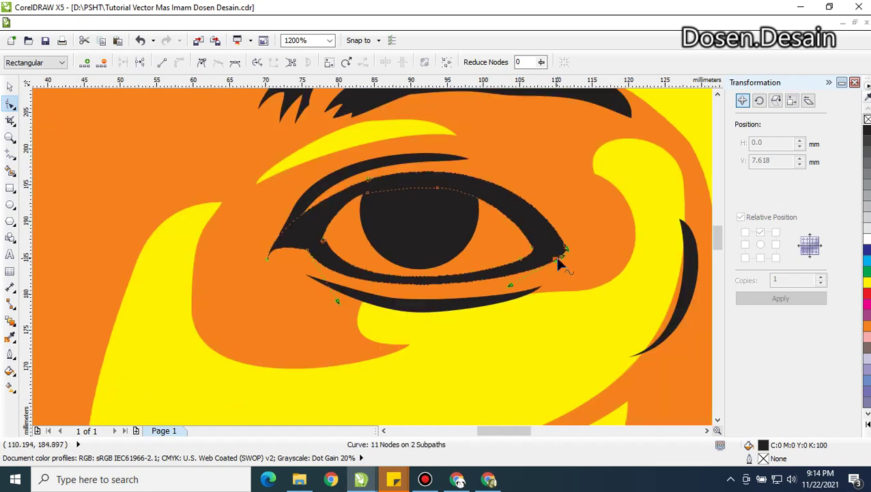
Delete the extra node at the lower end of the black crease beside the nostril and round its outer edge outward
scroll(616, 287, "up", 2)
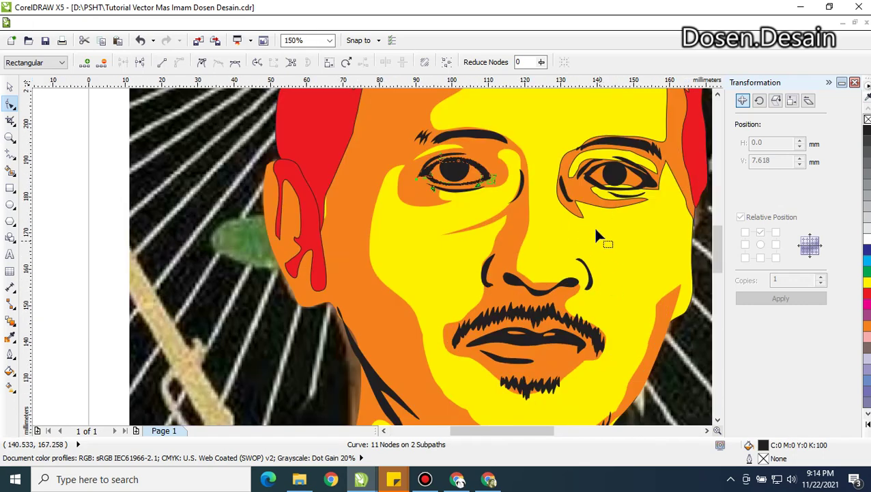
scroll(405, 358, "up", 1)
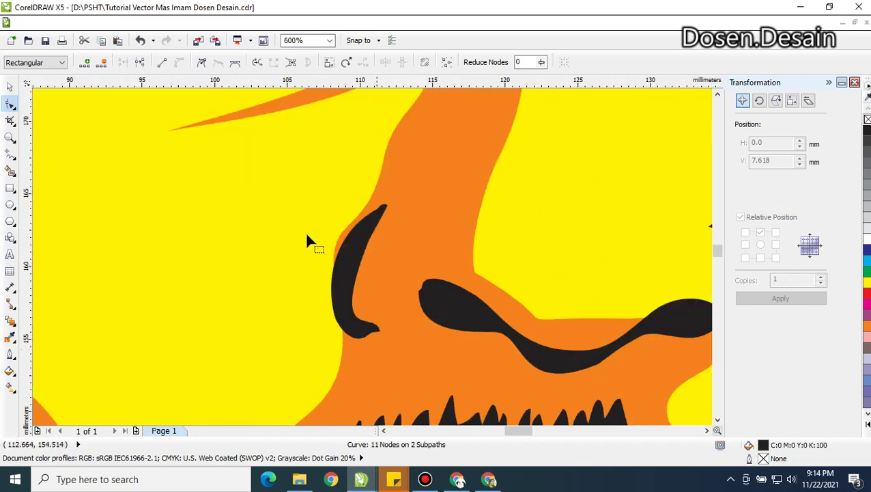
left_click(369, 249)
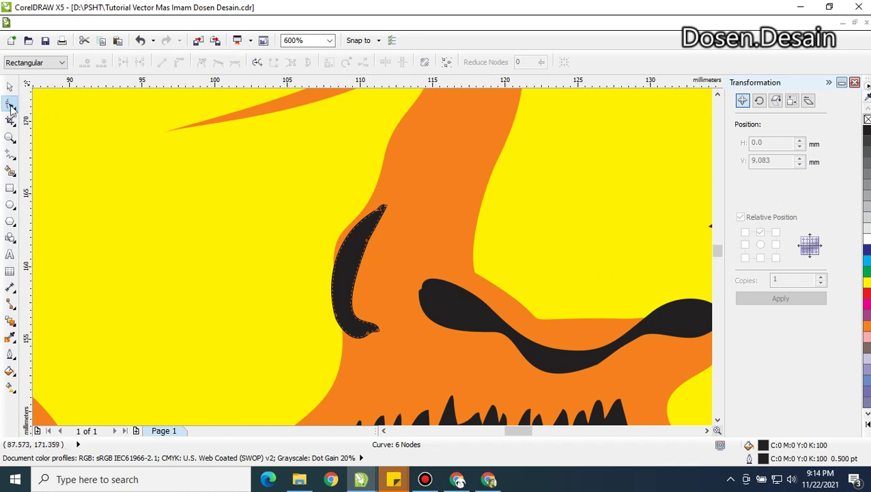
left_click(377, 330)
left_click(369, 332)
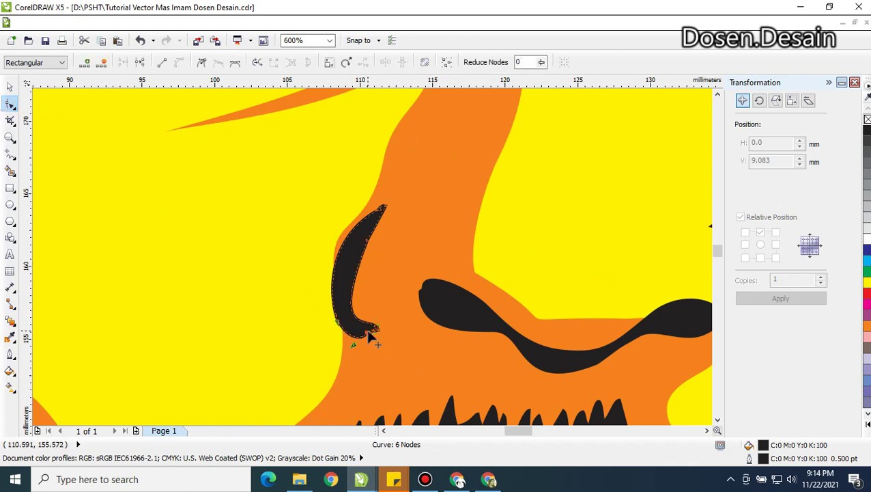
left_click_drag(336, 320, 329, 313)
Reshape the inner edge of the nostril crease with its curve handles, smoothing the bend toward the lower end
left_click(382, 235)
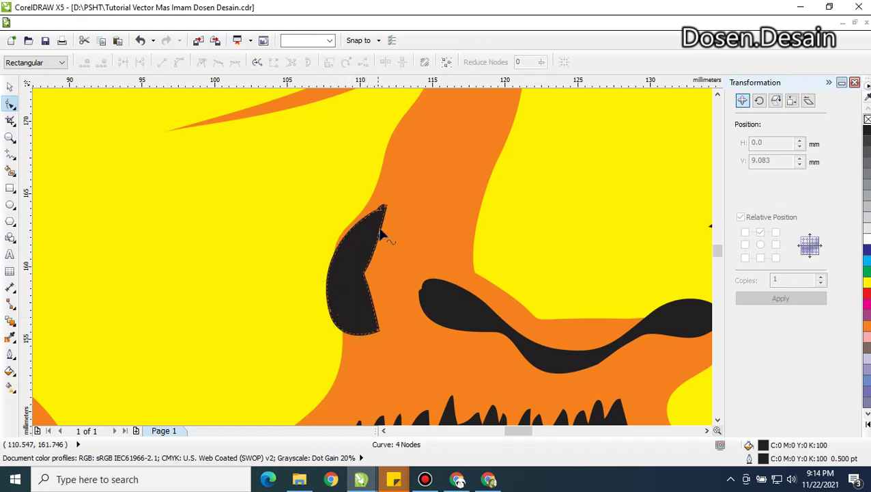
double_click(360, 290)
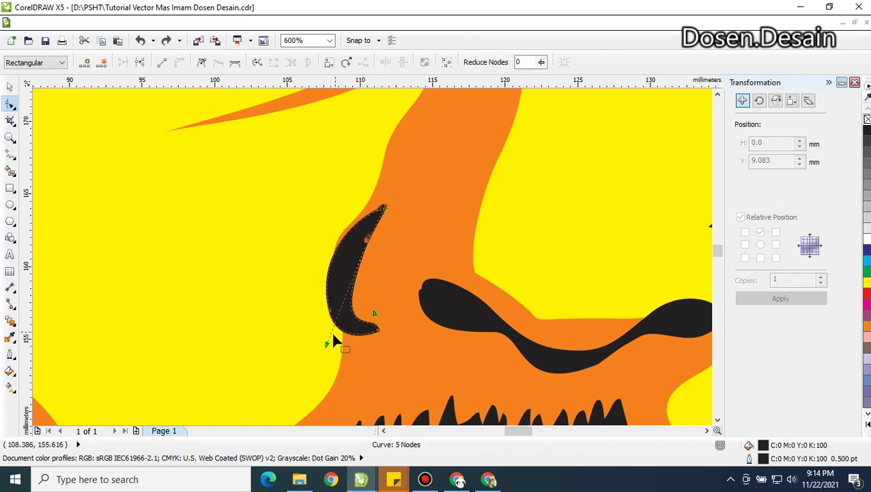
left_click_drag(326, 339, 324, 299)
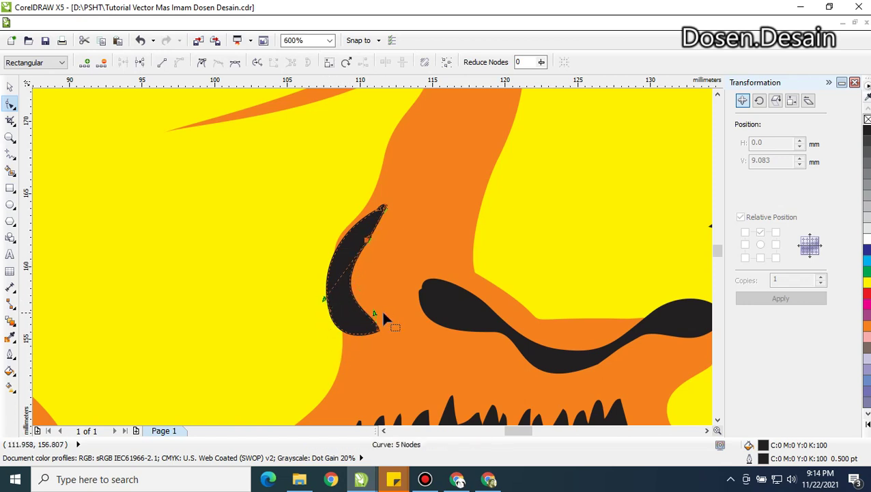
left_click_drag(375, 317, 353, 326)
Delete the extra node beside the upper tip of the nostril crease to smooth its outer edge
scroll(378, 225, "up", 2)
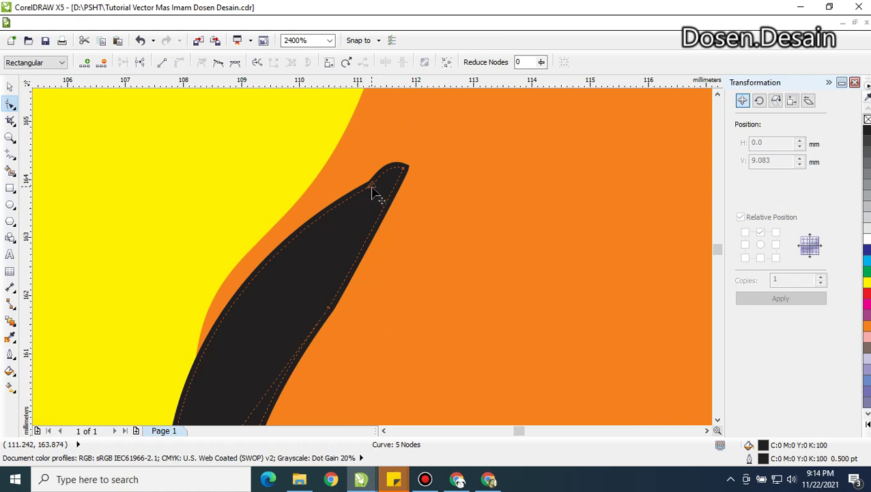
left_click(371, 188)
key("Delete")
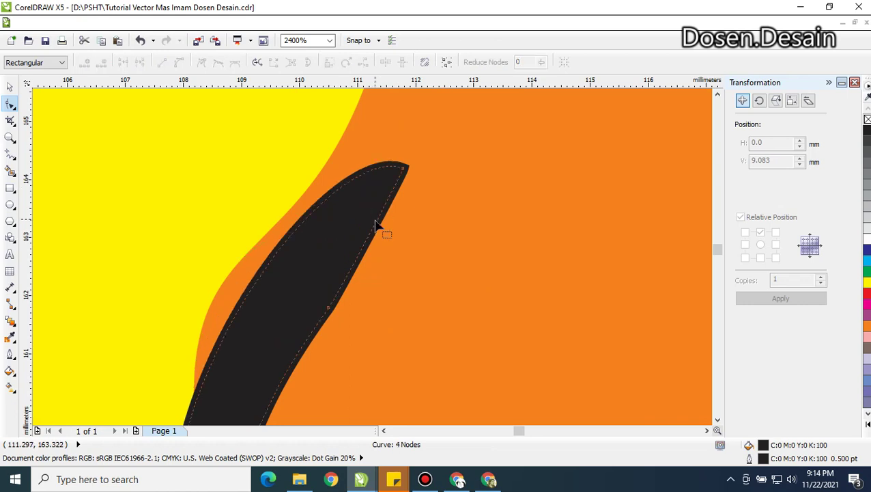
Sharpen the upper tip of the black crease beside the left nostril by removing its extra node and adjusting the tip's curve
scroll(374, 226, "down", 2)
left_click(379, 219)
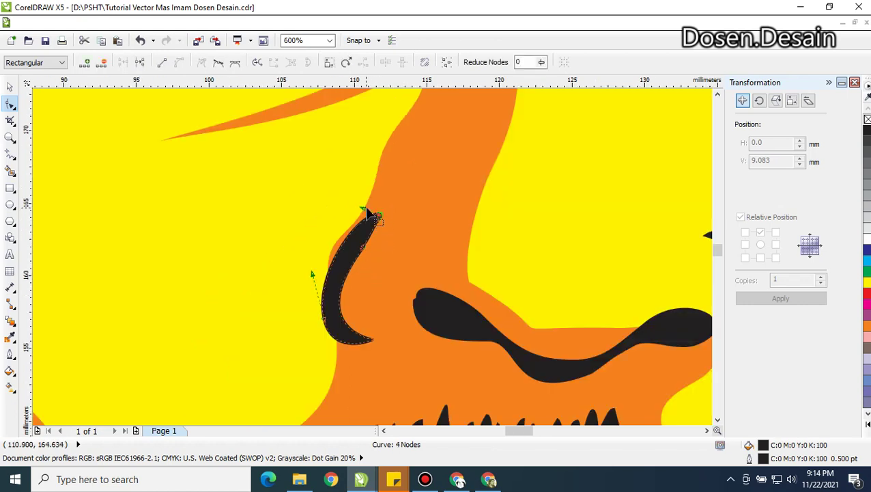
left_click_drag(367, 209, 375, 246)
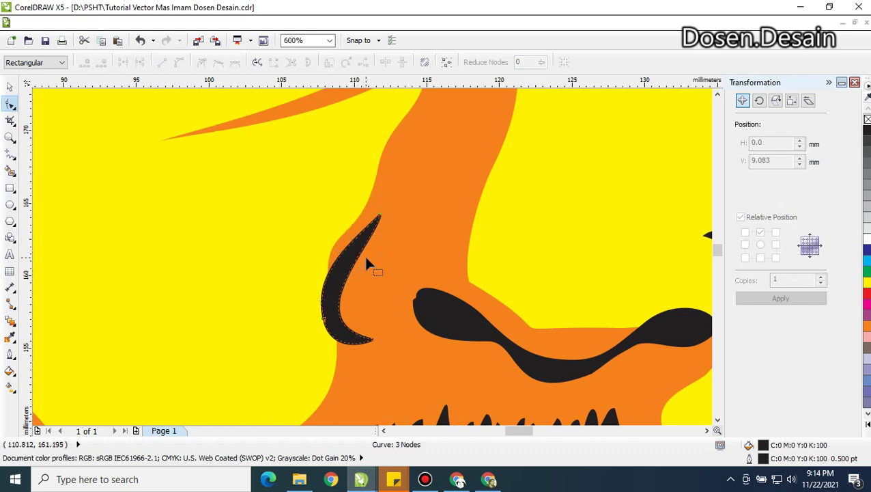
left_click_drag(381, 214, 359, 247)
scroll(375, 266, "down", 3)
scroll(374, 266, "down", 2)
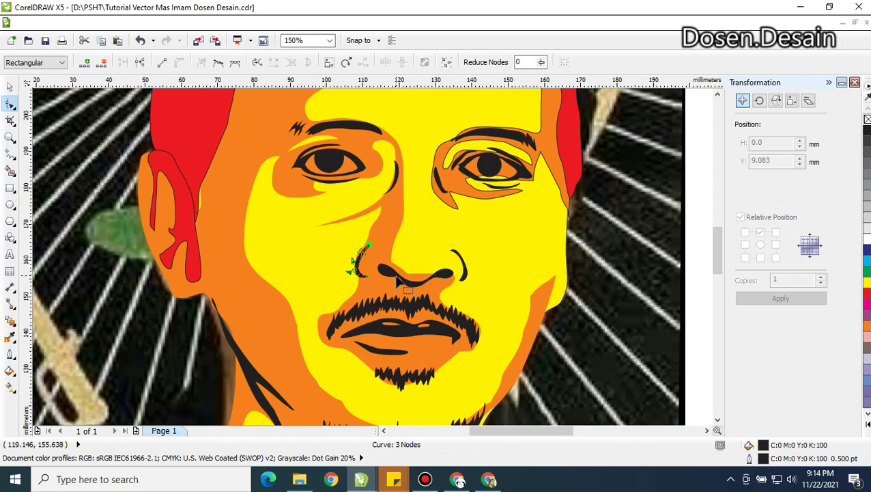
Smooth the rounded left end of the black nostril shape under the nose, removing its bump and slightly shortening the end
scroll(380, 262, "up", 5)
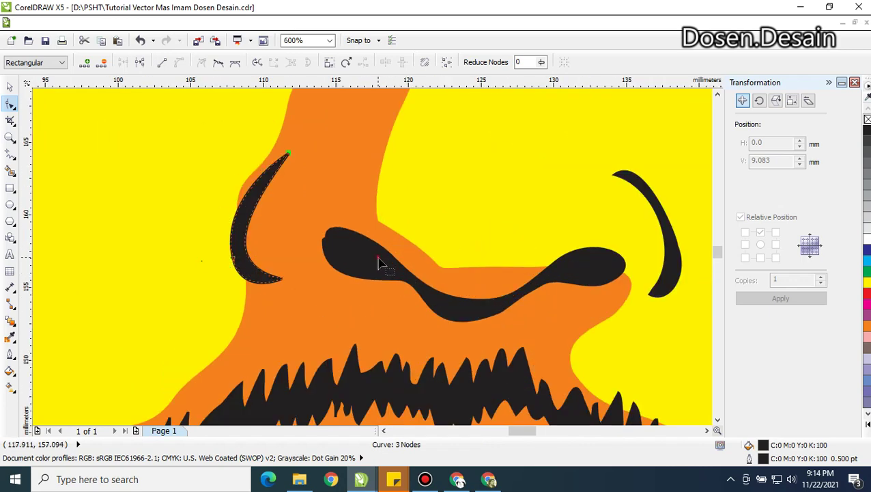
left_click(329, 250)
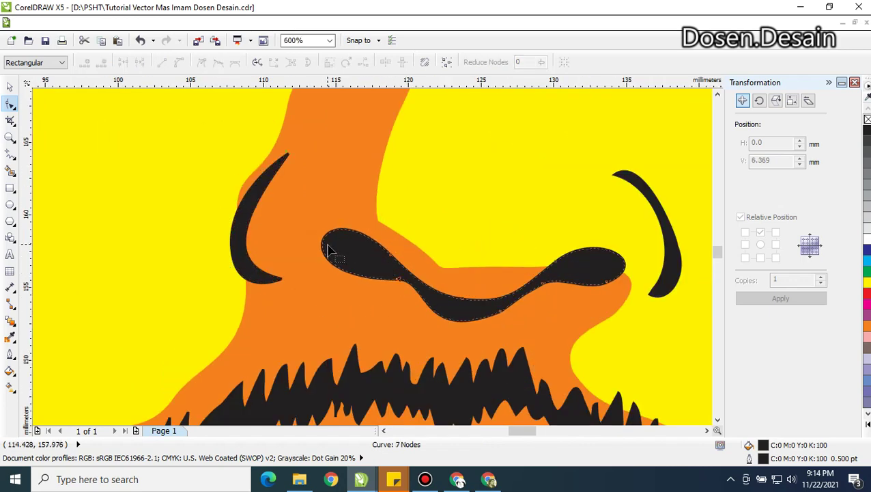
left_click(395, 280)
mouse_move(383, 276)
left_mouse_down()
mouse_move(375, 270)
mouse_move(389, 274)
left_mouse_up()
key("ctrl+z")
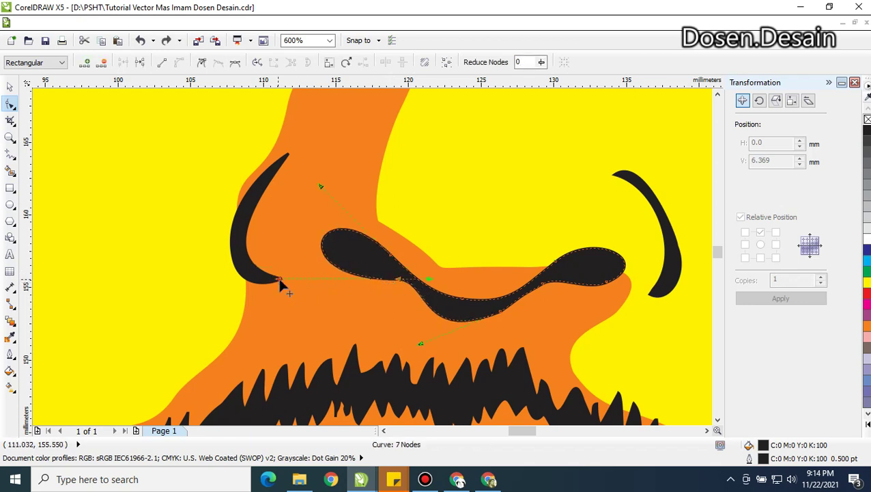
left_click_drag(278, 281, 297, 284)
key("z")
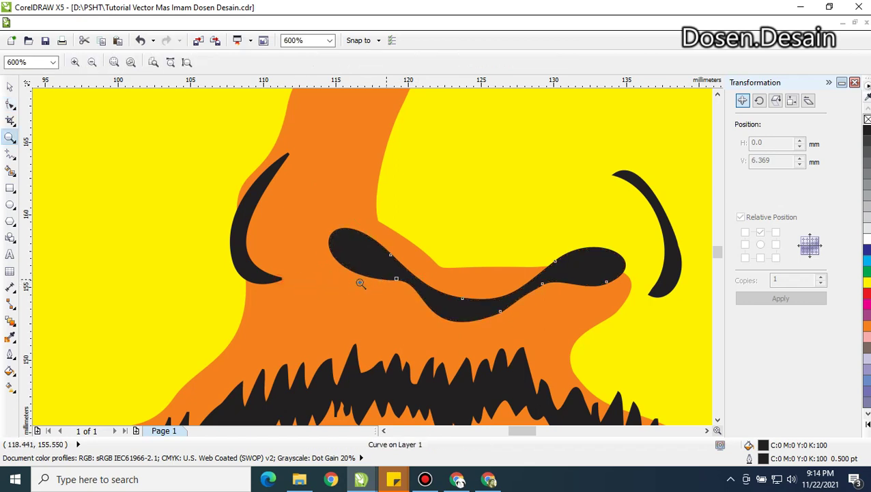
left_click(10, 102)
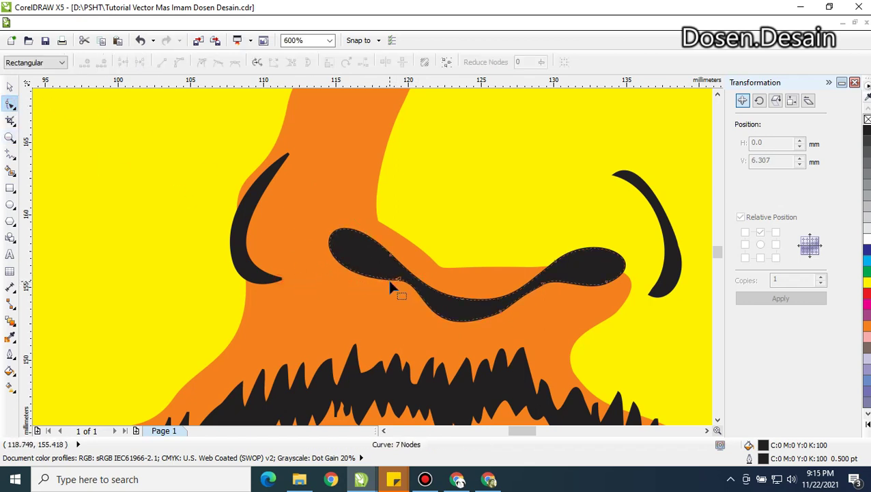
left_click(411, 291)
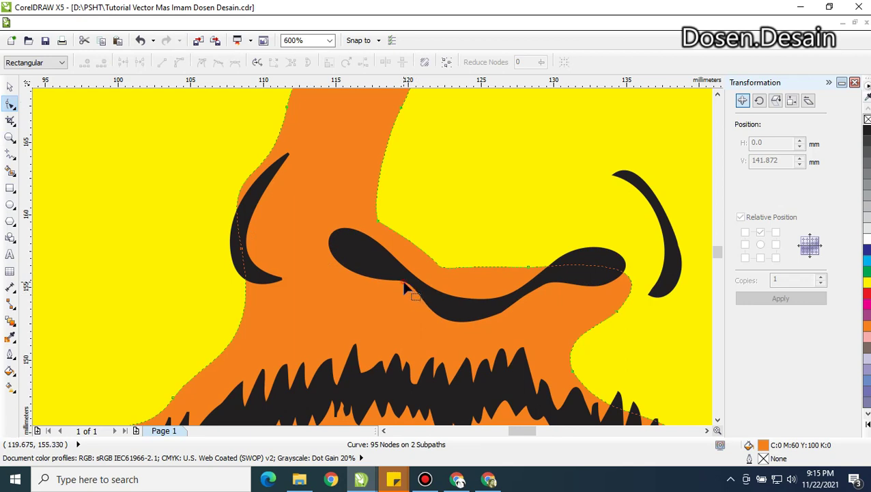
left_click(402, 286)
left_click_drag(399, 283, 383, 273)
key("z")
key("ctrl+z")
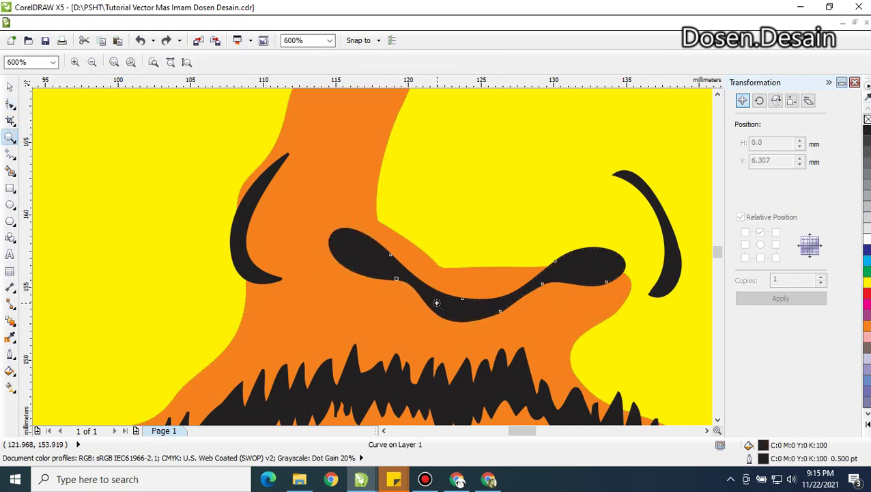
scroll(519, 301, "down", 2)
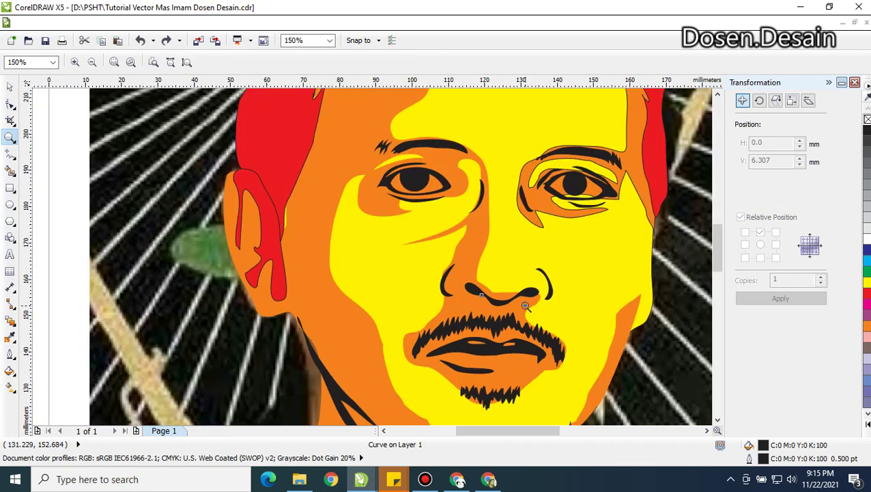
scroll(525, 305, "up", 1)
scroll(529, 302, "up", 1)
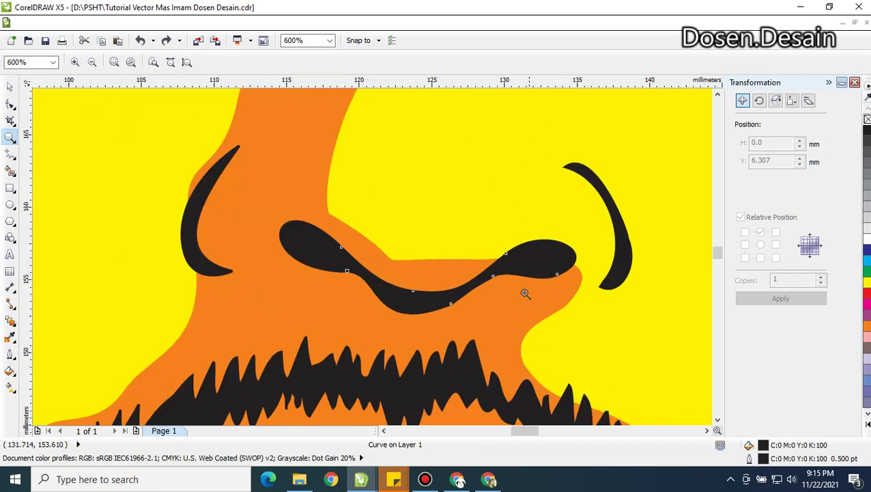
left_click(10, 102)
scroll(498, 265, "down", 2)
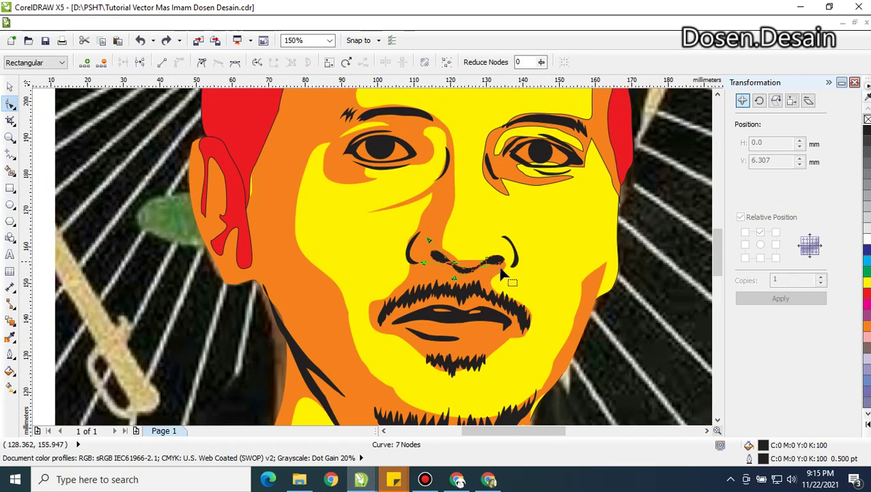
scroll(500, 261, "up", 2)
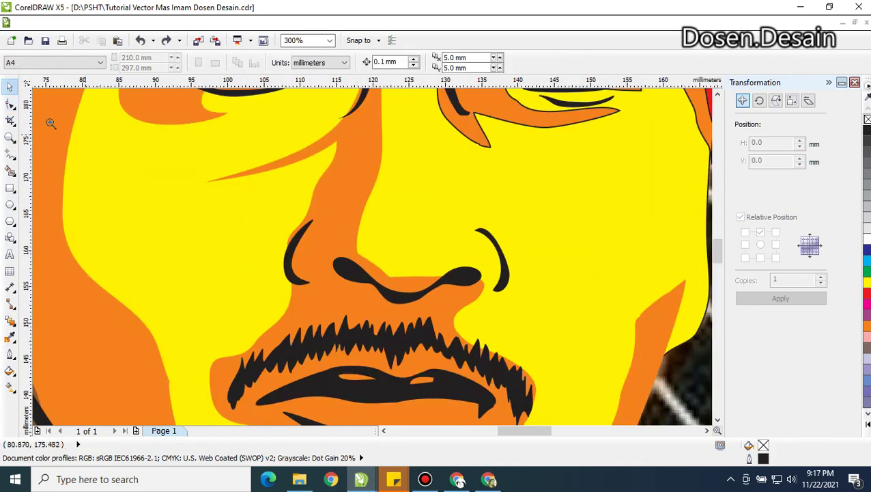
left_click(14, 156)
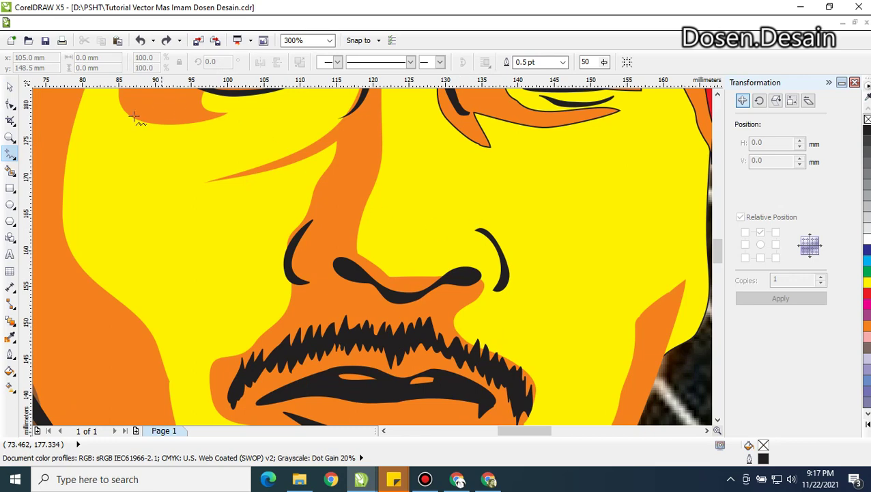
Taper the upper end of the black crease beside the right nostril to a fine point with its curve handle
left_click(11, 102)
scroll(447, 271, "up", 1)
scroll(518, 271, "down", 1)
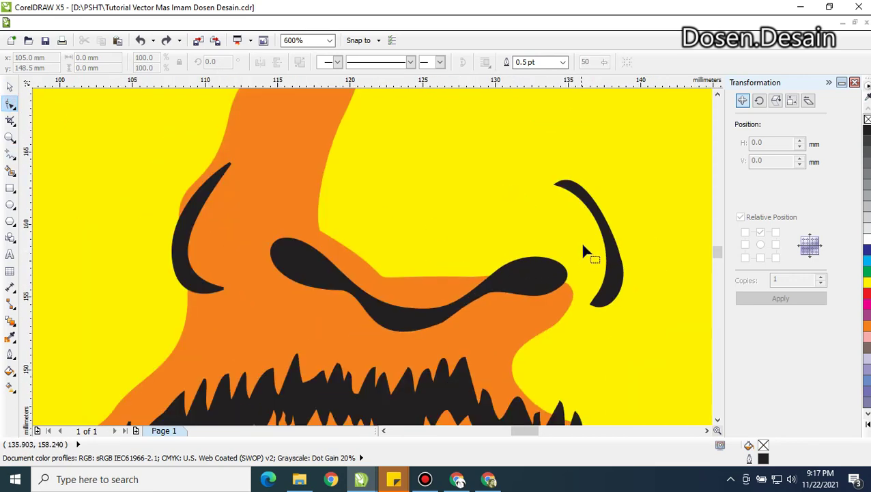
left_click(602, 240)
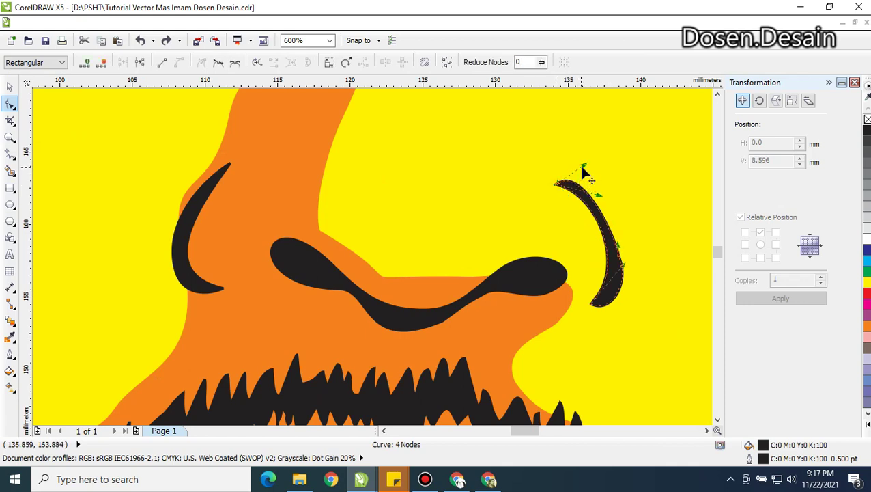
left_click_drag(582, 166, 604, 185)
Narrow the lower tip of the right nostril crease and delete the extra outer-edge node to smooth its curve
left_click(591, 304)
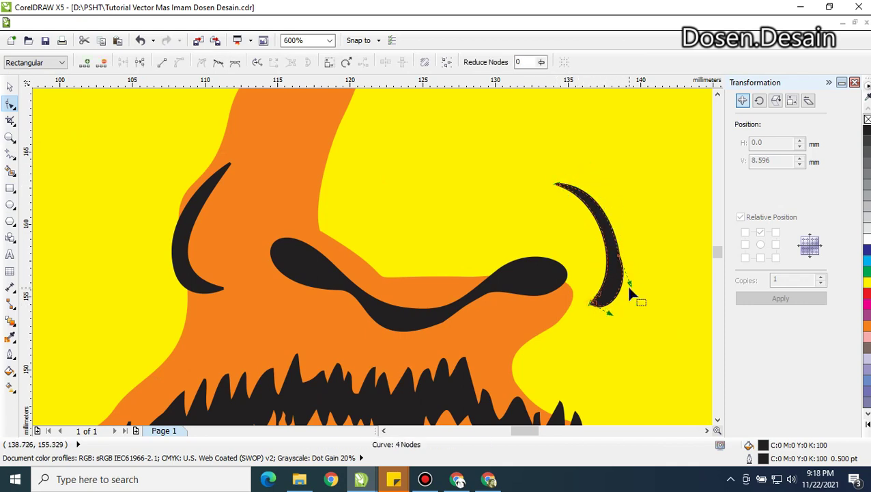
left_click_drag(610, 316, 618, 304)
left_click(617, 254)
key("Delete")
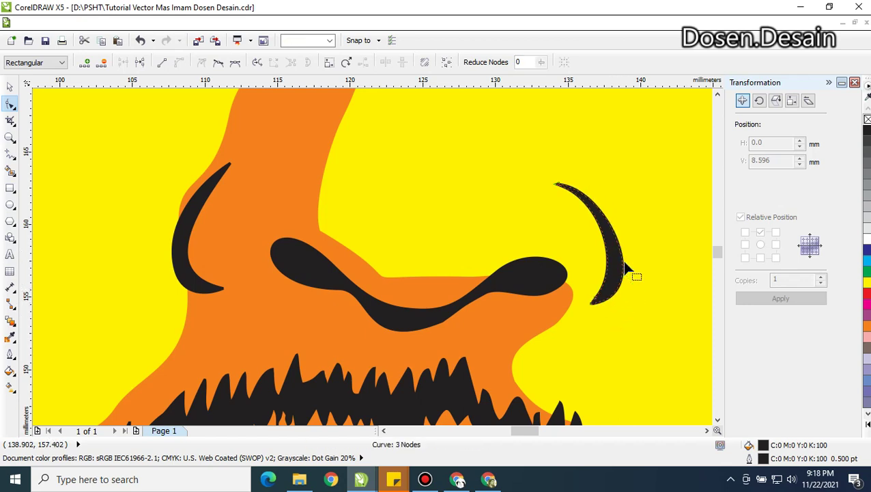
left_click_drag(626, 277, 625, 272)
scroll(577, 290, "down", 2)
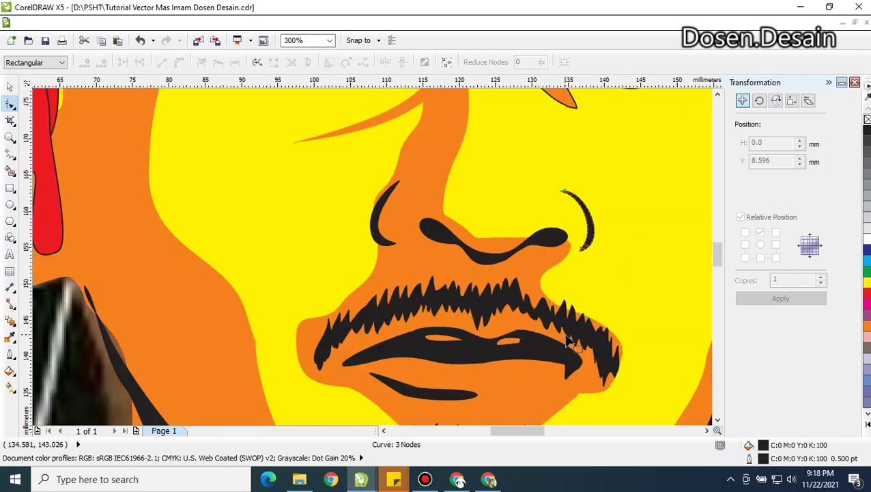
Delete the extra nodes along the left part of the black mouth shape's upper edge
scroll(518, 355, "down", 2)
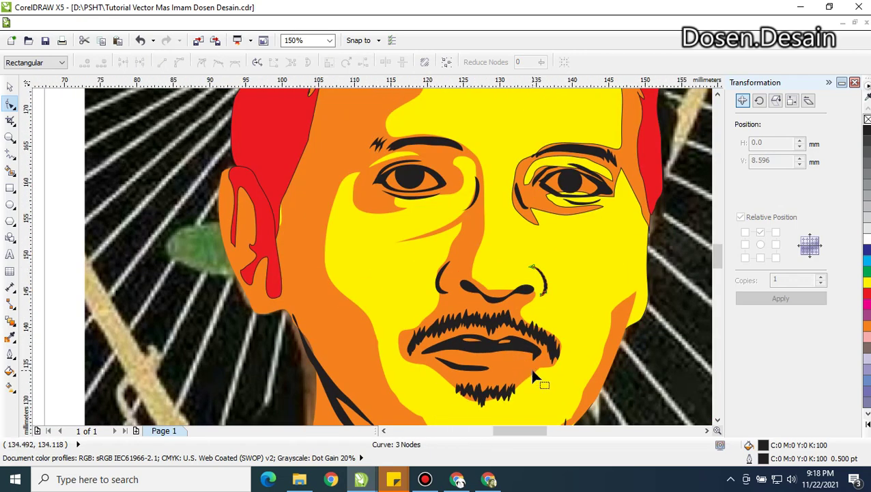
scroll(530, 366, "up", 2)
scroll(476, 362, "up", 1)
left_click(290, 263)
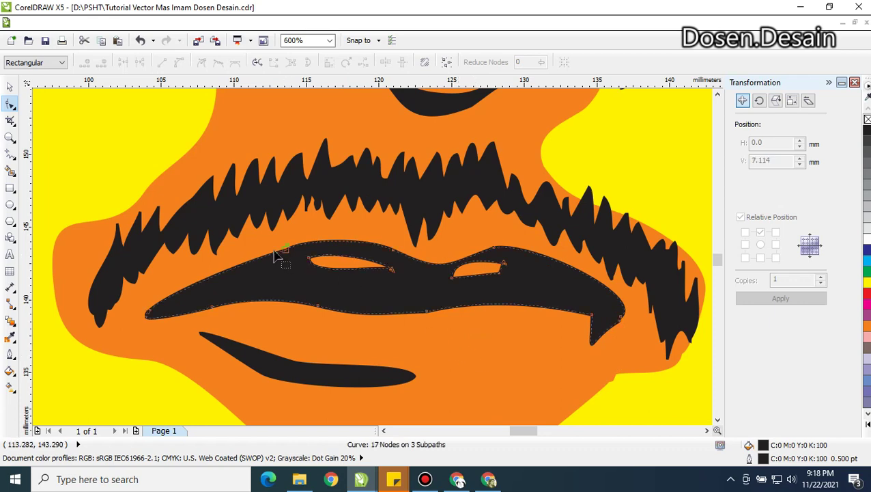
key("Delete")
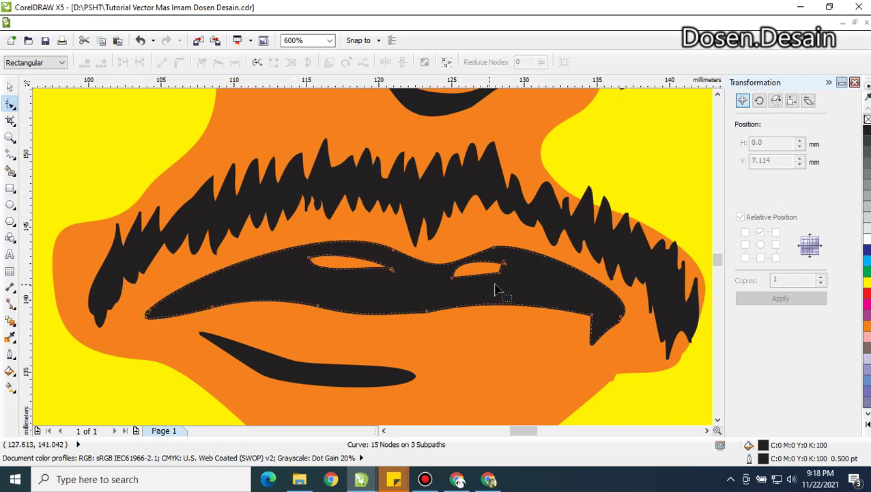
Delete the lower-right corner node of the right lip highlight and curve its edges into a pointed leaf shape
scroll(497, 287, "up", 1)
left_click_drag(496, 260, 525, 282)
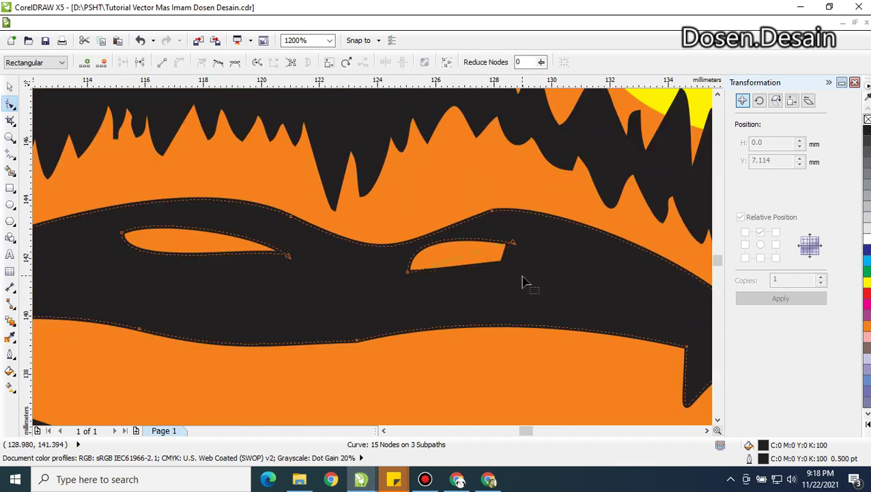
key("Delete")
left_click(512, 243)
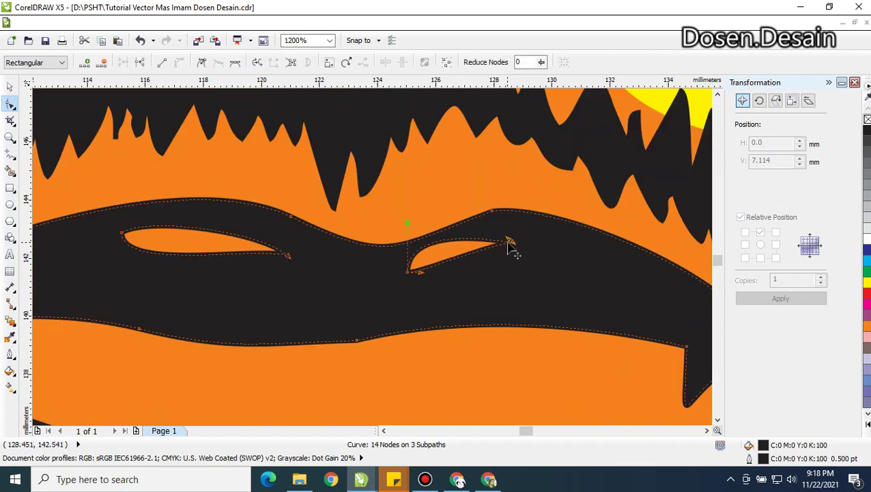
mouse_move(509, 246)
left_mouse_down()
mouse_move(509, 254)
mouse_move(497, 250)
mouse_move(494, 240)
mouse_move(512, 242)
left_mouse_up()
Reshape the left lip highlight with its curve handles into a fuller, rounder almond form
left_click(288, 258)
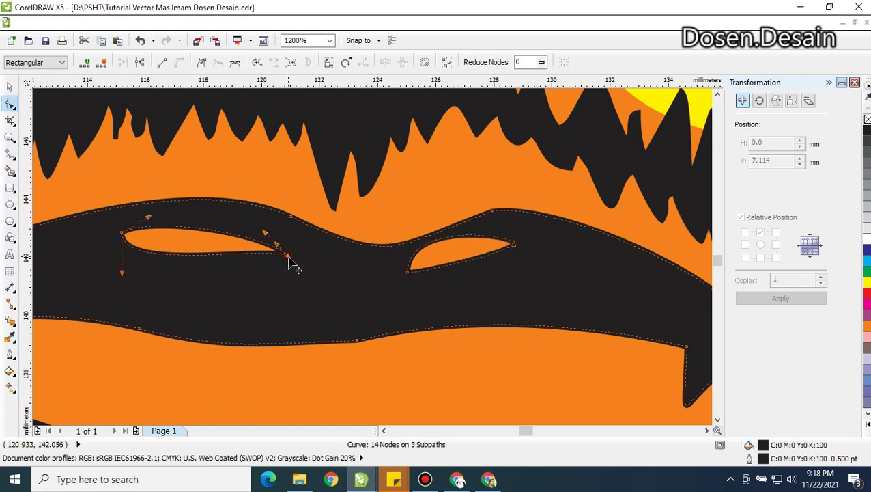
left_click_drag(278, 243, 278, 262)
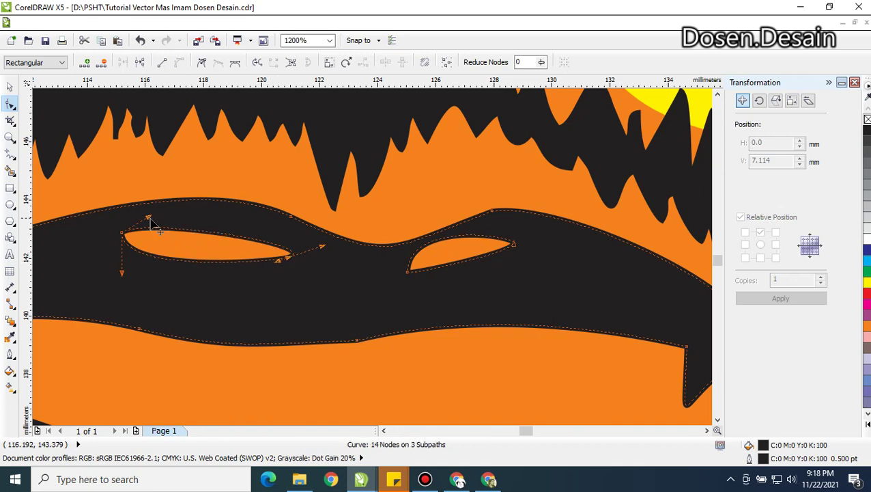
left_click_drag(157, 215, 168, 203)
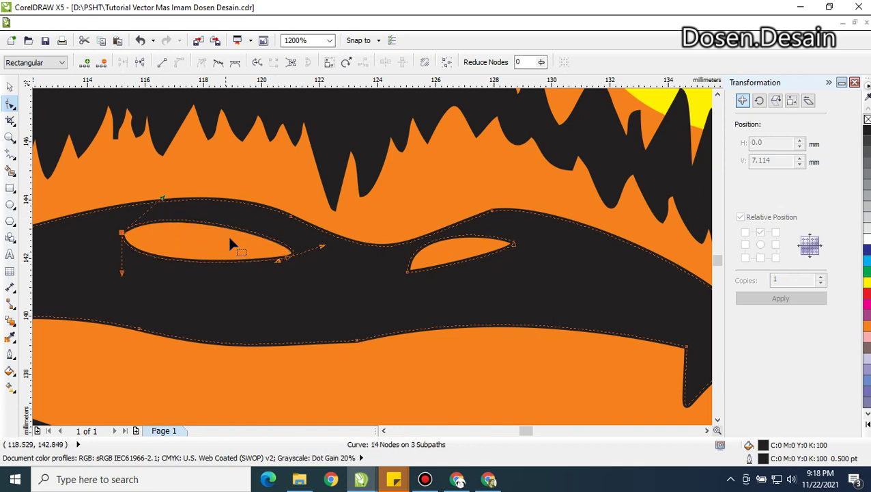
Delete the extra node in the middle of the black mouth shape's lower edge
scroll(229, 239, "down", 1)
left_click(249, 290)
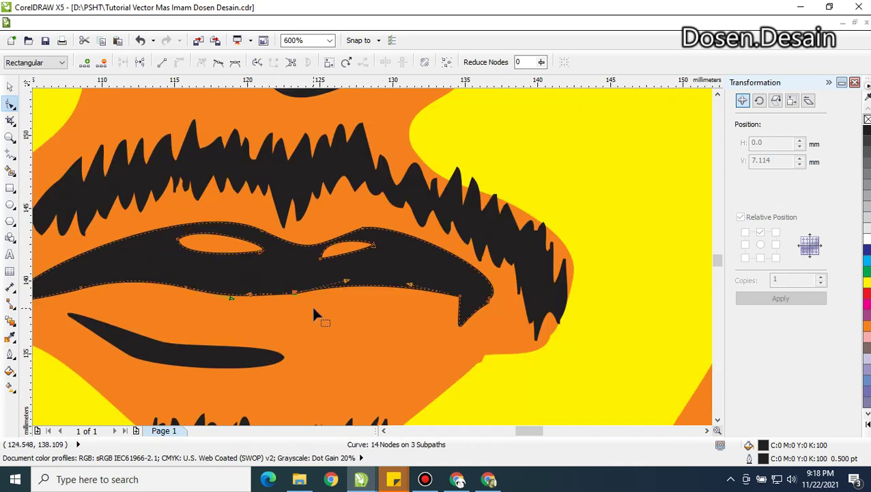
key("Delete")
Pull the spike at the mouth's right corner inward, slant its inner edge, and try removing the corner's extra nodes
scroll(348, 307, "down", 1)
scroll(326, 294, "up", 1)
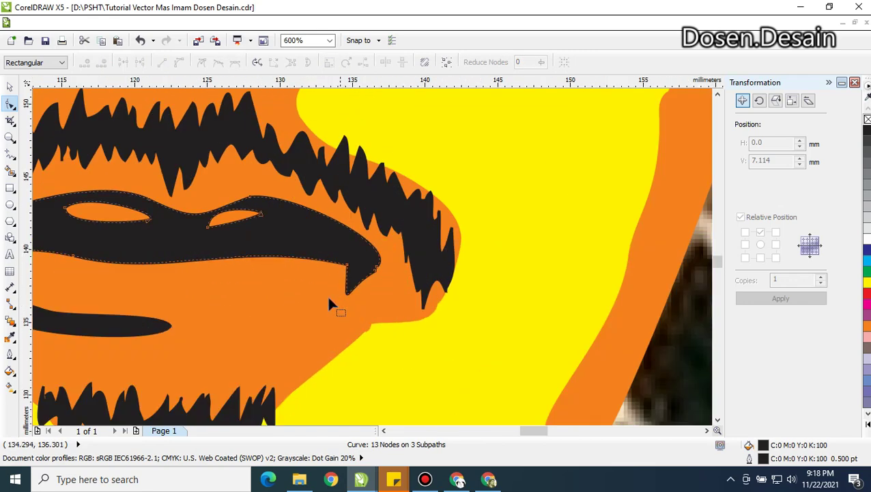
scroll(345, 296, "up", 1)
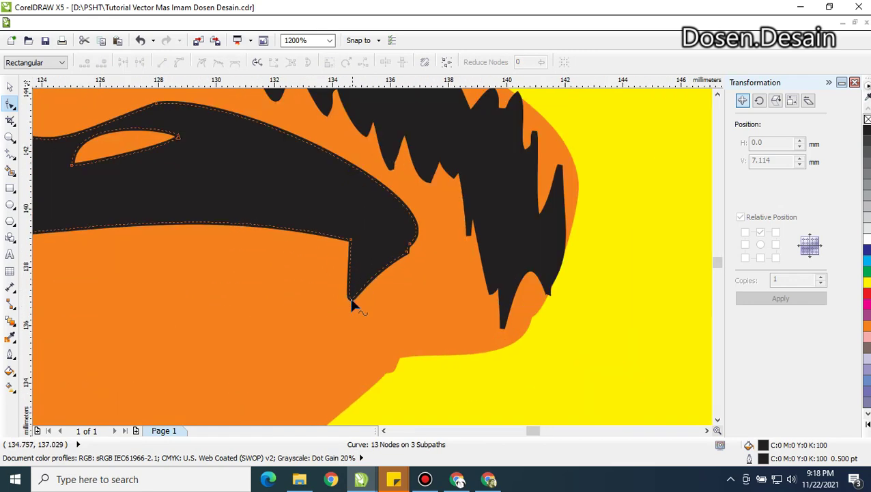
left_click_drag(352, 301, 305, 306)
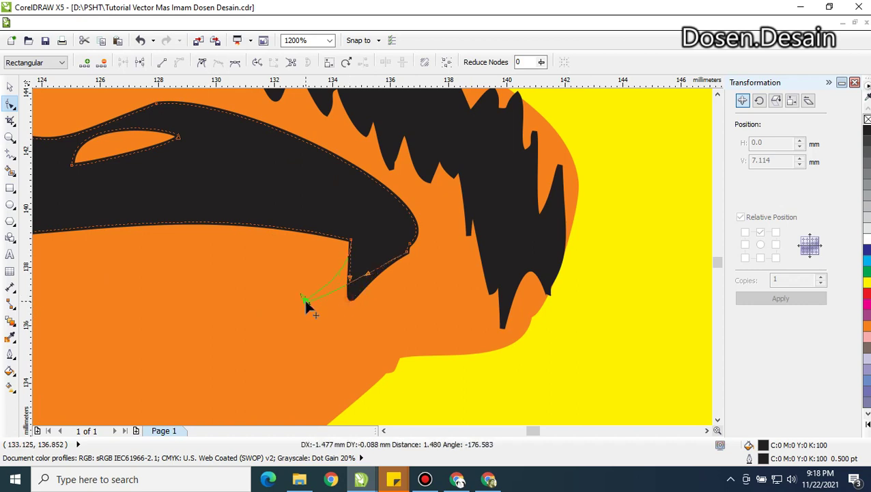
double_click(351, 279)
left_click_drag(351, 279, 332, 278)
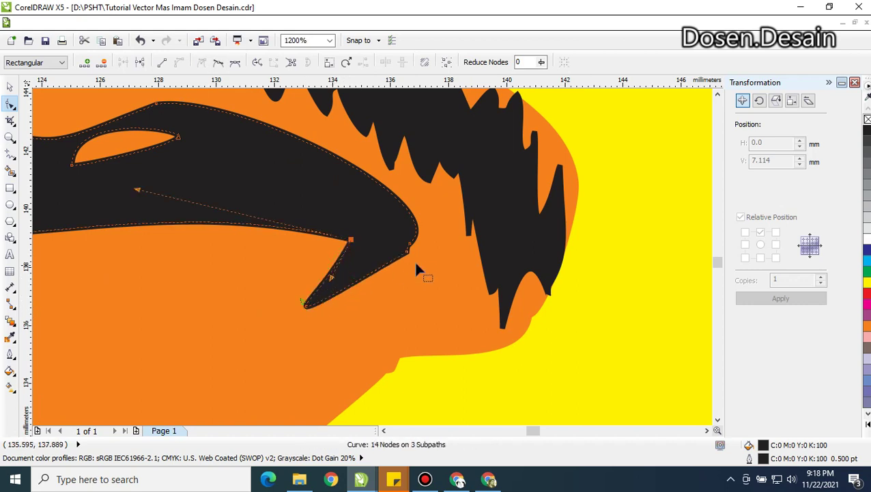
key("Delete")
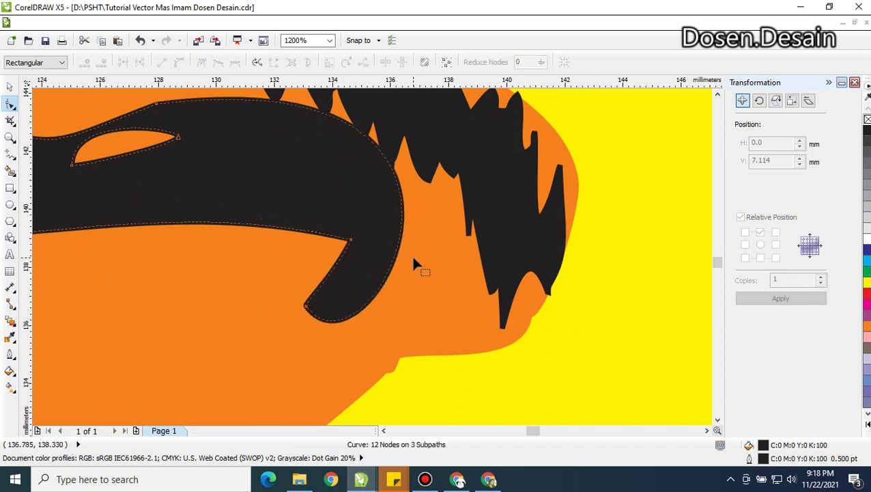
key("ctrl+z")
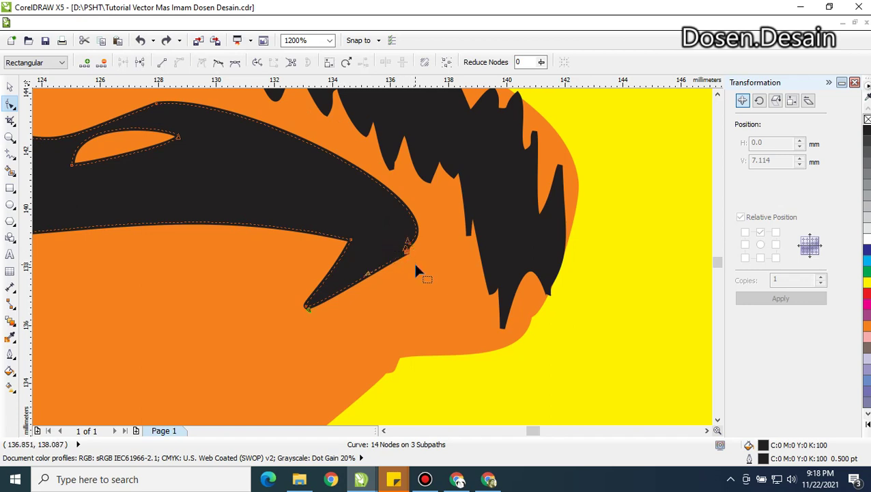
Delete the extra nodes at the mouth's right corner and pull the corner node slightly outward into a clean curve
key("Delete")
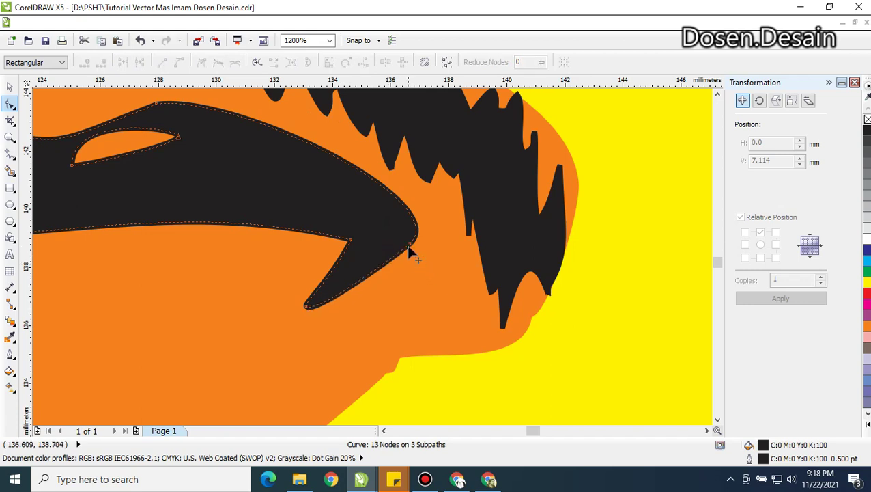
left_click(409, 244)
left_click_drag(309, 312, 336, 297)
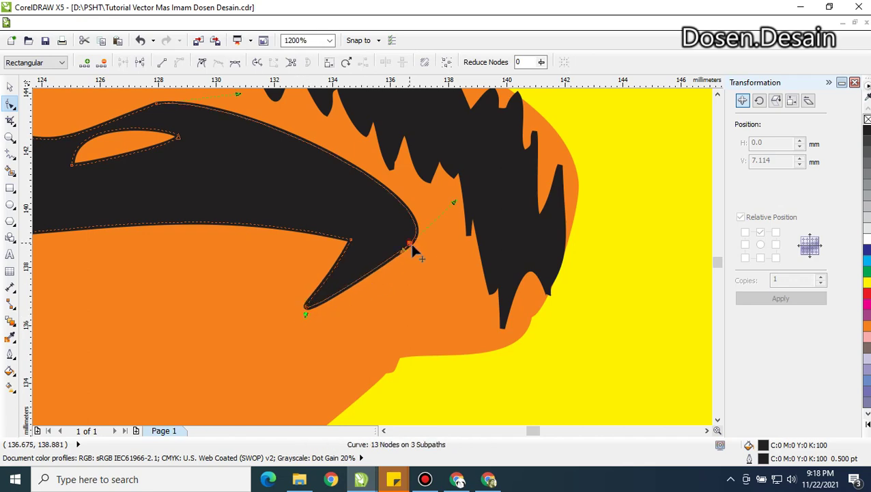
left_click_drag(411, 244, 417, 249)
Try deleting the two middle nodes of the black lower lip line, and undo the deletion
scroll(335, 286, "down", 4)
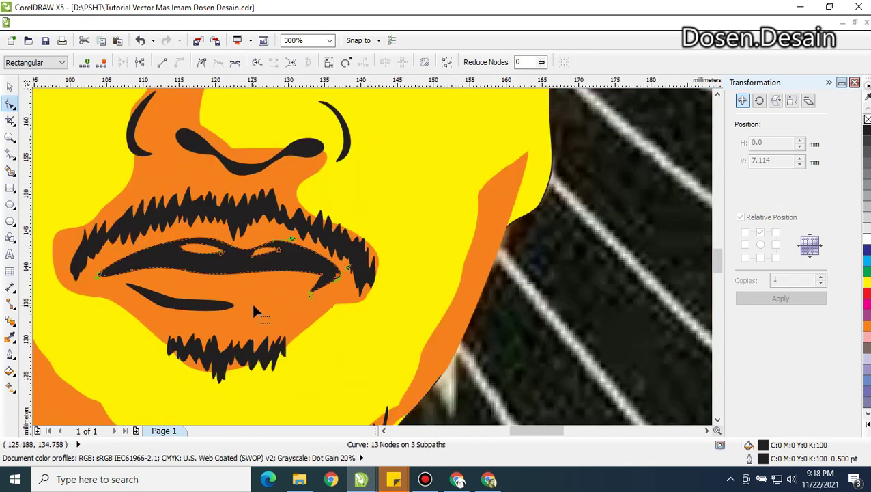
left_click(139, 295)
scroll(135, 296, "up", 2)
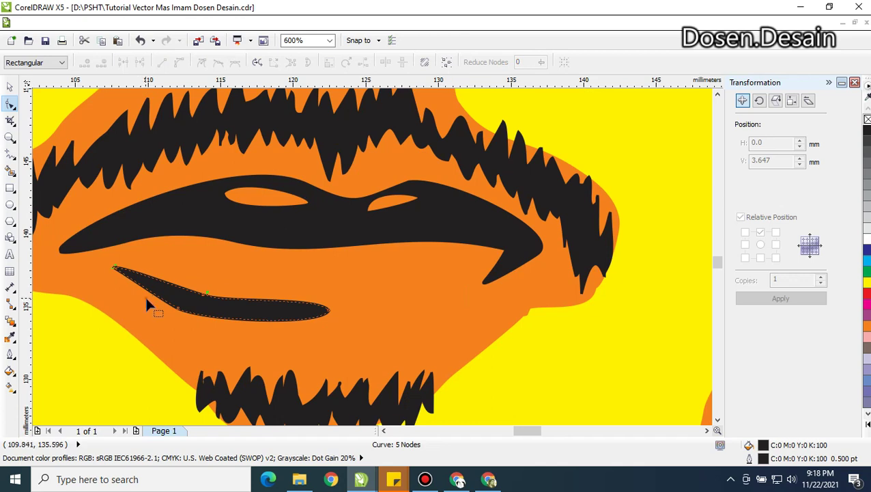
left_click_drag(152, 325, 209, 284)
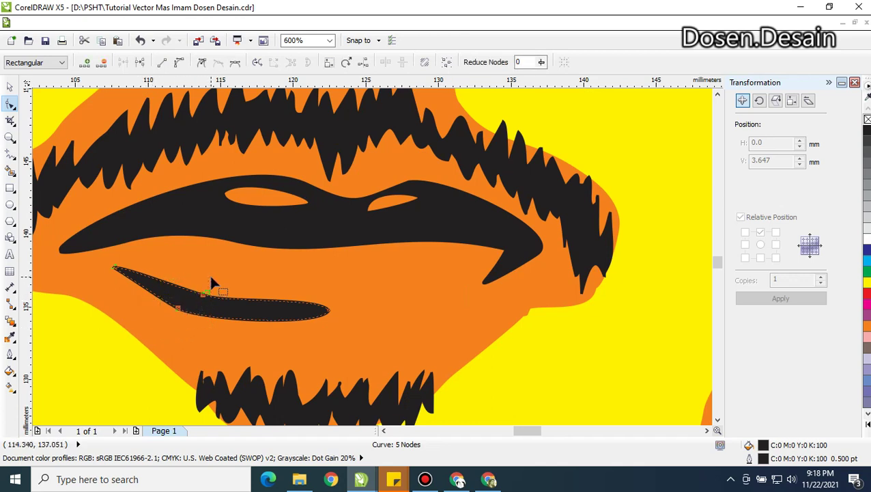
key("Delete")
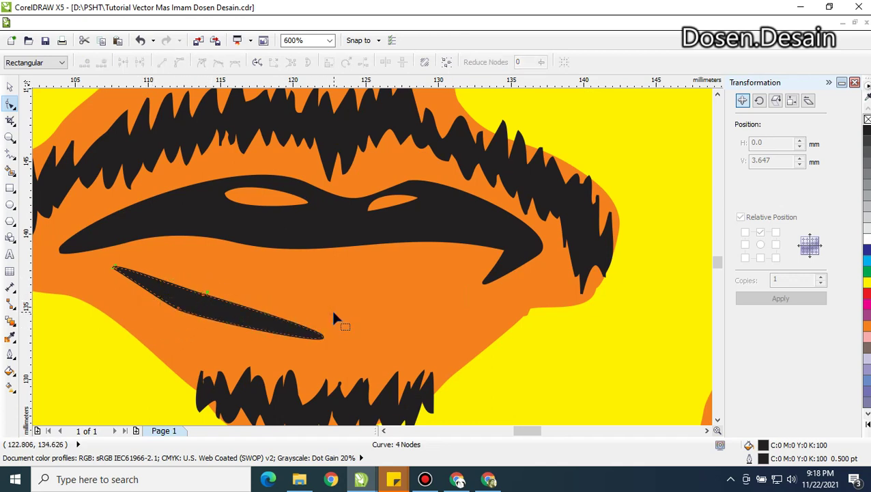
key("ctrl+z")
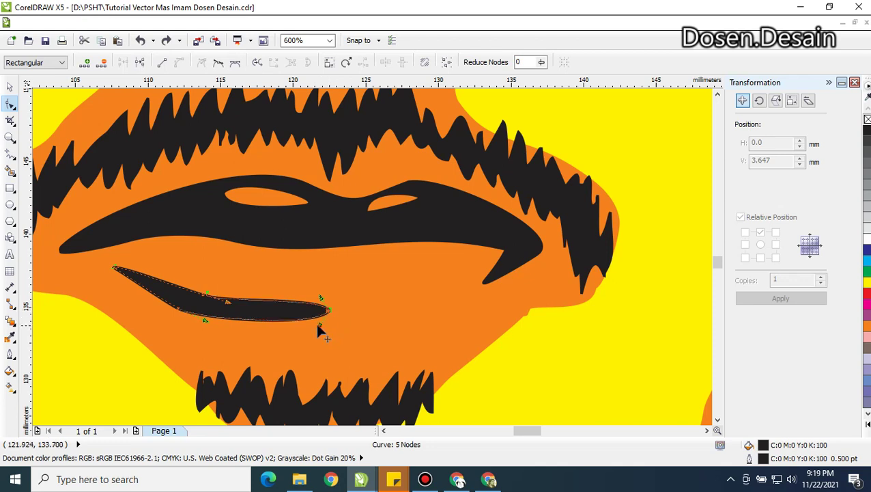
Taper the lower lip line's rounded right end to a sharp point and smooth the curve of its lower edge
left_click_drag(317, 327, 273, 305)
left_click(181, 314)
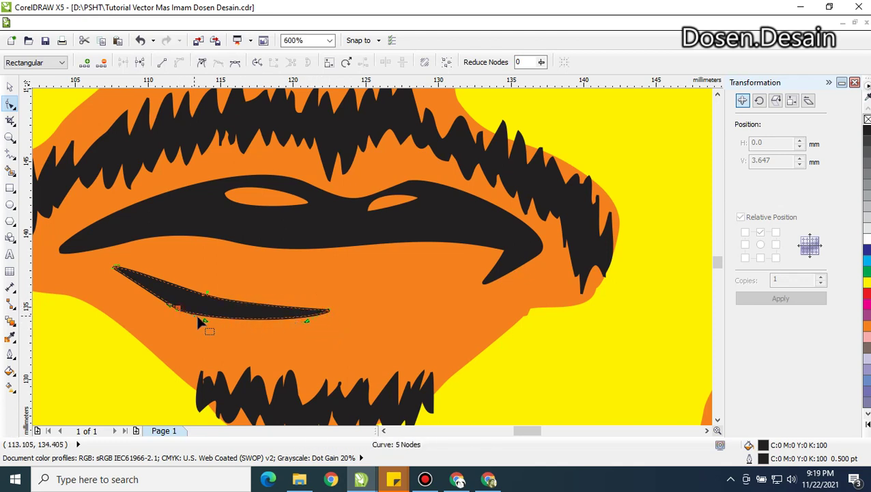
left_click_drag(205, 318, 234, 322)
Remove the outline from the lower lip line
scroll(113, 266, "up", 3)
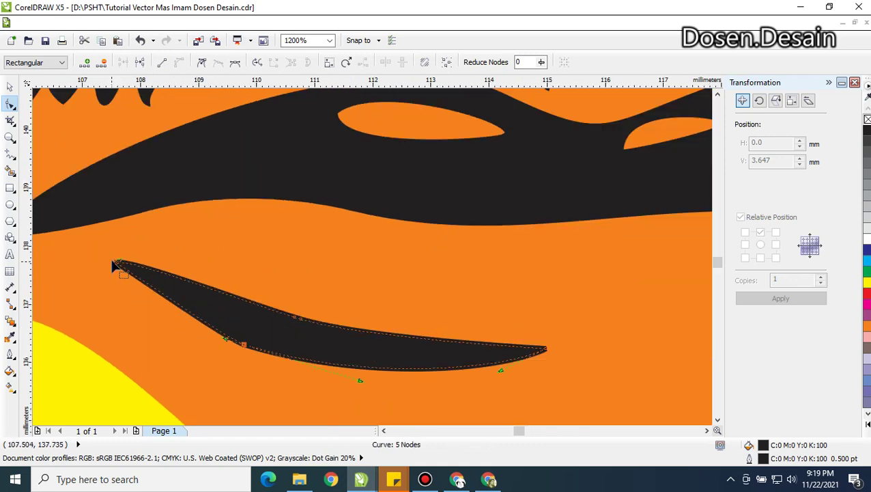
left_click(10, 87)
right_click(867, 121)
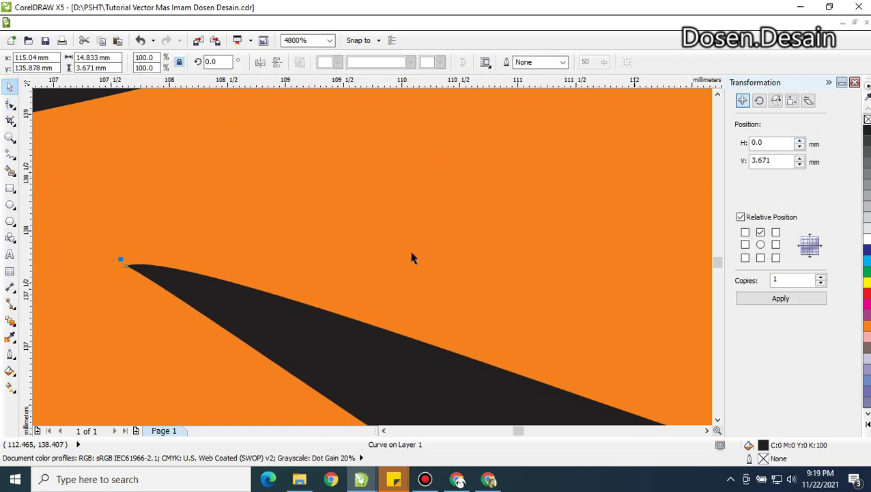
scroll(370, 291, "down", 4)
scroll(400, 300, "up", 1)
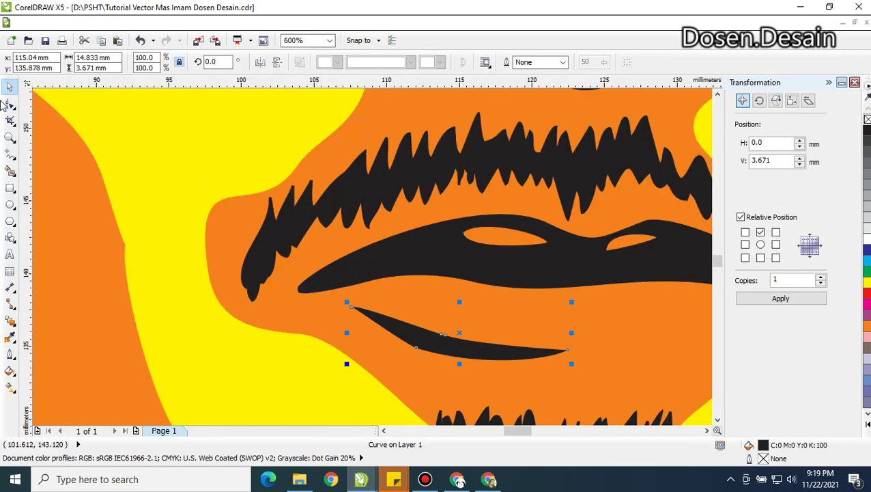
Lengthen the curve handle on the lower lip line's underside to smooth the edge toward its left tip
left_click(10, 103)
scroll(368, 340, "up", 1)
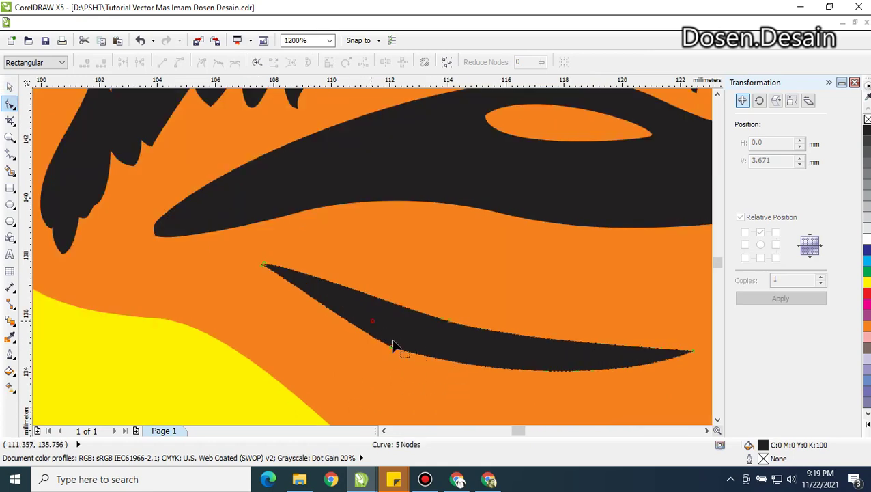
left_click(421, 362)
left_click_drag(371, 341, 340, 332)
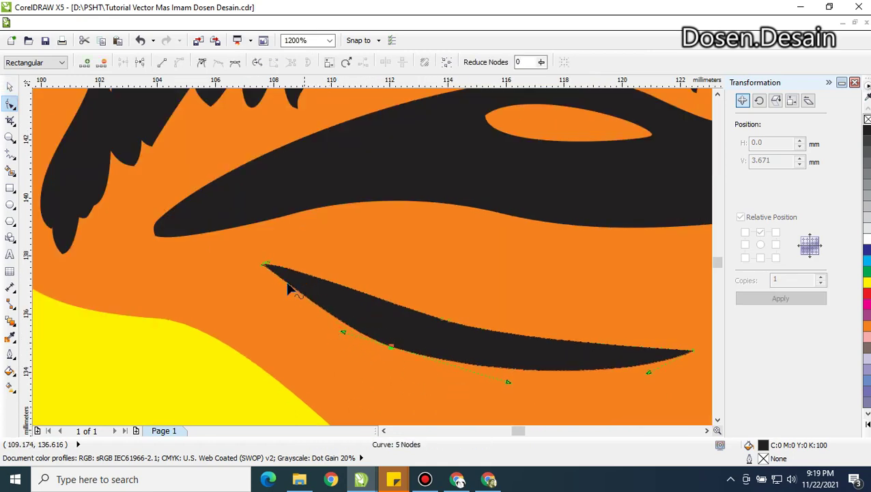
Sharpen the two lowest rounded tufts at the moustache's left end into pointed tips
scroll(277, 272, "down", 2)
scroll(287, 273, "down", 1)
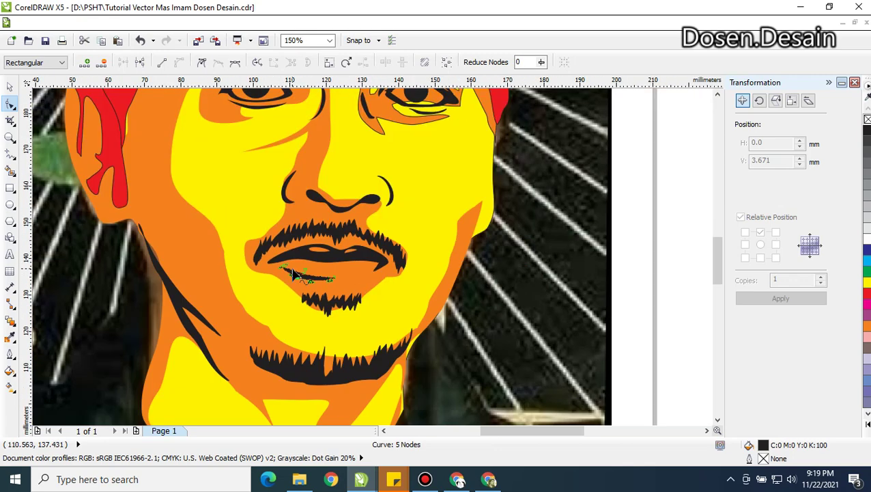
scroll(284, 237, "up", 2)
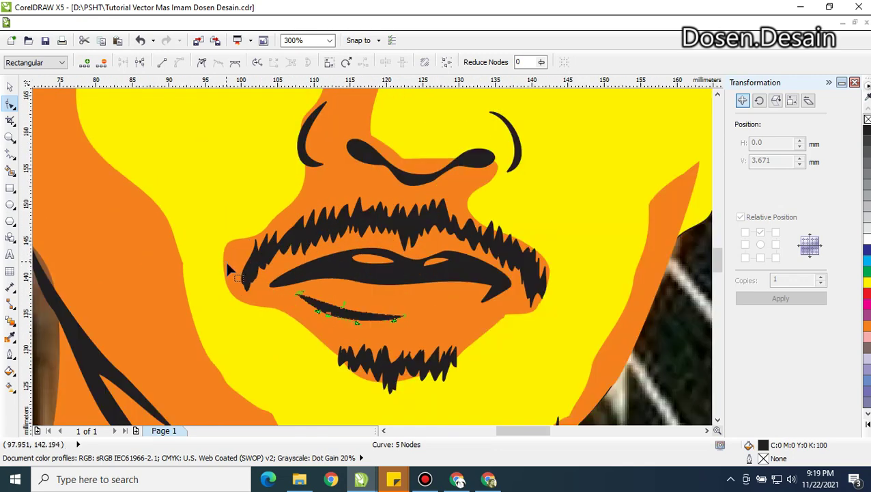
left_click(279, 276)
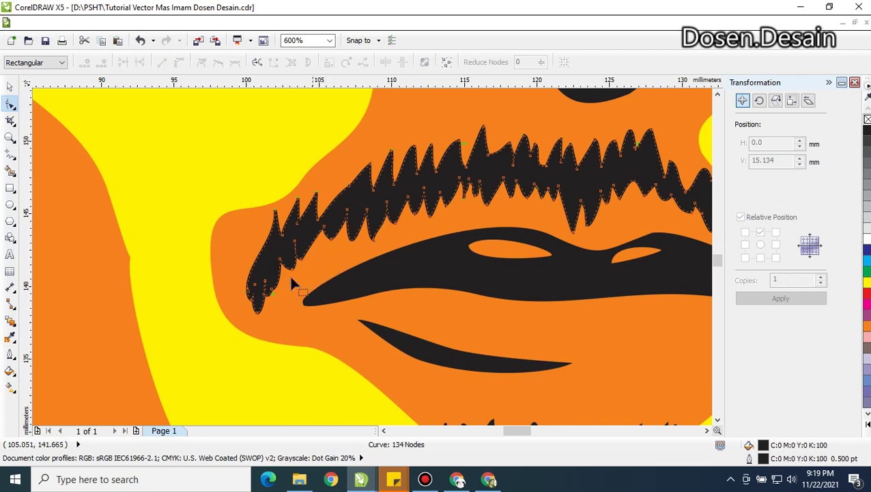
scroll(262, 309, "up", 1)
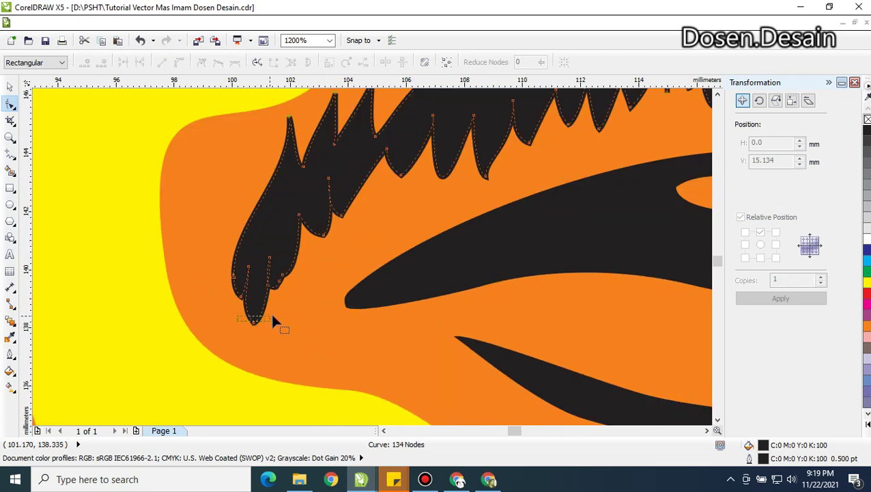
left_click(254, 322)
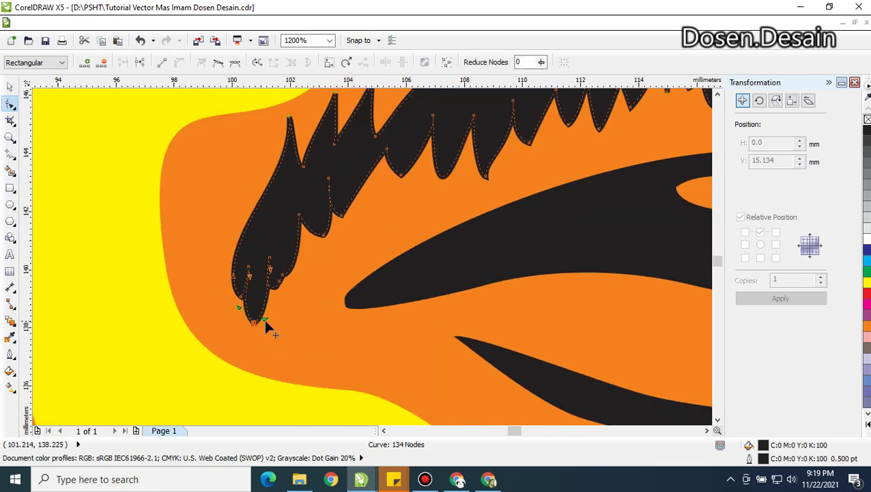
left_click_drag(266, 321, 233, 292)
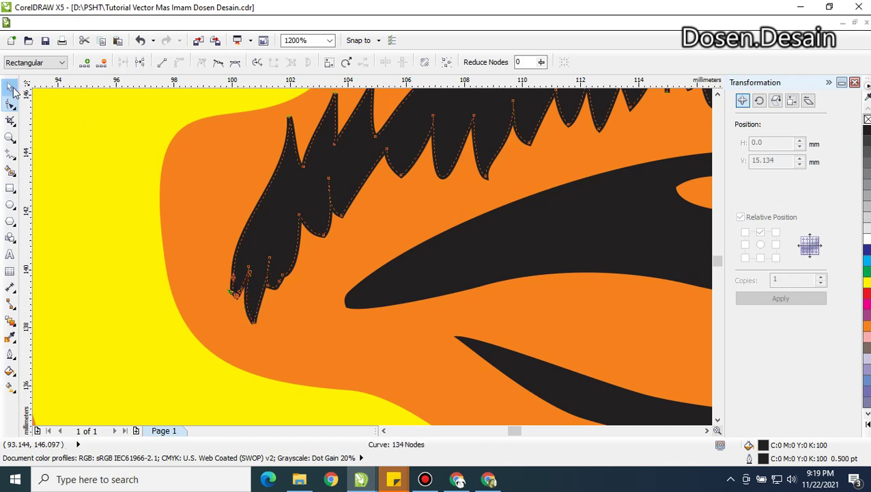
Add a cusp node to the rounded notch at the moustache's lower right end, sharpen the notch and lengthen the outer tip
left_click(10, 86)
scroll(630, 185, "down", 2)
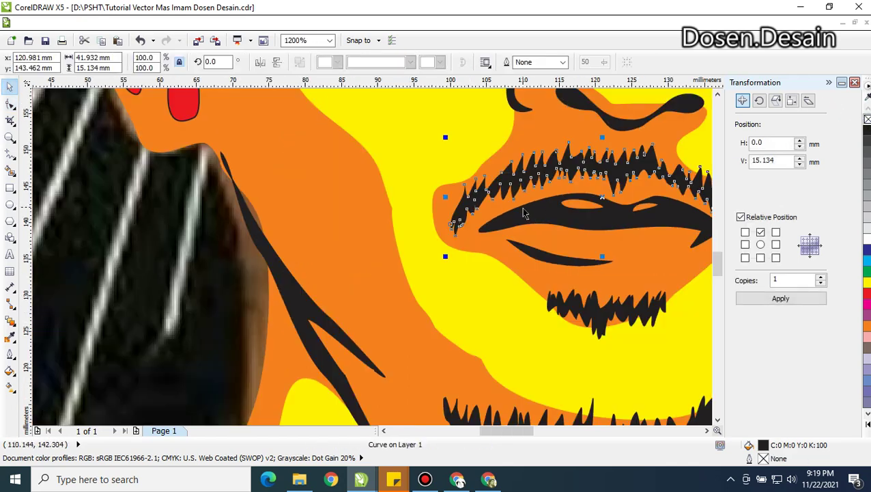
left_click(707, 430)
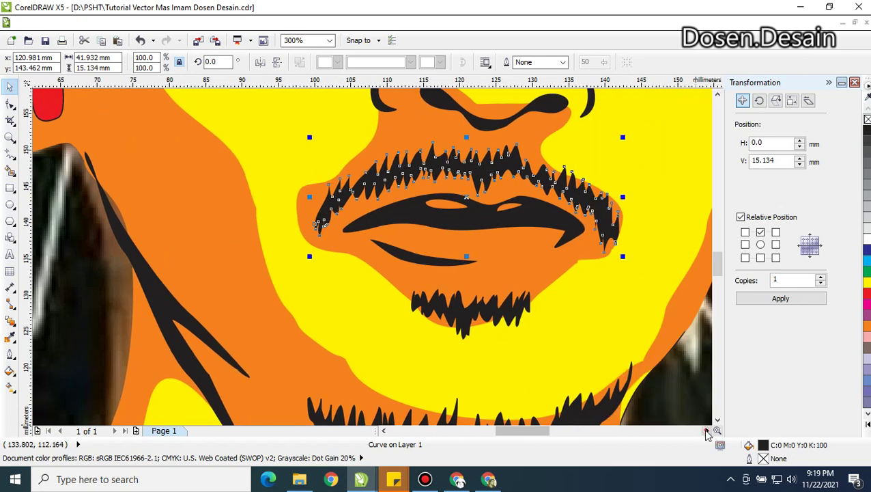
scroll(551, 230, "up", 1)
scroll(464, 244, "up", 1)
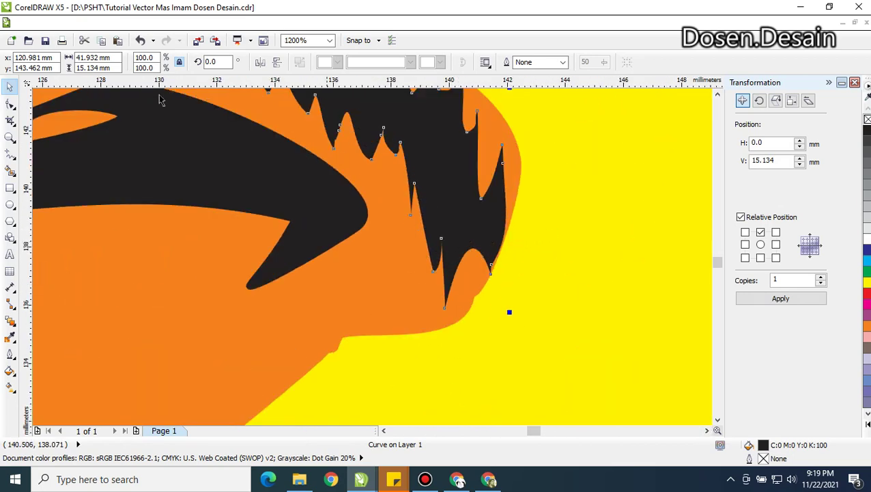
left_click(9, 104)
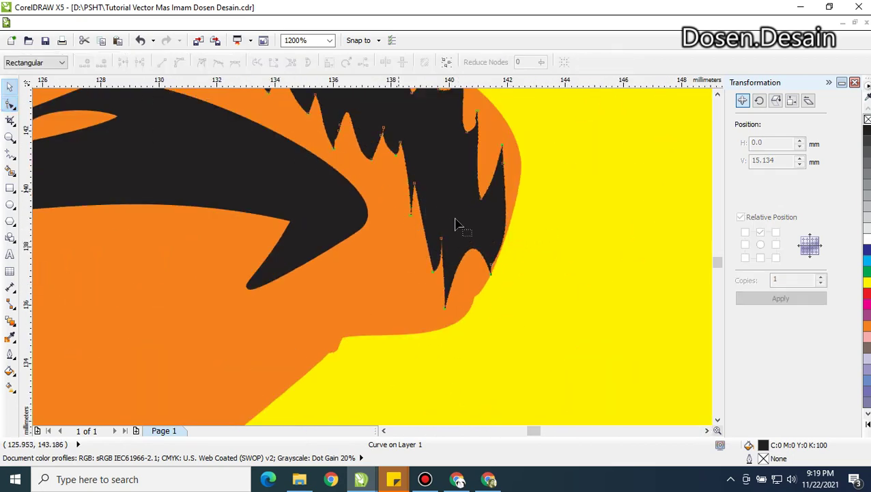
left_click(473, 249)
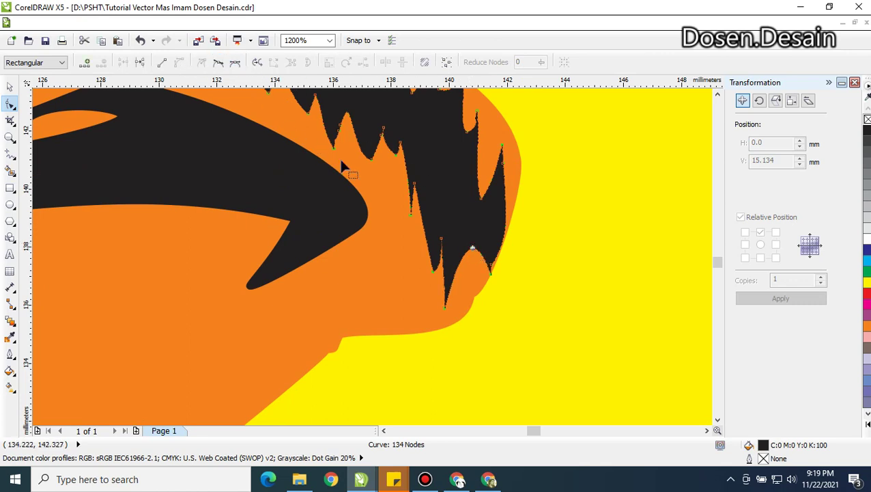
double_click(469, 248)
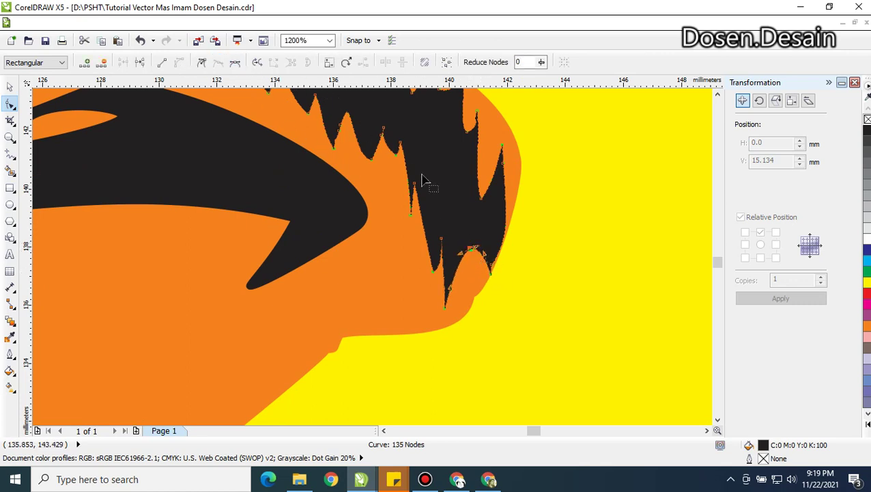
left_click_drag(461, 256, 480, 265)
left_click_drag(481, 258, 466, 245)
left_click(202, 64)
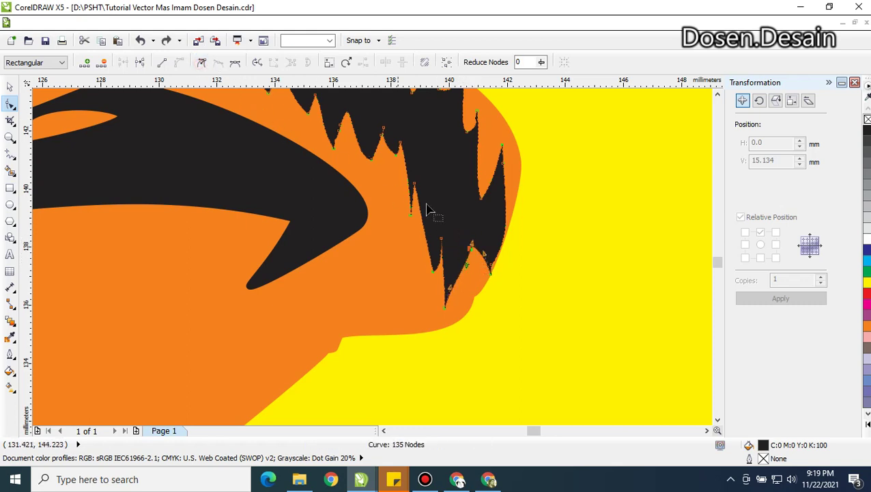
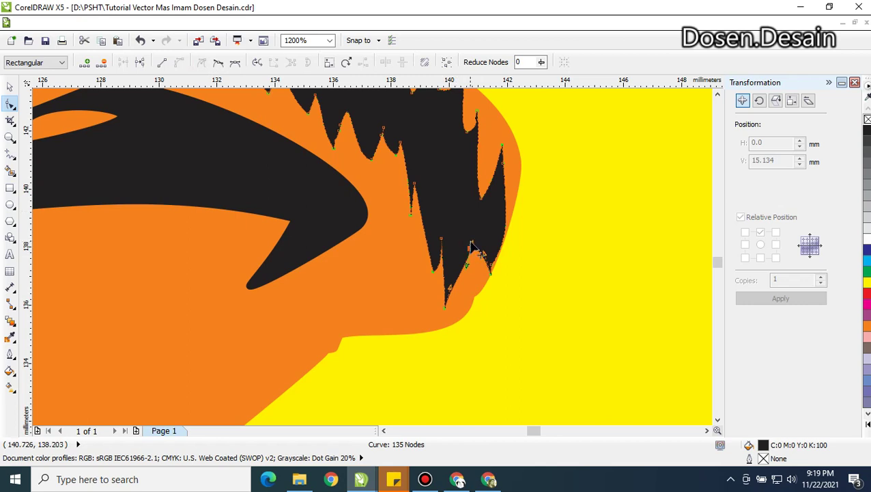
left_click_drag(471, 243, 481, 276)
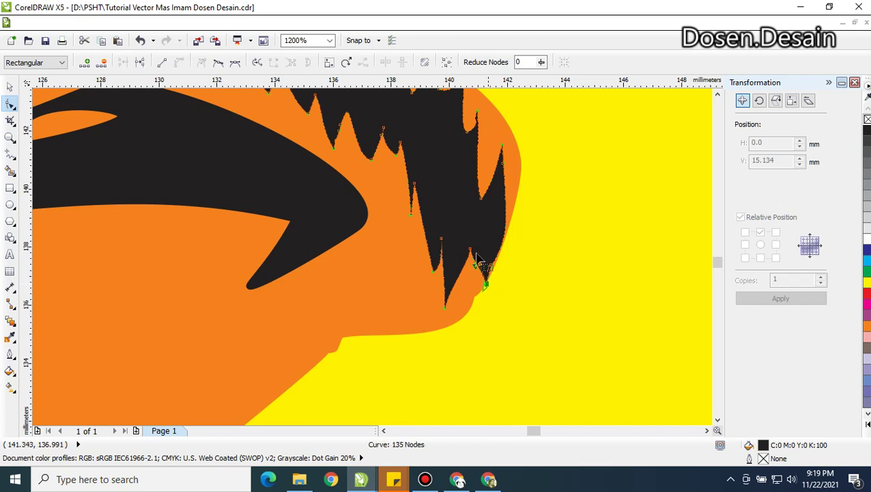
Reshape two short, blunt tufts on the right half of the moustache's lower edge into sharper downward points
scroll(434, 210, "down", 1)
scroll(423, 200, "up", 1)
left_click_drag(408, 175, 403, 177)
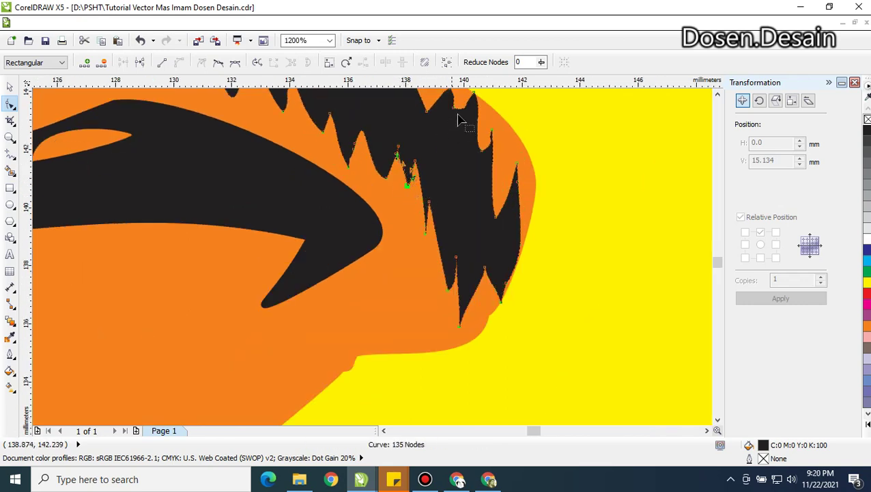
scroll(458, 114, "down", 2)
scroll(456, 110, "up", 1)
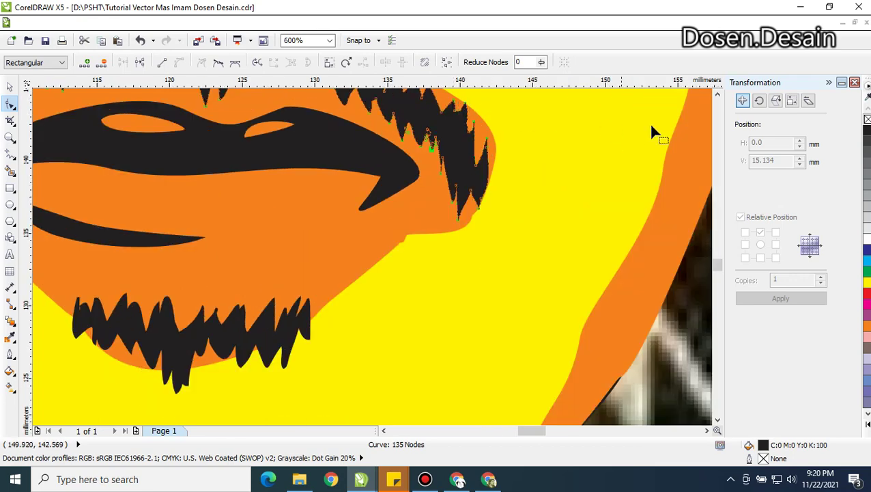
left_click(717, 95)
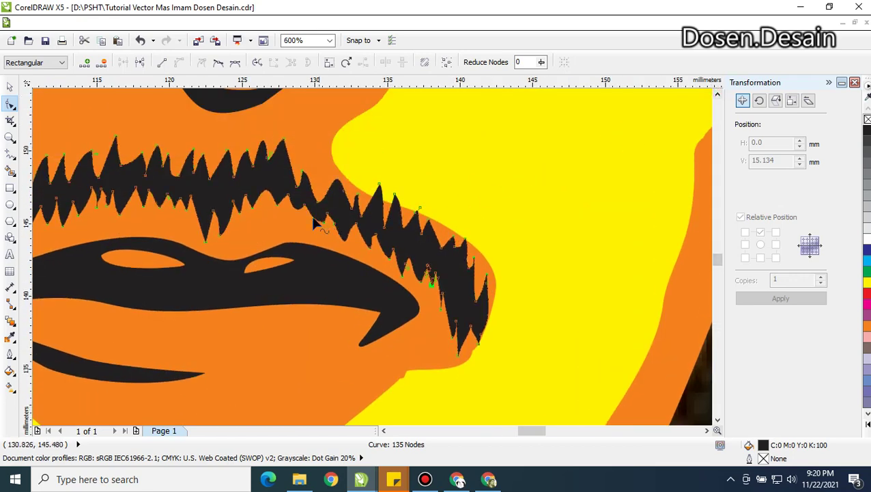
scroll(314, 220, "up", 1)
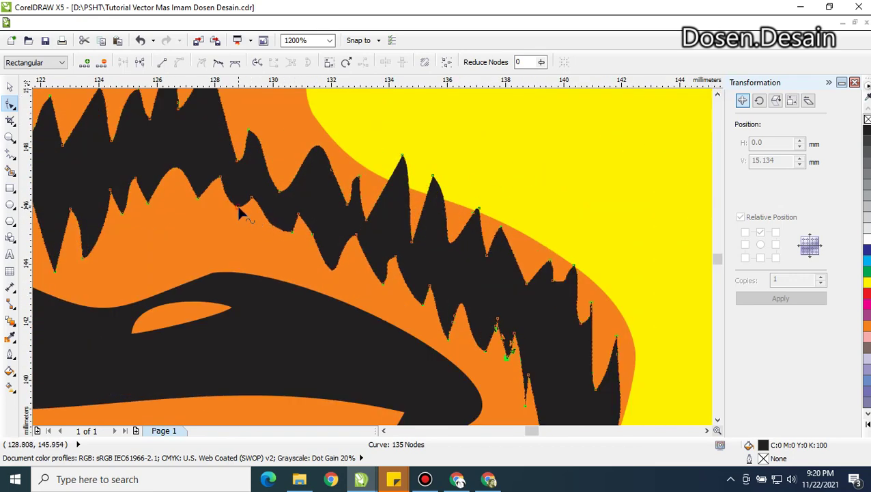
left_click_drag(239, 209, 239, 213)
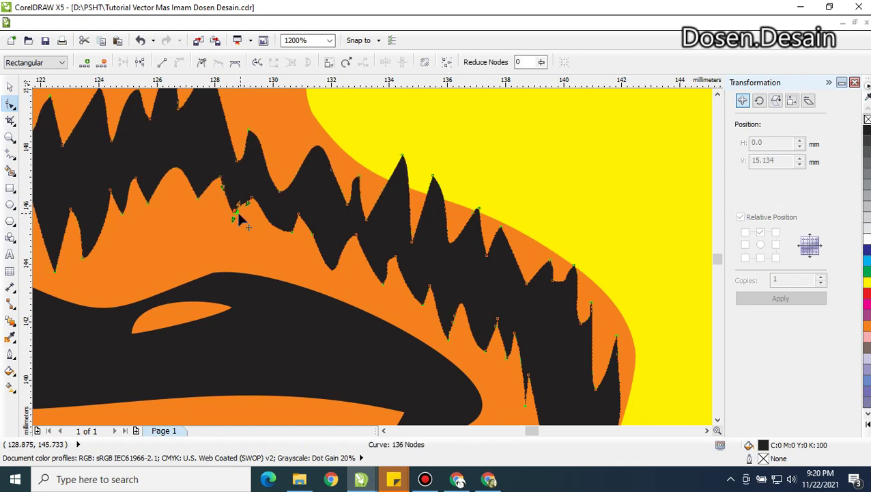
Add a cusp node atop the rounded notch in the moustache's lower edge above the right lip highlight, making it pointed
double_click(176, 169)
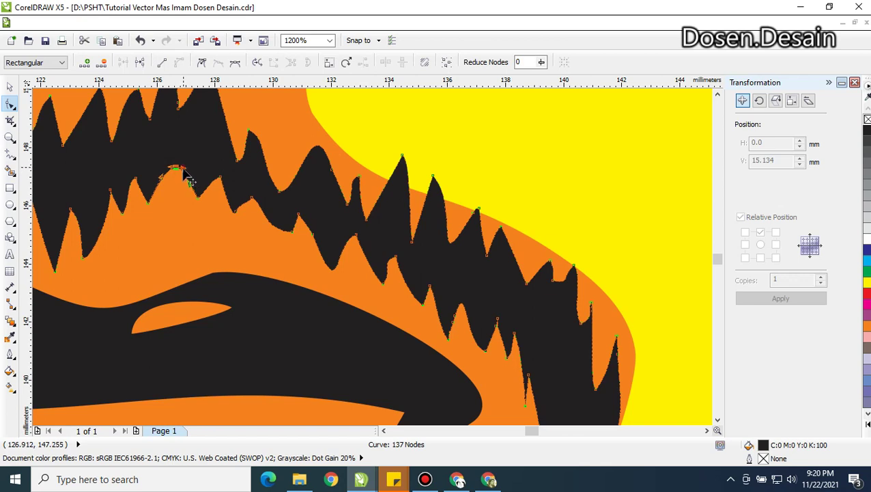
mouse_move(189, 178)
left_mouse_down()
mouse_move(171, 171)
mouse_move(182, 177)
left_mouse_up()
left_click(201, 62)
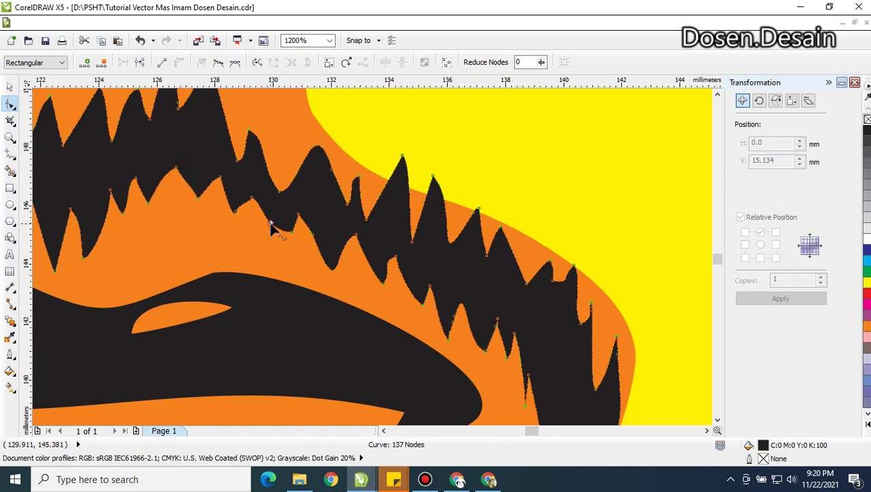
Add a node to the moustache's lower edge and reshape the curve there, and sharpen the rounded tuft above it into a point with another added node
double_click(271, 224)
mouse_move(271, 224)
left_mouse_down()
mouse_move(286, 232)
mouse_move(278, 233)
left_mouse_up()
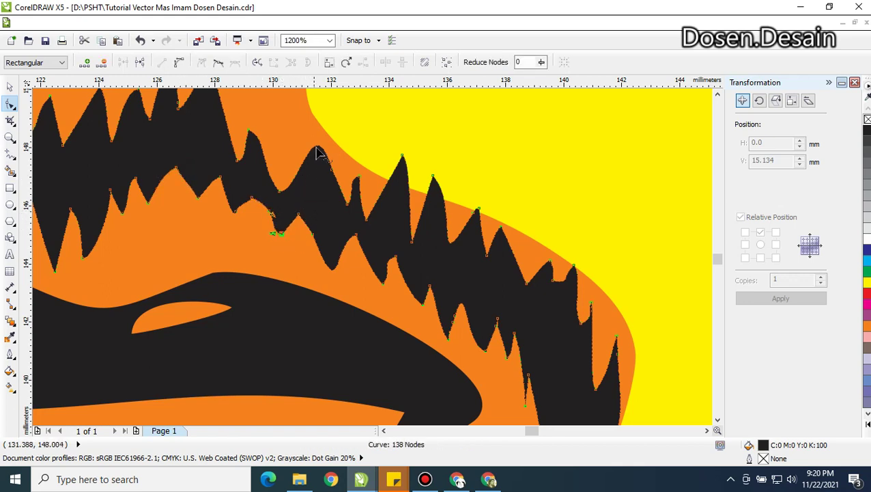
left_click(317, 147)
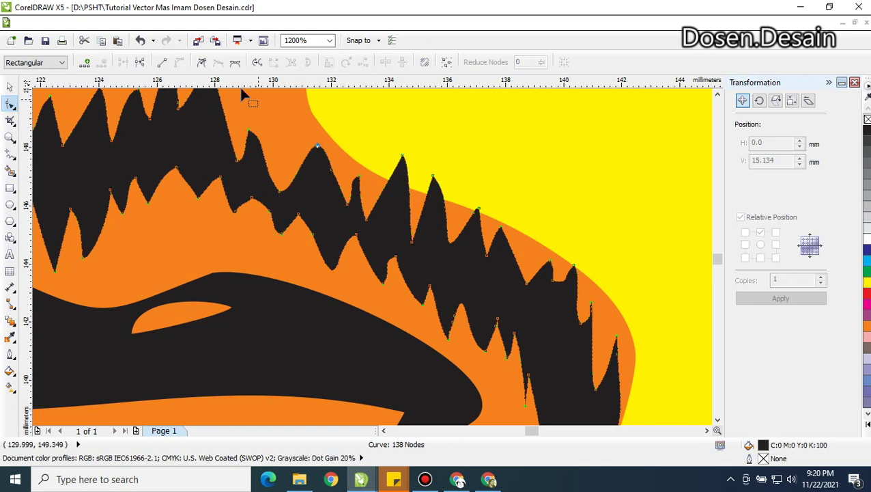
left_click(85, 62)
left_click_drag(312, 151, 322, 157)
scroll(321, 157, "down", 3)
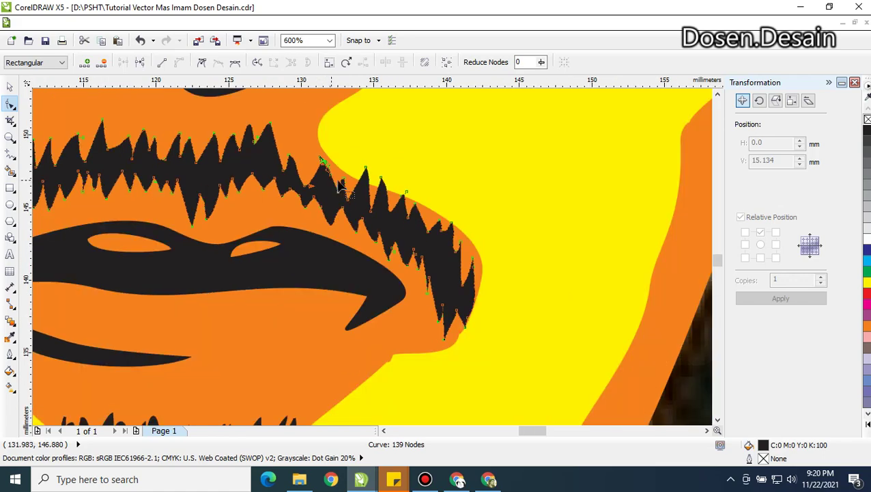
Inspect the portrait's eyes, mouth and beard for shapes that still need refining
scroll(309, 186, "down", 1)
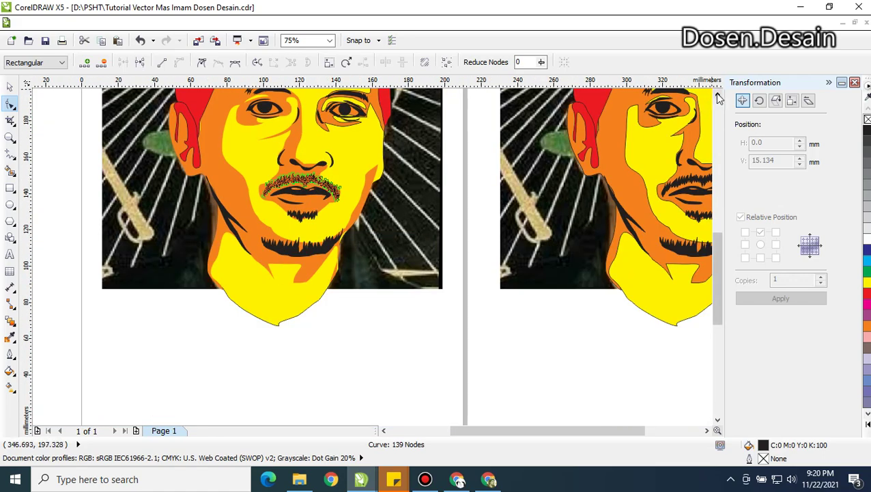
scroll(718, 98, "up", 2)
scroll(280, 188, "up", 2)
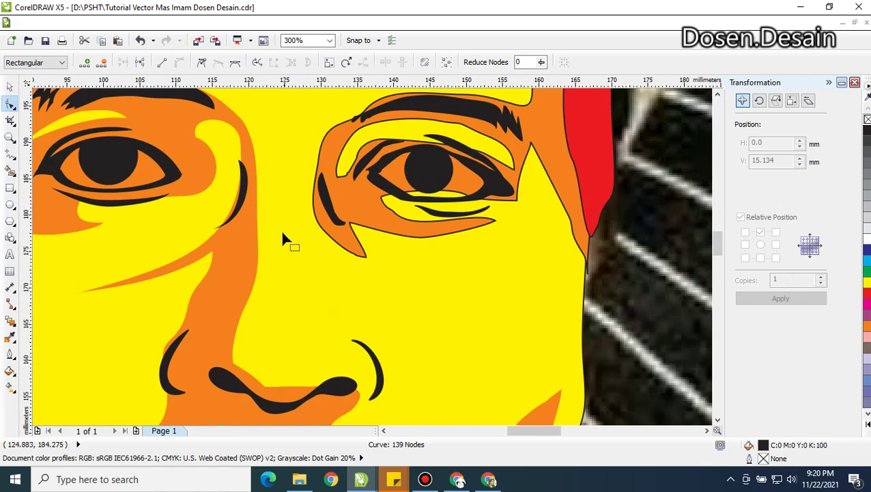
scroll(283, 235, "down", 2)
scroll(260, 349, "up", 1)
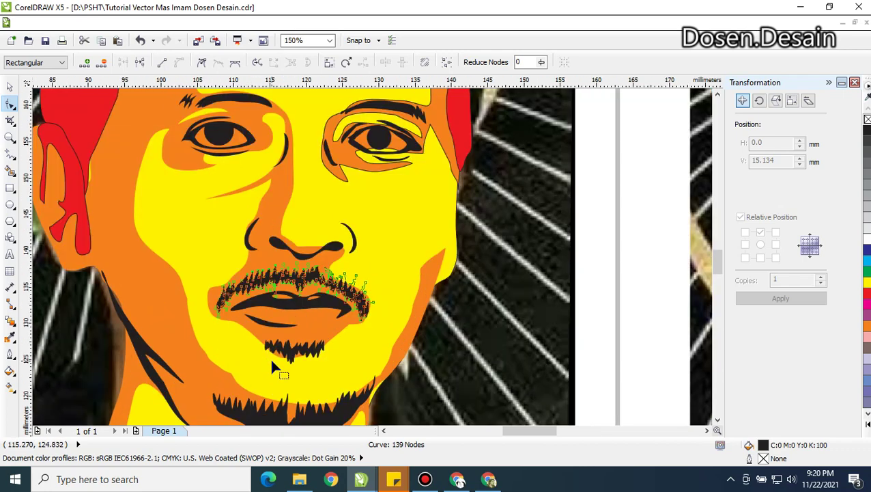
scroll(271, 360, "up", 1)
scroll(297, 360, "down", 1)
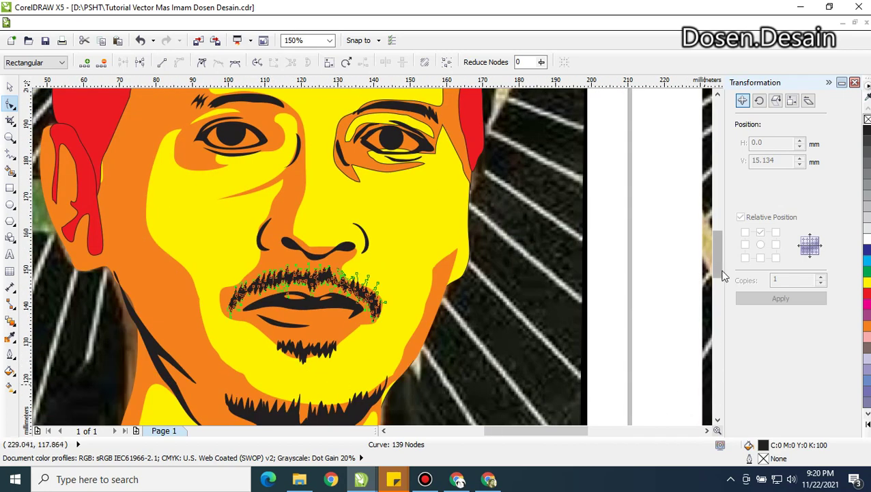
scroll(723, 280, "down", 3)
scroll(325, 305, "up", 1)
scroll(325, 305, "down", 1)
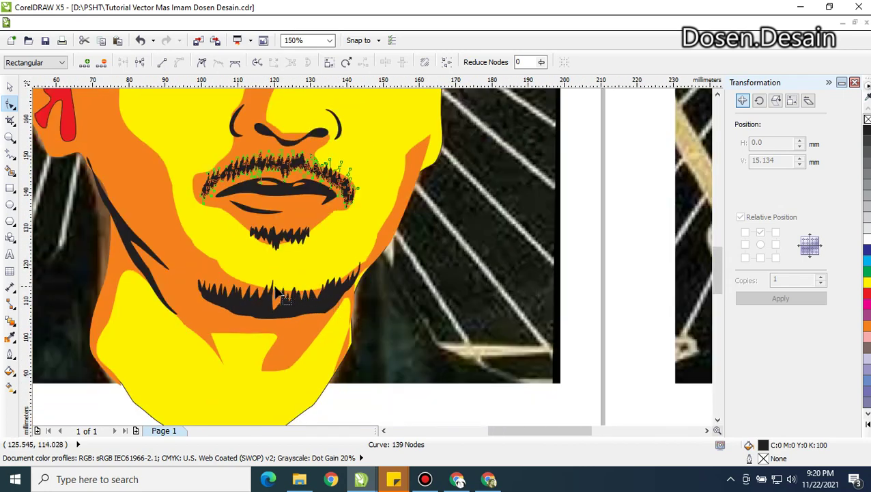
Delete the surplus nodes along the chin beard's bottom edge so that it forms one smooth curve
scroll(243, 300, "up", 1)
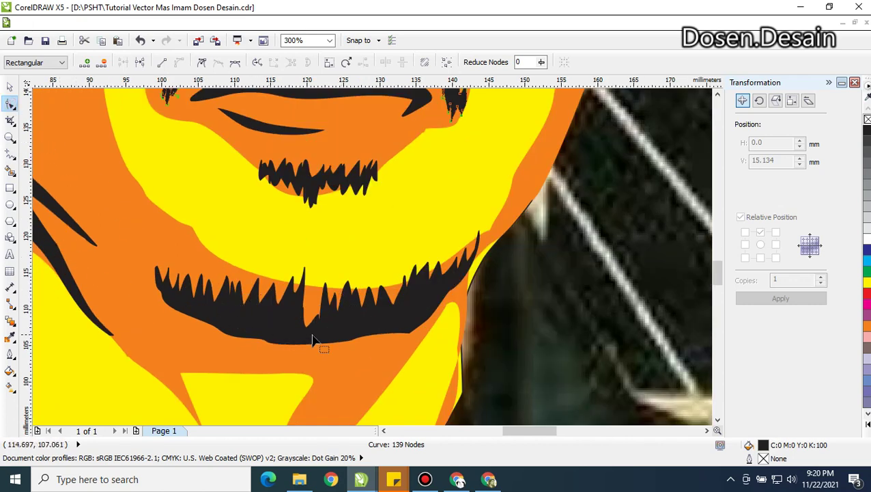
scroll(313, 339, "up", 1)
left_click(459, 333)
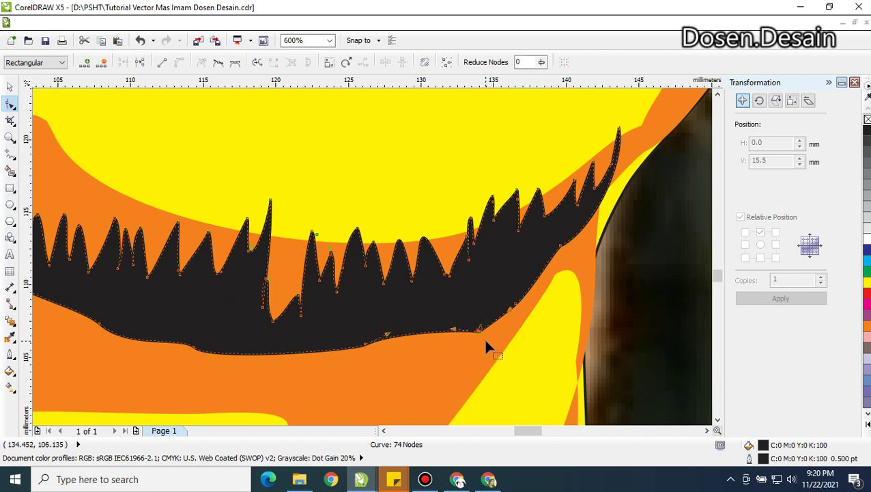
key("Delete")
left_click(388, 334)
key("Delete")
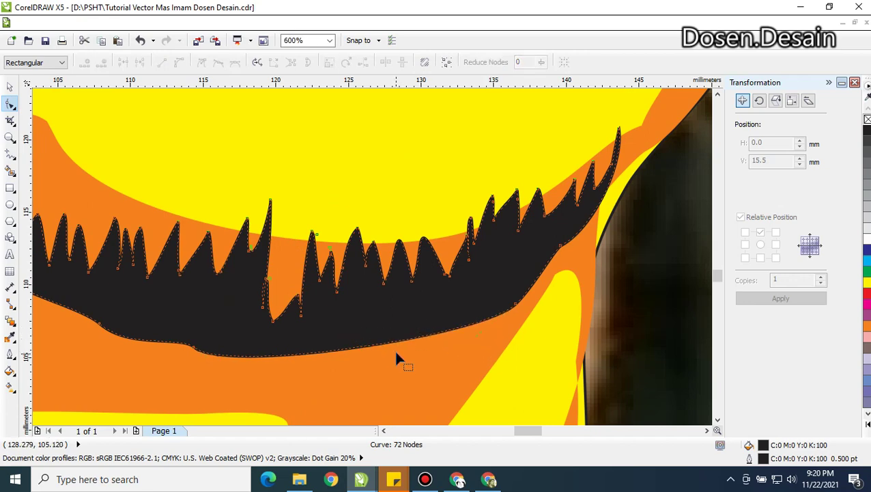
left_click(205, 352)
key("Delete")
scroll(201, 339, "down", 2)
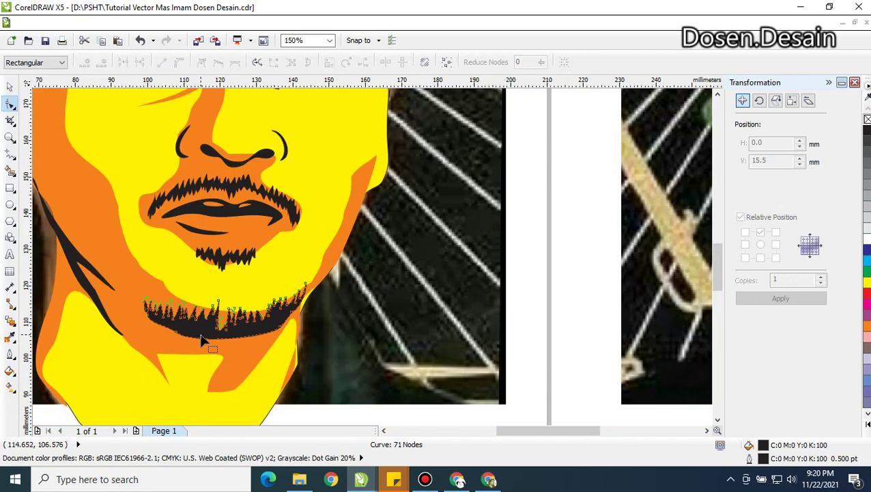
Undo the last node change on the chin beard and smooth the lower left part of its bottom edge by adjusting a curve handle
scroll(164, 333, "up", 1)
key("Delete")
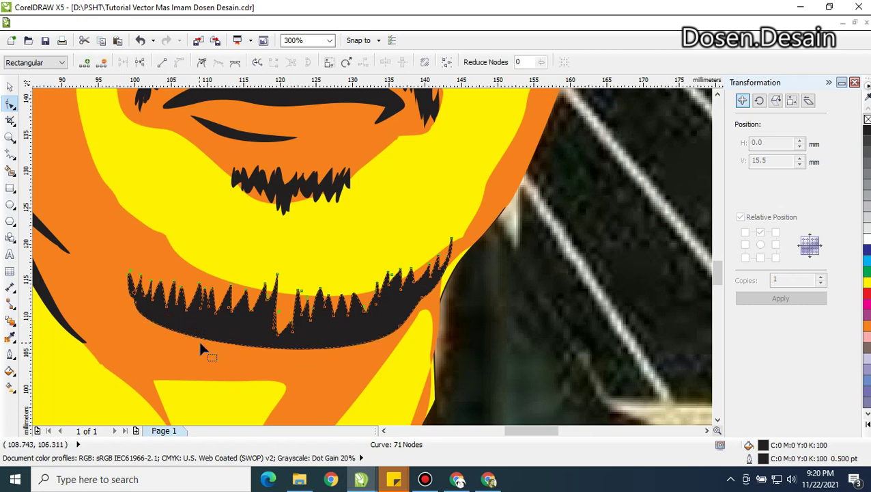
key("ctrl+z")
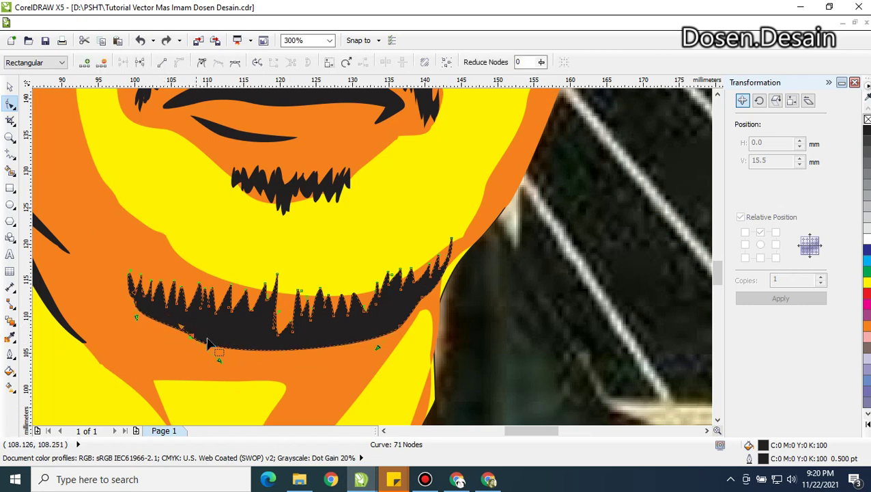
left_click_drag(216, 363, 222, 357)
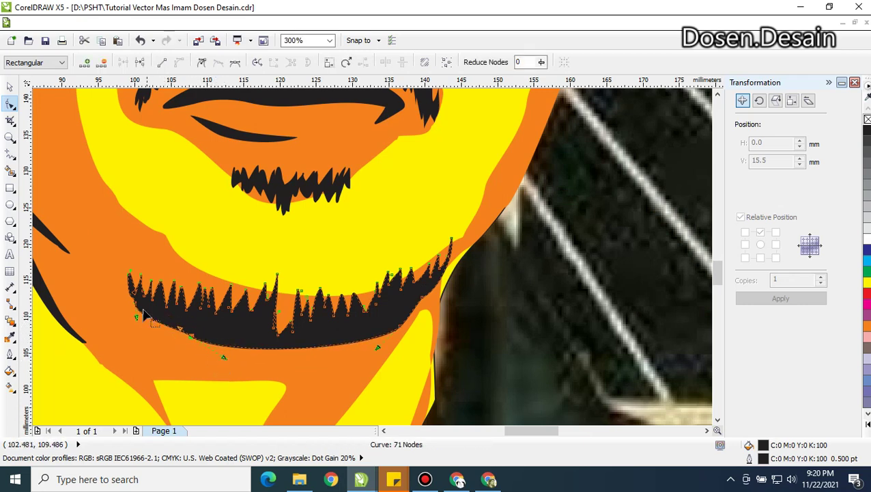
Review the reworked beard against the whole face and examine the eye and eyebrow at the right of the portrait
scroll(203, 304, "down", 1)
scroll(253, 292, "down", 1)
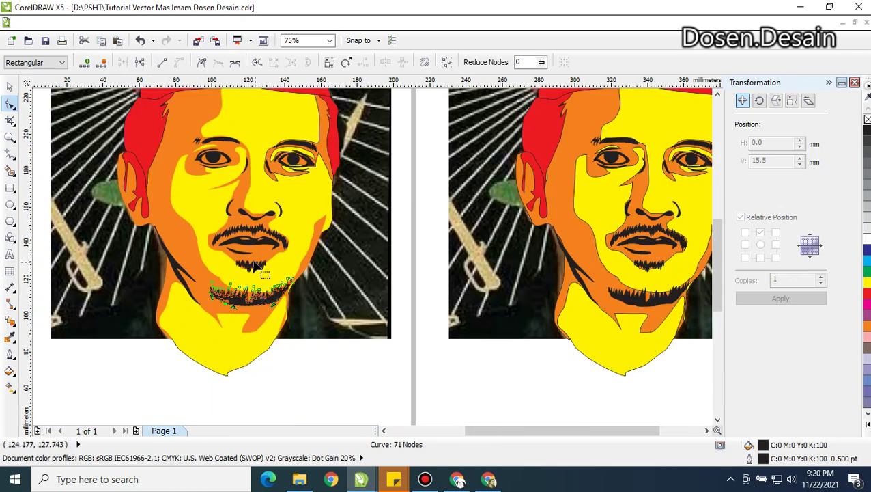
scroll(252, 258, "up", 2)
scroll(356, 156, "down", 1)
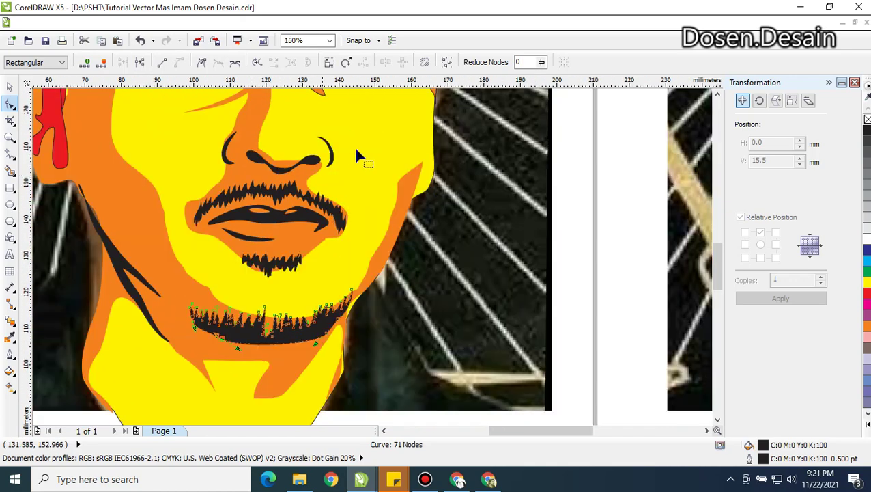
scroll(285, 157, "down", 1)
scroll(301, 120, "up", 1)
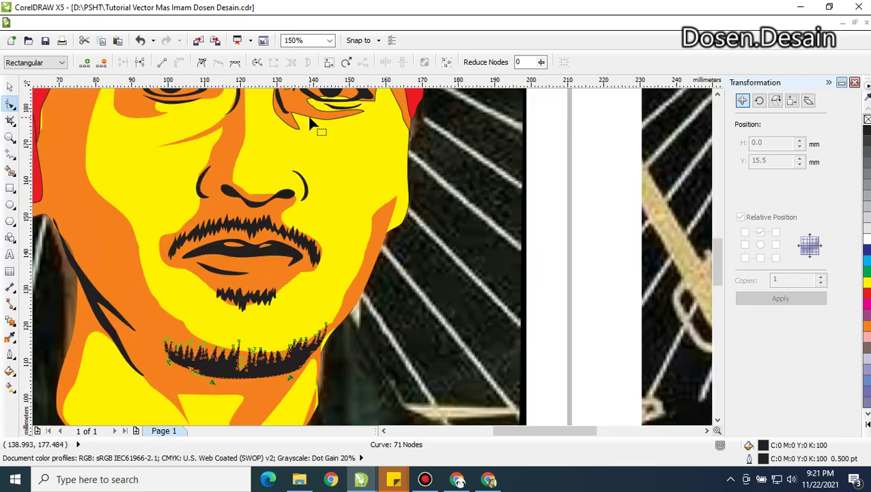
scroll(355, 164, "up", 1)
scroll(355, 164, "up", 2)
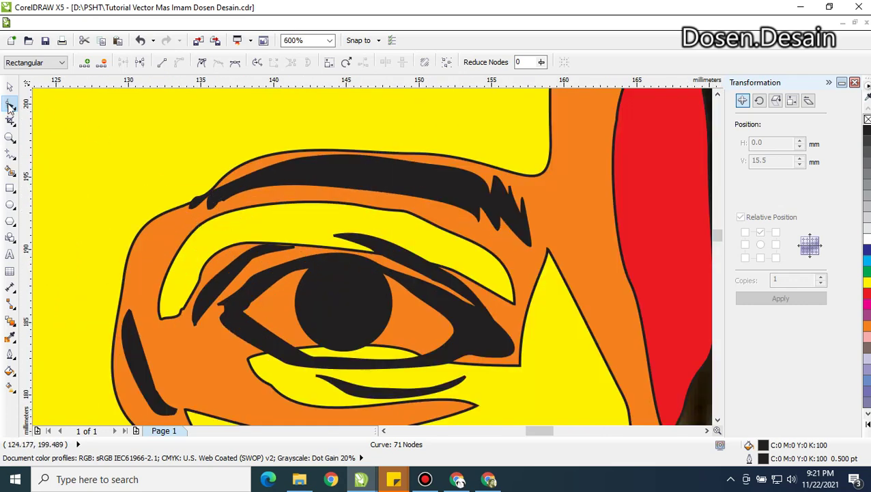
Reshape the outermost tuft at the left end of the right-hand eyebrow into a narrow point and remove the eyebrow's outline
left_click(9, 103)
left_click(266, 174)
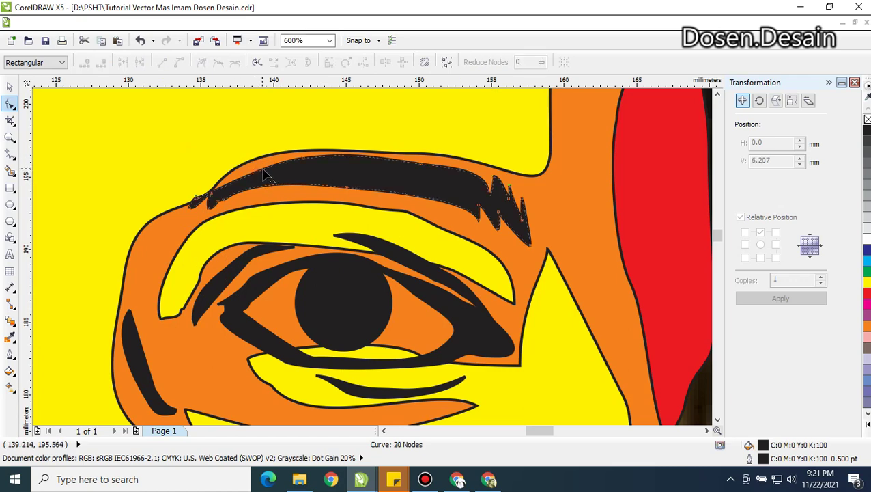
scroll(236, 213, "up", 2)
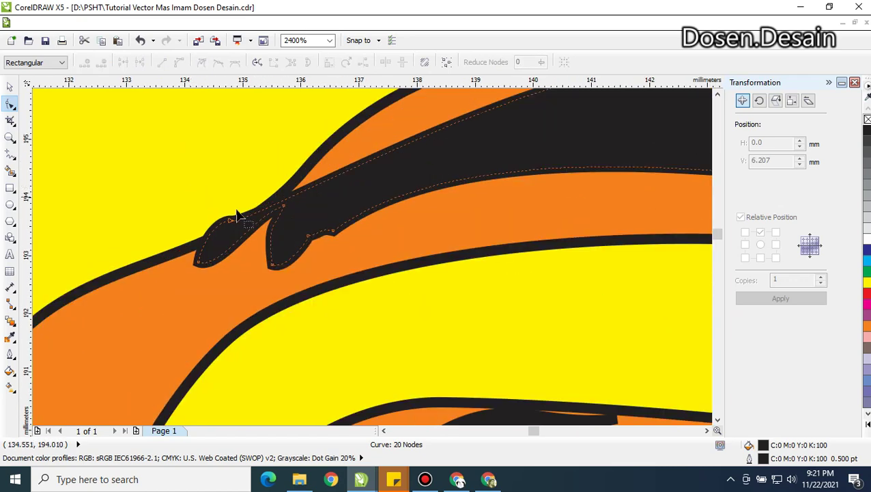
left_click(201, 263)
left_click_drag(202, 250, 215, 263)
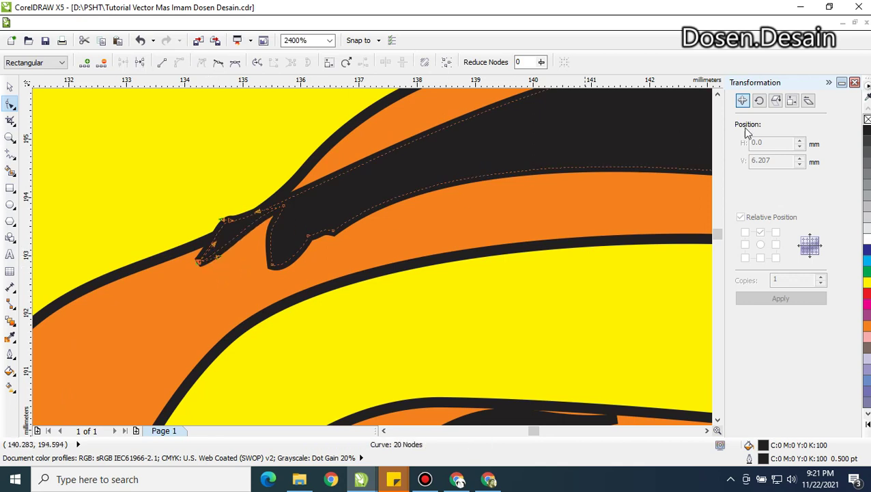
right_click(867, 119)
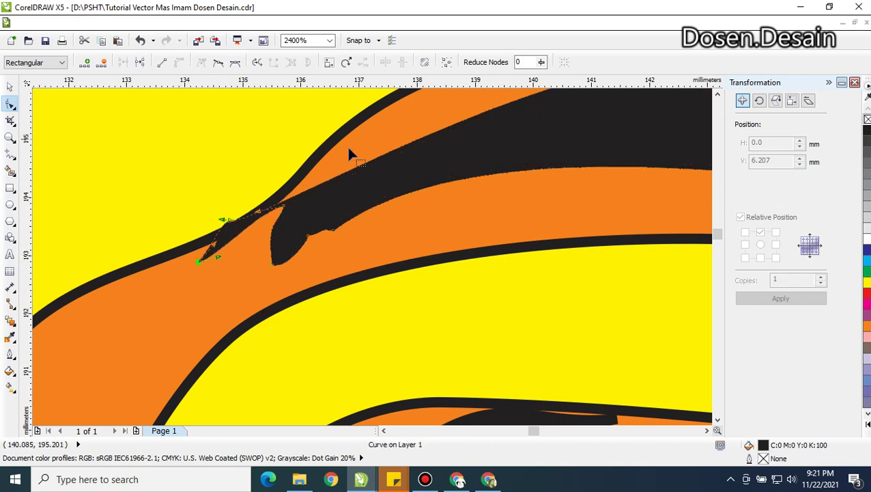
Sharpen the eyebrow's second left tuft and its notch, and delete the two surplus nodes on the lower edge beside it
left_click_drag(282, 208, 305, 220)
left_click(311, 219)
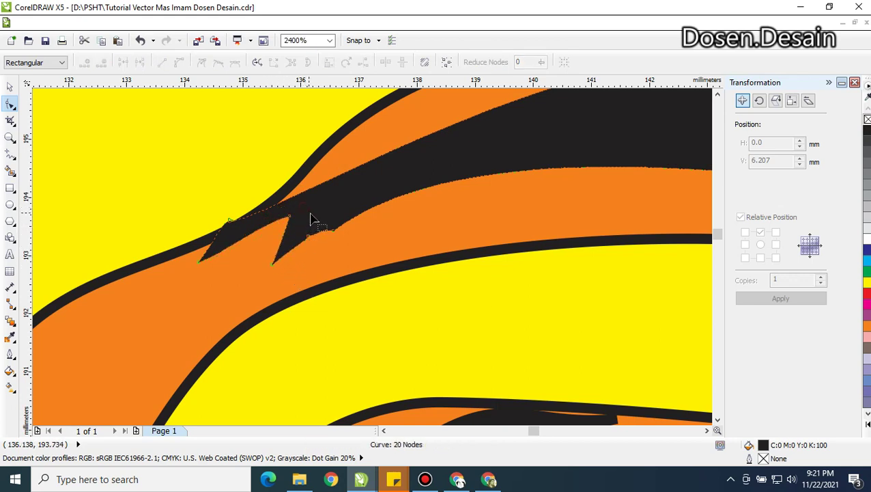
left_click_drag(355, 245, 354, 240)
key("Delete")
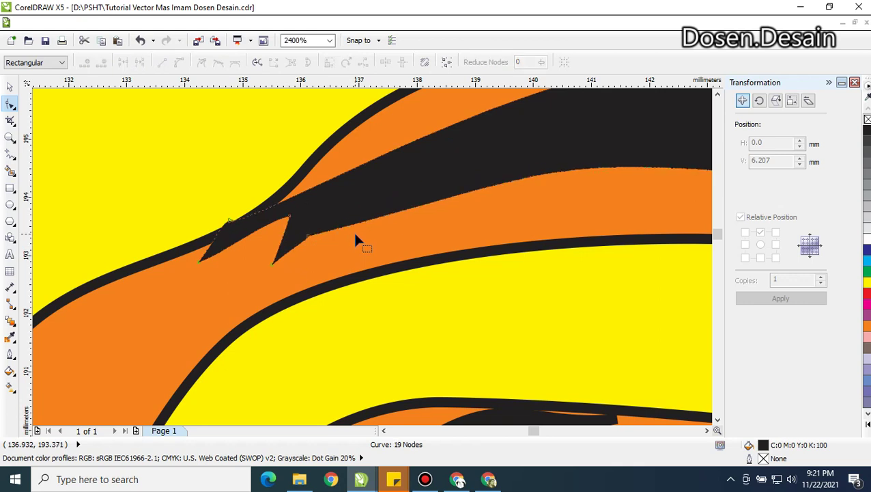
left_click(310, 240)
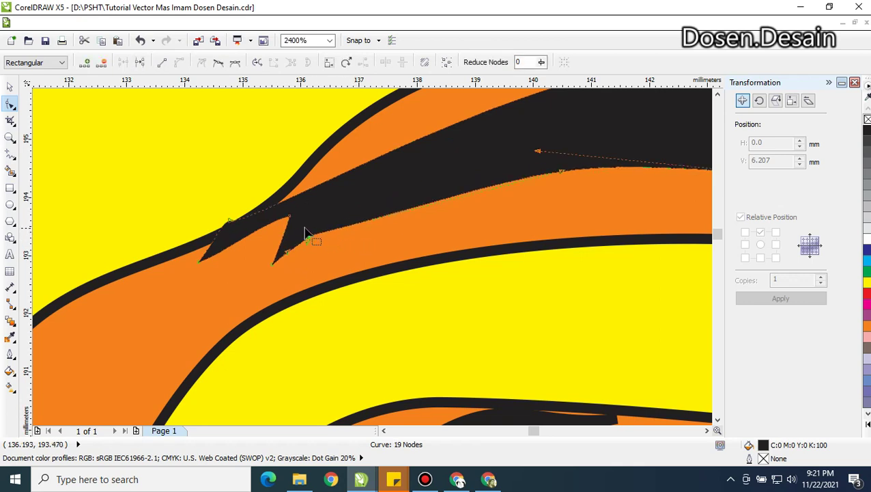
key("Delete")
scroll(359, 212, "down", 2)
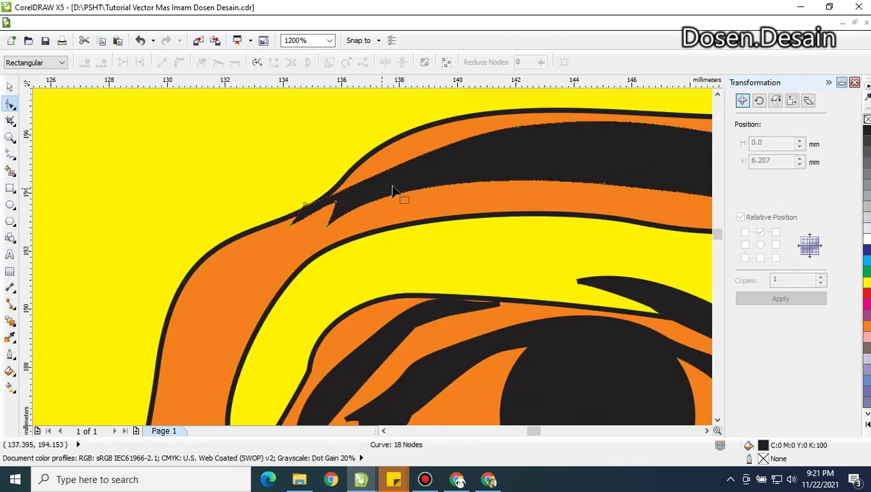
Add a node near the left end of the eyebrow's upper edge, pull it outward into a fuller curve, and delete the neighbouring surplus node
scroll(424, 172, "up", 1)
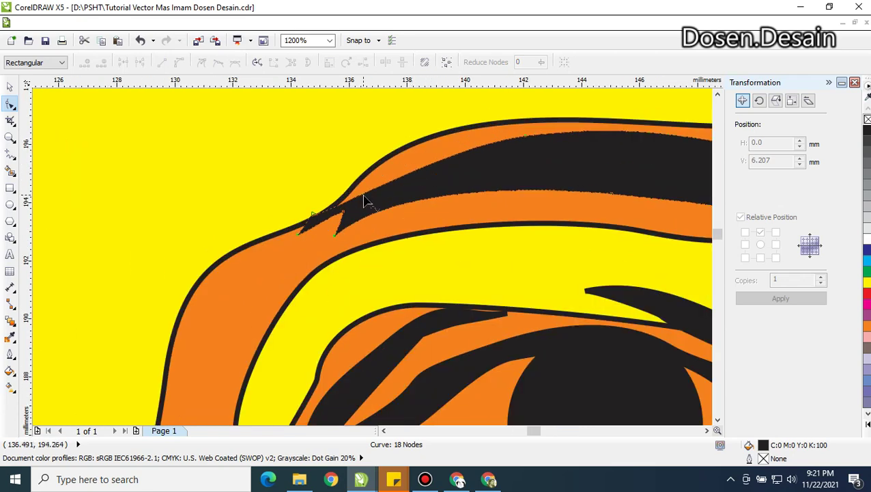
left_click_drag(364, 196, 356, 180)
scroll(492, 191, "down", 1)
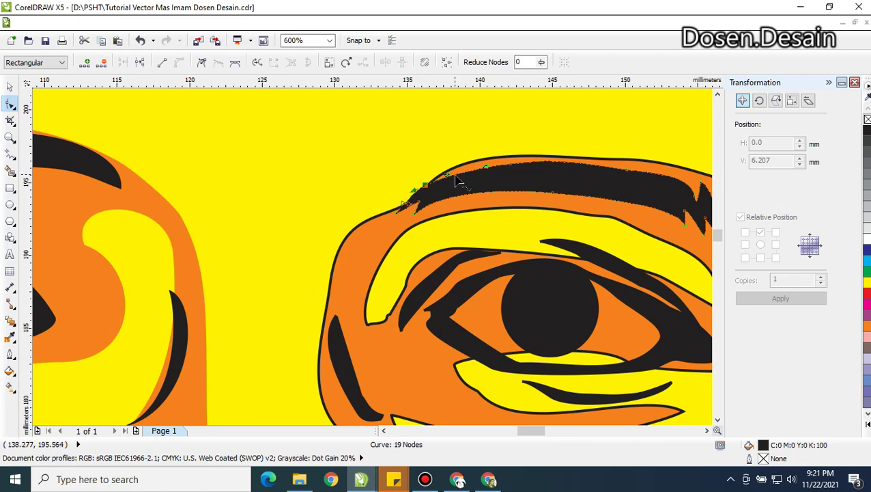
scroll(436, 190, "up", 1)
left_click_drag(414, 191, 481, 144)
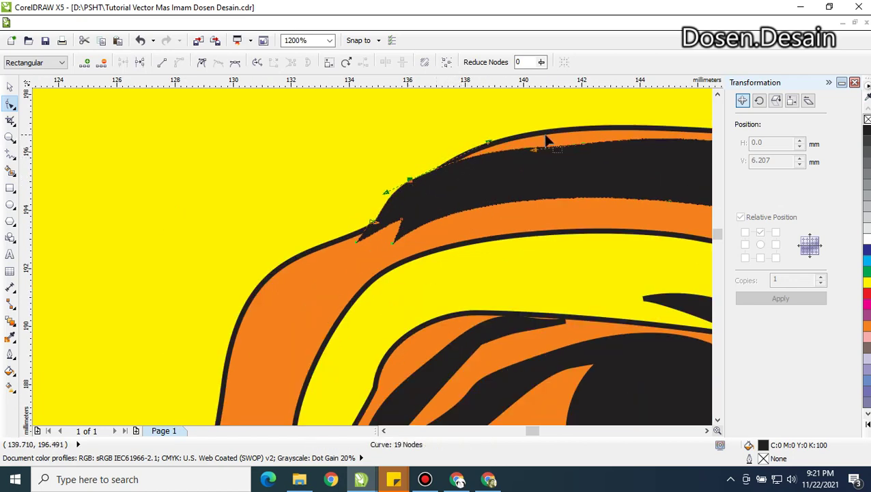
left_click_drag(546, 140, 610, 170)
scroll(609, 170, "down", 2)
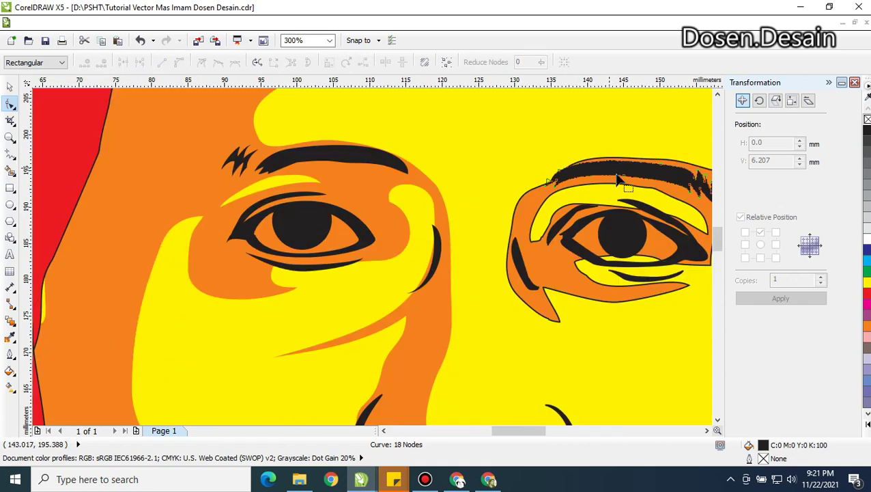
Raise the node on the right half of the eyebrow's upper edge slightly to round out the curve
scroll(683, 394, "right", 3)
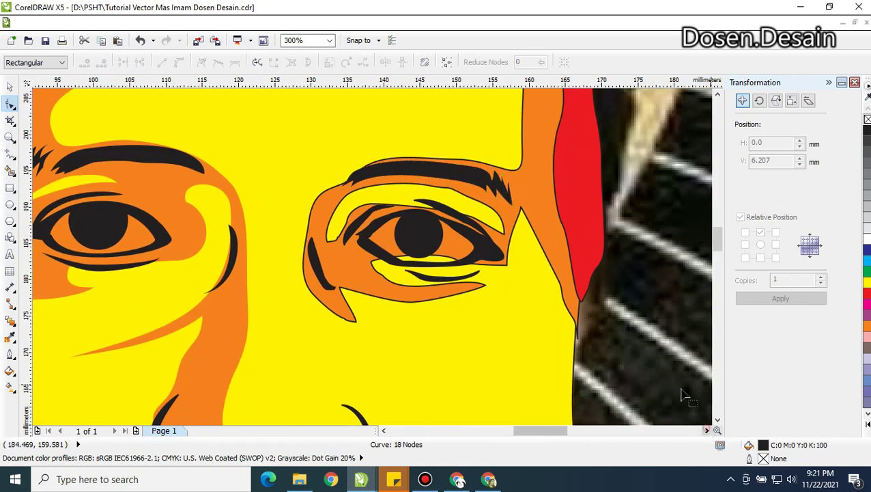
scroll(477, 181, "up", 2)
scroll(403, 176, "down", 2)
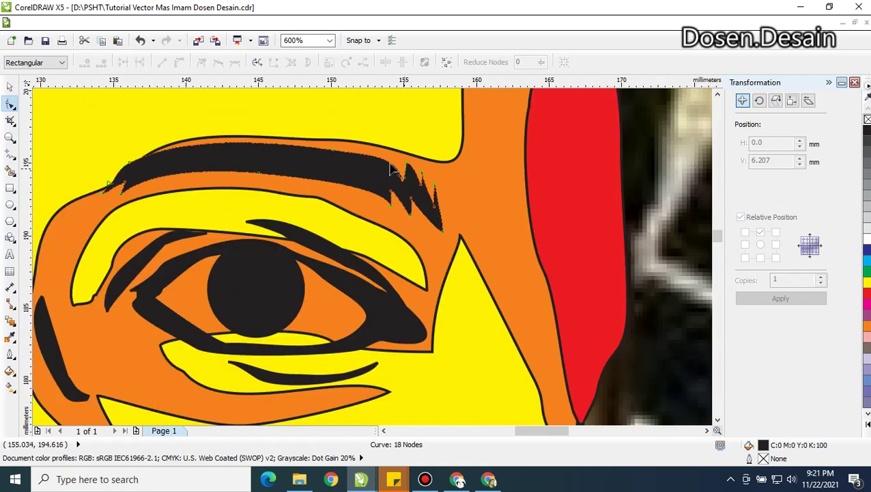
scroll(372, 170, "up", 1)
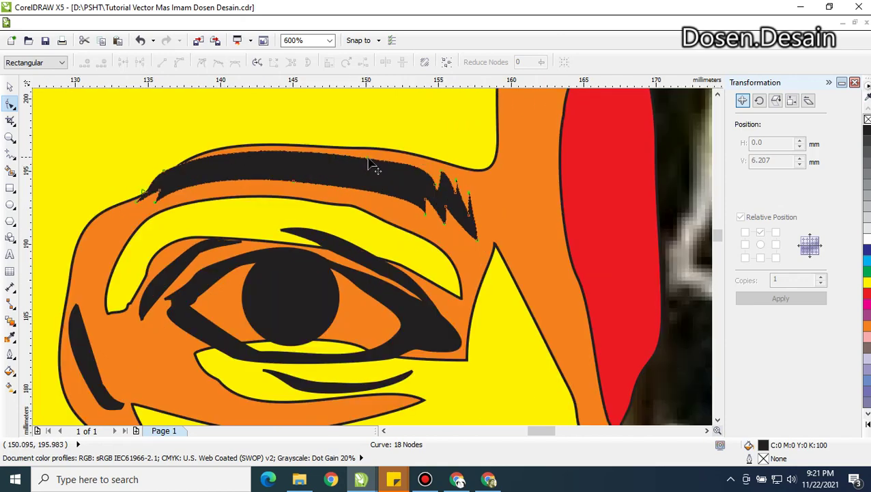
scroll(374, 170, "down", 1)
left_click_drag(370, 163, 372, 162)
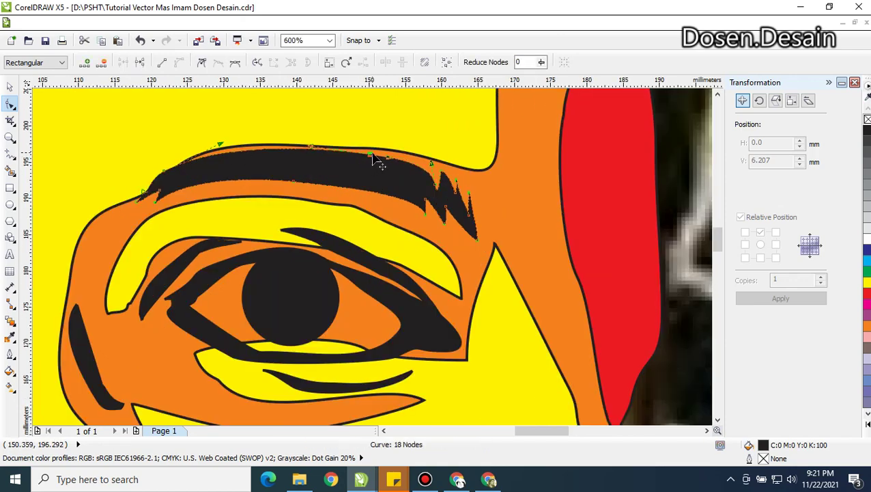
Remove the outline from the orange shadow shape around the right-hand eye
scroll(376, 161, "down", 1)
scroll(381, 160, "up", 1)
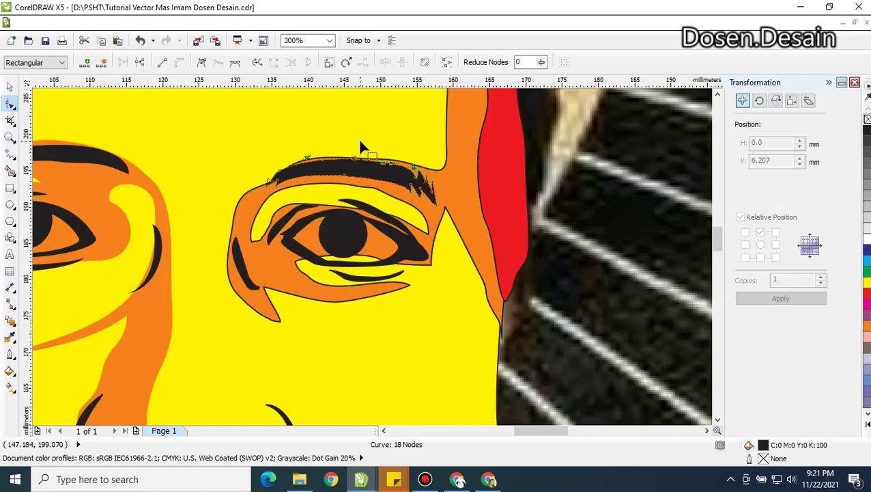
left_click(8, 85)
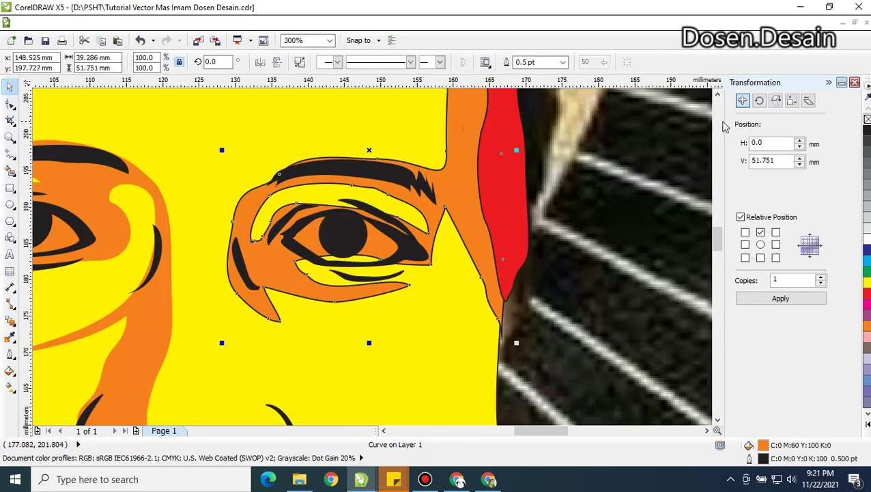
right_click(867, 119)
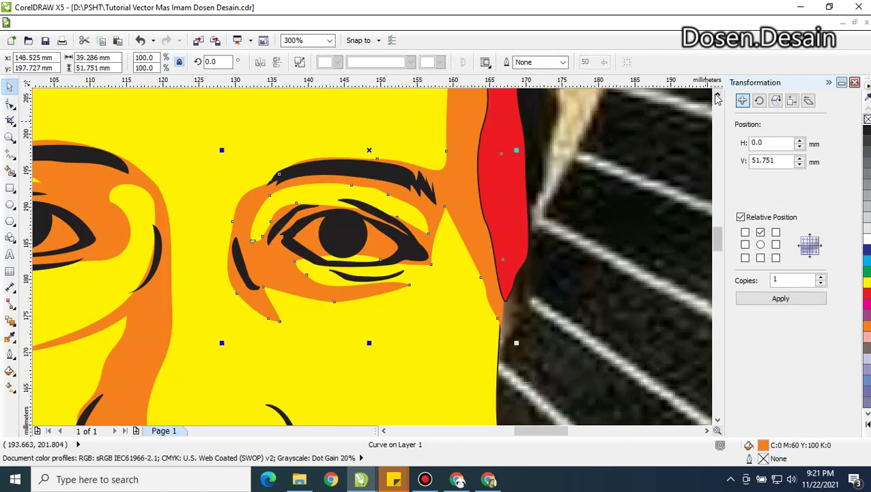
scroll(717, 99, "up", 2)
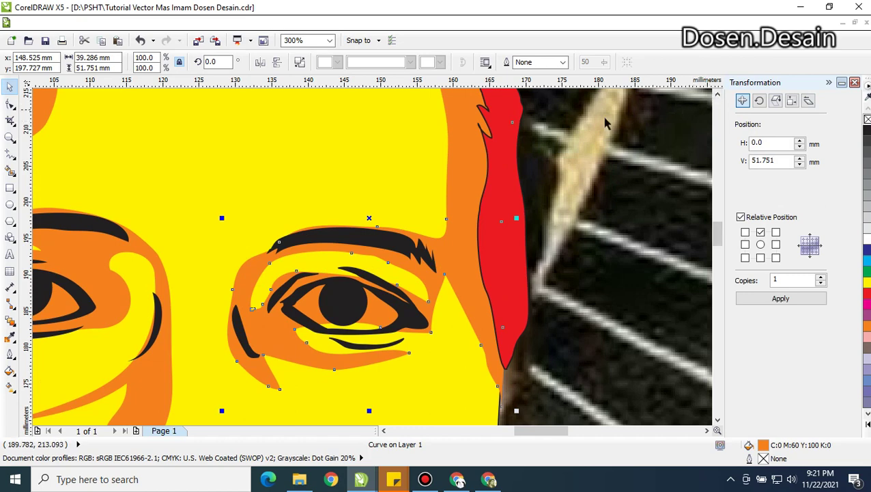
Delete the surplus node near the lower end of the black crease beside the right-hand eye and remove the crease's outline
scroll(225, 348, "up", 2)
left_click(214, 344)
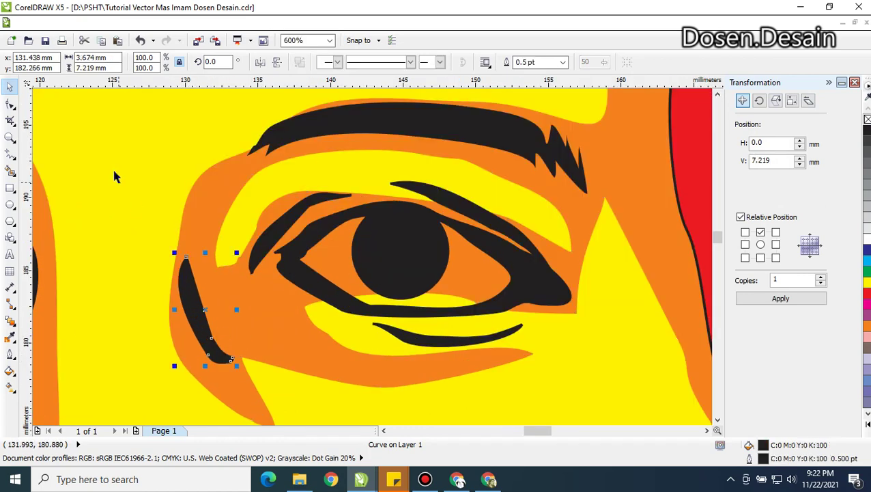
left_click(11, 104)
scroll(144, 288, "up", 2)
scroll(229, 262, "down", 2)
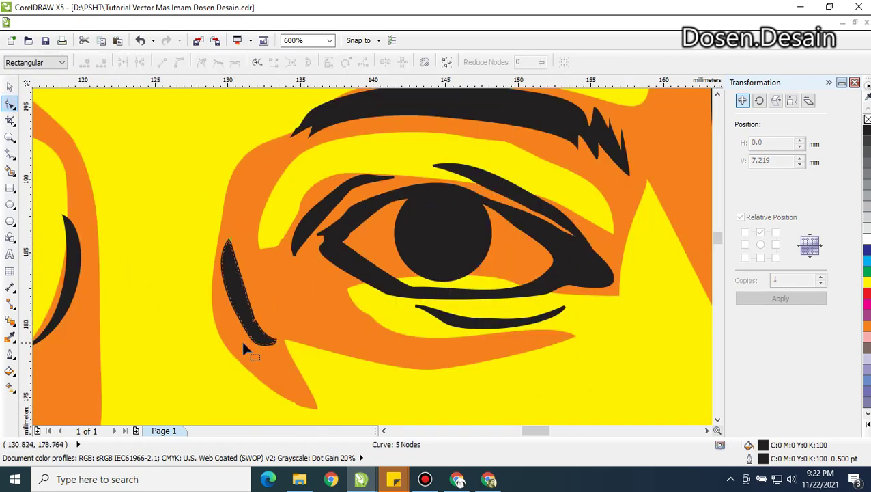
left_click(249, 337)
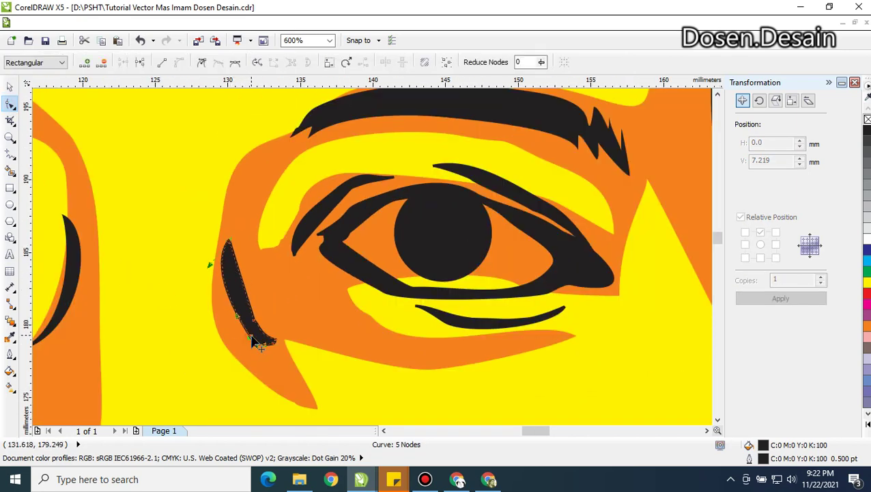
key("Delete")
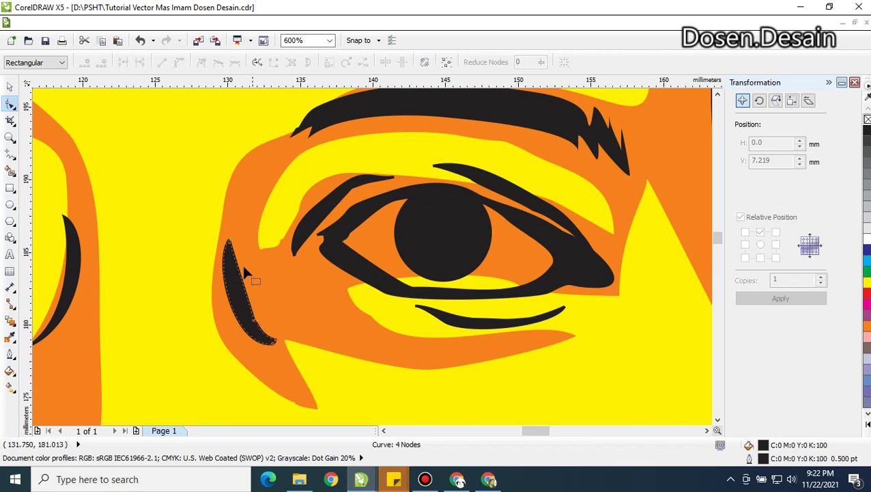
left_click(9, 87)
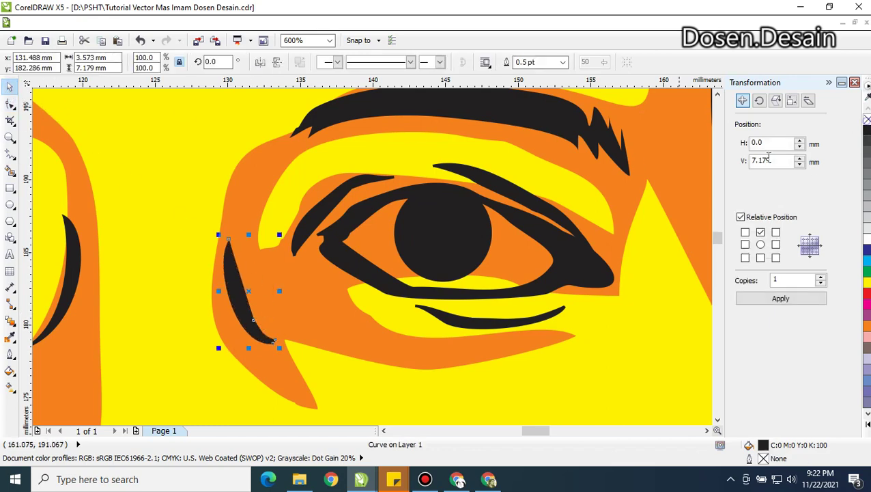
scroll(231, 317, "up", 2)
Taper the crease's blunt lower end into a sharp point and delete the surplus nodes there, forming a smooth crescent
left_click(10, 104)
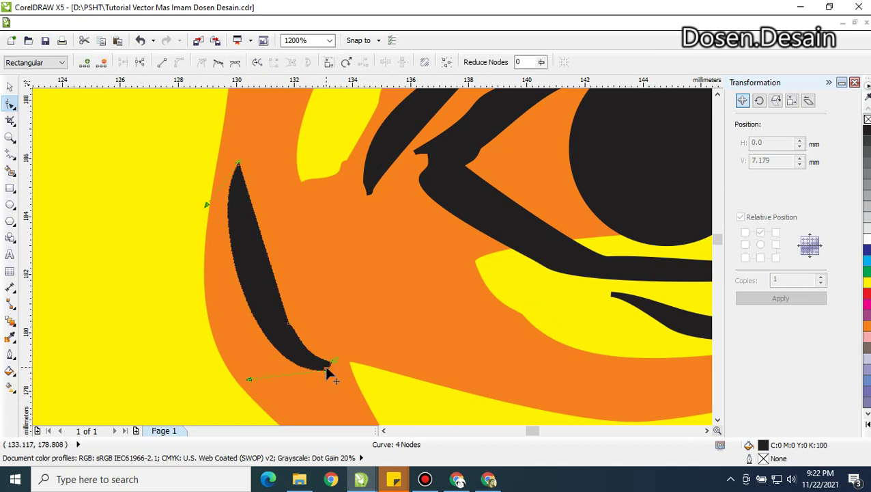
double_click(327, 368)
left_click(329, 365)
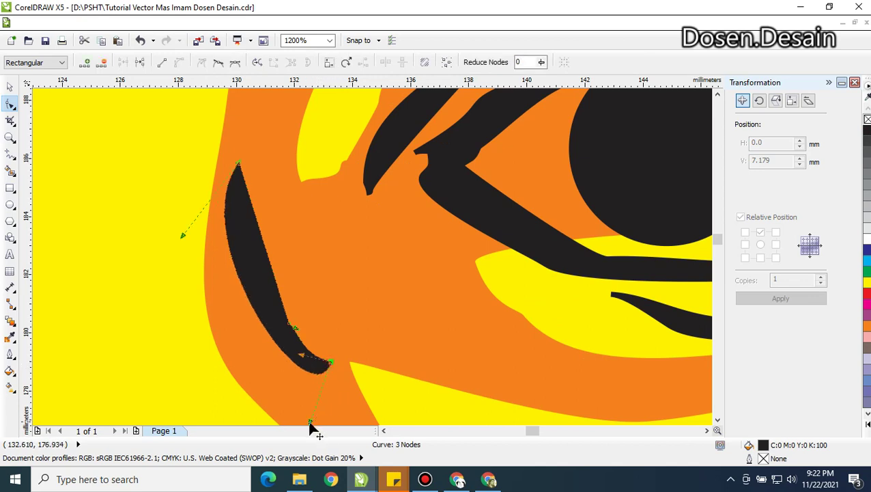
left_click_drag(311, 424, 269, 364)
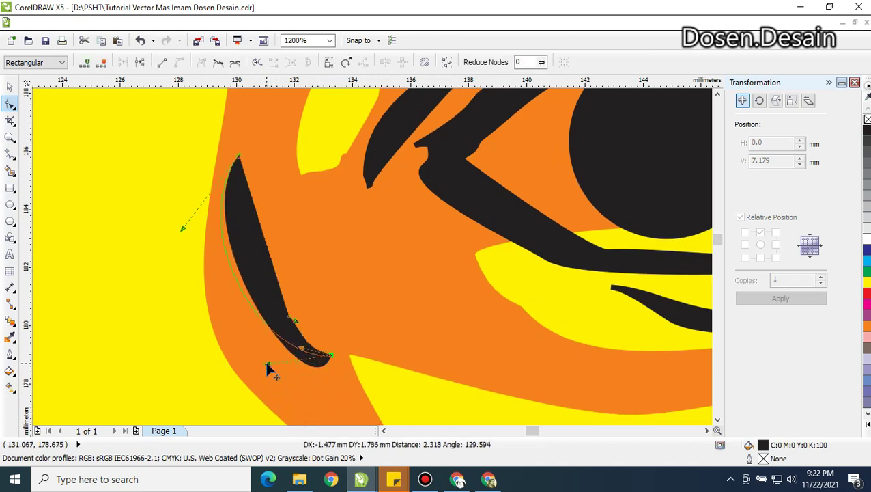
left_click(289, 318)
key("Delete")
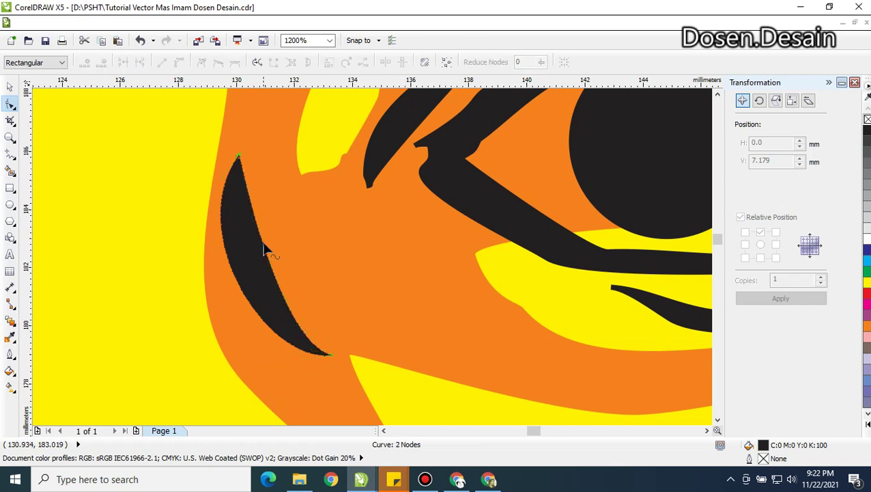
mouse_move(264, 250)
left_mouse_down()
mouse_move(255, 250)
mouse_move(268, 266)
mouse_move(257, 241)
left_mouse_up()
key("ctrl+z")
key("ctrl+z")
key("ctrl+z")
Pull the upper part of the crease's right-hand edge inward to make the crescent slimmer and evenly curved
scroll(249, 207, "up", 1)
scroll(162, 122, "down", 1)
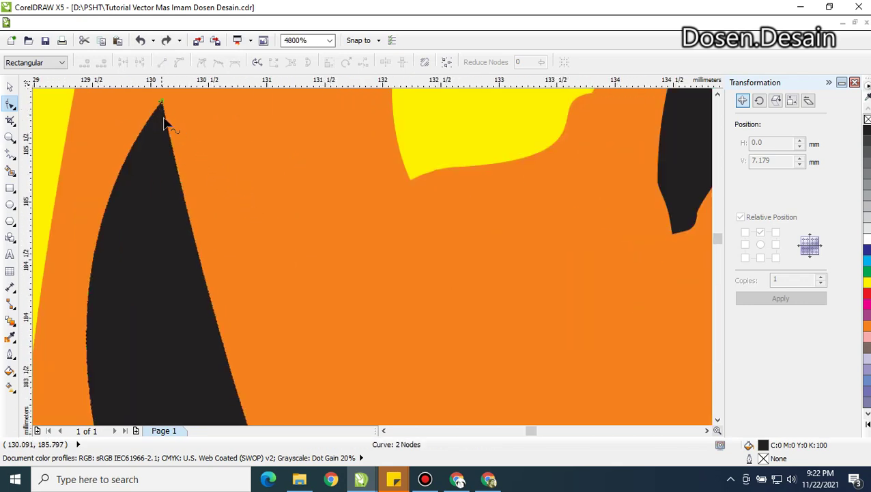
left_click(196, 236)
left_click_drag(196, 237, 181, 247)
scroll(233, 258, "down", 3)
scroll(239, 260, "up", 1)
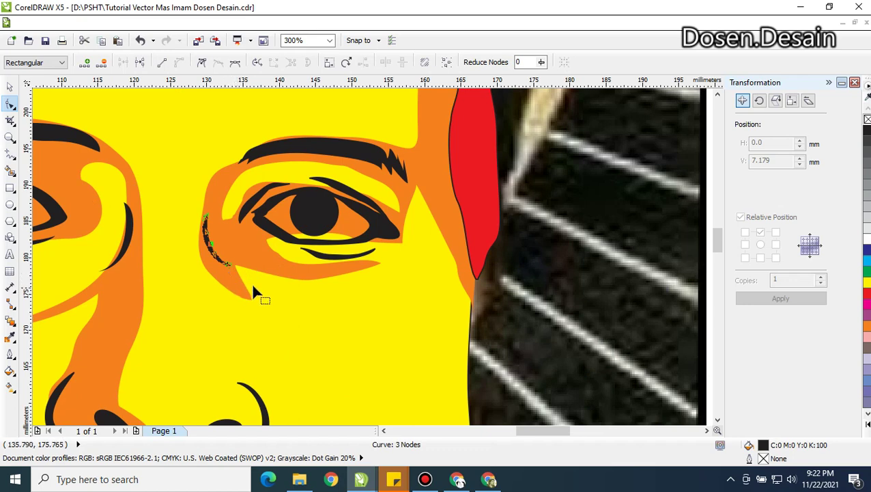
Add a node on the lower edge of the orange under-eye shadow and delete the surplus node on its upper edge
scroll(253, 283, "up", 1)
left_click(272, 262)
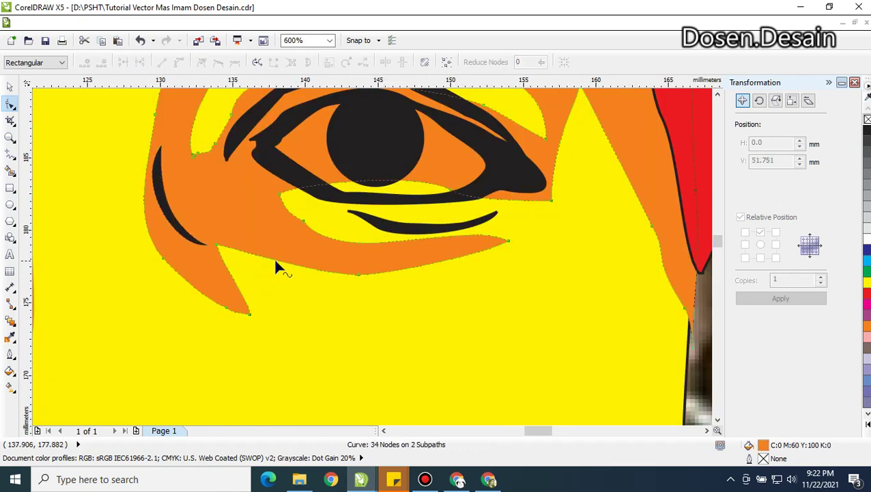
left_click(273, 263)
key("KP_Add")
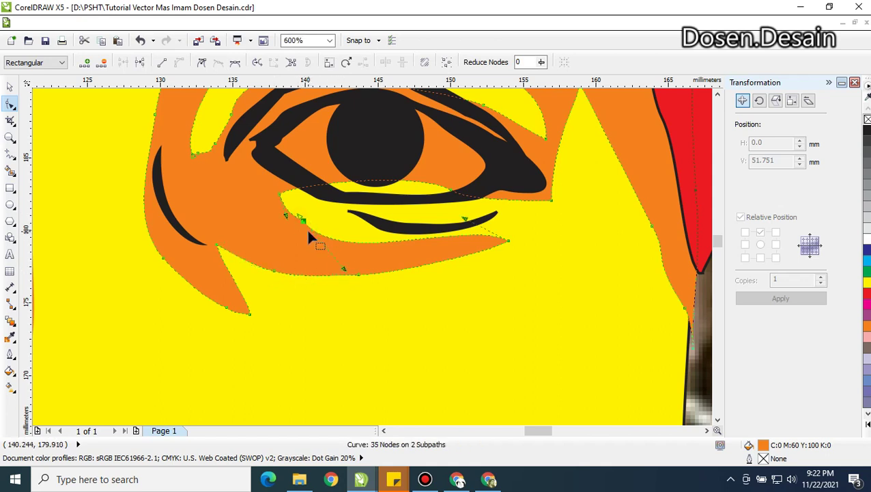
key("Delete")
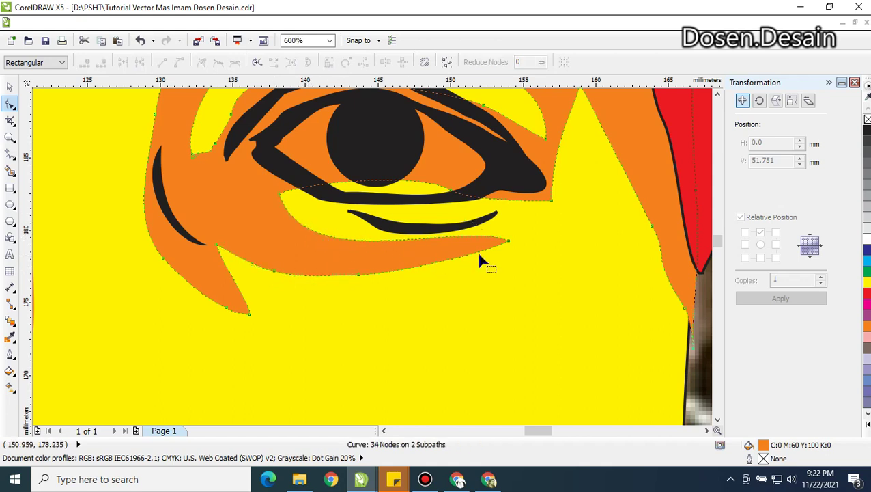
Bend both edges at the under-eye shadow's right tip into smooth curves and delete the surplus node on its lower edge
left_click(505, 243)
left_click_drag(472, 227, 464, 280)
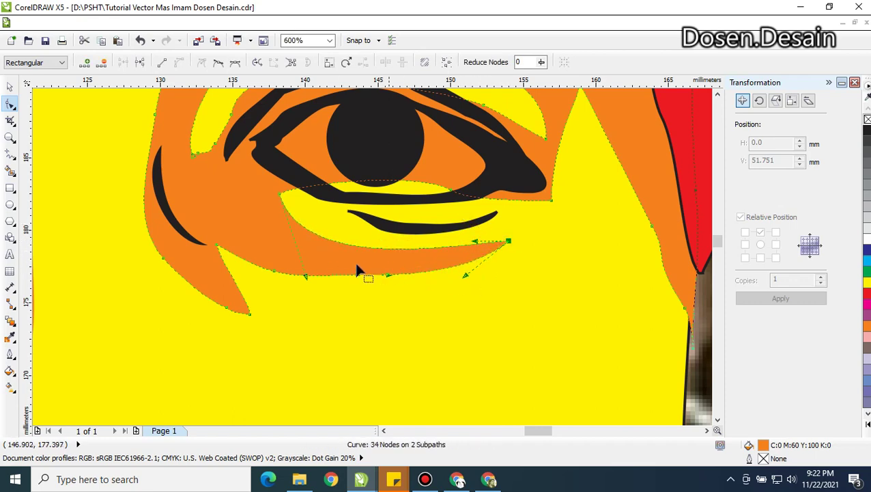
left_click_drag(333, 263, 389, 289)
key("Delete")
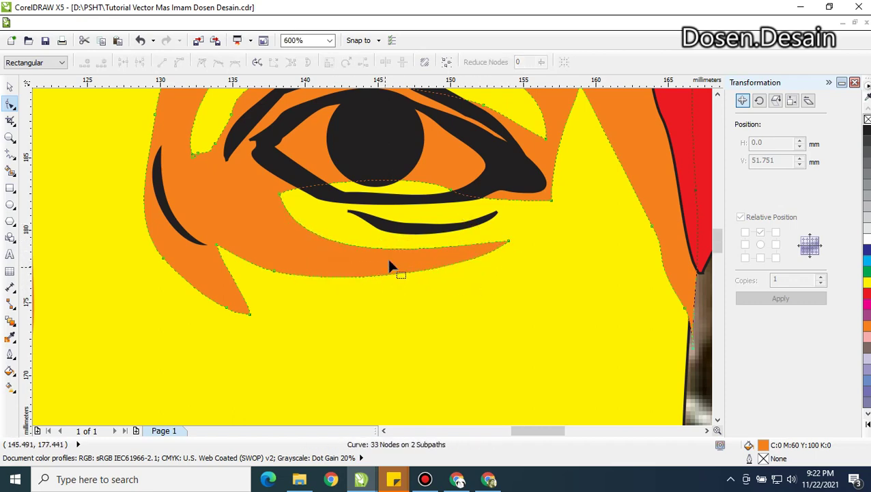
scroll(389, 290, "down", 1)
scroll(302, 202, "up", 1)
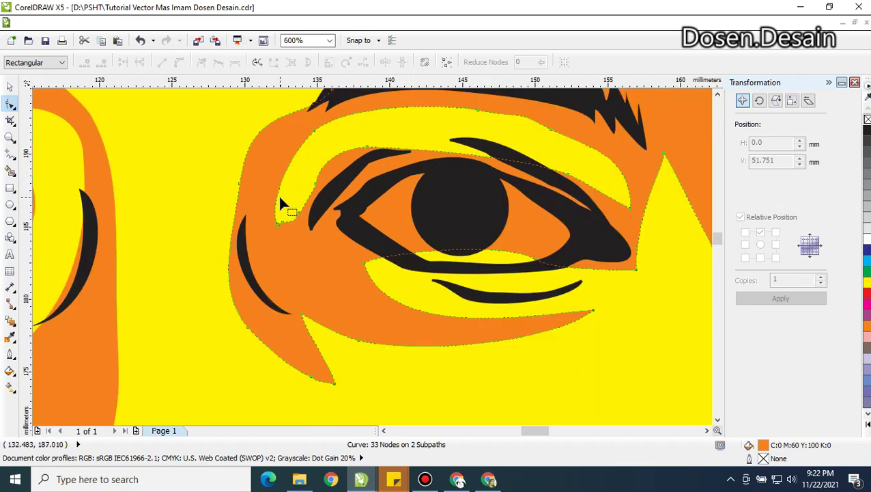
Extend the upper-lid highlight's left end downward into a tapered tip, delete the surplus nodes beside it and smooth its inner edge
scroll(280, 199, "up", 1)
scroll(280, 200, "down", 1)
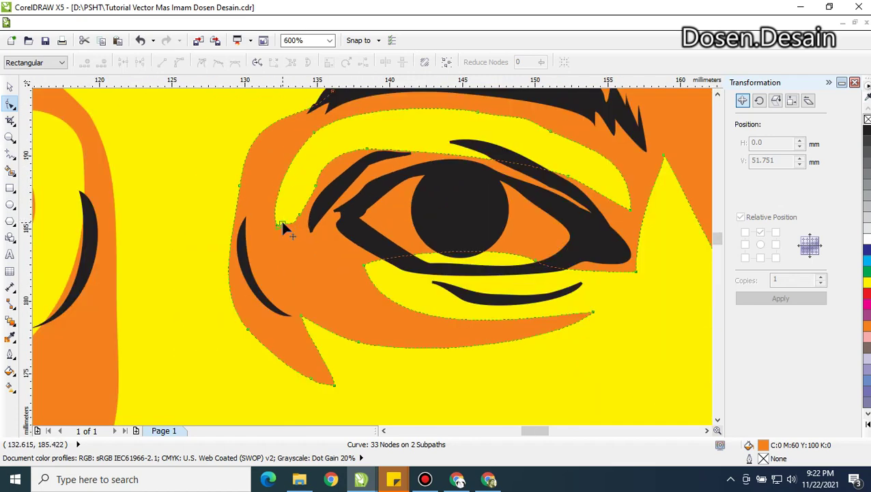
left_click_drag(282, 222, 283, 253)
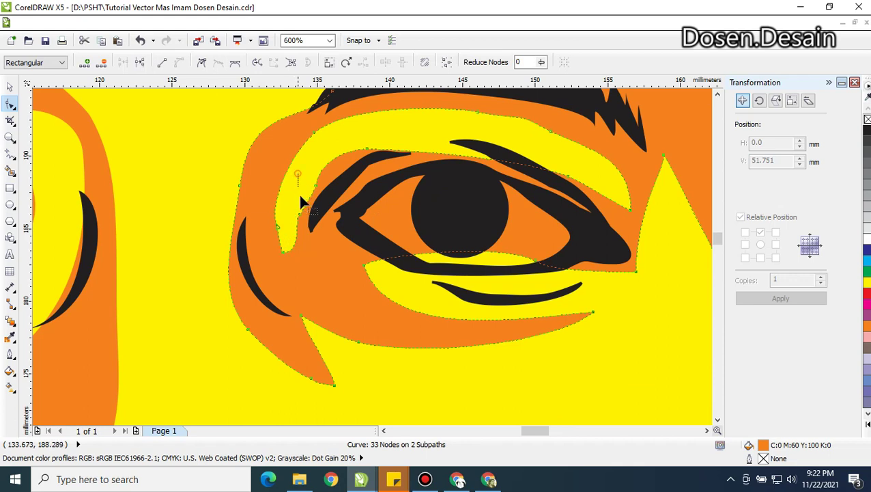
key("Delete")
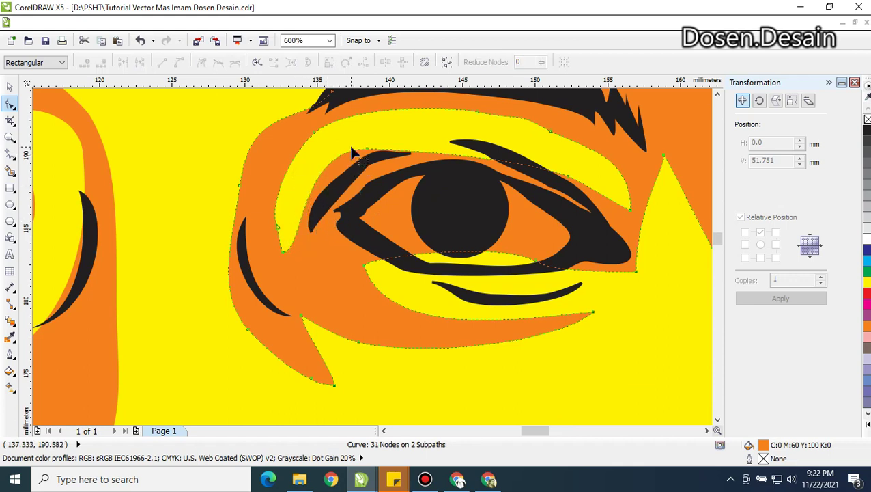
left_click_drag(367, 155, 383, 156)
Delete the surplus nodes along the black lid crease above the eye's left corner and remove the crease's outline
left_click(365, 172)
scroll(364, 177, "up", 1)
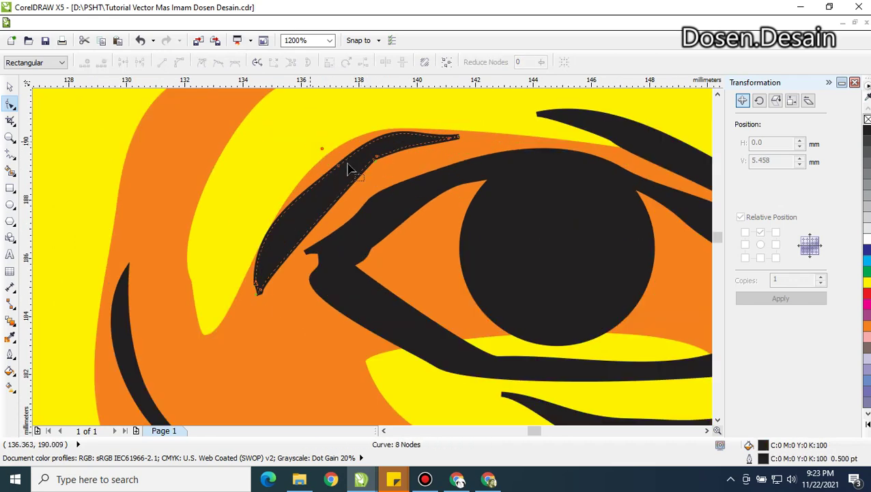
left_click(348, 169)
key("Delete")
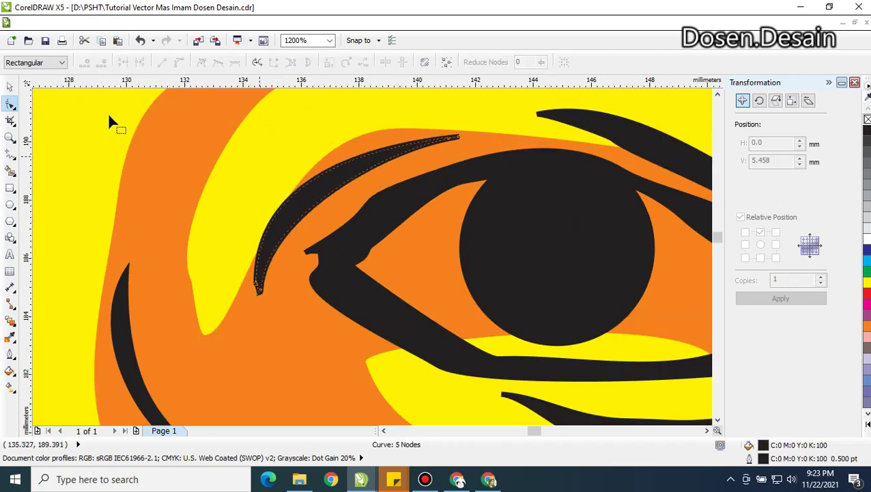
left_click(9, 86)
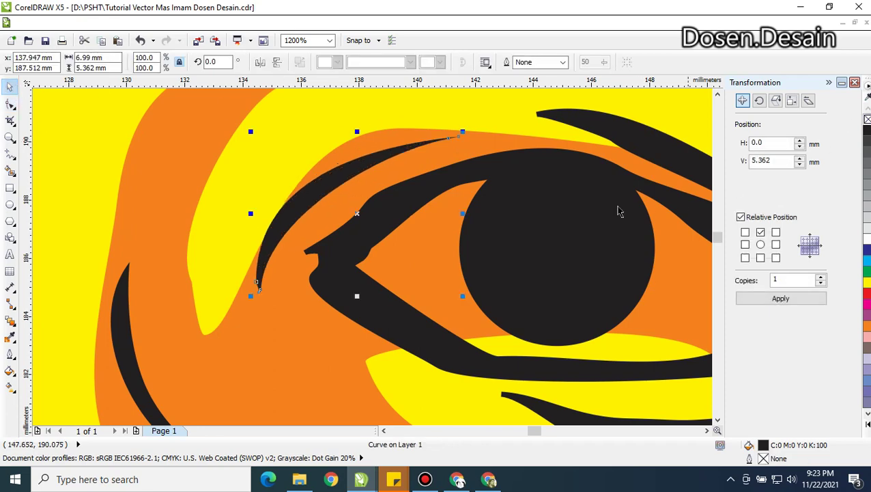
scroll(400, 226, "down", 1)
Delete two surplus nodes at the left corner of the eye's inner contour and bend that corner into a rounded curve
left_click(398, 224)
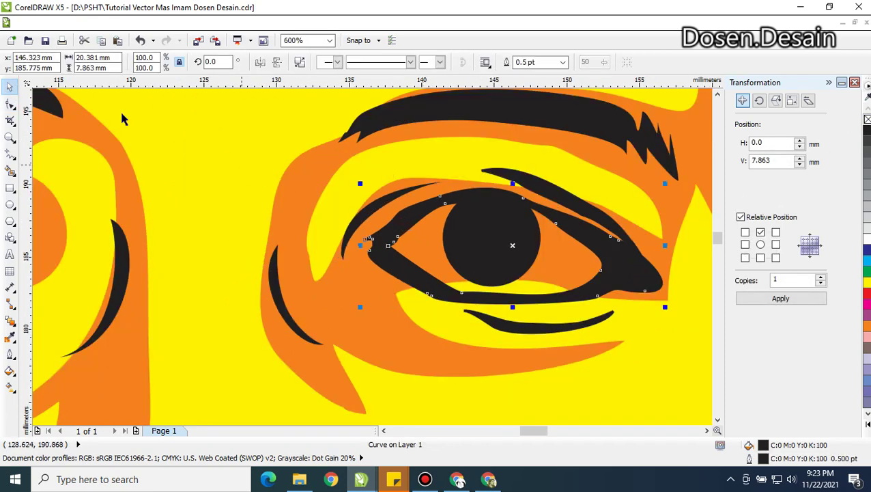
left_click(9, 103)
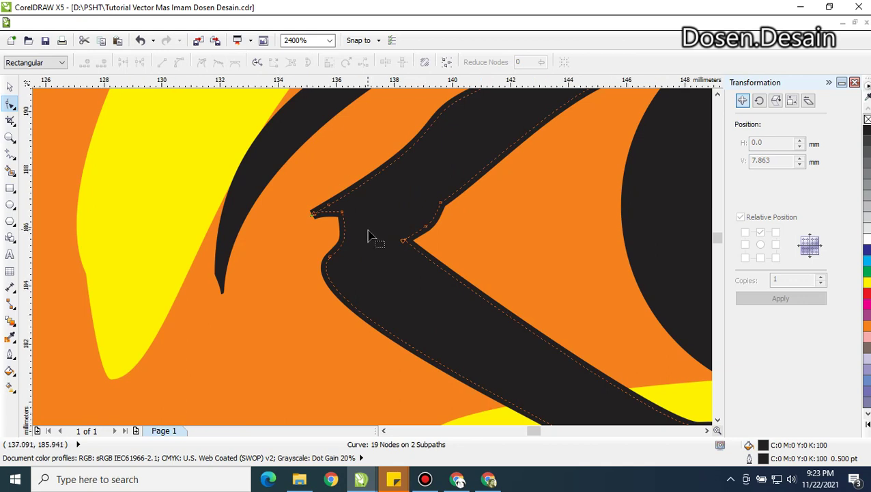
scroll(351, 237, "down", 1)
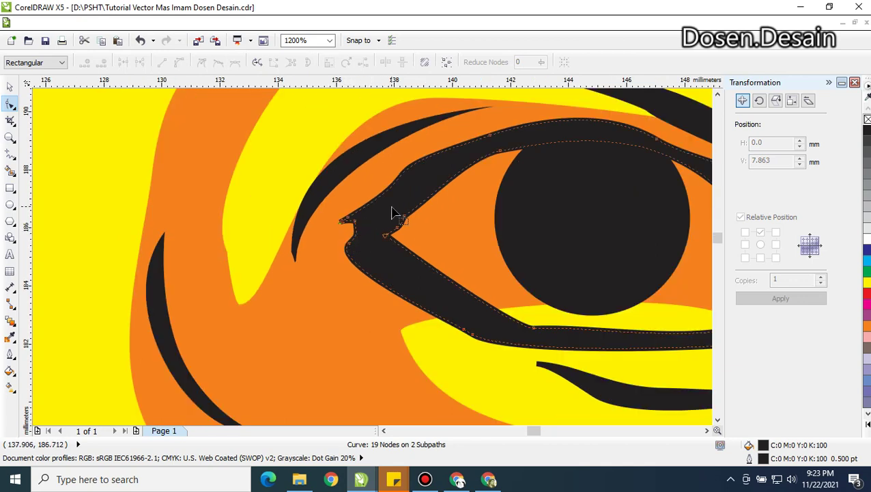
key("Delete")
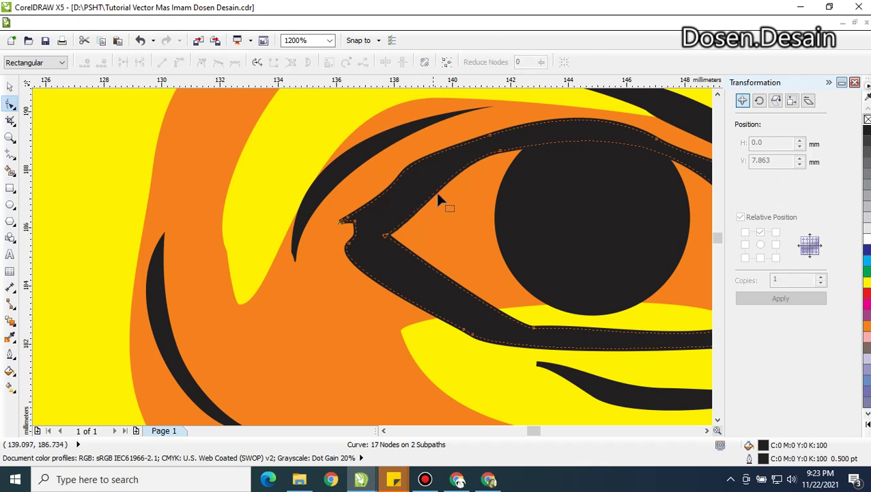
left_click(499, 151)
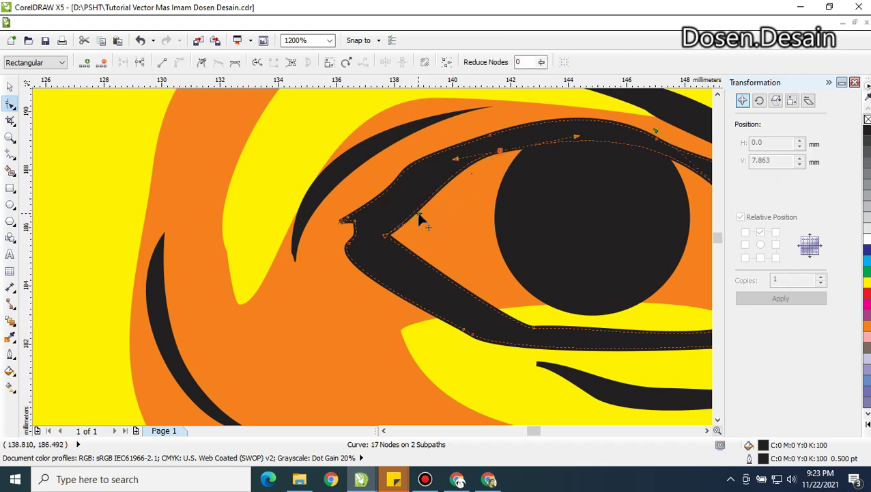
left_click_drag(419, 217, 394, 194)
left_click(396, 194)
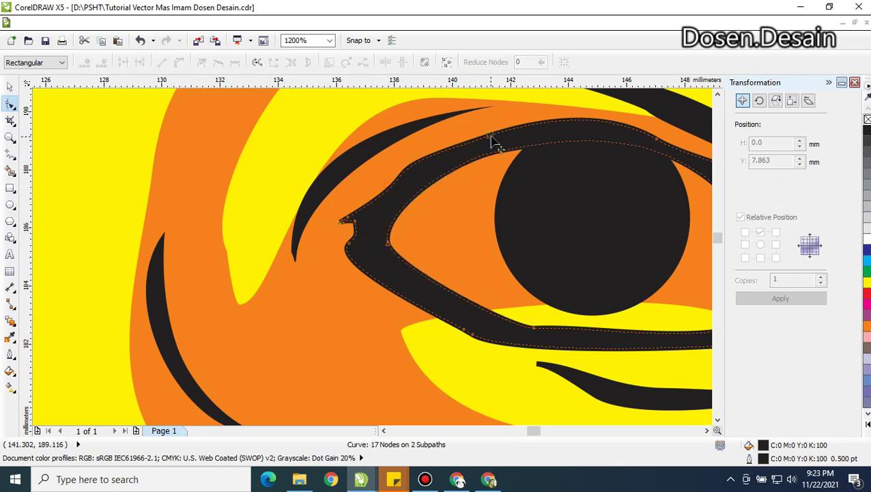
Smooth the eye contour's upper edge toward the left corner, shift the corner downward and delete the surplus node at its tip
mouse_move(431, 174)
left_mouse_down()
mouse_move(373, 197)
mouse_move(431, 160)
left_mouse_up()
left_click(394, 173)
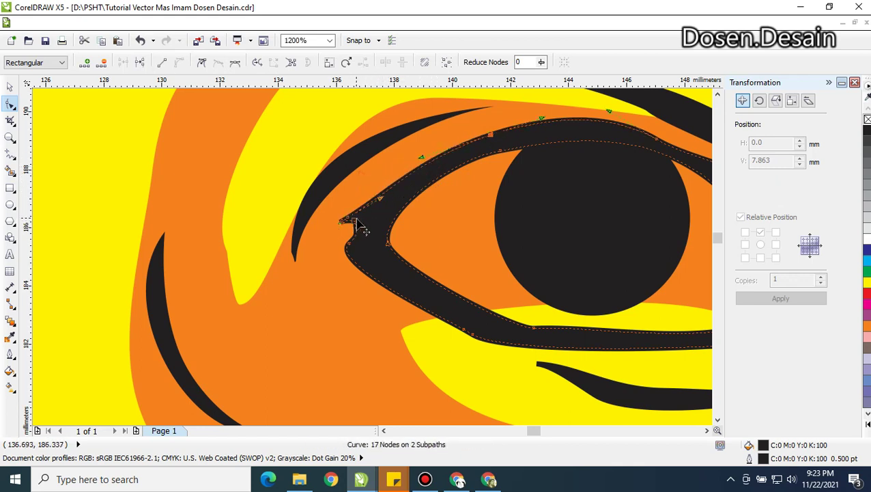
left_click(356, 224)
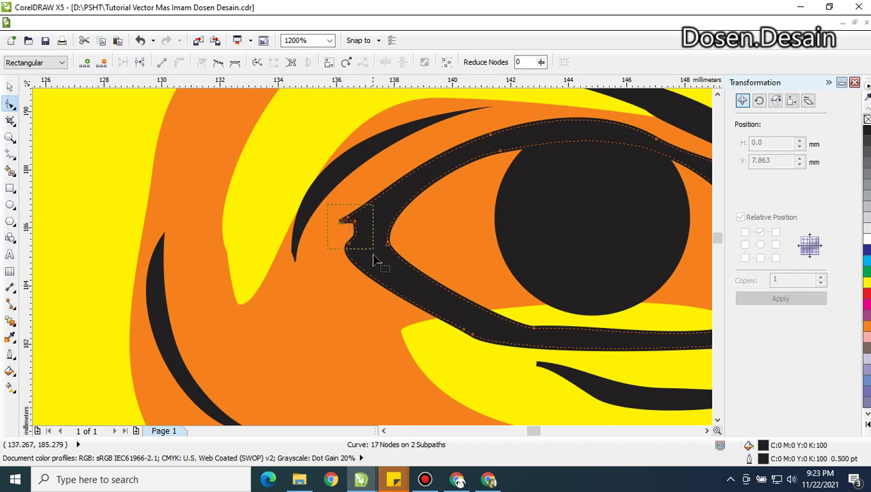
left_click_drag(355, 231, 338, 247)
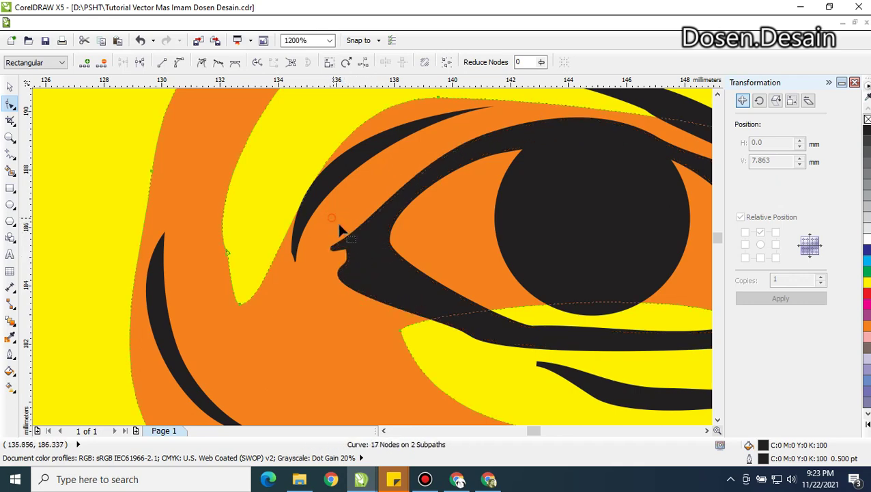
left_click(336, 249)
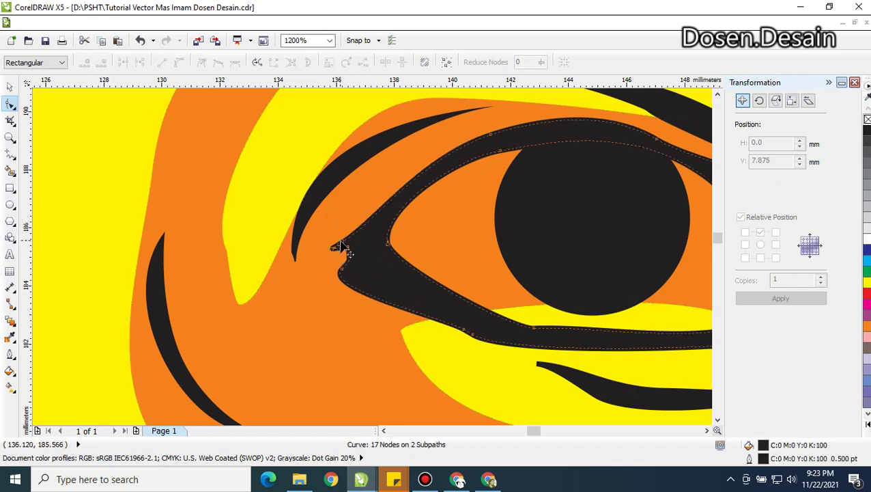
left_click(340, 244)
key("Delete")
left_click(340, 246)
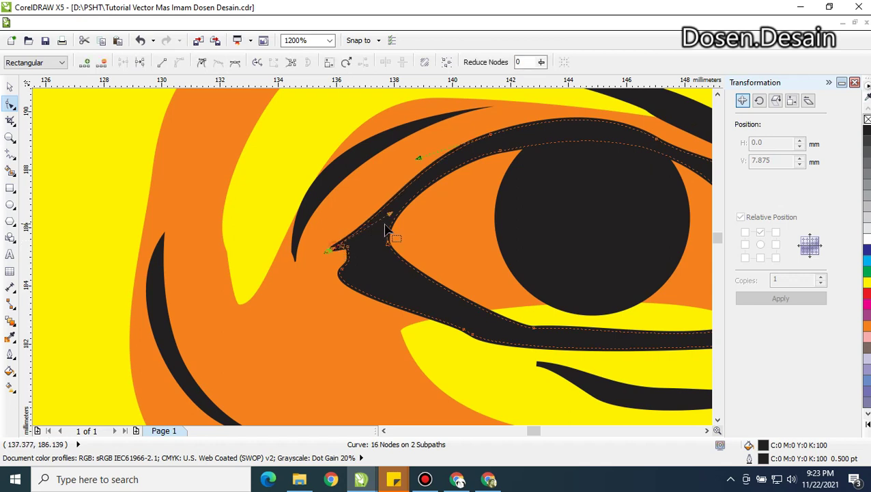
Bend the eye contour's upper-left edge outward and delete the surplus nodes below the left corner and along the lower edge
left_click(312, 227)
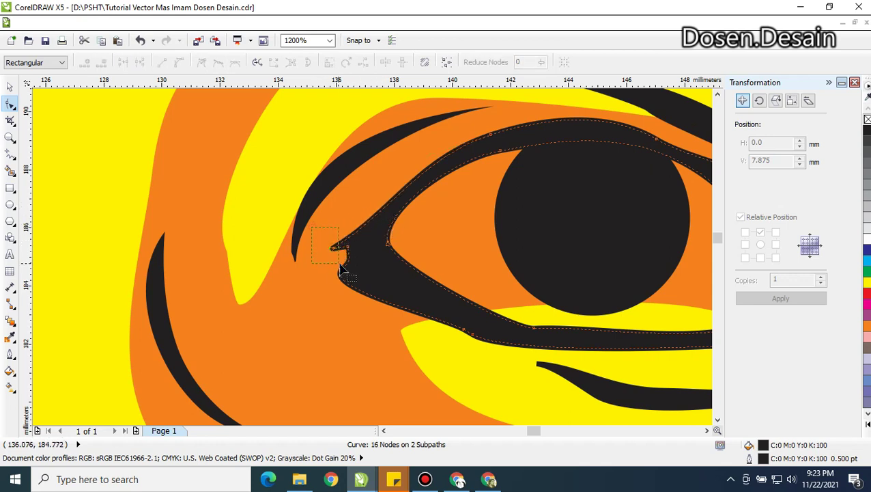
left_click_drag(341, 270, 342, 268)
left_click_drag(392, 214, 380, 192)
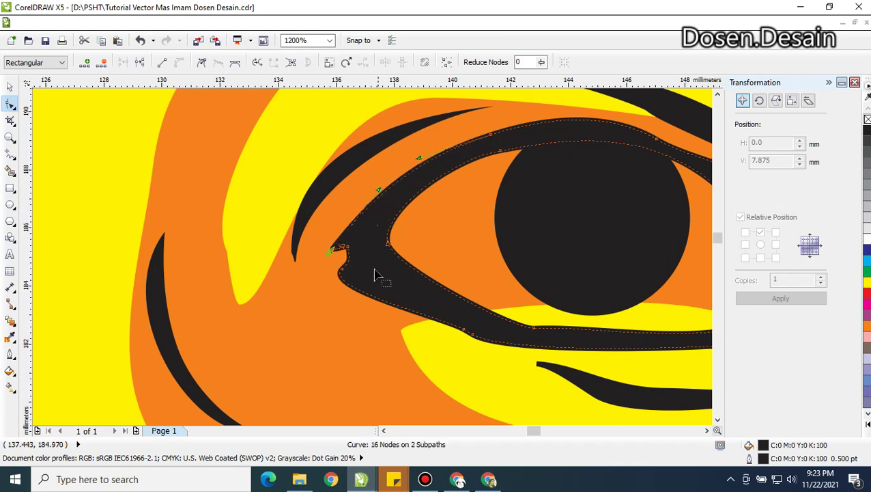
key("Delete")
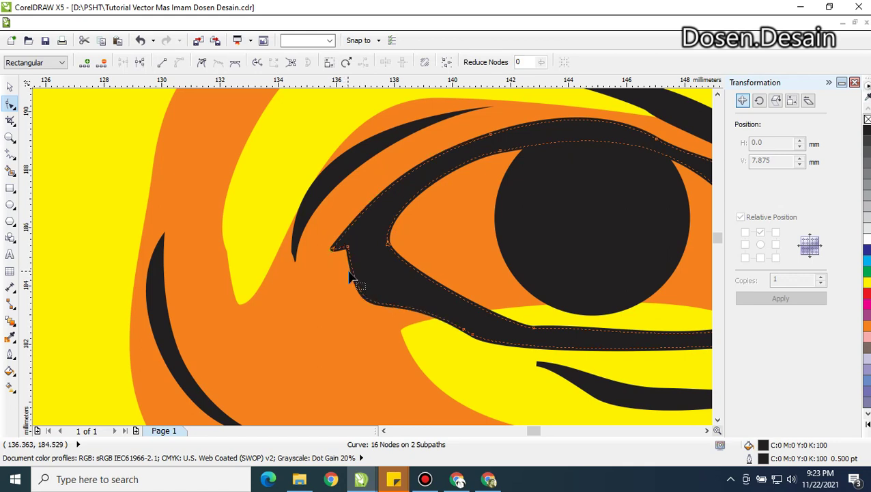
left_click(347, 250)
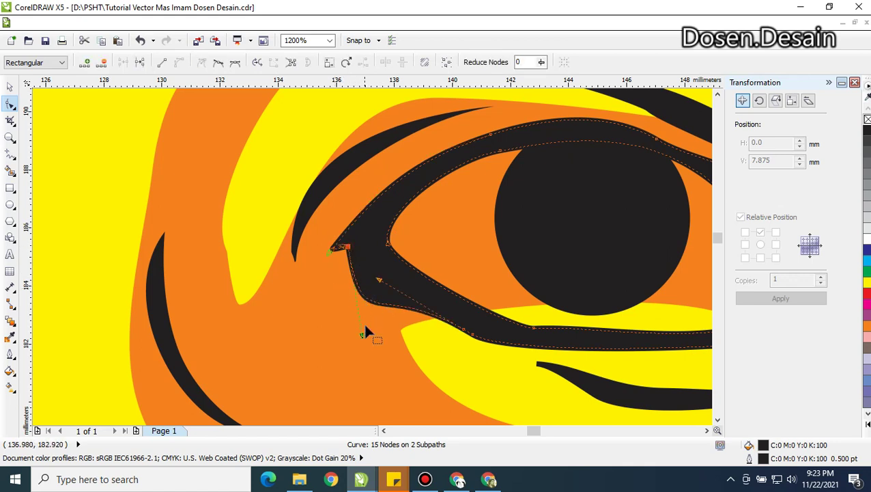
left_click_drag(362, 330, 472, 340)
key("Delete")
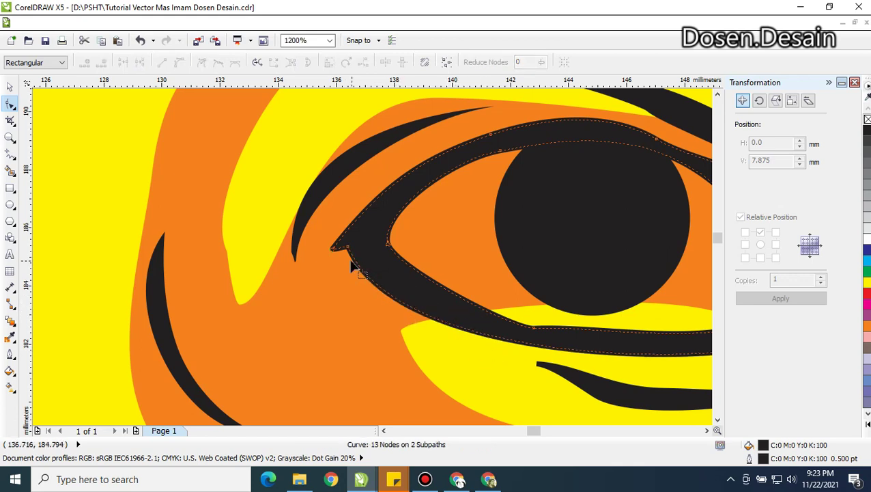
Pull the eye contour's left corner downward into a longer pointed tip and reshape the inner corner into a sharper curve
left_click_drag(332, 254, 366, 272)
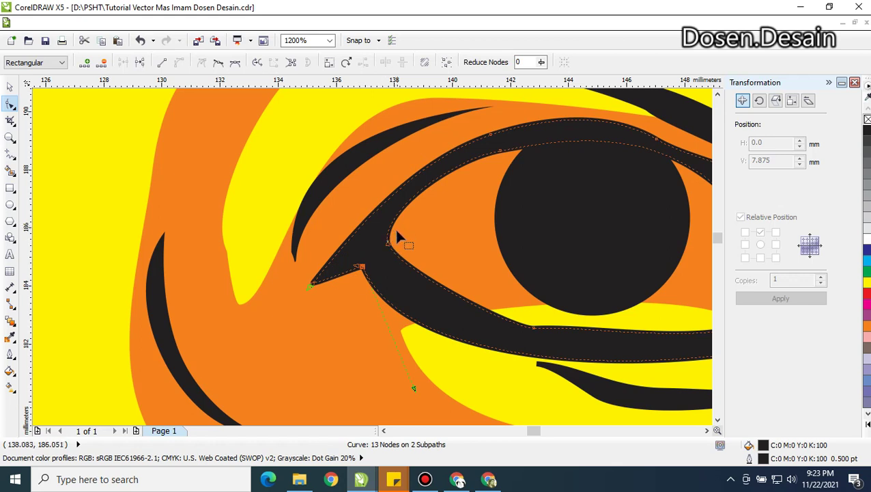
left_click(388, 246)
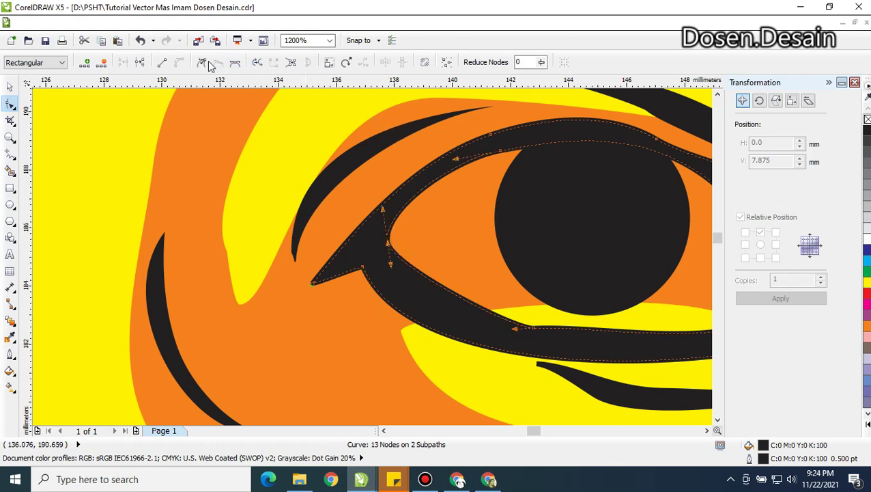
left_click_drag(383, 209, 409, 206)
Lower the contour's inner upper edge on both sides of the pupil and delete the surplus outer node on the upper lid
scroll(482, 220, "down", 3)
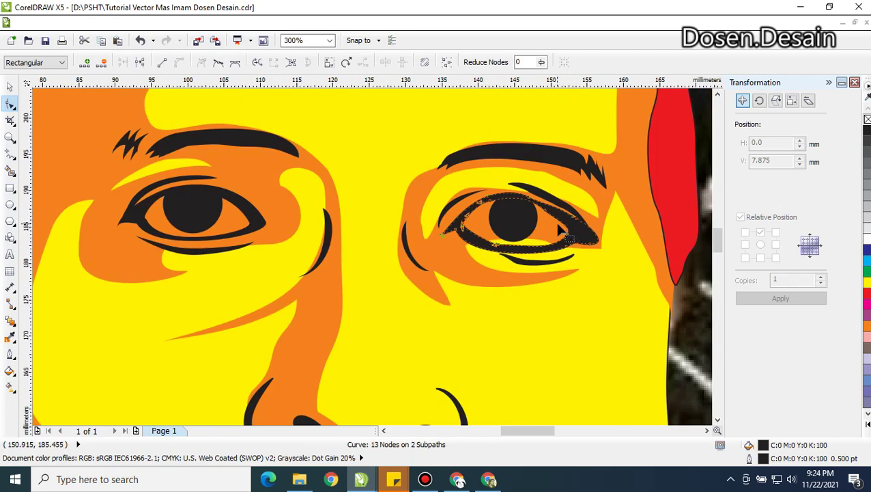
scroll(560, 229, "up", 1)
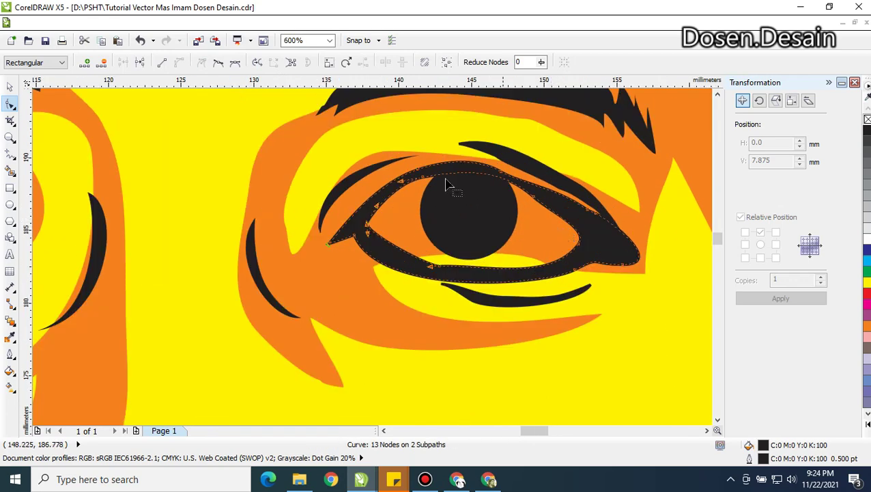
left_click(8, 87)
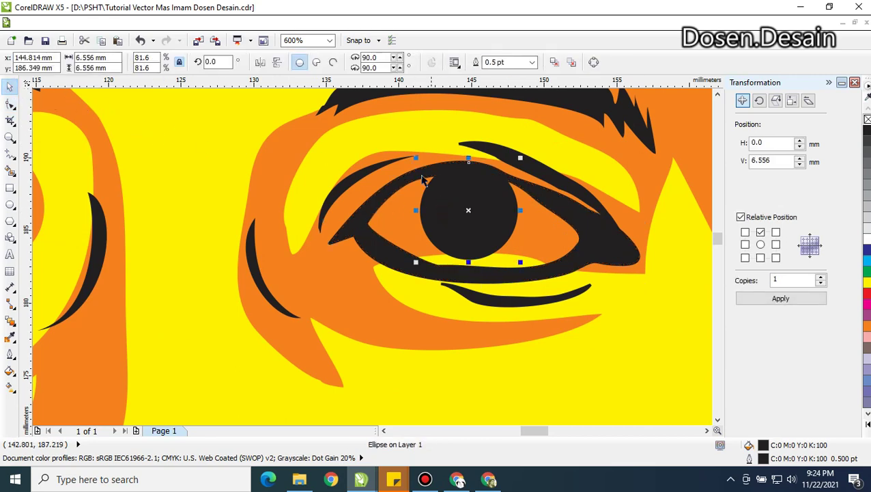
left_click(10, 103)
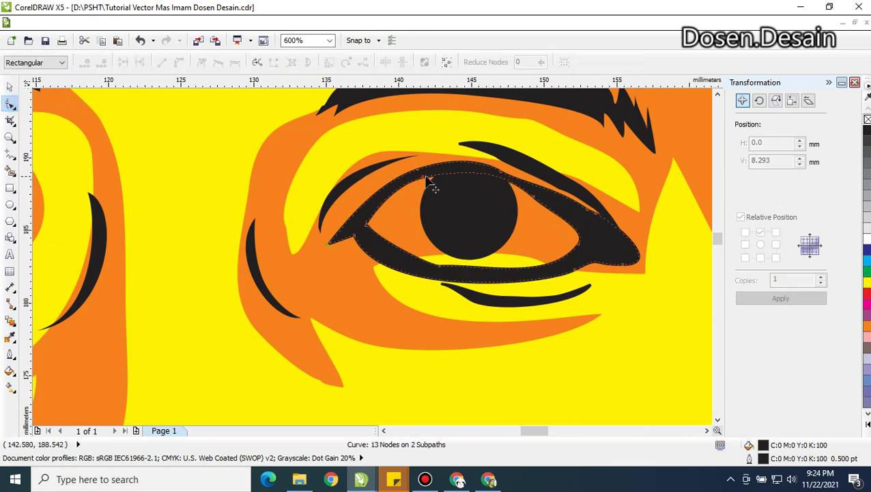
left_click_drag(424, 181, 428, 199)
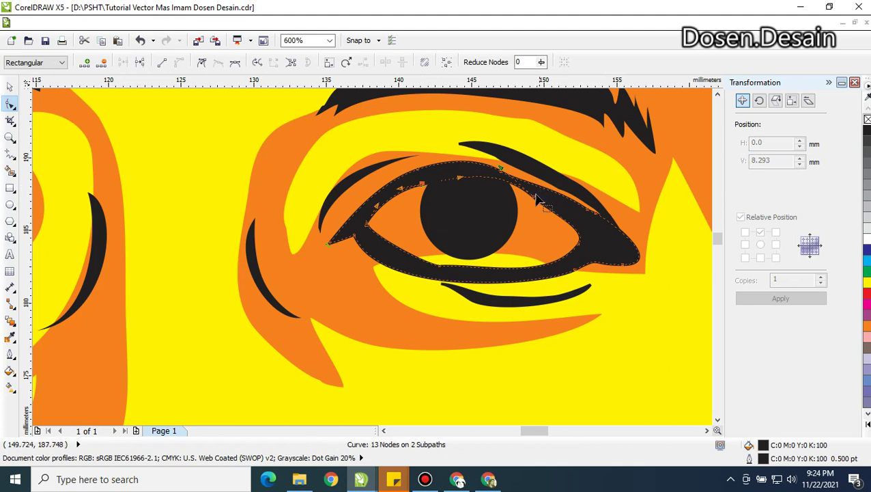
left_click_drag(534, 202, 537, 209)
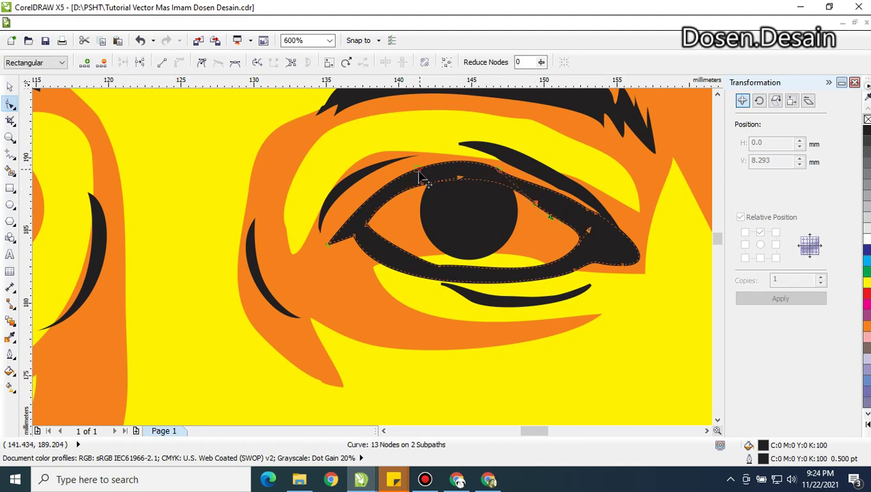
left_click_drag(424, 176, 518, 181)
Convert the pupil circle to curves, add a node on each side under the upper lid and delete its top node
left_click(466, 192)
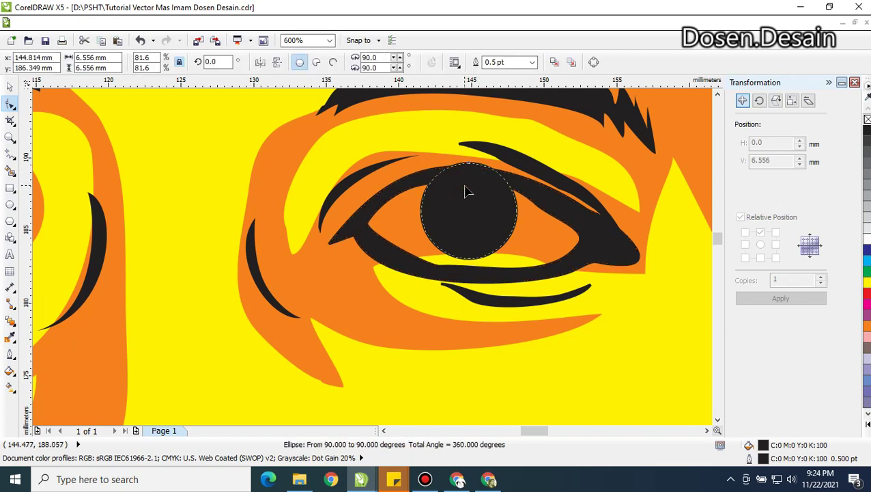
right_click(465, 192)
left_click(498, 10)
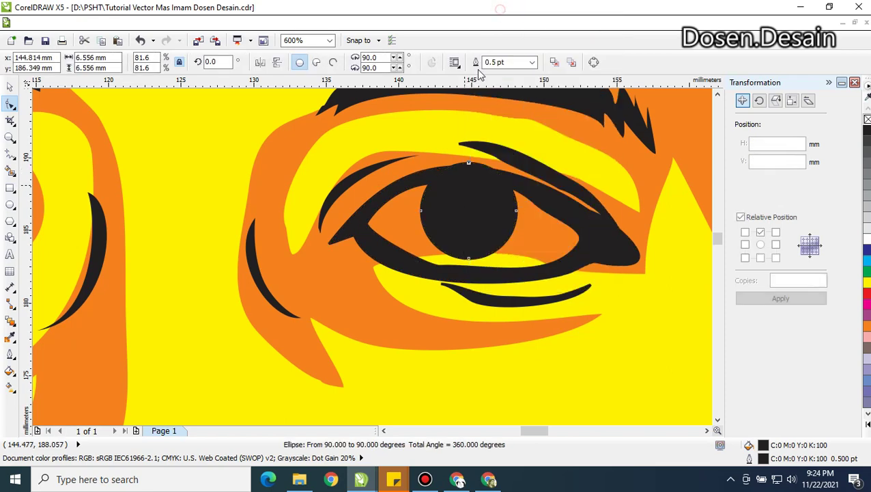
left_click(436, 183)
left_click(525, 181)
left_click(506, 190)
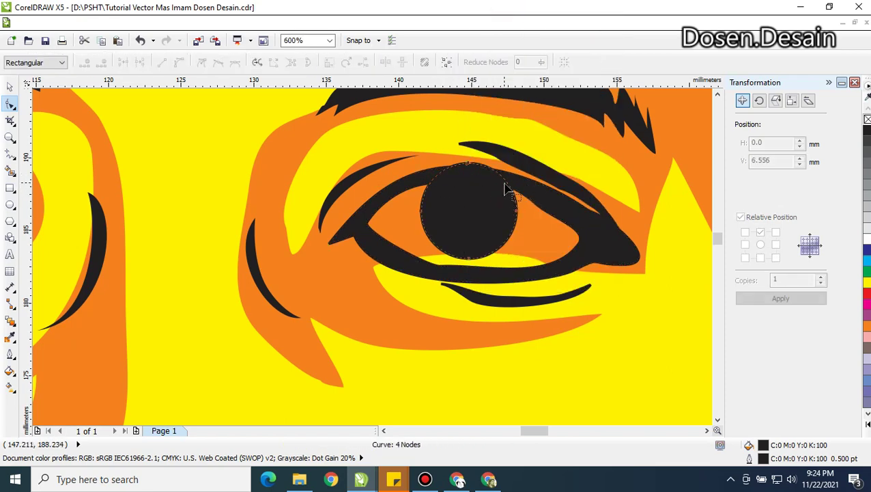
double_click(506, 182)
left_click(434, 179)
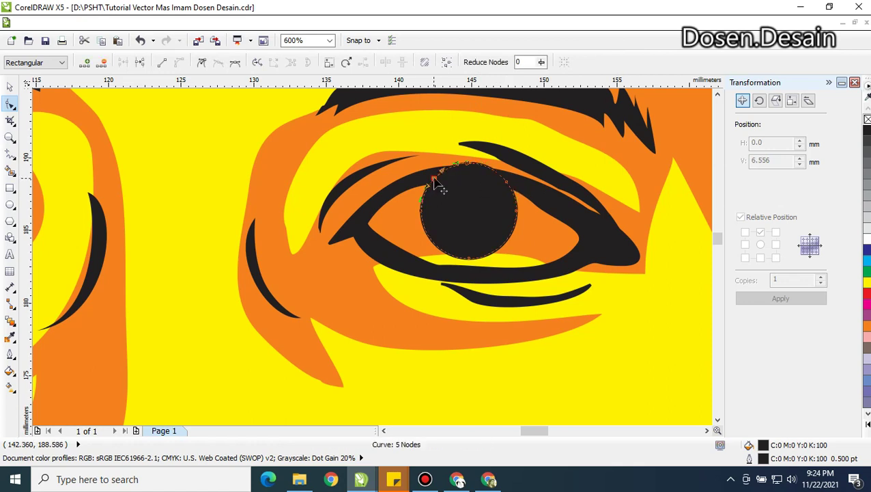
left_click_drag(462, 146, 476, 198)
key("Delete")
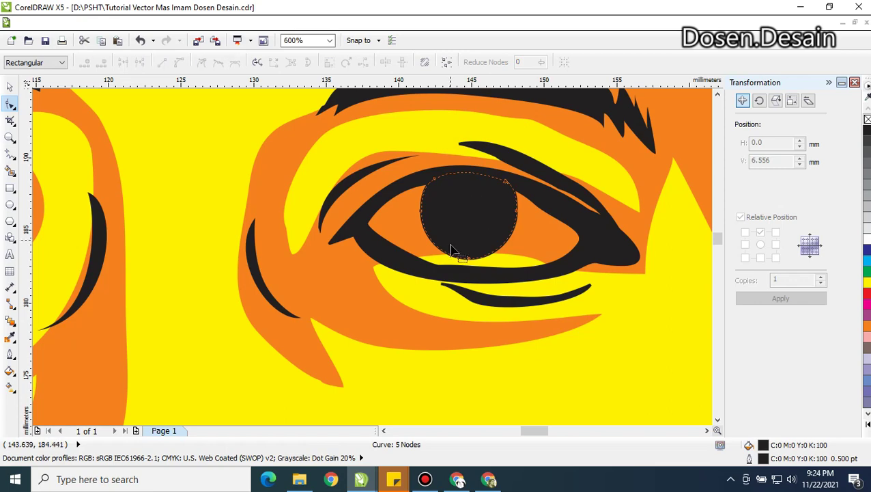
Delete the surplus nodes on the eye contour's inner lower-left edge and inner upper-right edge
scroll(437, 266, "up", 1)
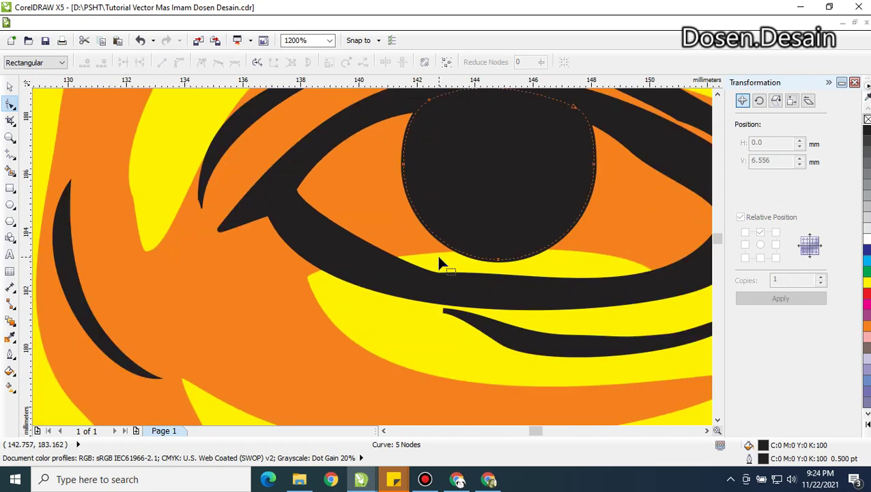
left_click(432, 275)
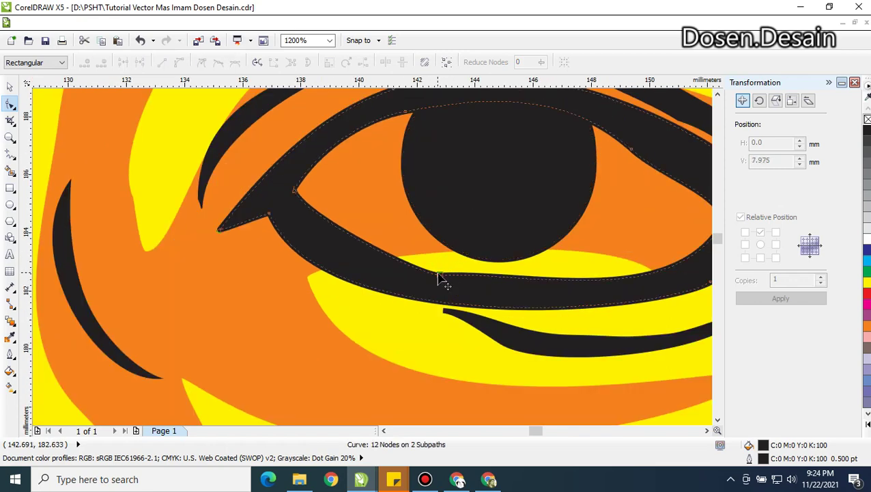
left_click(438, 276)
key("Delete")
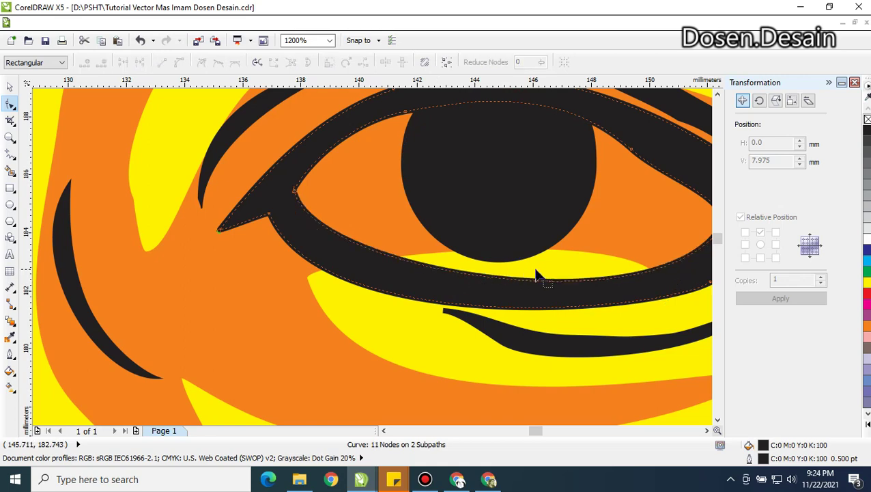
scroll(581, 233, "down", 2)
scroll(577, 179, "up", 2)
left_click_drag(593, 211, 594, 211)
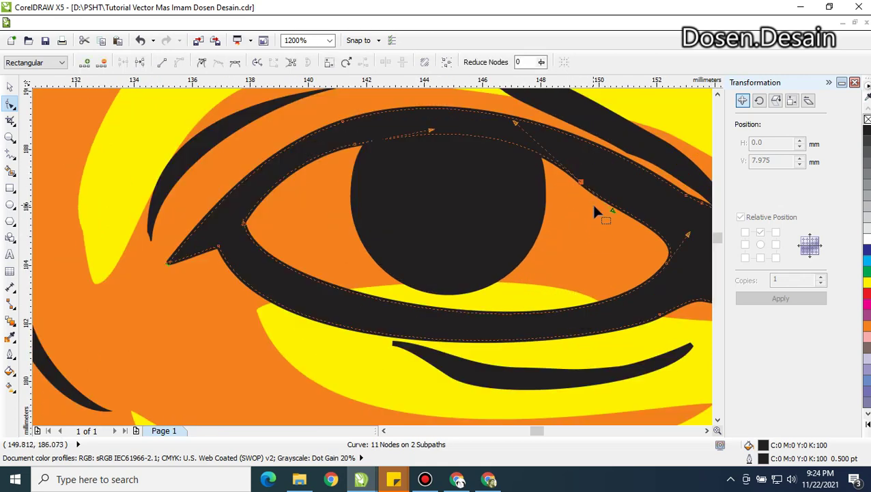
key("Delete")
scroll(594, 212, "down", 1)
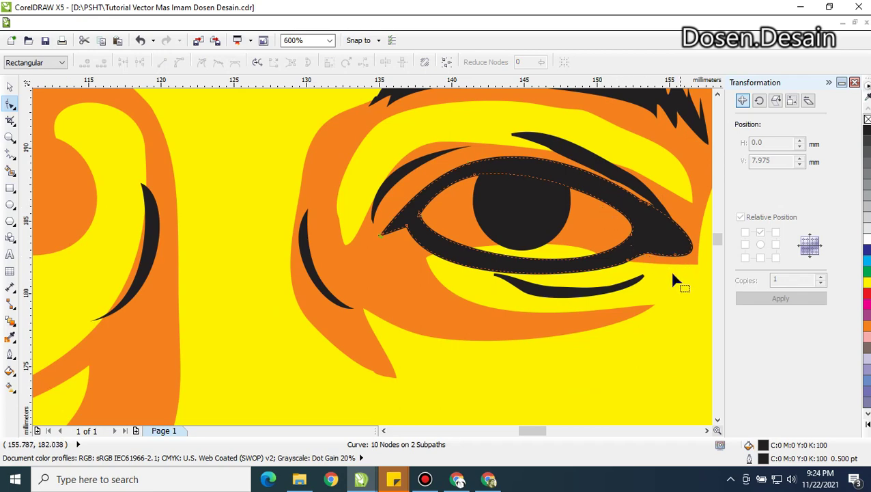
Remove the outline from the black crease below the eye
left_click(540, 298)
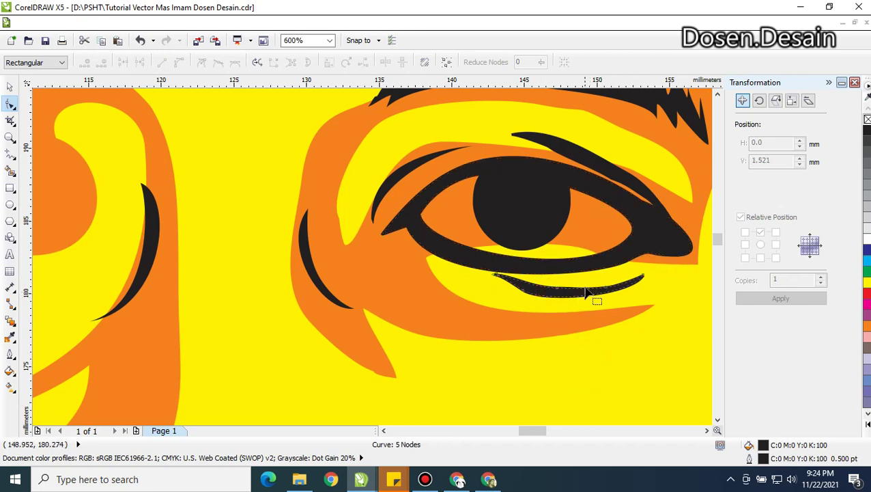
scroll(591, 295, "up", 1)
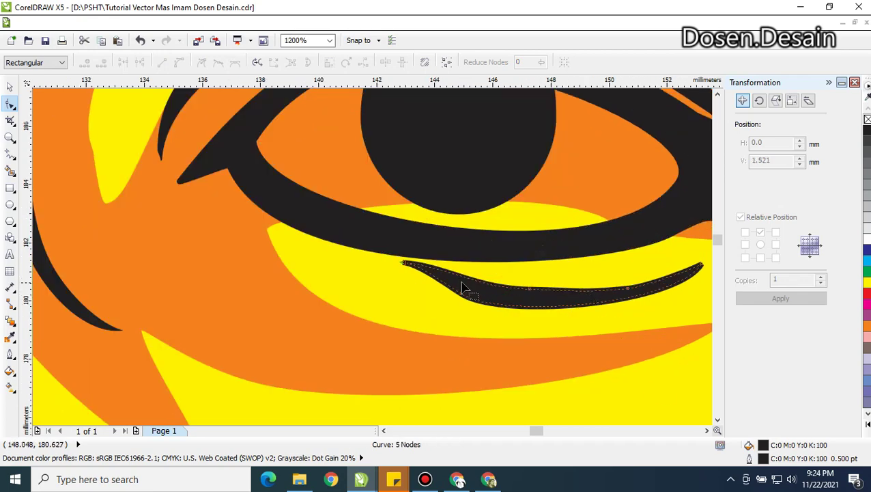
left_click(10, 86)
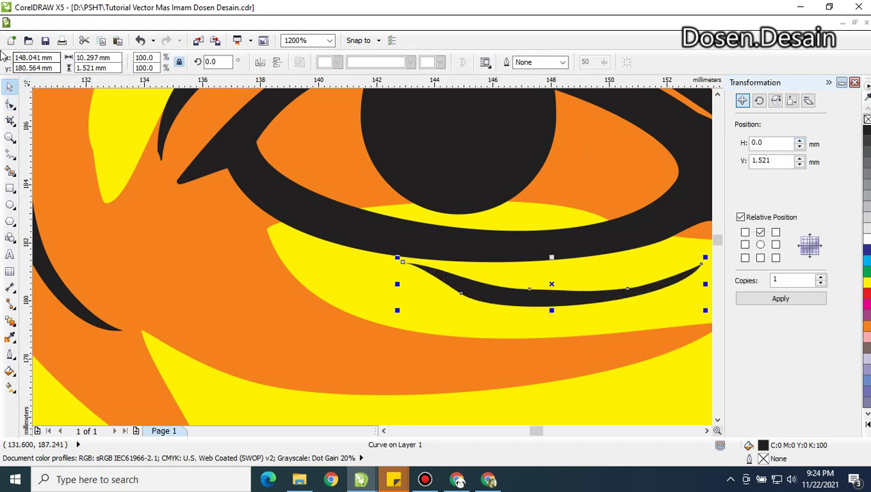
left_click(9, 102)
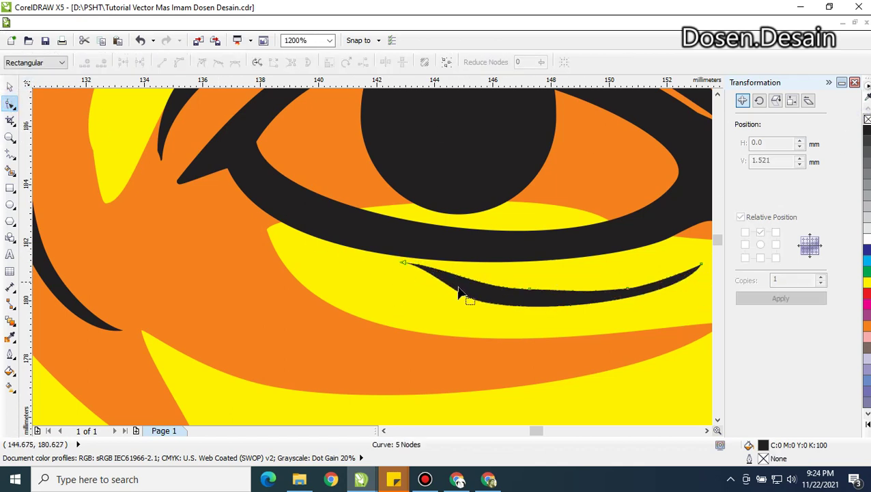
Delete the two surplus middle nodes of the black crease below the eye and lower its upper edge into a smooth curve
left_click_drag(447, 264, 592, 333)
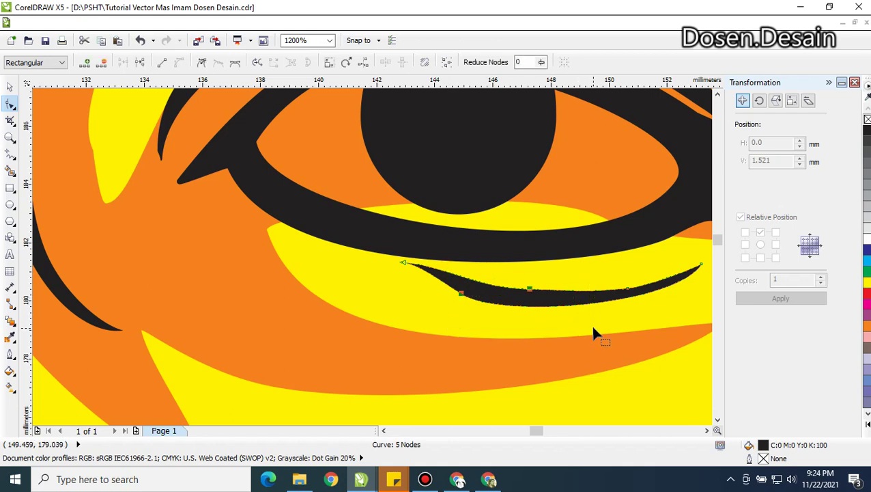
left_click_drag(530, 305, 506, 308)
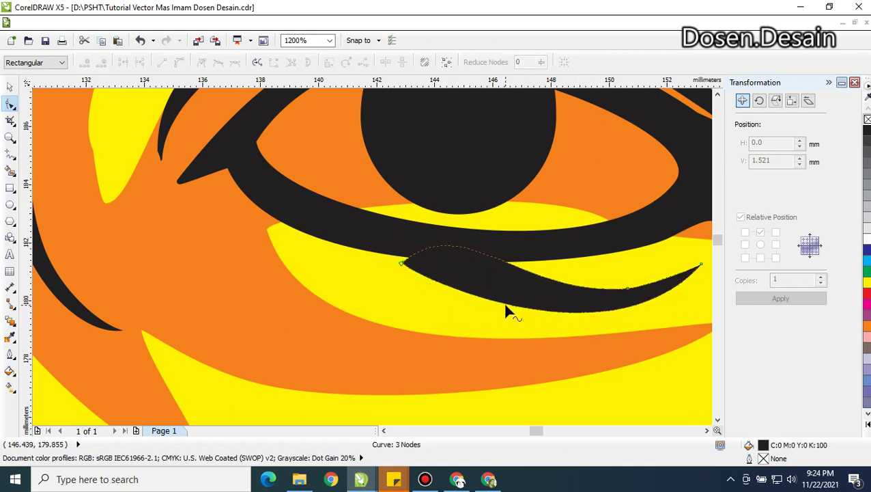
left_click(400, 263)
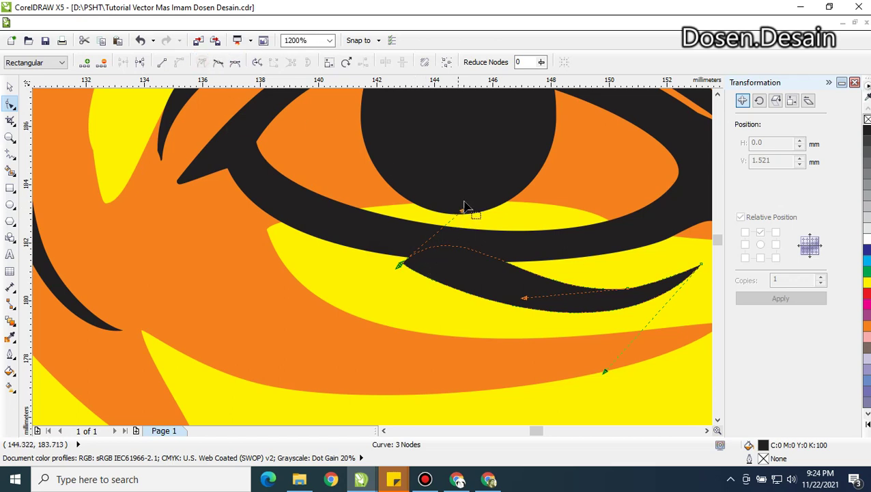
left_click_drag(464, 206, 451, 281)
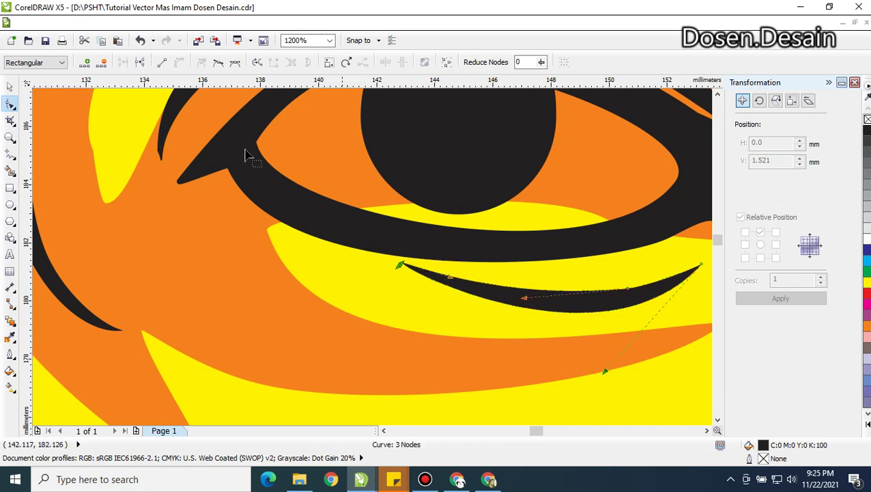
Stretch the crease below the eye towards the nose to a width of about 13.4 mm
left_click(11, 87)
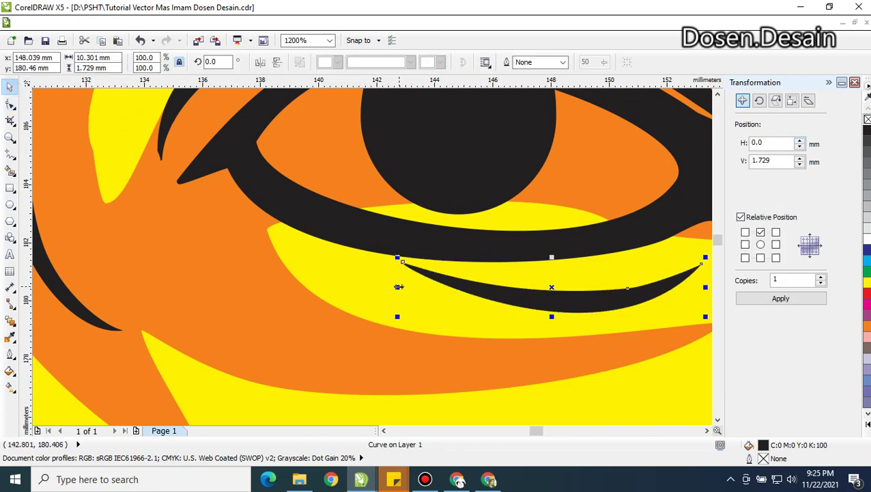
left_click_drag(396, 286, 307, 280)
scroll(584, 300, "down", 3)
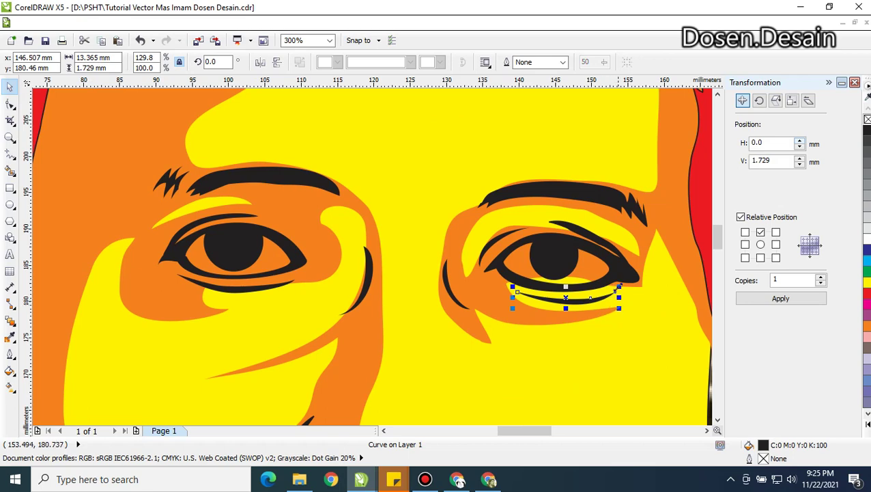
scroll(619, 279, "up", 2)
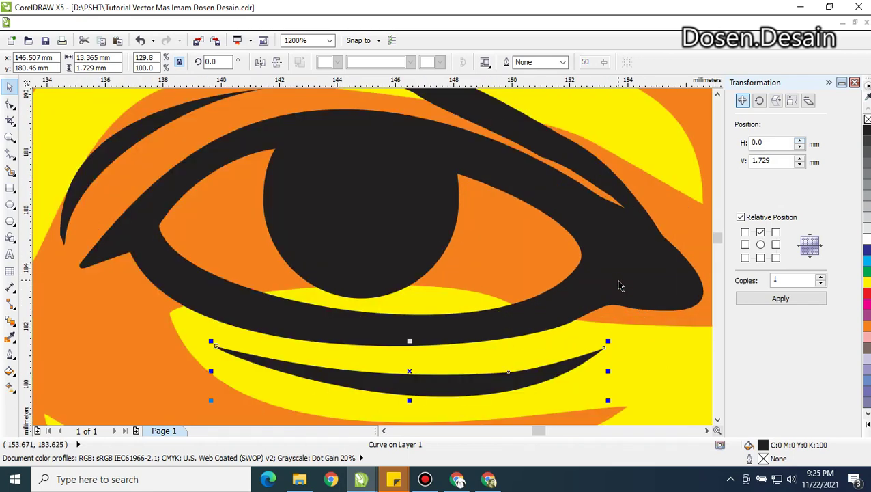
scroll(619, 240, "down", 1)
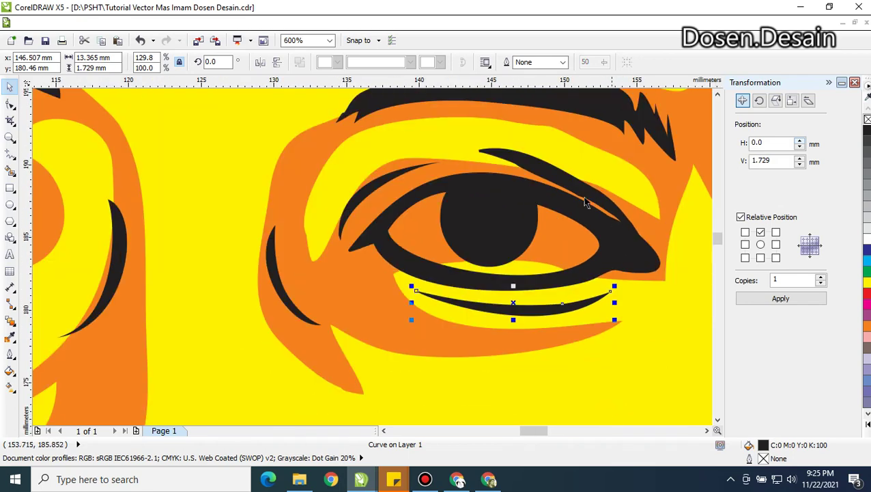
Extend the inner tip of the upper eyelid crease towards the nose and delete its three surplus middle nodes
left_click(584, 201)
scroll(478, 152, "up", 1)
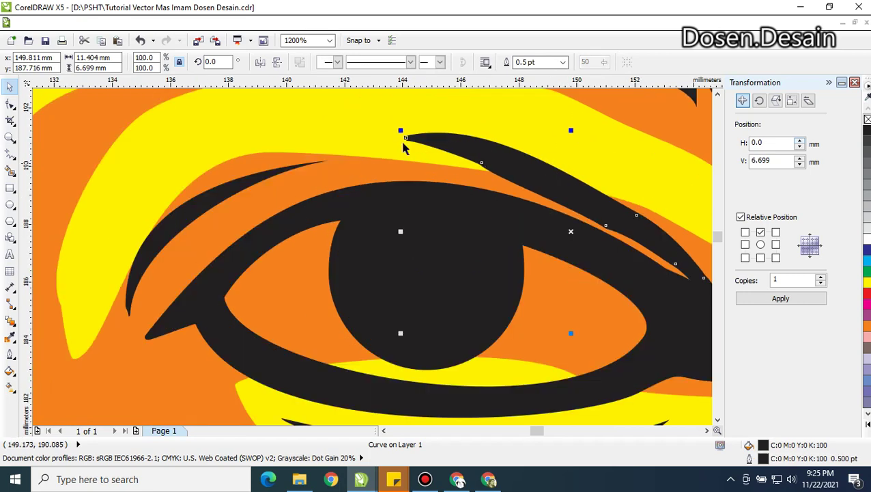
left_click(10, 104)
left_click_drag(404, 136, 390, 143)
left_click_drag(454, 121, 650, 254)
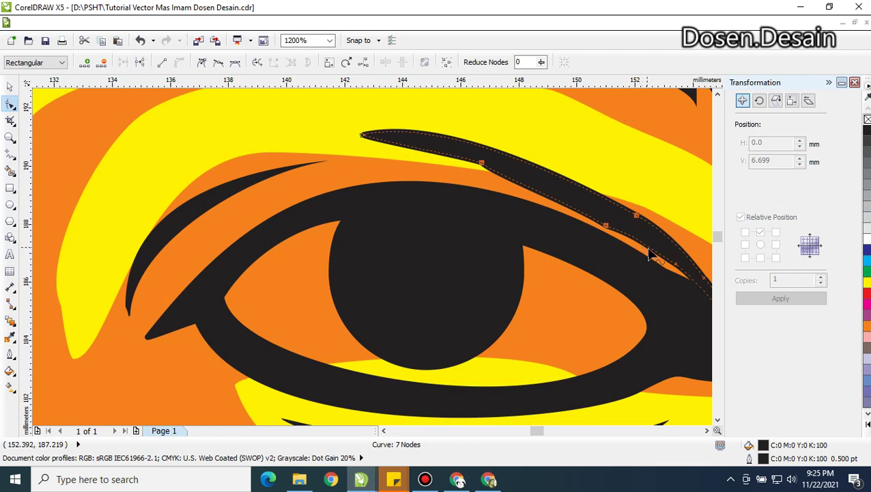
key("Delete")
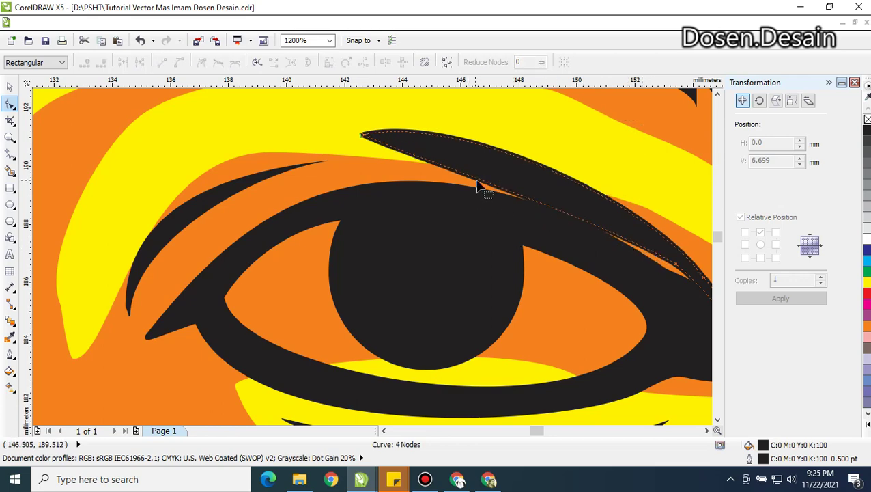
Raise the lower edge of the upper eyelid crease to make it a slim taper and remove its outline
left_click_drag(477, 186, 494, 180)
key("ctrl+z")
left_click_drag(334, 117, 356, 140)
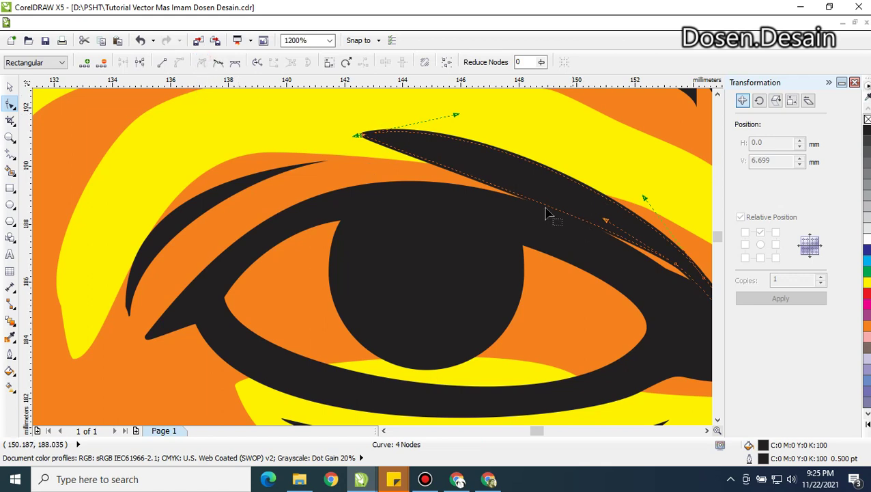
left_click_drag(525, 200, 529, 187)
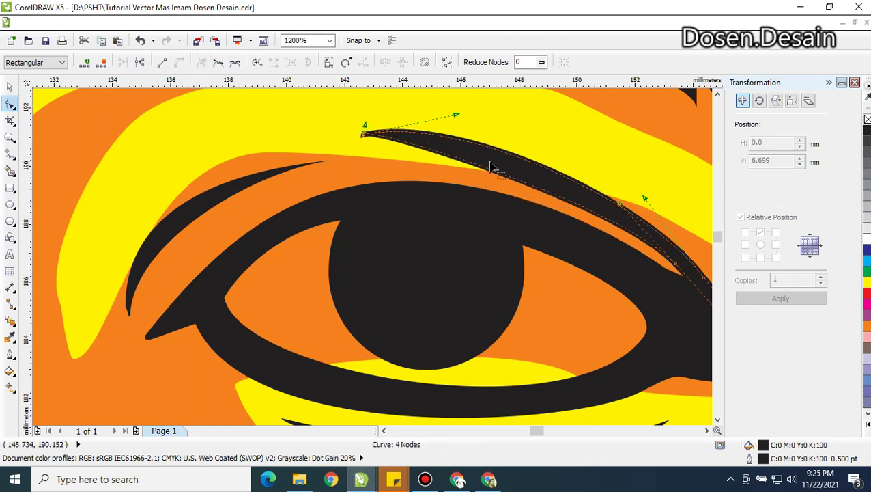
left_click(9, 86)
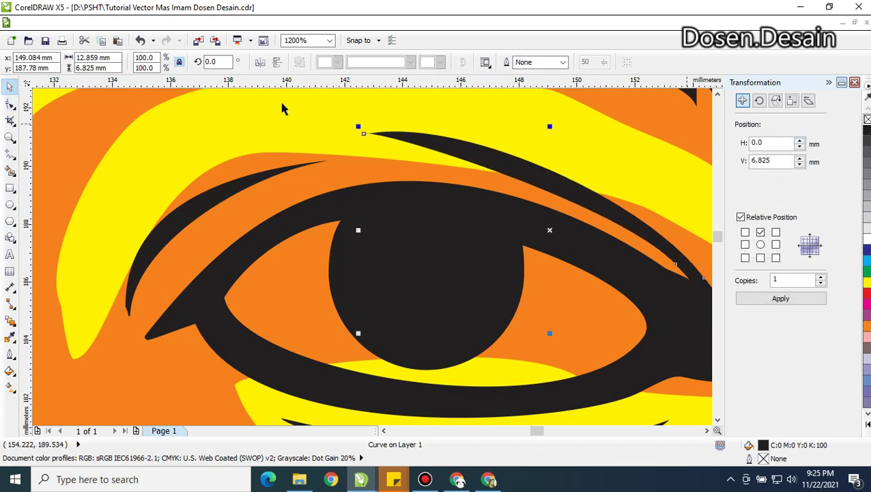
Refine the inner tip of the upper eyelid crease into a thinner, smoother point by adjusting its curve handles
left_click(10, 102)
scroll(583, 266, "down", 2)
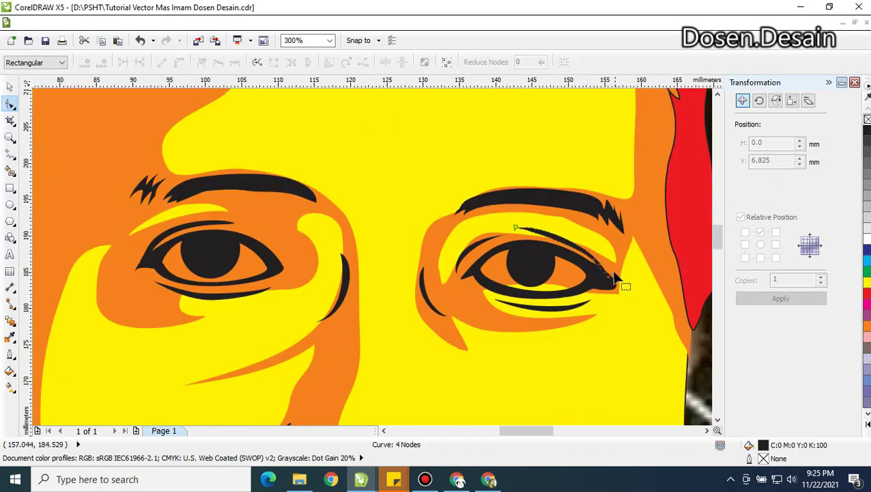
scroll(612, 273, "up", 1)
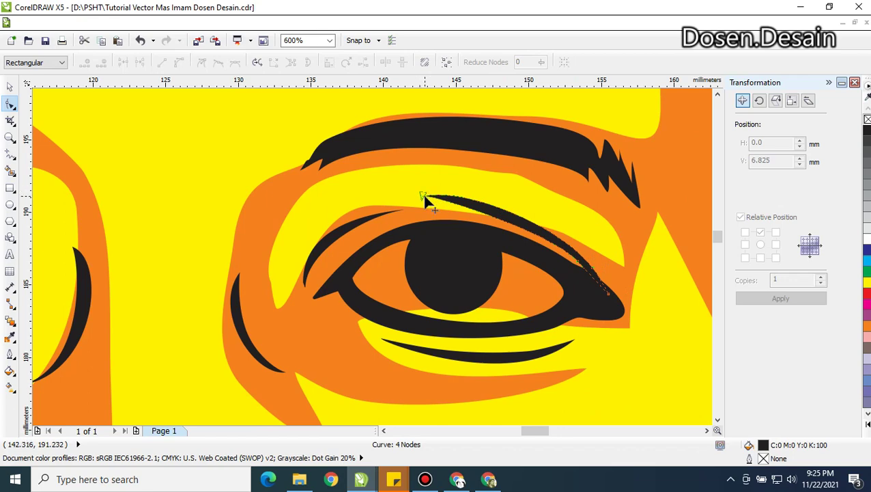
left_click(423, 194)
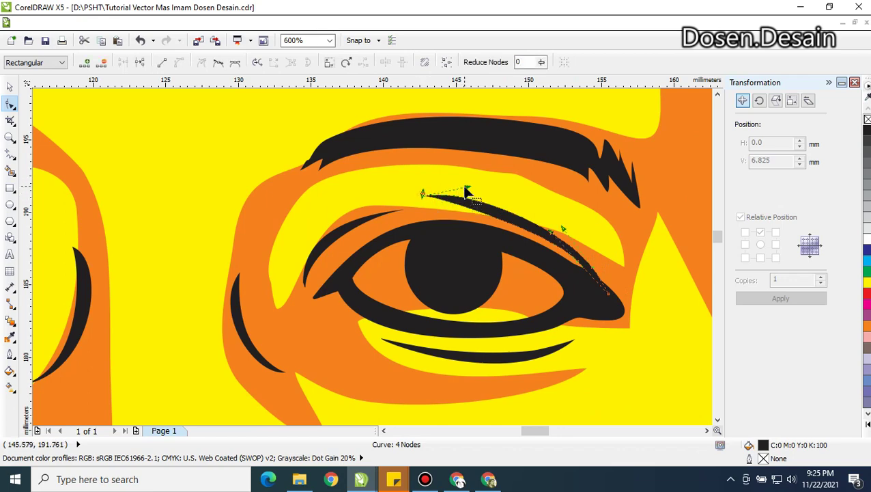
left_click(408, 191)
left_click(423, 193)
left_click_drag(466, 186, 487, 217)
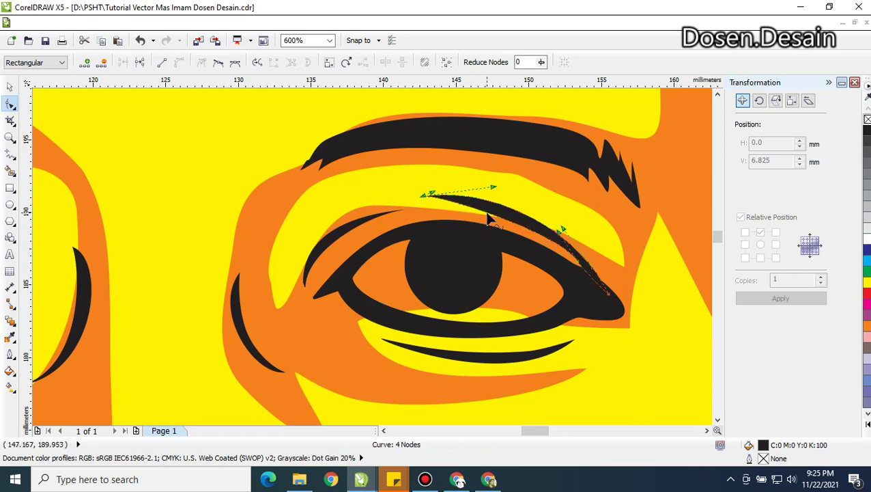
Shape the eye contour's outer corner into a sharp downward point with an added node and delete the surplus node on its lower edge
scroll(534, 247, "down", 2)
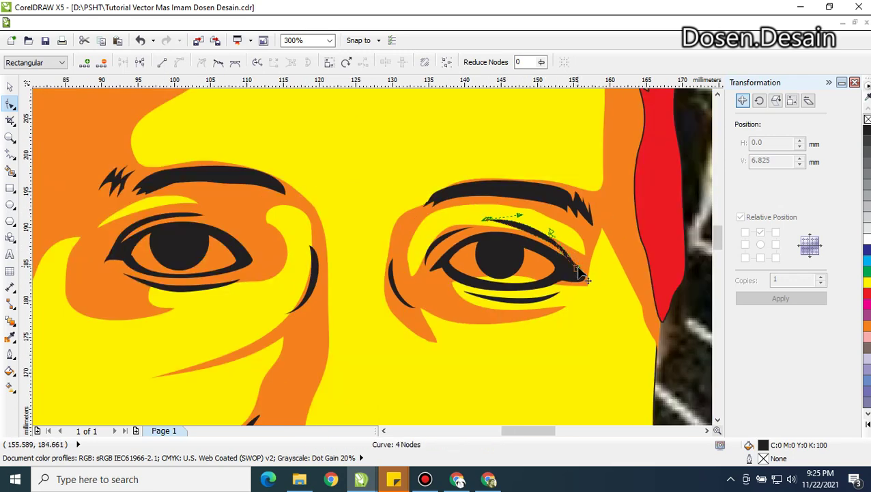
scroll(588, 276, "up", 4)
left_click(573, 326)
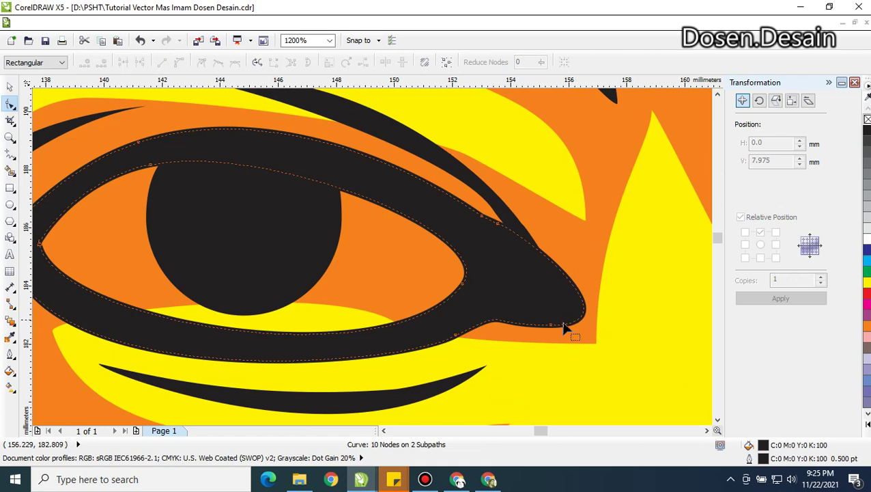
double_click(574, 316)
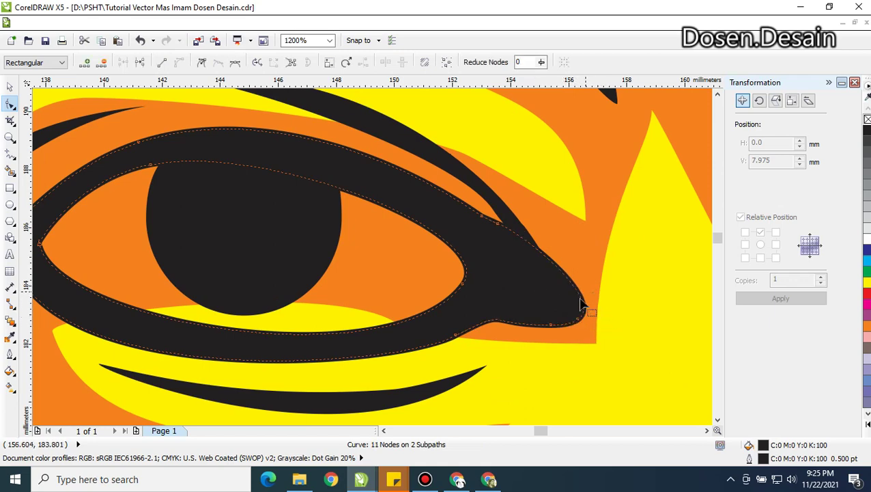
left_click(582, 307)
left_click_drag(603, 301, 567, 284)
left_click_drag(577, 325, 580, 347)
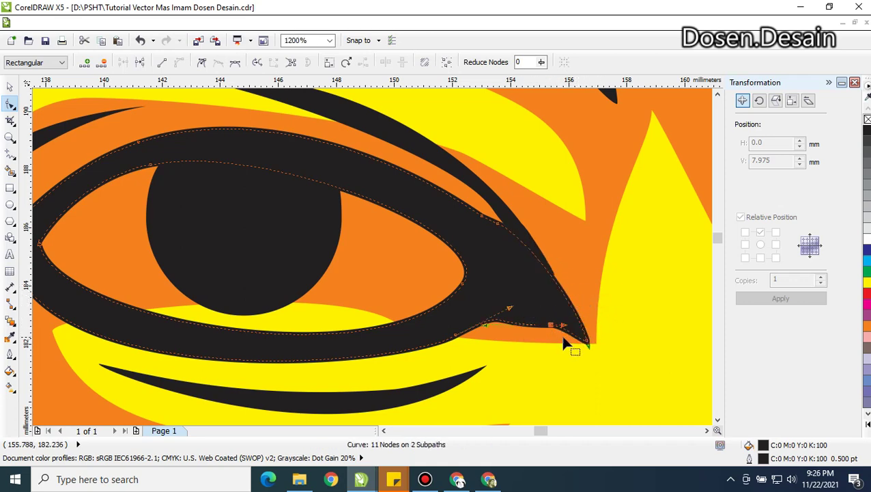
key("Delete")
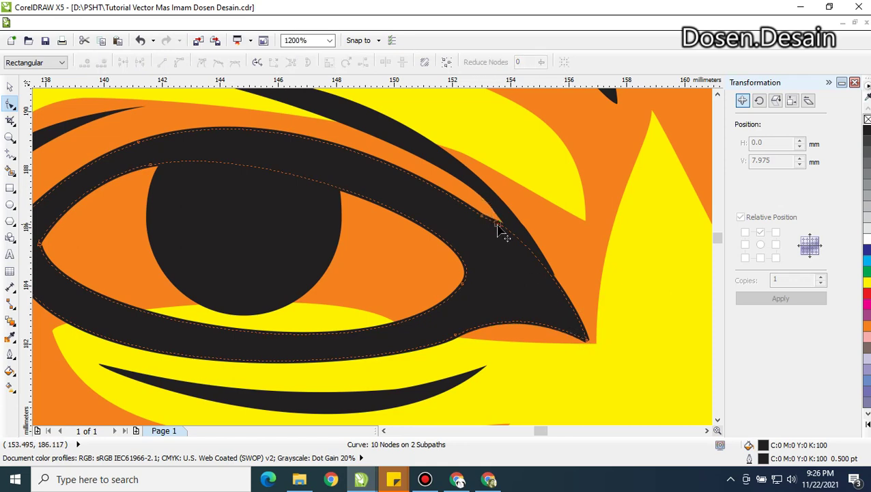
Delete the two surplus nodes on the eye contour's upper edge where it meets the eyelid crease
left_click(497, 224)
key("Delete")
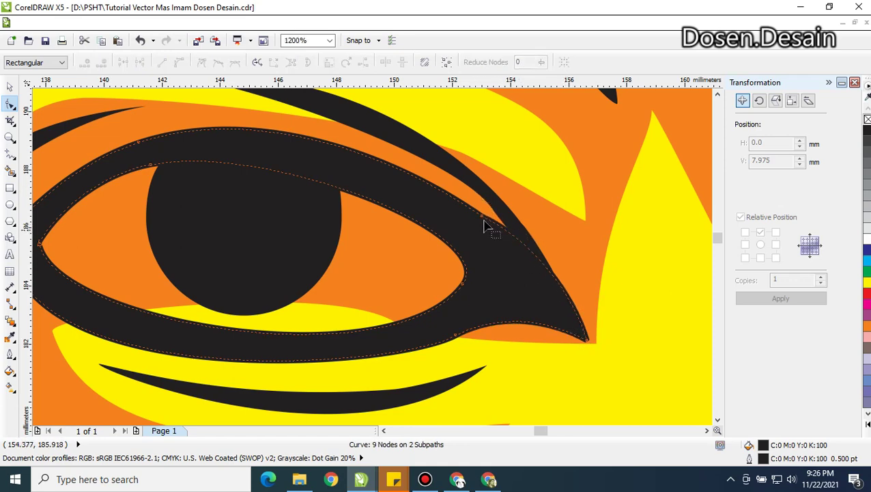
left_click(498, 231)
key("Delete")
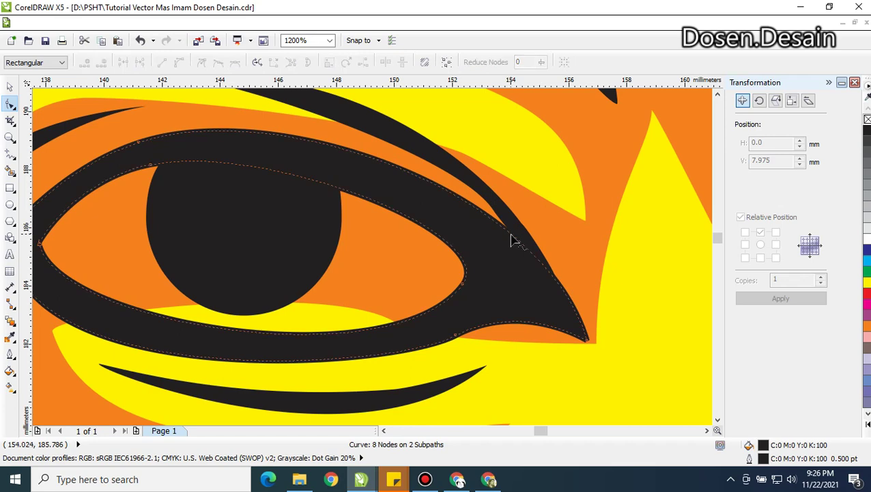
Bow the eye contour's lower edge slightly downward and remove the contour's outline
left_click(456, 337)
left_click_drag(394, 367, 361, 372)
left_click(10, 87)
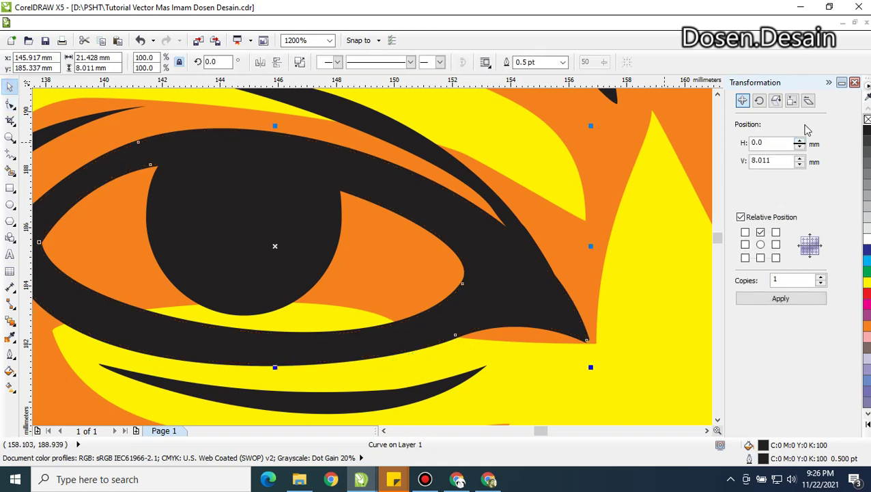
scroll(477, 204, "down", 3)
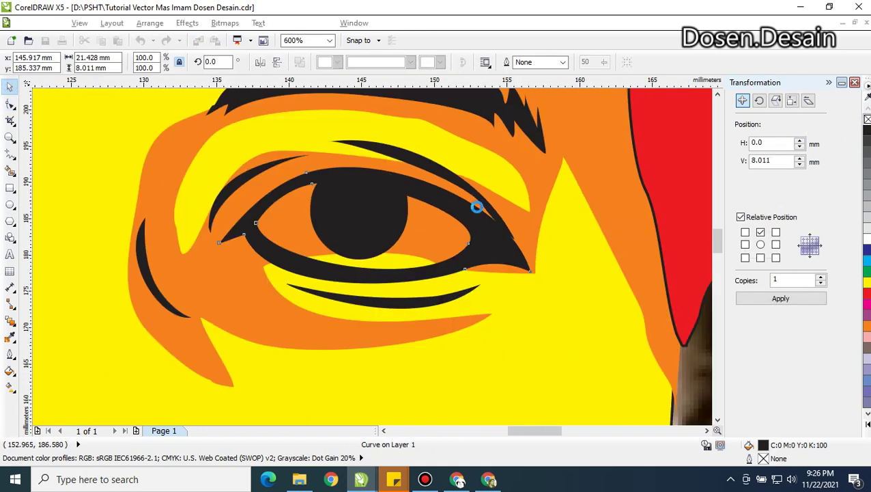
scroll(478, 206, "down", 1)
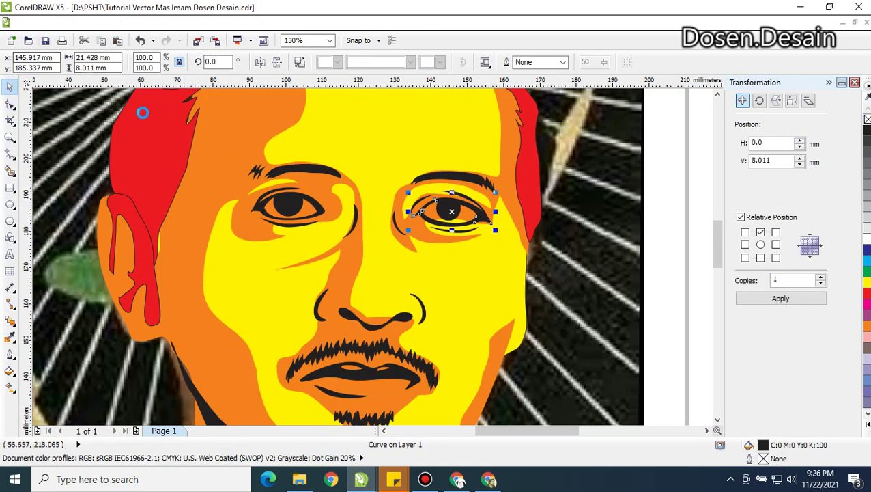
scroll(459, 254, "down", 2)
left_click(250, 232)
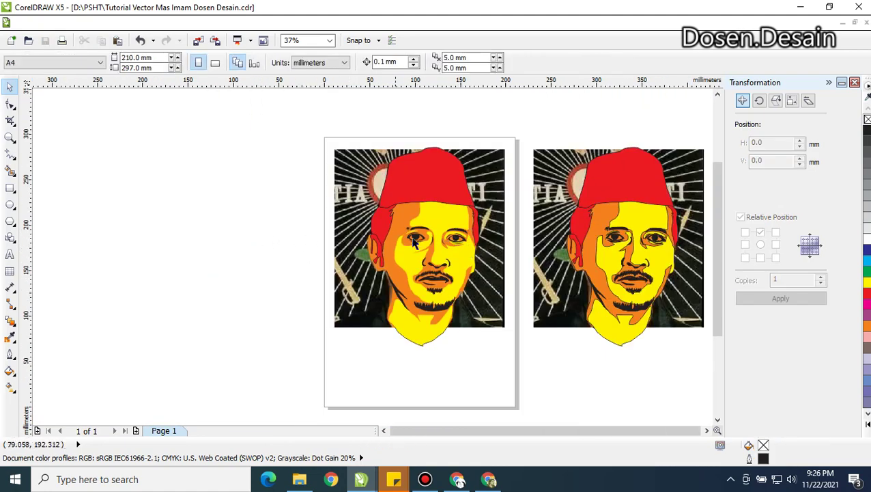
Bow the orange temple shadow's inner edge outward between the eyebrow's tail and the sideburn by adjusting its nodes
scroll(446, 240, "up", 1)
scroll(441, 249, "up", 1)
scroll(471, 262, "up", 1)
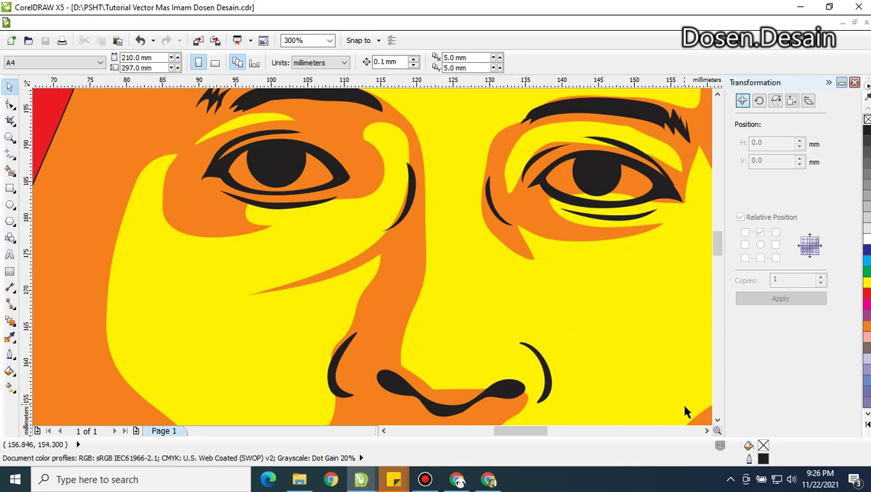
left_click(706, 431)
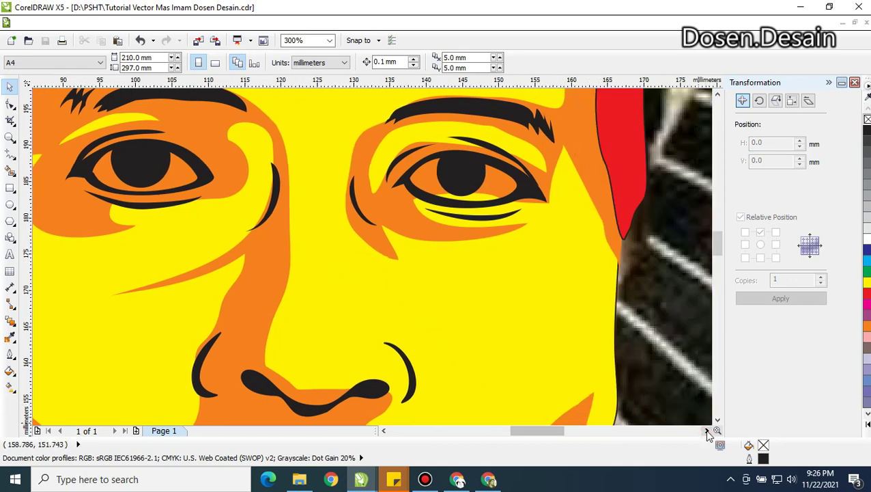
left_click(603, 221)
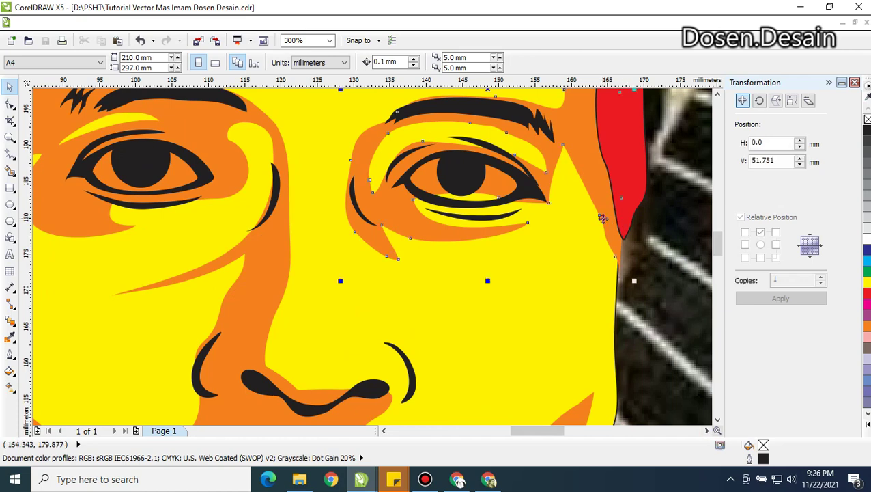
left_click(10, 102)
left_click(563, 146)
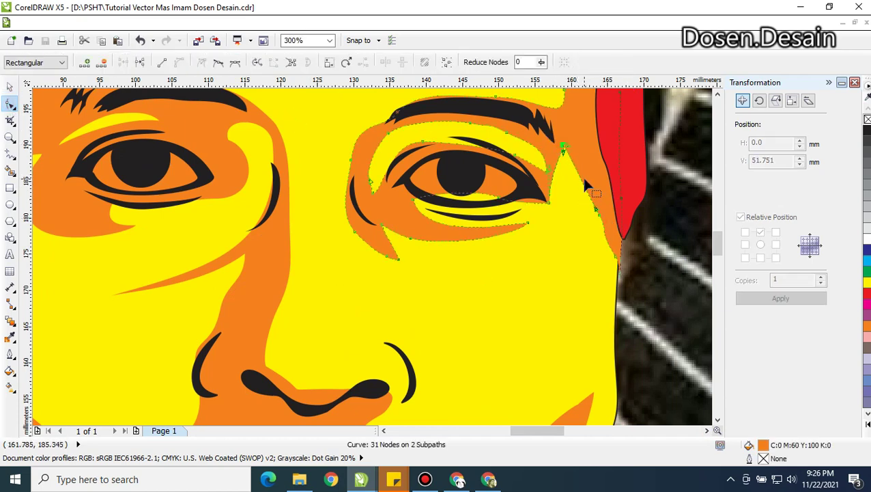
left_click(592, 212)
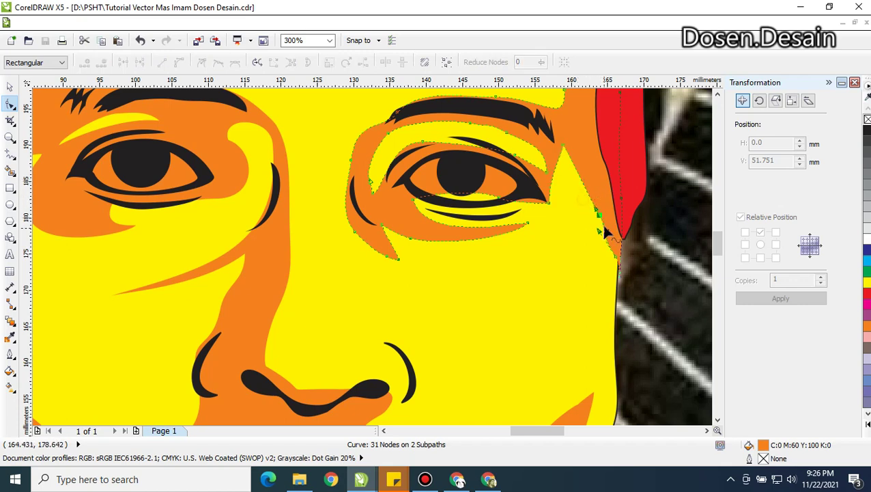
left_click(598, 216)
left_click_drag(599, 214, 596, 167)
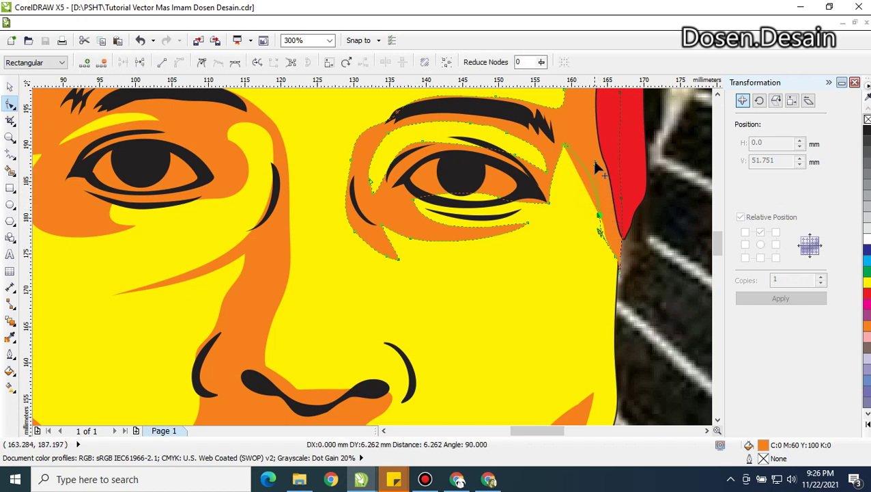
Reshape the lower end of the temple shadow beside the cheek into a smooth, tapered point
left_click_drag(614, 257, 598, 272)
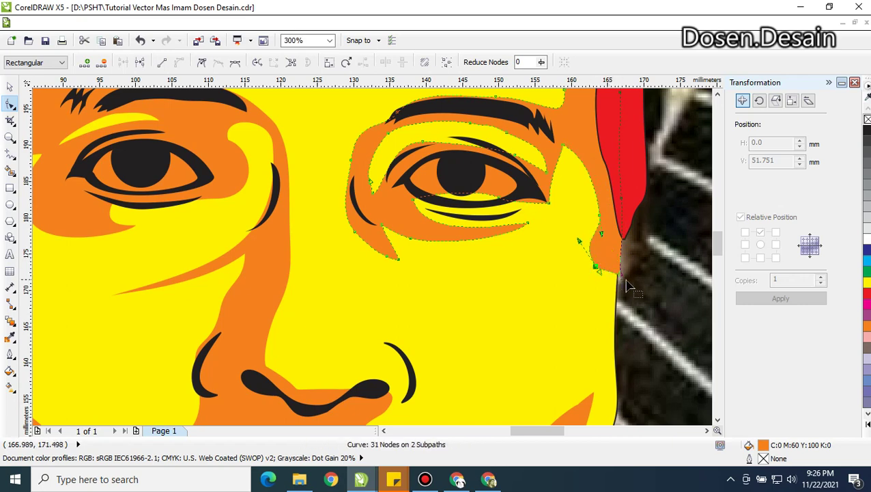
scroll(630, 287, "up", 2)
left_click_drag(434, 228, 448, 271)
scroll(454, 266, "down", 5)
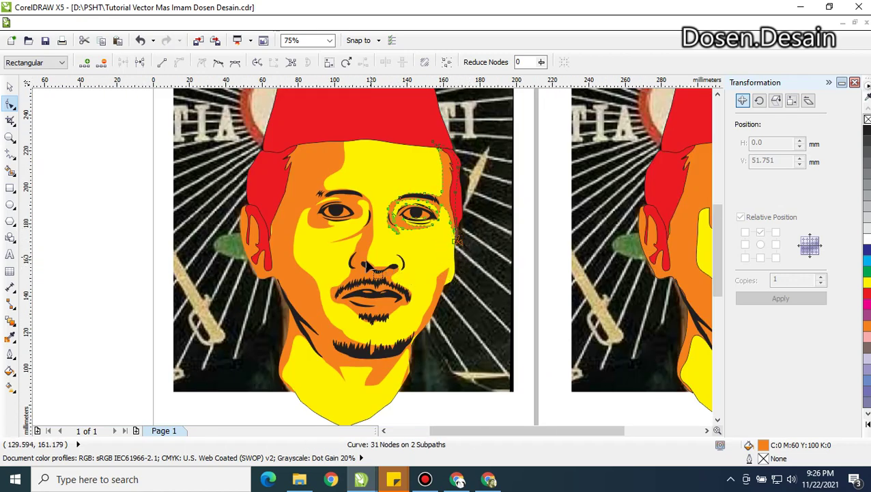
Round the face shadow's edge under the nose tip into a smooth curve that runs down into the nostril line
scroll(361, 271, "up", 1)
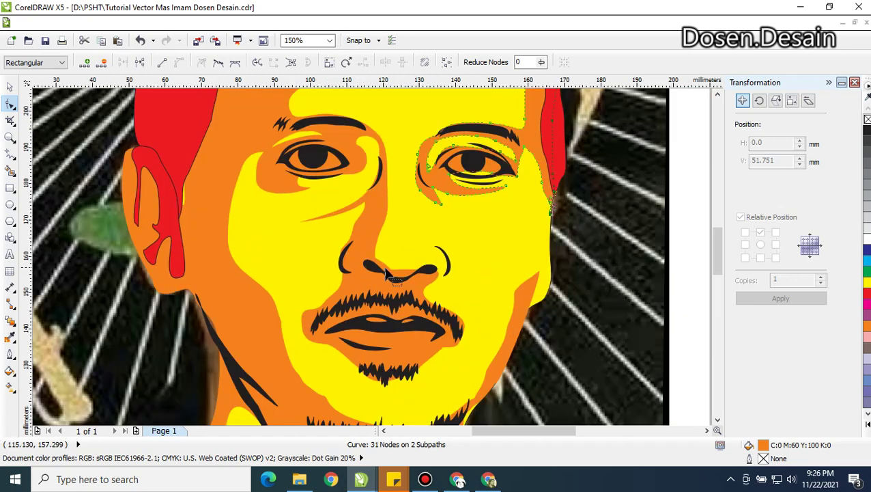
scroll(407, 273, "up", 1)
left_click(365, 256)
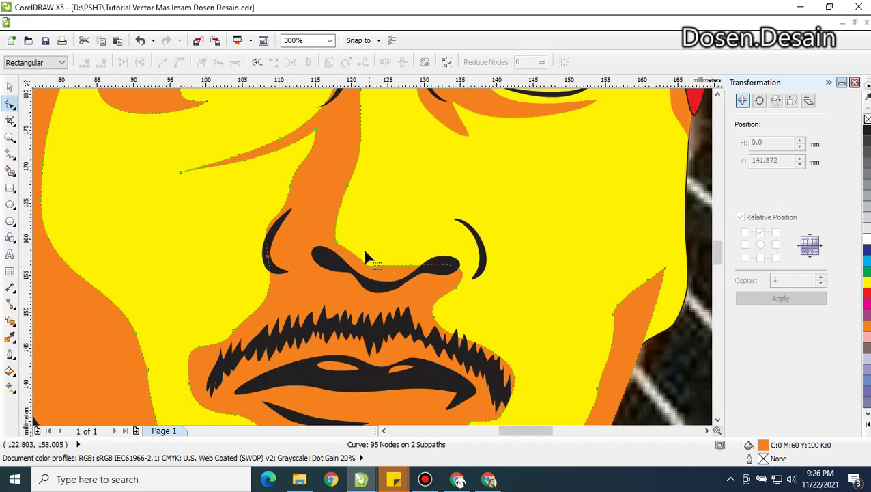
left_click(411, 265)
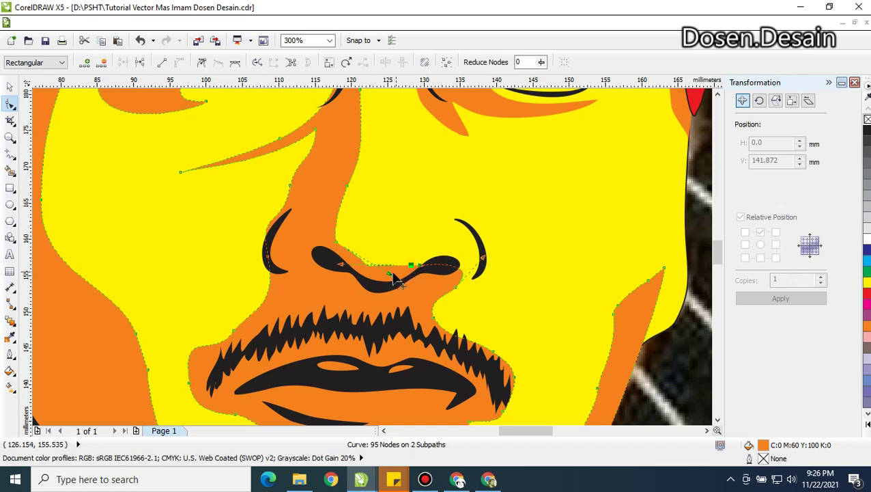
left_click_drag(386, 277, 360, 276)
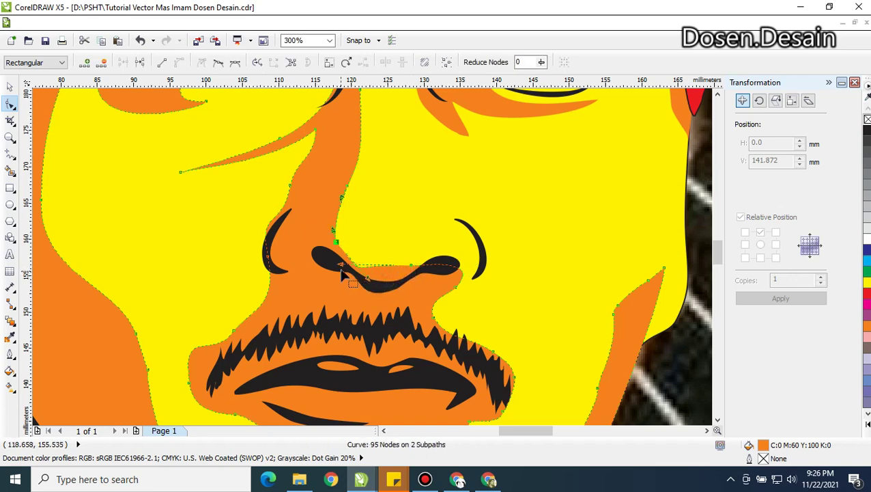
left_click(411, 265)
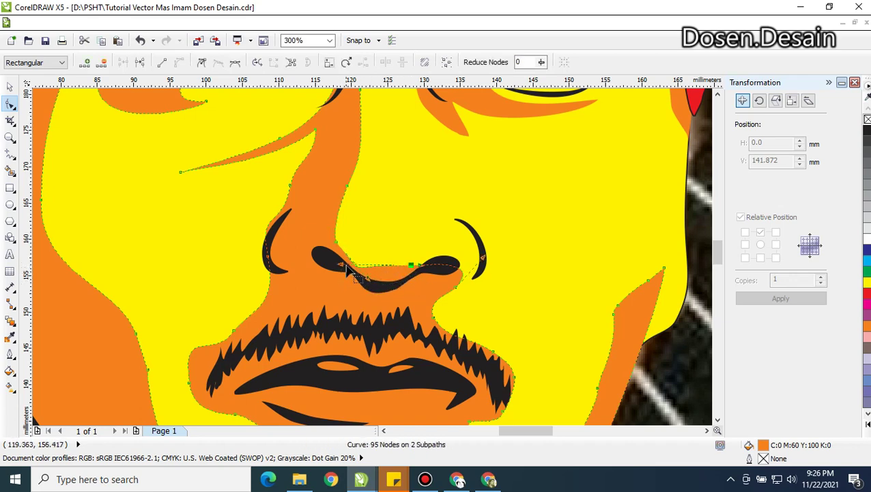
left_click_drag(351, 271, 416, 267)
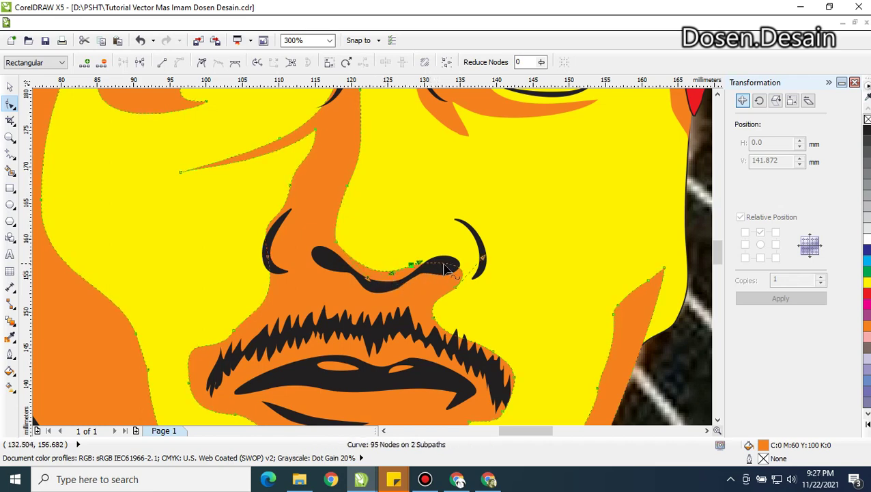
Extend the nose shadow above and around the nostril to the nose wing line with an added node and rounded curves
left_click_drag(450, 271, 468, 250)
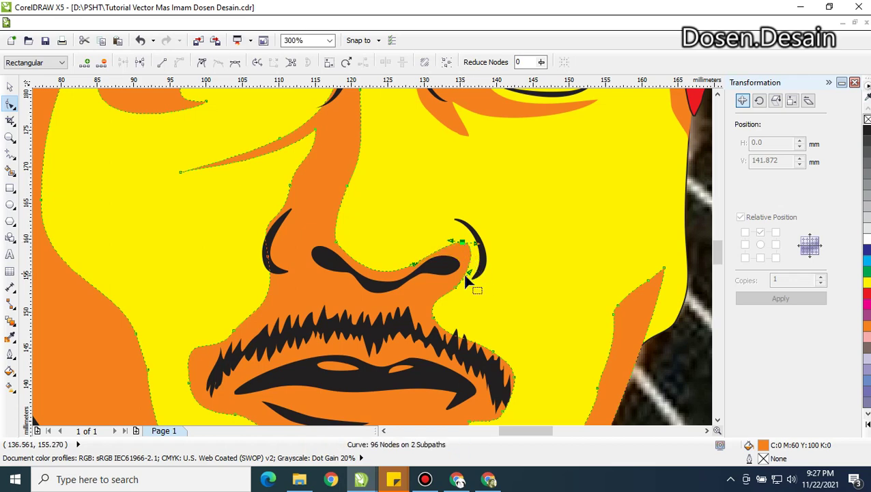
left_click_drag(453, 289, 480, 284)
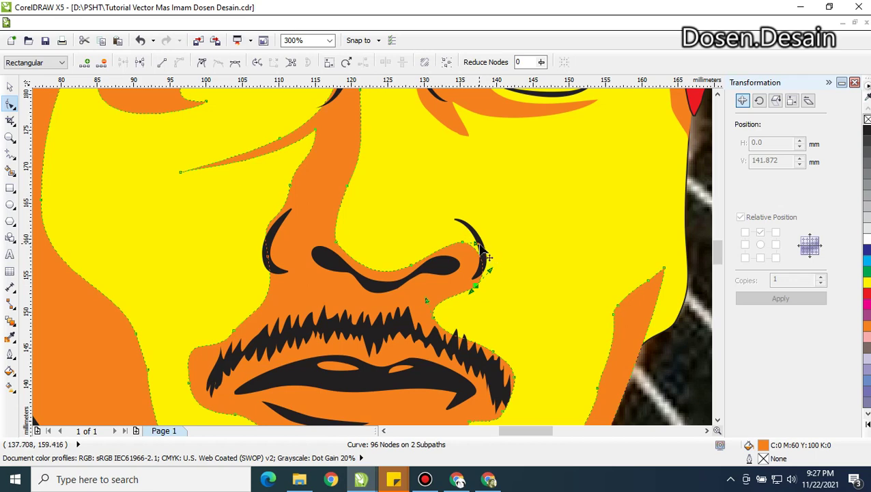
left_click_drag(483, 251, 494, 244)
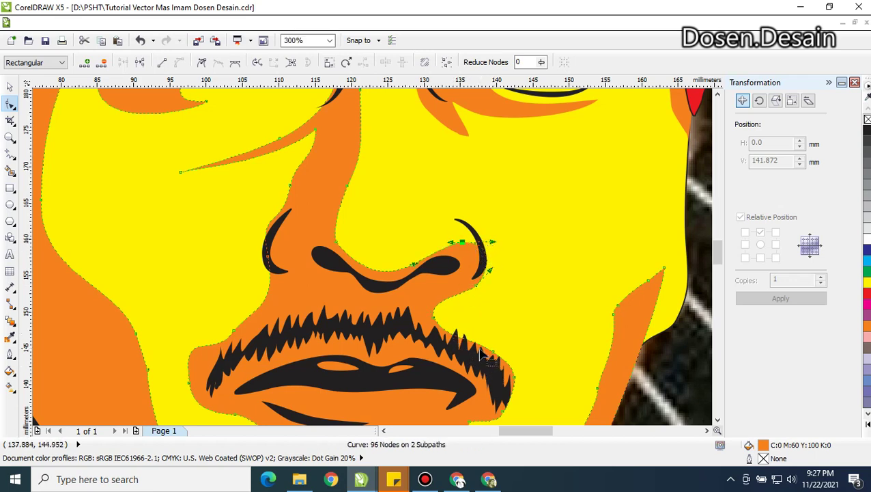
Pull the face shadow's upper edge in beneath the outer half of the moustache so it follows the hair shape
scroll(478, 378, "up", 1)
scroll(478, 378, "down", 1)
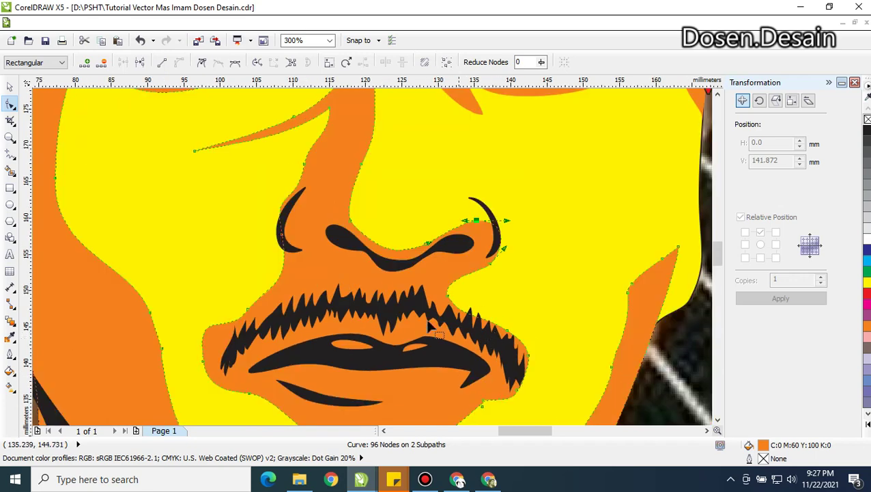
mouse_move(427, 292)
left_mouse_down()
mouse_move(531, 373)
mouse_move(526, 355)
mouse_move(522, 362)
left_mouse_up()
scroll(525, 367, "down", 1)
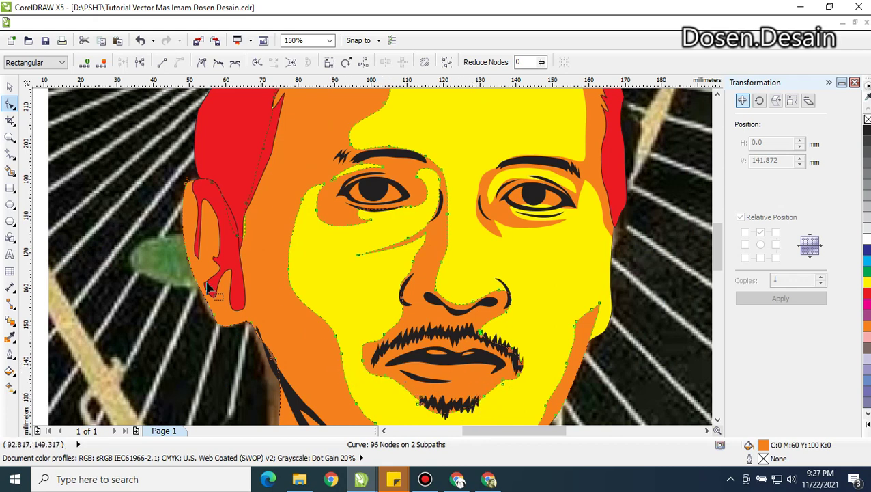
Draw a freehand lower-lip highlight about 15.6 by 3.7 mm and cut it out of the orange face shadow with Back Minus Front
left_click(10, 156)
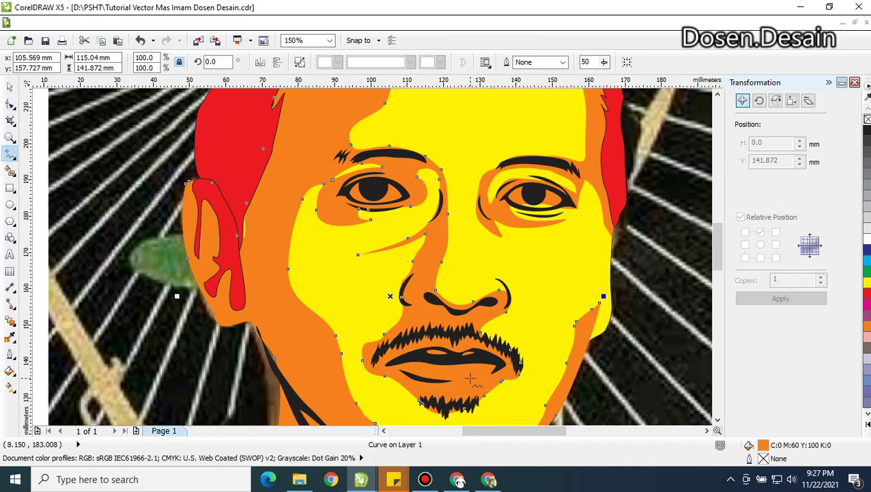
mouse_move(480, 370)
left_mouse_down()
mouse_move(435, 376)
mouse_move(478, 380)
mouse_move(482, 366)
mouse_move(492, 370)
left_mouse_up()
left_click(10, 86)
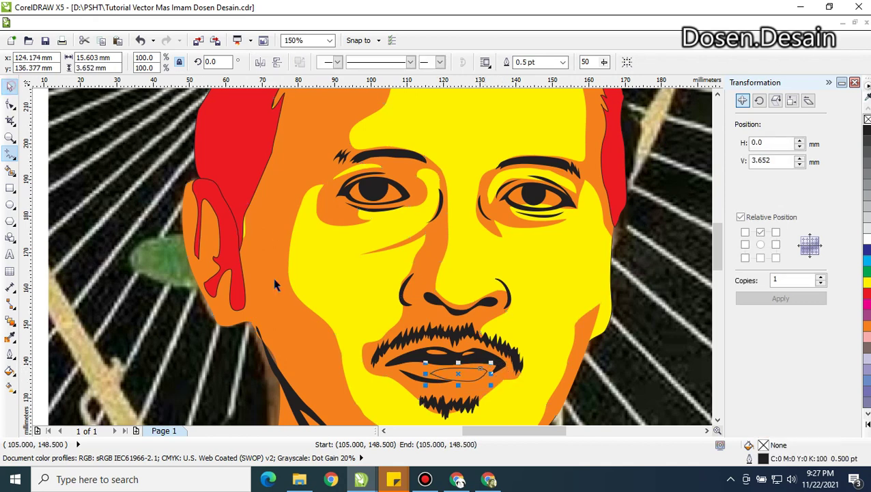
left_click(508, 377, "shift")
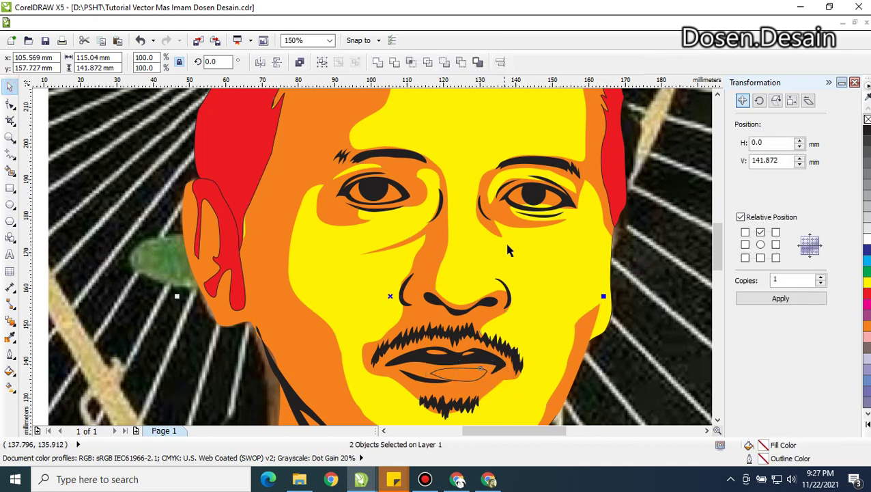
left_click(459, 62)
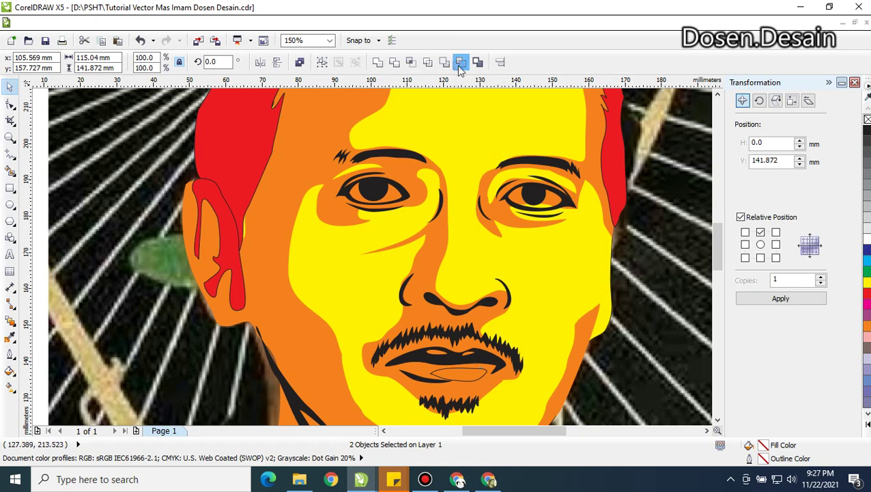
left_click(538, 345)
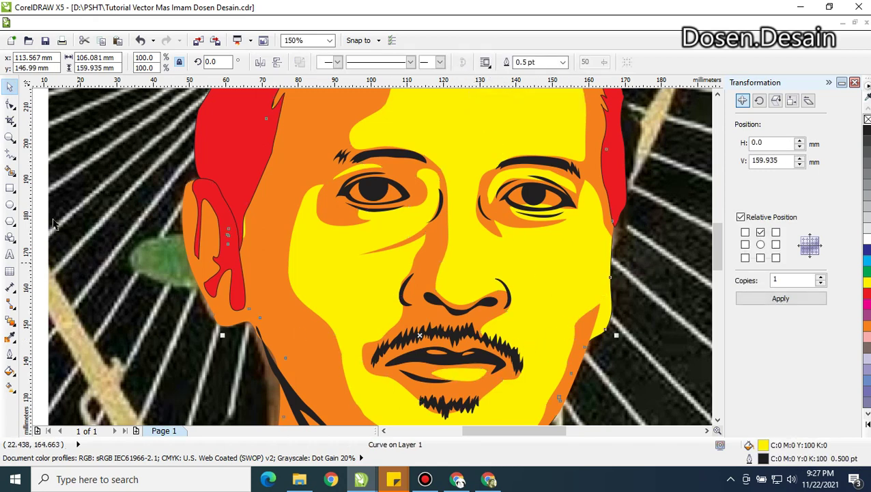
Pull the face shadow's edge inward below the mouth corner, delete its surplus nodes and curve it from the lower lip to the moustache's tip
left_click(10, 103)
left_click(493, 386)
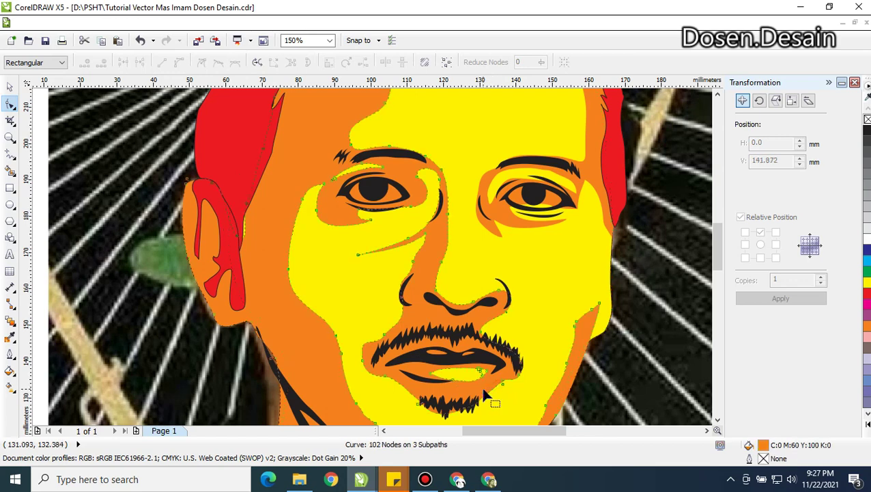
scroll(488, 400, "up", 1)
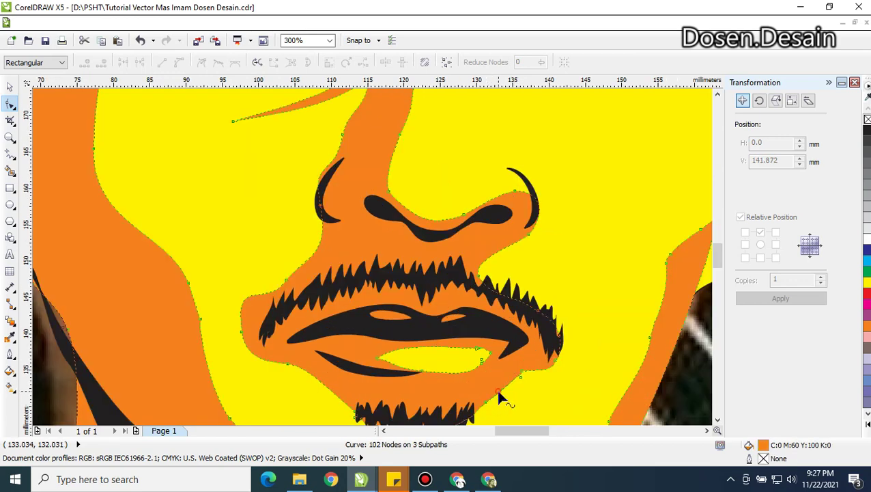
left_click_drag(498, 394, 460, 380)
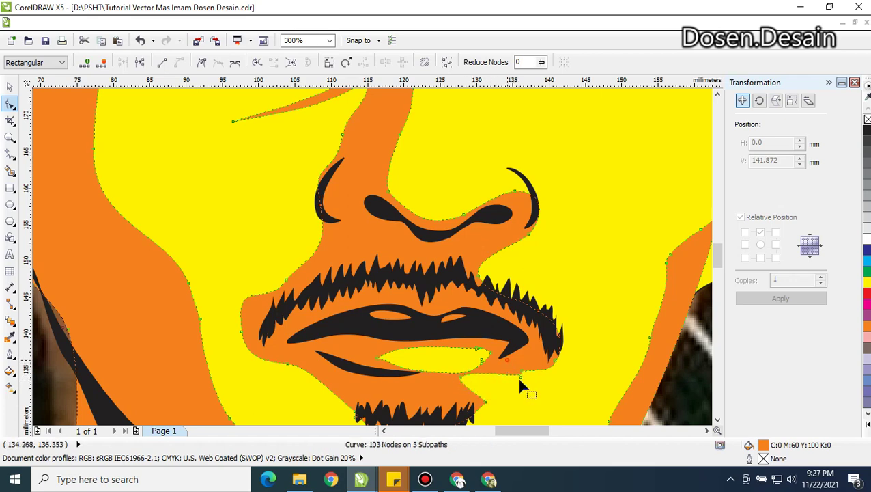
left_click(521, 376)
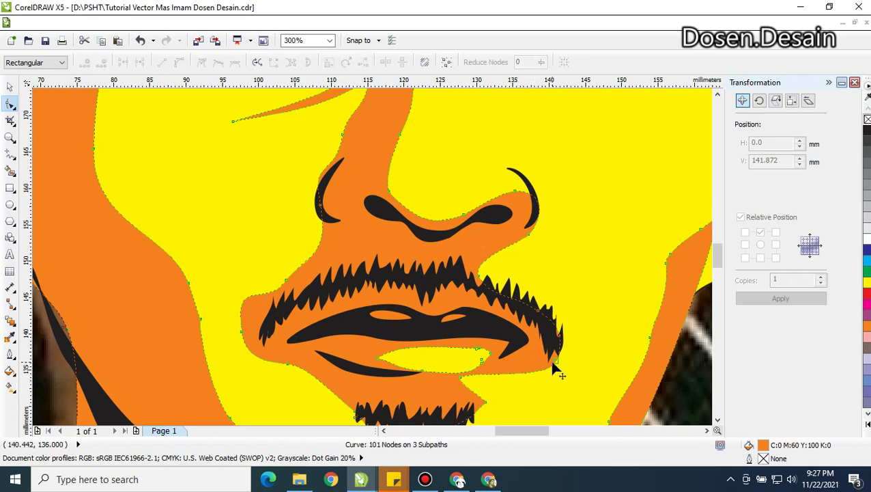
left_click_drag(552, 355, 558, 352)
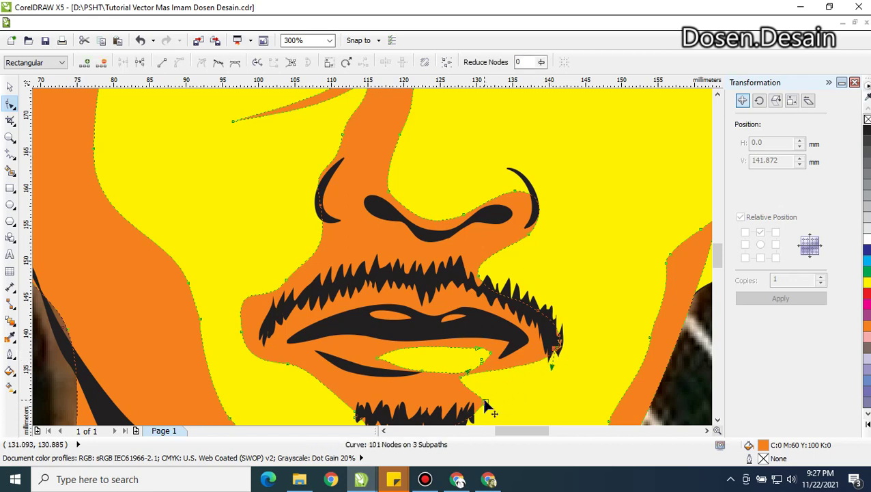
left_click(482, 403)
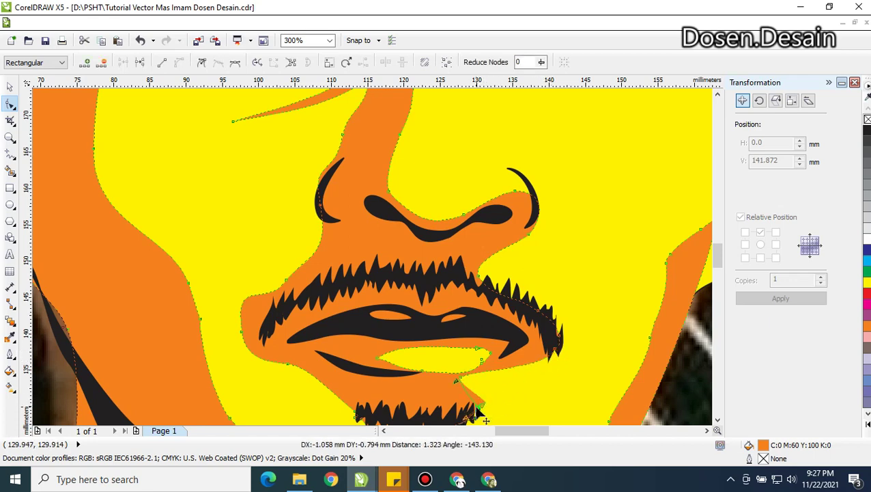
Adjust the orange face shading's node just below the lower lip, and delete two surplus nodes along its jaw-side edge
mouse_move(459, 379)
left_mouse_down()
mouse_move(453, 385)
mouse_move(461, 390)
left_mouse_up()
scroll(461, 392, "down", 4)
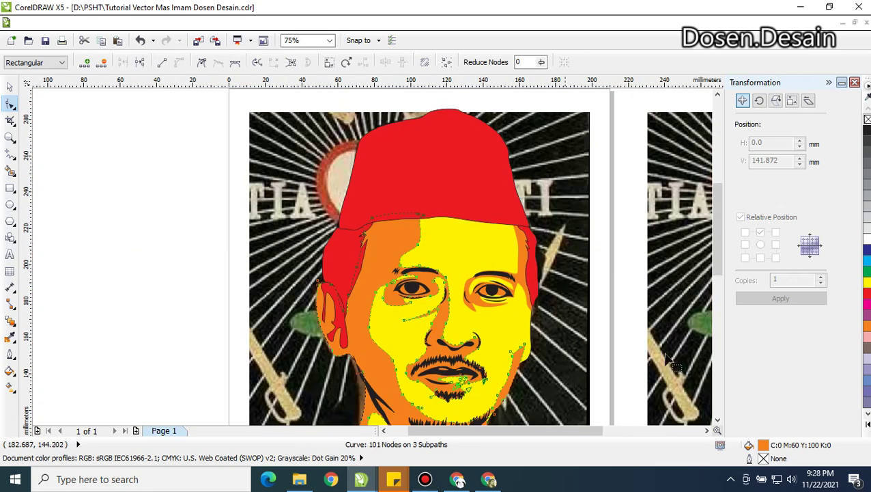
left_click(716, 420)
left_click(717, 422)
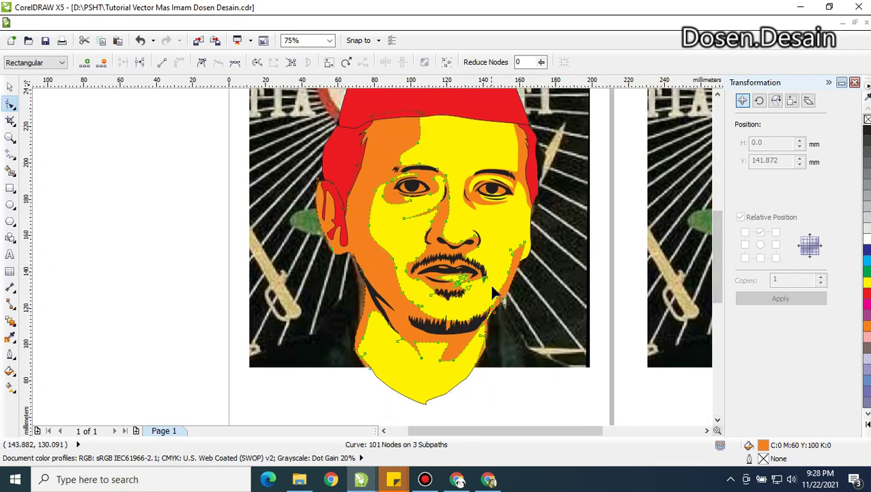
scroll(497, 292, "up", 2)
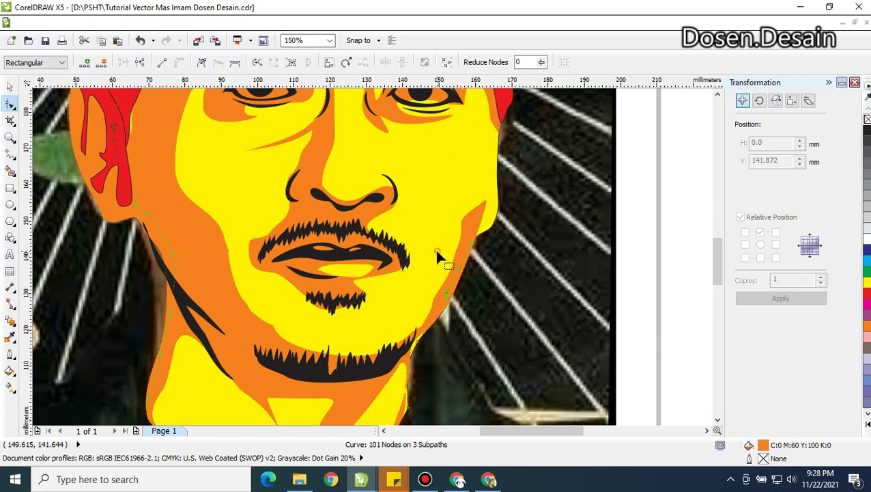
left_click(442, 282)
left_click(421, 242)
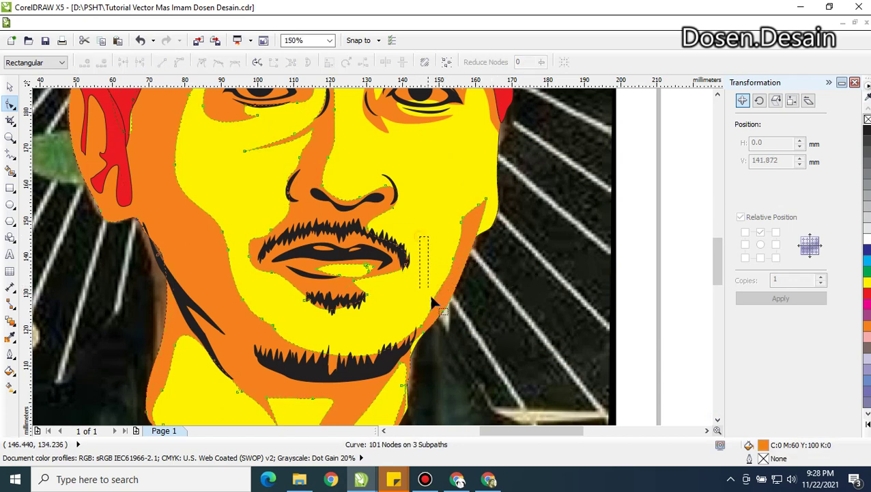
key("Delete")
left_click(424, 332)
left_click_drag(431, 314, 450, 248)
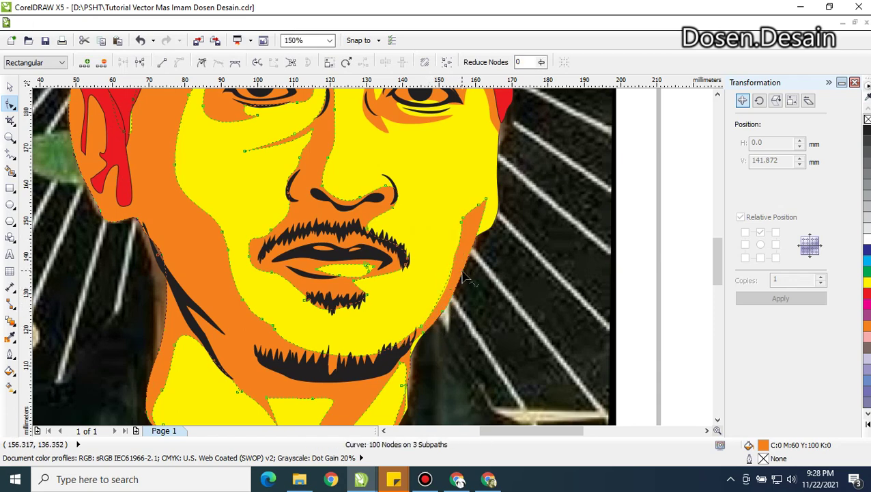
key("Delete")
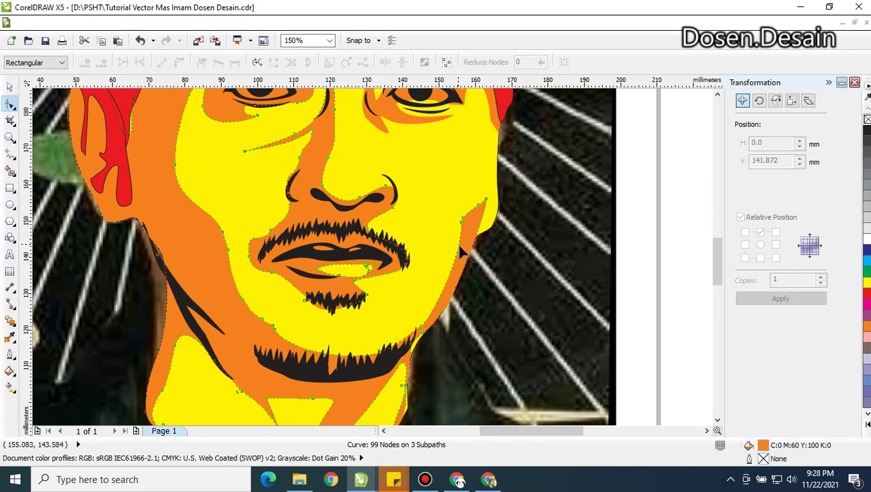
Add a node on the orange shading's inner jaw edge and shift it slightly outward to smooth the curve
double_click(451, 272)
left_click_drag(451, 272, 454, 272)
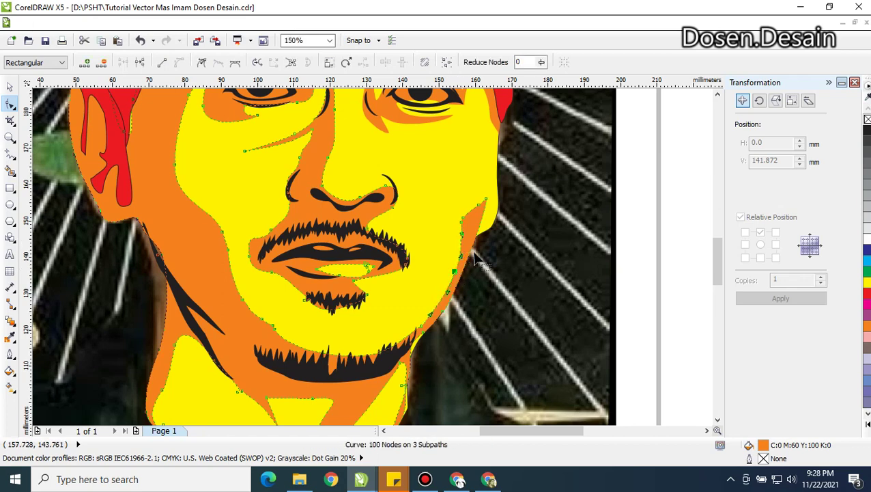
scroll(465, 291, "up", 1)
scroll(465, 291, "down", 1)
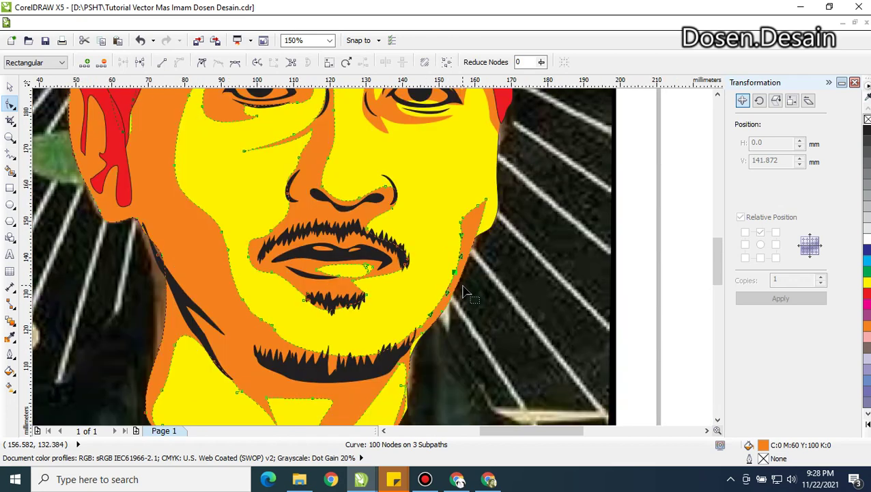
Reshape the yellow face outline at the jaw corner and move its cheek-side node slightly inward
left_click(497, 211)
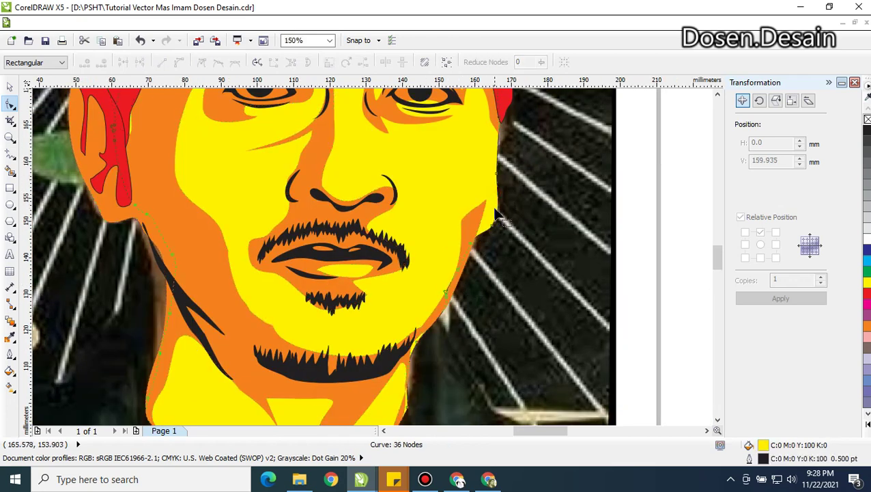
scroll(496, 216, "up", 1)
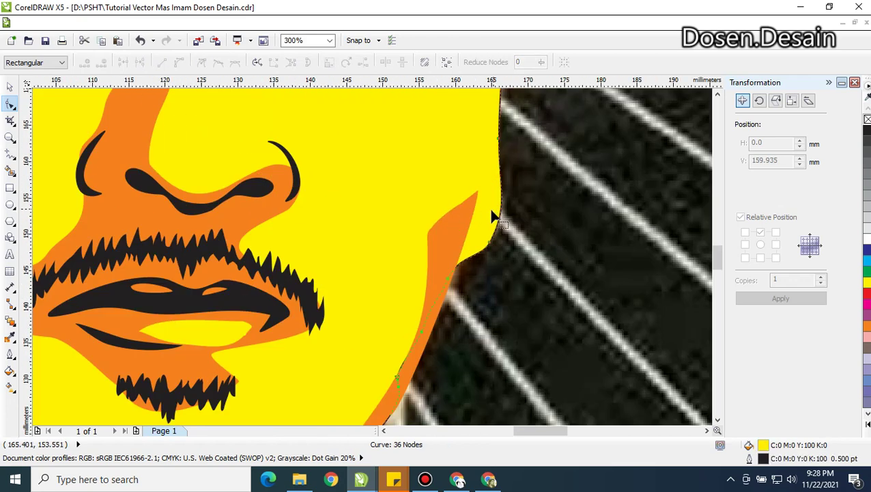
left_click(449, 279)
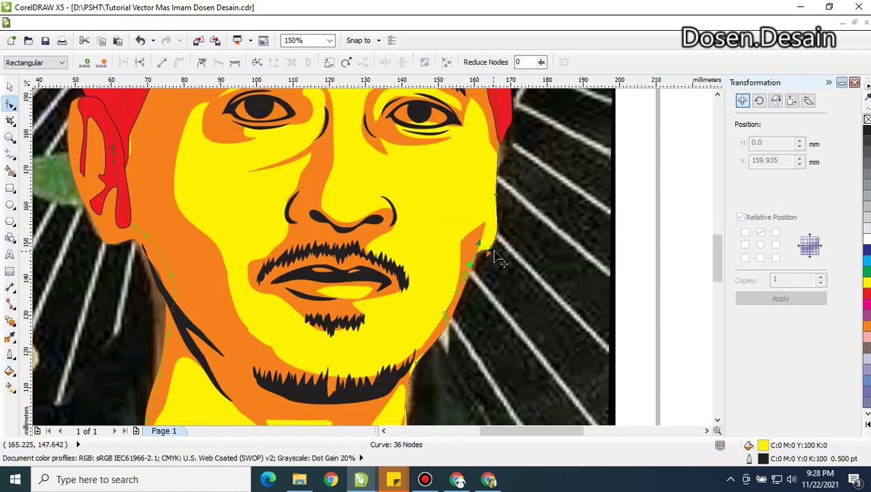
scroll(492, 253, "down", 1)
left_click(492, 152)
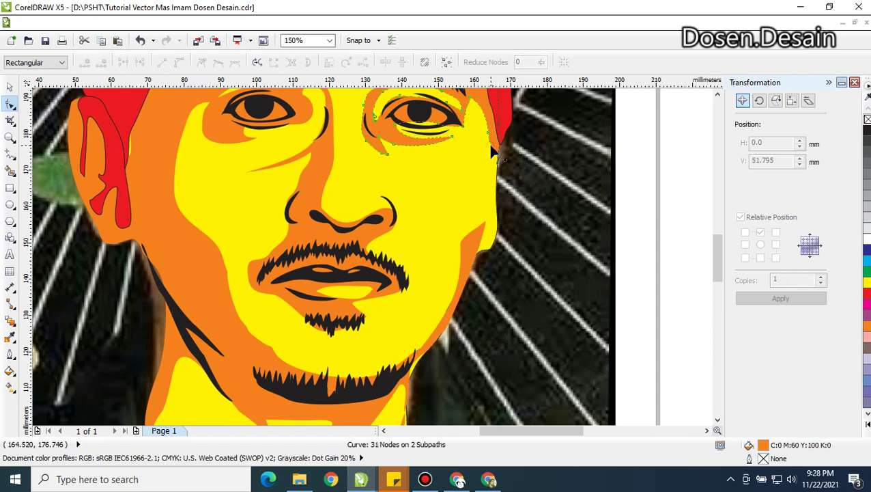
left_click(496, 183)
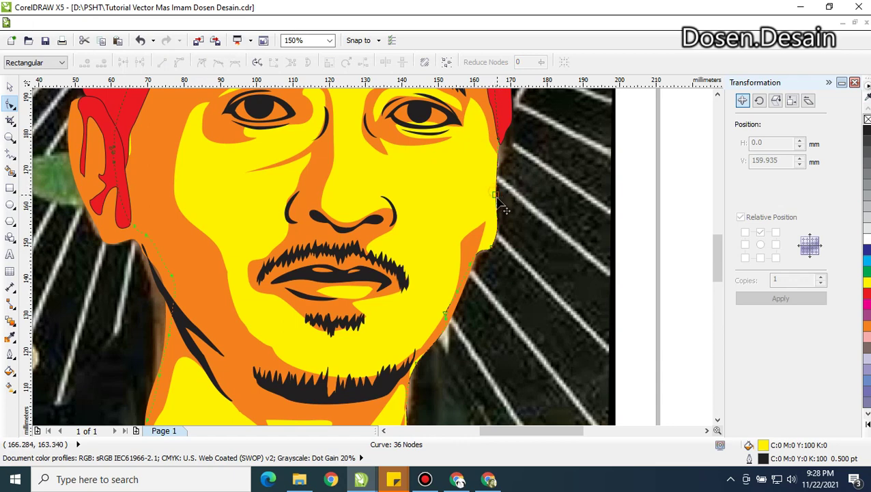
left_click_drag(495, 198, 493, 196)
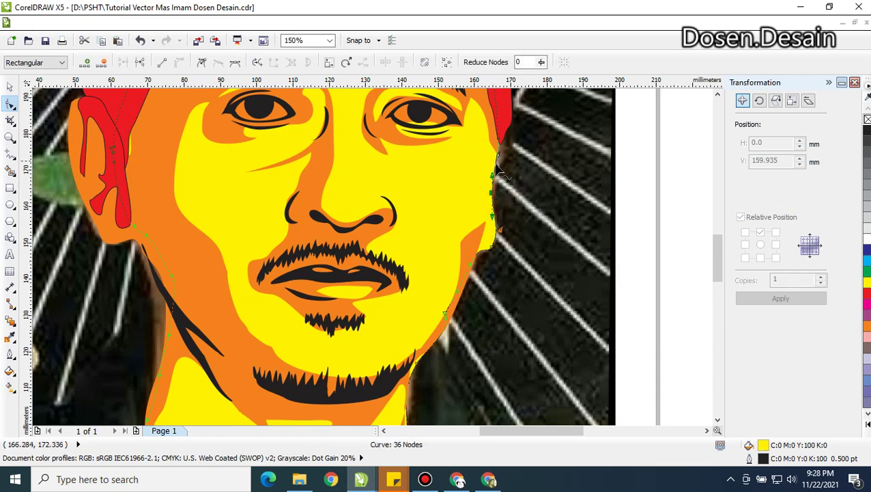
Delete three surplus nodes from the outer edge of the red hair beside the forehead and reshape its lower outer curve
scroll(494, 196, "down", 2)
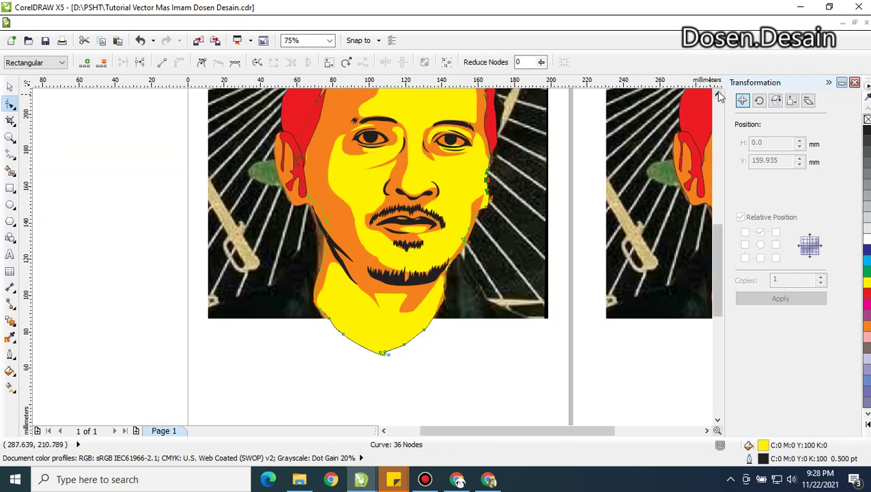
scroll(500, 140, "up", 2)
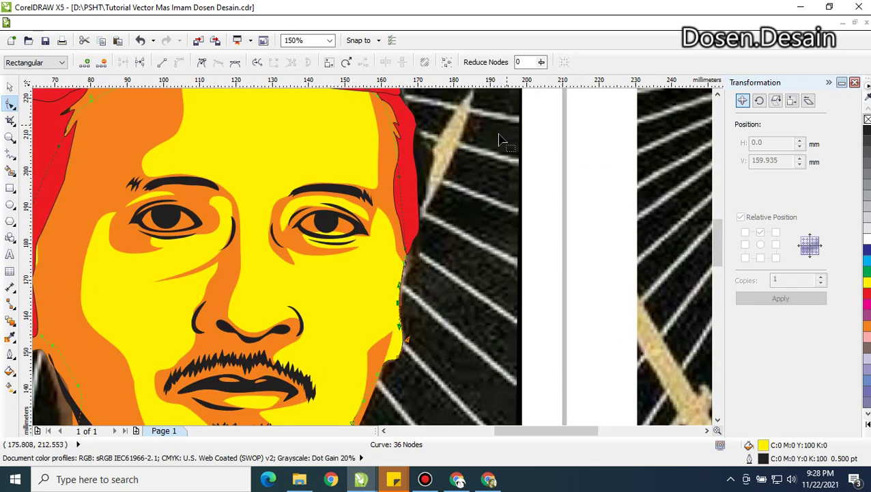
left_click(412, 138)
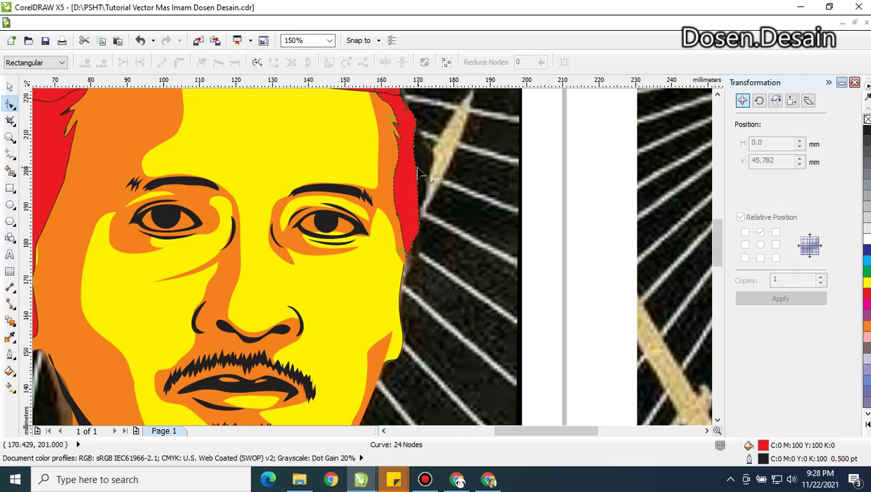
left_click_drag(428, 217, 428, 217)
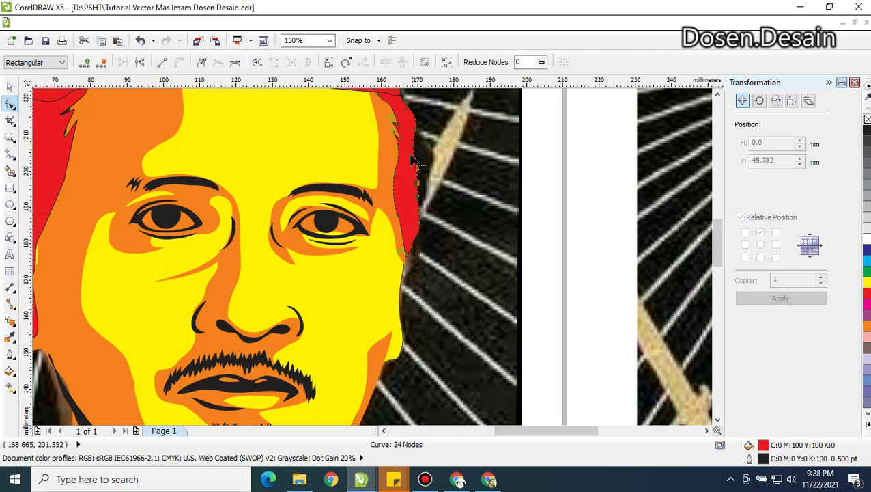
left_click(432, 199)
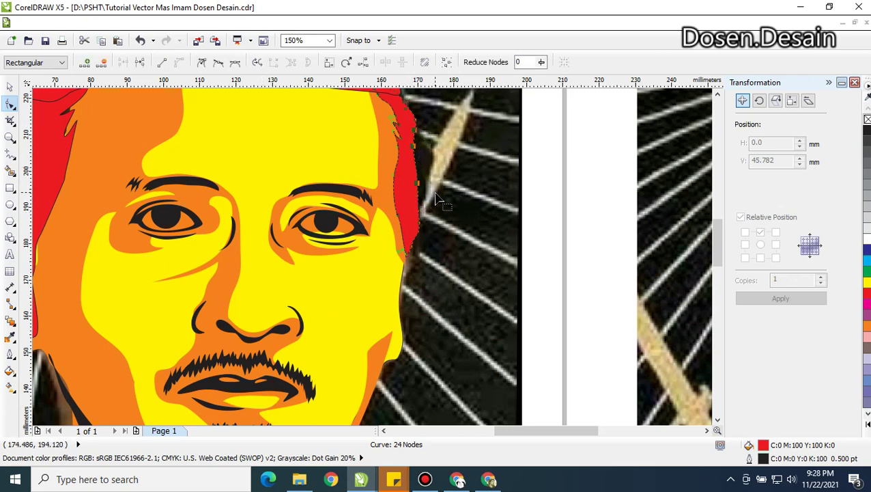
key("Delete")
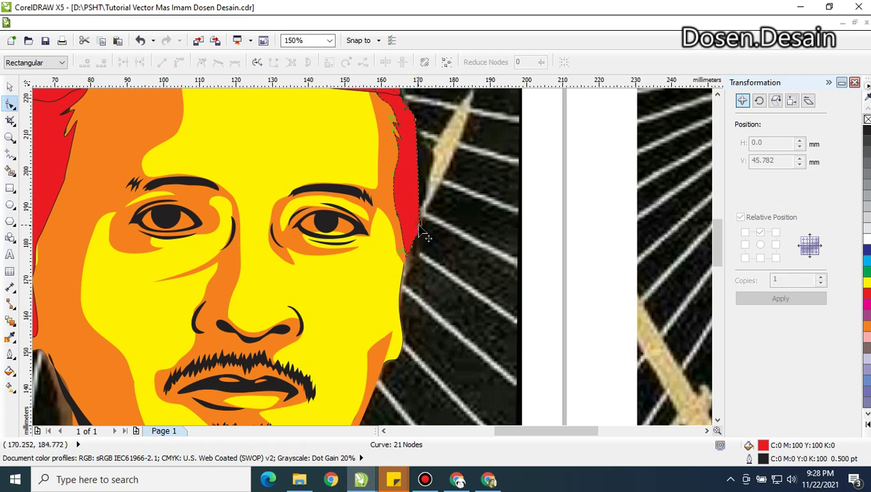
left_click_drag(420, 226, 424, 250)
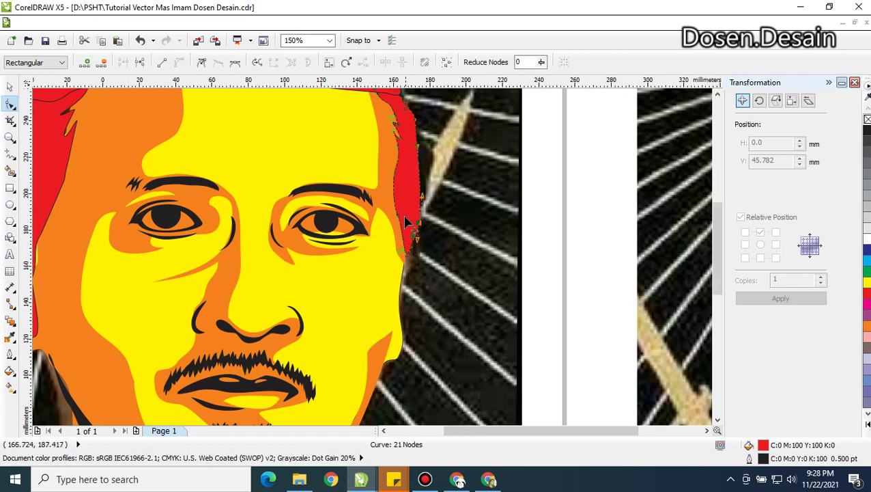
Delete two surplus nodes from the red hair's inner edge beside the eye and smooth the curve down to its tip
scroll(403, 236, "down", 2)
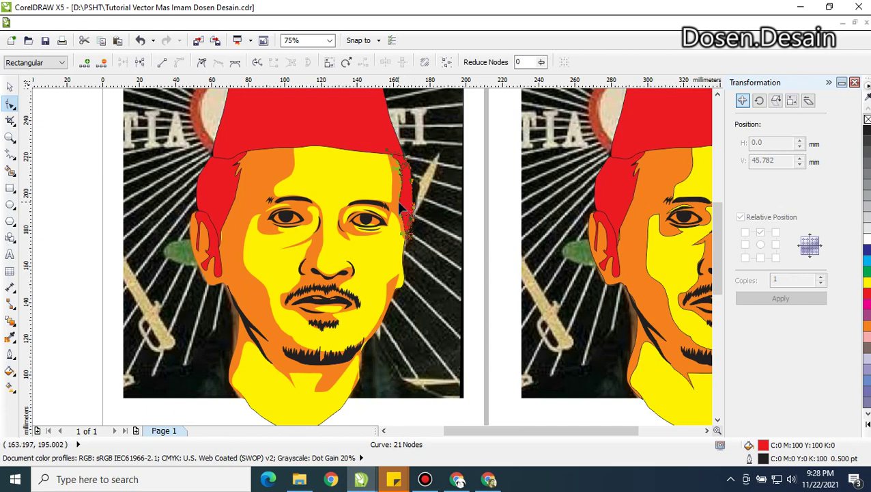
scroll(405, 203, "up", 2)
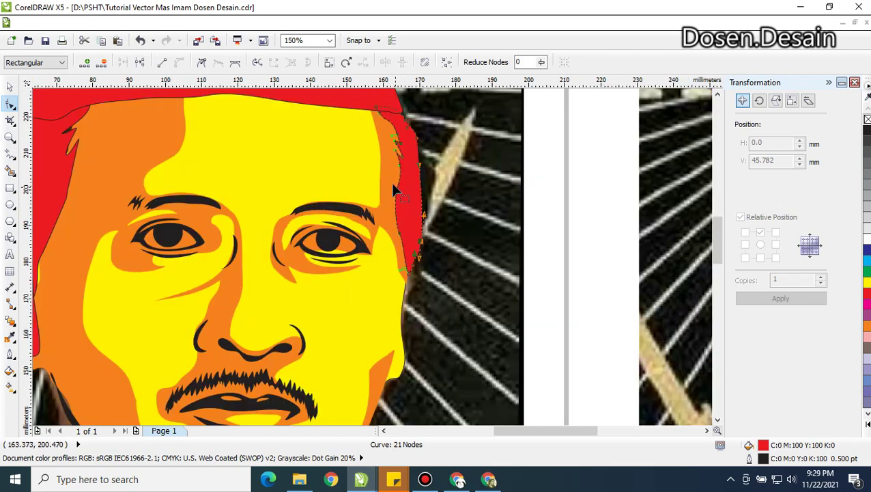
key("Delete")
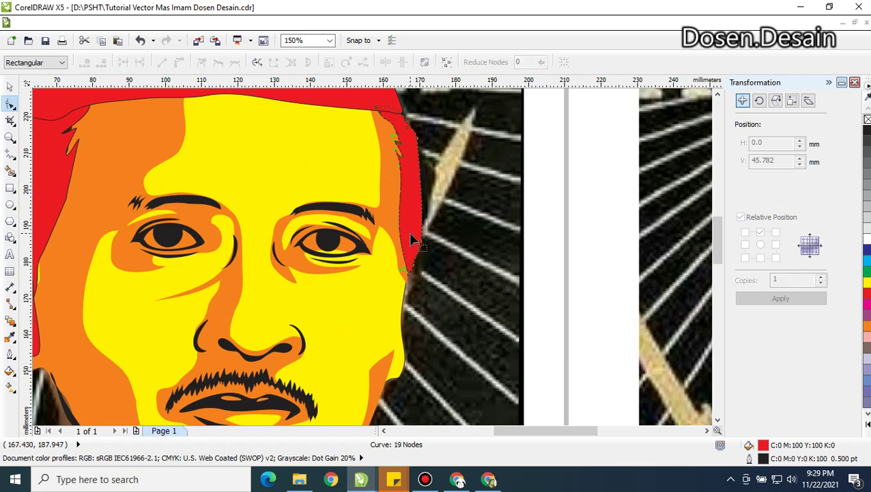
left_click_drag(399, 221, 408, 228)
left_click_drag(406, 257, 414, 284)
scroll(399, 260, "up", 2)
key("Delete")
scroll(423, 289, "down", 2)
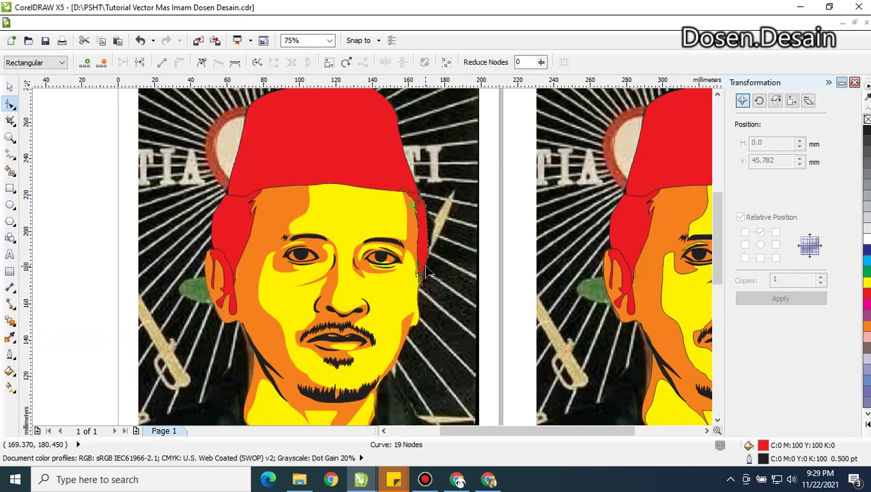
Adjust the curve just above the upper jagged tuft on the red hair's inner edge
scroll(418, 281, "down", 2)
scroll(413, 195, "up", 4)
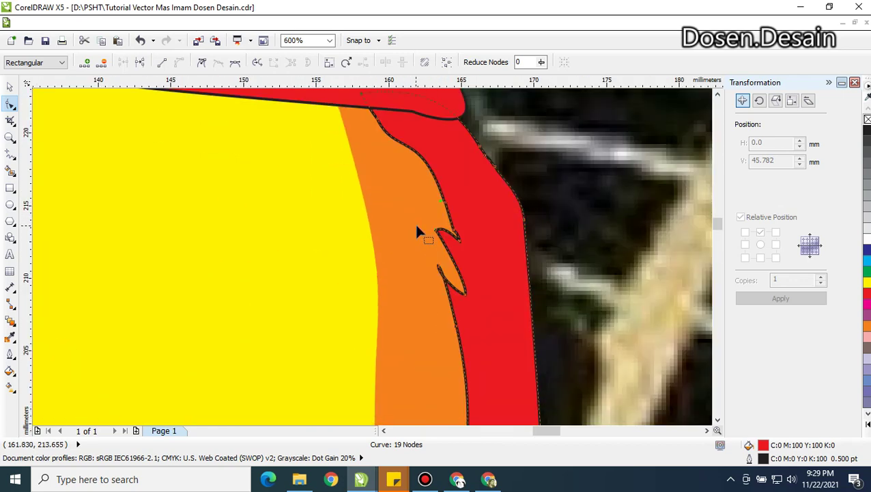
left_click_drag(456, 236, 456, 221)
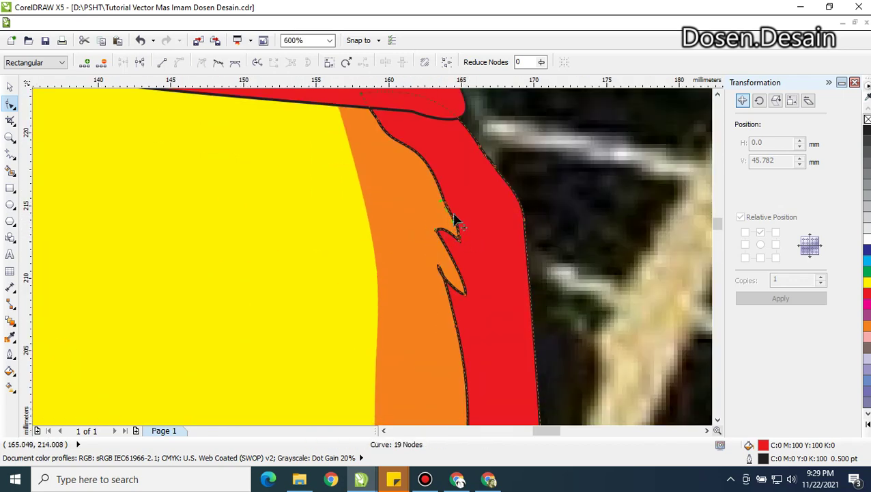
Delete the surplus node on the orange shading's edge where the chin beard meets the jawline
scroll(414, 224, "down", 4)
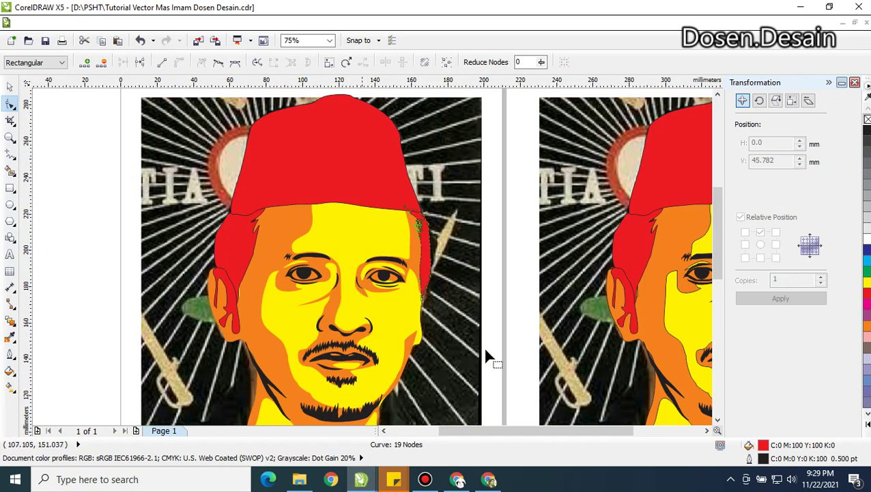
left_click(717, 420)
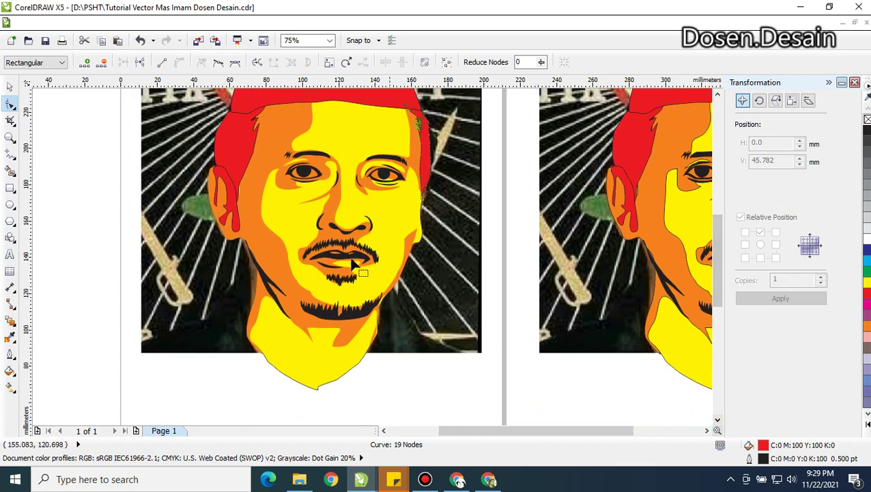
scroll(344, 283, "up", 1)
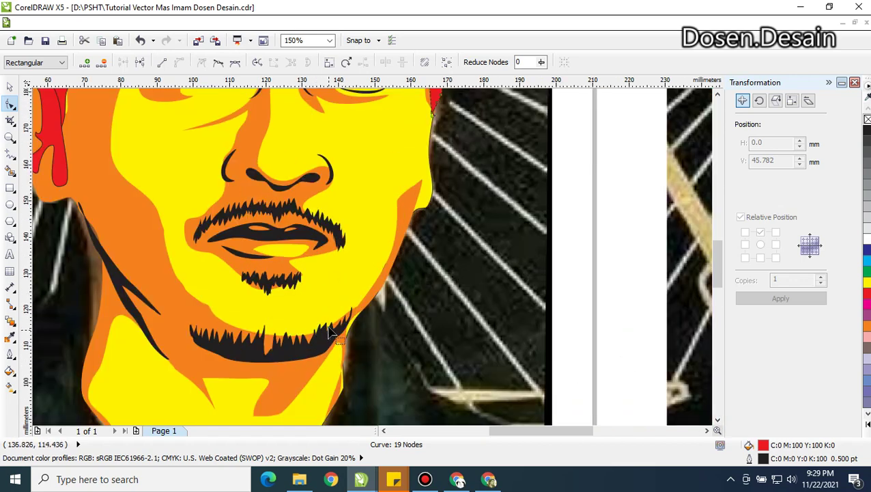
scroll(328, 333, "up", 1)
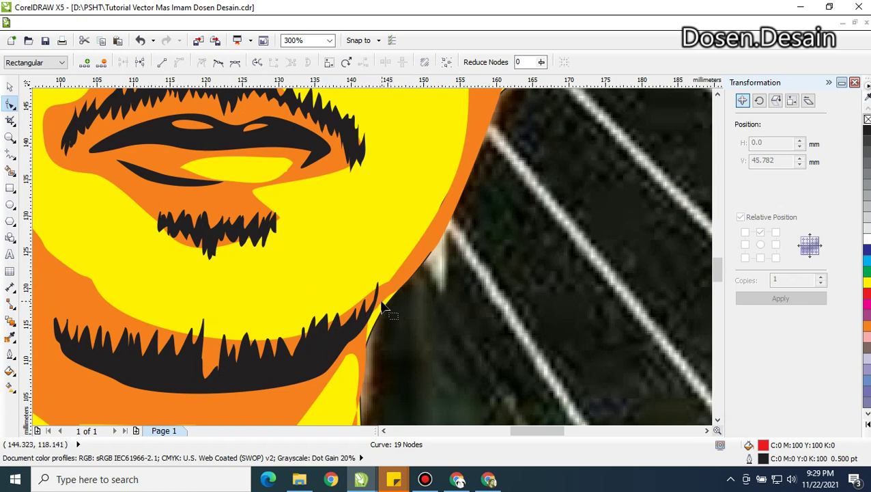
left_click(388, 292)
left_click(395, 290)
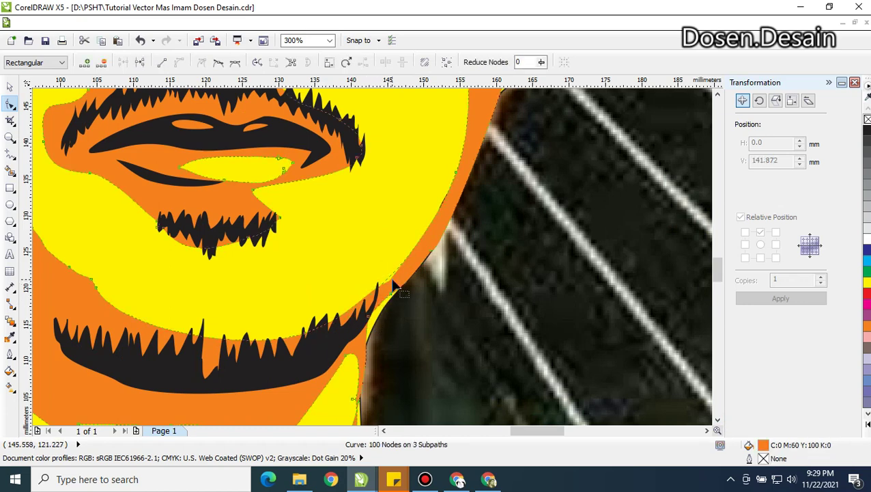
key("Delete")
Delete two surplus nodes from the orange shading's outer edge where the jaw meets the neck and smooth the curve to follow the outline
left_click_drag(346, 277, 382, 332)
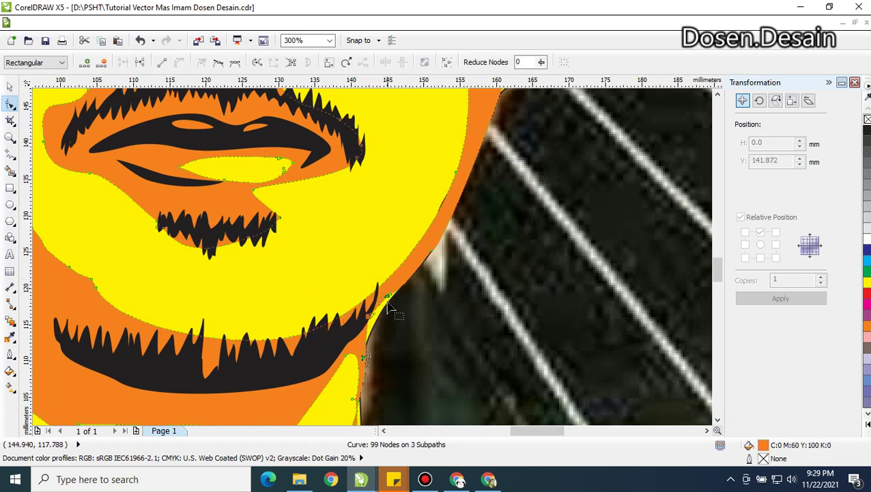
left_click_drag(389, 296, 388, 308)
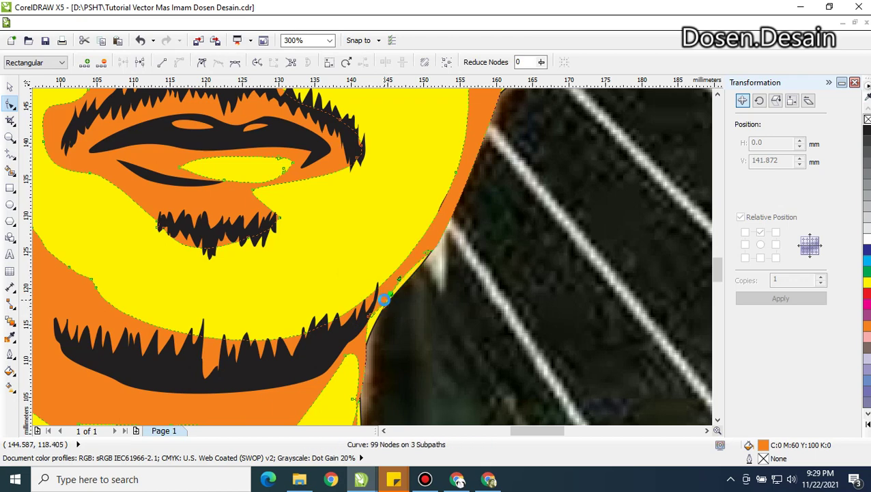
key("ctrl+z")
left_click_drag(344, 273, 360, 310)
left_click(369, 322)
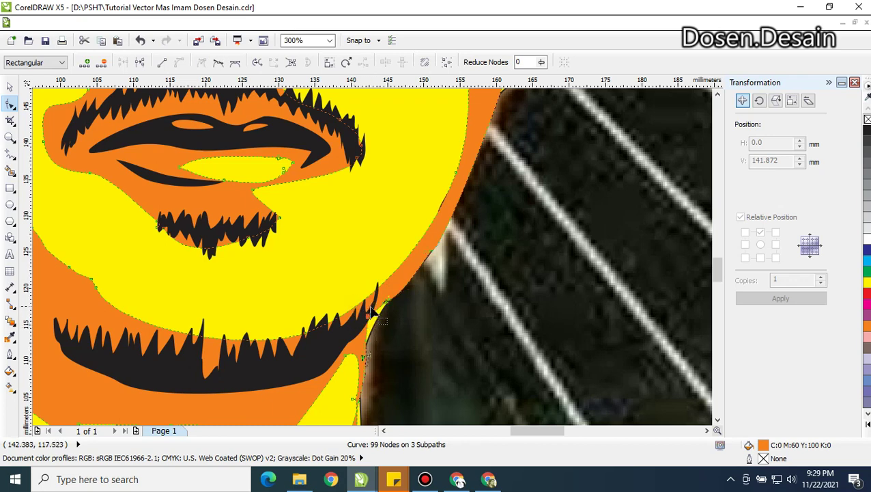
key("Delete")
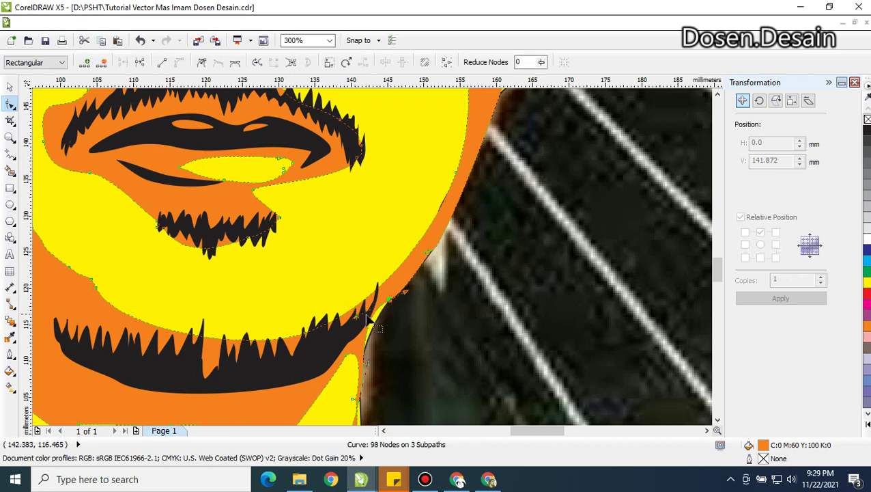
left_click_drag(366, 328, 357, 344)
scroll(360, 368, "down", 2)
scroll(361, 369, "down", 1)
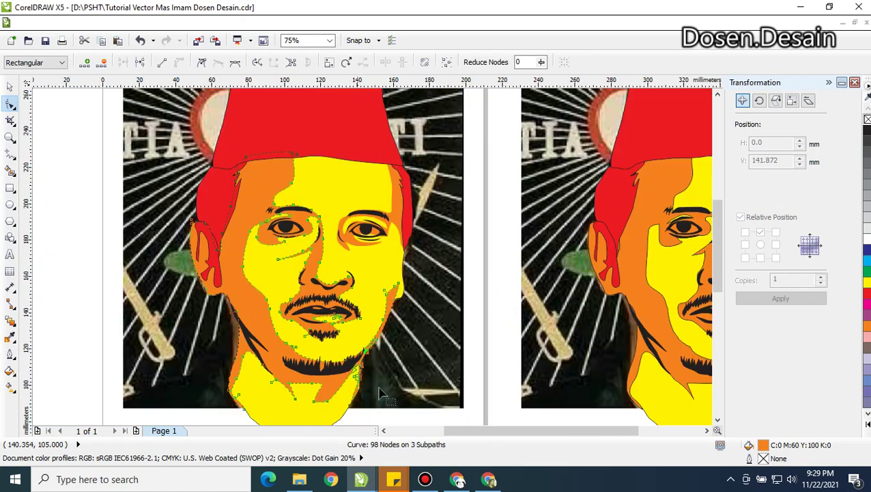
left_click(717, 420)
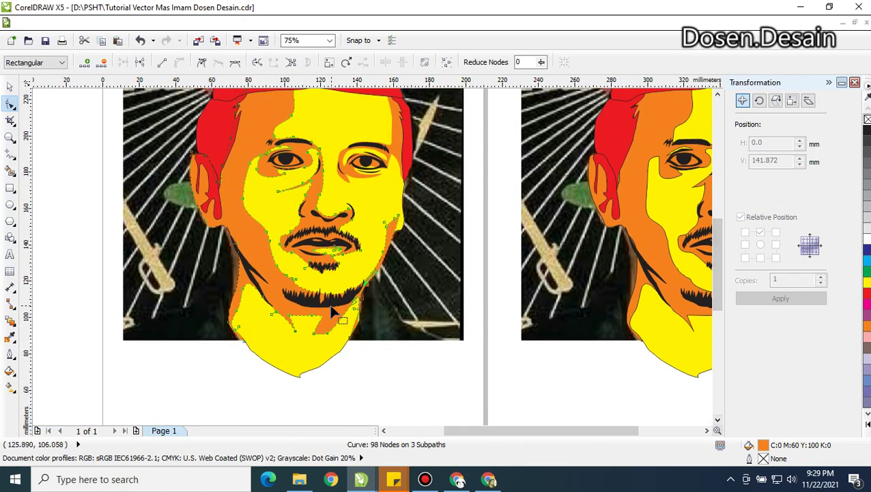
scroll(307, 314, "up", 2)
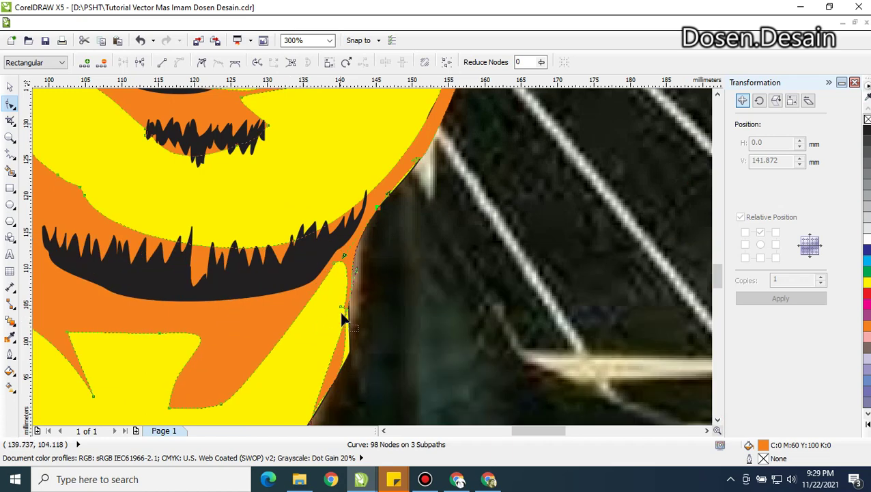
left_click_drag(347, 330, 352, 336)
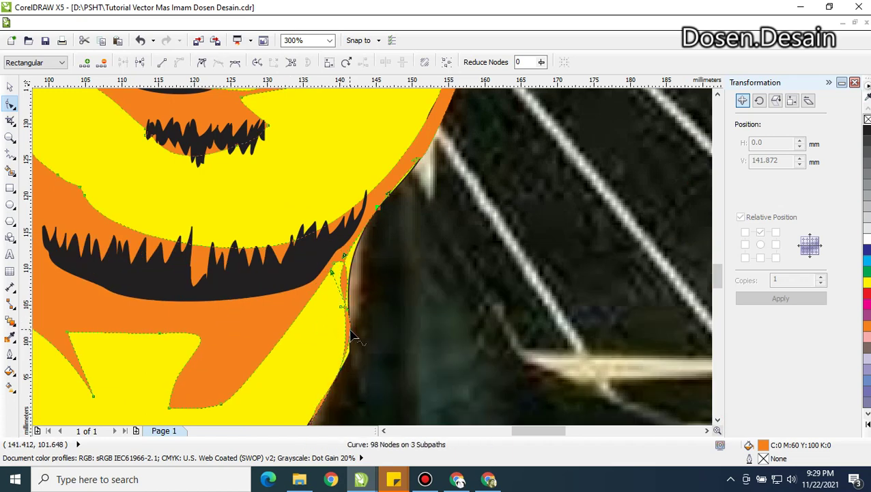
scroll(348, 335, "up", 2)
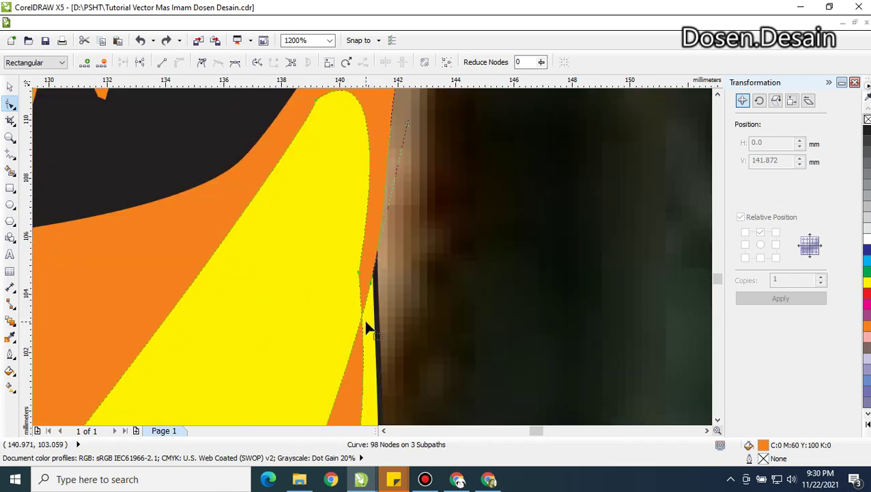
scroll(367, 328, "down", 3)
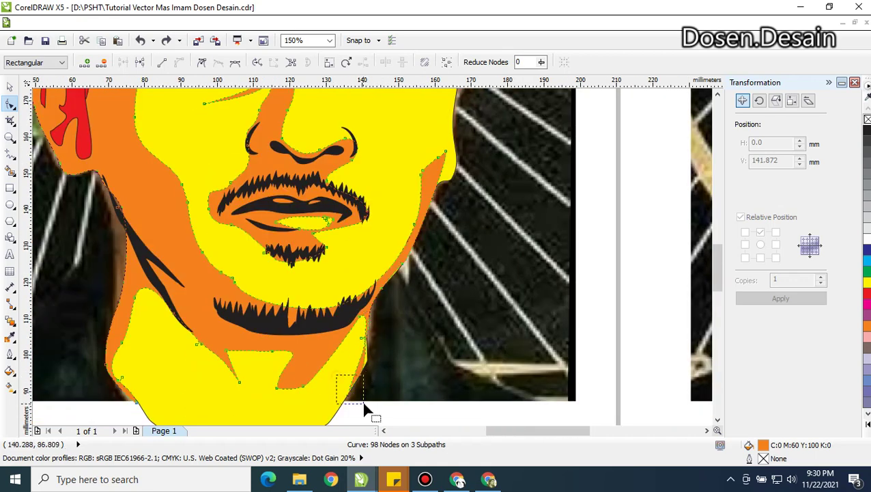
left_click_drag(364, 404, 366, 393)
key("Delete")
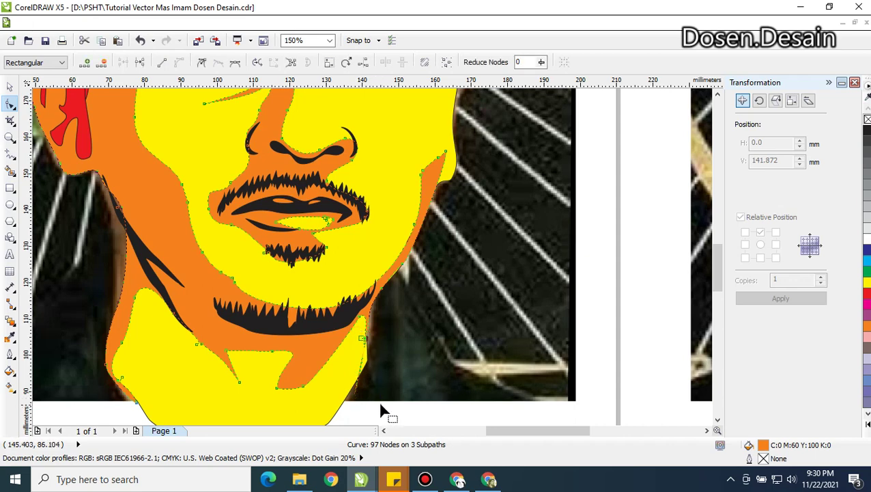
left_click_drag(378, 404, 379, 396)
key("Delete")
key("ctrl+z")
key("ctrl+z")
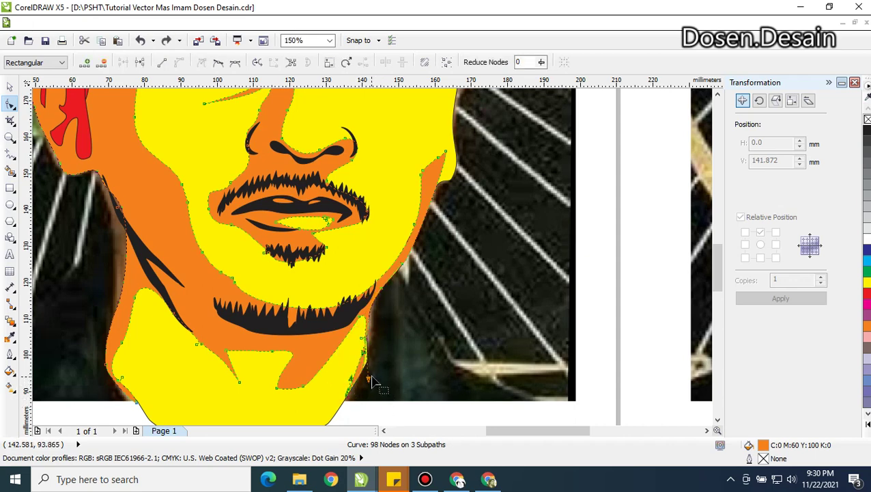
Add a node to the orange shading's outer neck edge below the chin beard's upturned end and pull it out to the neck outline
scroll(364, 378, "up", 1)
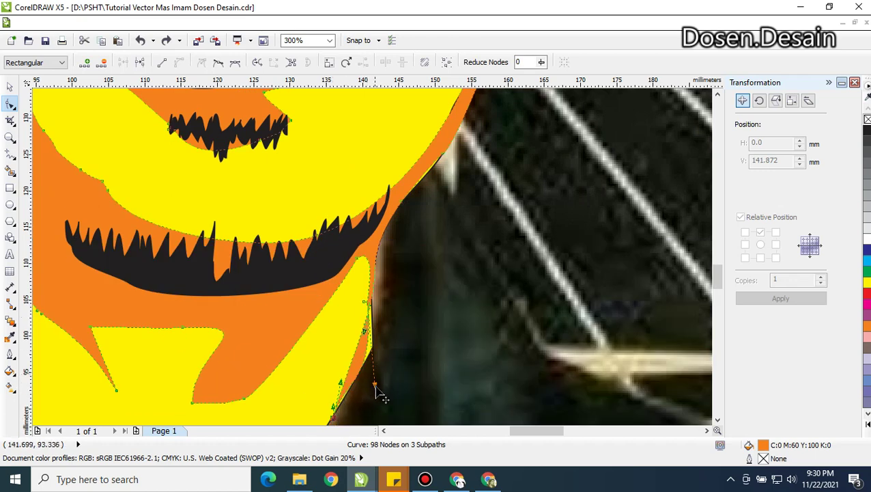
left_click_drag(376, 390, 341, 380)
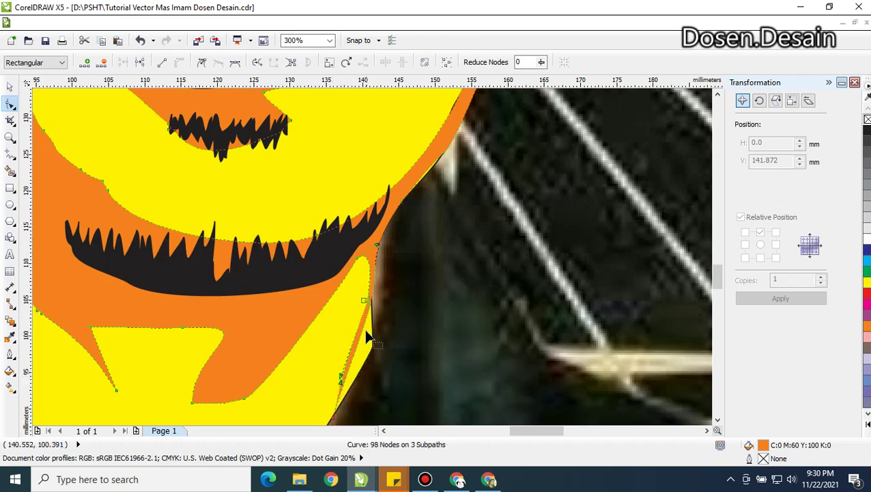
left_click(362, 334)
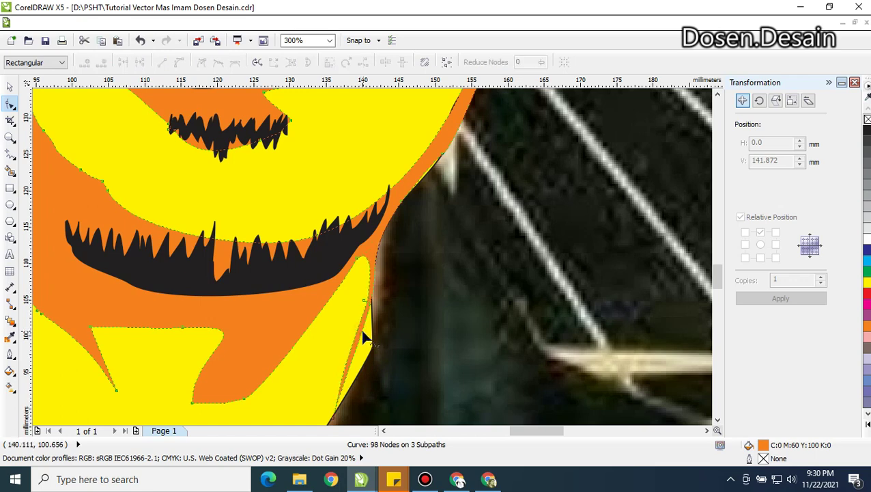
double_click(367, 339)
left_click_drag(367, 339, 374, 350)
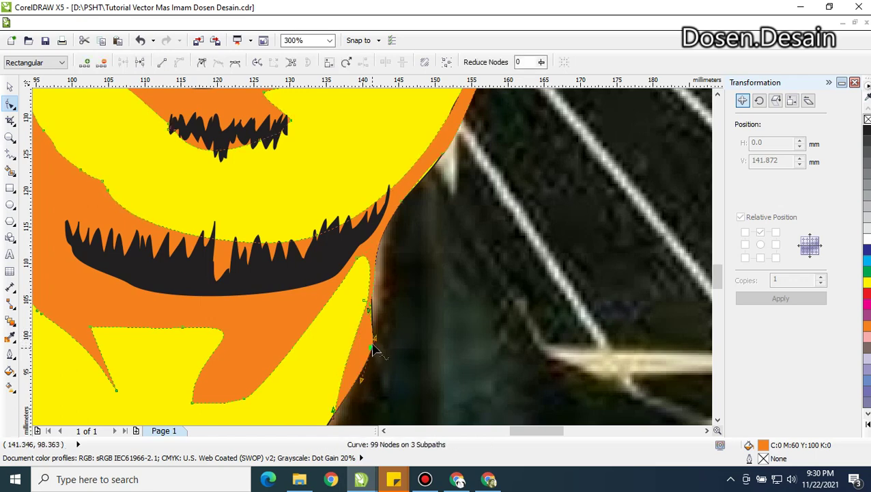
left_click_drag(373, 308, 369, 306)
Reshape the inner edge of the orange shading at the base of the neck below the visible ear
scroll(369, 305, "down", 4)
scroll(320, 371, "up", 2)
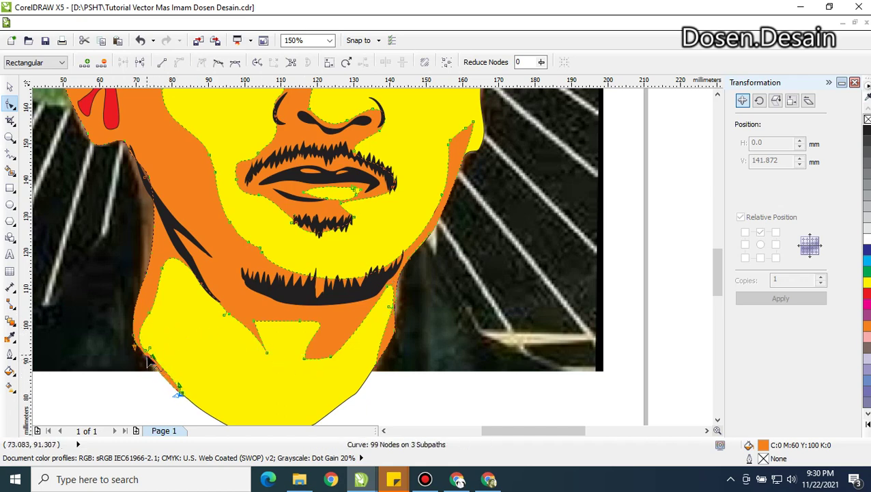
scroll(145, 360, "up", 4)
left_click(142, 336)
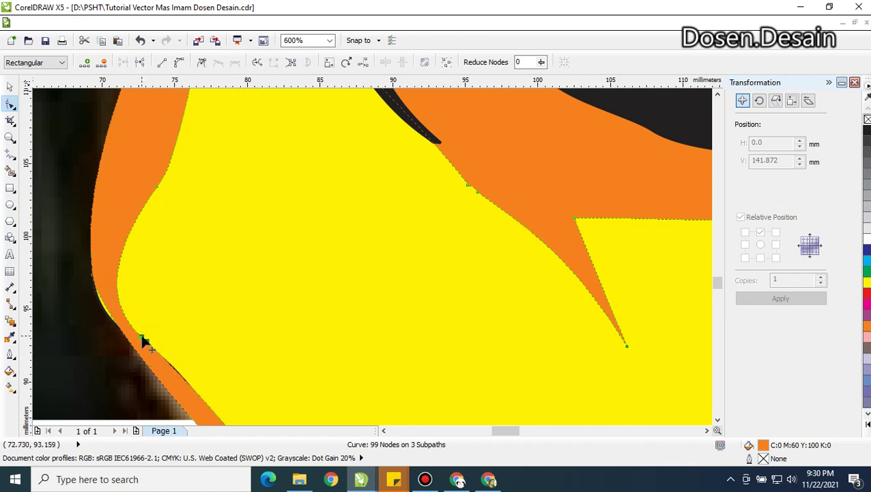
left_click_drag(142, 337, 127, 307)
Delete a surplus node from the forked black neck crease, smooth its shorter prong and adjust the node near its upper tip
scroll(156, 315, "down", 2)
scroll(250, 168, "down", 6)
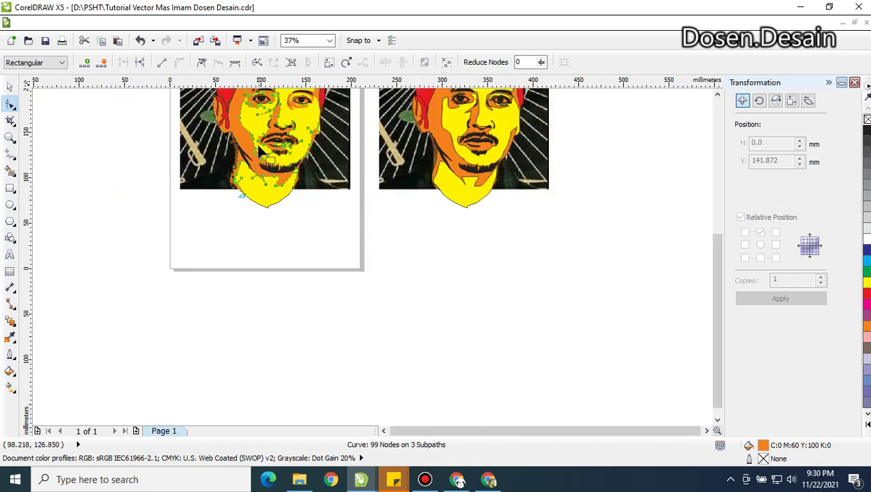
left_click(717, 95)
left_click(716, 95)
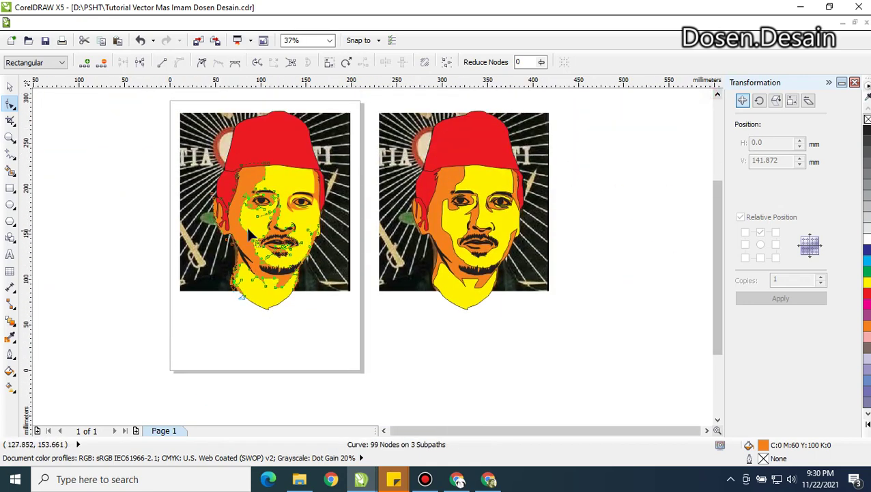
scroll(235, 256, "up", 3)
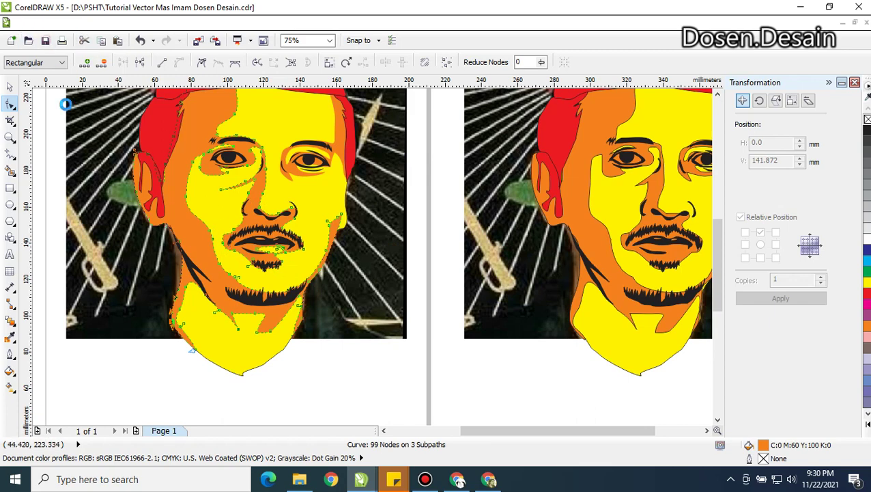
scroll(176, 239, "up", 2)
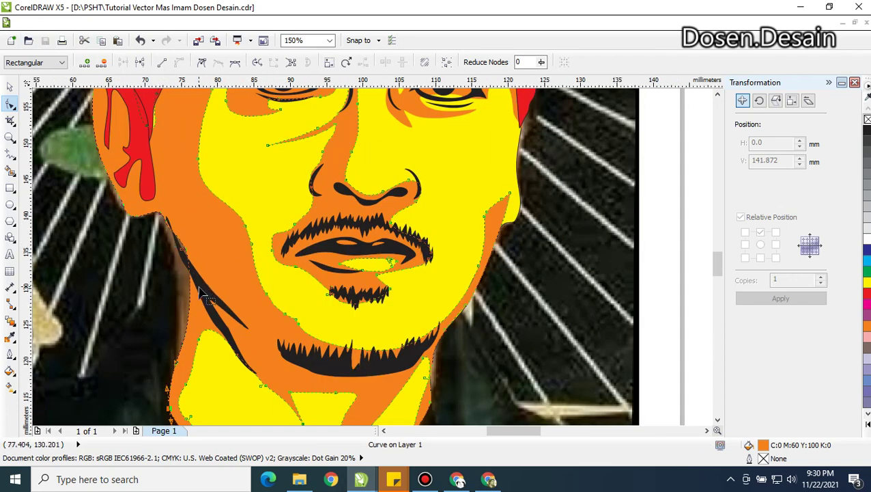
scroll(199, 290, "up", 2)
left_click(200, 275)
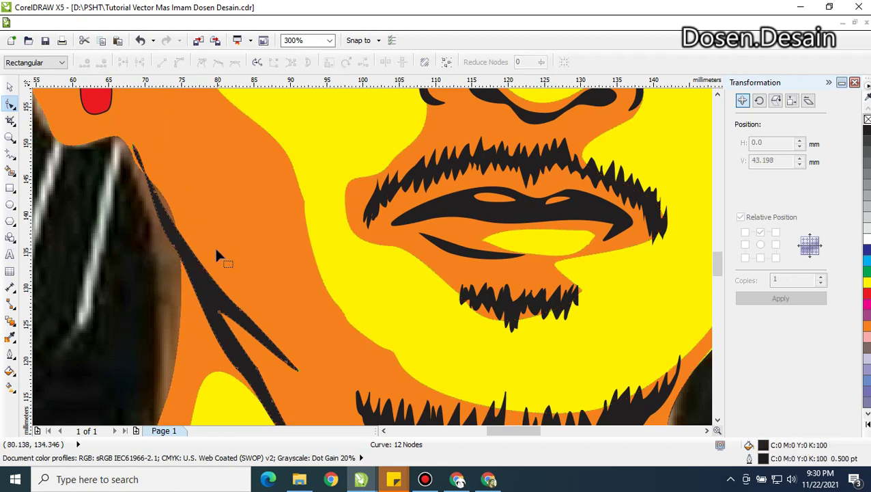
left_click(220, 315)
left_click_drag(283, 365, 269, 361)
mouse_move(233, 320)
left_mouse_down()
mouse_move(236, 334)
mouse_move(241, 316)
left_mouse_up()
key("Delete")
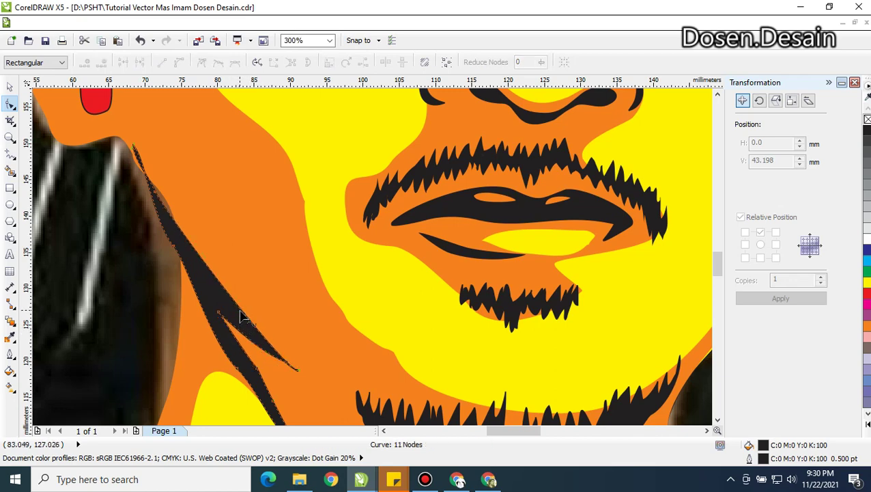
left_click(136, 149)
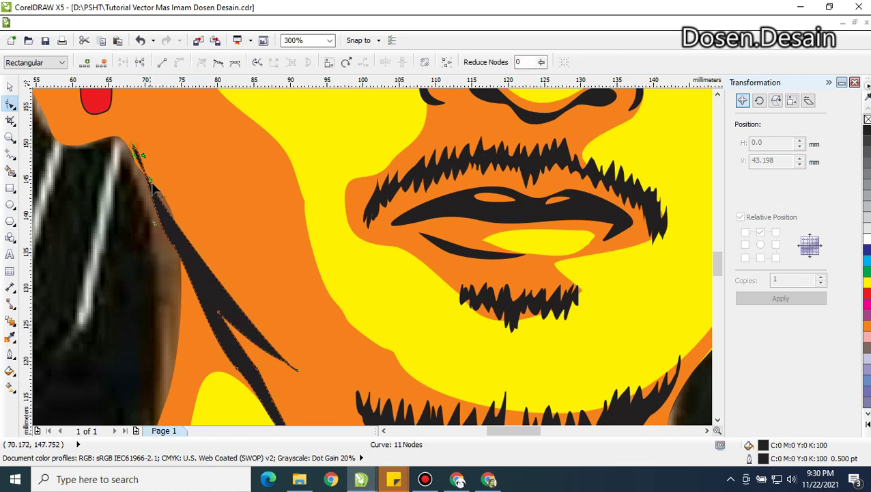
left_click_drag(151, 183, 145, 186)
key("z")
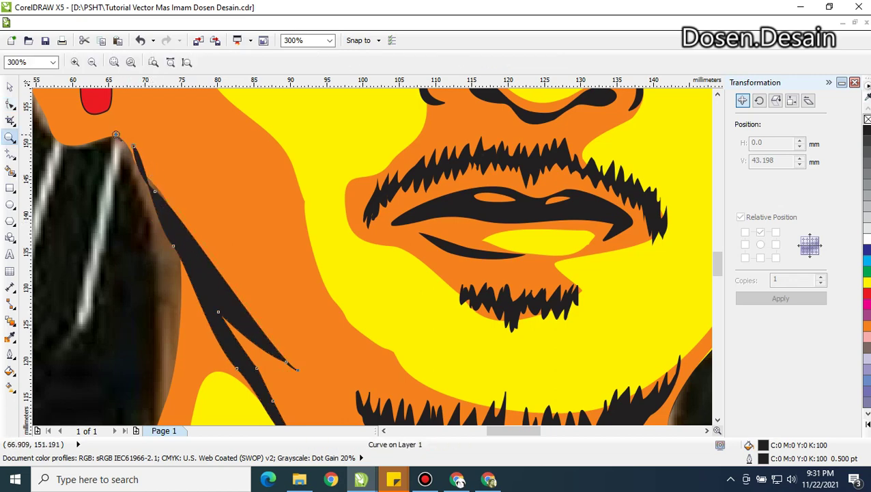
key("space")
left_click_drag(117, 135, 143, 167)
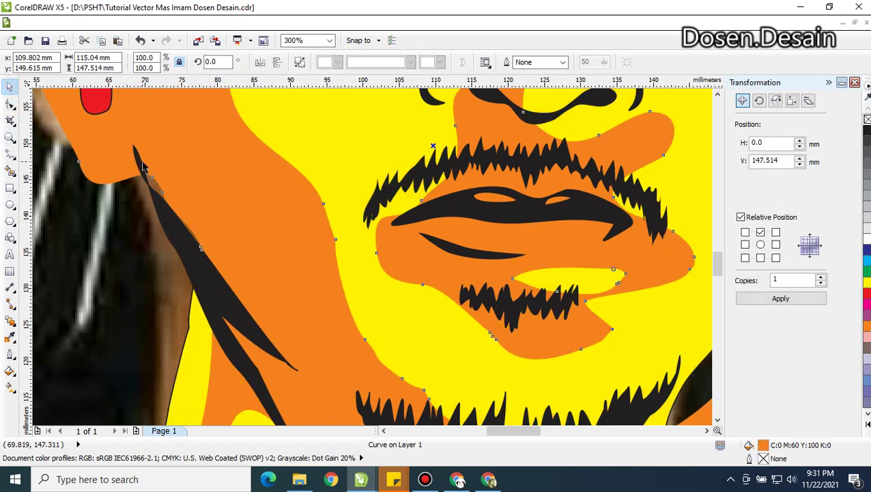
key("space")
key("space")
key("ctrl+z")
Remove the outline from the forked black neck crease
left_click(152, 194)
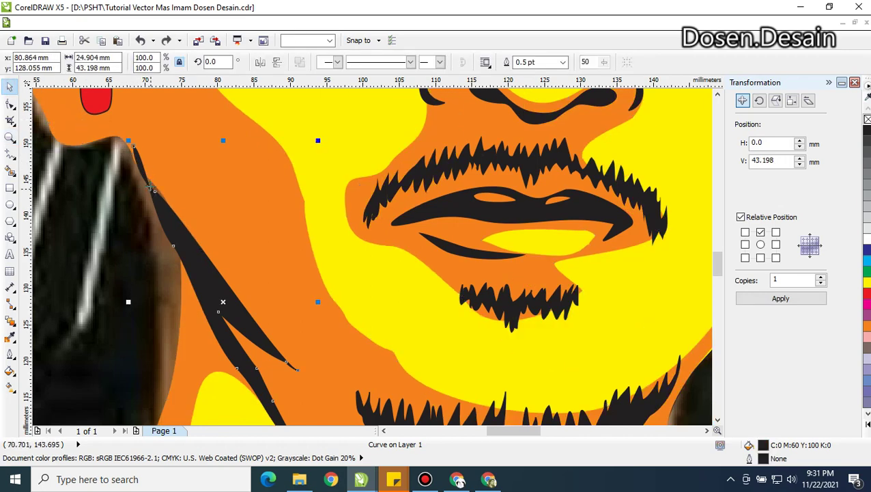
left_click(10, 103)
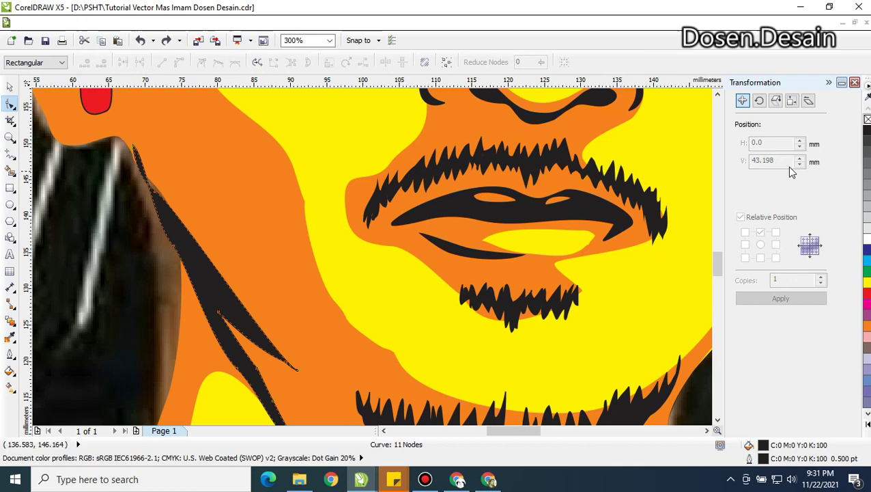
right_click(867, 120)
Reshape the upper tip of the black neck crease below the ear and delete the surplus node where it pinches
scroll(136, 174, "up", 1)
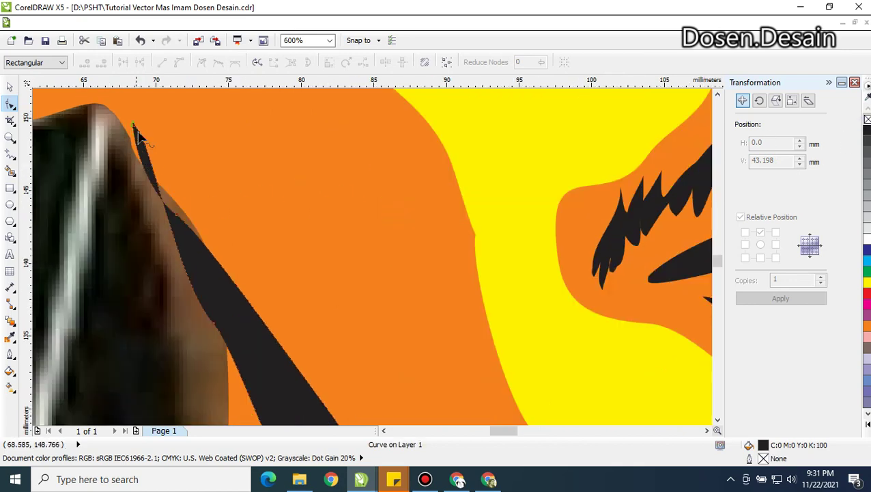
left_click(137, 132)
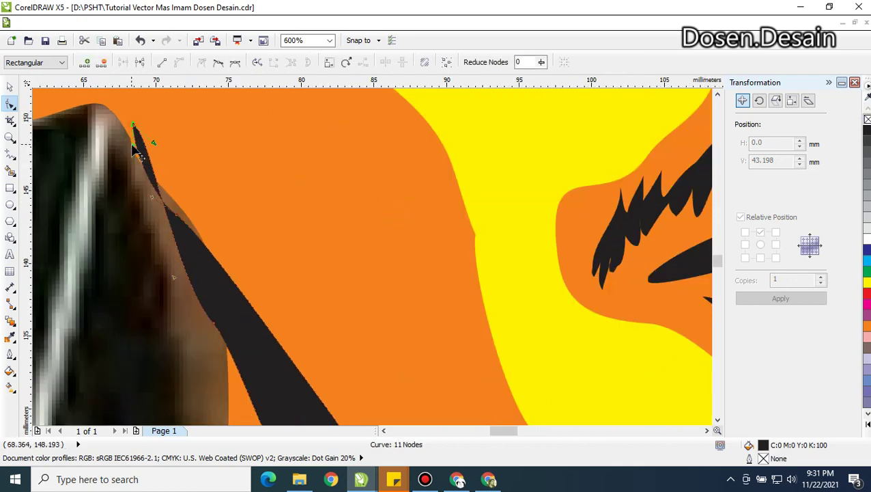
left_click_drag(134, 147, 151, 165)
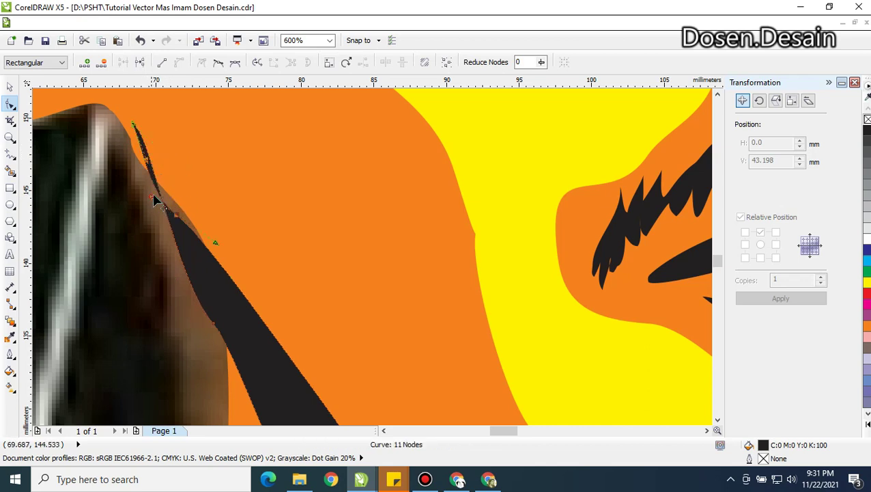
left_click_drag(155, 200, 144, 160)
scroll(164, 215, "down", 2)
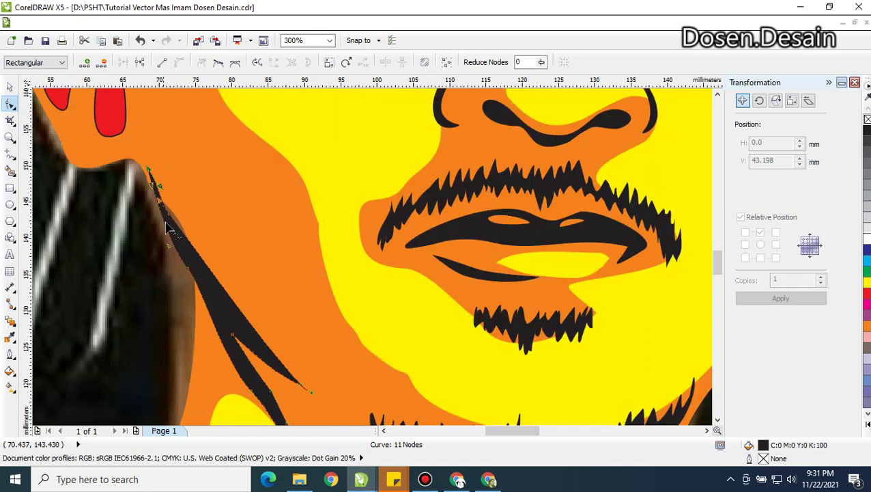
left_click(179, 222)
key("Delete")
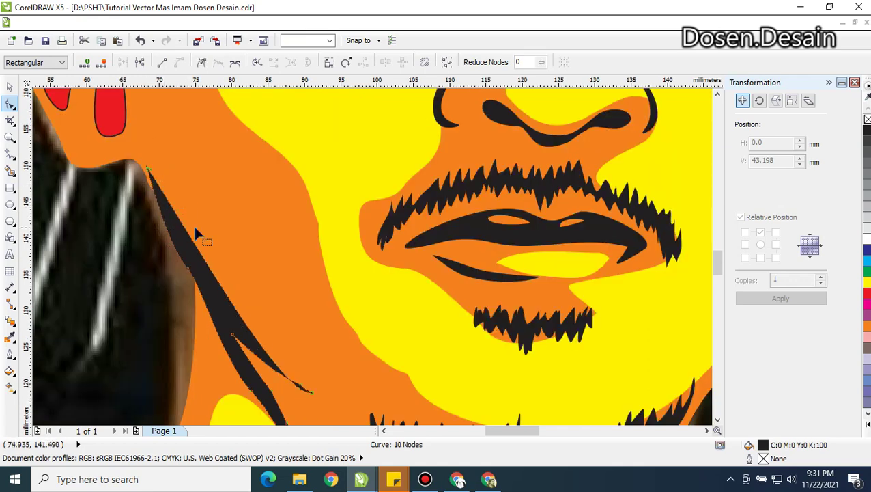
scroll(296, 391, "up", 2)
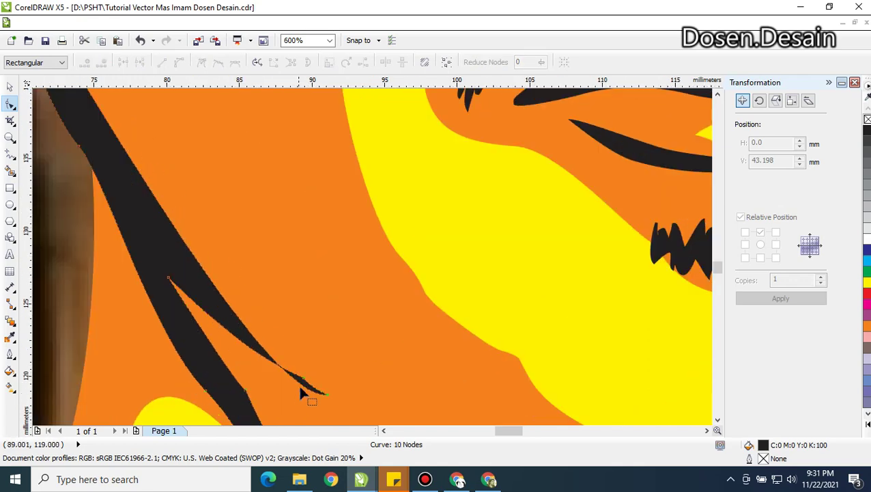
Delete the surplus node near the end of the neck crease's shorter prong and straighten the curve leading into its tip
left_click(305, 383)
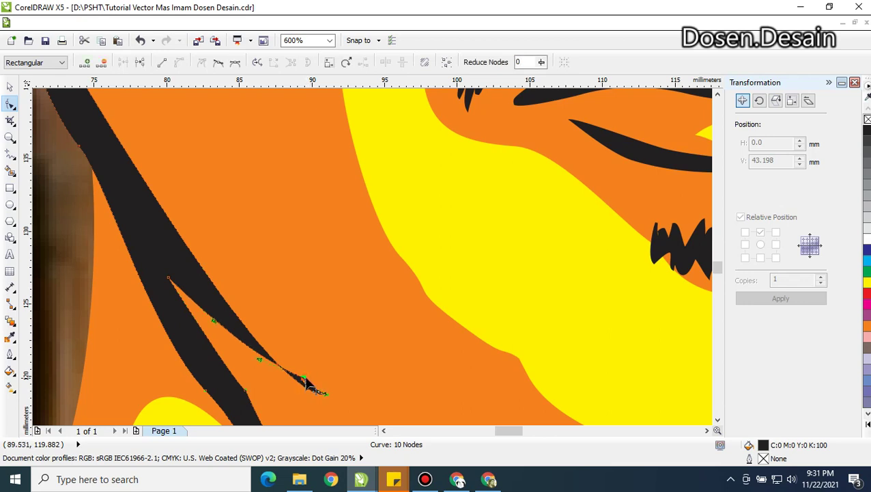
key("Delete")
left_click(325, 394)
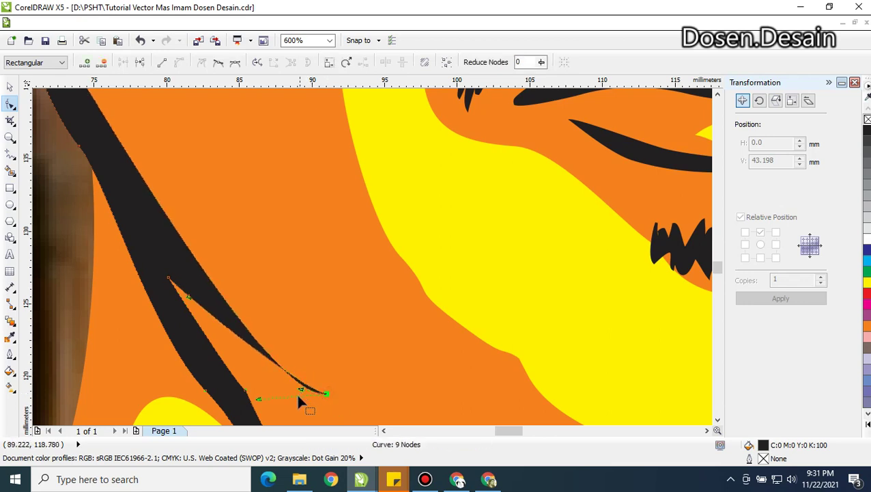
left_click_drag(260, 401, 125, 217)
Move the upper tip of the black neck crease up to the corner where the earlobe meets the neck
scroll(144, 249, "down", 3)
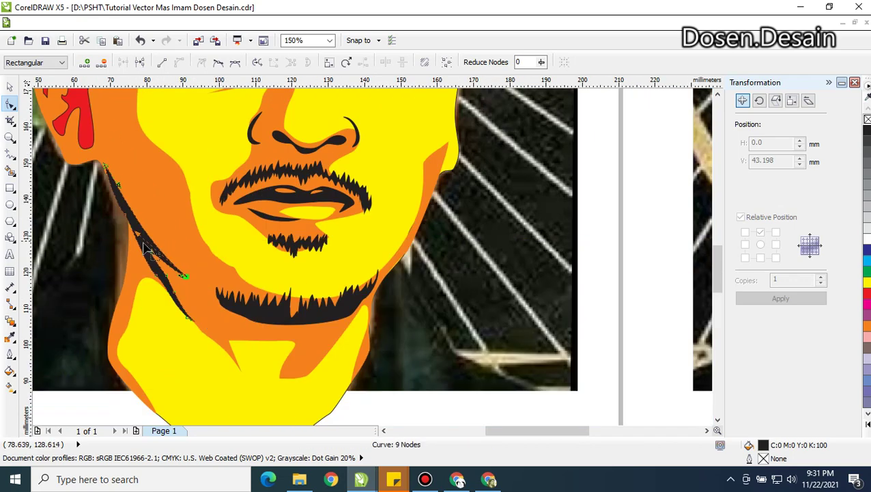
scroll(87, 172, "up", 2)
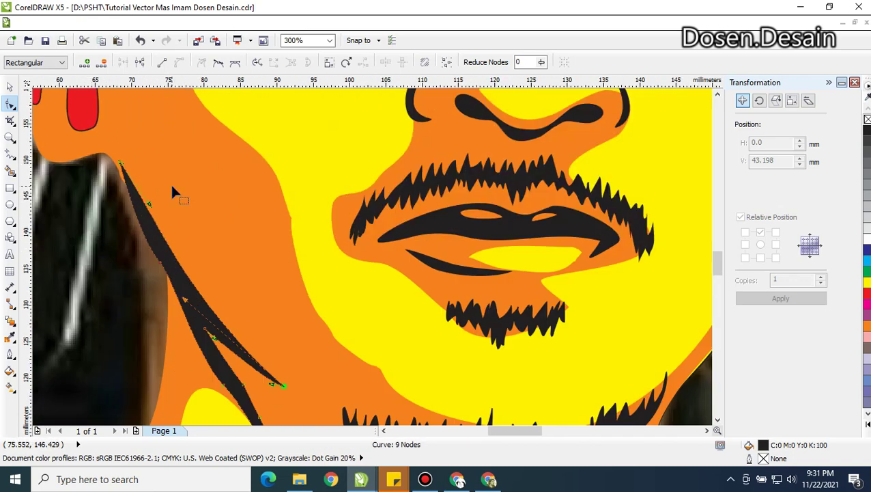
left_click_drag(122, 165, 112, 157)
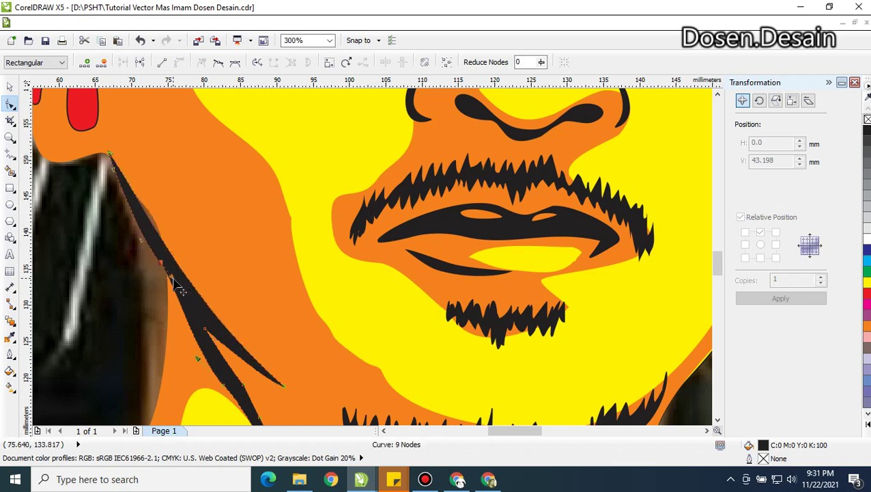
left_click(175, 282)
key("Delete")
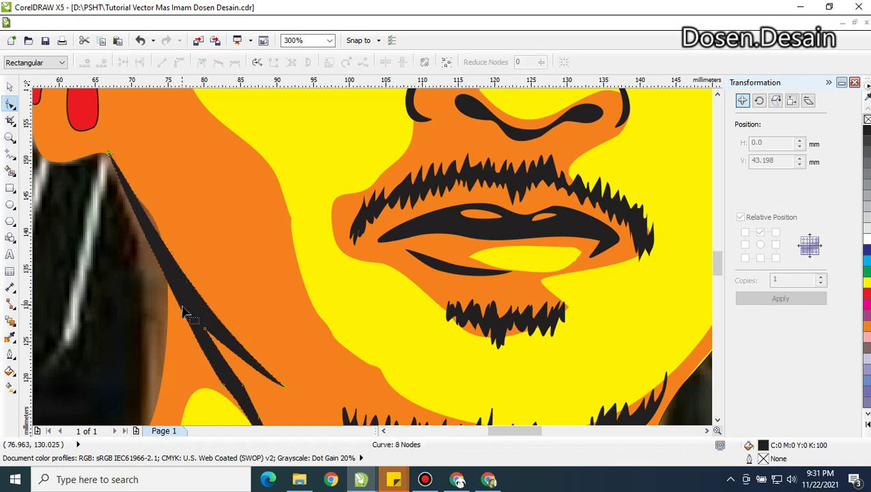
key("ctrl+z")
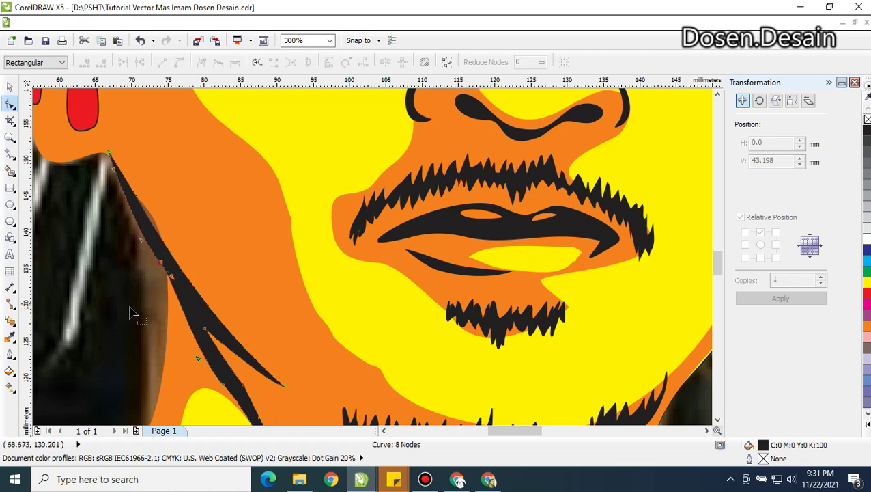
Smooth the outer edge of the neck crease beside the fork by adjusting its curve, adding a node and deleting surplus ones
left_click_drag(175, 282, 195, 313)
left_click_drag(173, 260, 171, 262)
scroll(195, 350, "down", 1)
scroll(212, 372, "up", 1)
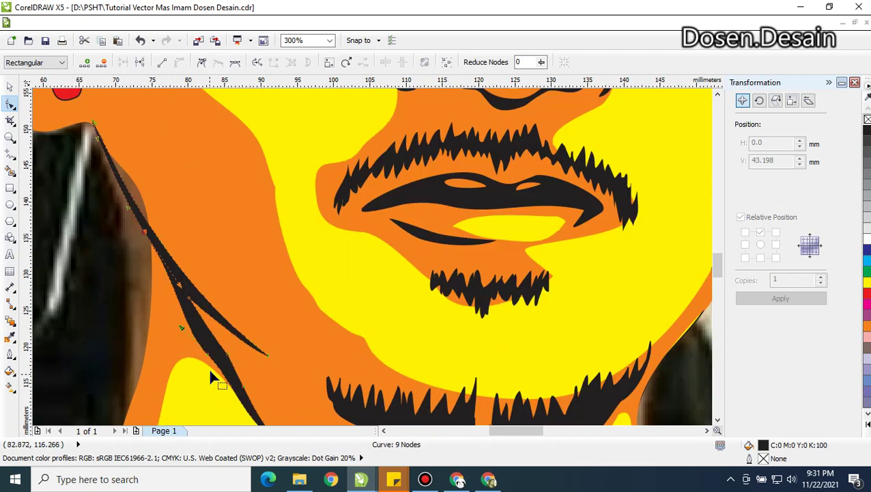
double_click(164, 266)
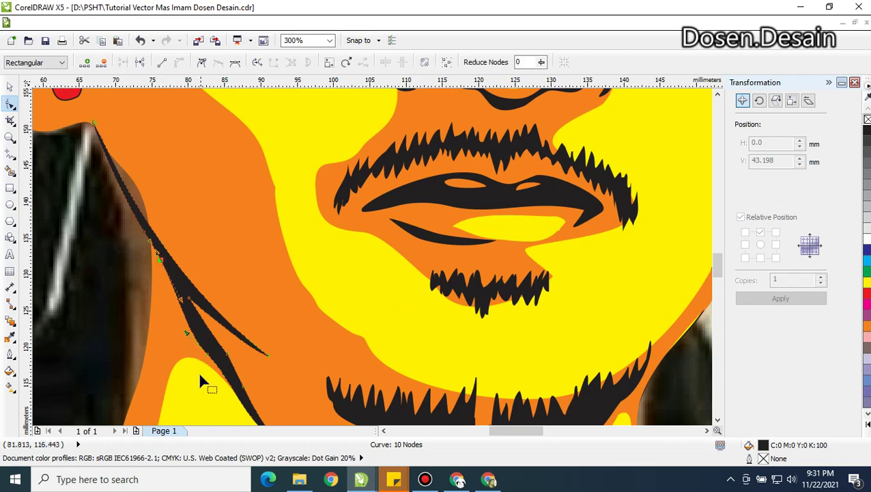
double_click(216, 378)
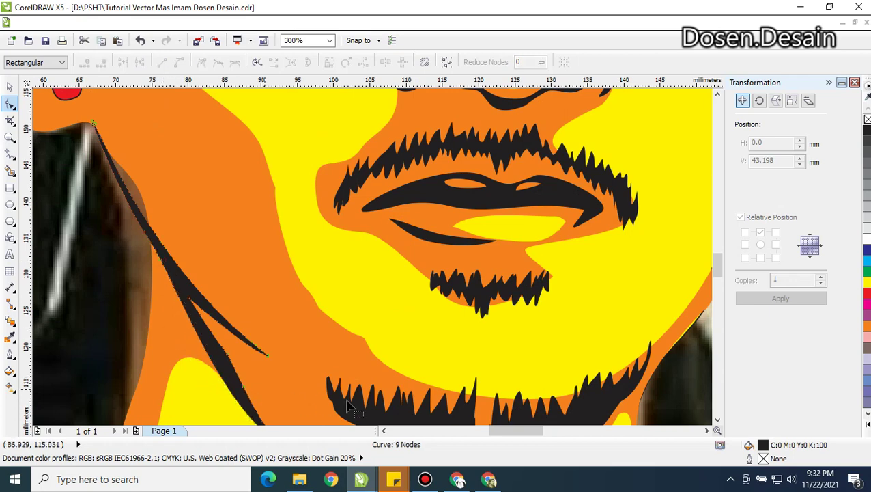
Delete the two surplus nodes midway along the longer prong of the black neck crease
left_click(717, 421)
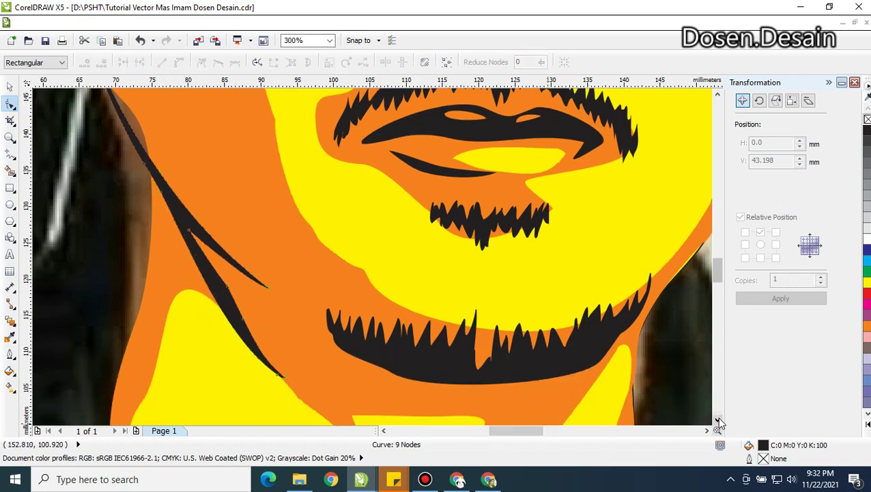
left_click_drag(187, 268, 253, 332)
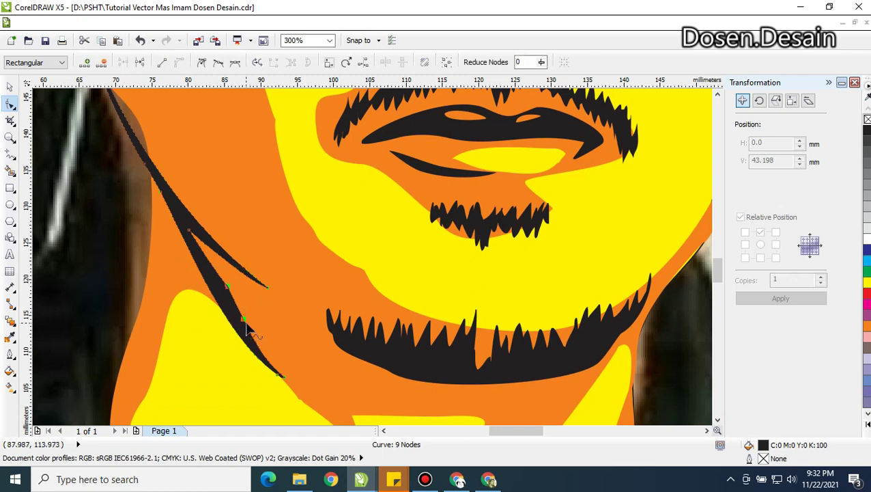
key("Delete")
Slim the longer prong of the neck crease by adding a node midway along its inner edge and pulling it inward
left_click(281, 377)
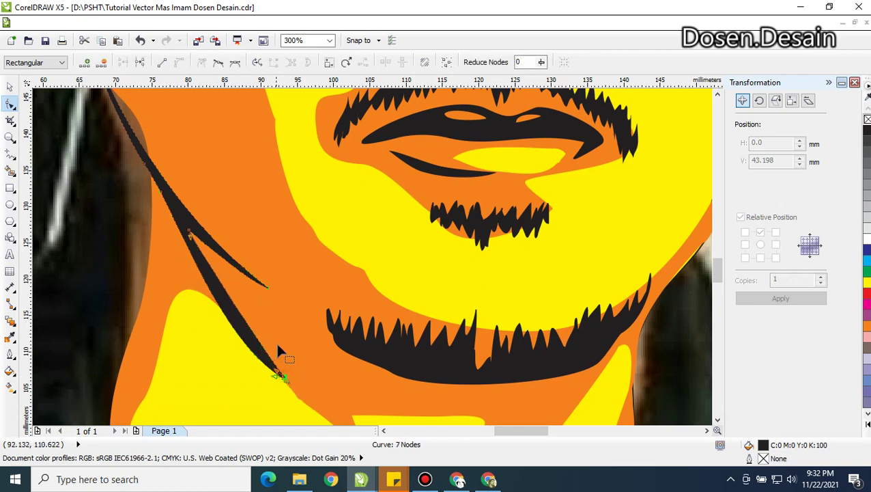
left_click_drag(282, 375, 204, 318)
key("ctrl+z")
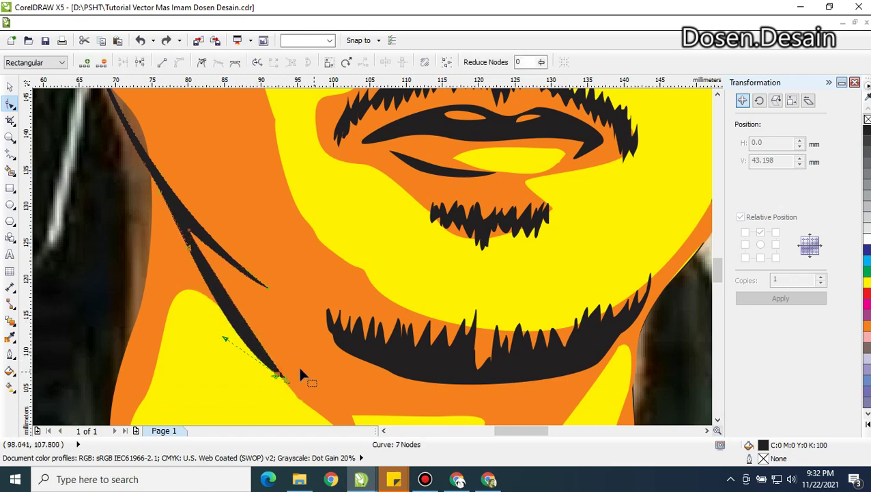
left_click_drag(281, 377, 236, 317)
key("ctrl+z")
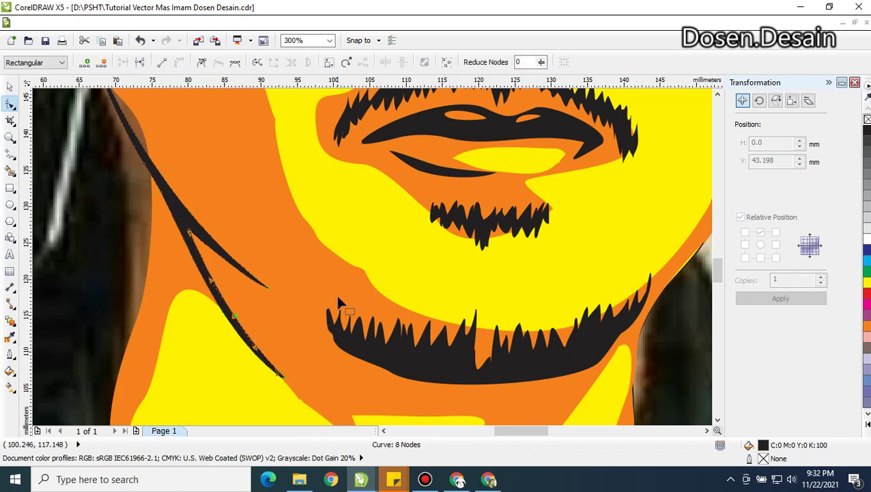
scroll(334, 292, "down", 3)
scroll(275, 270, "up", 3)
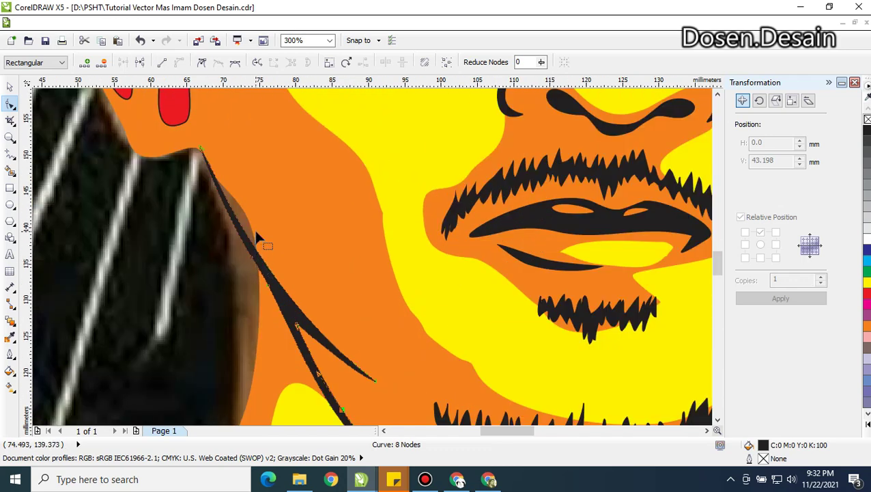
left_click(254, 234)
left_click_drag(249, 228, 242, 234)
key("z")
key("ctrl+z")
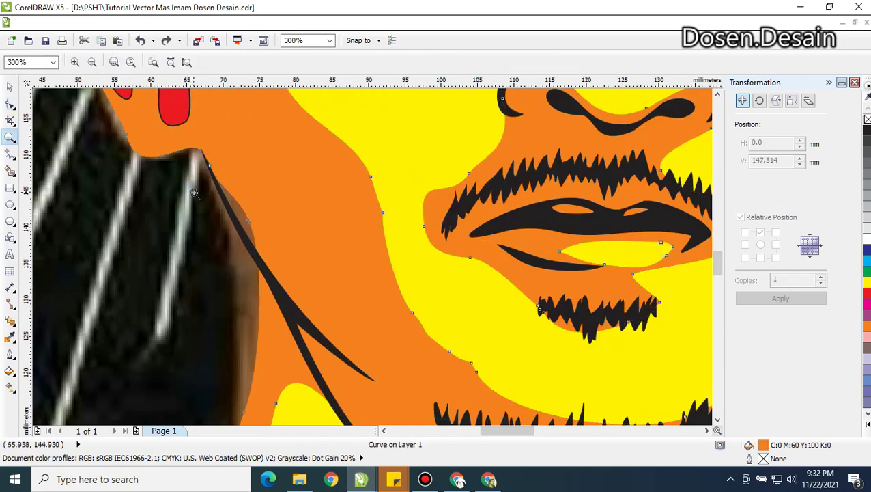
Reshape the orange neck's outer edge below the earlobe, moving its node inward and adding another node lower down to follow the photo
left_click(10, 102)
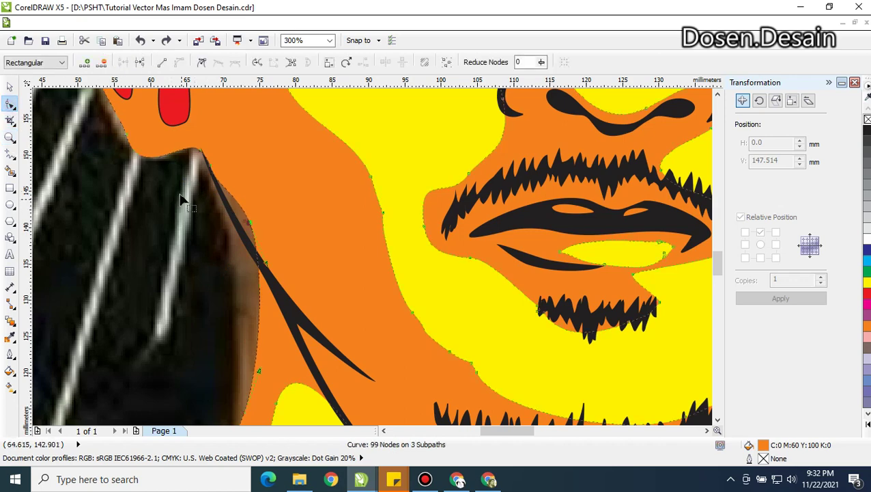
left_click_drag(188, 195, 280, 259)
left_click_drag(251, 225, 233, 235)
double_click(251, 319)
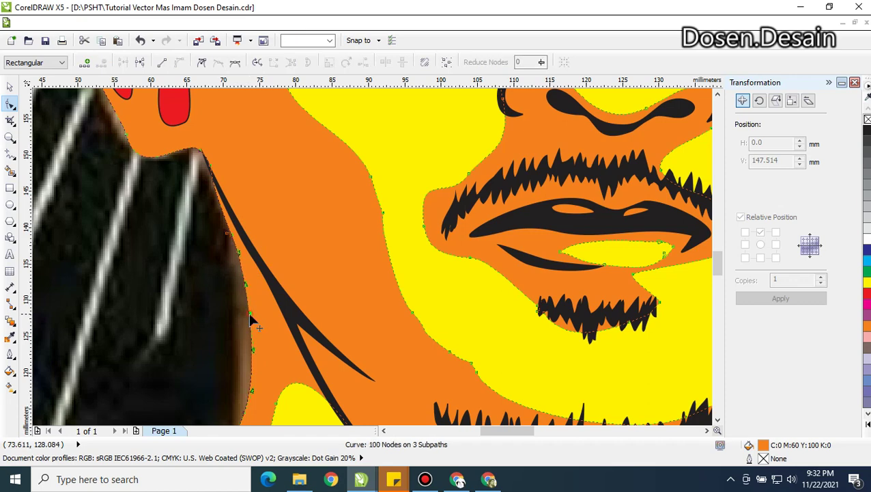
left_click_drag(251, 319, 236, 314)
left_click_drag(232, 234, 229, 260)
key("ctrl+z")
Delete the surplus node on the orange neck's outer edge beside the yellow neck highlight
scroll(245, 358, "down", 1)
scroll(244, 362, "down", 1)
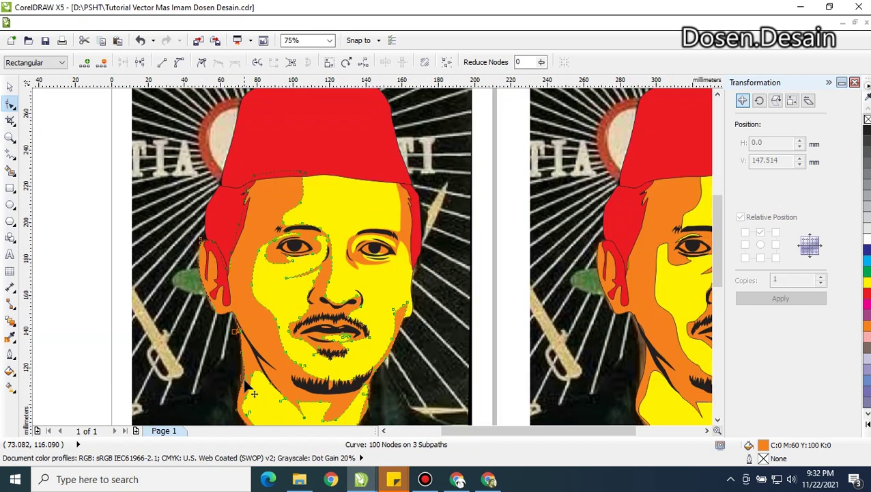
scroll(242, 368, "up", 1)
mouse_move(252, 367)
left_mouse_down()
mouse_move(247, 375)
mouse_move(249, 364)
left_mouse_up()
key("z")
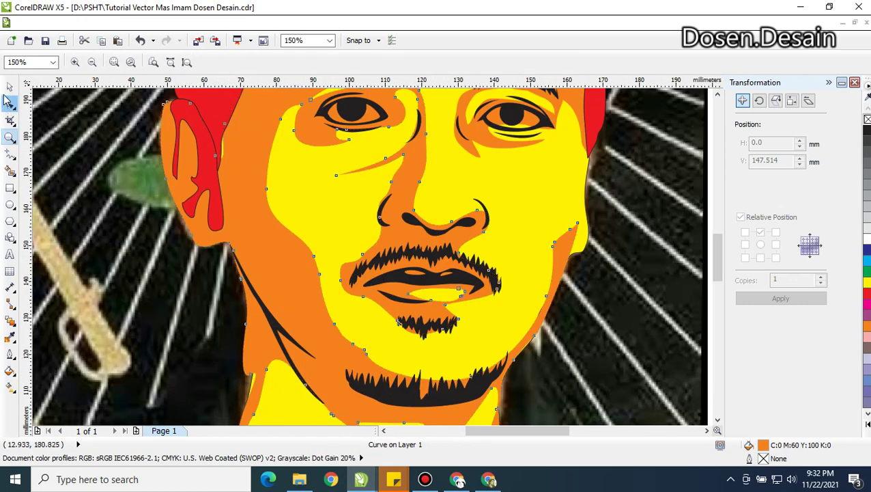
key("space")
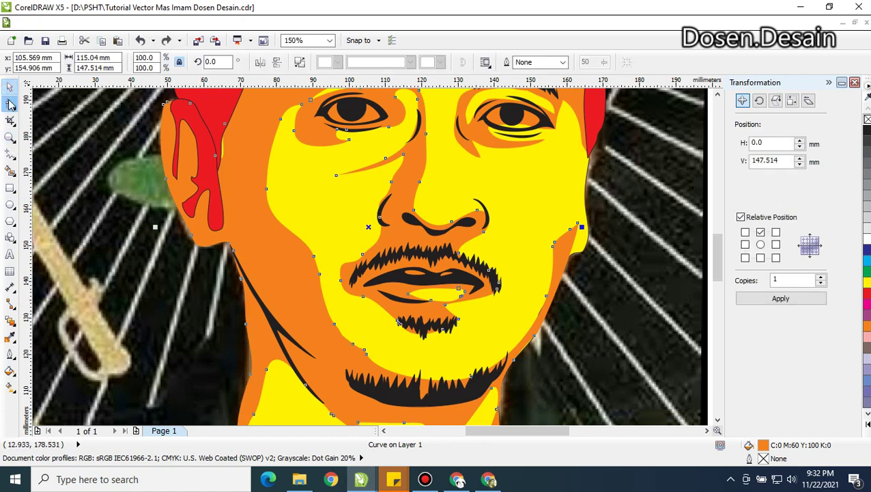
left_click(10, 104)
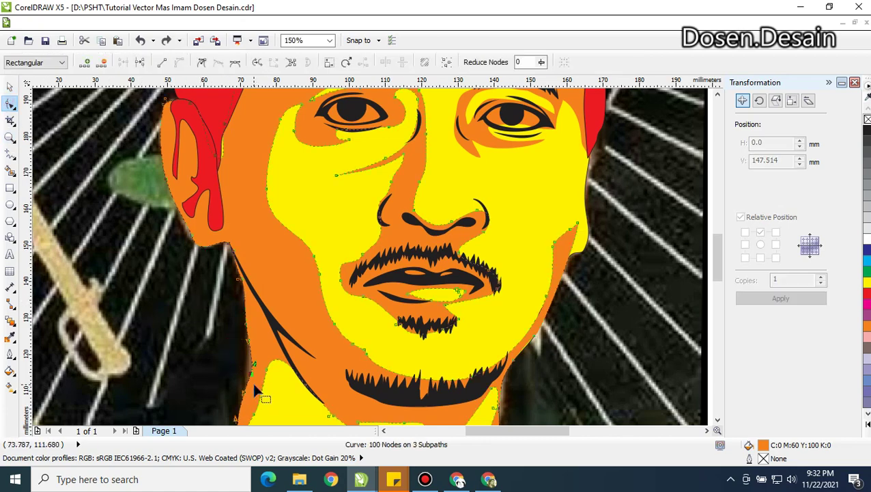
scroll(258, 358, "down", 1)
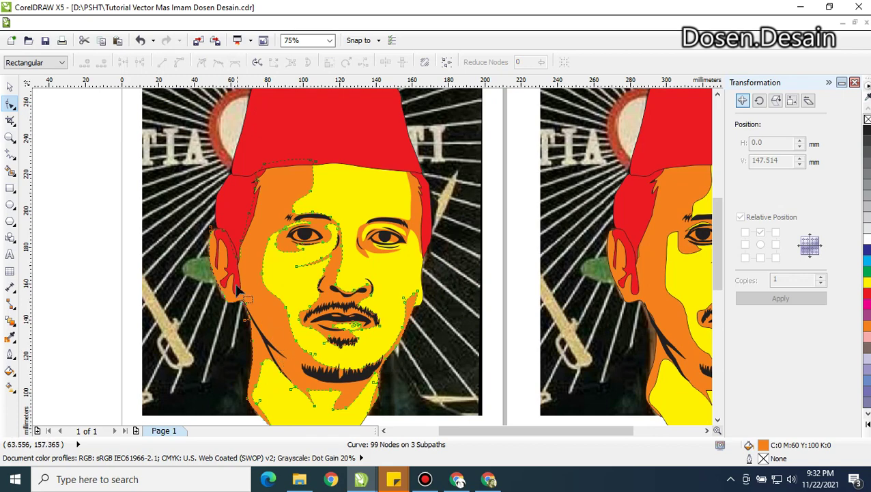
Move the orange face shape's node beside the sideburn so its edge tucks under the red hair
scroll(236, 286, "up", 1)
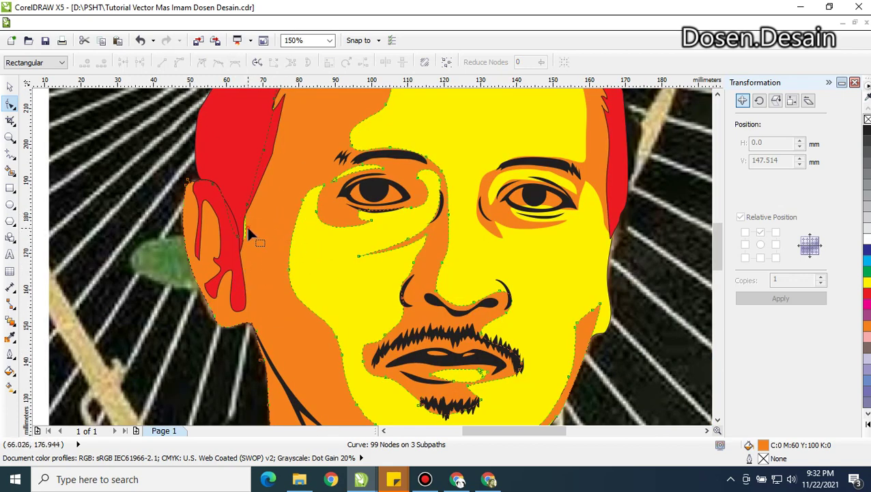
scroll(249, 231, "up", 1)
left_click_drag(247, 236, 242, 234)
scroll(242, 233, "down", 1)
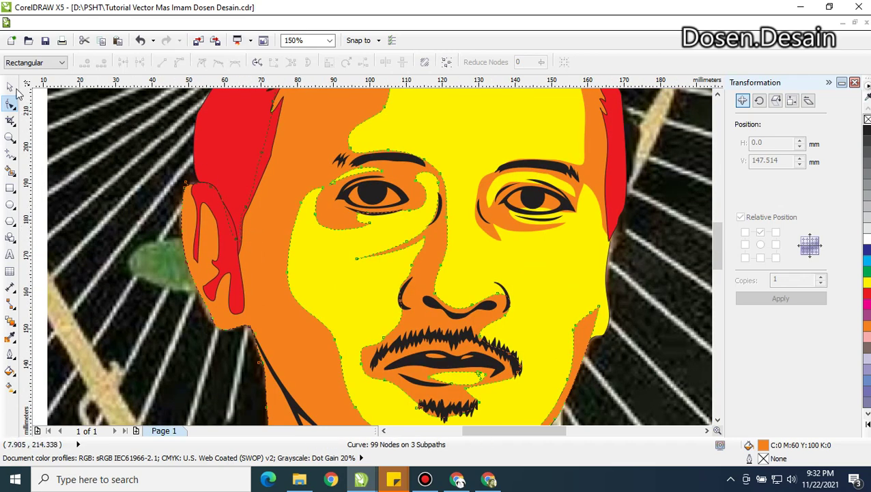
Weld the red side hair and the red ear shading into one shape
left_click(11, 86)
left_click(239, 206)
left_click(209, 202, "shift")
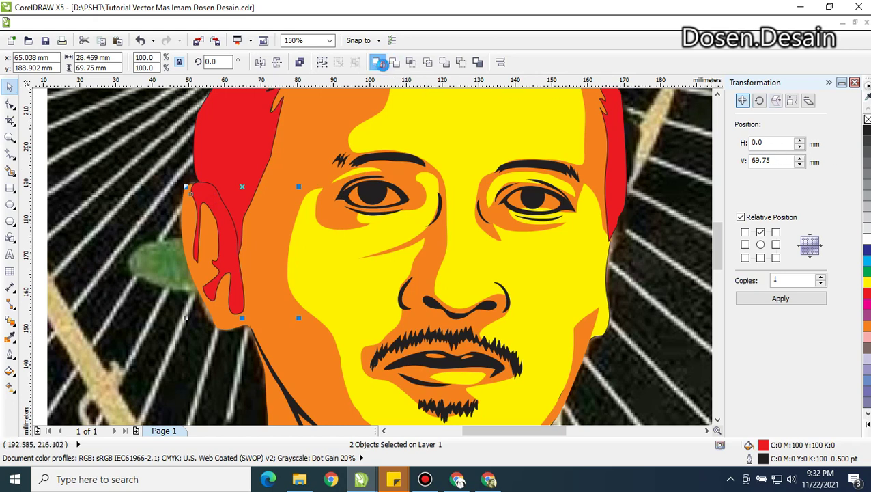
left_click(377, 62)
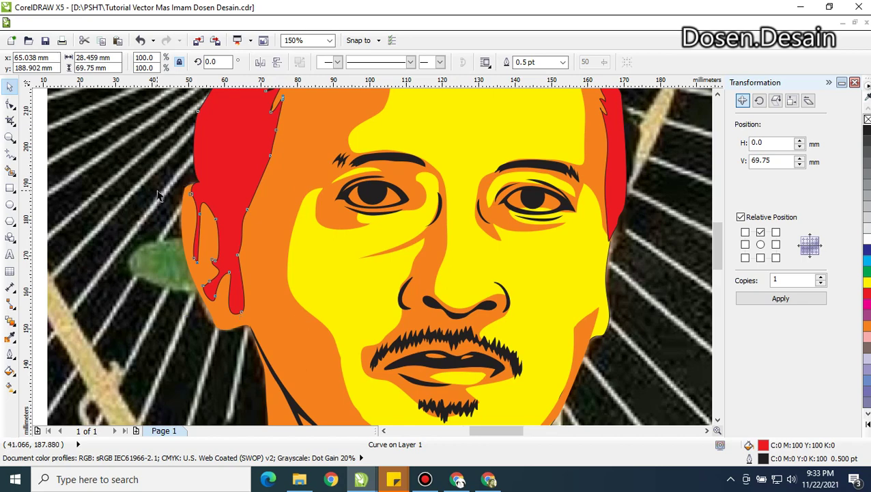
Add a node to the welded red shape at the top of the ear and curve its edge out to the ear's upper rim
scroll(156, 197, "up", 1)
key("F10")
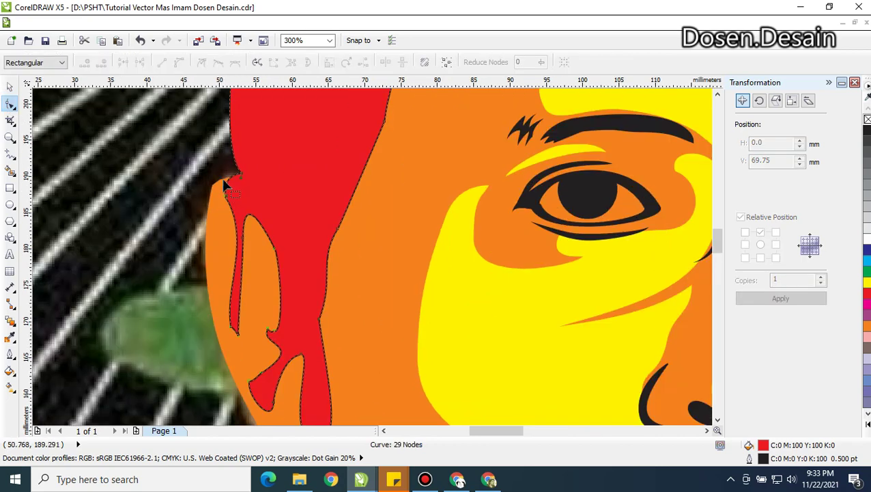
left_click(229, 185)
left_click_drag(228, 186, 184, 176)
scroll(230, 181, "up", 2)
left_click_drag(167, 216, 159, 223)
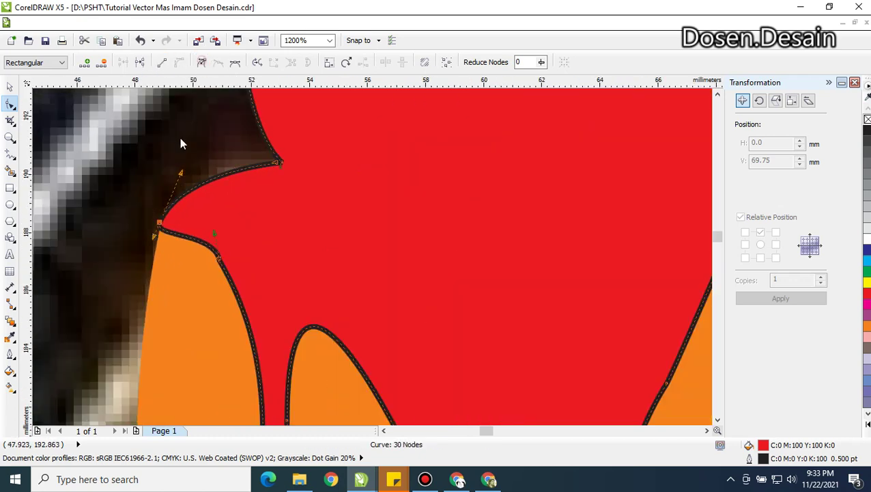
left_click_drag(161, 234, 221, 190)
scroll(227, 268, "down", 2)
scroll(247, 303, "down", 1)
Extend the red spike inside the ear upward and curve both of its sides around the orange inner-ear area
scroll(247, 303, "up", 1)
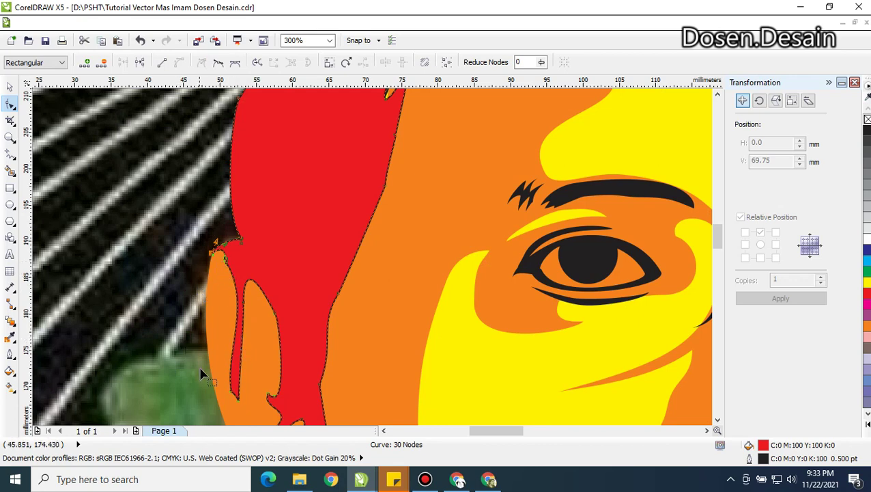
left_click(266, 398)
left_click_drag(266, 398, 247, 354)
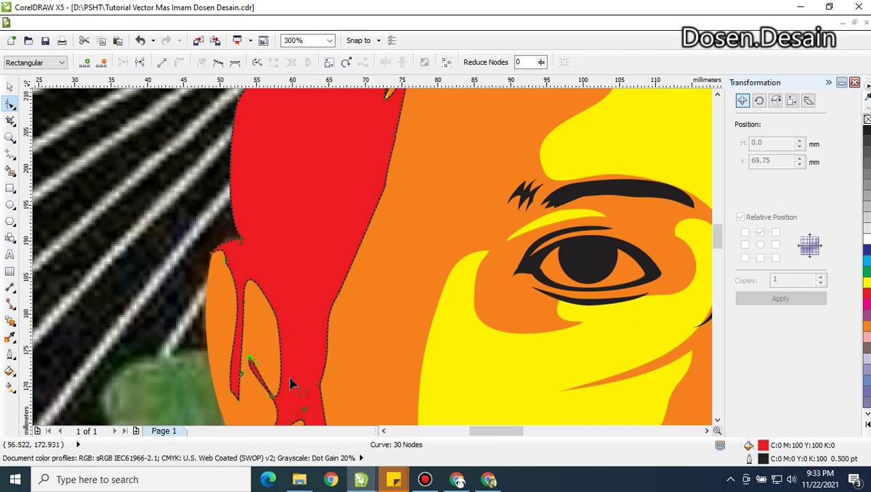
scroll(265, 399, "up", 1)
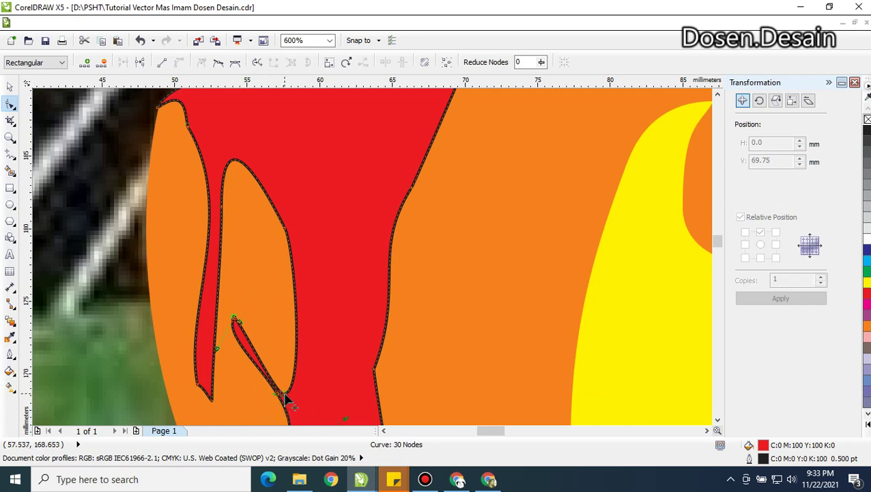
left_click_drag(286, 401, 287, 397)
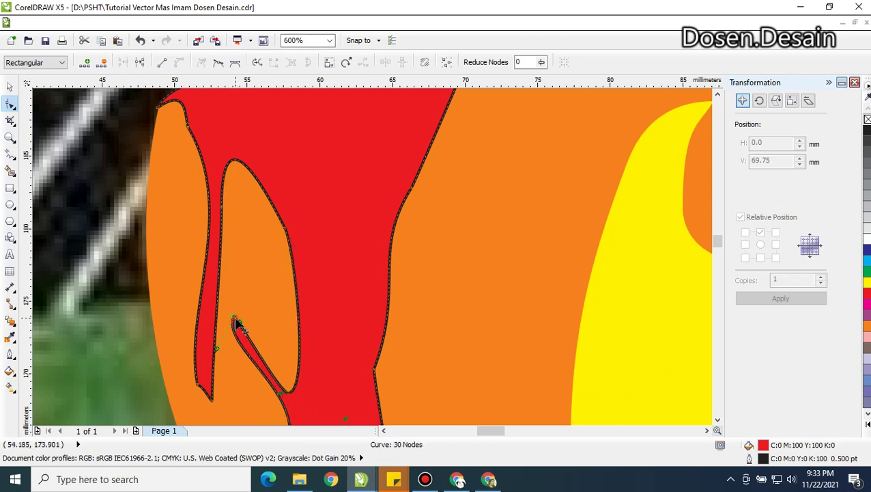
left_click_drag(215, 372, 220, 411)
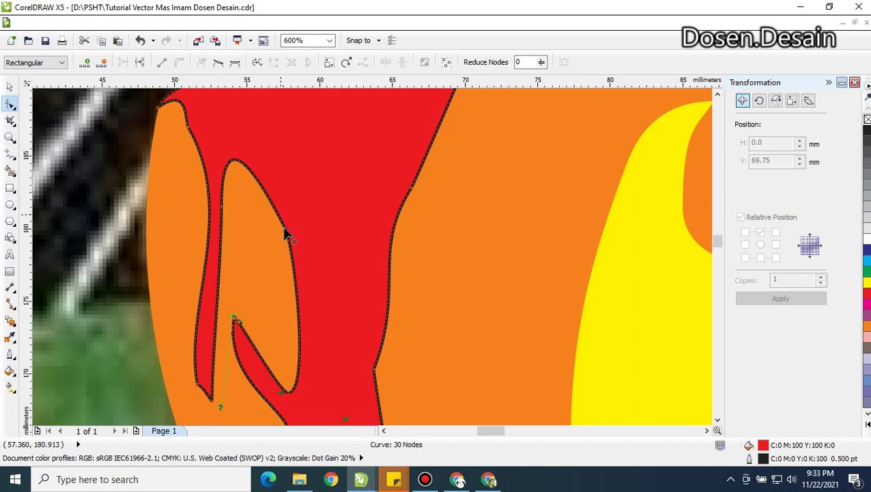
Add nodes to the hair-side edge of the orange inner-ear area and pull them inward to form a wavy contour
key("Escape")
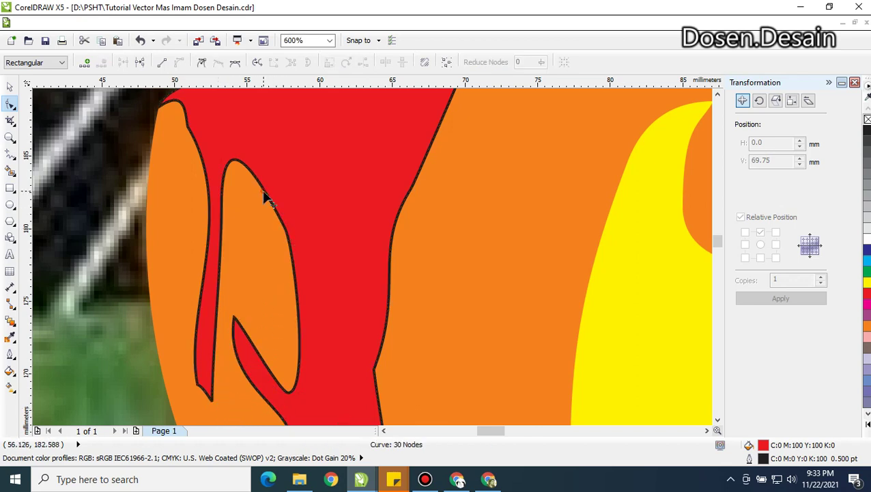
double_click(293, 276)
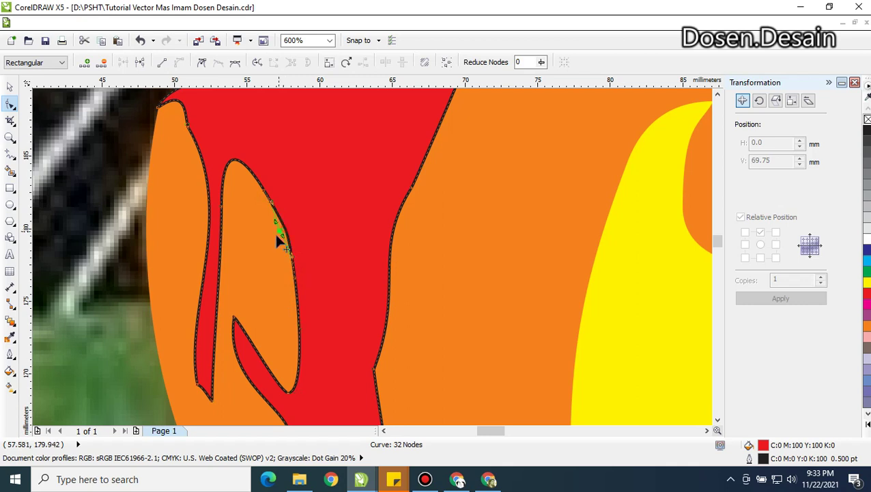
mouse_move(276, 236)
left_mouse_down()
mouse_move(255, 245)
mouse_move(264, 230)
left_mouse_up()
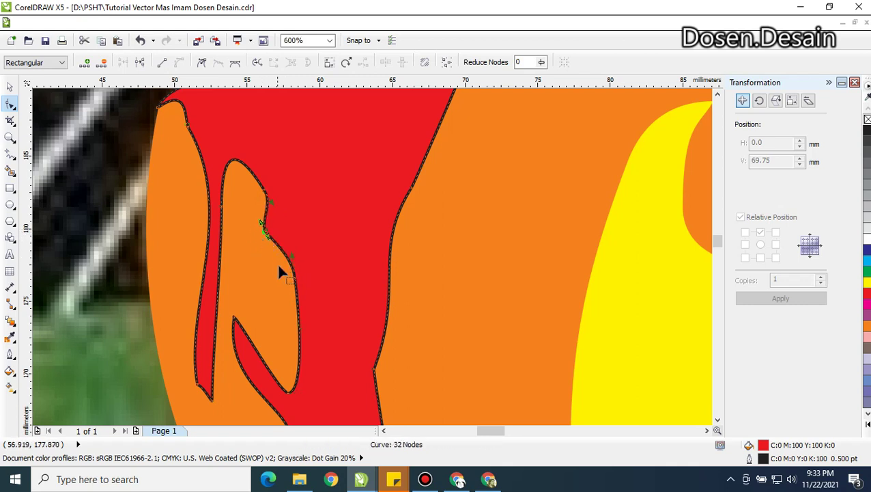
left_click_drag(295, 280, 267, 274)
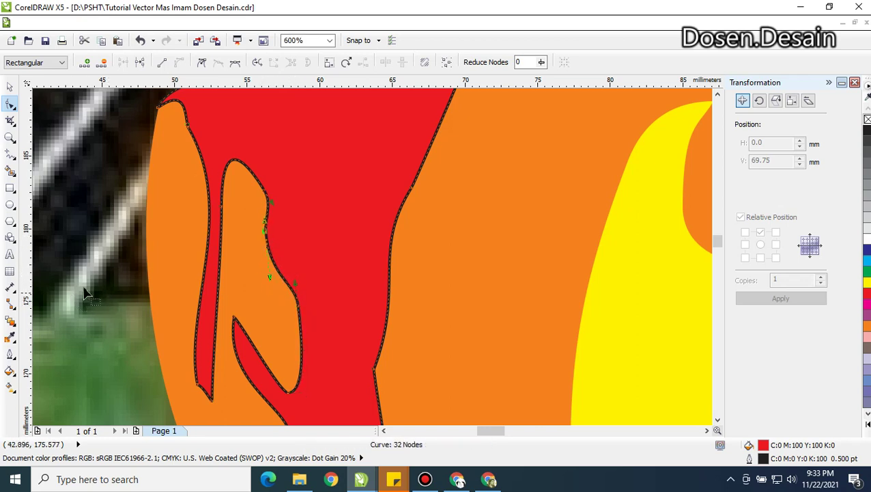
Add nodes along the thin red strip bordering the orange inner-ear area and bend its inner edge into an S-curve
double_click(253, 179)
mouse_move(226, 208)
left_mouse_down()
mouse_move(214, 216)
mouse_move(220, 222)
left_mouse_up()
double_click(216, 280)
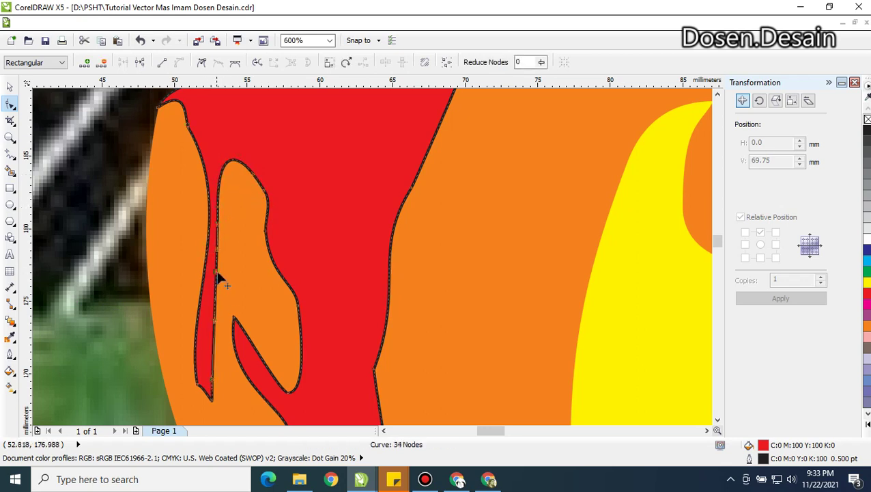
left_click_drag(222, 282, 230, 273)
left_click_drag(211, 383, 204, 308)
Reshape the lower red lobe of the ear shading by moving its node closer to the rest of the ear shading
scroll(198, 314, "down", 2)
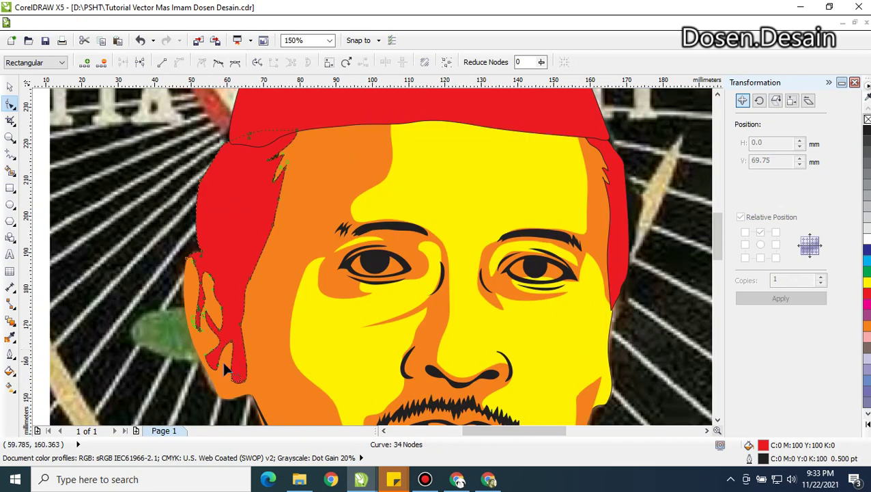
mouse_move(225, 370)
left_mouse_down()
mouse_move(183, 337)
mouse_move(223, 378)
mouse_move(195, 364)
mouse_move(219, 360)
left_mouse_up()
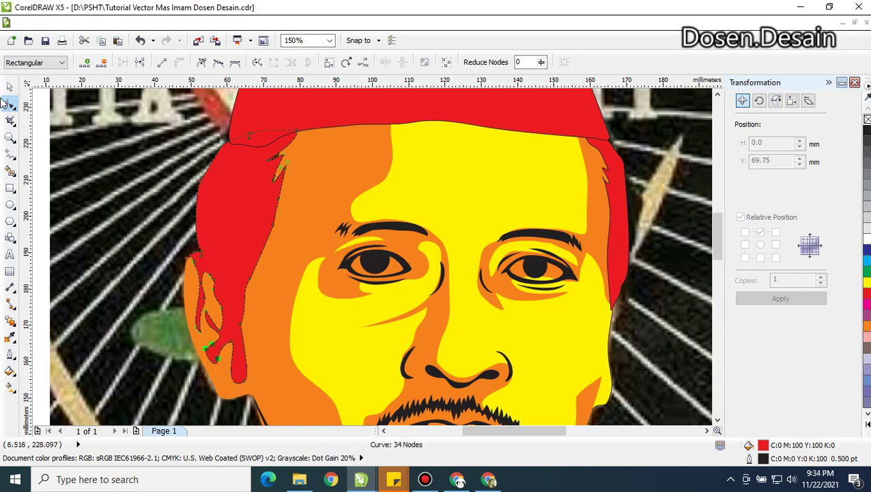
Examine the red hair shape's edges from the ear shading and sideburn up to the hat brim
scroll(224, 399, "up", 2)
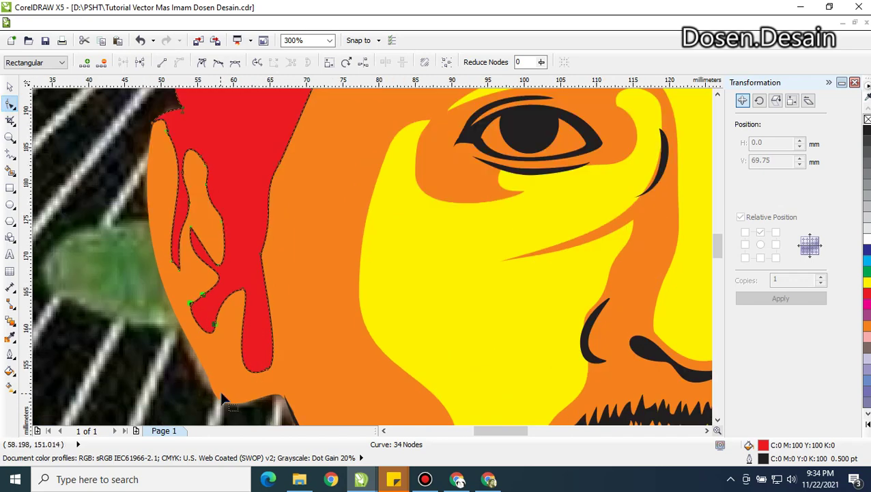
scroll(214, 319, "down", 1)
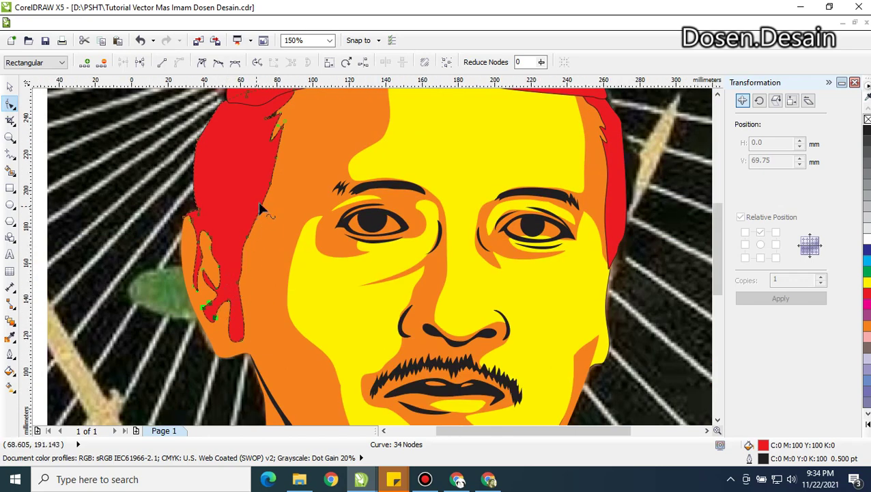
scroll(258, 201, "down", 1)
scroll(254, 151, "up", 2)
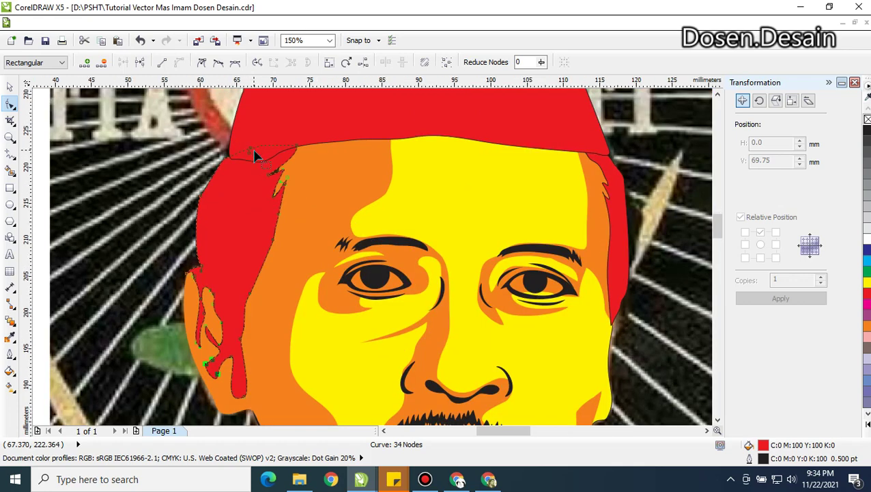
scroll(316, 220, "up", 1)
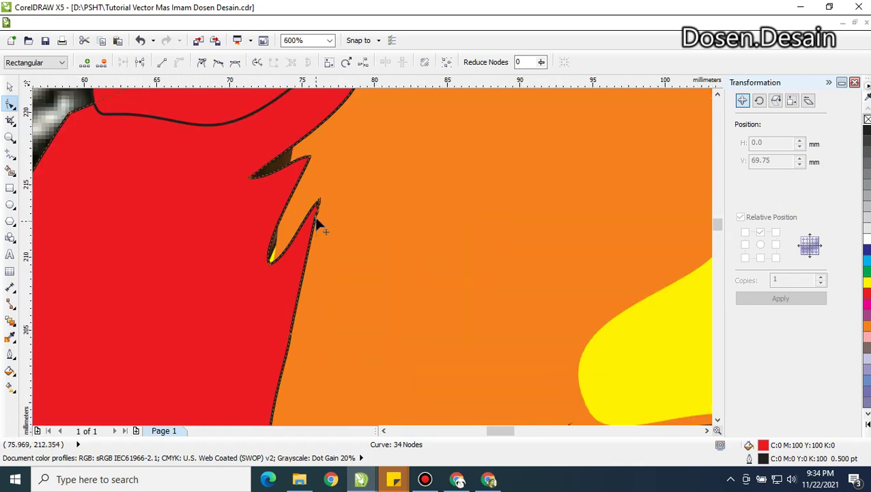
scroll(318, 296, "down", 1)
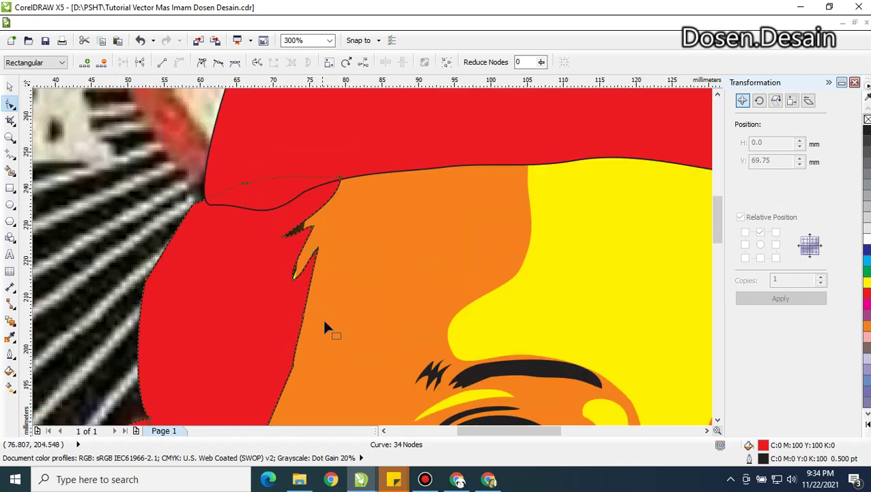
scroll(322, 318, "down", 1)
scroll(717, 420, "down", 4)
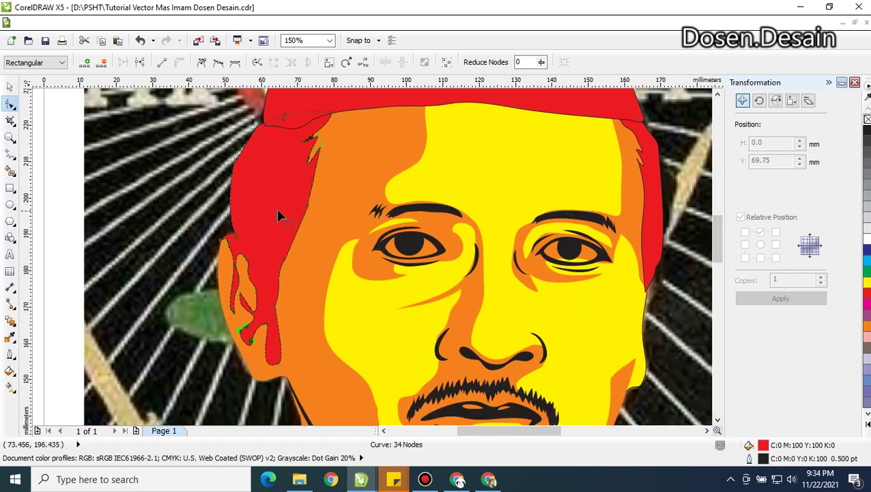
scroll(291, 276, "up", 1)
scroll(277, 293, "down", 1)
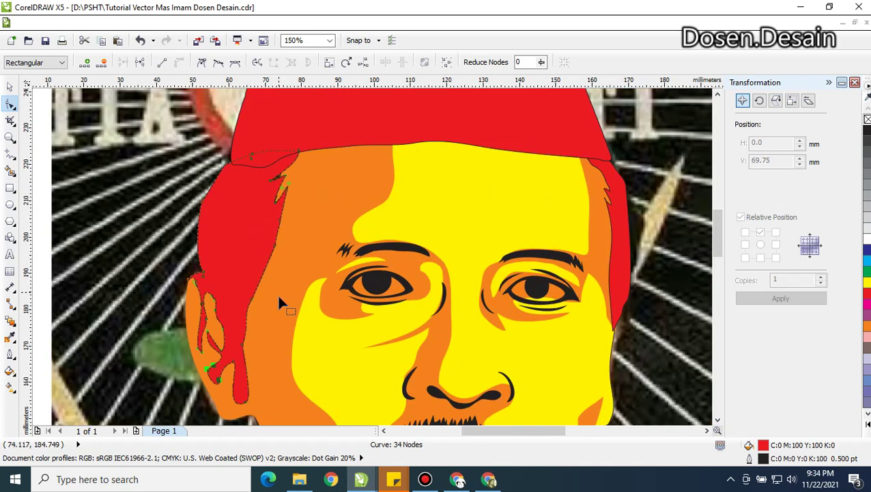
Add nodes on the sideburn's cheek-side edge and pull one into the red shape to cut a pointed notch
double_click(243, 346)
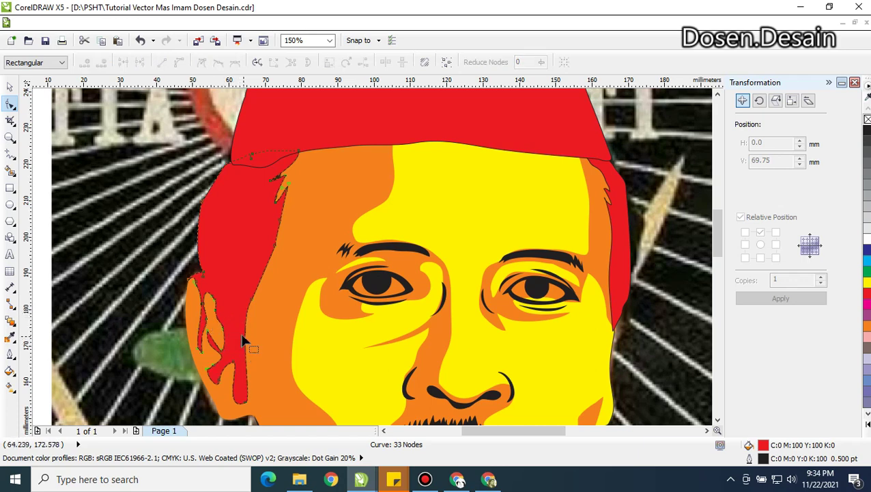
key("ctrl+z")
scroll(242, 345, "up", 4)
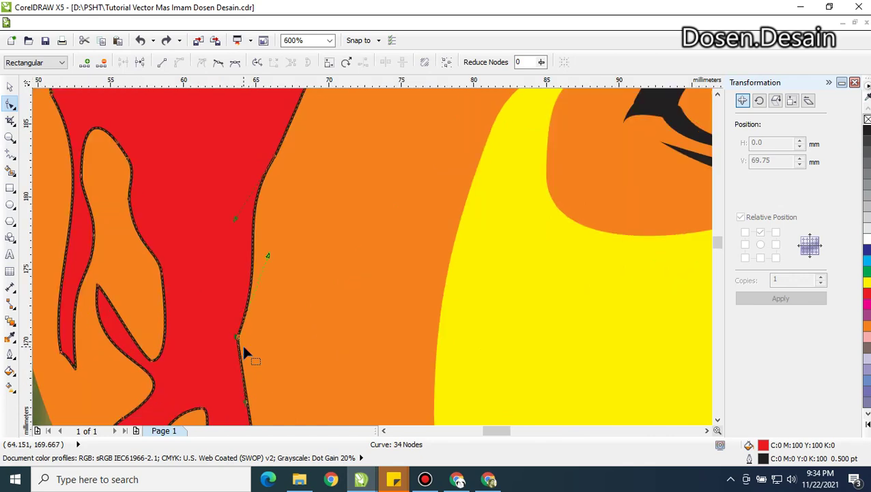
double_click(243, 320)
left_click_drag(241, 317, 230, 270)
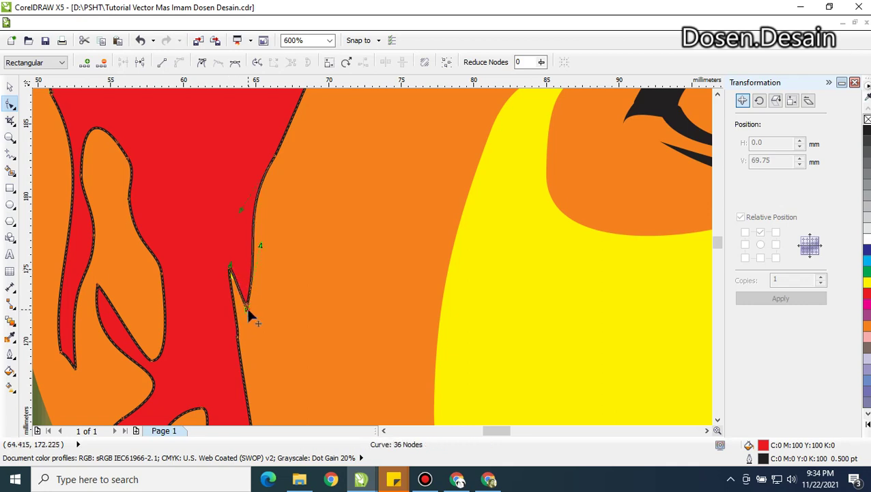
Curve the sides of the sideburn spike, make its tip a cusp, and delete the extra node below the notch
mouse_move(246, 306)
left_mouse_down()
mouse_move(242, 313)
mouse_move(261, 298)
left_mouse_up()
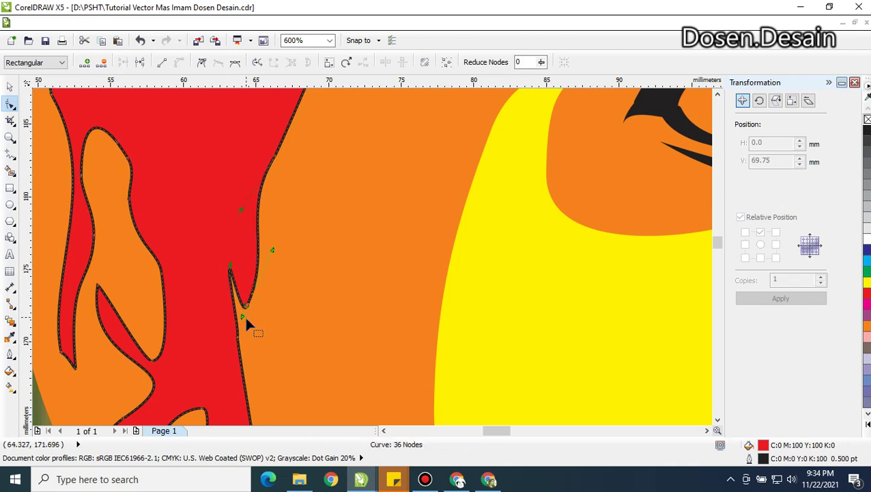
left_click(201, 62)
left_click_drag(244, 318, 235, 275)
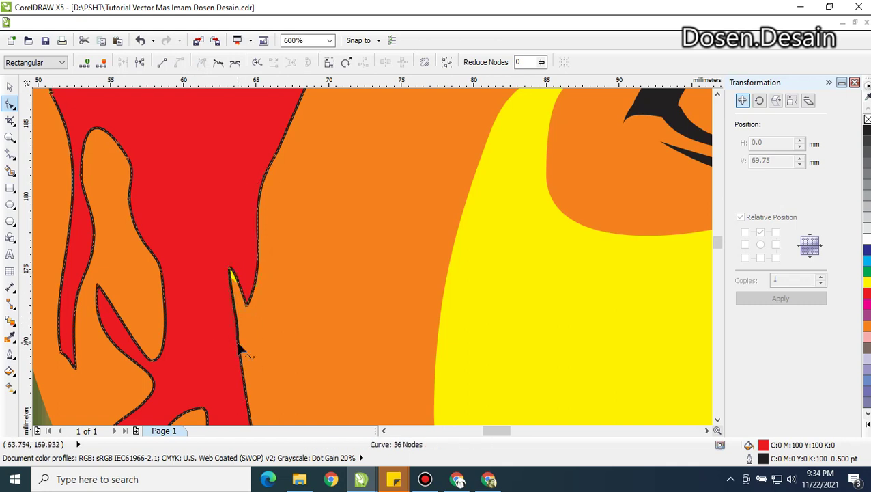
double_click(239, 348)
Move the orange face shape's node beside the sideburn notch further under the red hair to fill the yellow gap
scroll(171, 225, "down", 2)
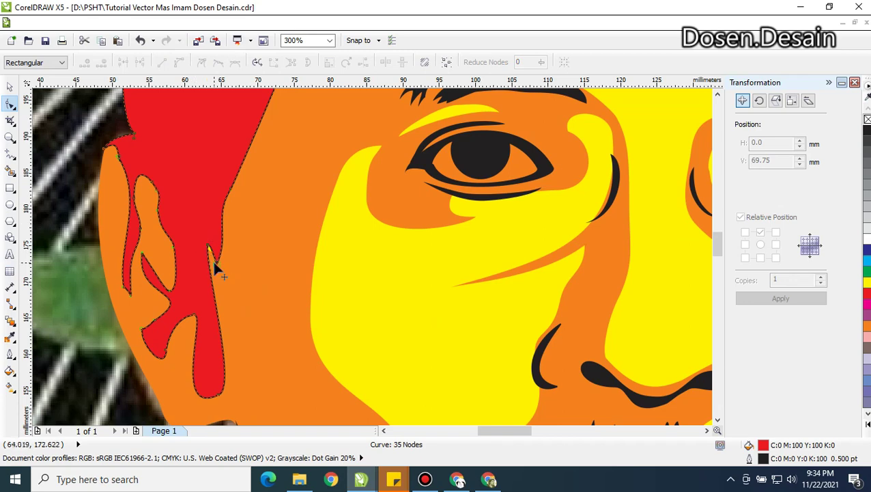
left_click(237, 260)
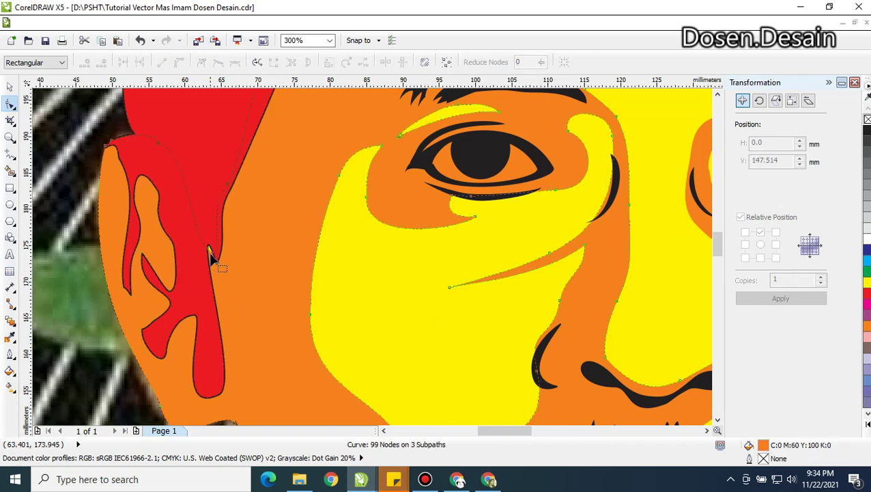
left_click(213, 246)
left_click_drag(214, 249, 204, 236)
Pull the orange face shape's edge at the temple under the red hair to cover the gaps between the hair spikes
left_click(717, 95)
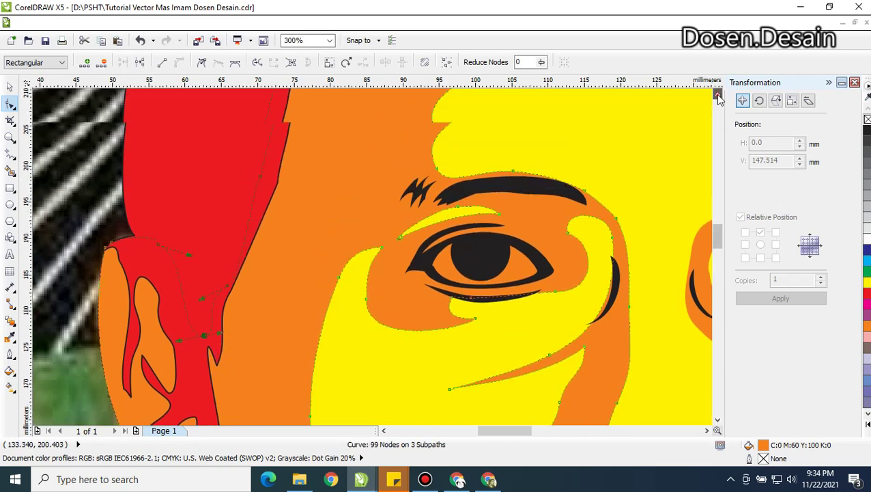
left_click(716, 95)
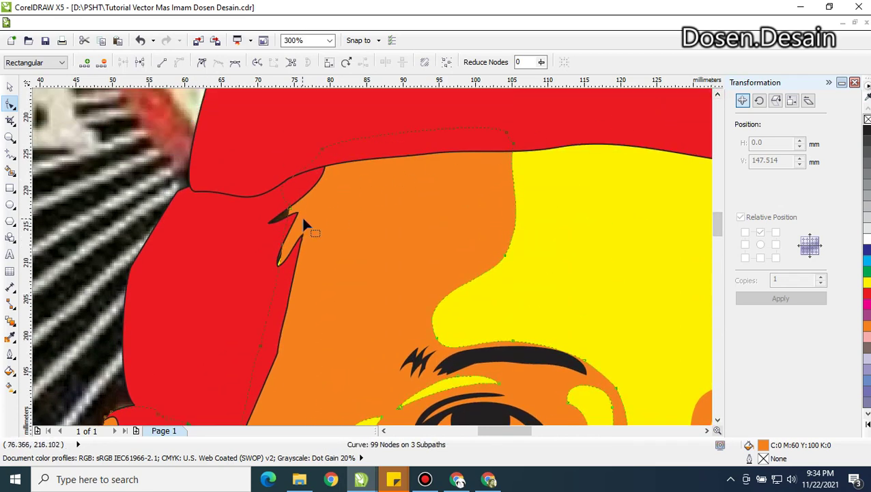
left_click_drag(280, 244, 252, 244)
Extend the upper red hair spike at the temple, curve its sides, and delete surplus nodes near the lower spike's tip
left_click(299, 242)
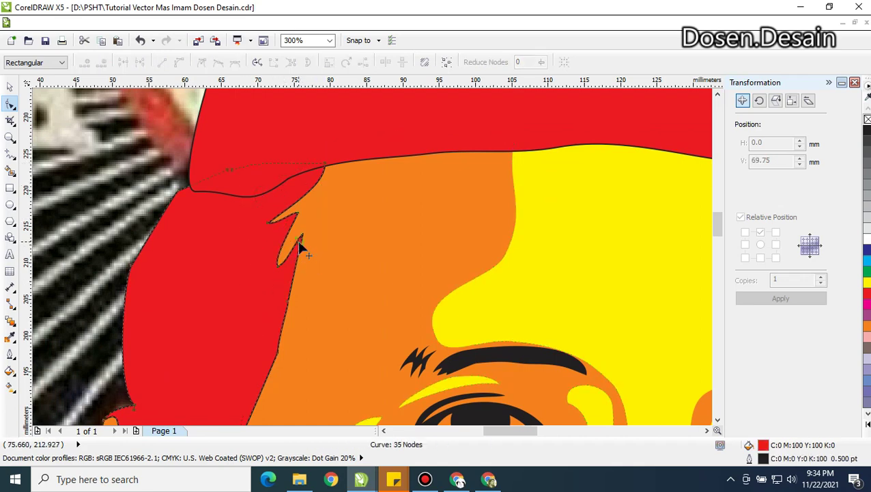
scroll(298, 237, "up", 2)
scroll(234, 233, "down", 1)
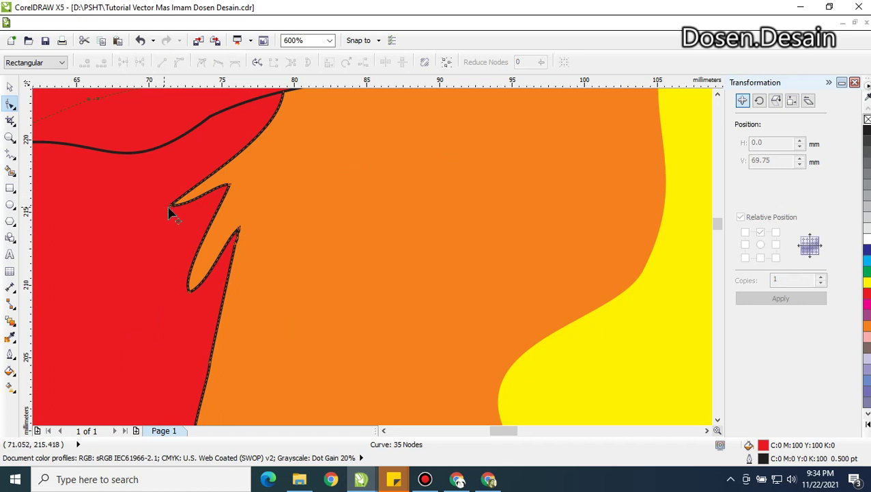
left_click_drag(170, 208, 236, 178)
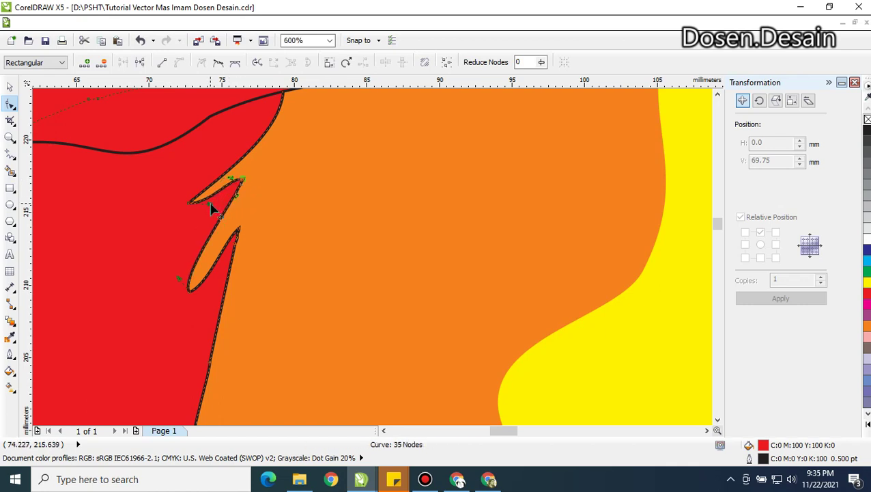
left_click_drag(213, 207, 247, 249)
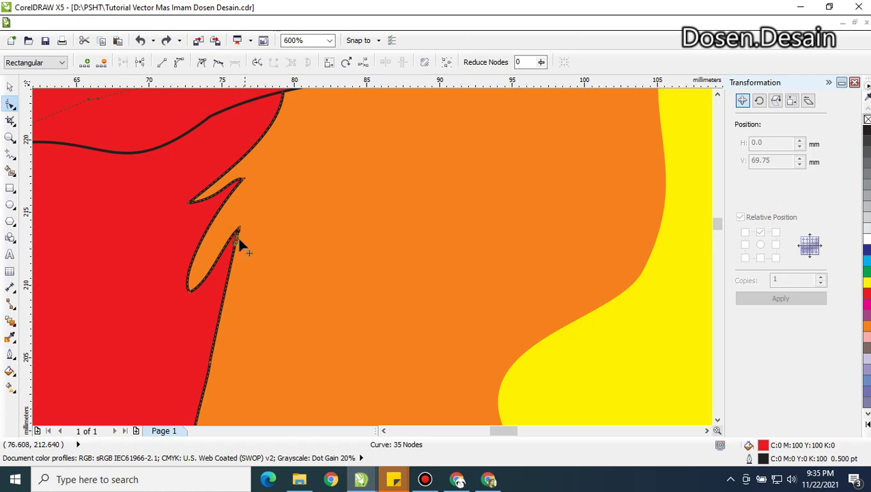
key("Delete")
Examine the cleaned-up portrait as a whole and the black outline of the eye nearest the reshaped ear
scroll(186, 331, "down", 5)
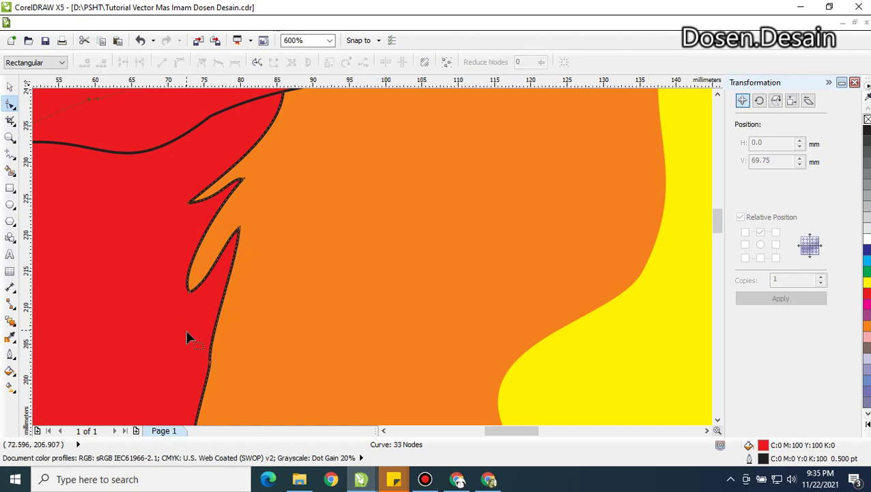
scroll(195, 344, "up", 2)
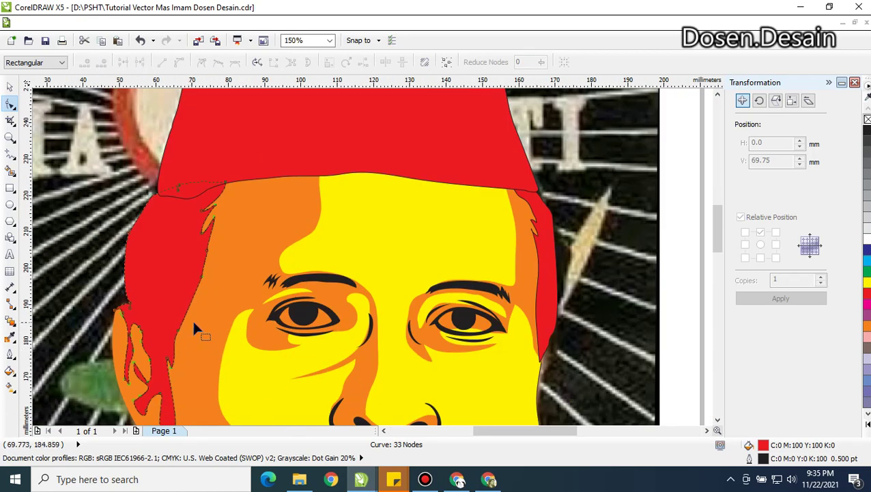
scroll(194, 328, "down", 2)
left_click(9, 86)
key("Escape")
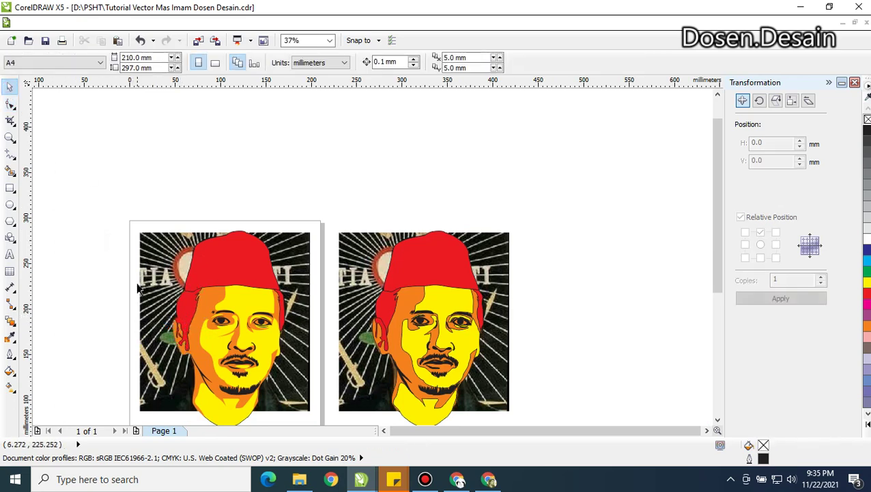
scroll(200, 334, "up", 4)
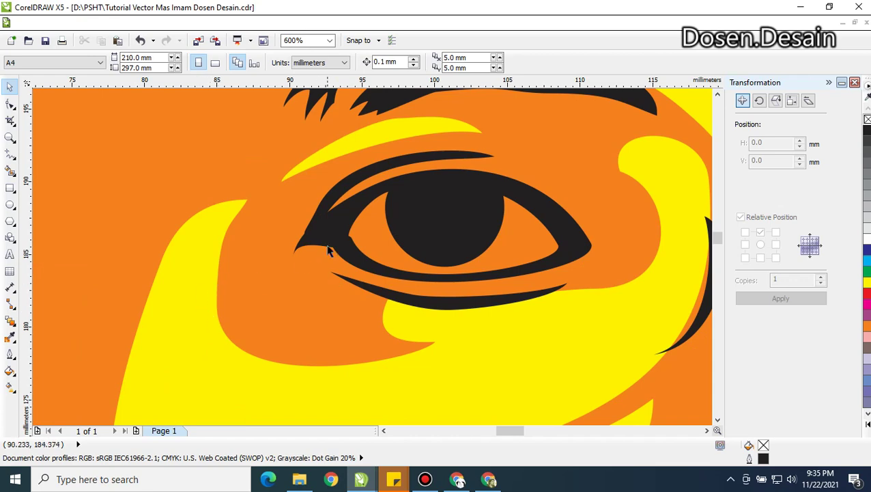
left_click(328, 252)
scroll(328, 251, "down", 4)
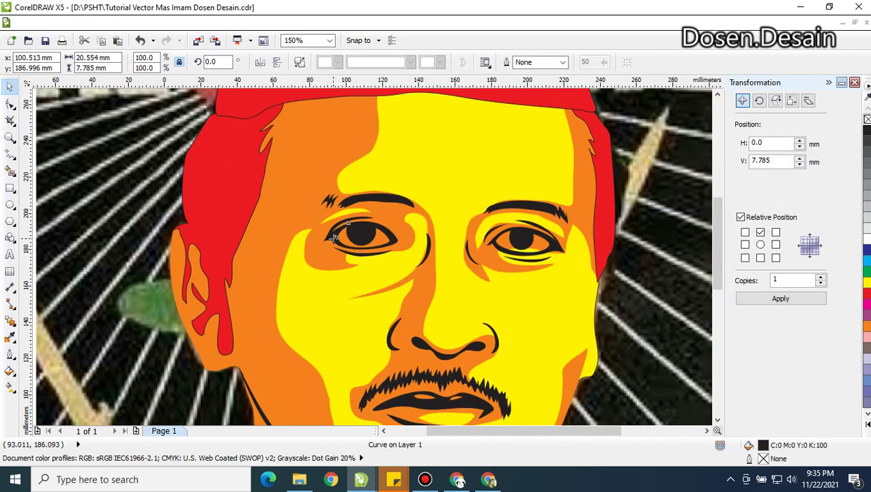
Delete the duplicate portrait and its background photo beside the page
scroll(355, 273, "up", 1)
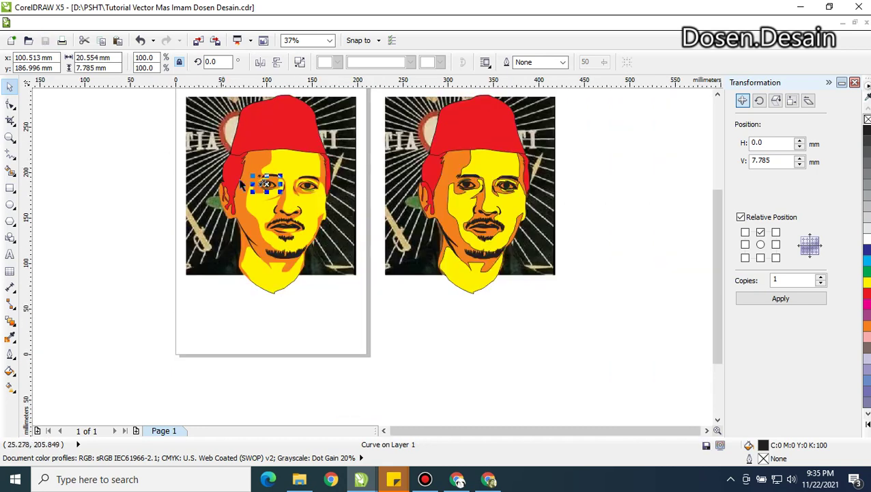
scroll(198, 165, "down", 1)
left_click_drag(381, 98, 591, 337)
key("Delete")
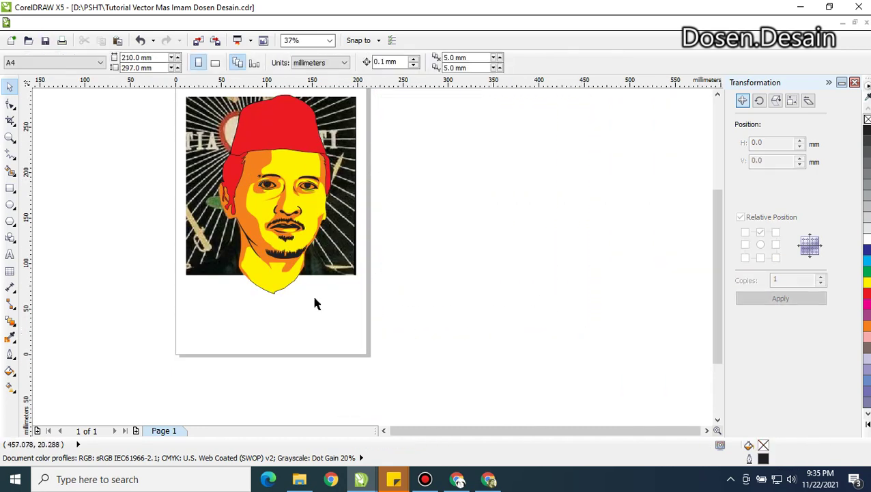
Duplicate the whole portrait with its background photo and place the copy beside the page
left_click(193, 127)
left_click_drag(172, 96, 419, 355)
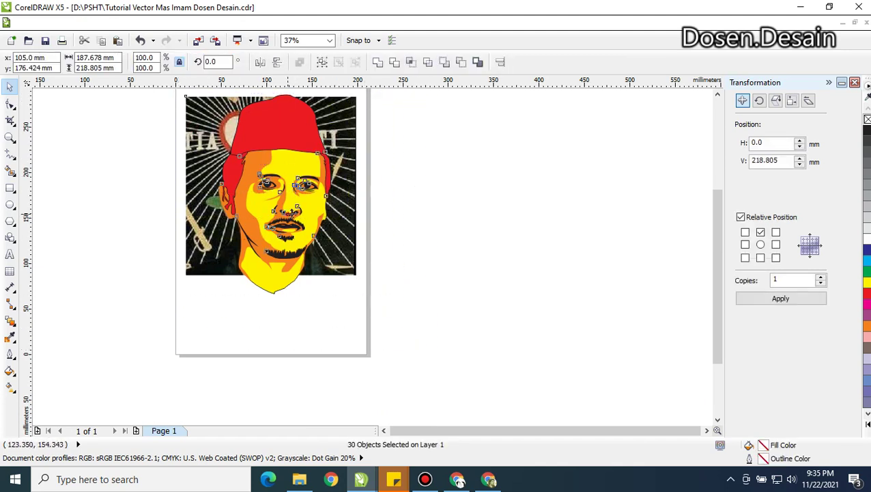
left_click_drag(296, 181, 486, 183)
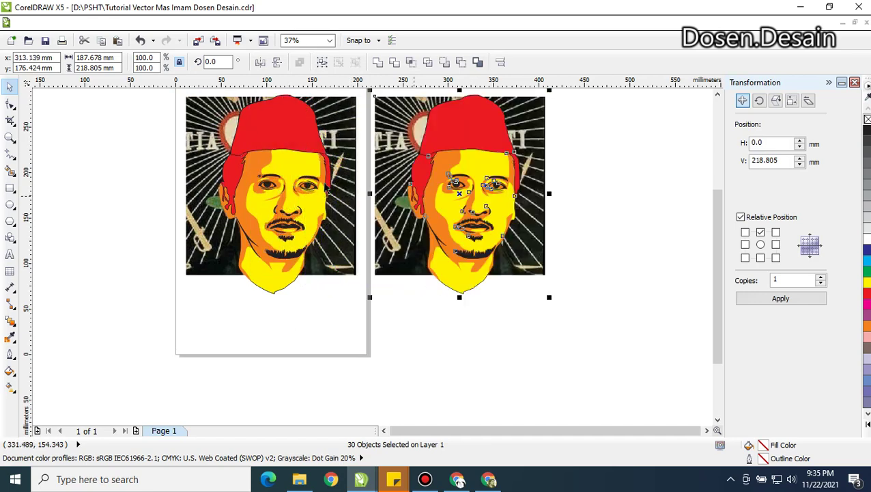
left_click(142, 184)
Stretch the black eyebrow on the ear side horizontally to about 105.7% toward its separate hair strokes
scroll(258, 192, "up", 2)
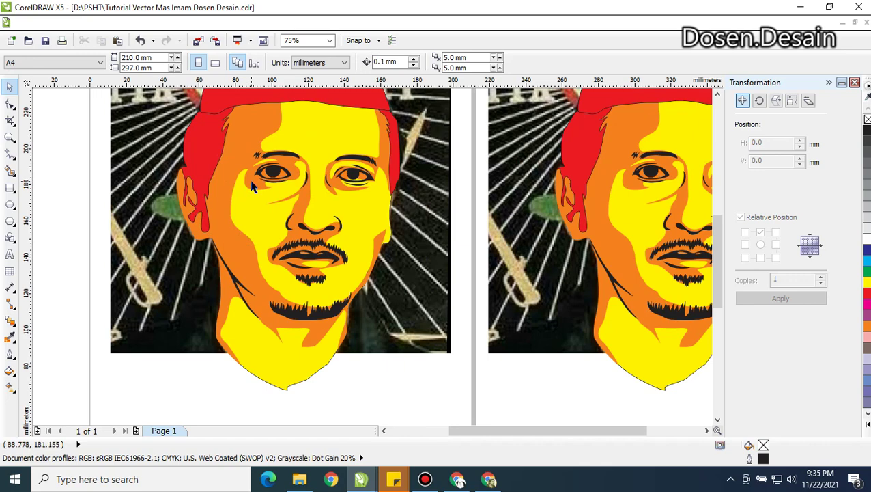
scroll(269, 157, "up", 4)
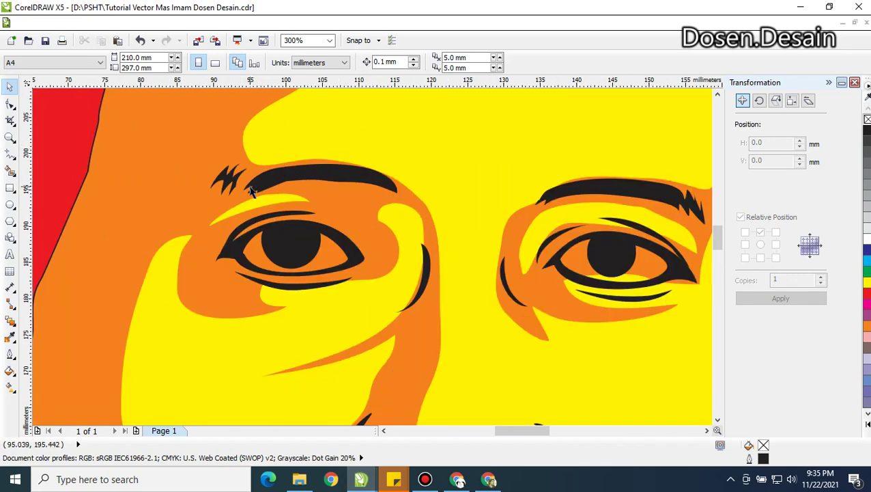
left_click(251, 190)
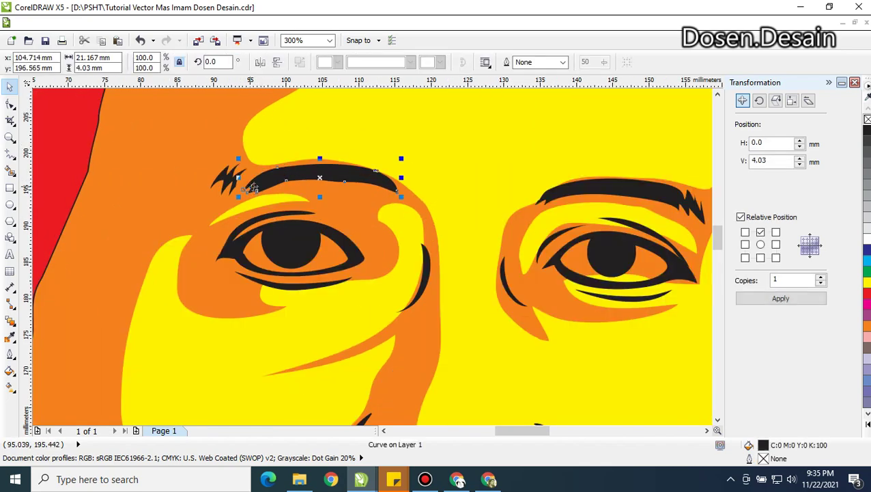
left_click_drag(238, 177, 229, 178)
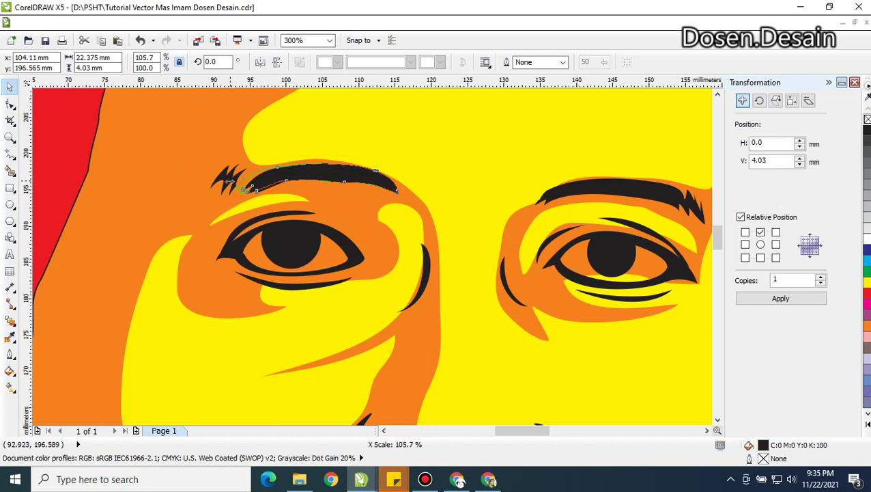
scroll(236, 179, "down", 3)
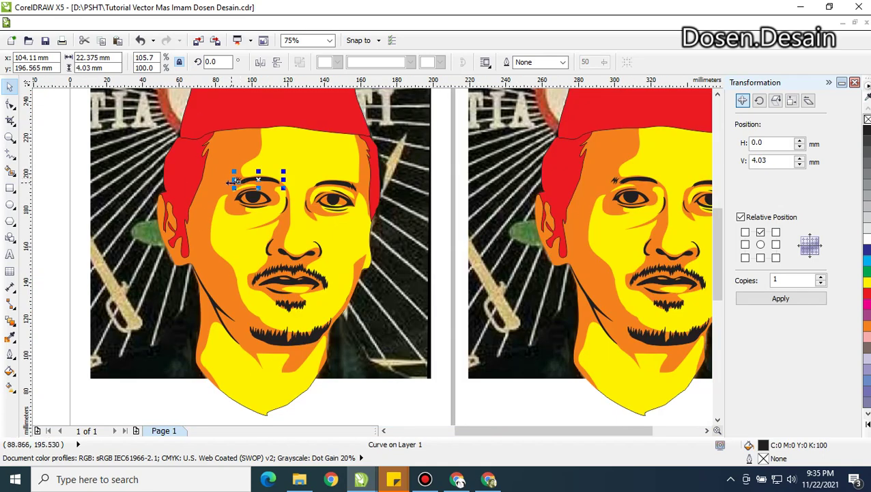
Remove the outlines from the red cap and the red hair on both sides of the face, and save the drawing
left_click(190, 252)
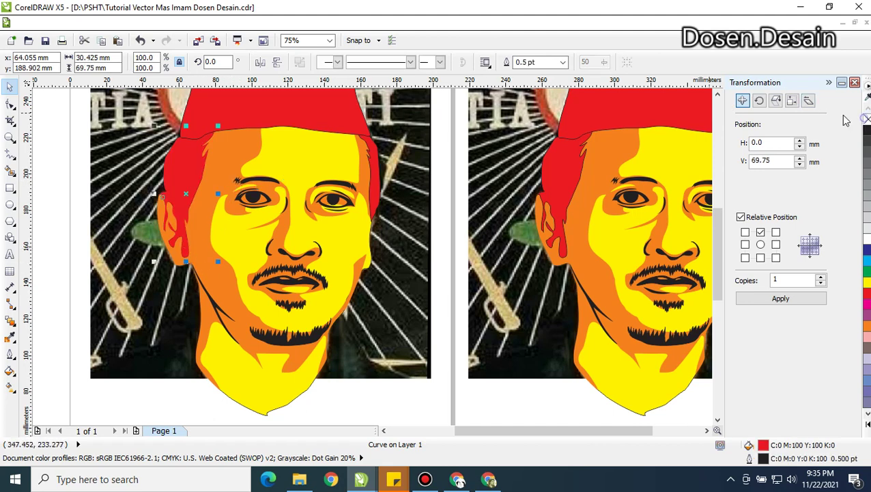
left_click(312, 121)
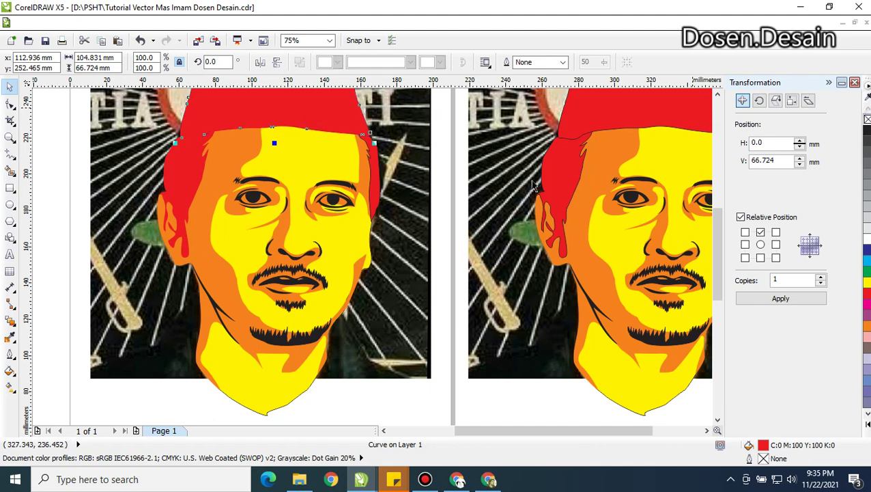
left_click(379, 198)
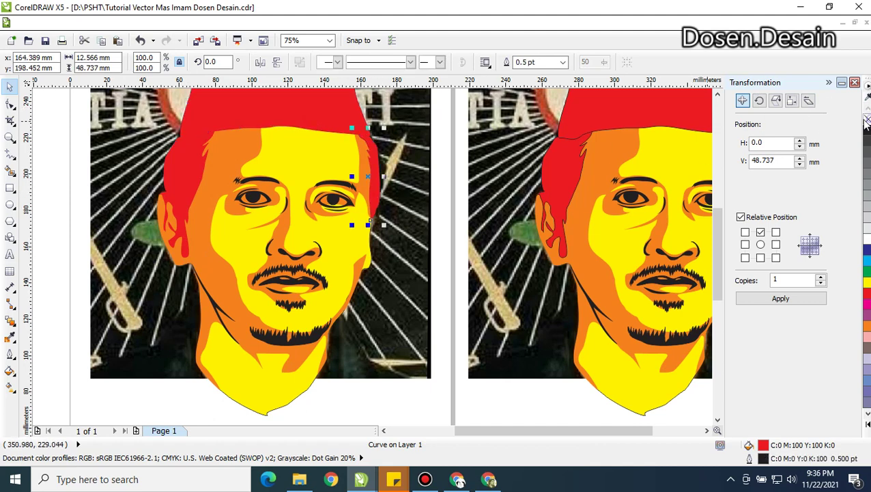
left_click(376, 402)
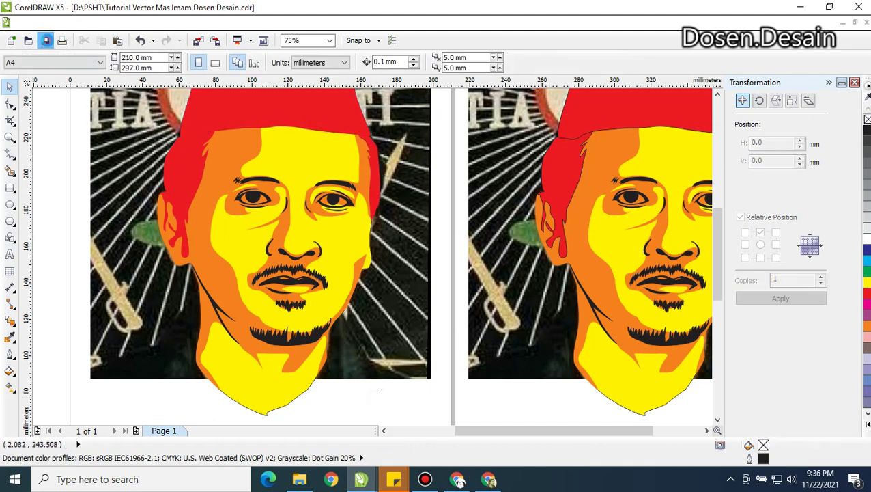
left_click(45, 40)
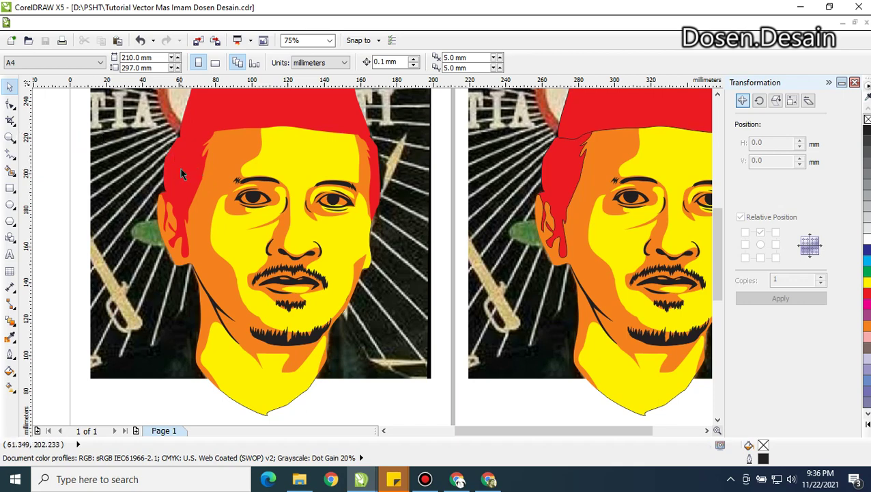
Enlarge the pupil of the eye farther from the ear to about 110.7% and lower its top nodes under the eyelid line
scroll(212, 230, "up", 1)
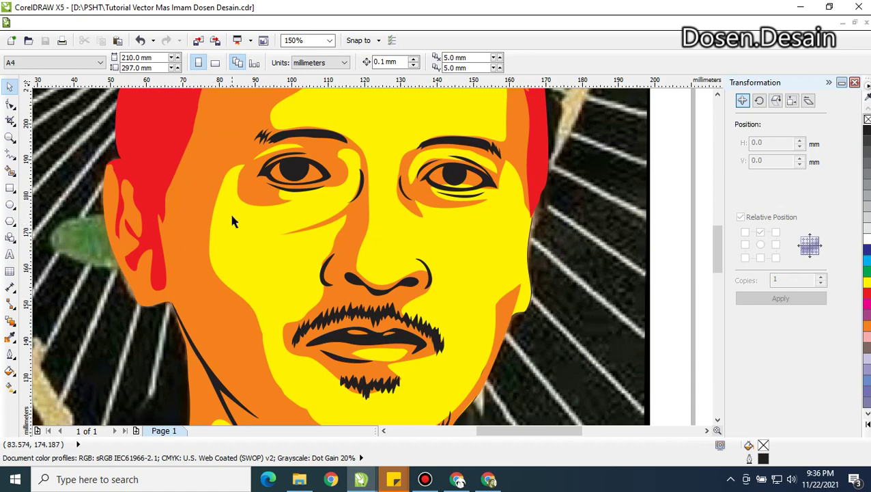
scroll(234, 220, "down", 1)
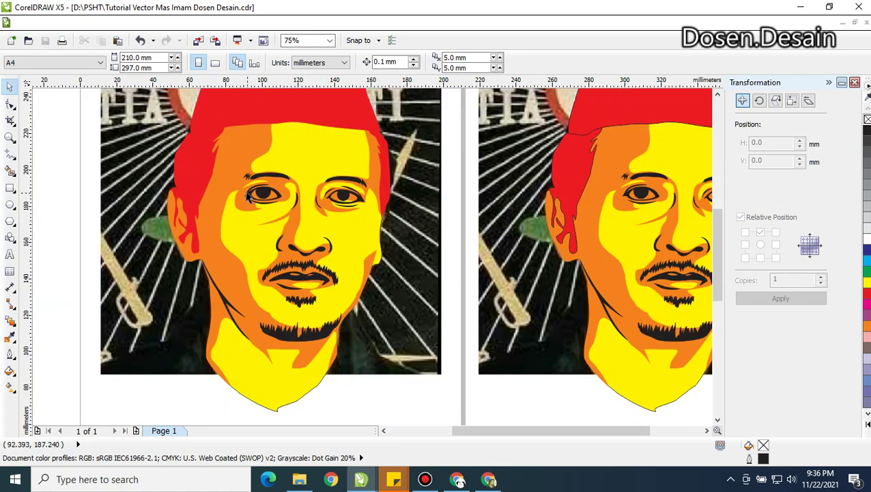
scroll(337, 200, "up", 2)
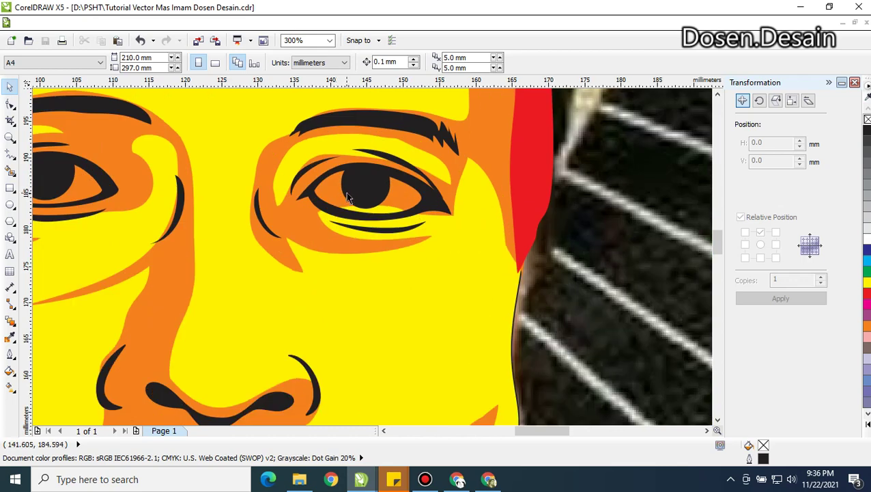
left_click(342, 188)
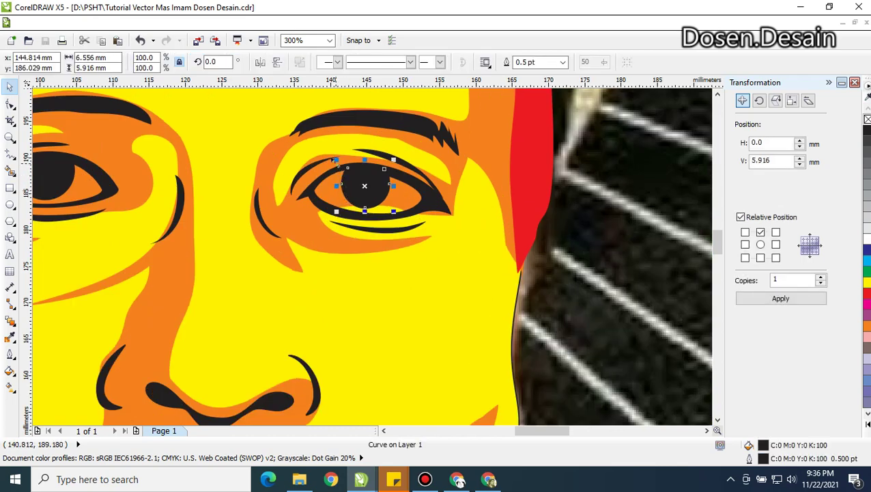
left_click_drag(335, 160, 327, 157)
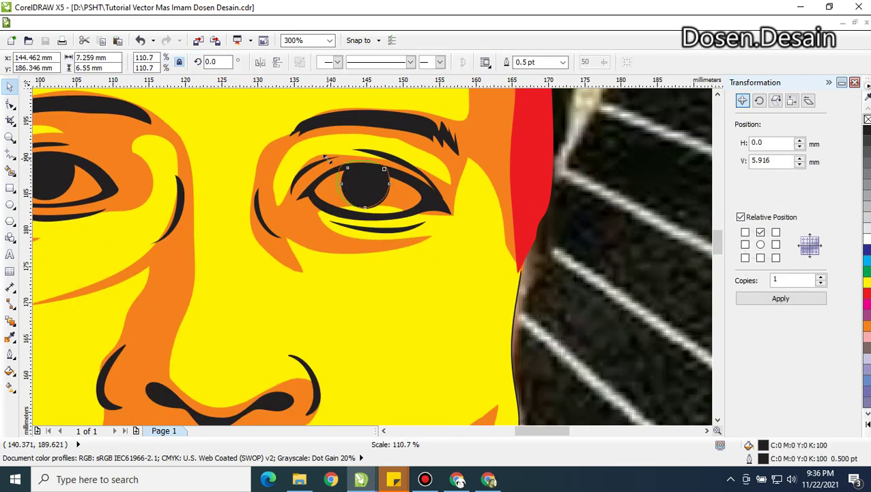
left_click_drag(321, 157, 325, 160)
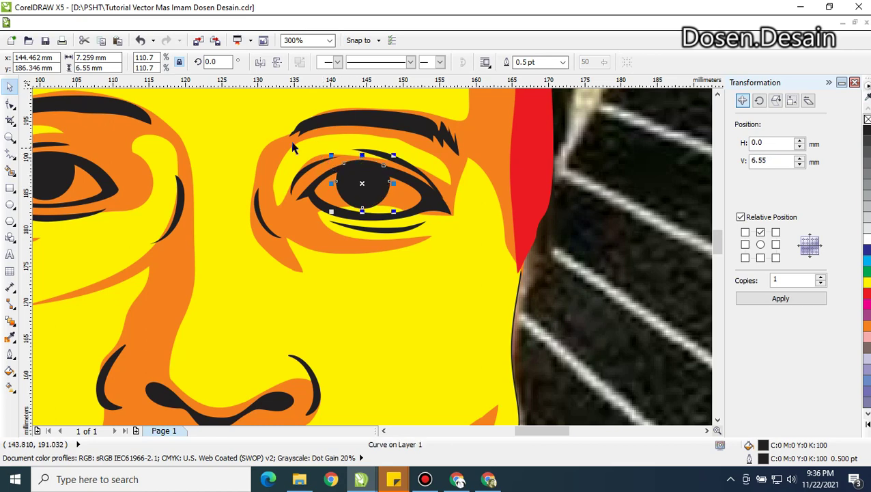
left_click(10, 103)
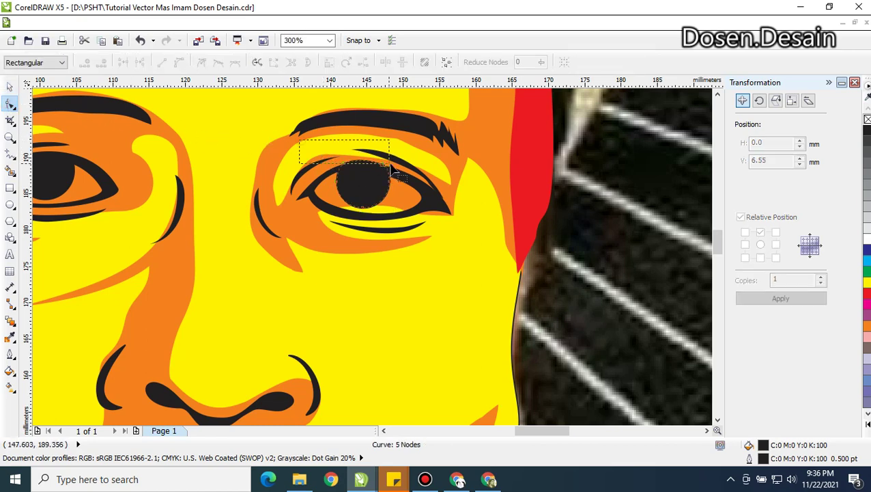
left_click_drag(392, 167, 379, 181)
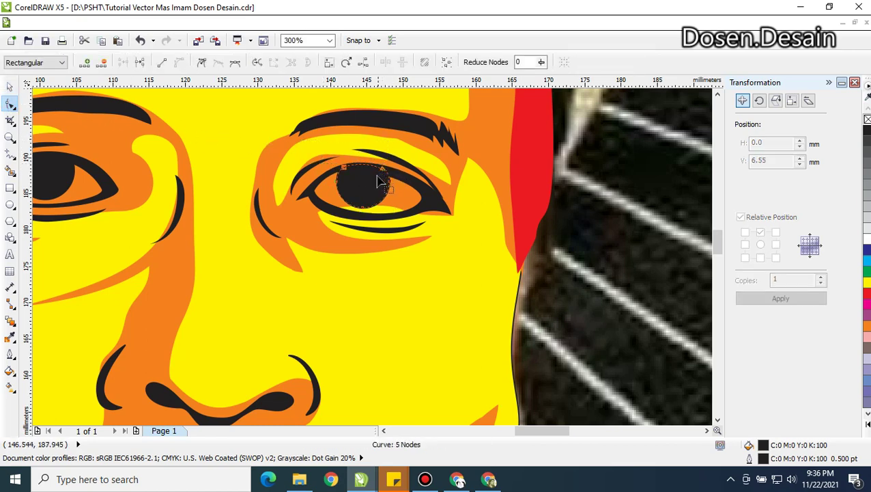
Draw a closed shape inside the eye nearest the ear and cut it out of the orange face shape with Back Minus Front
scroll(377, 181, "down", 2)
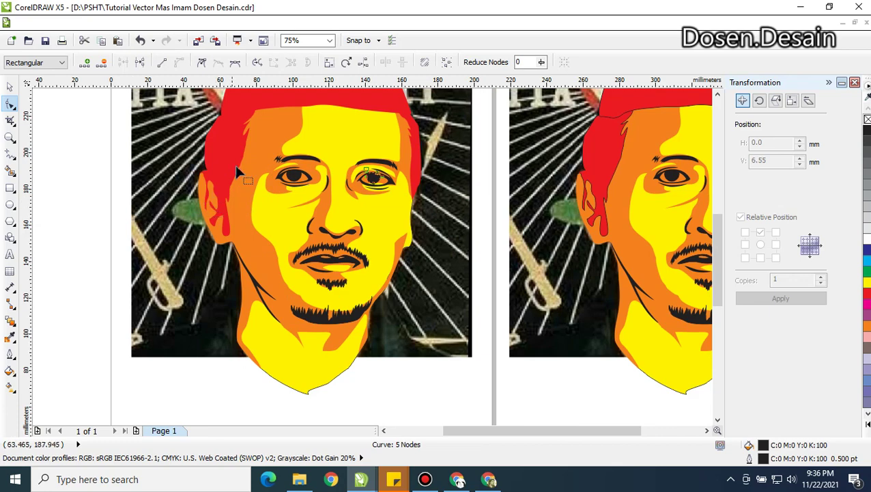
scroll(284, 172, "up", 3)
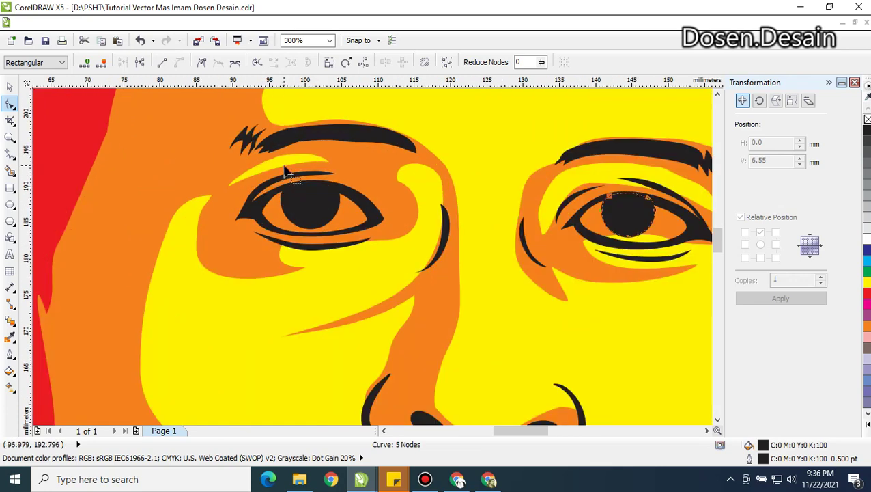
left_click(10, 153)
mouse_move(261, 207)
left_mouse_down()
mouse_move(313, 185)
mouse_move(360, 202)
mouse_move(370, 220)
mouse_move(360, 232)
mouse_move(324, 237)
mouse_move(261, 207)
left_mouse_up()
key("space")
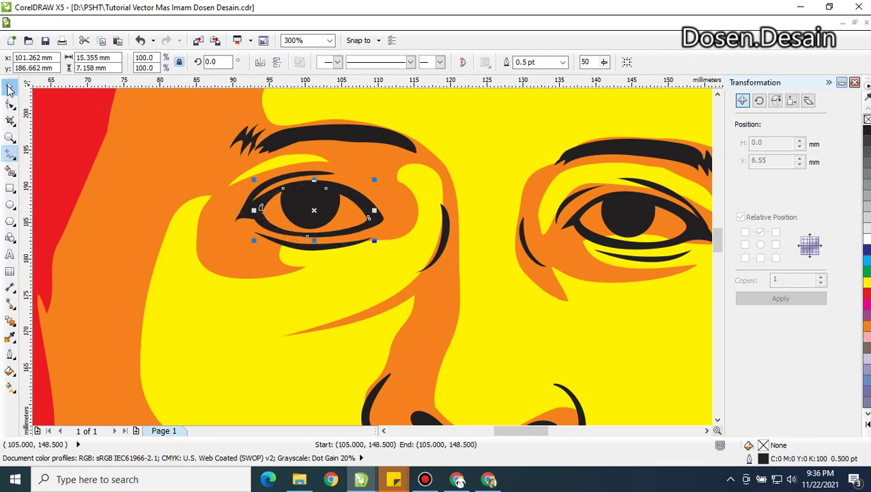
left_click(416, 204, "shift")
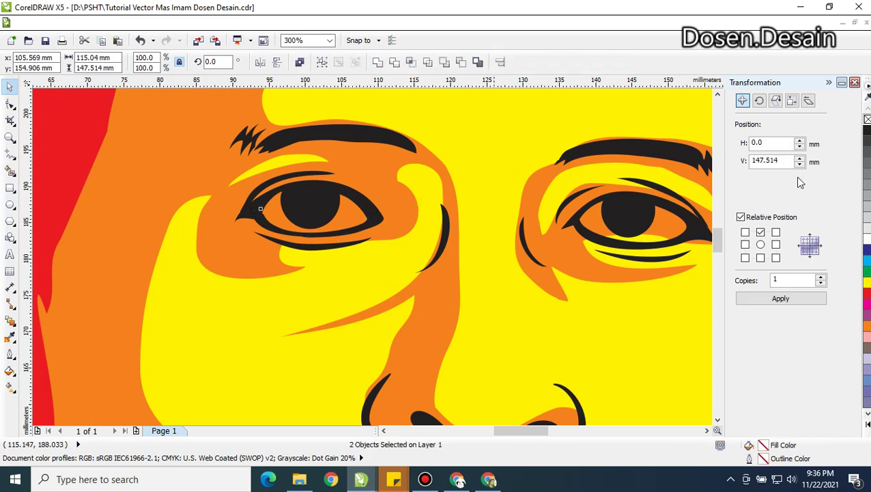
left_click(462, 62)
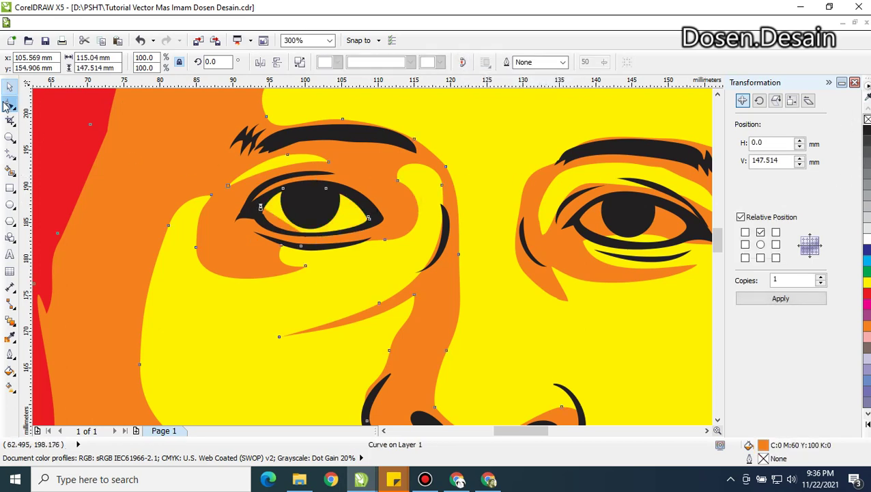
left_click(10, 103)
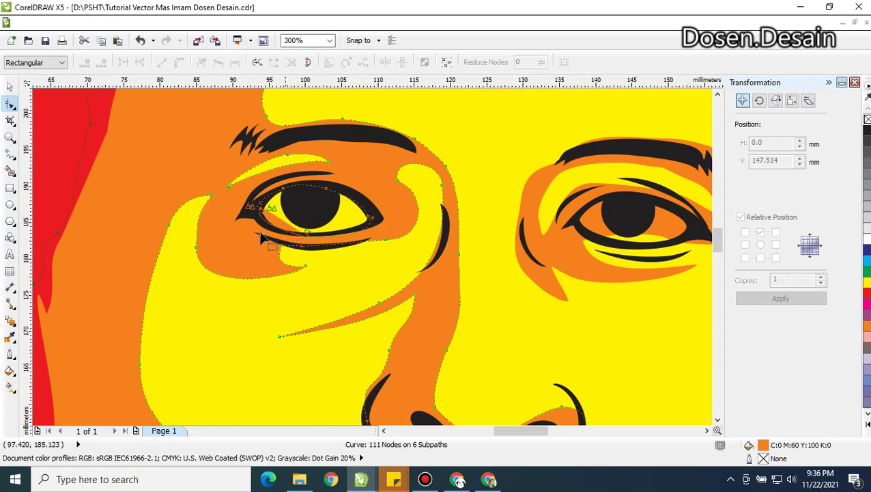
left_click(9, 87)
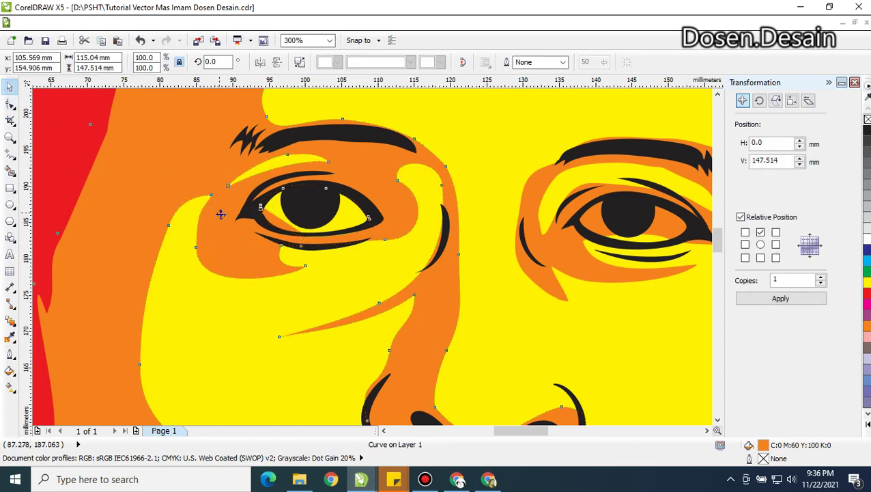
scroll(239, 232, "up", 2)
left_click(9, 105)
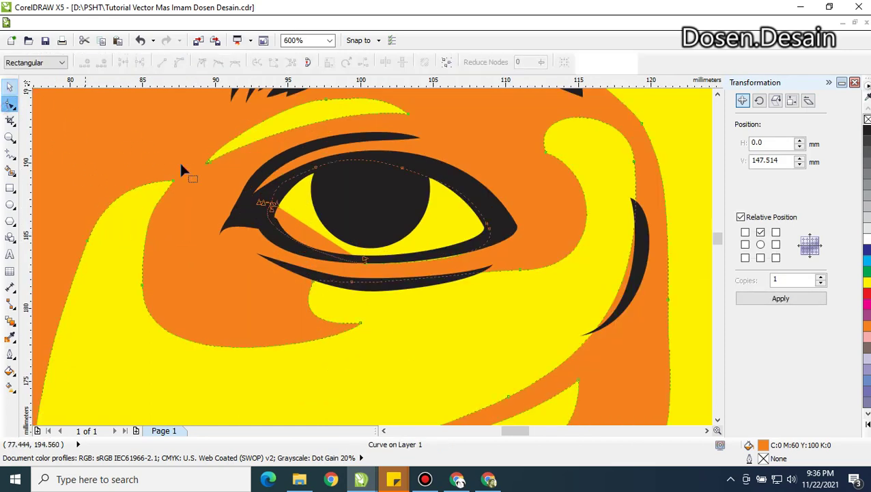
left_click(228, 169)
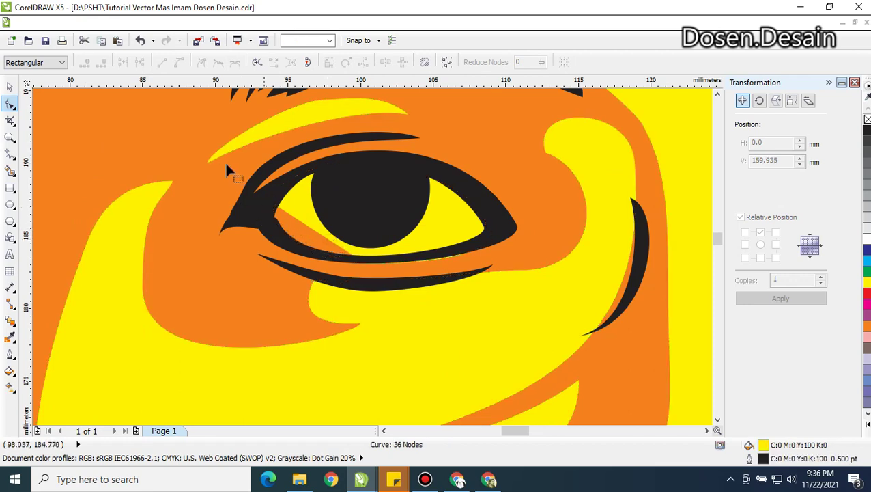
left_click(286, 276)
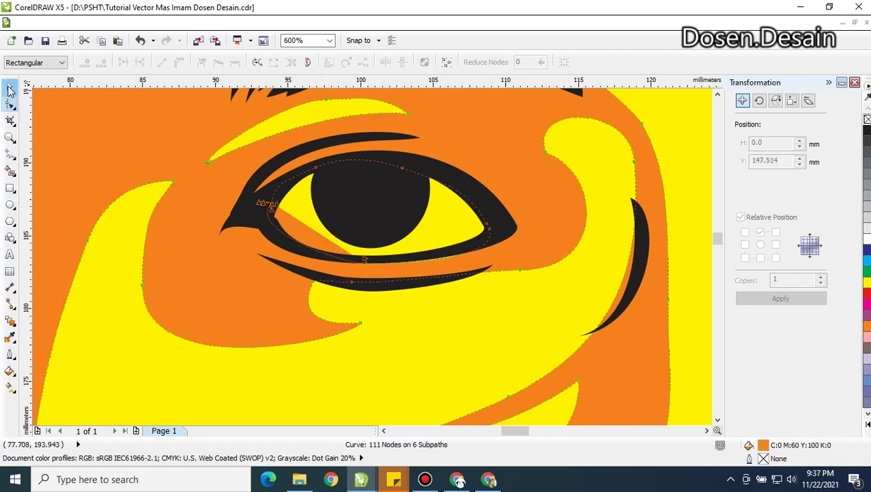
left_click(10, 88)
left_click_drag(198, 224, 185, 260)
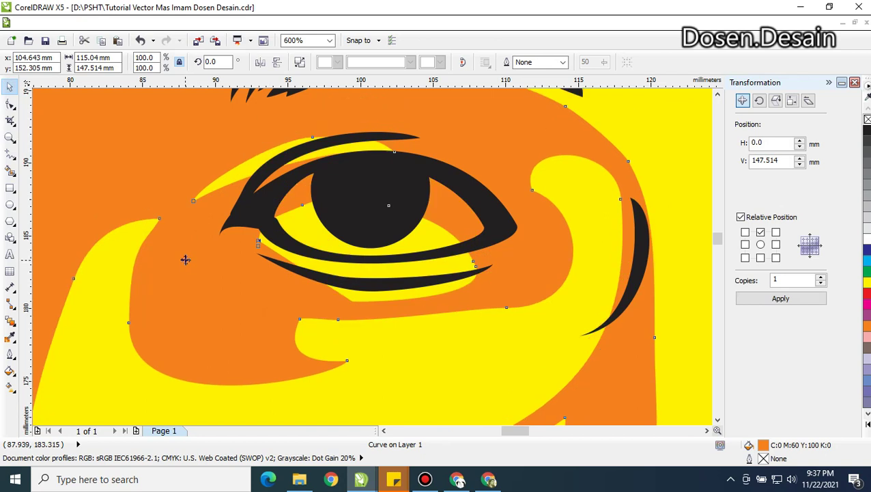
key("ctrl+z")
Adjust and remove nodes of the cutout in the orange face shape so the eye nearest the ear shows yellow around the pupil
left_click(11, 103)
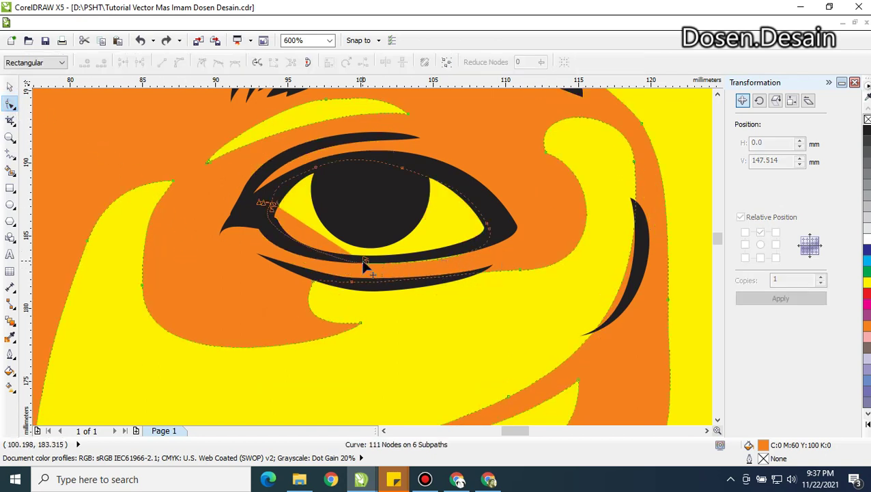
left_click_drag(366, 262, 356, 225)
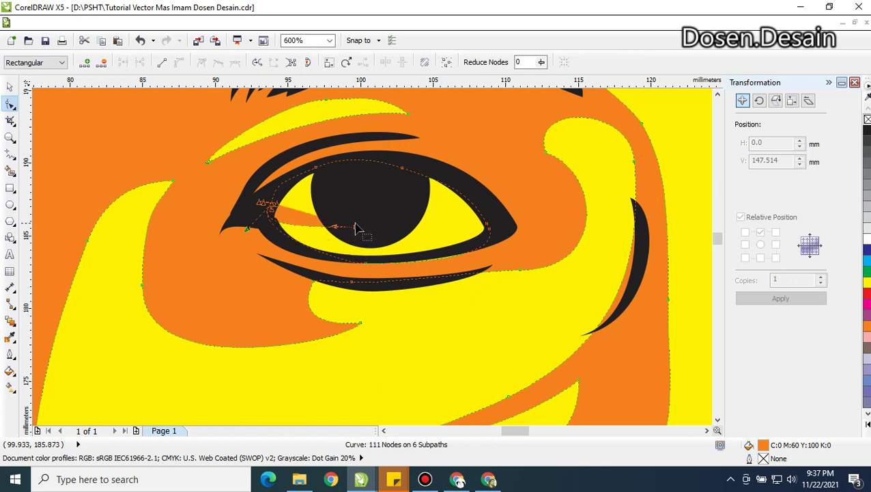
double_click(352, 229)
key("Delete")
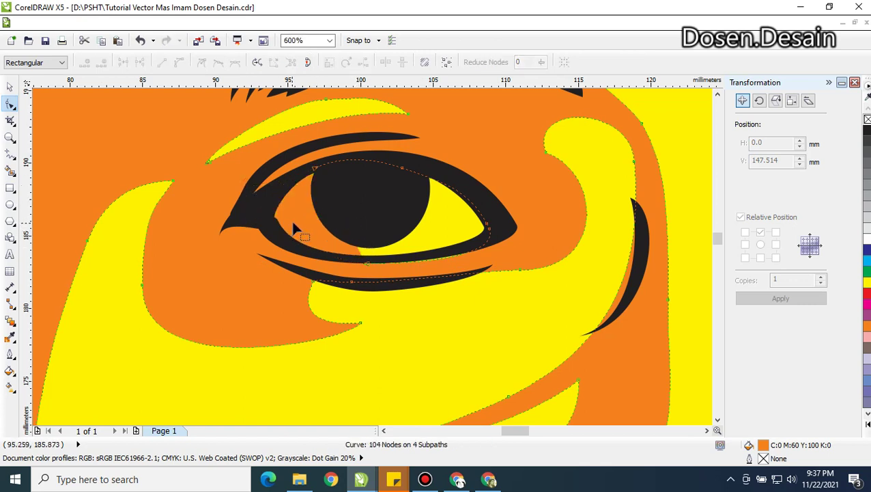
left_click(361, 254)
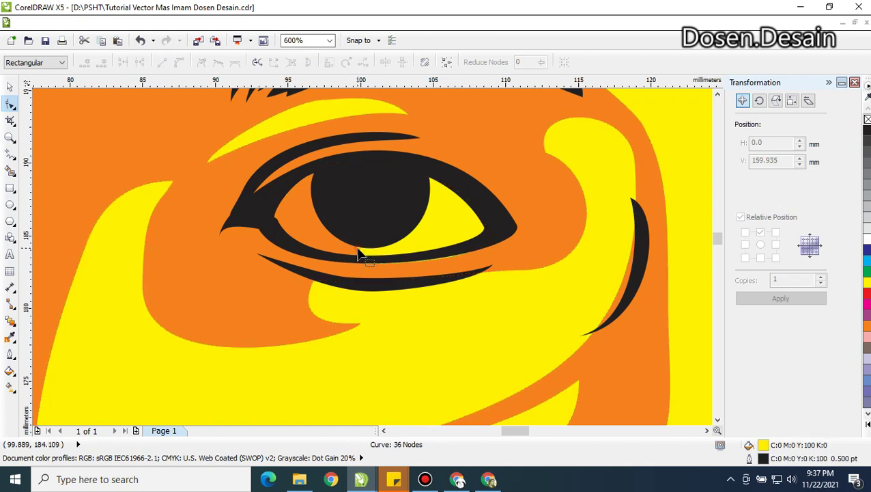
left_click(268, 262)
left_click(314, 166)
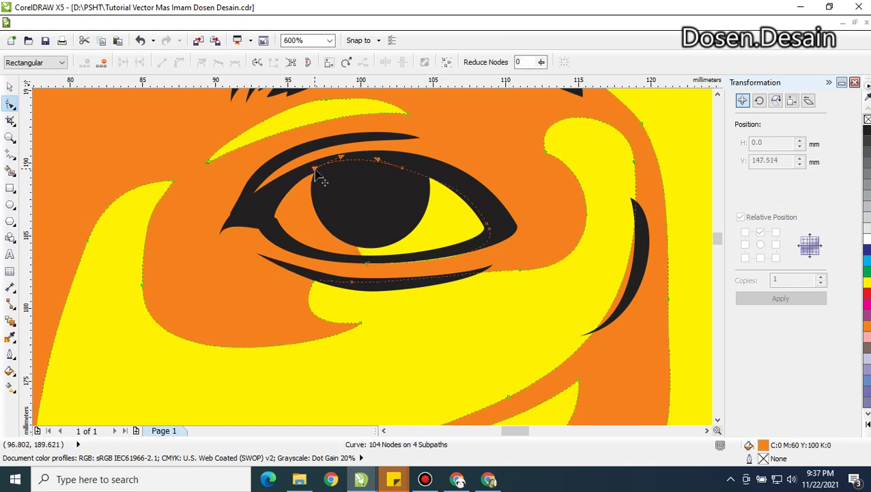
scroll(344, 231, "up", 1)
scroll(344, 231, "down", 1)
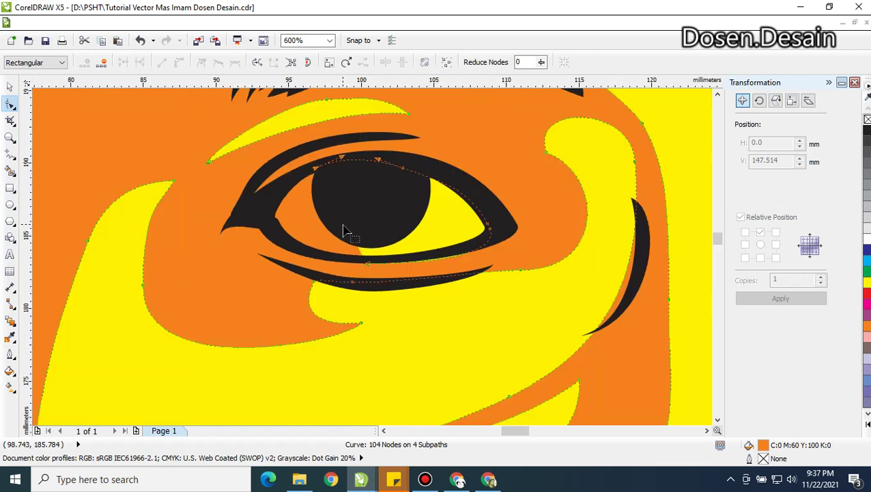
key("z")
Draw a closed shape about 15.5 x 7 mm inside the eye farther from the ear and cut it from the orange shape with Back Minus Front
scroll(348, 233, "down", 2)
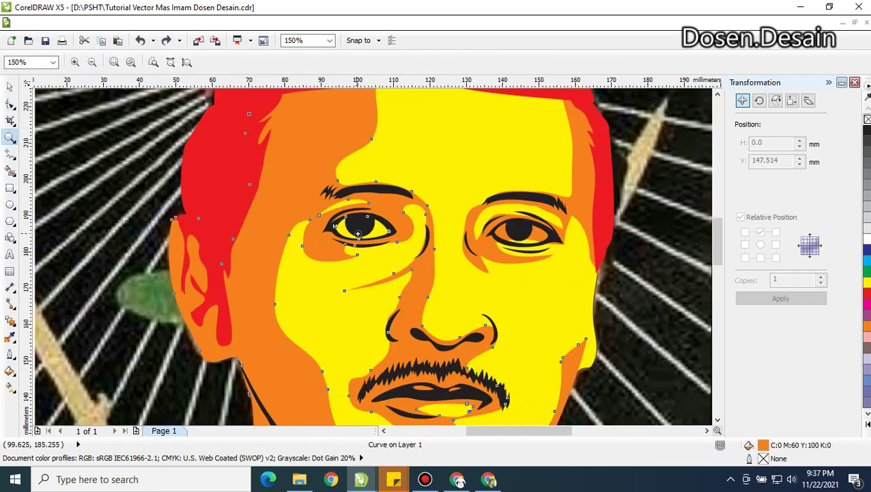
scroll(553, 232, "up", 1)
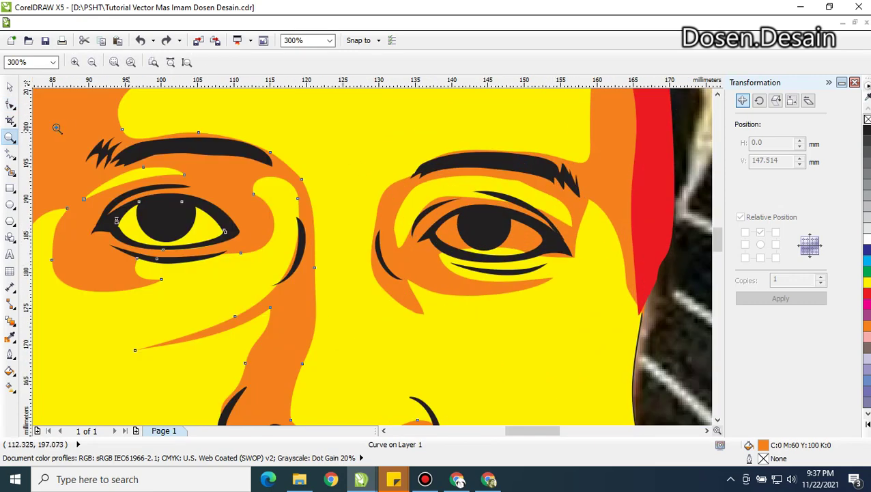
left_click(10, 153)
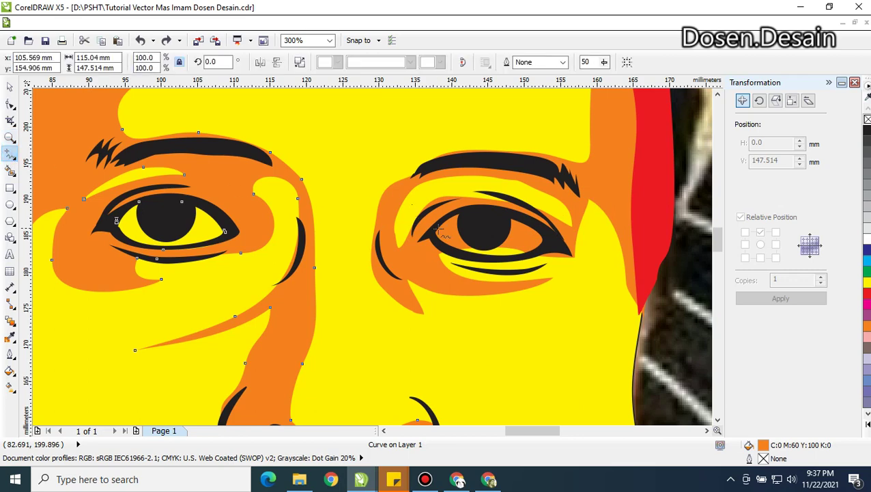
mouse_move(433, 231)
left_mouse_down()
mouse_move(464, 206)
mouse_move(502, 207)
mouse_move(543, 236)
mouse_move(536, 250)
mouse_move(480, 258)
mouse_move(445, 247)
mouse_move(432, 231)
left_mouse_up()
key("space")
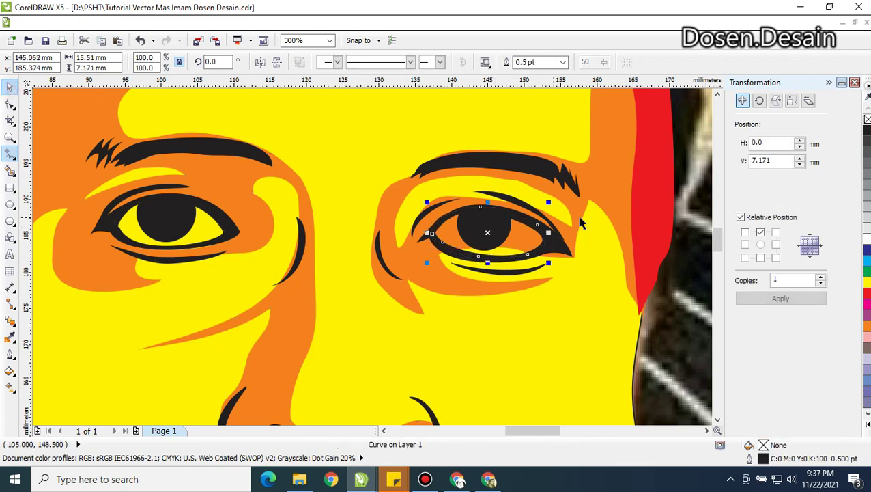
left_click(580, 209, "shift")
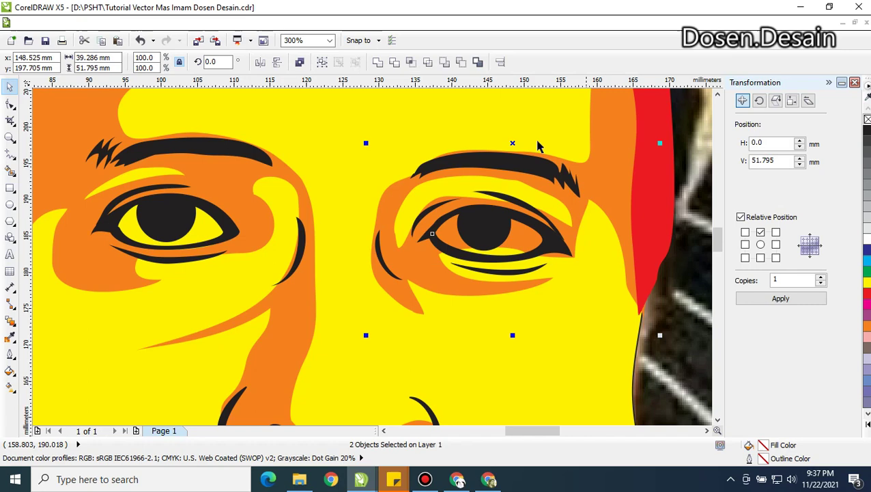
left_click(459, 62)
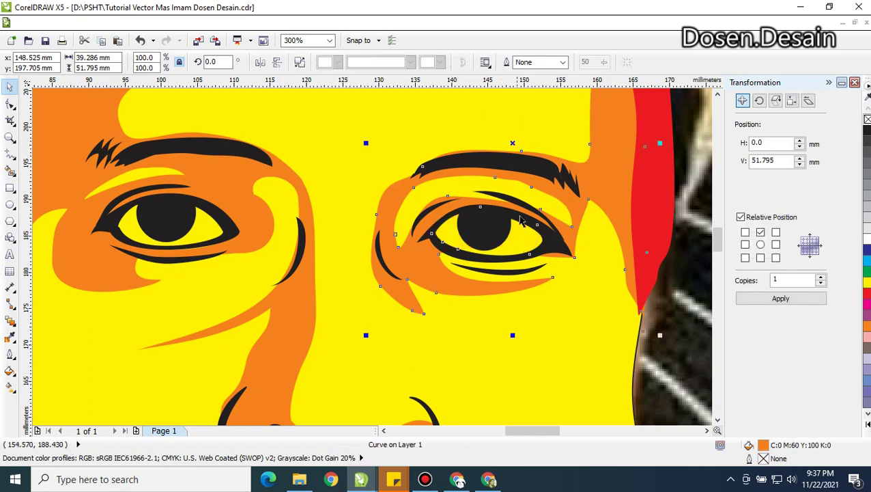
Shift the orange shape's nodes at the outer corner of the eye farther from the ear slightly outward
left_click(10, 104)
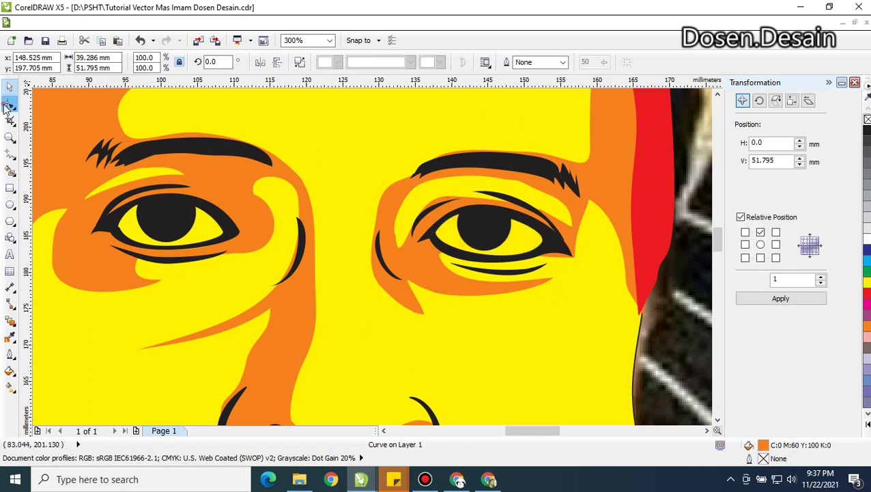
left_click(574, 258)
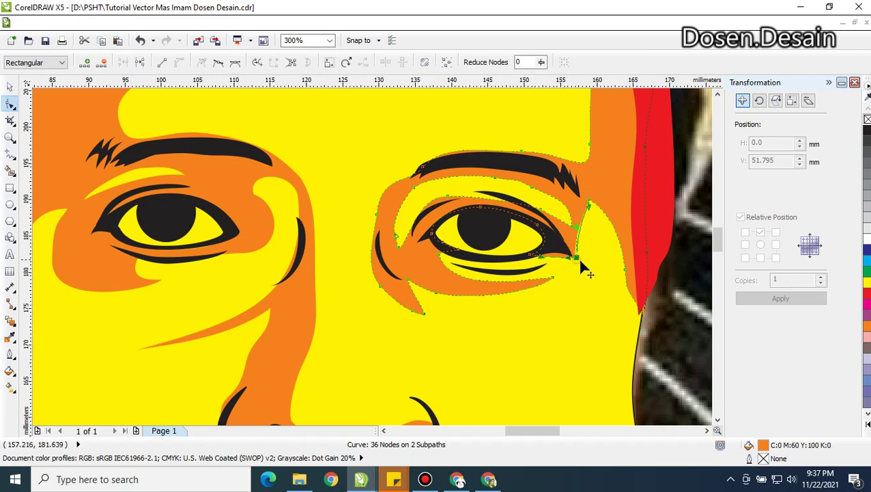
left_click_drag(577, 257, 584, 258)
scroll(585, 258, "down", 1)
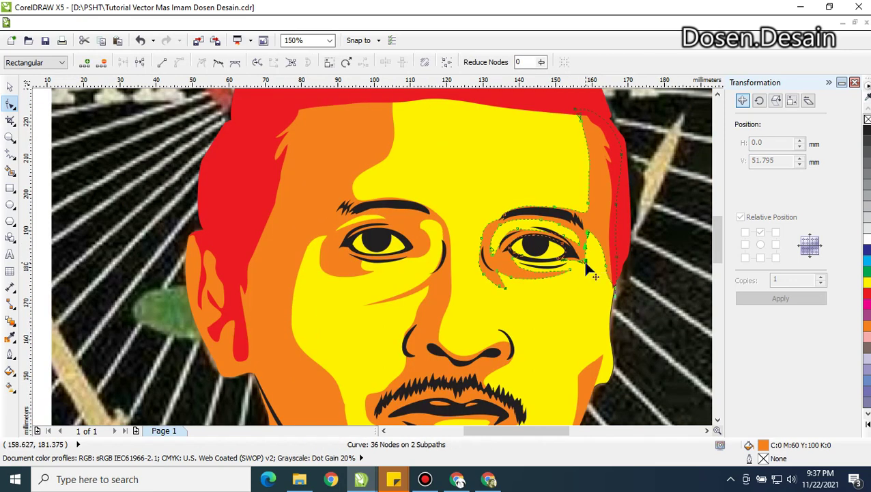
Extend the lower tip of the red hair opposite the ear, reshape its inner edge nodes, and save the drawing
scroll(610, 277, "up", 1)
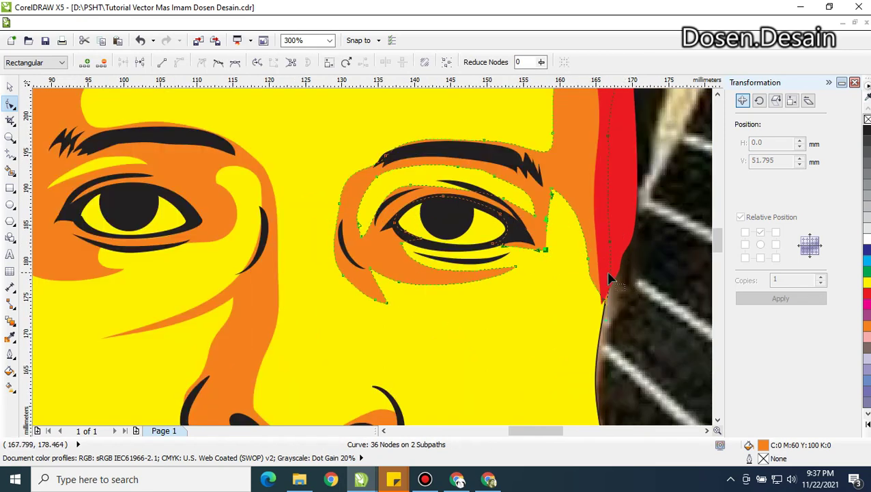
left_click(605, 300)
mouse_move(604, 309)
left_mouse_down()
mouse_move(608, 315)
mouse_move(604, 301)
left_mouse_up()
left_click_drag(597, 243, 607, 243)
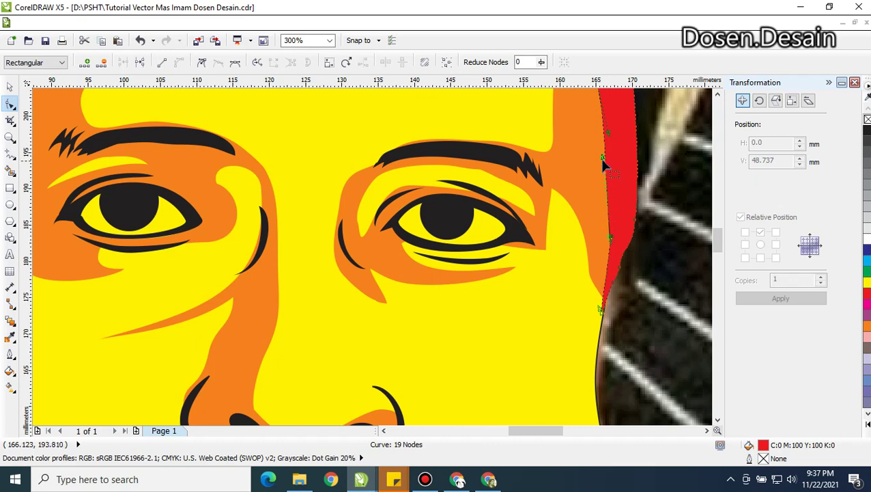
left_click_drag(603, 163, 585, 125)
scroll(585, 124, "down", 2)
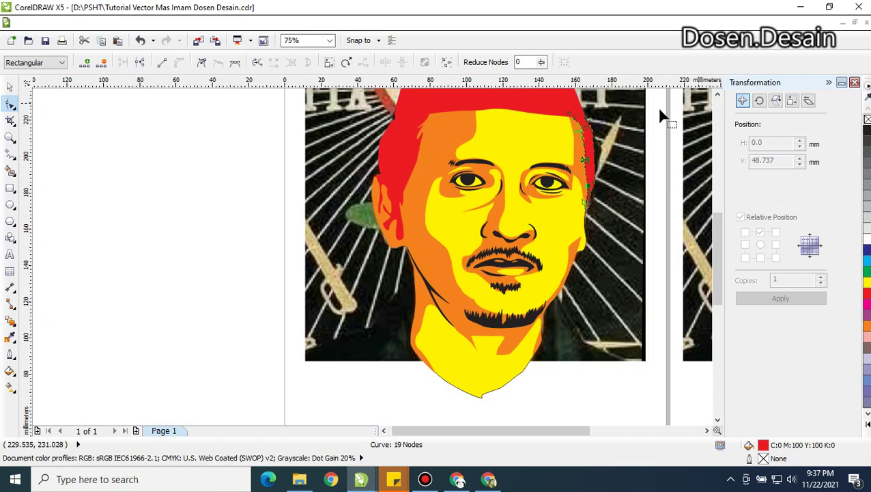
left_click(181, 147)
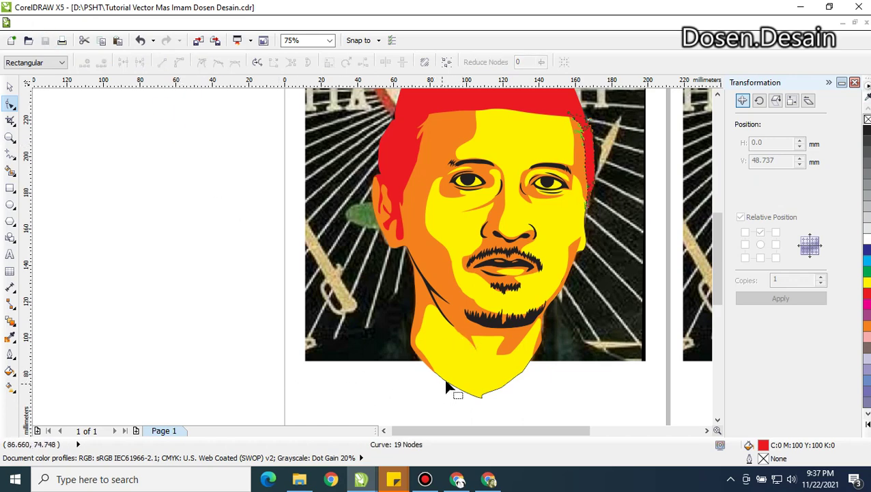
Draw a closed shoulder shape about 212 x 77 mm under the head, fill it red without an outline, and send it behind the portrait
left_click(10, 154)
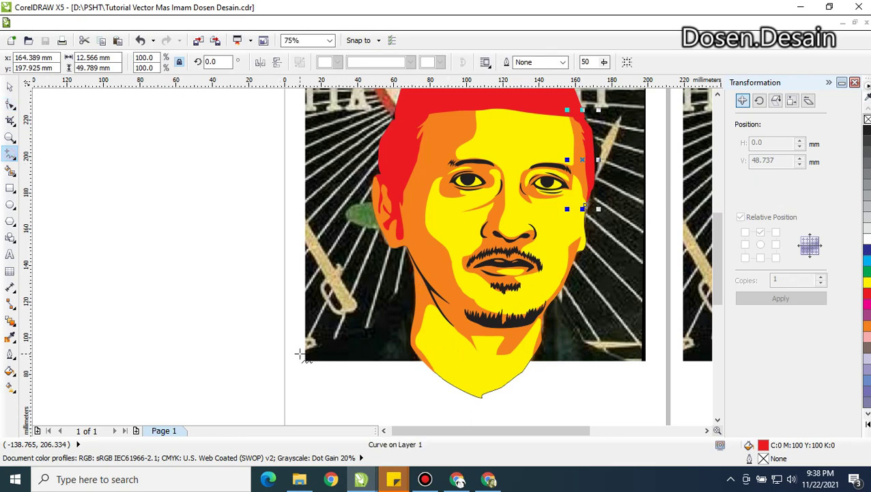
mouse_move(301, 353)
left_mouse_down()
mouse_move(368, 323)
mouse_move(427, 273)
mouse_move(523, 284)
mouse_move(559, 302)
mouse_move(586, 343)
mouse_move(646, 366)
mouse_move(671, 405)
mouse_move(308, 407)
mouse_move(288, 403)
mouse_move(304, 347)
left_mouse_up()
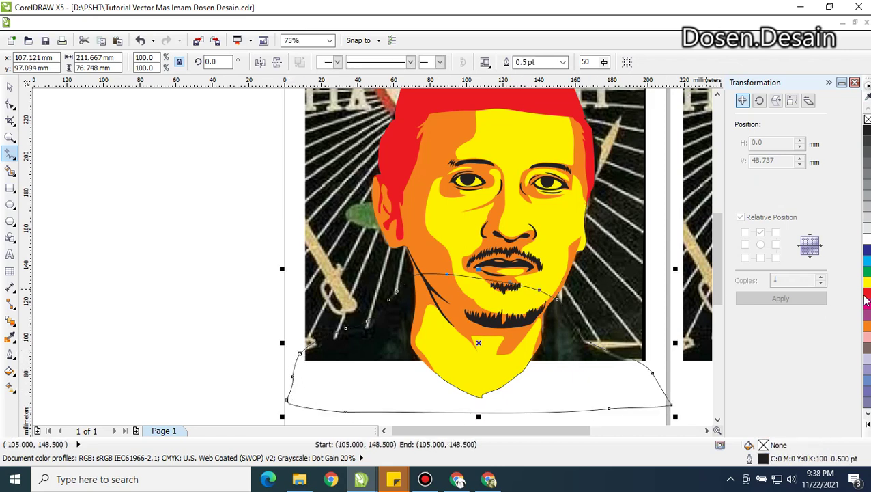
left_click(867, 293)
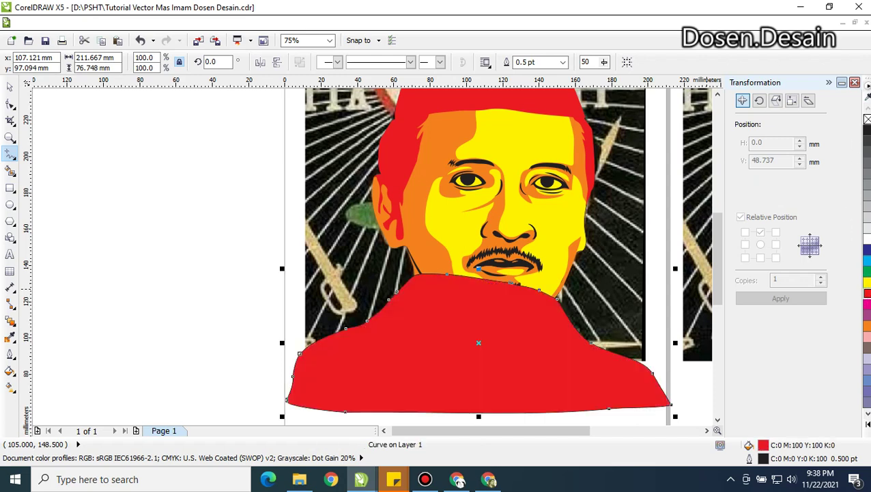
right_click(867, 119)
key("shift+Page_Down")
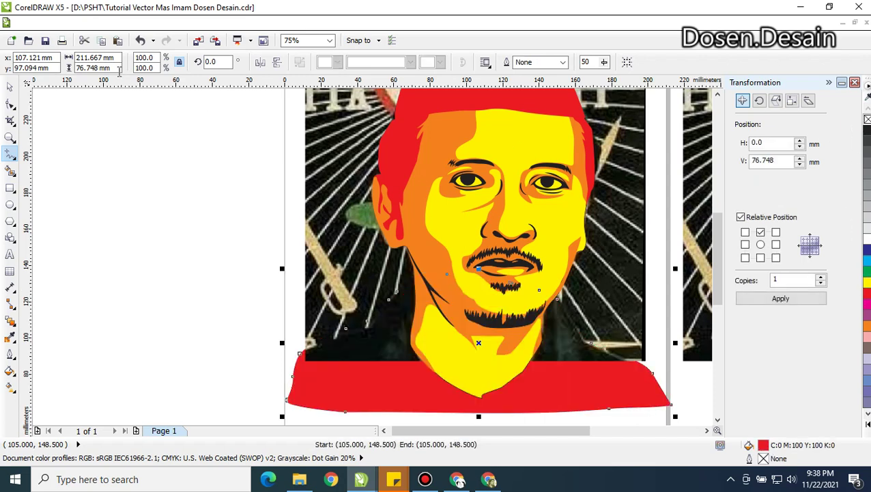
Send the reference photo to the back, behind the red shirt shape
left_click(309, 178)
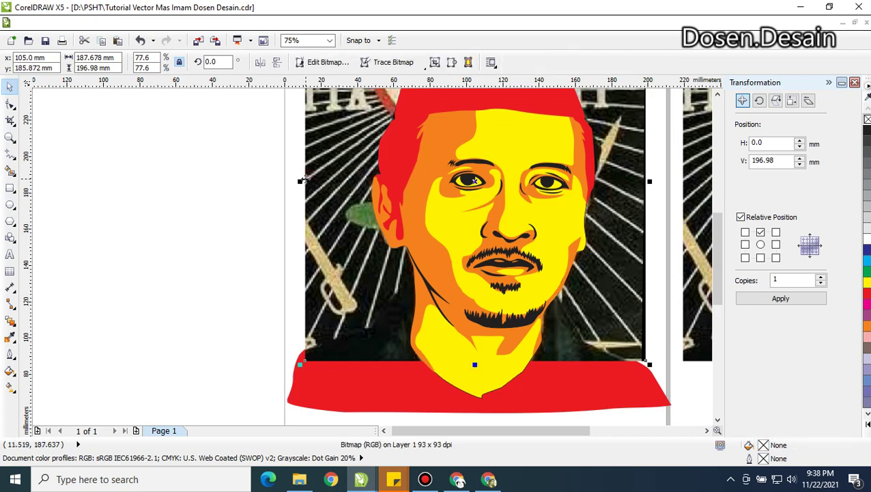
key("shift+Page_Down")
left_click(255, 308)
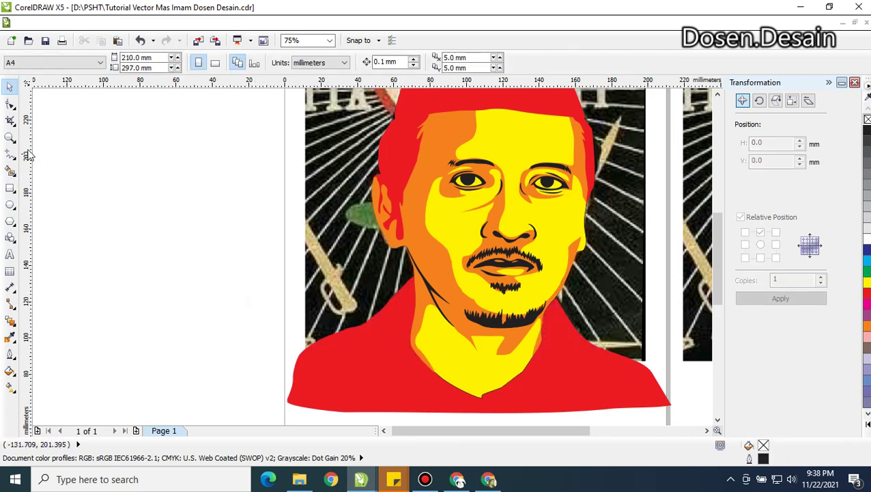
Draw freehand lines for the two shirt collar flaps, about 72 x 76 mm on the ear side and 52 x 64 mm opposite
left_click(10, 154)
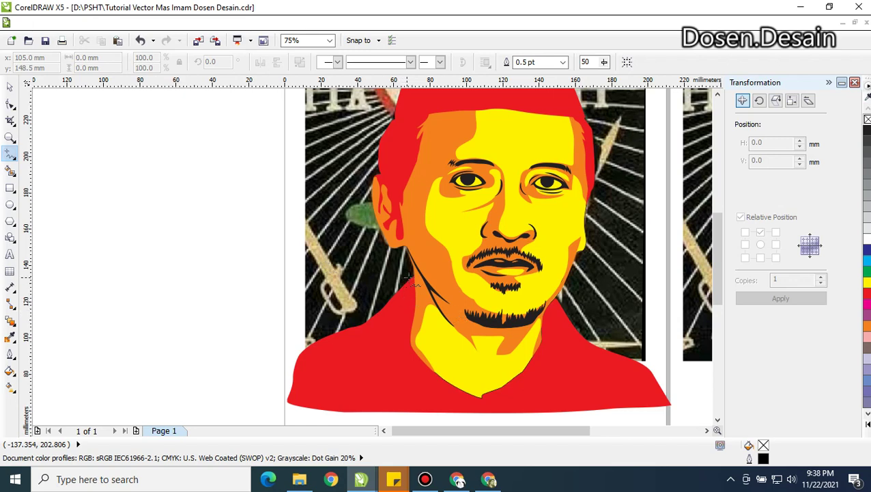
mouse_move(412, 277)
left_mouse_down()
mouse_move(388, 300)
mouse_move(369, 352)
left_mouse_up()
left_click_drag(355, 396, 401, 364)
mouse_move(441, 398)
left_mouse_down()
mouse_move(461, 397)
mouse_move(485, 413)
left_mouse_up()
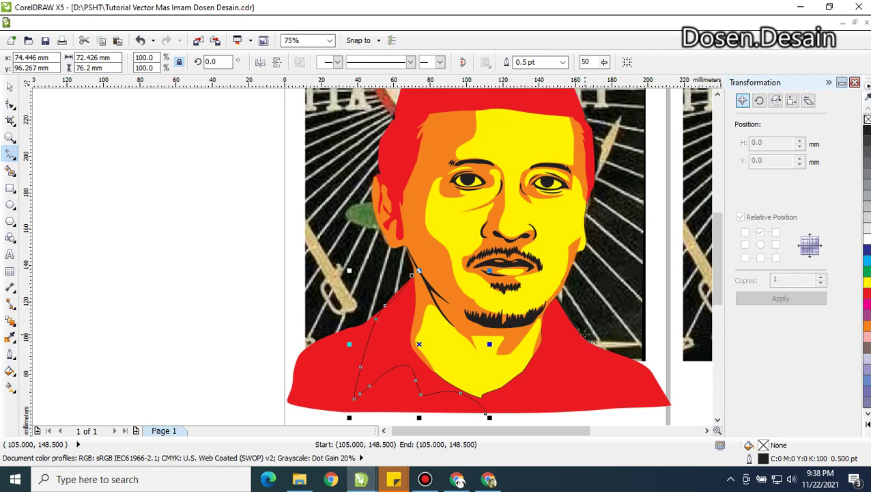
mouse_move(489, 411)
left_mouse_down()
mouse_move(492, 400)
mouse_move(532, 383)
mouse_move(566, 390)
mouse_move(577, 411)
mouse_move(585, 389)
left_mouse_up()
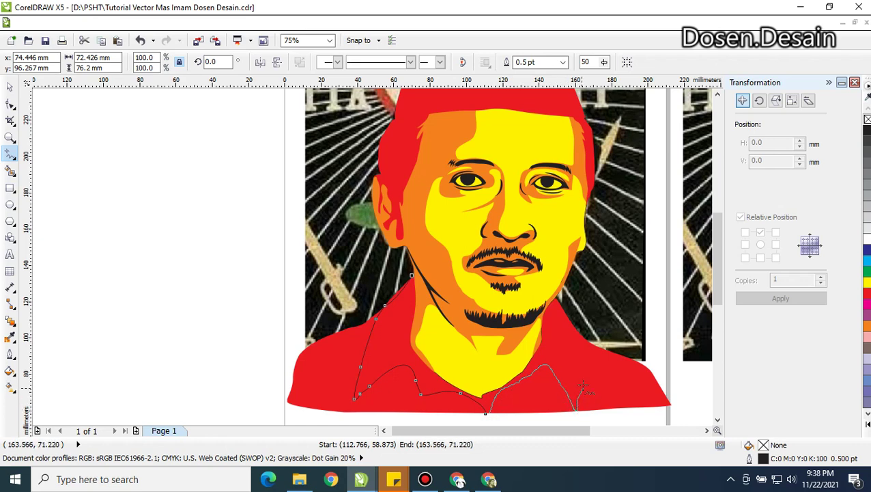
left_click_drag(582, 341, 558, 296)
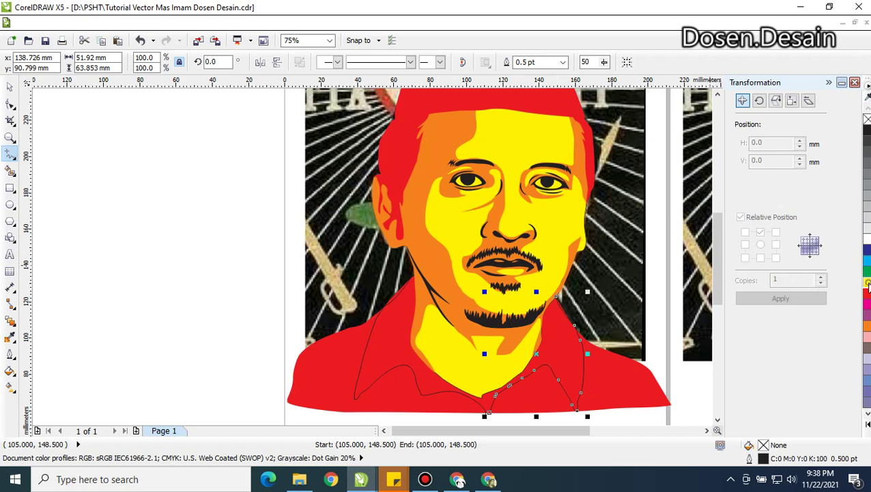
Color both collar outlines yellow and weld them into one curve
right_click(867, 282)
left_click(9, 86)
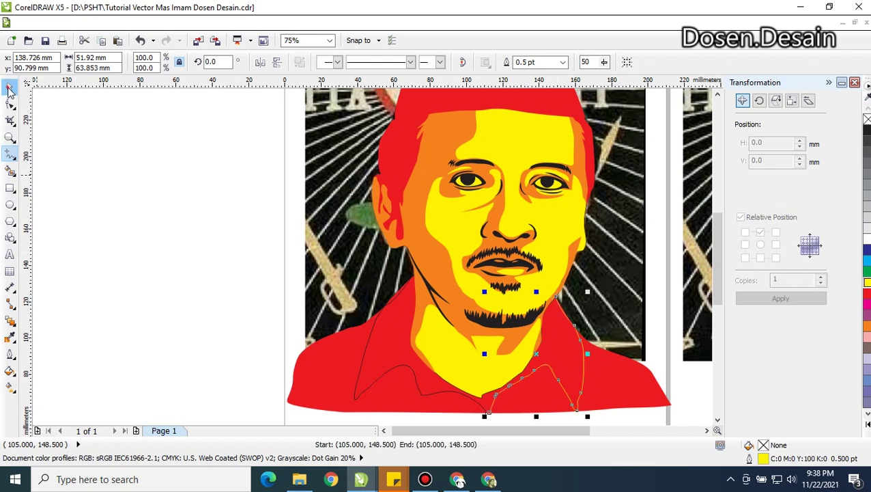
left_click(388, 377, "shift")
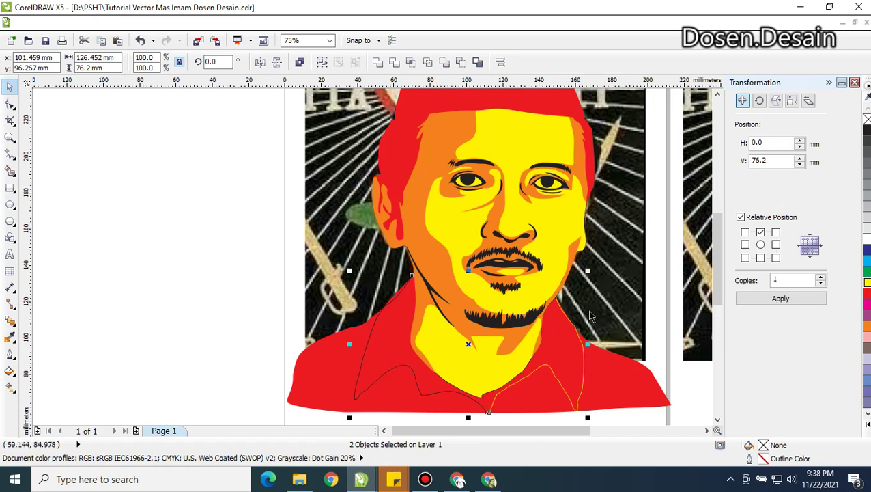
right_click(866, 282)
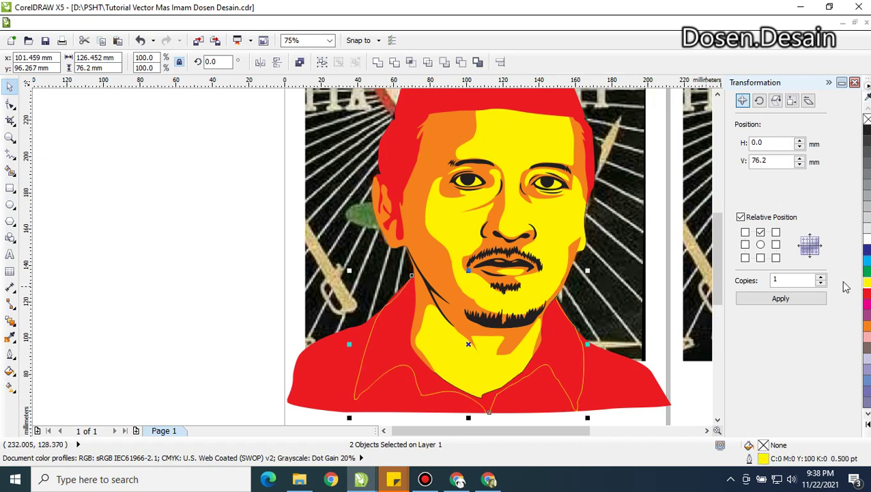
left_click(378, 62)
Set the yellow collar curve's outline width to 8 pt
left_click(9, 352)
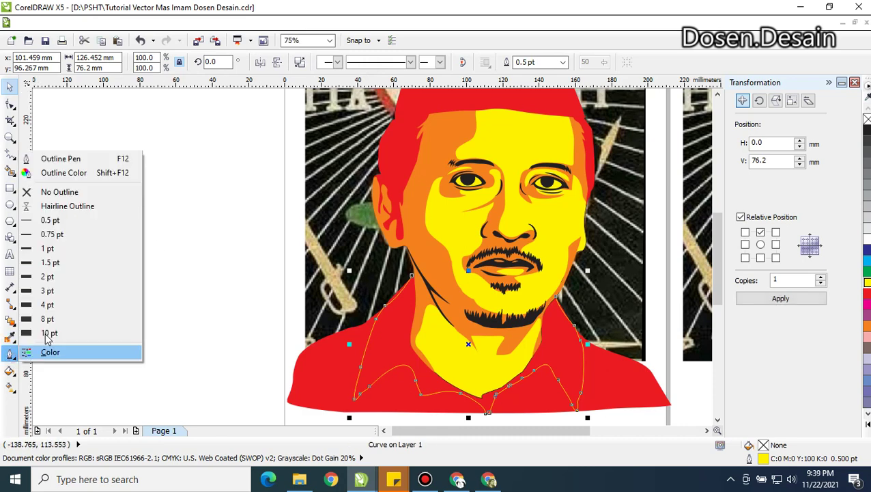
left_click(58, 318)
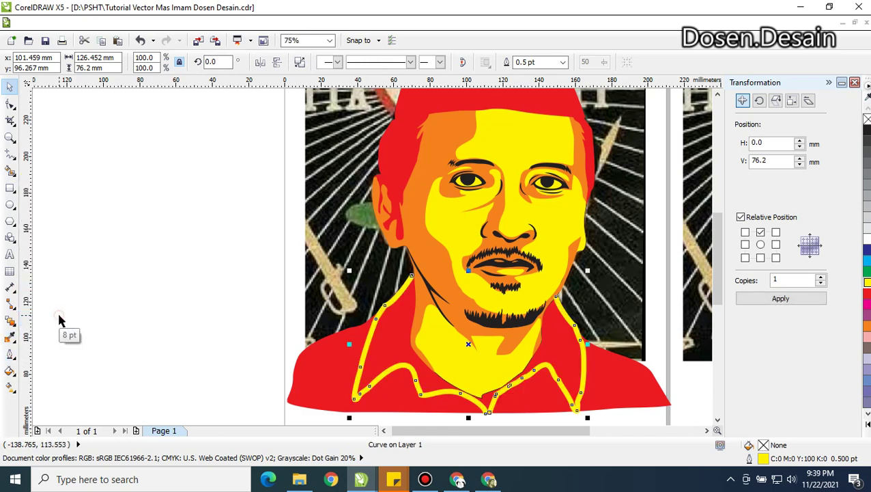
left_click(10, 338)
left_click(15, 372)
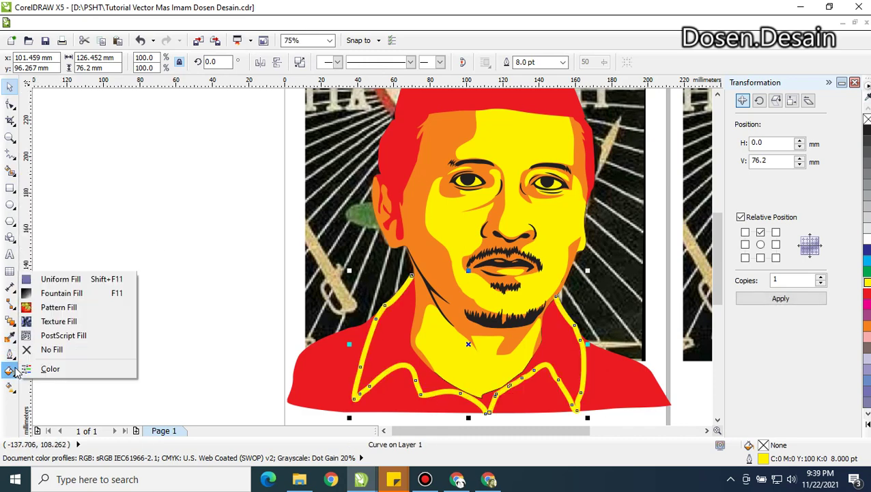
Set the yellow collar curve's outline width to 3 pt
left_click(10, 352)
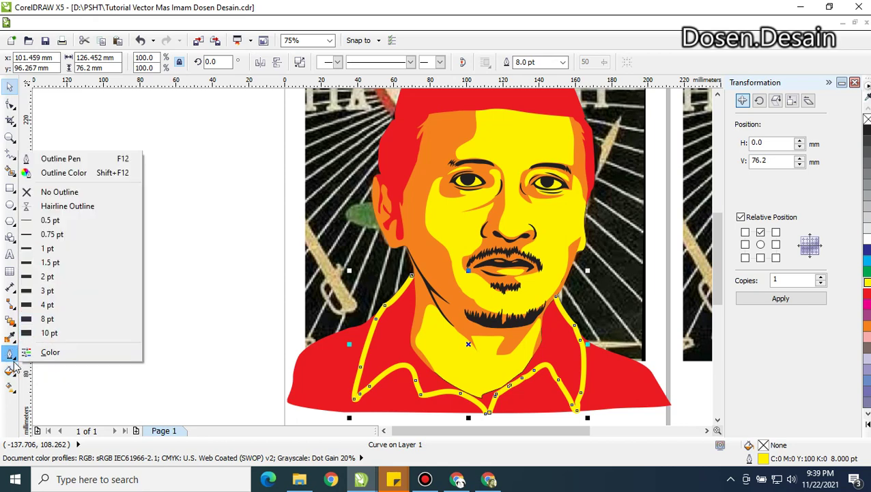
left_click(48, 294)
left_click(124, 286)
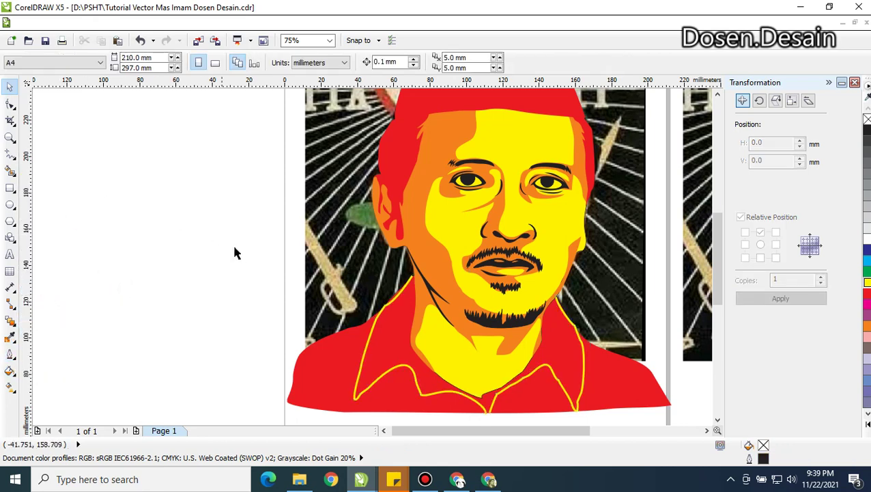
Reshape the upper end of the ear-side collar line so it follows the red shirt's edge up to the neck
left_click(9, 102)
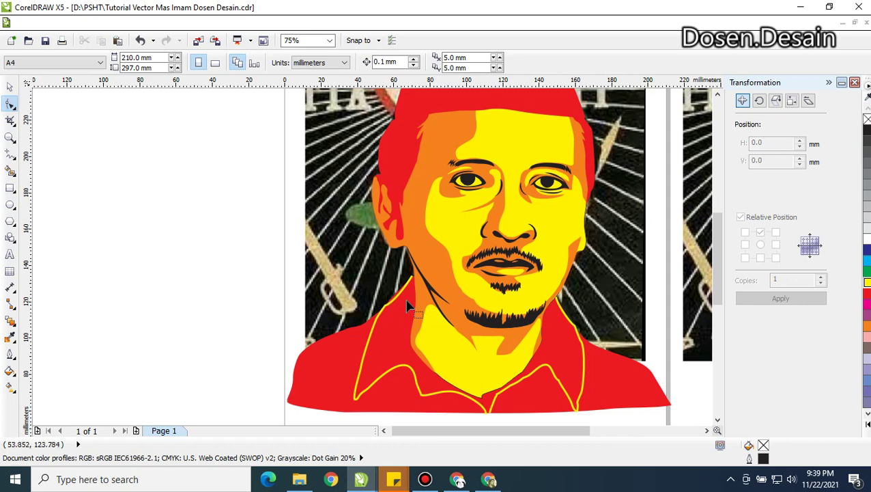
scroll(408, 305, "up", 2)
left_click(425, 212)
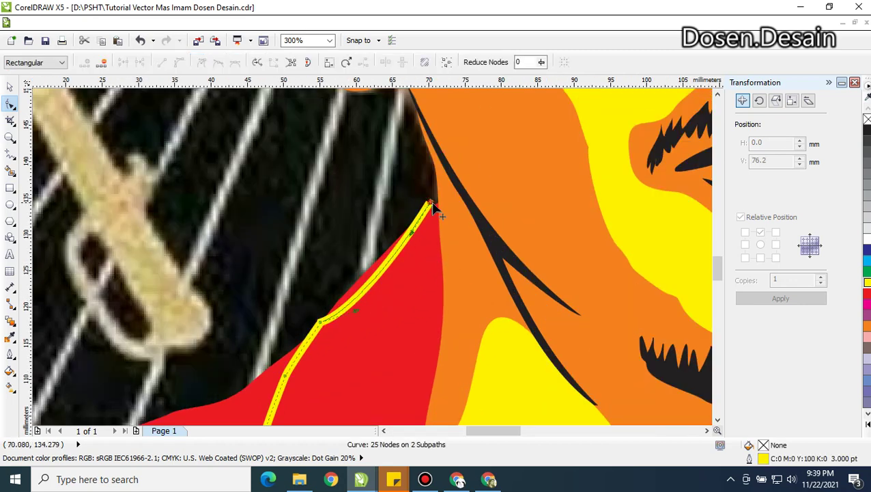
left_click_drag(436, 207, 443, 211)
left_click_drag(355, 317, 366, 275)
left_click_drag(435, 205, 424, 220)
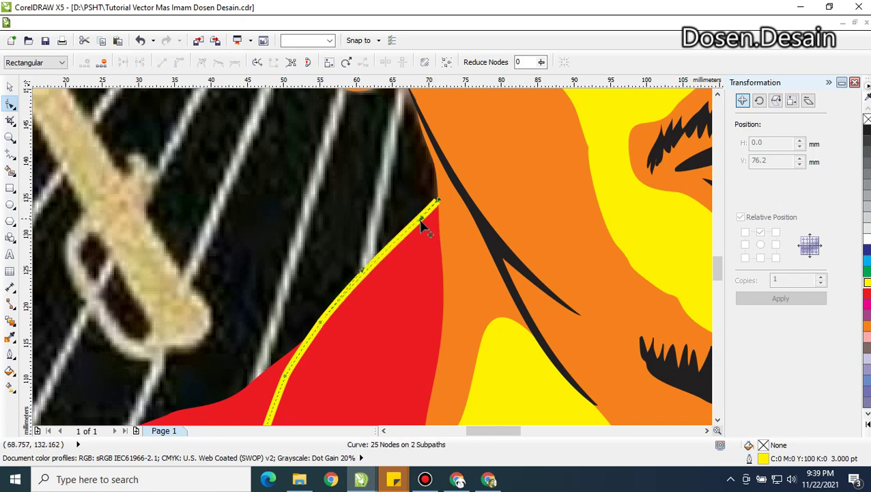
Delete the kinked node on the outer edge of the collar flap opposite the ear side
scroll(404, 266, "down", 2)
scroll(410, 318, "down", 1)
scroll(478, 330, "up", 1)
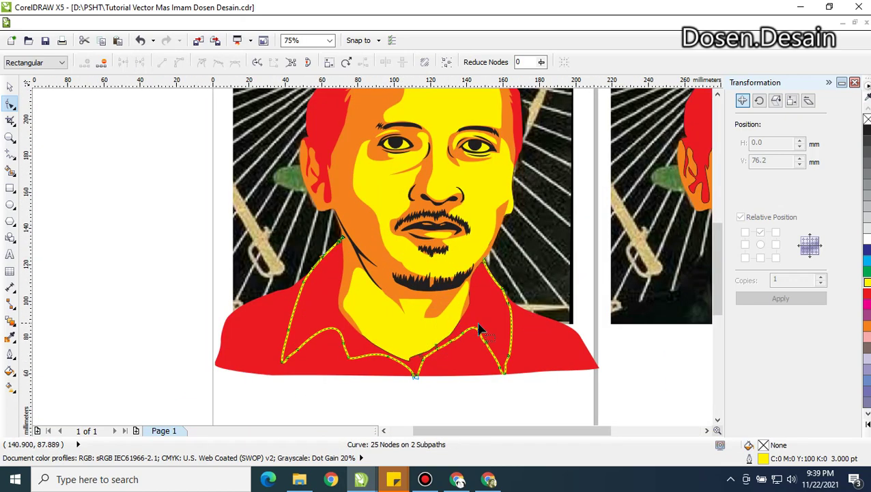
scroll(523, 333, "up", 1)
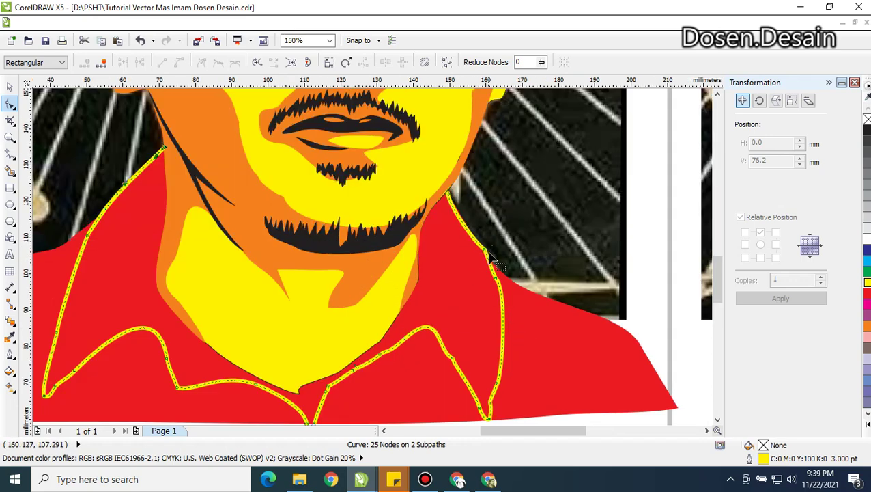
left_click(485, 251)
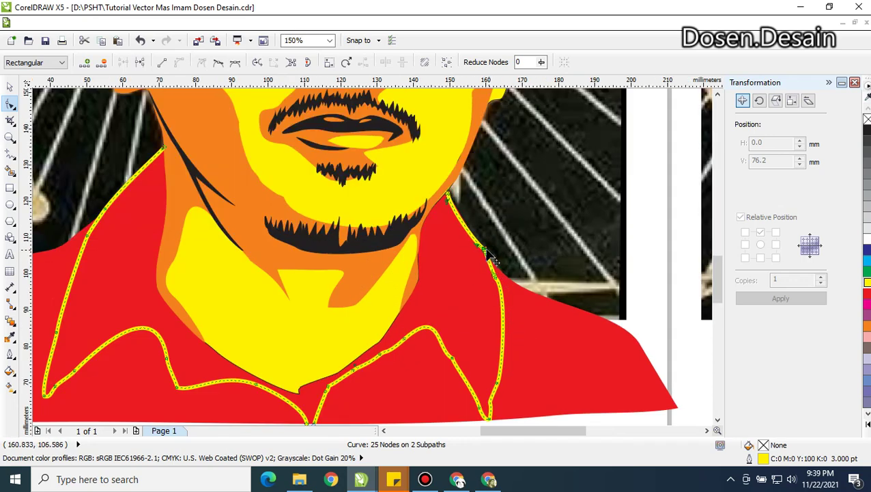
key("Delete")
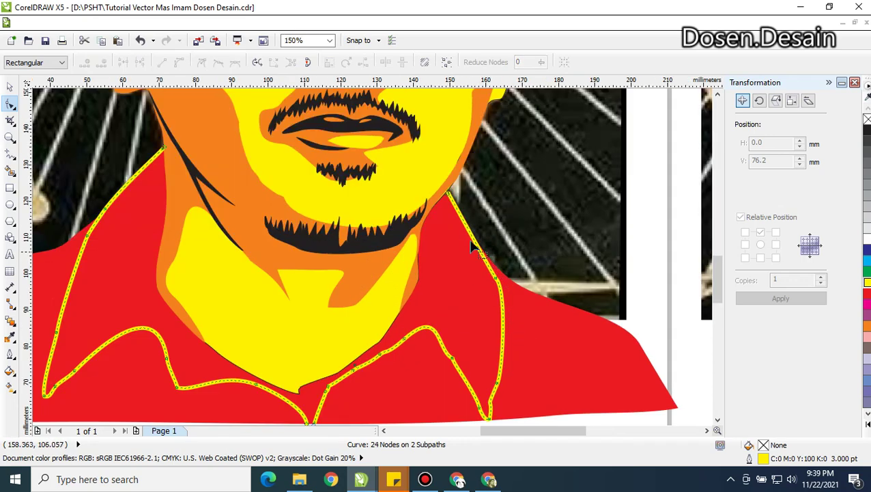
Adjust the red shirt's edge beside the collar flap opposite the ear so the shoulder starts at the yellow line
left_click(451, 191)
left_click(507, 280)
left_click(507, 281)
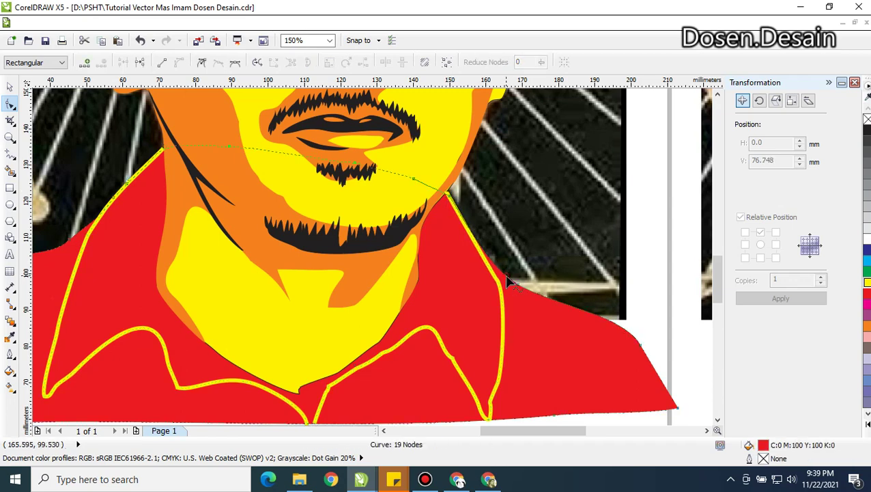
left_click(499, 286)
left_click_drag(519, 287, 482, 284)
Move the ear-side shoulder's two end nodes outward and delete the extra node on the shoulder slope
scroll(485, 291, "down", 2)
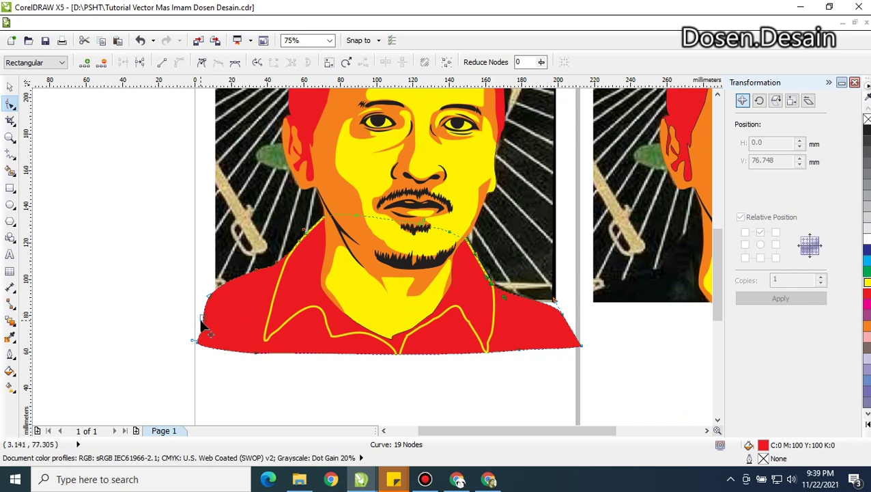
left_click_drag(163, 303, 223, 354)
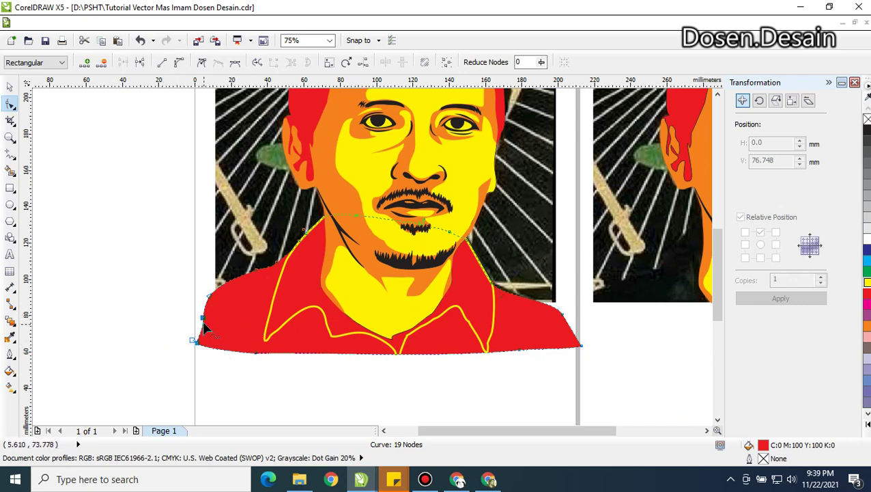
left_click_drag(198, 325, 179, 319)
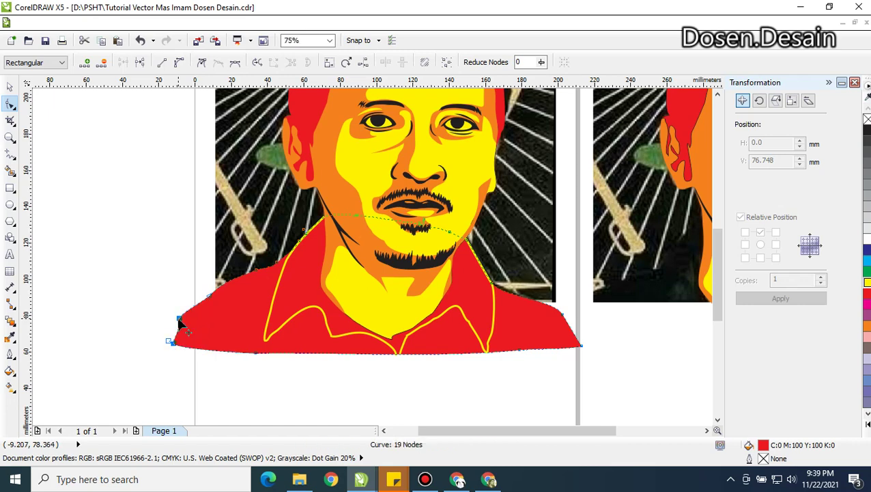
left_click(179, 306)
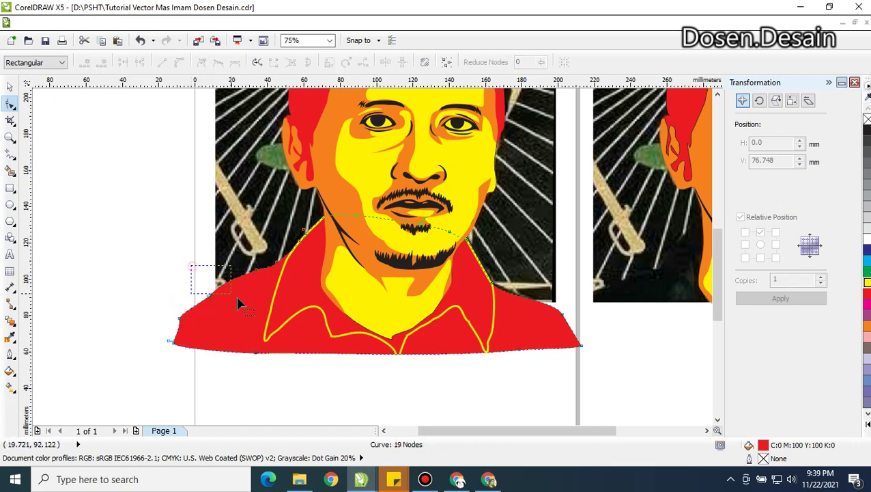
left_click_drag(237, 300, 239, 302)
key("Delete")
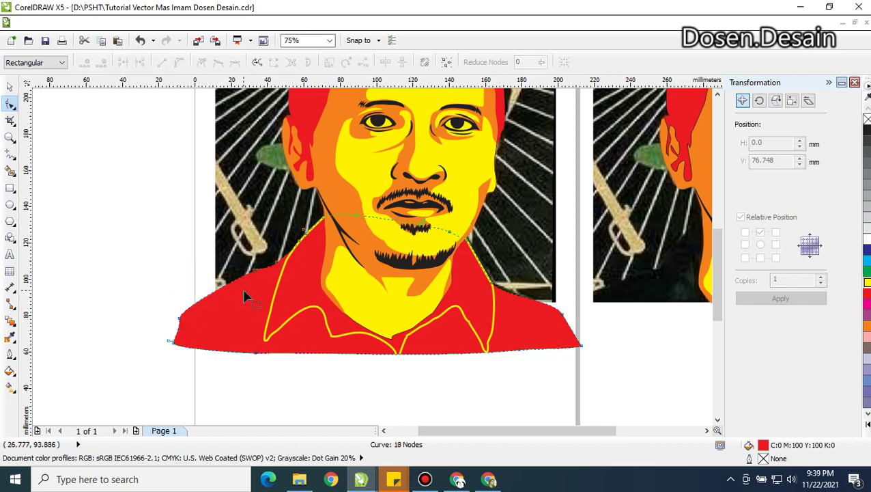
Round the ear-side shoulder end outward and extend the opposite shoulder's end nodes outward to widen the shirt
left_click(179, 321)
left_click_drag(179, 330, 172, 331)
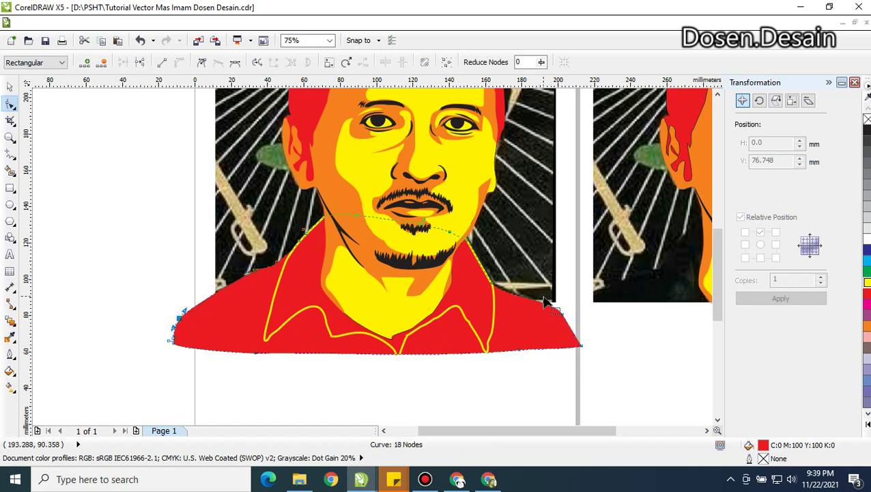
left_click_drag(560, 321, 581, 326)
left_click_drag(172, 277, 174, 307)
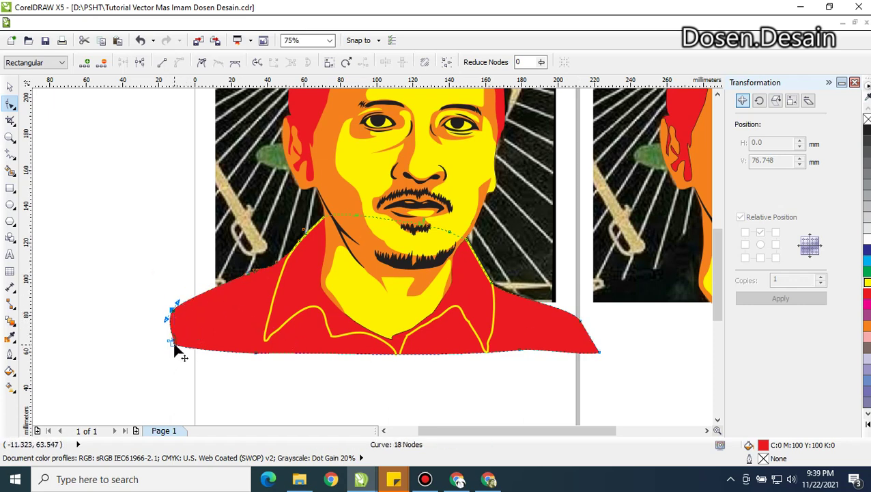
Delete the surplus node at the shirt's ear-side bottom corner and pull the corner outward into a slanted sleeve end
mouse_move(173, 342)
left_mouse_down()
mouse_move(164, 343)
mouse_move(183, 350)
left_mouse_up()
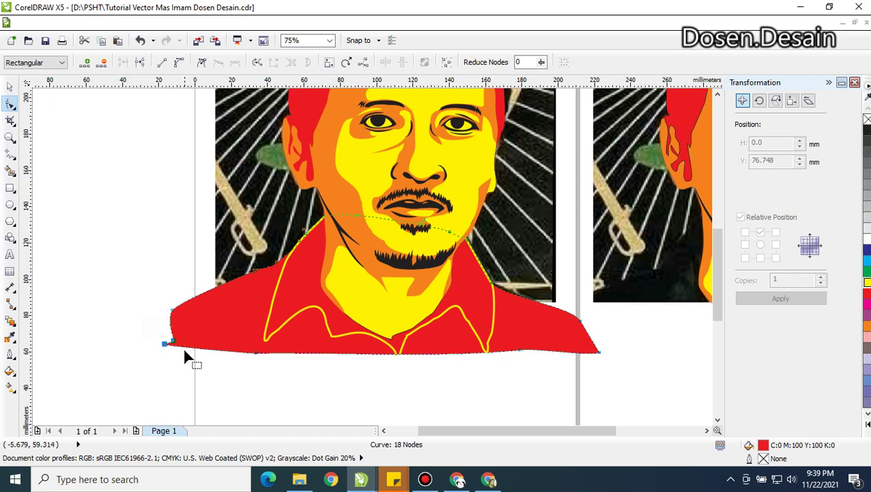
key("Delete")
key("ctrl+z")
left_click_drag(149, 326, 184, 348)
key("Delete")
left_click_drag(188, 342, 146, 354)
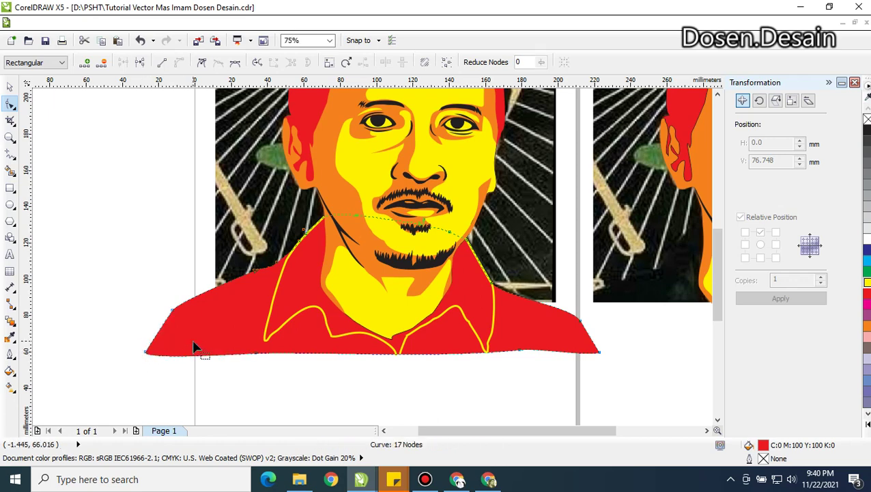
Delete the extra nodes along the shirt's bottom edge and convert the edge to a straight line
left_click_drag(197, 339, 543, 377)
key("Delete")
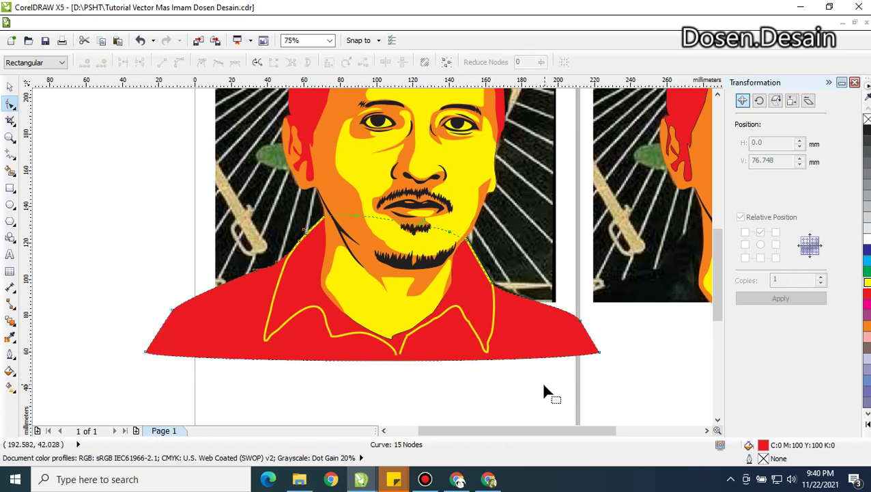
left_click(498, 357)
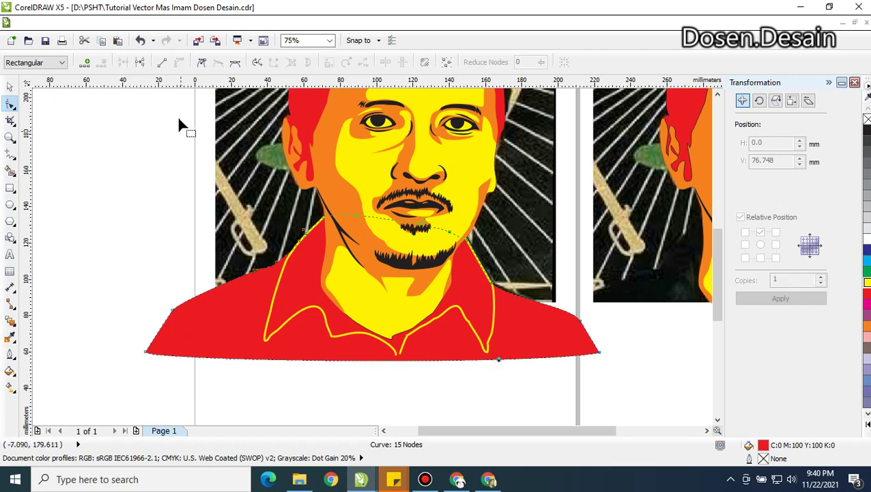
left_click(162, 64)
Remove the black outline from the yellow face and neck shape
scroll(336, 228, "down", 2)
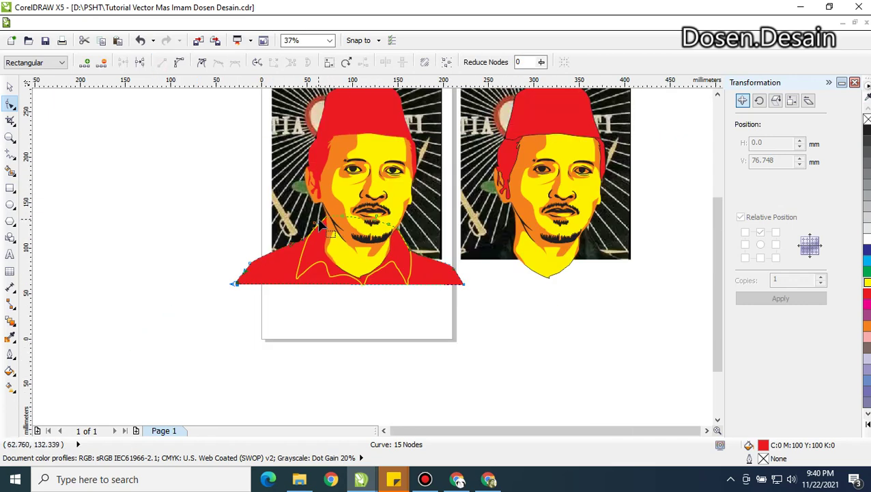
scroll(354, 263, "up", 2)
left_click(331, 263)
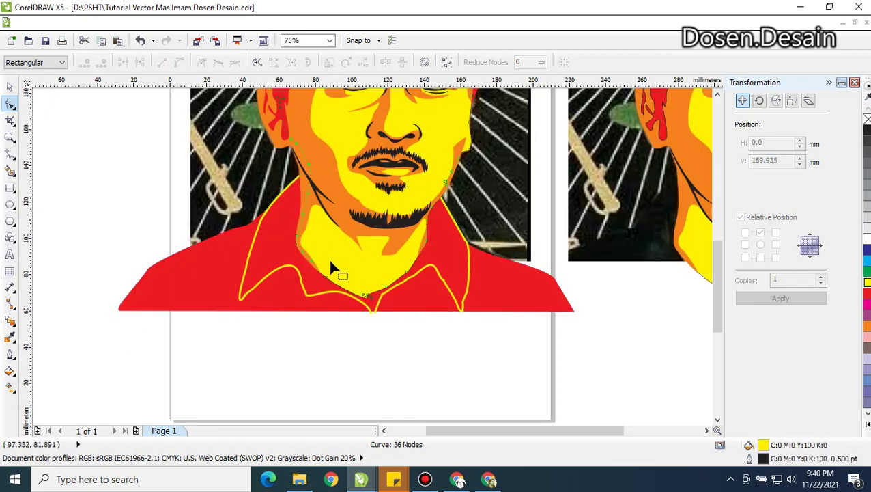
scroll(354, 271, "up", 1)
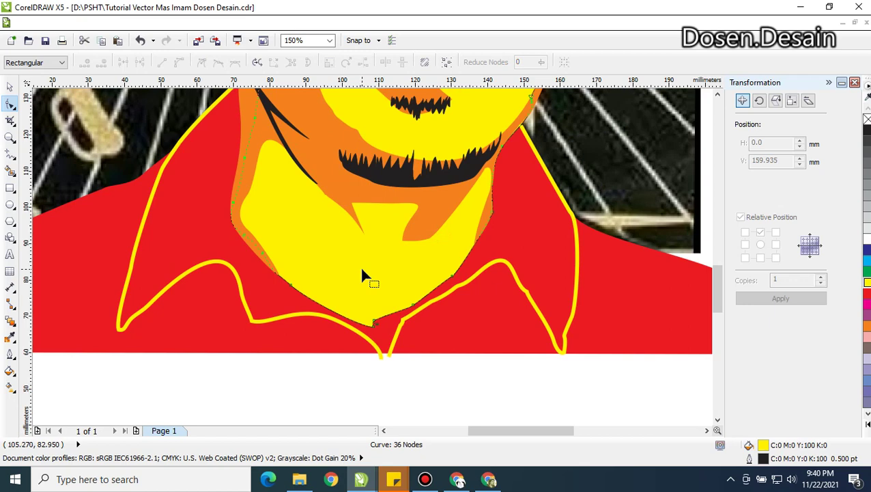
left_click(11, 86)
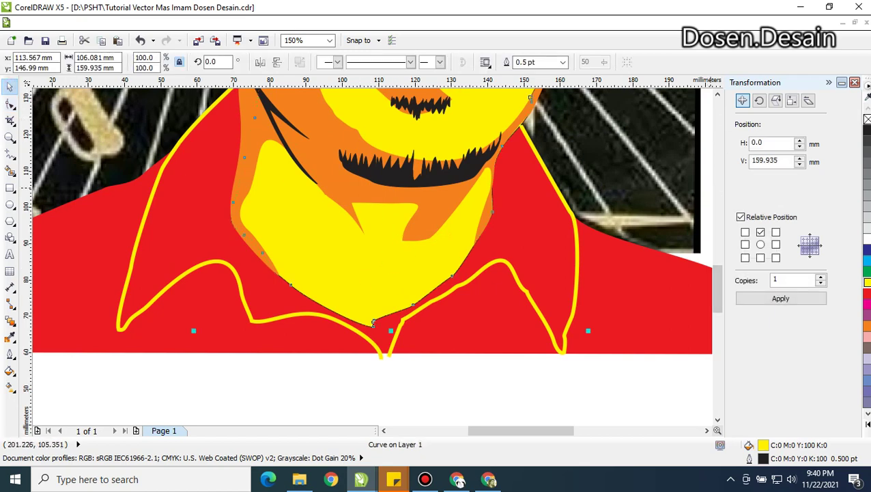
key("Escape")
Delete the surplus nodes at the bottom of the yellow neck shape and reshape it into a clean V inside the collar
left_click(11, 102)
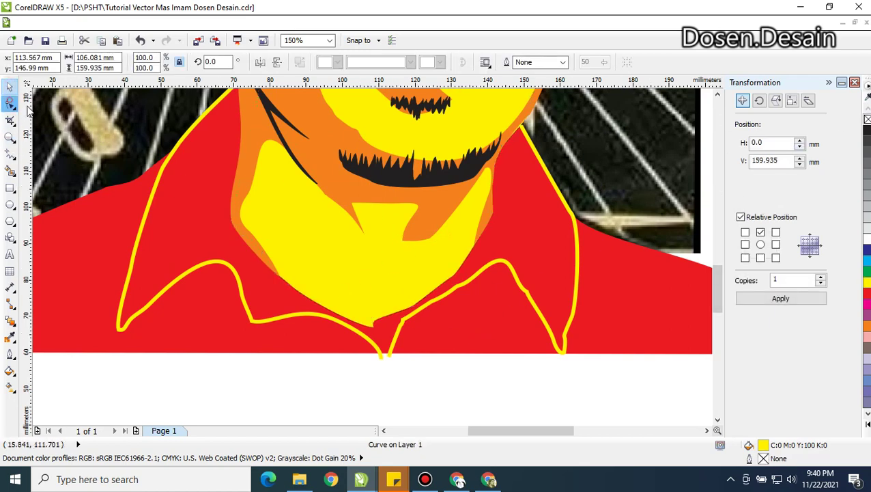
left_click(364, 290)
left_click_drag(381, 318, 384, 322)
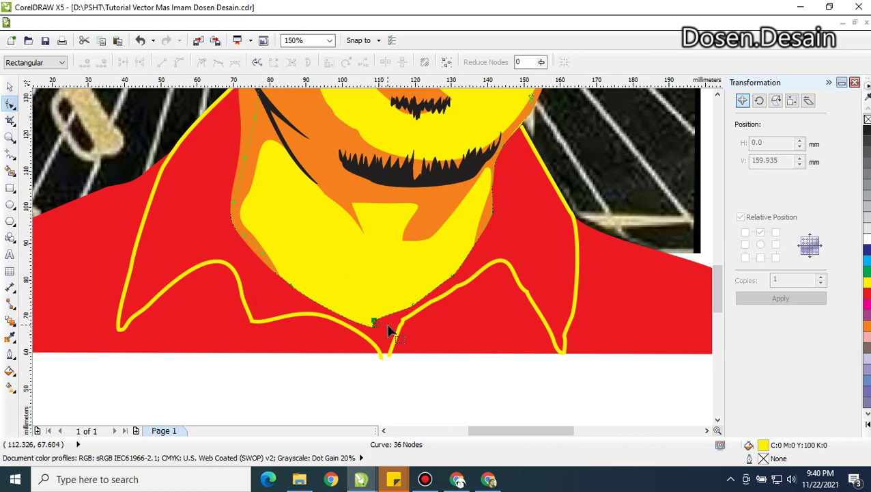
key("Delete")
left_click_drag(385, 271, 430, 307)
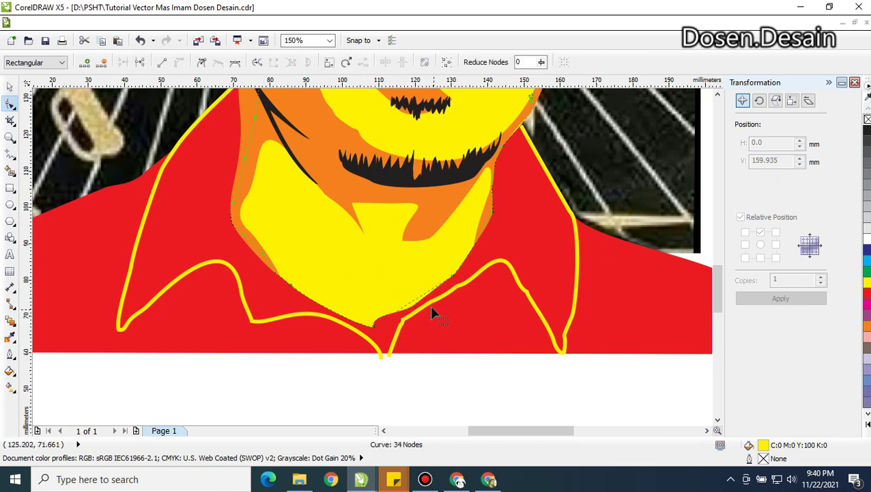
key("Delete")
left_click_drag(374, 331, 432, 283)
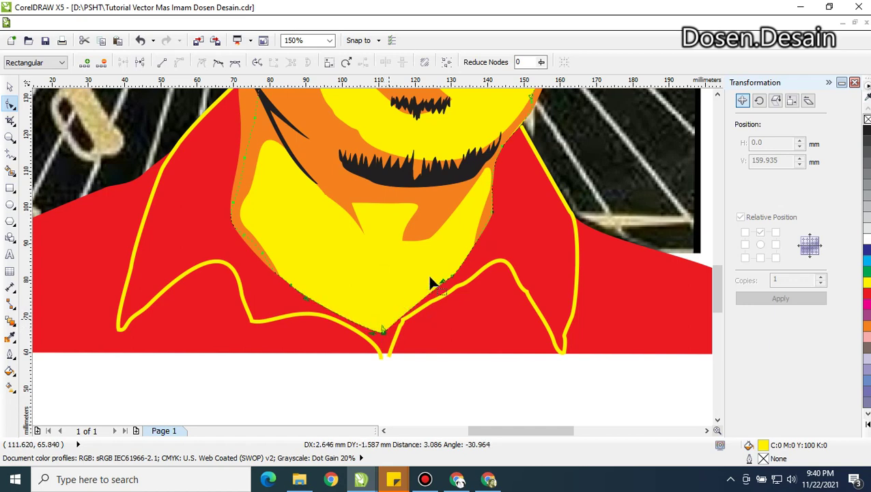
key("Delete")
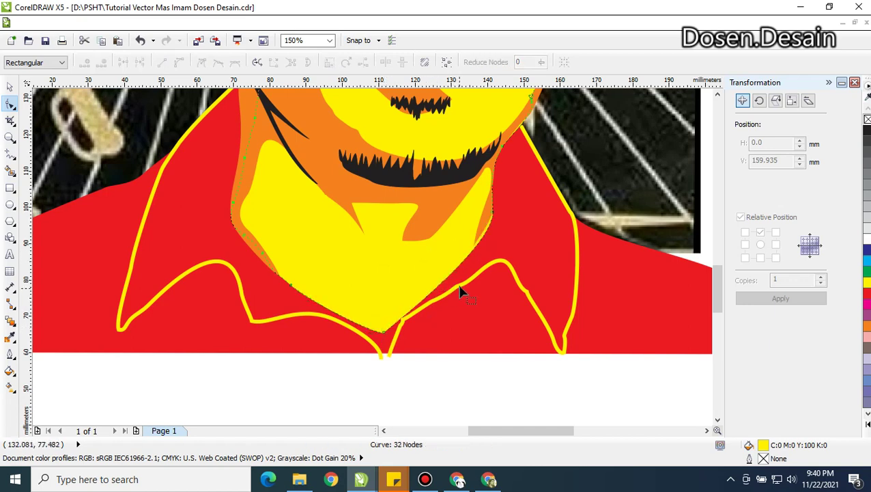
left_click_drag(492, 210, 491, 203)
Delete the duplicate portrait and its reference photo beside the page
scroll(309, 218, "down", 2)
scroll(306, 209, "down", 2)
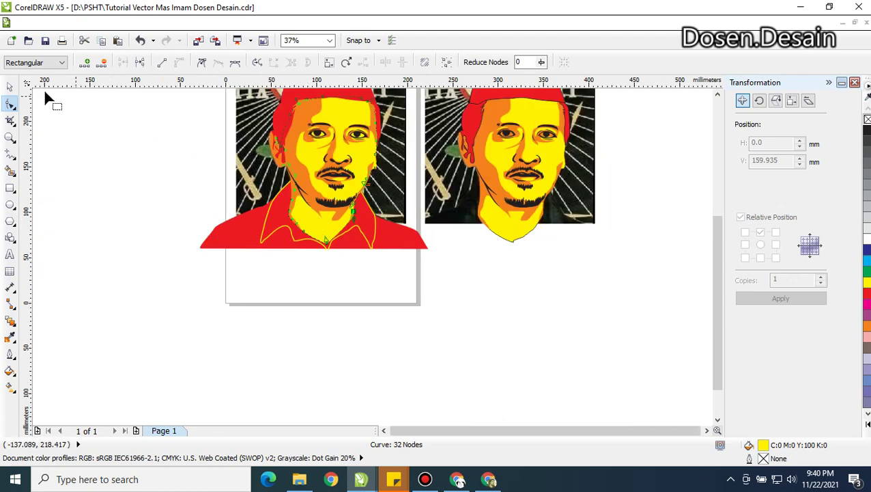
left_click(10, 86)
left_click(635, 120)
scroll(716, 93, "up", 2)
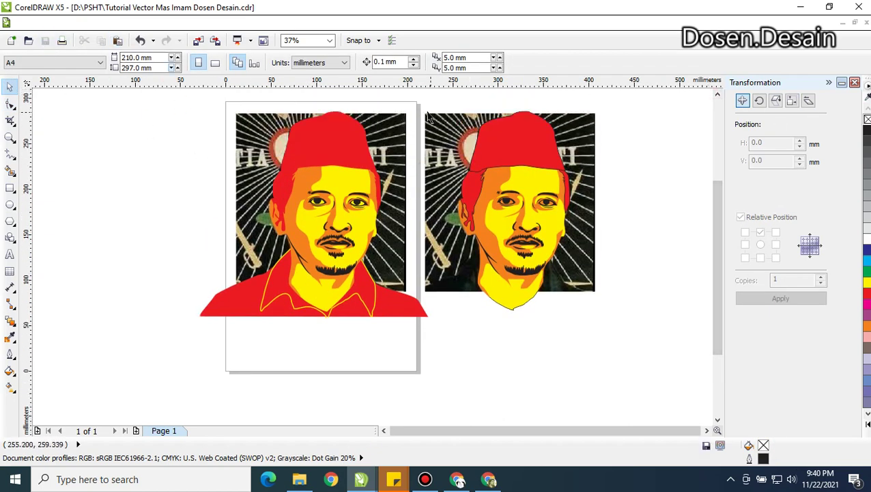
left_click_drag(418, 101, 622, 310)
key("Delete")
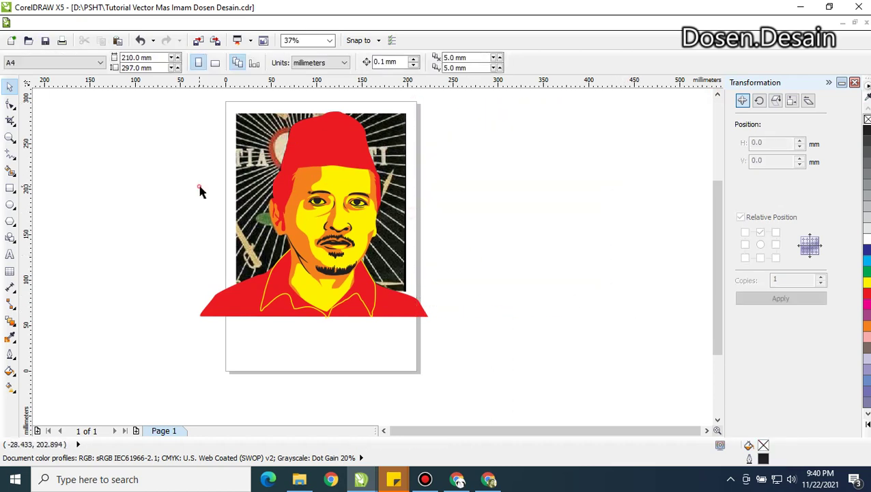
scroll(319, 232, "up", 2)
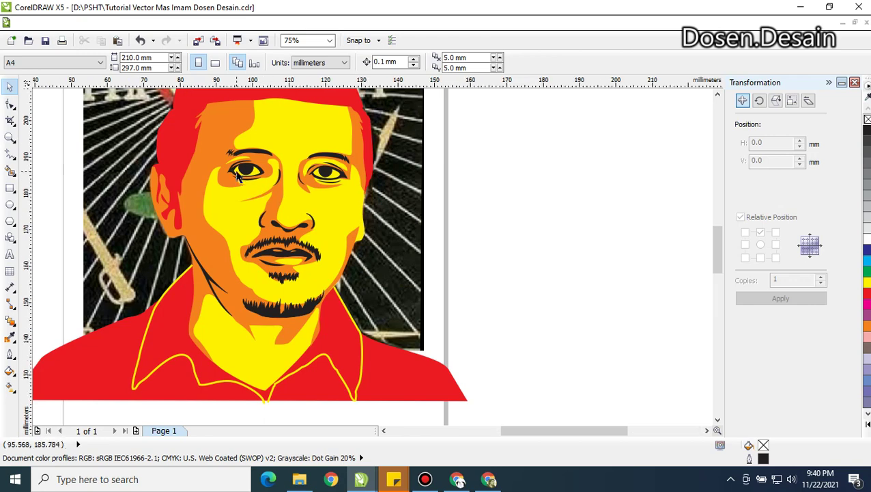
scroll(239, 176, "up", 2)
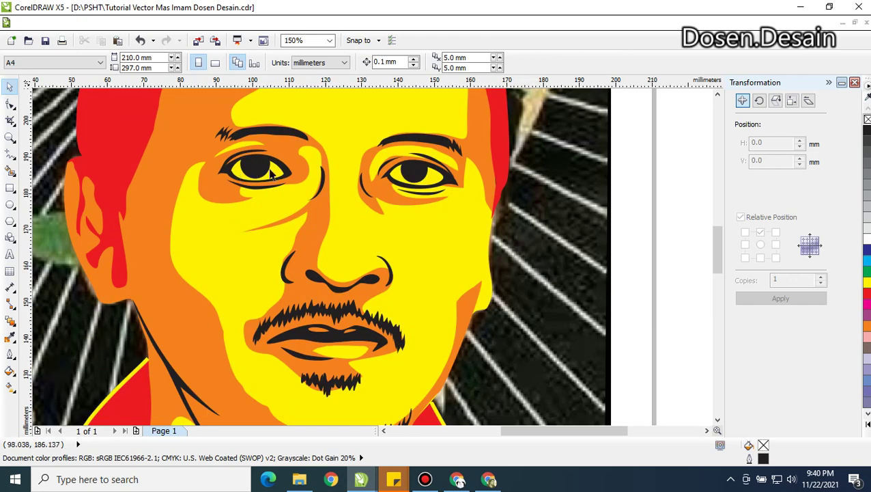
Enlarge the black iris of the portrait's right-hand eye to about 8 mm wide and reshape its upper edge to fit under the eyelid
left_click(403, 174)
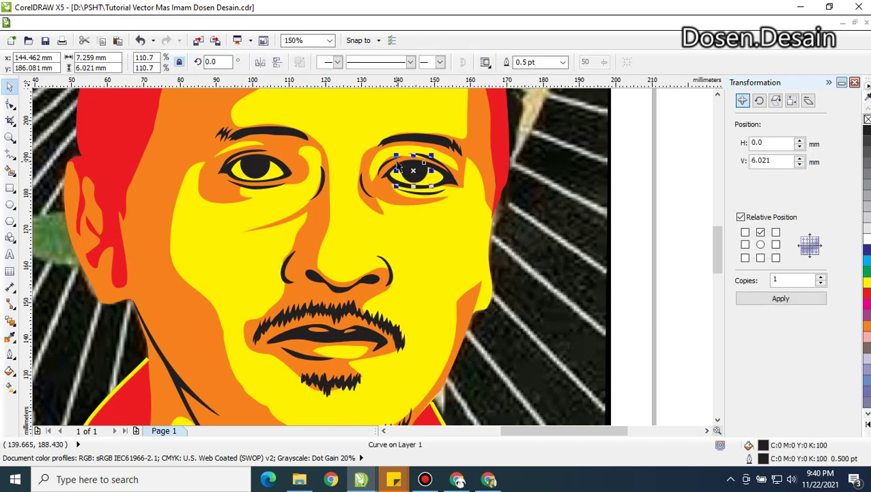
left_click_drag(387, 154, 393, 160)
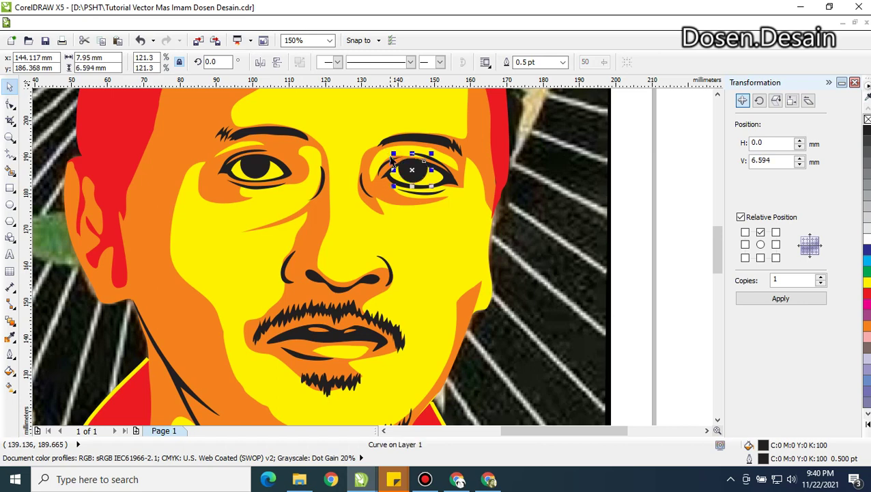
left_click(10, 104)
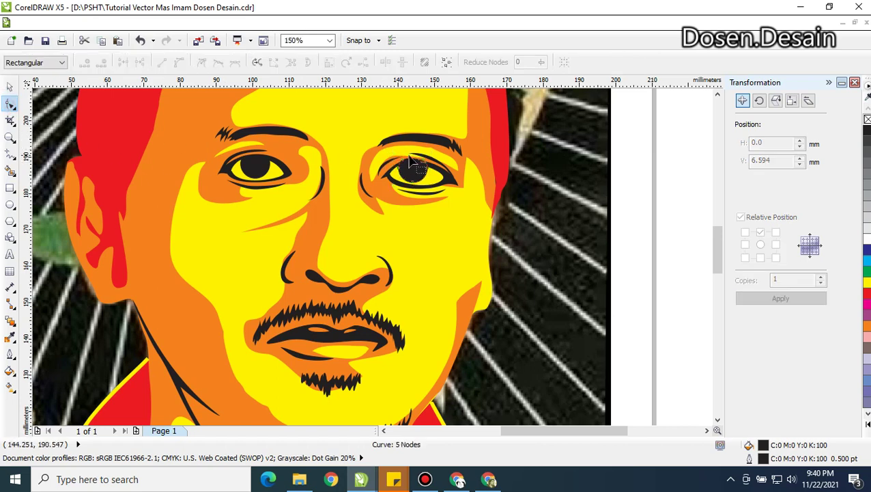
scroll(408, 157, "up", 1)
left_click(440, 175)
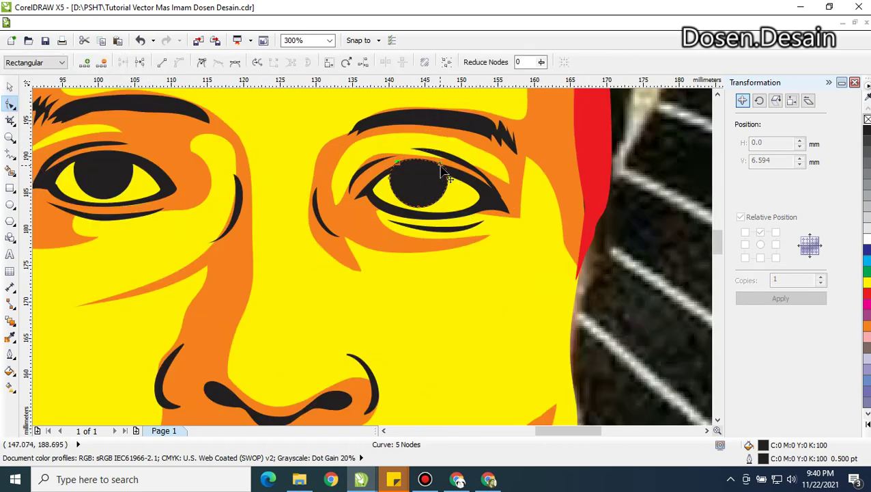
left_click_drag(440, 174, 434, 171)
scroll(435, 171, "down", 1)
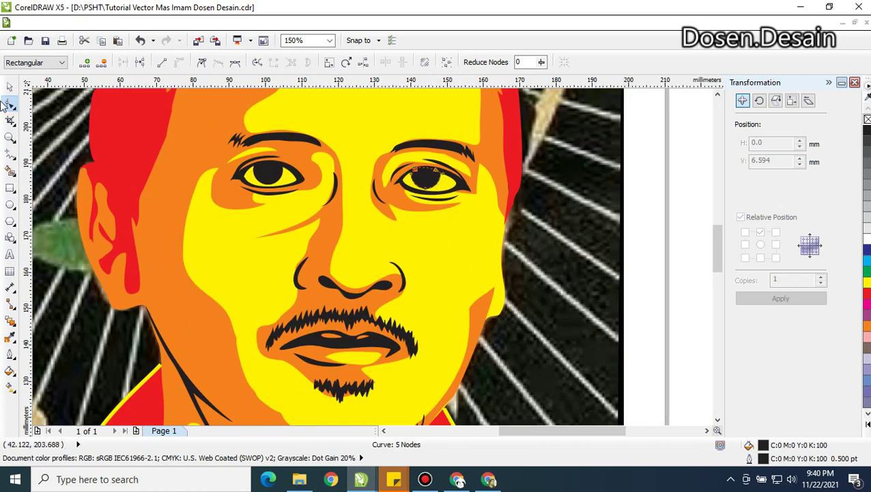
left_click(10, 87)
left_click(632, 242)
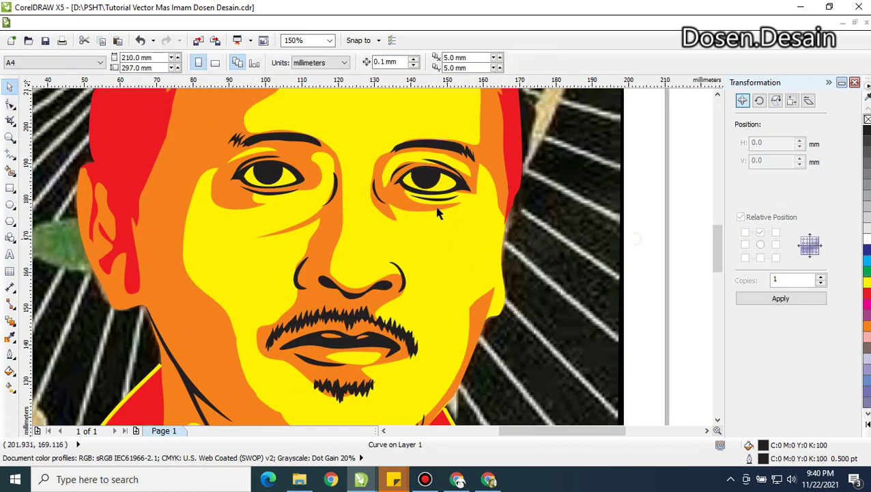
Draw a yellow-filled full circle about 1.4 mm wide in the left-hand iris and place a copy in the right-hand iris
left_click(9, 203)
scroll(259, 164, "up", 1)
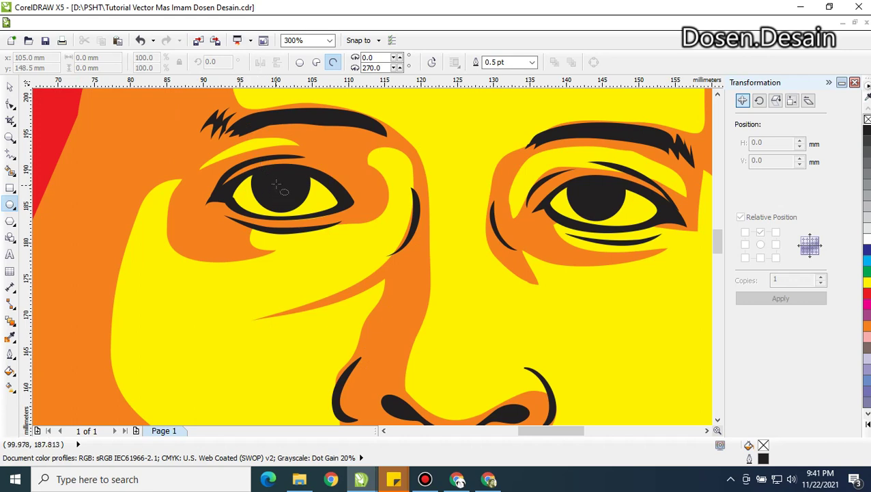
left_click_drag(277, 178, 286, 189)
left_click(299, 62)
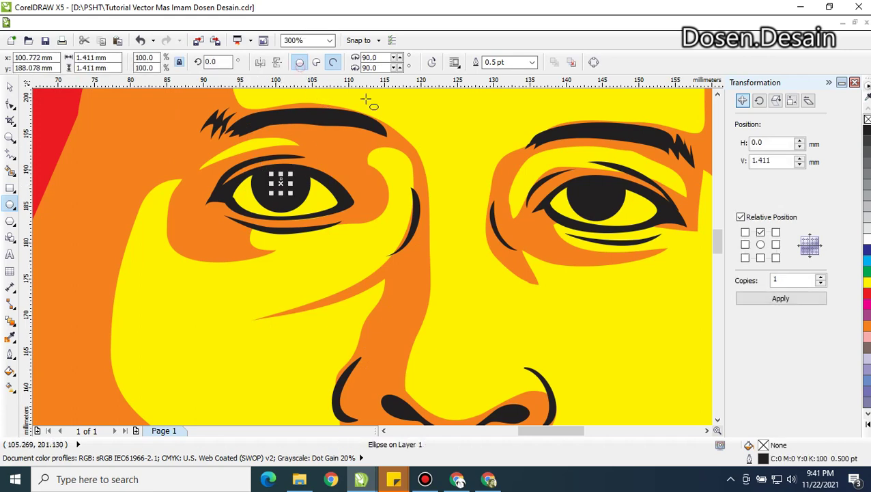
left_click(867, 283)
left_click(10, 88)
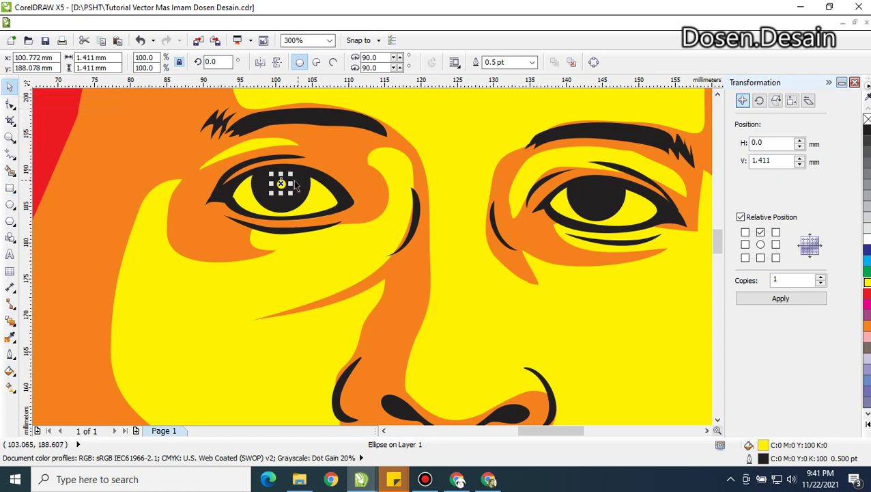
left_click_drag(281, 183, 595, 196)
Save the drawing and move the reference photo from behind the portrait to the empty area beside the page
scroll(598, 217, "down", 5)
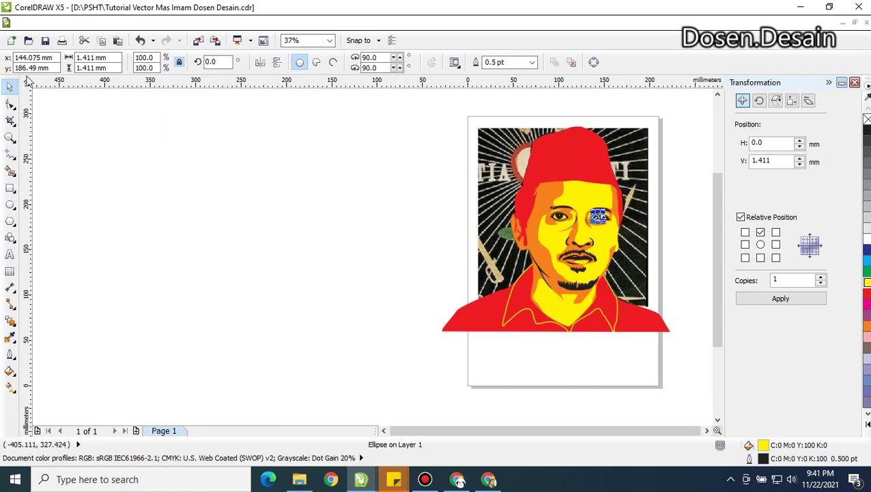
left_click(210, 171)
left_click(707, 430)
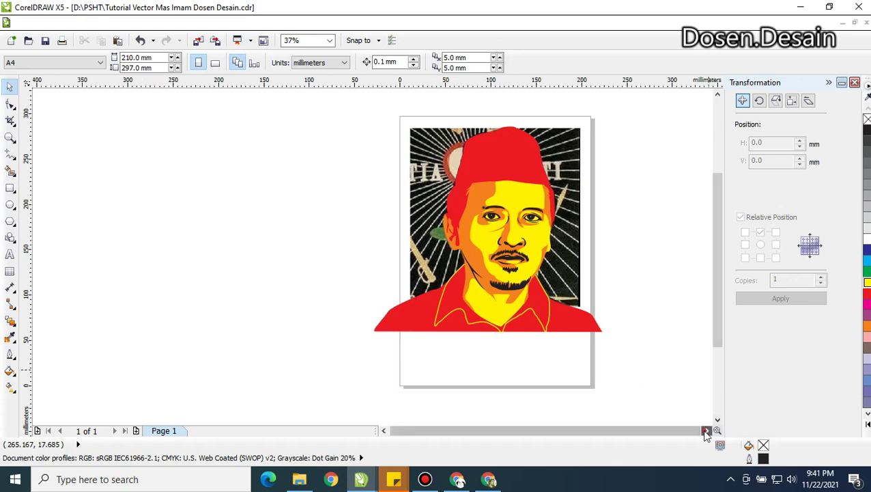
left_click(706, 430)
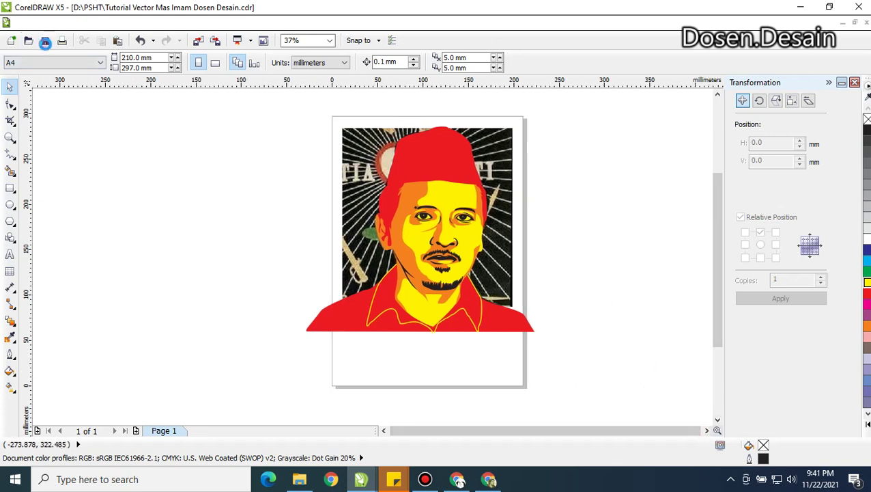
left_click(45, 42)
left_click(369, 168)
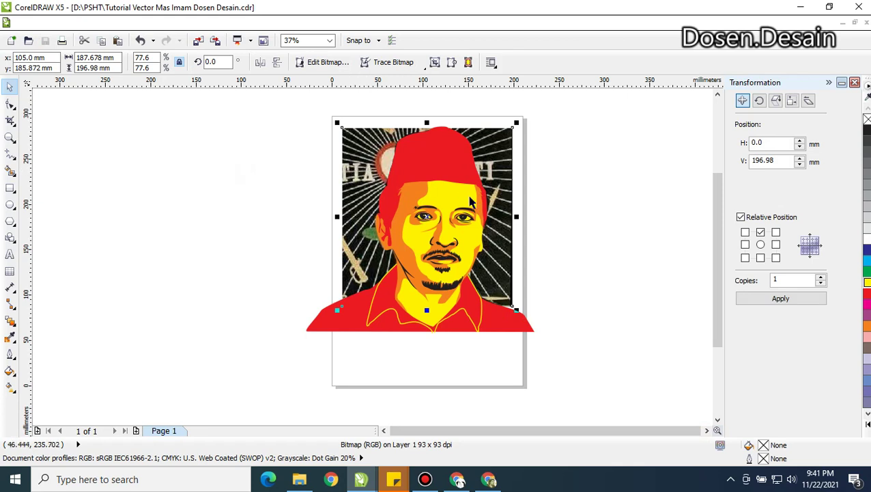
left_click_drag(424, 216, 182, 228)
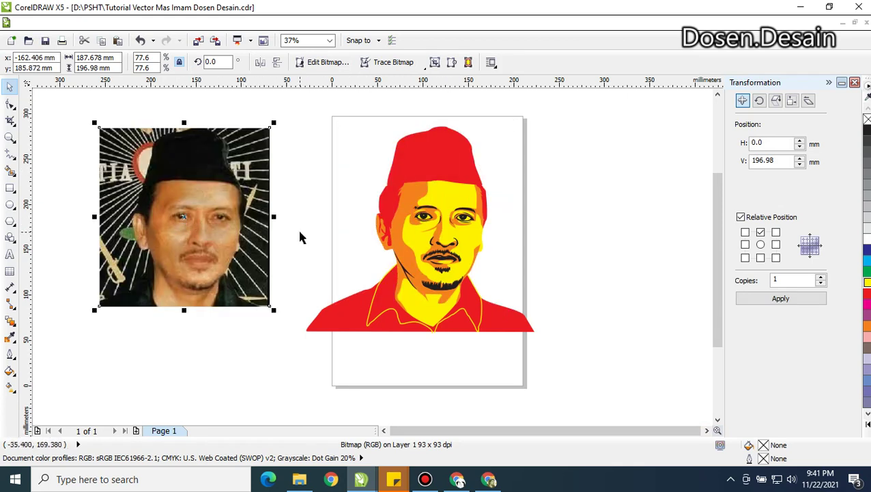
left_click(362, 224)
Fill the black eyebrows, eye shapes, irises and surrounding crease lines with red, and weld them into one shape
scroll(392, 246, "up", 2)
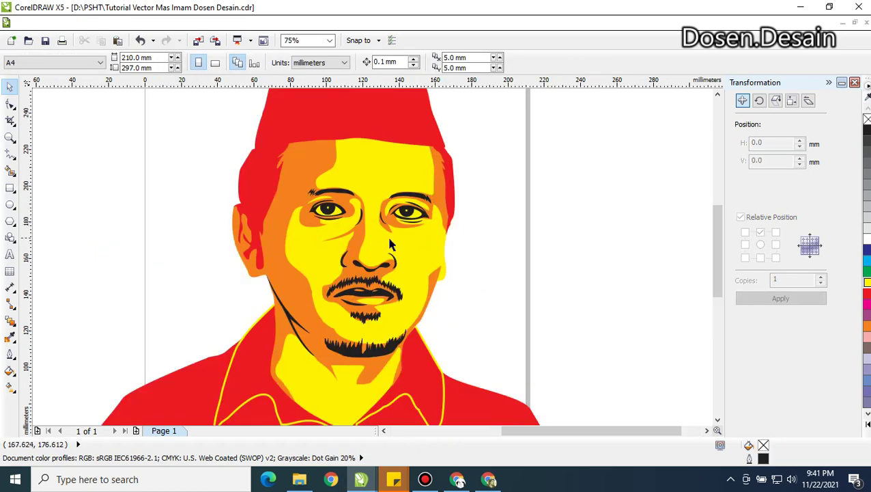
scroll(391, 246, "up", 2)
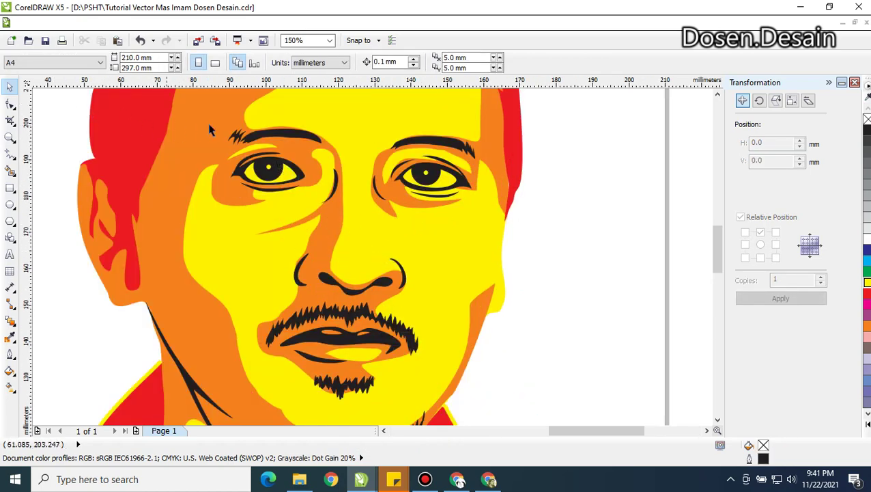
left_click(233, 133)
left_click(272, 135, "shift")
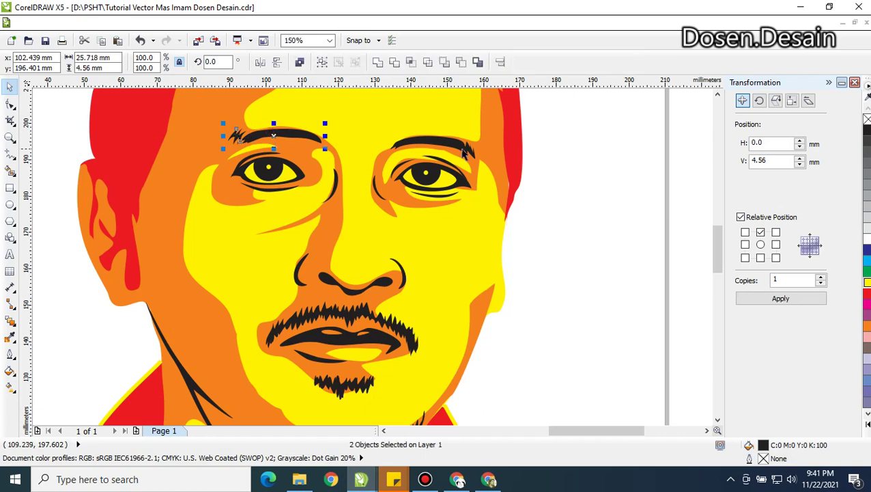
left_click(447, 146, "shift")
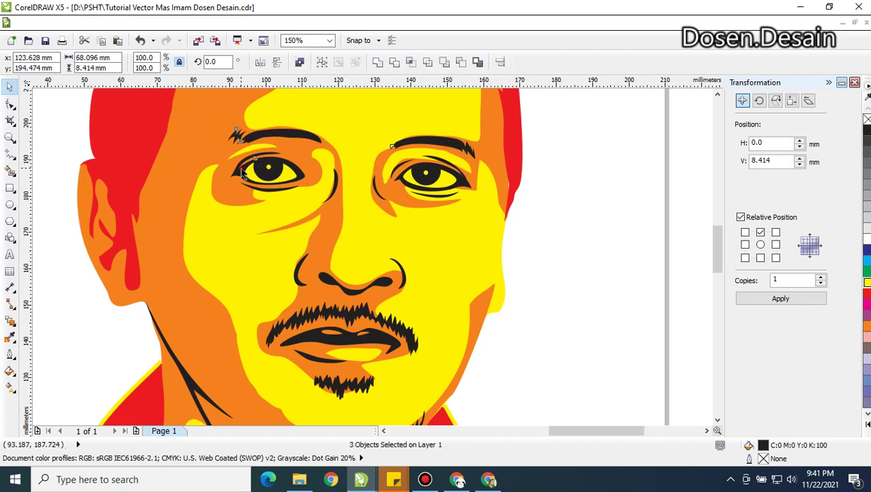
left_click(243, 172, "shift")
left_click(260, 172, "shift")
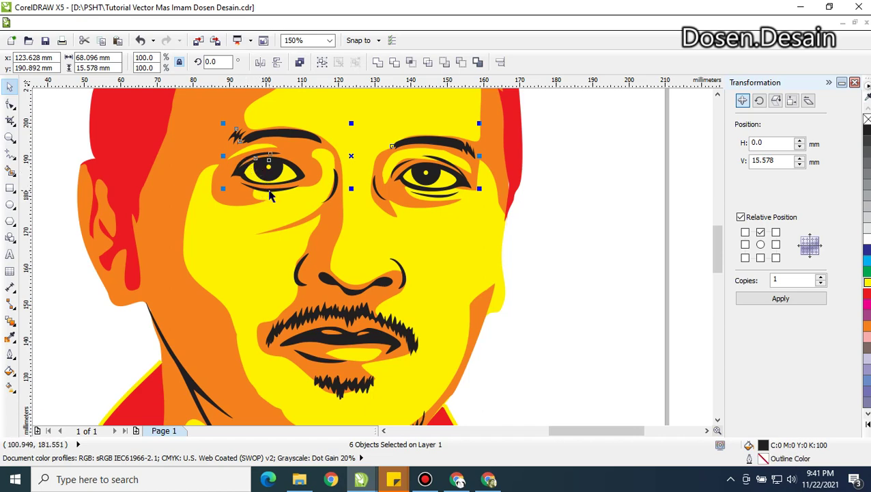
left_click(336, 194, "shift")
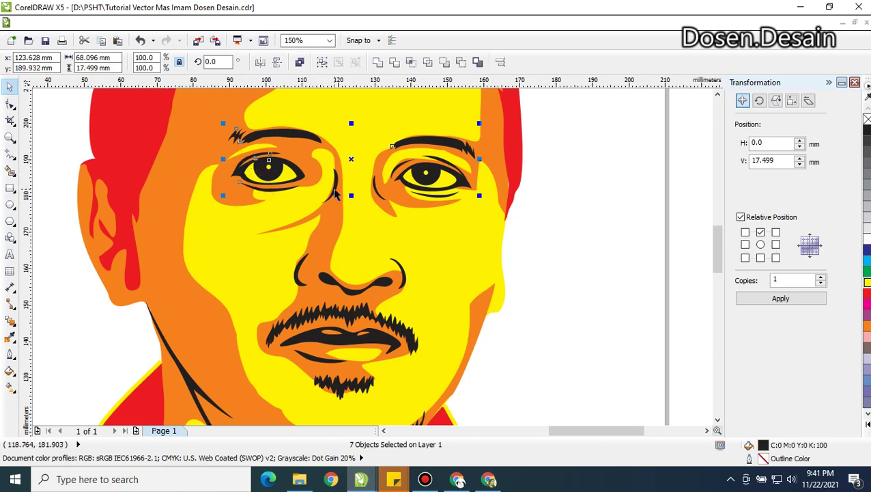
left_click(379, 194, "shift")
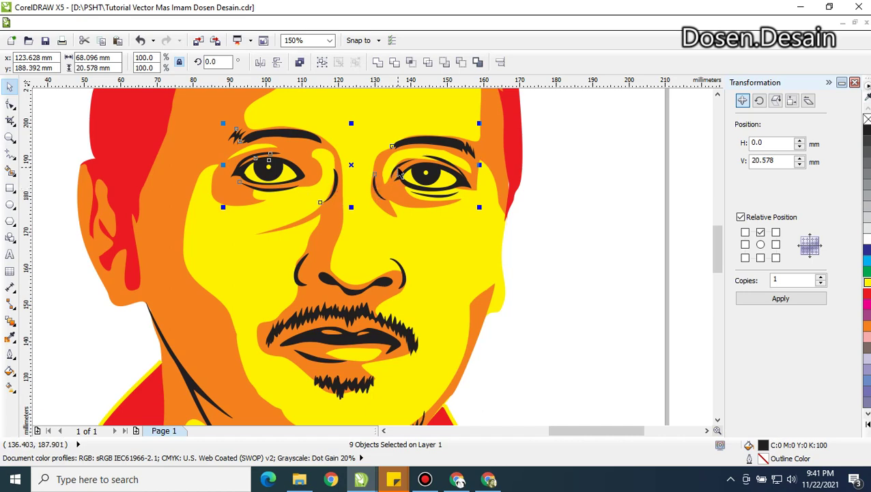
left_click(404, 185, "shift")
left_click(402, 182, "shift")
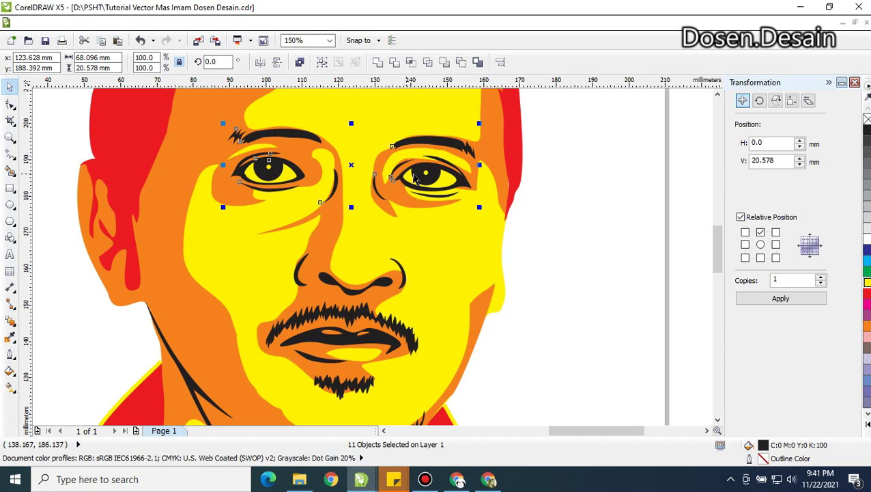
left_click(443, 166, "shift")
left_click(446, 197, "shift")
left_click(867, 264)
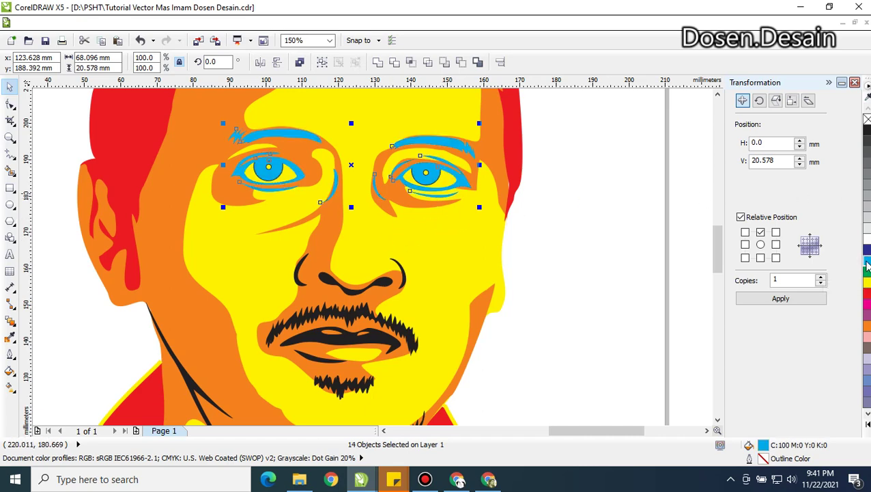
left_click(867, 295)
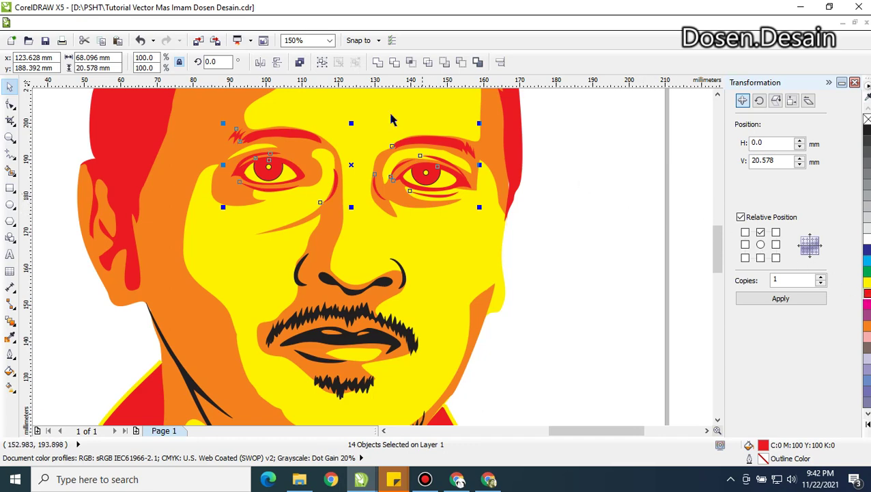
left_click(377, 62)
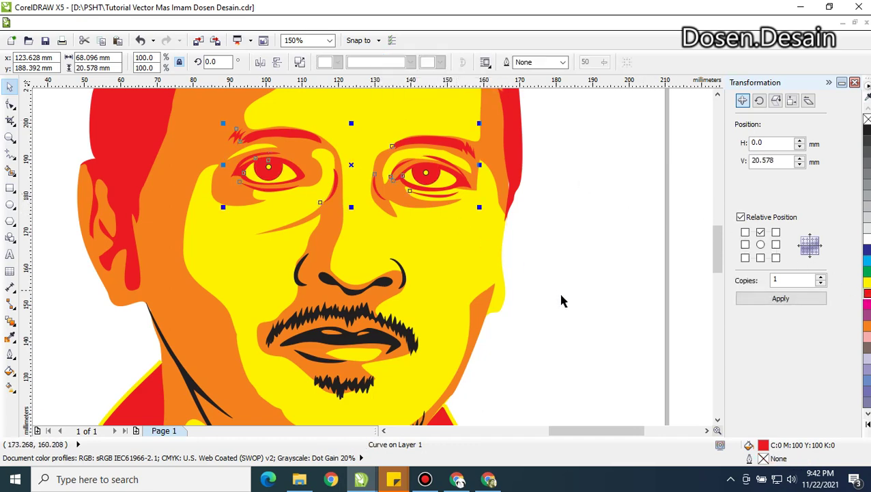
Fill the black nose, moustache, mouth and chin-tuft shapes with red, remove their outlines, and weld them to the red eye shapes
left_click_drag(562, 238, 258, 403)
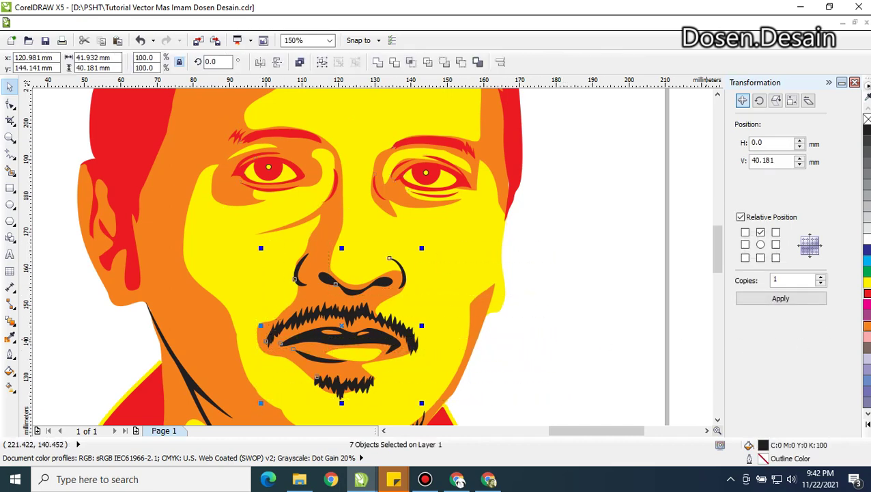
left_click(867, 293)
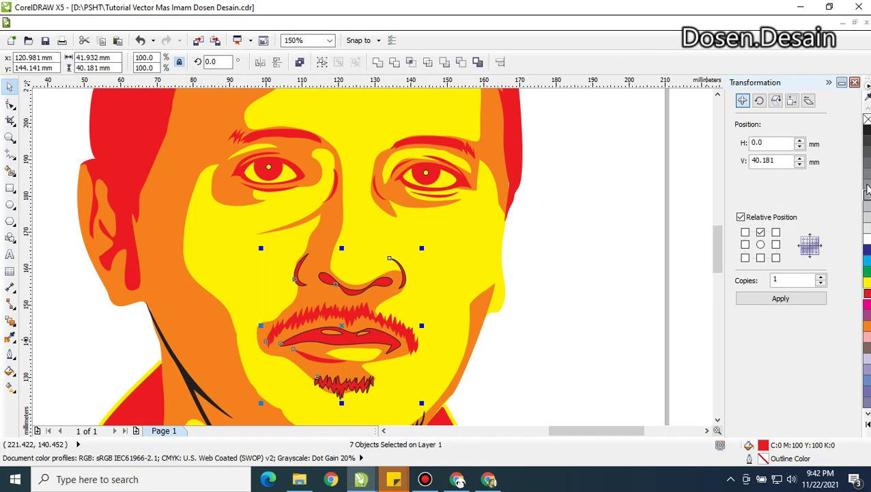
right_click(867, 120)
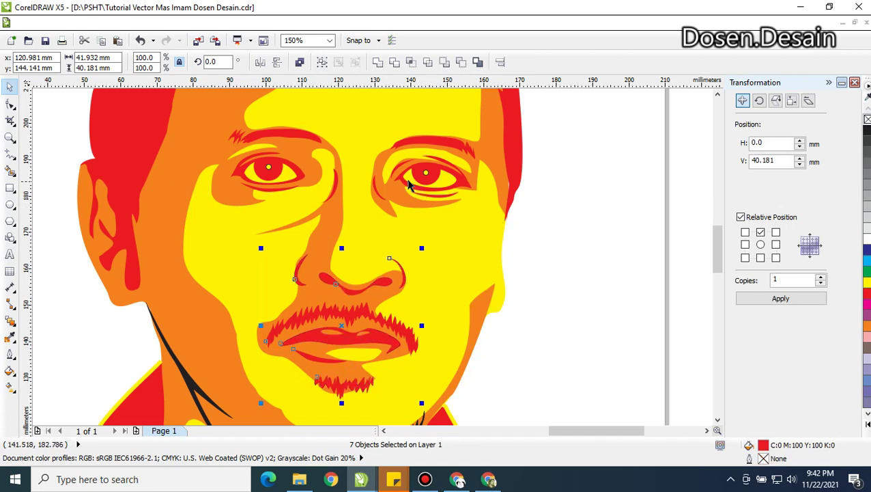
left_click(406, 190, "shift")
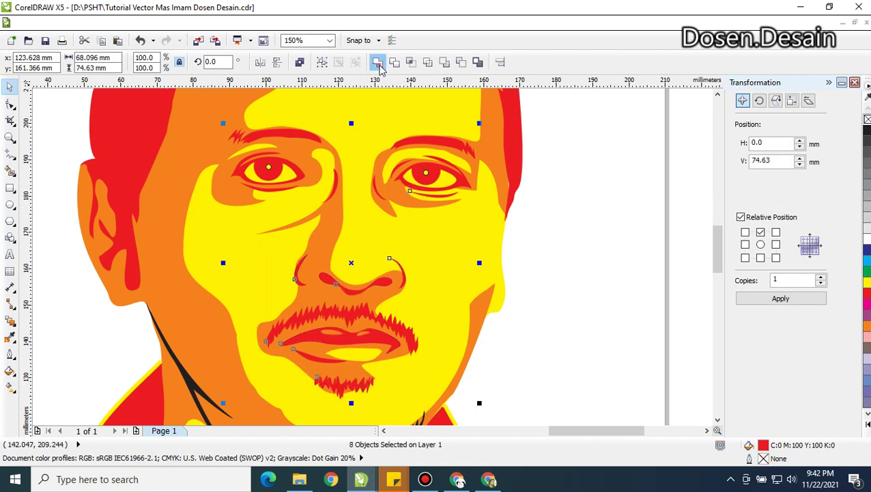
key("ctrl+l")
Weld the black chin beard and neck line shapes to the red facial details so they share the red fill
left_click_drag(716, 263, 716, 307)
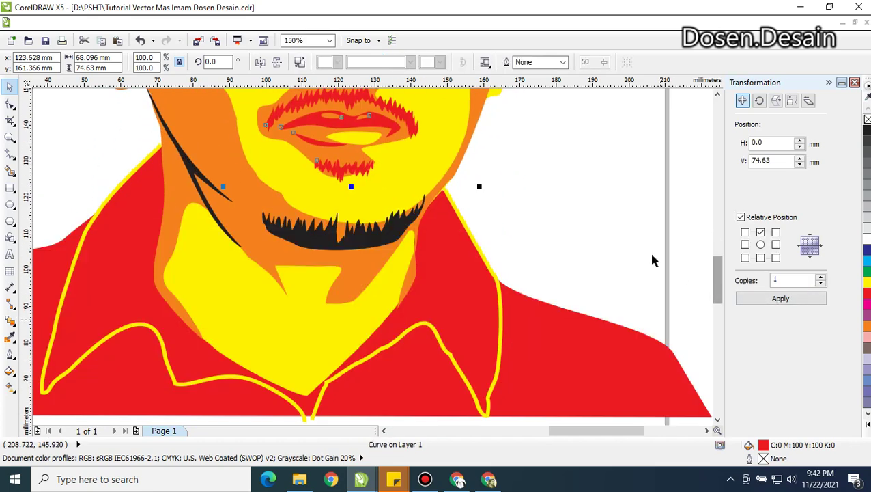
left_click(390, 225)
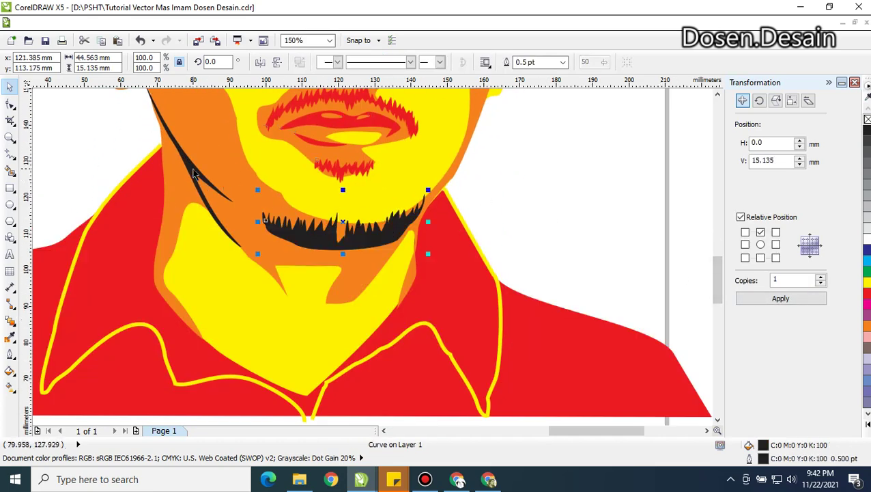
left_click(197, 179, "shift")
left_click(274, 115, "shift")
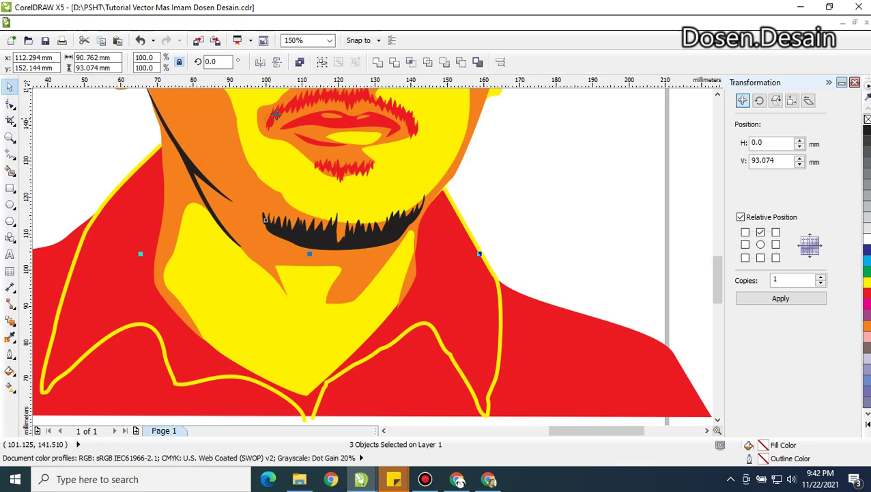
left_click(377, 62)
Cut the two small pupil highlight circles out of the welded red facial details using Back Minus Front
mouse_move(721, 264)
left_mouse_down()
mouse_move(720, 284)
mouse_move(720, 247)
left_mouse_up()
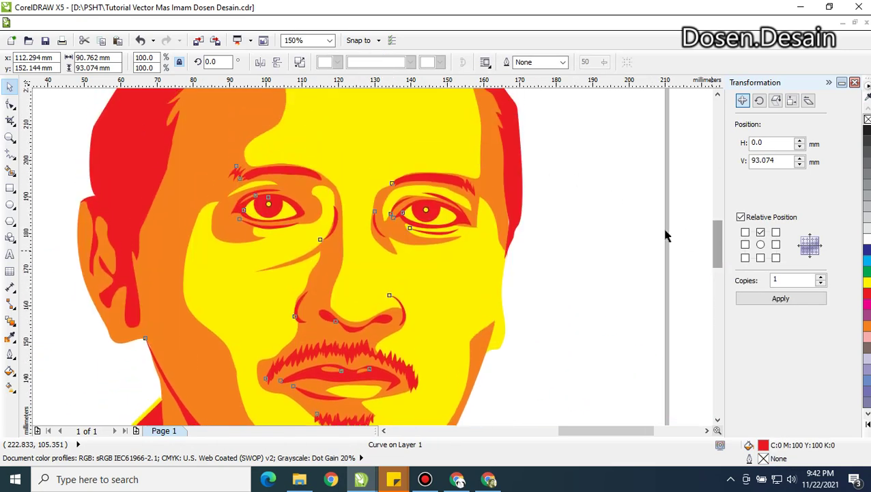
left_click(609, 228)
left_click(269, 203)
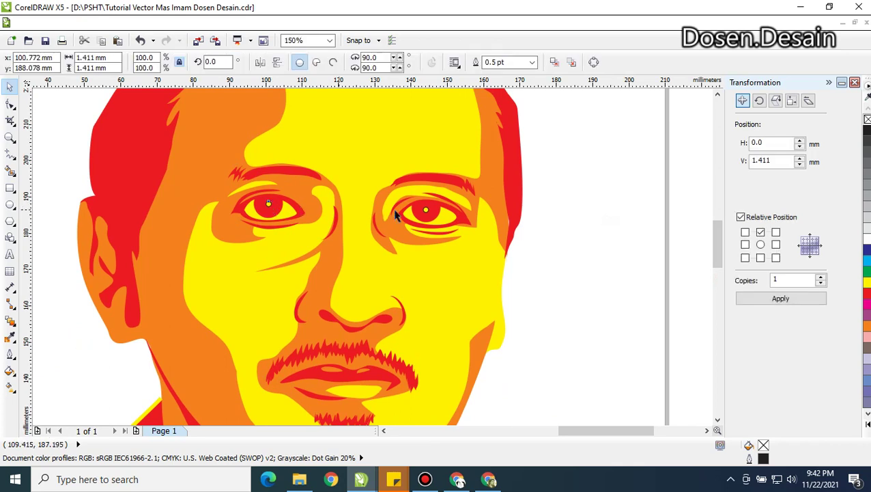
left_click(427, 212, "shift")
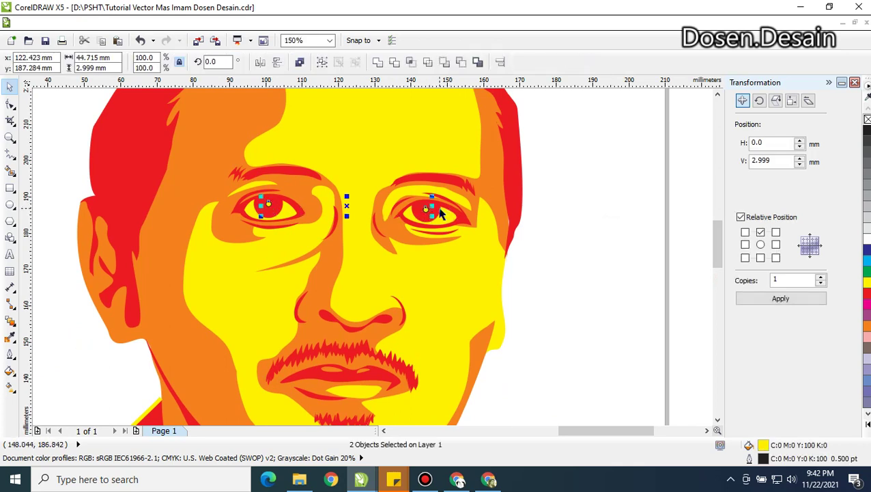
left_click(441, 225, "shift")
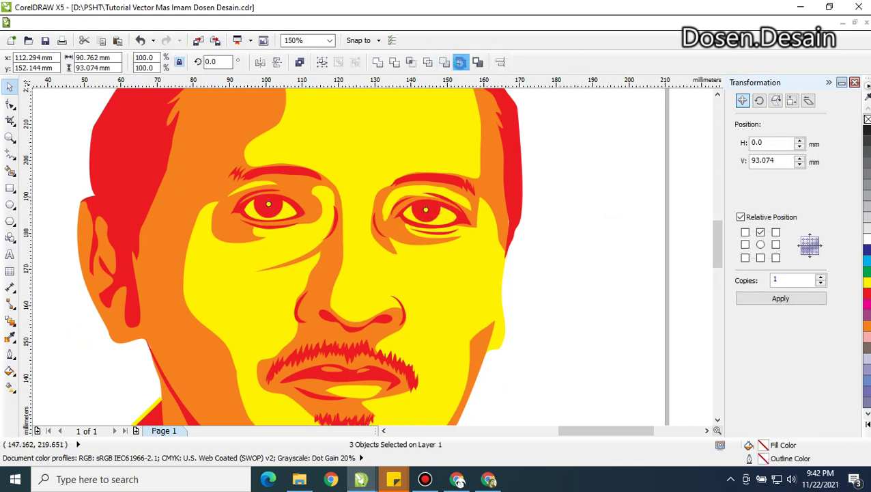
left_click(459, 62)
left_click(577, 242)
Change the fill of the yellow face and neck shape to Light Yellow from the CMYK palette
scroll(577, 247, "down", 2)
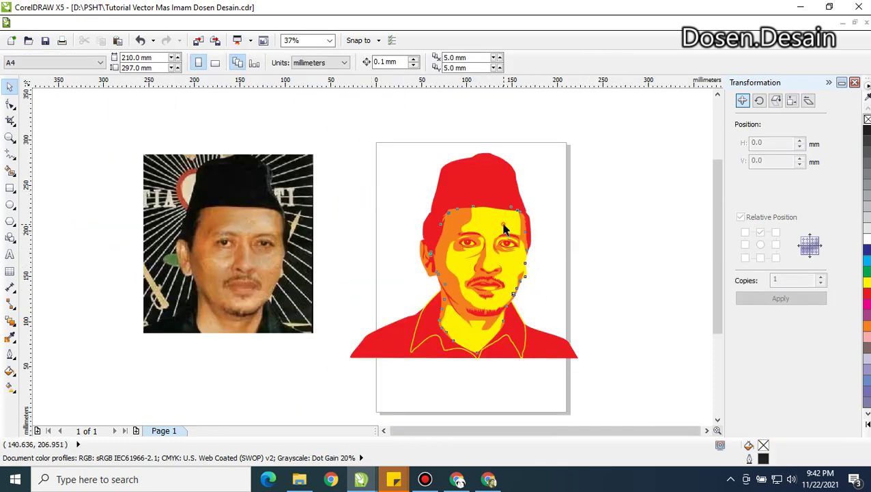
left_click(502, 225)
left_click(867, 424)
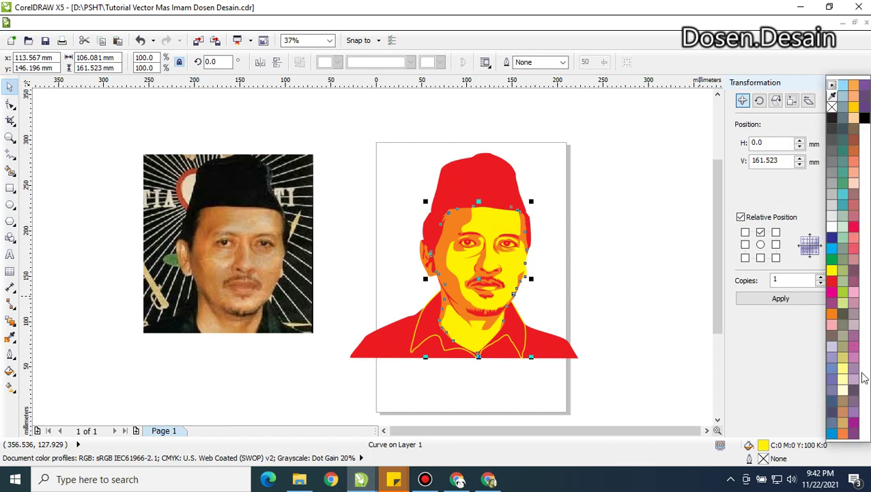
left_click(831, 270)
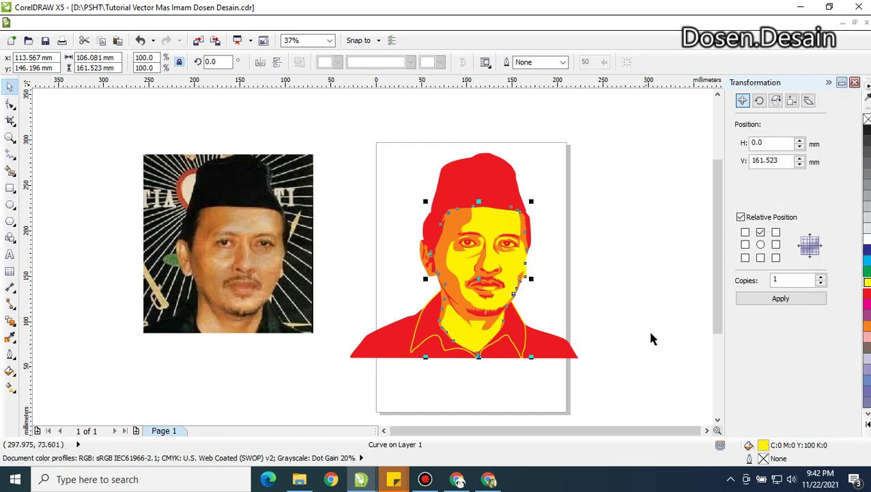
double_click(764, 444)
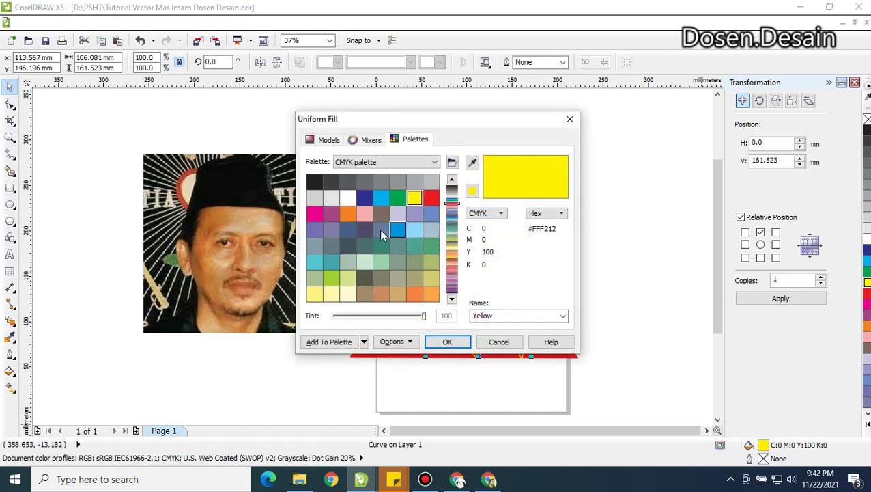
left_click(314, 294)
left_click(444, 342)
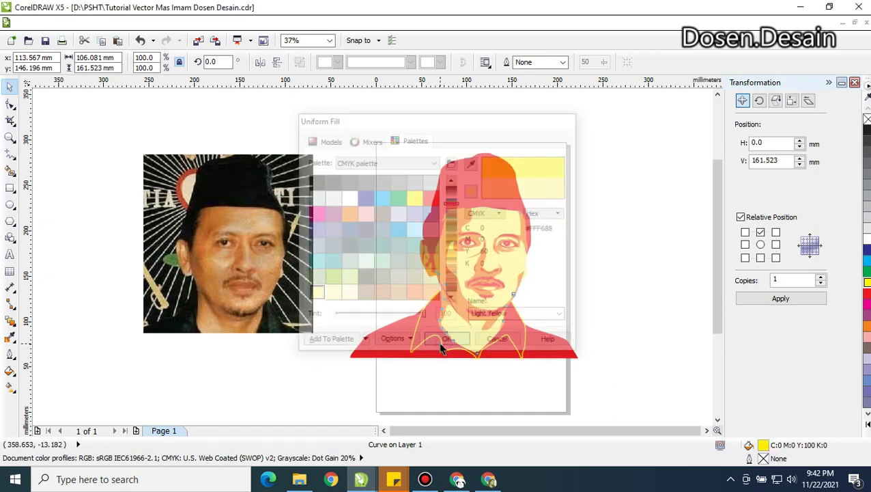
left_click(618, 295)
Weld the main orange face and neck shadow to the orange shadow shape beside the far eye
scroll(533, 237, "up", 2)
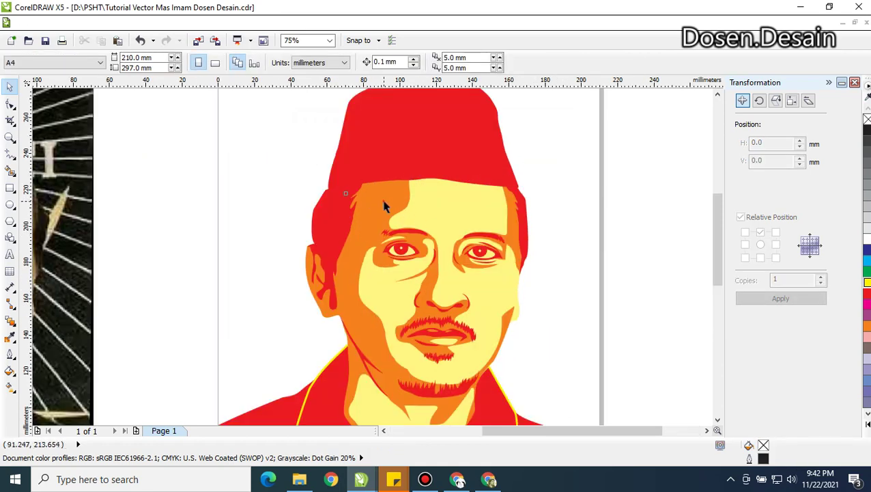
left_click(383, 206)
left_click(512, 233, "shift")
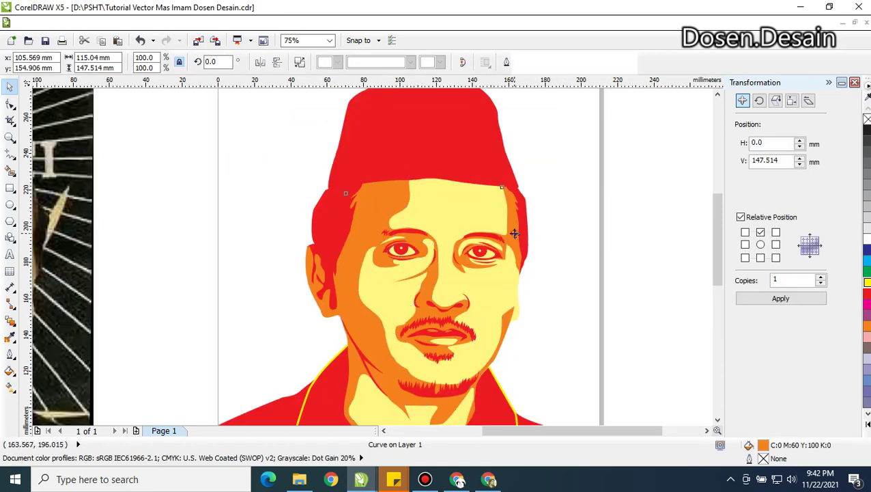
key("Delete")
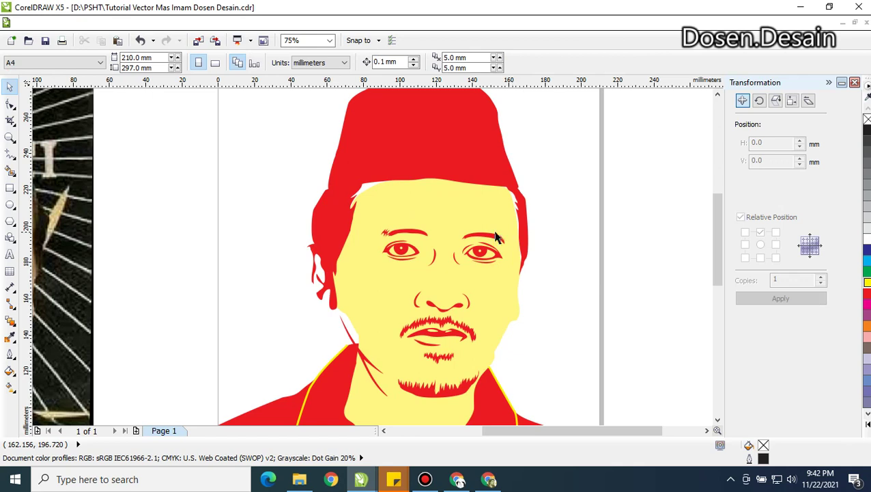
key("ctrl+z")
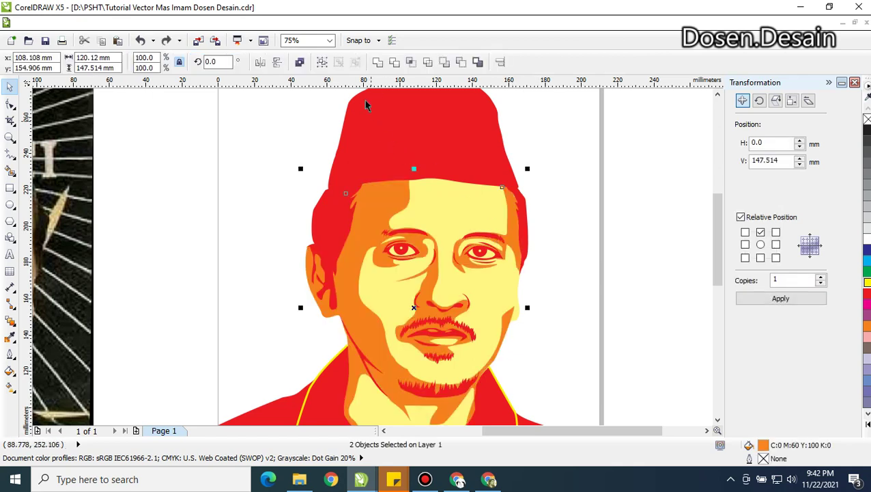
left_click(378, 62)
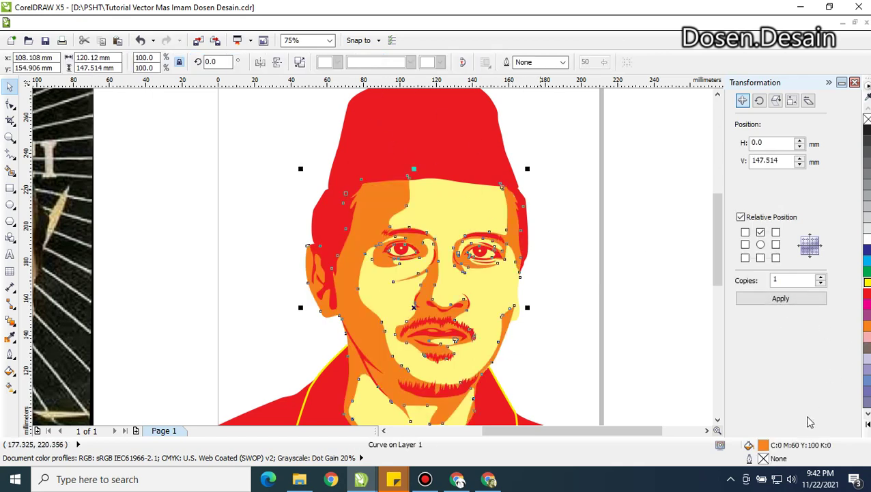
Change the fill of the welded orange shadow shape to Light Orange from the CMYK palette
double_click(763, 446)
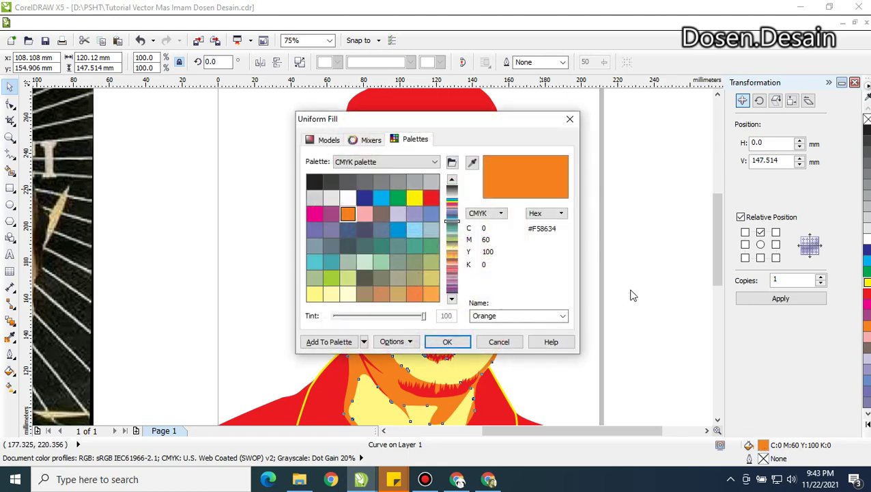
left_click(426, 295)
left_click(447, 341)
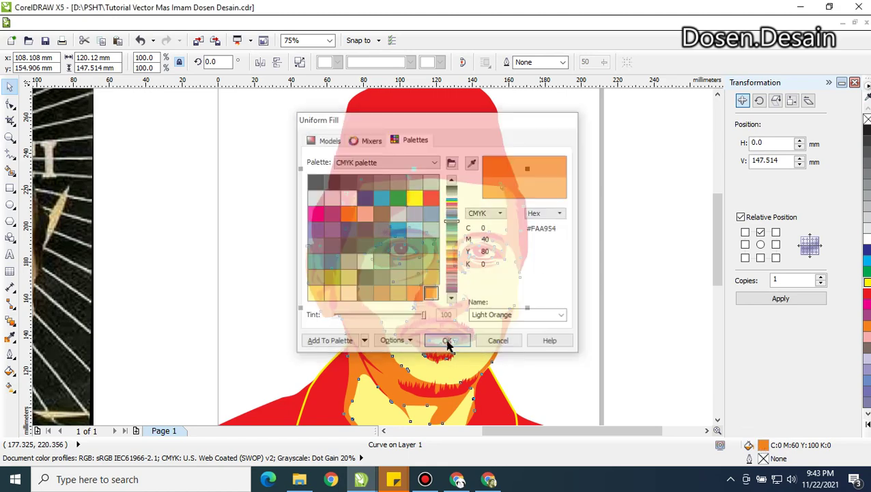
left_click(580, 339)
Sample the light yellow of the neck and apply it to the bright yellow shirt collar lines
scroll(585, 341, "down", 2)
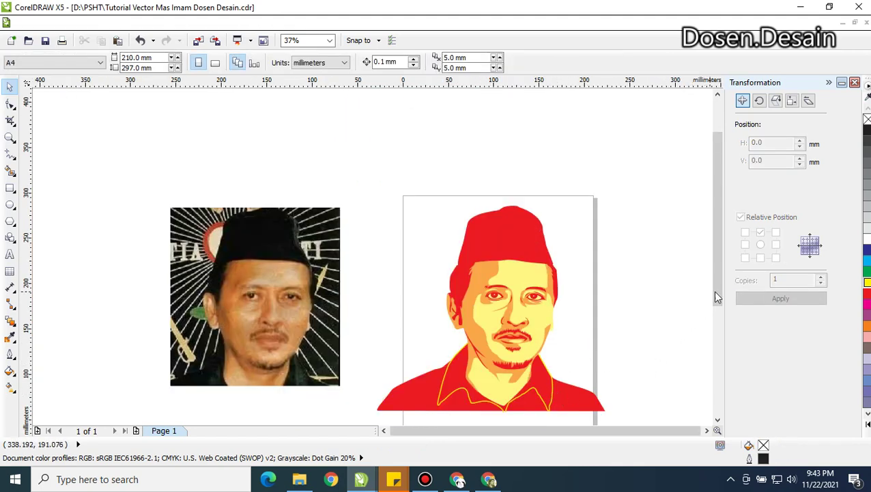
left_click_drag(716, 290, 715, 313)
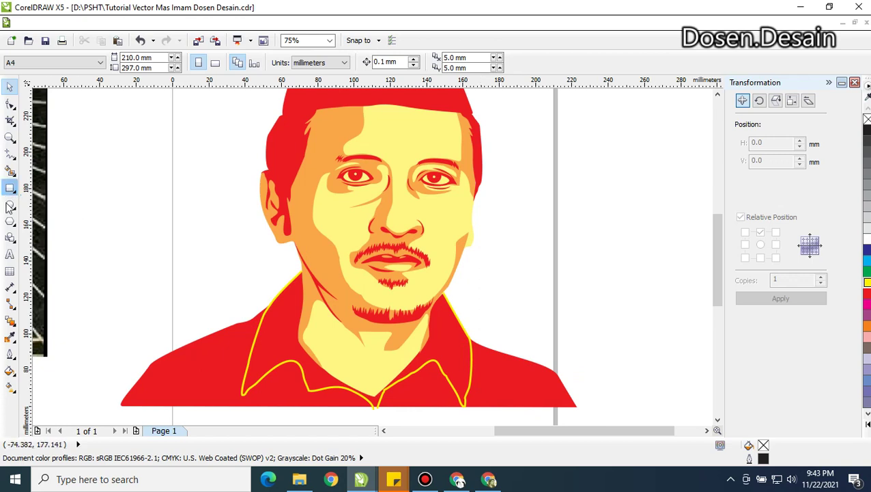
left_click(11, 338)
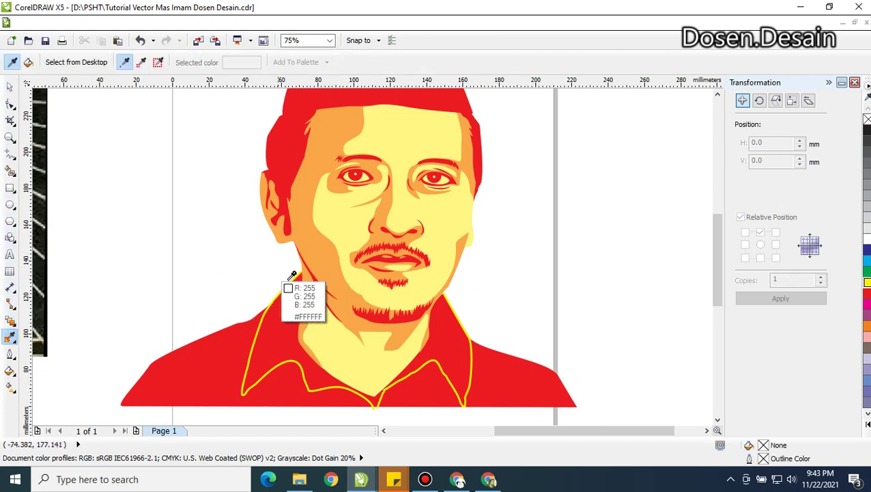
left_click(327, 343)
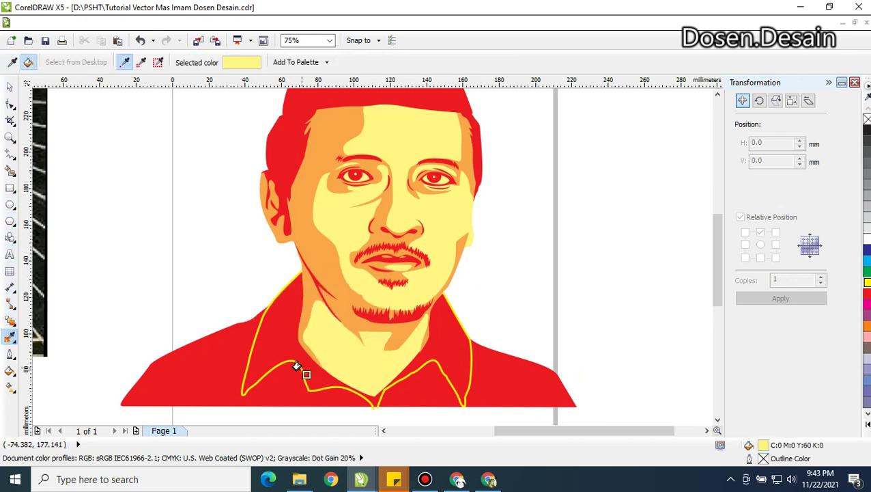
Draw a rectangle about 256 x 241 mm around the portrait and fill it with the light orange sampled from the ear
scroll(290, 291, "down", 2)
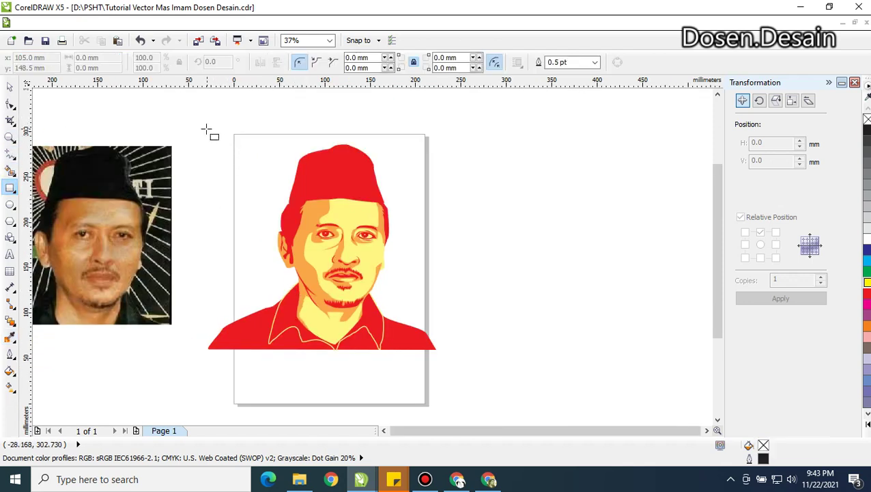
left_click_drag(203, 131, 435, 349)
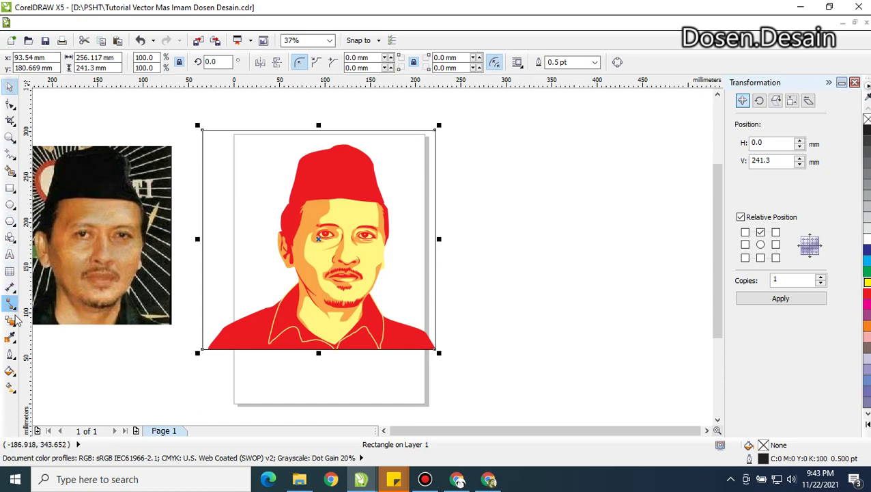
left_click(9, 336)
left_click(288, 232)
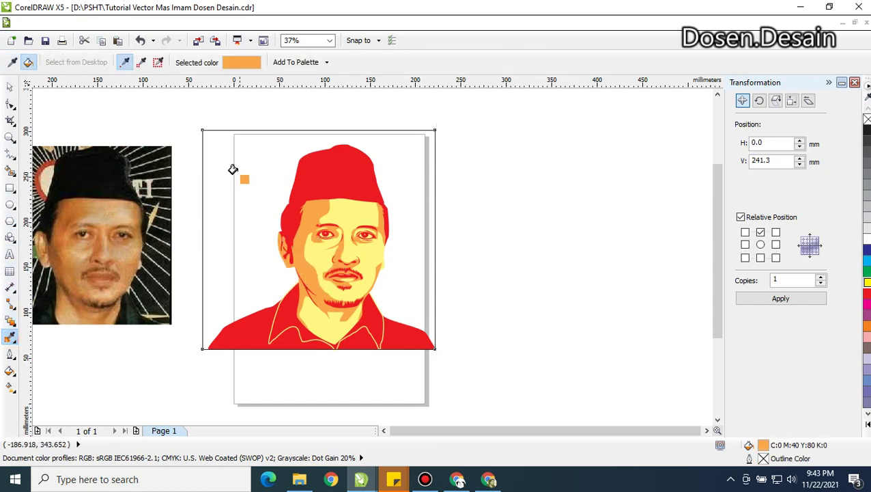
left_click(231, 170)
Send the light orange rectangle to the back so it forms the portrait's background
left_click(6, 83)
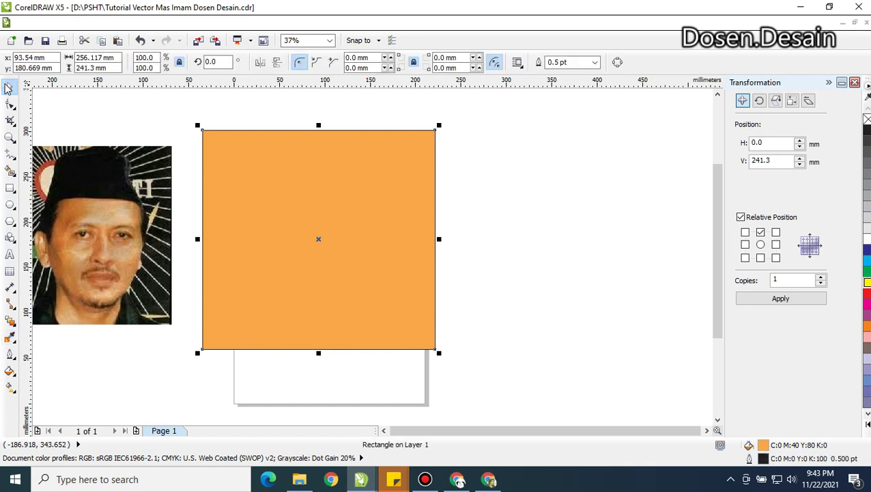
key("shift+Page_Down")
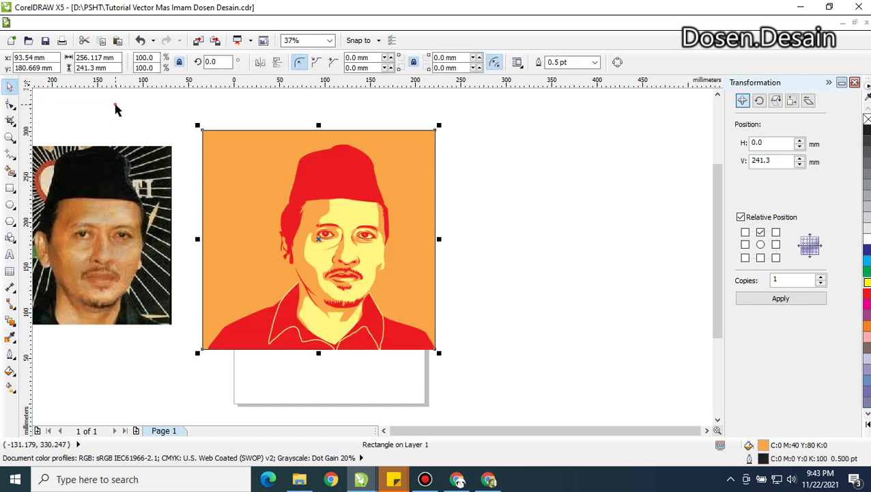
left_click(117, 107)
Make a mirrored copy of all the portrait shapes beside the orange background and weld it into one red silhouette
left_click_drag(187, 134, 506, 408)
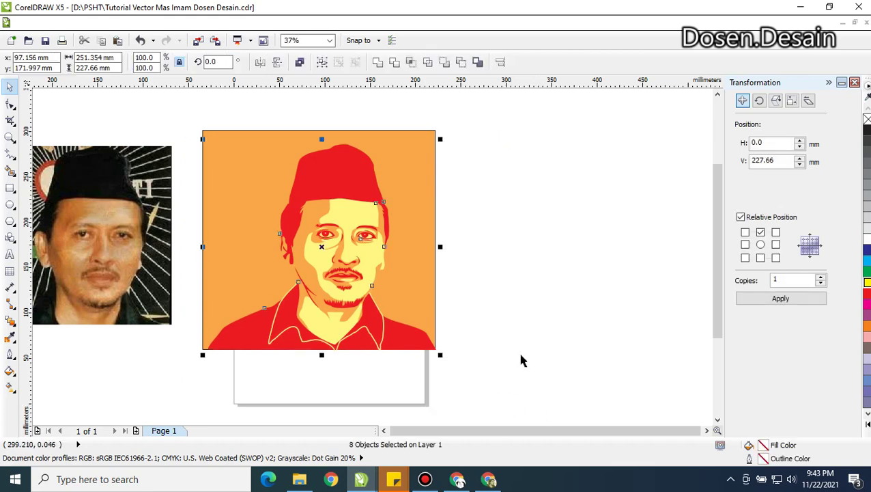
left_click_drag(323, 249, 572, 248)
key("ctrl+z")
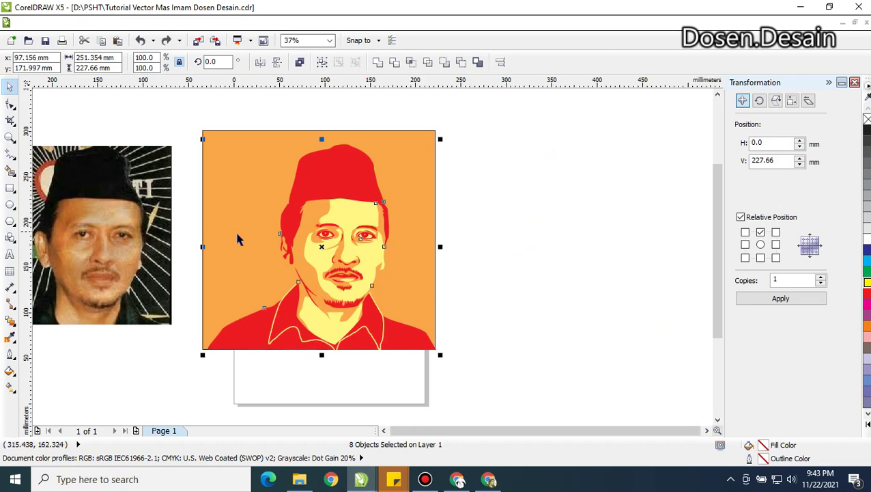
left_click_drag(202, 246, 500, 251)
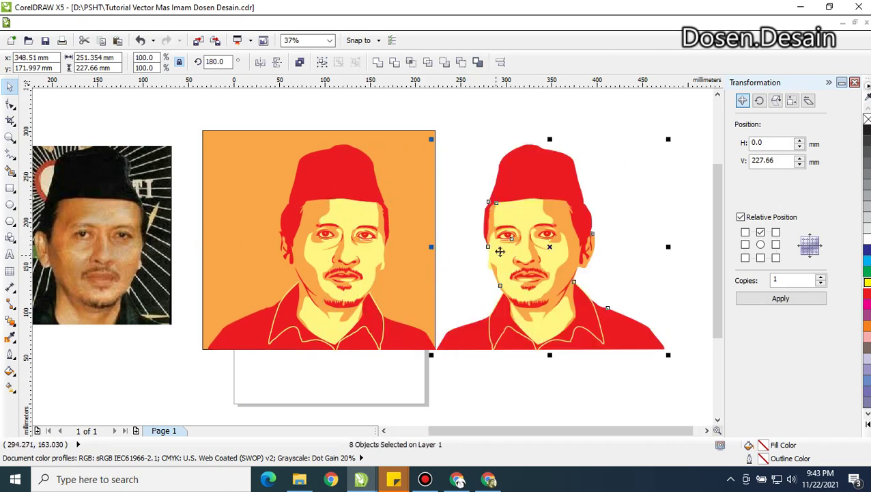
left_click(378, 62)
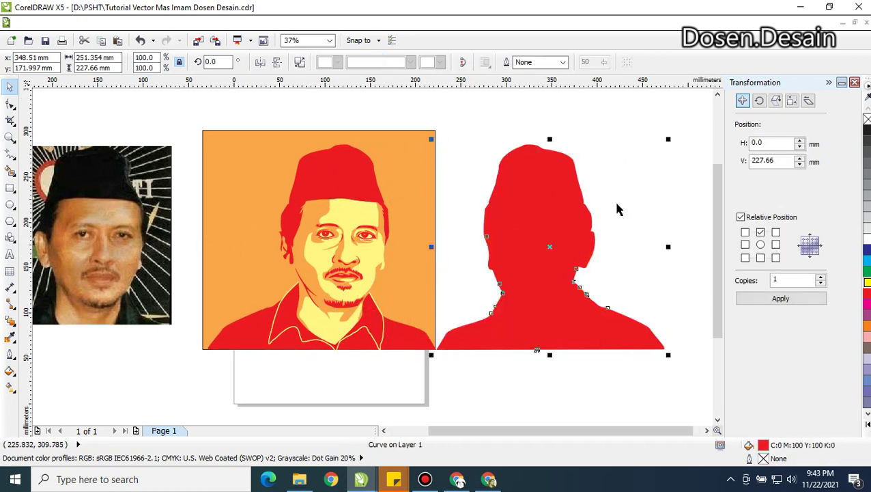
Mirror the red silhouette back onto the portrait's position and give it a 10 pt outline
left_click_drag(671, 247, 205, 249)
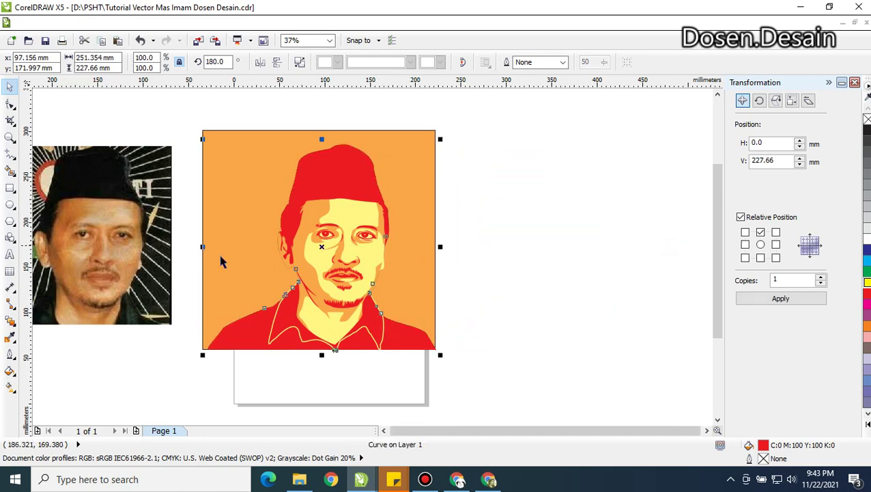
left_click(10, 353)
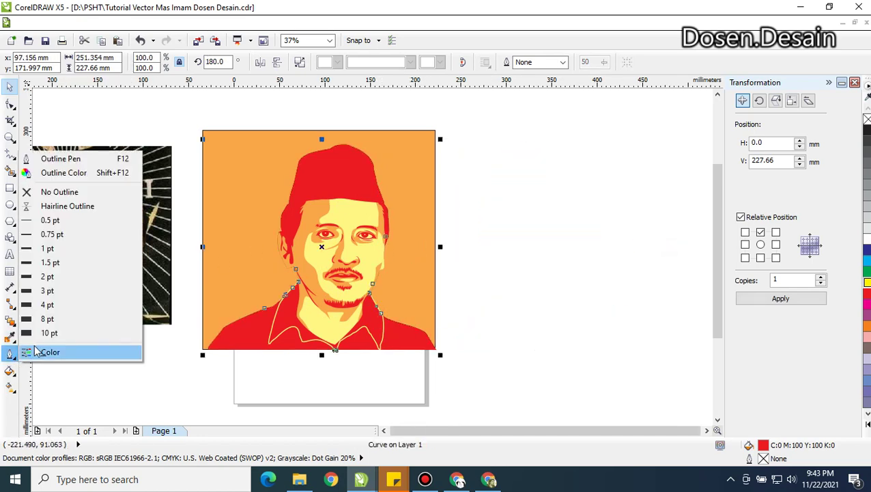
left_click(46, 304)
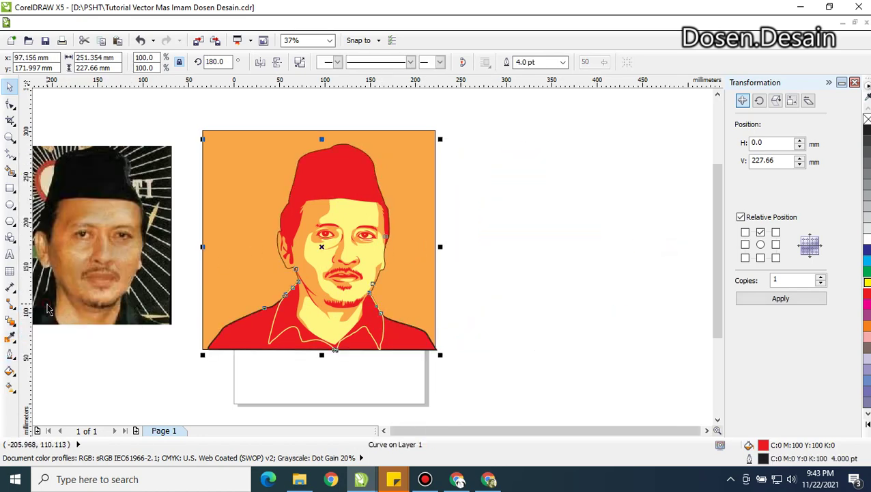
left_click(10, 353)
left_click(46, 334)
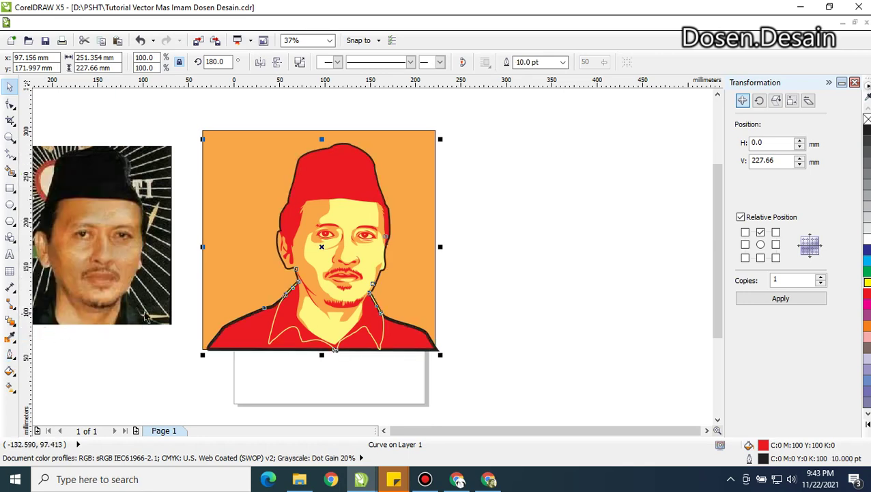
Set the 10 pt outline of the red silhouette to sit behind its fill
scroll(293, 249, "up", 2)
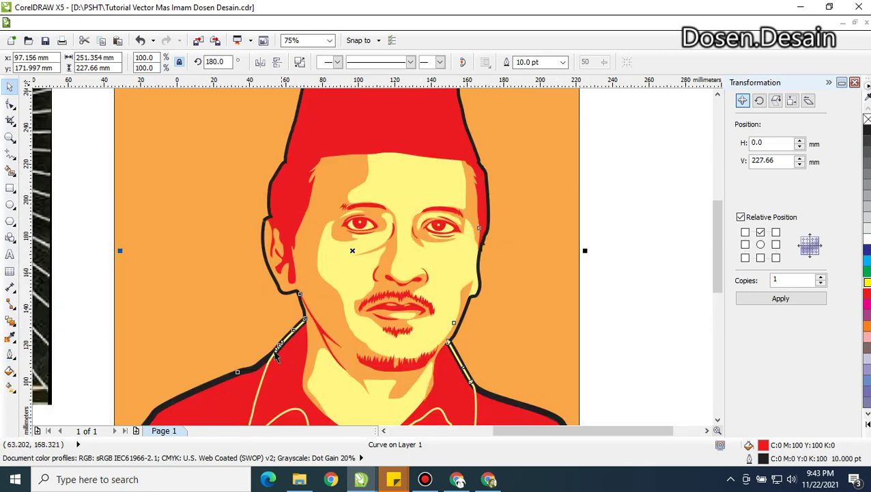
scroll(276, 354, "down", 2)
right_click(240, 375)
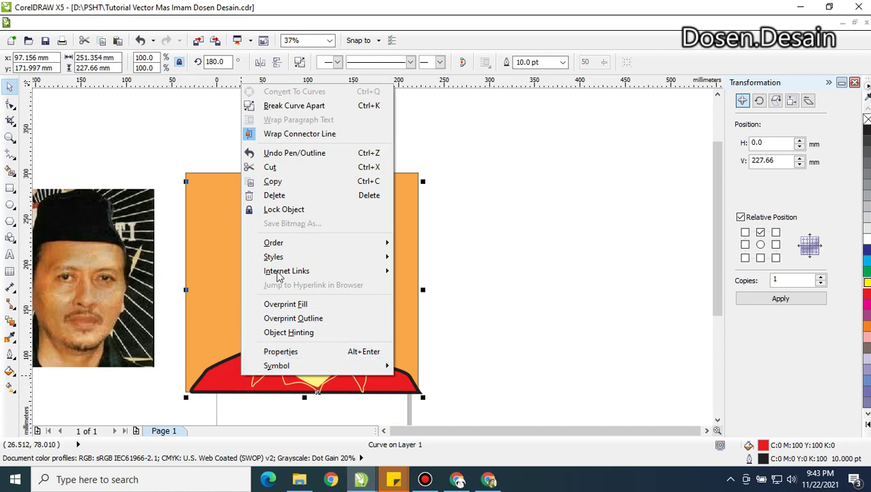
left_click(161, 380)
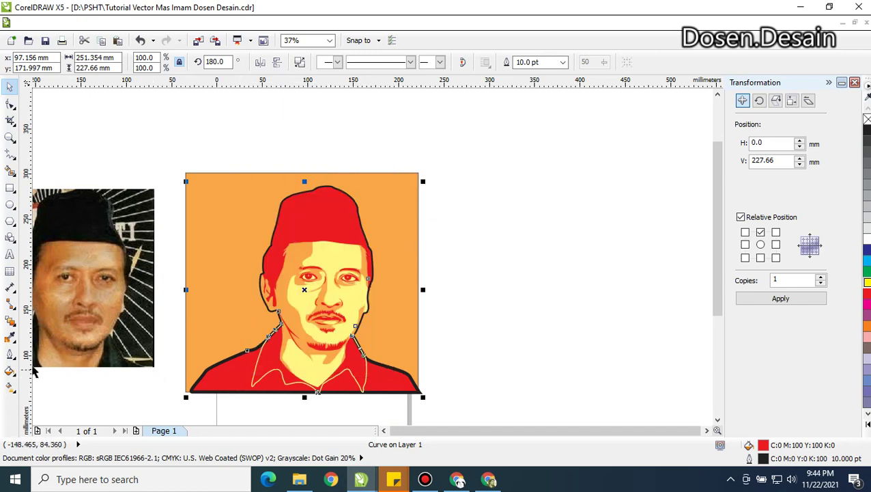
left_click(10, 337)
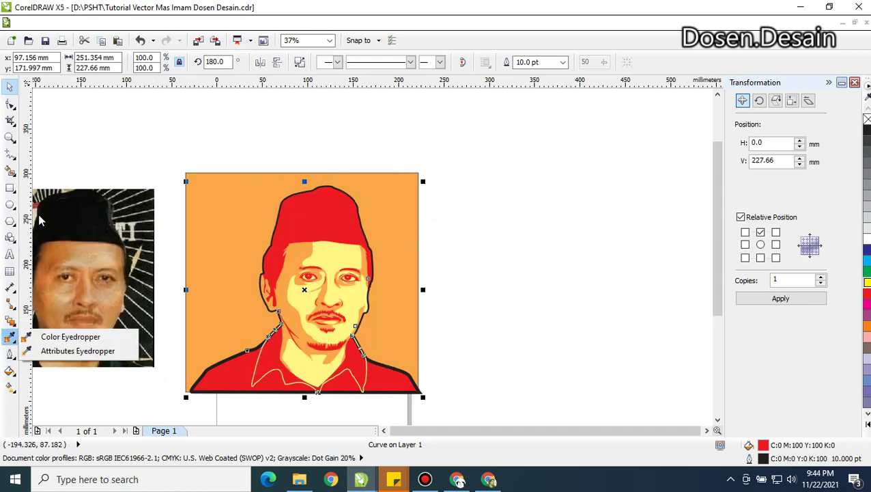
left_click(10, 353)
left_click(58, 158)
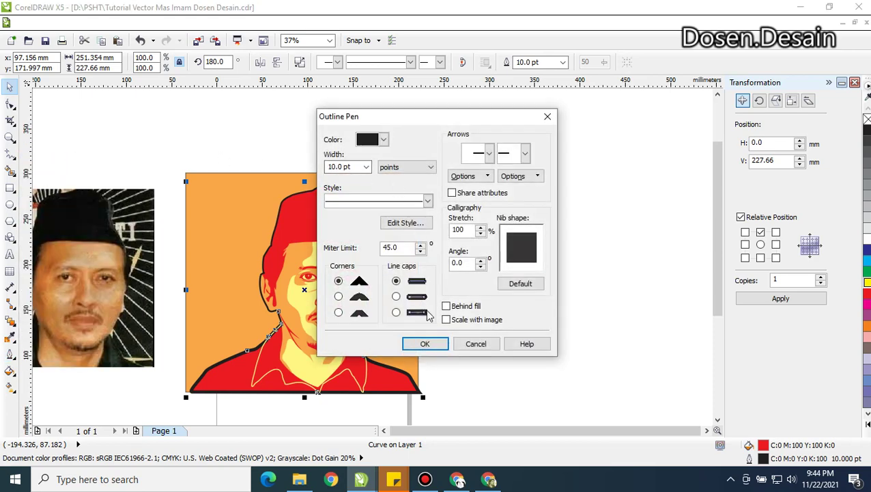
left_click(428, 343)
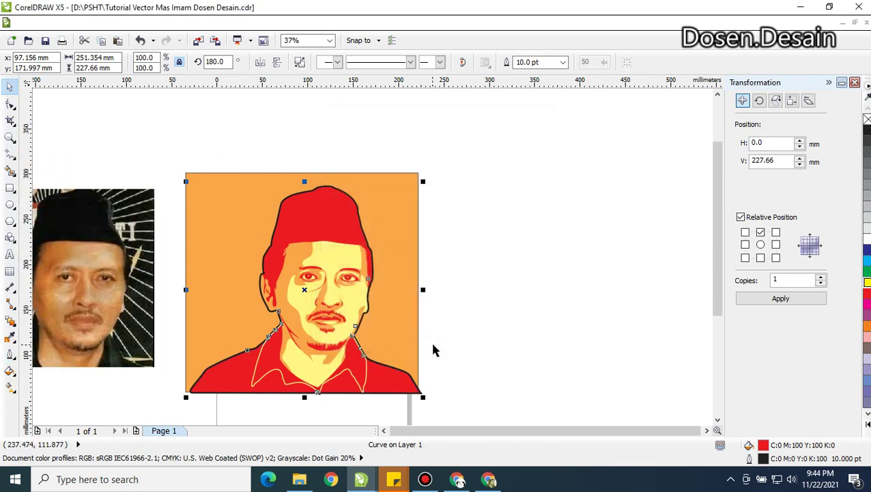
left_click(451, 336)
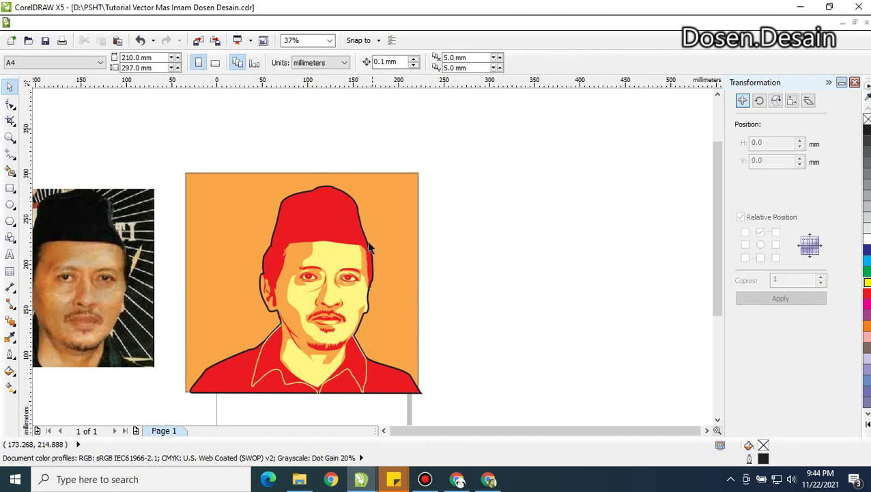
Recolour the silhouette's outline with the light yellow sampled from the face
left_click(414, 386)
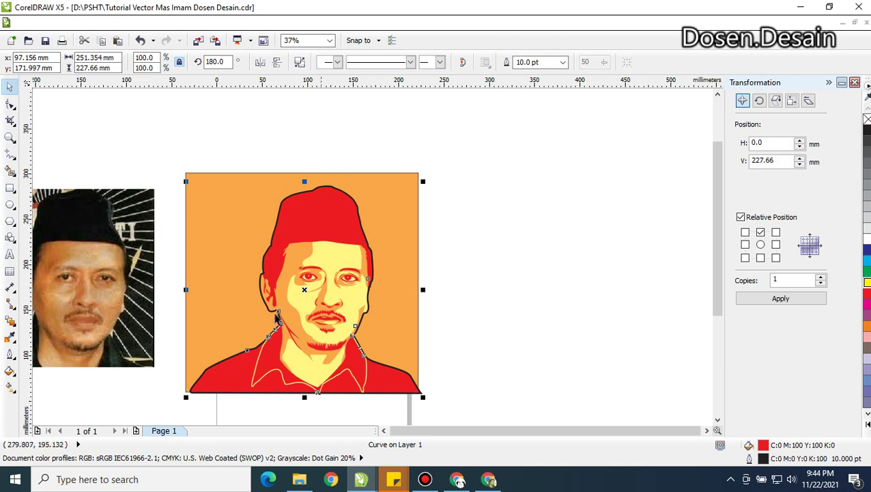
left_click(12, 337)
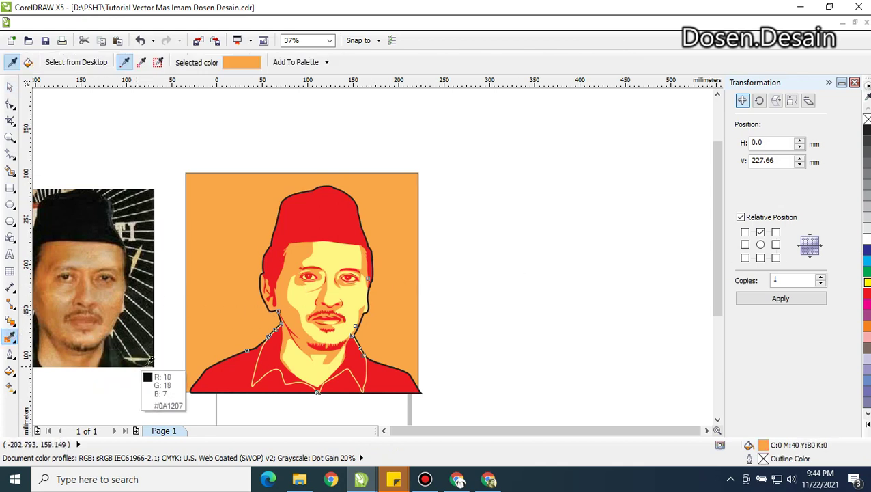
left_click(300, 297)
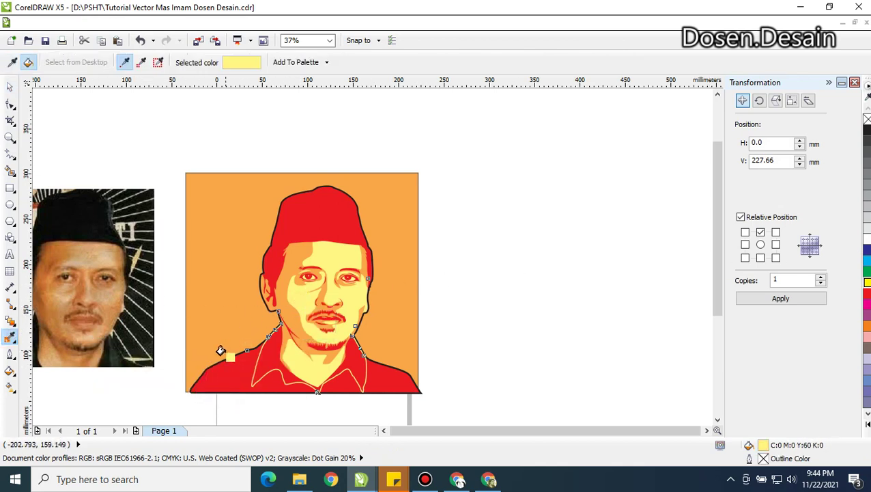
left_click(218, 357)
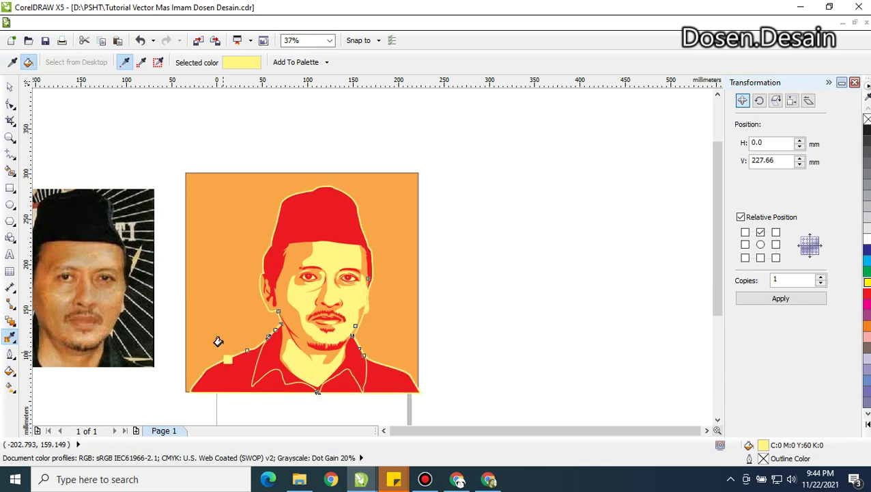
left_click(10, 86)
left_click(107, 126)
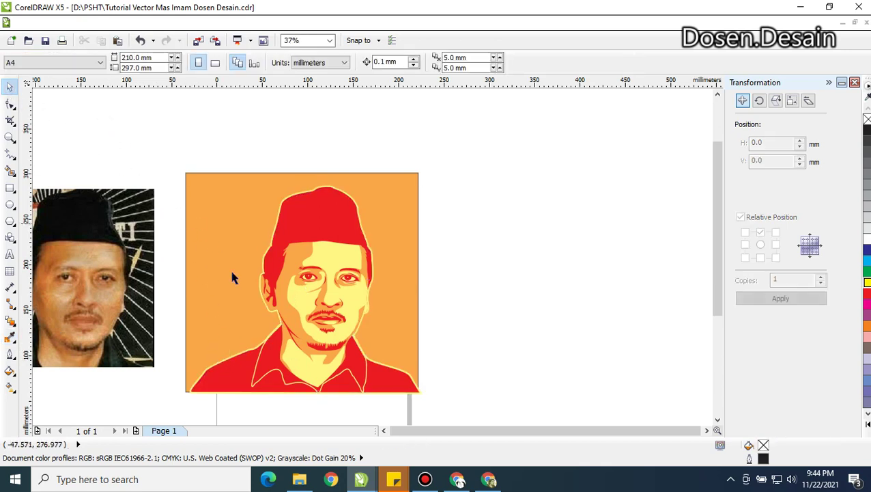
Remove the outline from the light orange background rectangle and check the portrait's edges
left_click(219, 235)
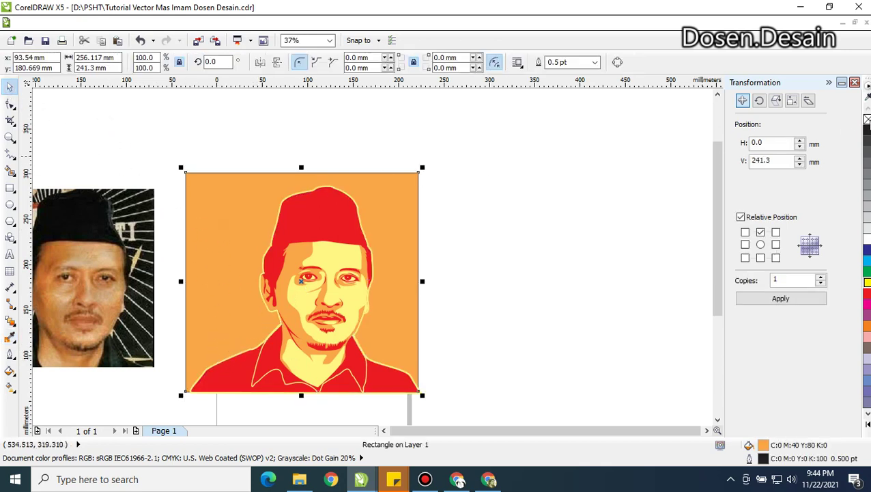
left_click(558, 208)
scroll(460, 318, "down", 2)
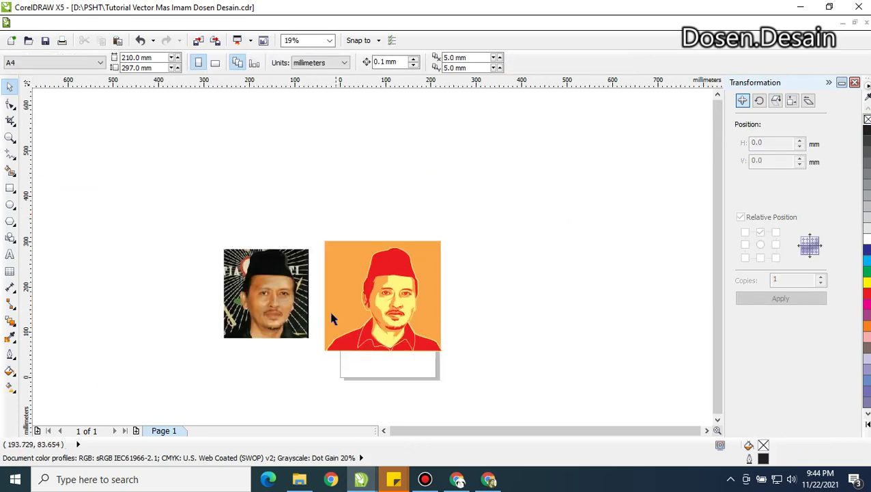
scroll(372, 323, "up", 2)
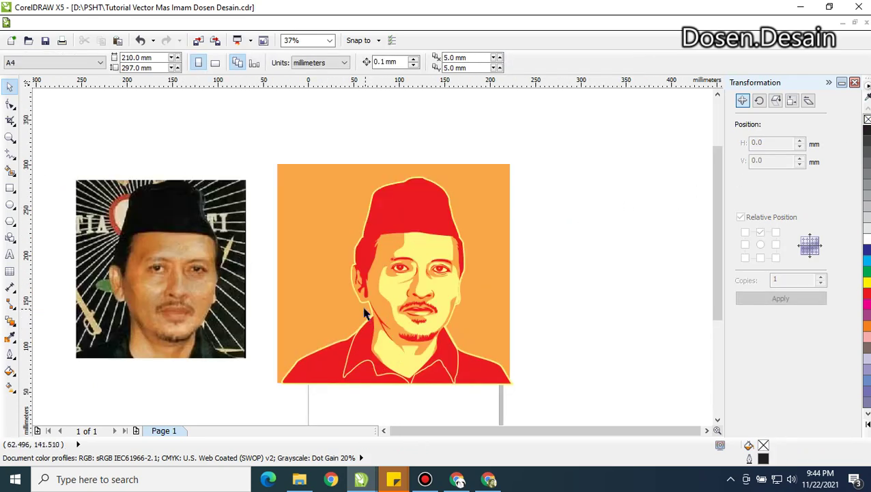
scroll(365, 314, "up", 2)
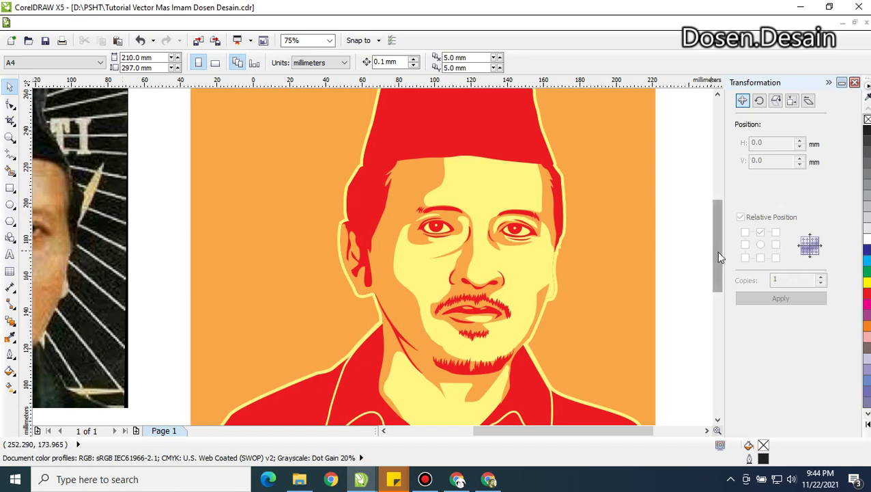
left_click_drag(716, 251, 718, 266)
key("F3")
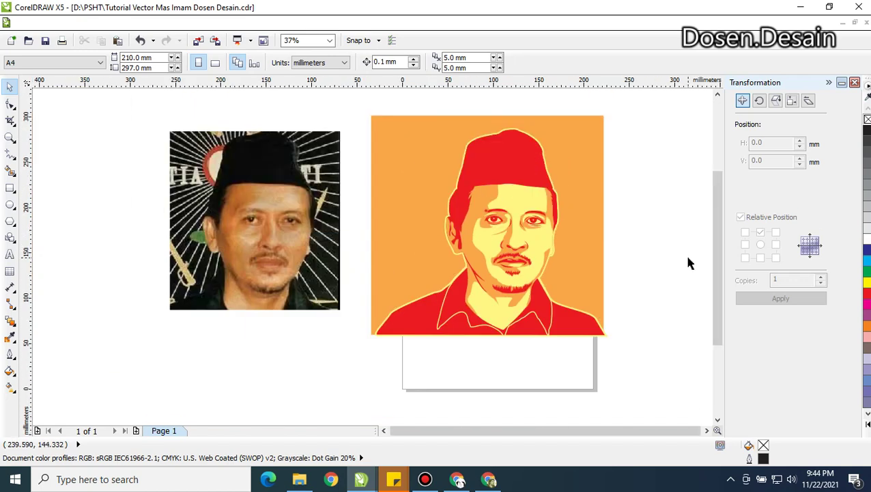
Save the drawing and preview the portrait at full screen
left_click(46, 42)
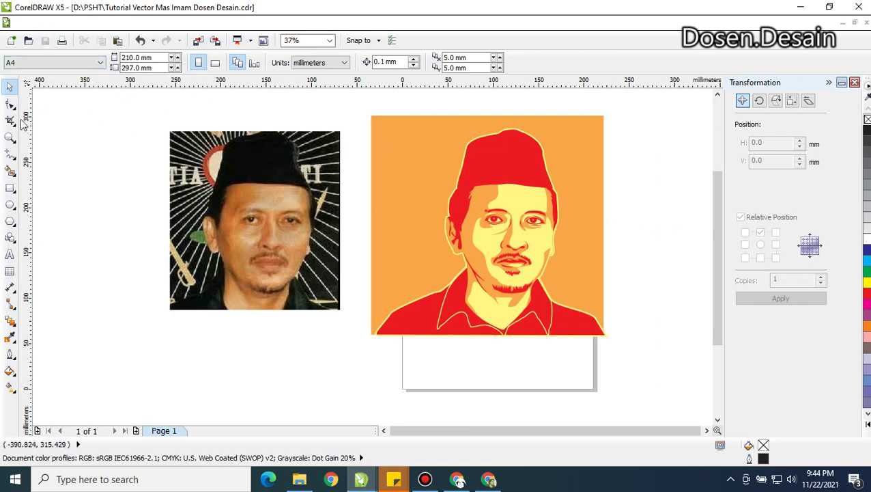
left_click(10, 136)
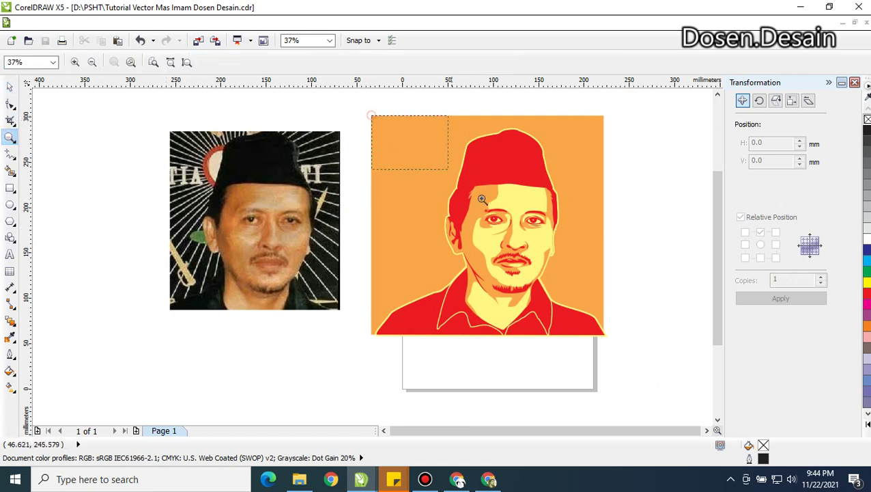
left_click_drag(592, 319, 604, 335)
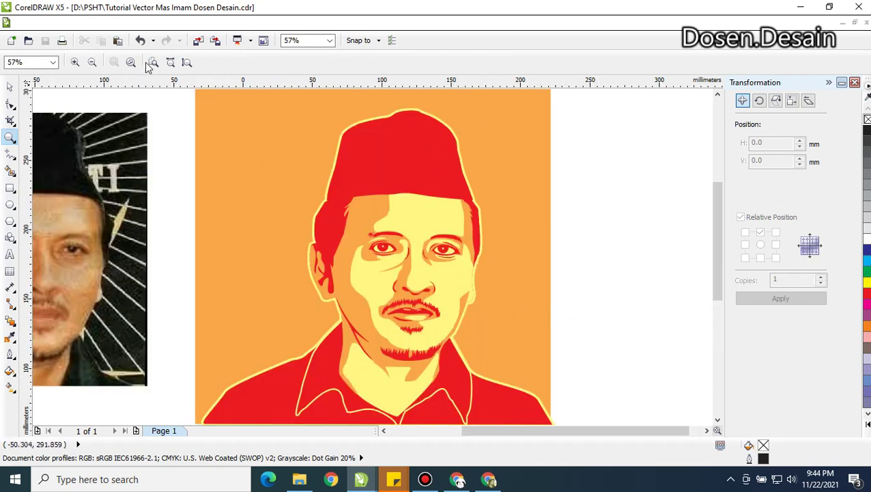
key("F9")
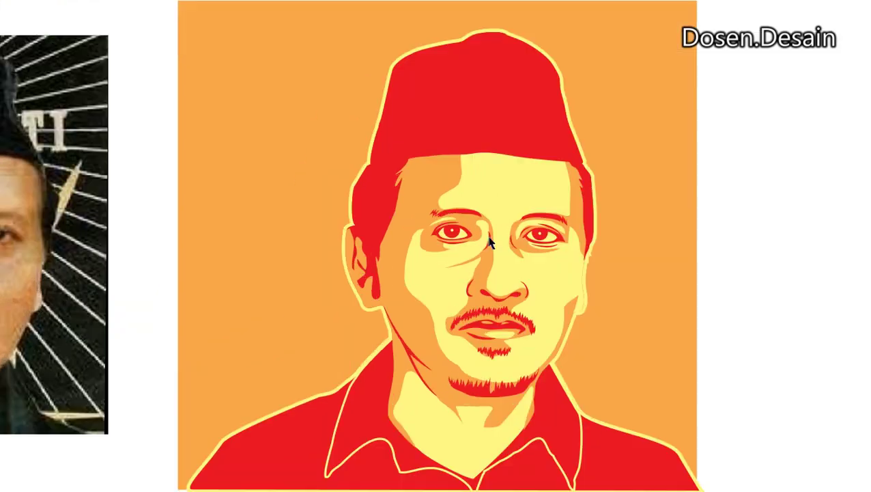
key("F9")
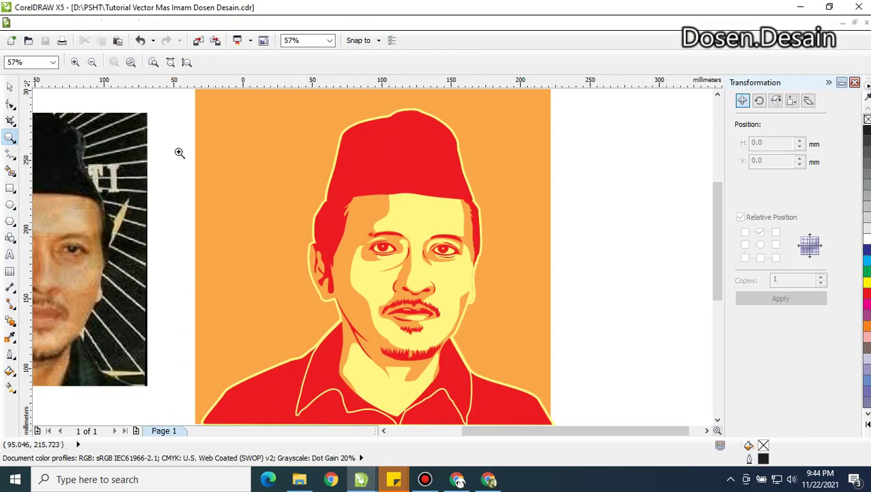
Delete the reference photo beside the portrait and preview the remaining artwork at full screen
left_click(10, 86)
left_click(104, 155)
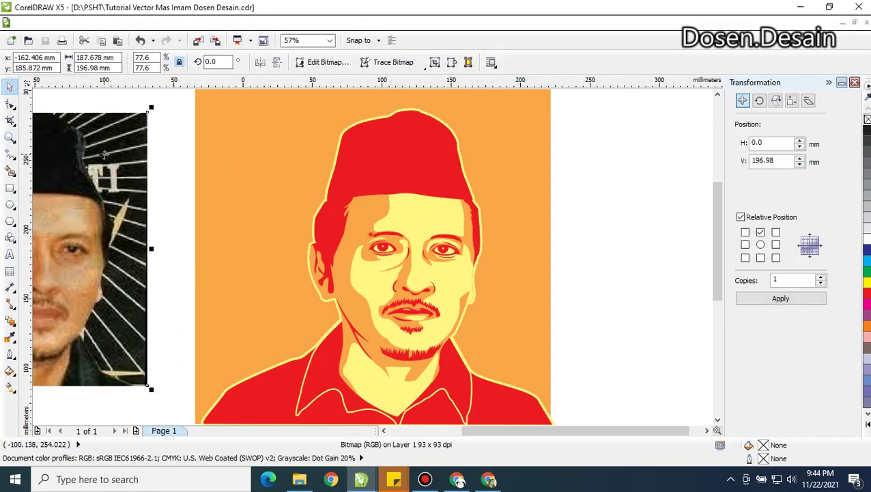
key("Delete")
key("F9")
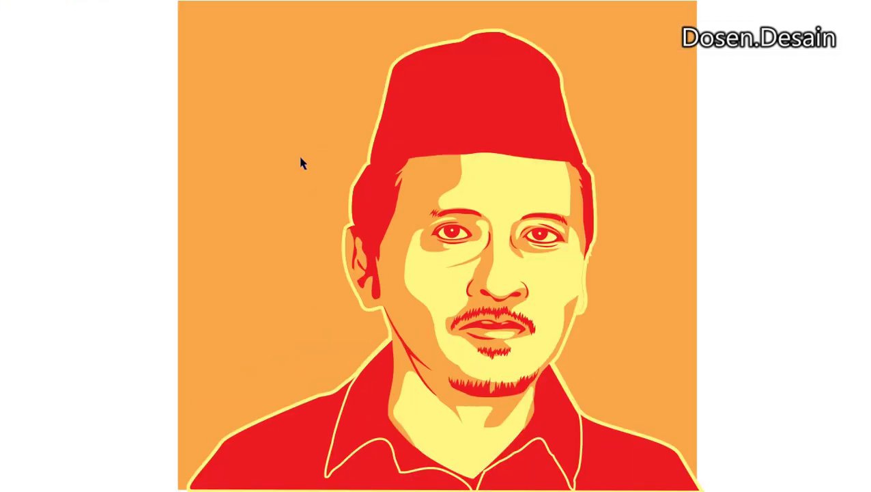